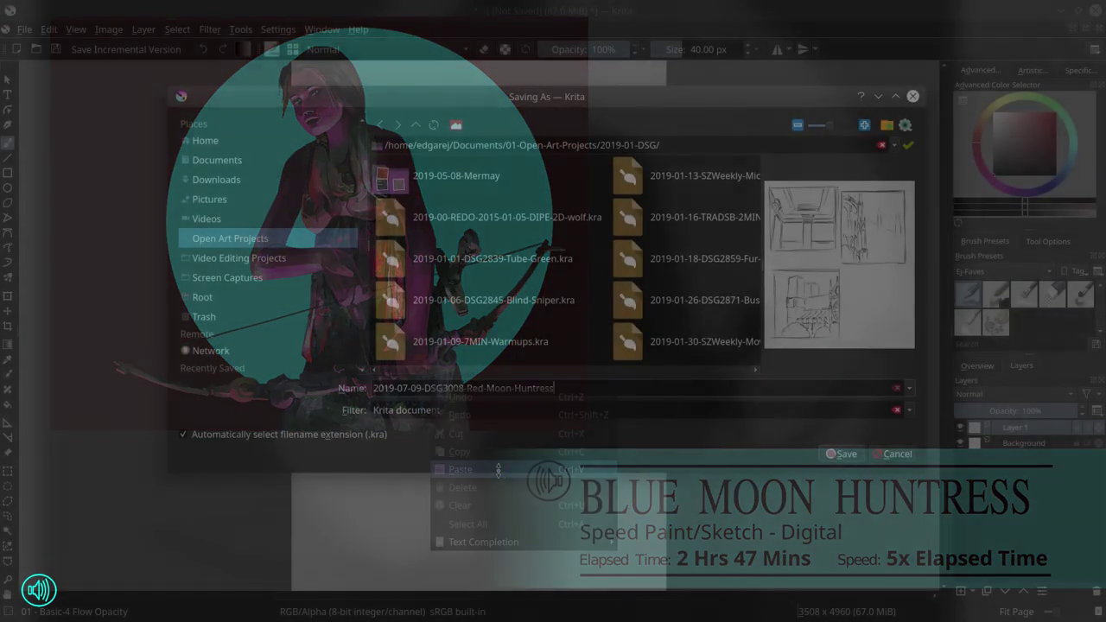
Step: Save the document as 2019-07-09-DSG3008-Red-Moon-Huntress and set the Basic-4 Flow Opacity brush size to 5 px
{"action": "key", "text": "Return"}
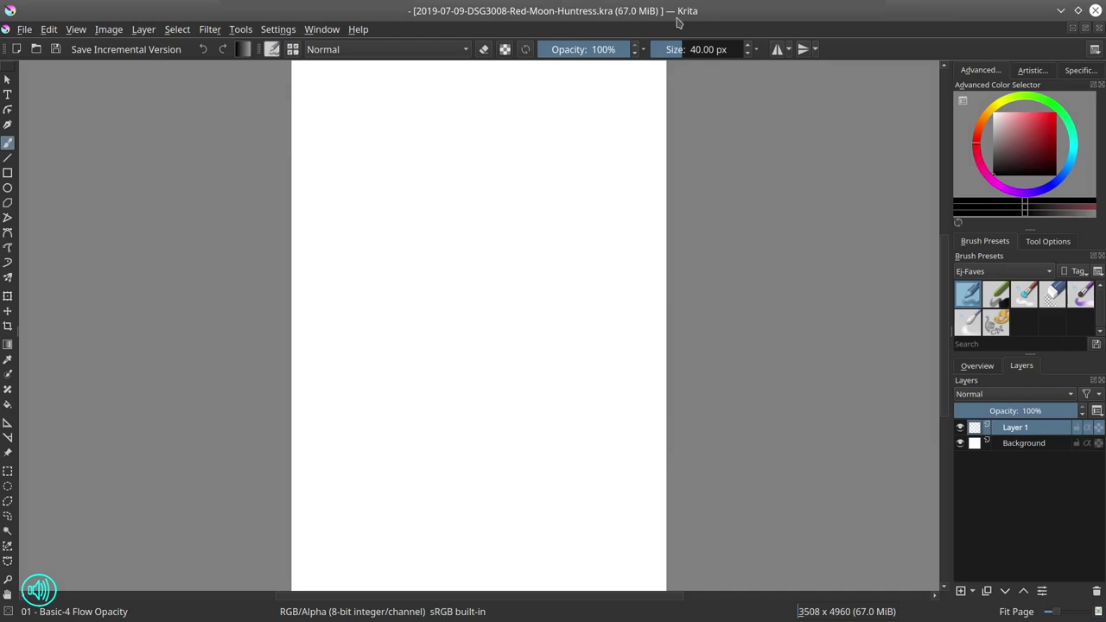
{"action": "left_click_drag", "start_coordinate": [679, 47], "coordinate": [667, 46]}
{"action": "left_click_drag", "start_coordinate": [474, 302], "coordinate": [495, 206]}
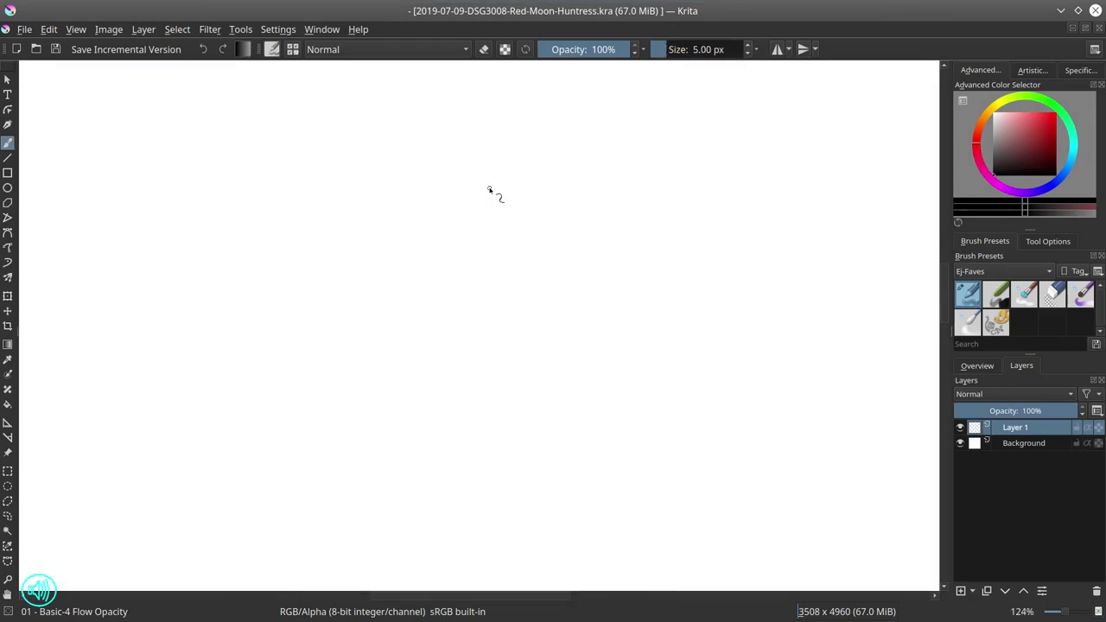
Step: Sketch the figure's head, neck, shoulder line and one arm with light, loose strokes on Layer 1
{"action": "mouse_move", "coordinate": [414, 197]}
{"action": "left_mouse_down"}
{"action": "mouse_move", "coordinate": [444, 199]}
{"action": "mouse_move", "coordinate": [423, 220]}
{"action": "mouse_move", "coordinate": [453, 211]}
{"action": "mouse_move", "coordinate": [412, 244]}
{"action": "left_mouse_up"}
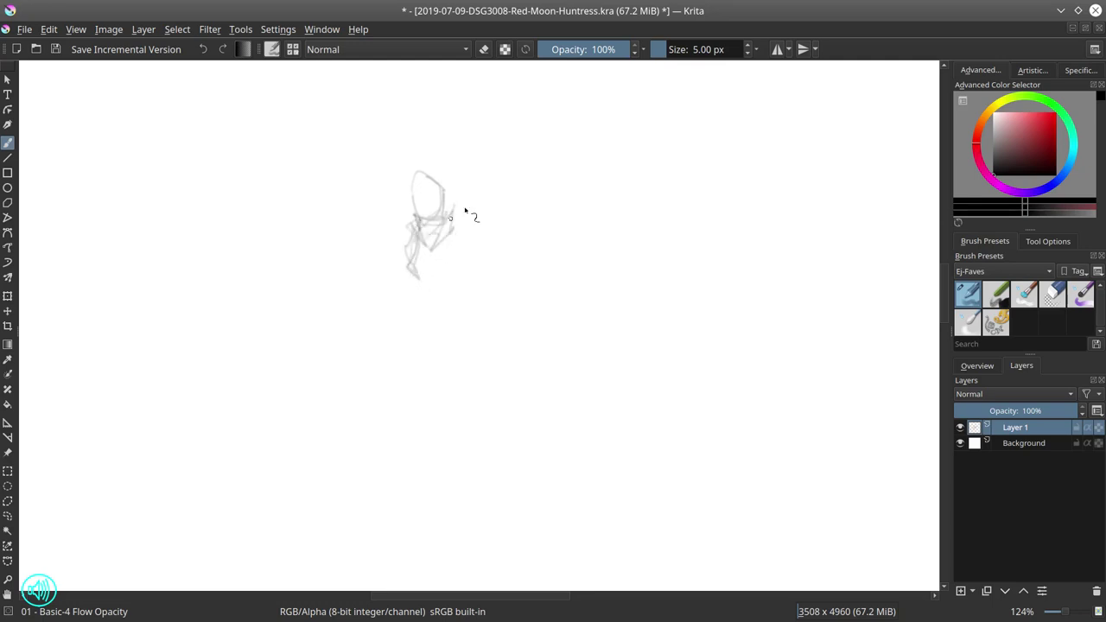
{"action": "left_click_drag", "start_coordinate": [465, 210], "coordinate": [457, 168]}
{"action": "left_click_drag", "start_coordinate": [439, 237], "coordinate": [401, 276]}
{"action": "mouse_move", "coordinate": [398, 332]}
{"action": "left_mouse_down"}
{"action": "mouse_move", "coordinate": [413, 284]}
{"action": "mouse_move", "coordinate": [411, 325]}
{"action": "left_mouse_up"}
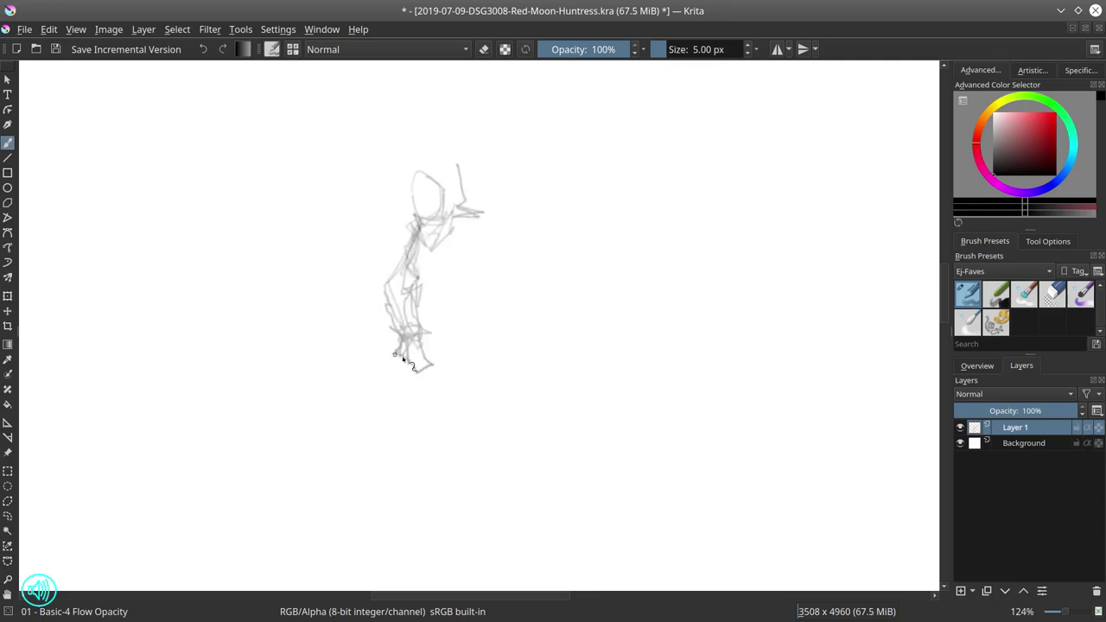
Step: Rough in the bow across the figure's lower body, the second arm, the torso and the hair
{"action": "mouse_move", "coordinate": [414, 370]}
{"action": "left_mouse_down"}
{"action": "mouse_move", "coordinate": [439, 360]}
{"action": "mouse_move", "coordinate": [413, 377]}
{"action": "mouse_move", "coordinate": [316, 378]}
{"action": "mouse_move", "coordinate": [434, 408]}
{"action": "mouse_move", "coordinate": [459, 397]}
{"action": "mouse_move", "coordinate": [460, 350]}
{"action": "mouse_move", "coordinate": [488, 307]}
{"action": "left_mouse_up"}
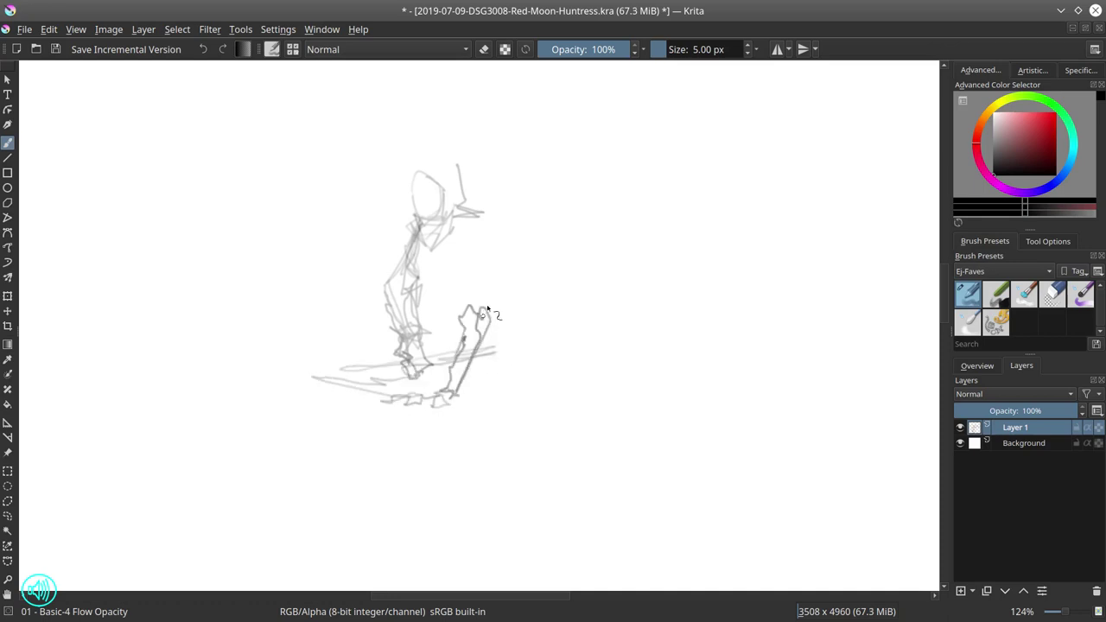
{"action": "mouse_move", "coordinate": [480, 257]}
{"action": "left_mouse_down"}
{"action": "mouse_move", "coordinate": [507, 292]}
{"action": "mouse_move", "coordinate": [484, 321]}
{"action": "mouse_move", "coordinate": [433, 303]}
{"action": "mouse_move", "coordinate": [459, 337]}
{"action": "mouse_move", "coordinate": [411, 319]}
{"action": "mouse_move", "coordinate": [407, 339]}
{"action": "mouse_move", "coordinate": [432, 354]}
{"action": "mouse_move", "coordinate": [421, 247]}
{"action": "mouse_move", "coordinate": [477, 275]}
{"action": "left_mouse_up"}
{"action": "left_click_drag", "start_coordinate": [480, 231], "coordinate": [465, 347]}
{"action": "left_click_drag", "start_coordinate": [447, 251], "coordinate": [455, 313]}
{"action": "mouse_move", "coordinate": [423, 172]}
{"action": "left_mouse_down"}
{"action": "mouse_move", "coordinate": [451, 213]}
{"action": "mouse_move", "coordinate": [418, 285]}
{"action": "mouse_move", "coordinate": [432, 178]}
{"action": "mouse_move", "coordinate": [487, 292]}
{"action": "mouse_move", "coordinate": [489, 256]}
{"action": "left_mouse_up"}
Step: Fade the rough sketch with the Eraser Circle at reduced opacity, and redraw the head, shoulders and bow-side arm in 5 px lines
{"action": "left_click", "coordinate": [1053, 295]}
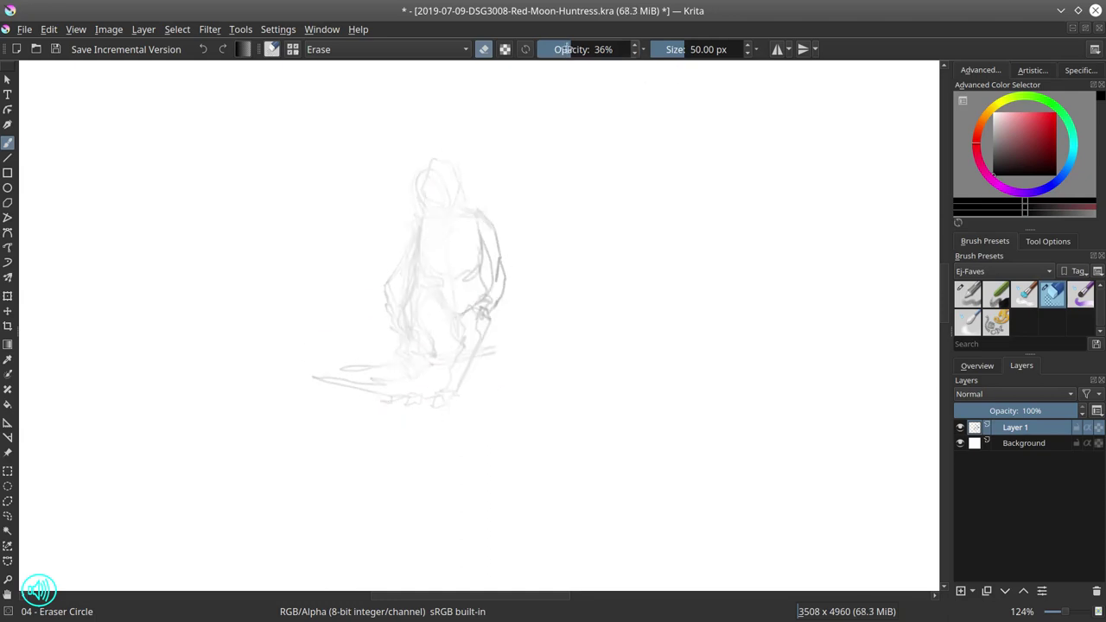
{"action": "left_click", "coordinate": [969, 303]}
{"action": "mouse_move", "coordinate": [428, 218]}
{"action": "left_mouse_down"}
{"action": "mouse_move", "coordinate": [396, 322]}
{"action": "mouse_move", "coordinate": [443, 203]}
{"action": "mouse_move", "coordinate": [417, 170]}
{"action": "mouse_move", "coordinate": [496, 227]}
{"action": "mouse_move", "coordinate": [489, 304]}
{"action": "mouse_move", "coordinate": [490, 289]}
{"action": "mouse_move", "coordinate": [500, 320]}
{"action": "mouse_move", "coordinate": [510, 297]}
{"action": "mouse_move", "coordinate": [488, 328]}
{"action": "mouse_move", "coordinate": [497, 368]}
{"action": "mouse_move", "coordinate": [474, 390]}
{"action": "left_mouse_up"}
{"action": "mouse_move", "coordinate": [481, 317]}
{"action": "left_mouse_down"}
{"action": "mouse_move", "coordinate": [484, 406]}
{"action": "mouse_move", "coordinate": [471, 381]}
{"action": "left_mouse_up"}
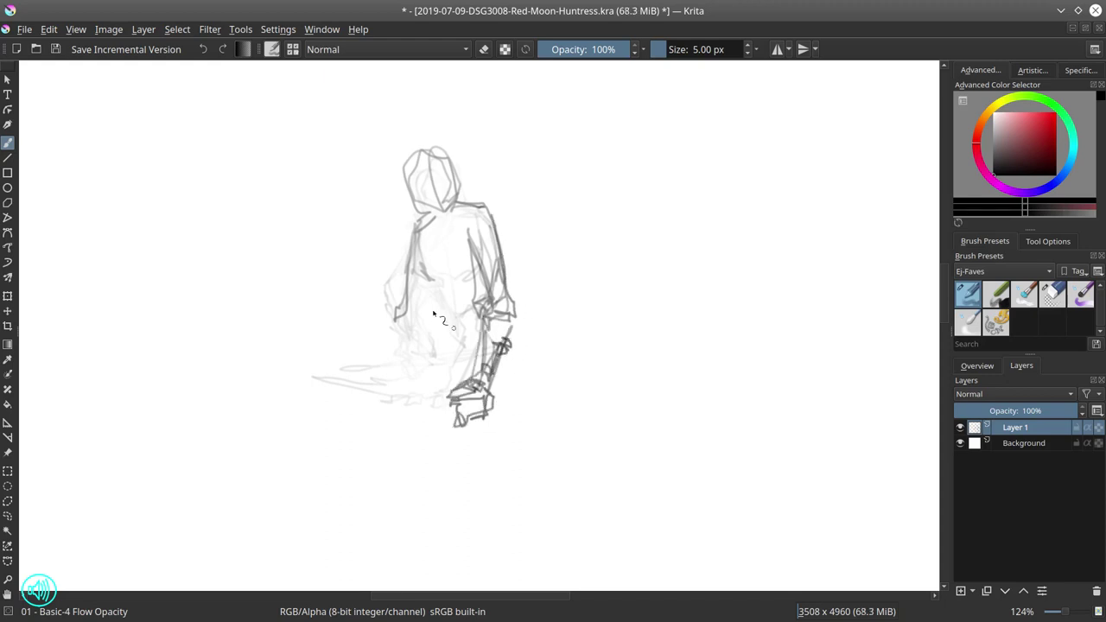
Step: Sketch the waist and other hand, extend the bow into a long curve, and add a hilt beside the hip
{"action": "mouse_move", "coordinate": [418, 289]}
{"action": "left_mouse_down"}
{"action": "mouse_move", "coordinate": [442, 343]}
{"action": "mouse_move", "coordinate": [427, 286]}
{"action": "mouse_move", "coordinate": [447, 255]}
{"action": "mouse_move", "coordinate": [463, 264]}
{"action": "mouse_move", "coordinate": [458, 244]}
{"action": "mouse_move", "coordinate": [425, 218]}
{"action": "mouse_move", "coordinate": [435, 181]}
{"action": "mouse_move", "coordinate": [412, 391]}
{"action": "mouse_move", "coordinate": [402, 273]}
{"action": "mouse_move", "coordinate": [389, 329]}
{"action": "mouse_move", "coordinate": [418, 330]}
{"action": "mouse_move", "coordinate": [421, 390]}
{"action": "mouse_move", "coordinate": [438, 367]}
{"action": "mouse_move", "coordinate": [388, 381]}
{"action": "left_mouse_up"}
{"action": "mouse_move", "coordinate": [458, 407]}
{"action": "left_mouse_down"}
{"action": "mouse_move", "coordinate": [391, 412]}
{"action": "mouse_move", "coordinate": [397, 420]}
{"action": "mouse_move", "coordinate": [276, 383]}
{"action": "mouse_move", "coordinate": [519, 404]}
{"action": "mouse_move", "coordinate": [577, 382]}
{"action": "mouse_move", "coordinate": [632, 339]}
{"action": "left_mouse_up"}
{"action": "mouse_move", "coordinate": [542, 375]}
{"action": "left_mouse_down"}
{"action": "mouse_move", "coordinate": [510, 222]}
{"action": "mouse_move", "coordinate": [519, 205]}
{"action": "mouse_move", "coordinate": [531, 342]}
{"action": "left_mouse_up"}
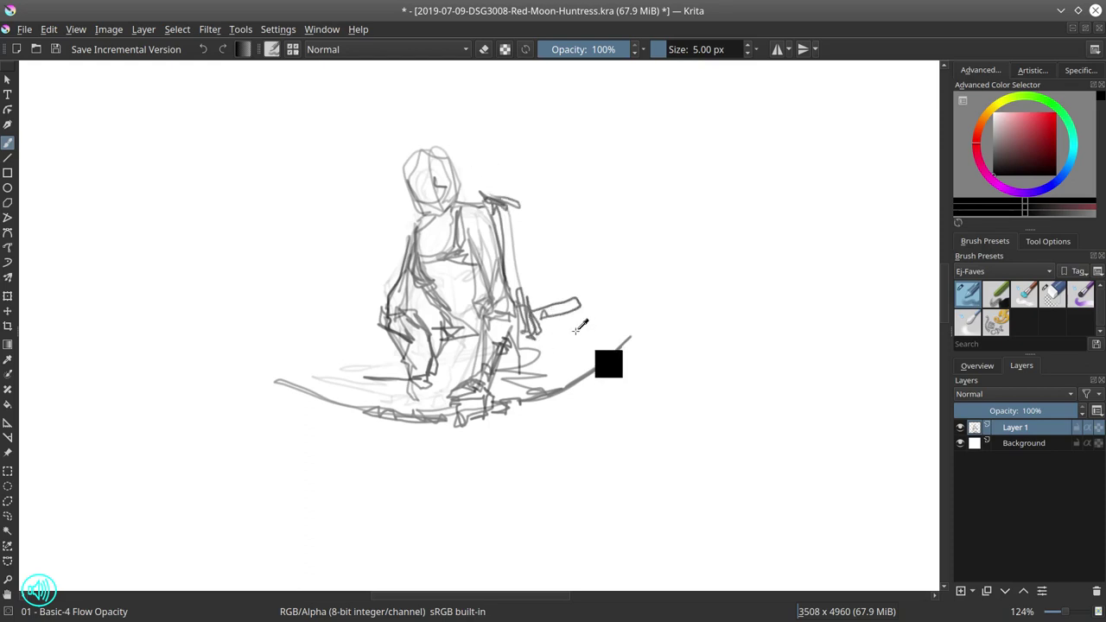
Step: Undo the last hilt strokes and redraw the hilt at a steeper angle beside the hip
{"action": "key", "text": "ctrl+z"}
{"action": "key", "text": "ctrl+z"}
{"action": "key", "text": "ctrl+z"}
{"action": "key", "text": "ctrl+z"}
{"action": "mouse_move", "coordinate": [524, 343]}
{"action": "left_mouse_down"}
{"action": "mouse_move", "coordinate": [525, 357]}
{"action": "mouse_move", "coordinate": [555, 311]}
{"action": "left_mouse_up"}
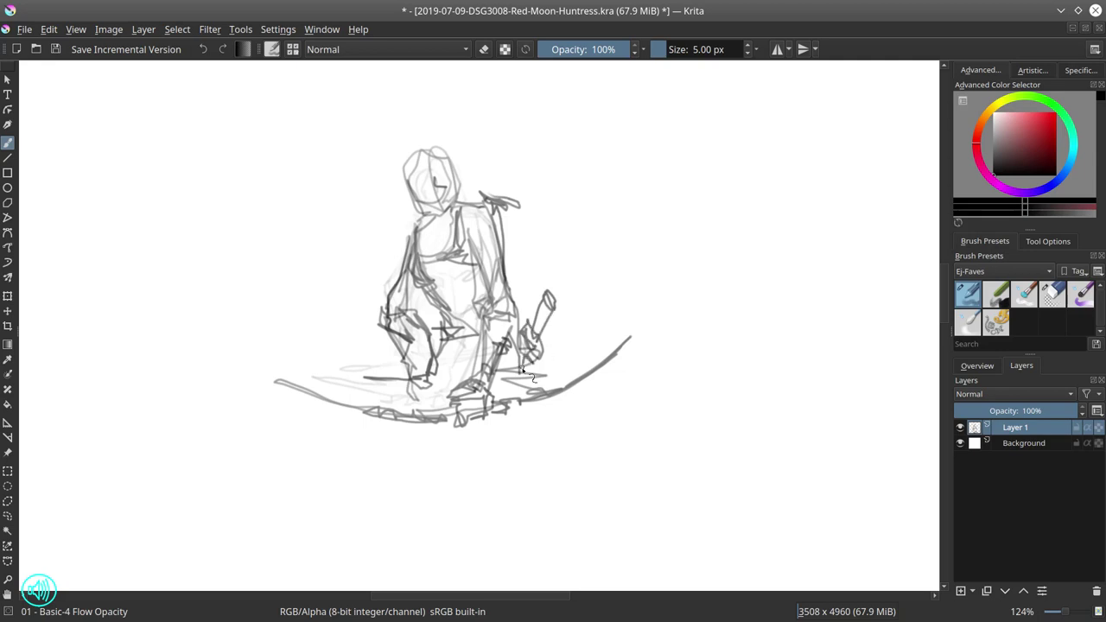
Step: Darken the folds below the hand and reinforce the shoulder and head lines of the sketch
{"action": "left_click_drag", "start_coordinate": [454, 325], "coordinate": [443, 373]}
{"action": "left_click_drag", "start_coordinate": [450, 329], "coordinate": [429, 370]}
{"action": "left_click_drag", "start_coordinate": [475, 211], "coordinate": [509, 260]}
{"action": "left_click_drag", "start_coordinate": [417, 154], "coordinate": [416, 195]}
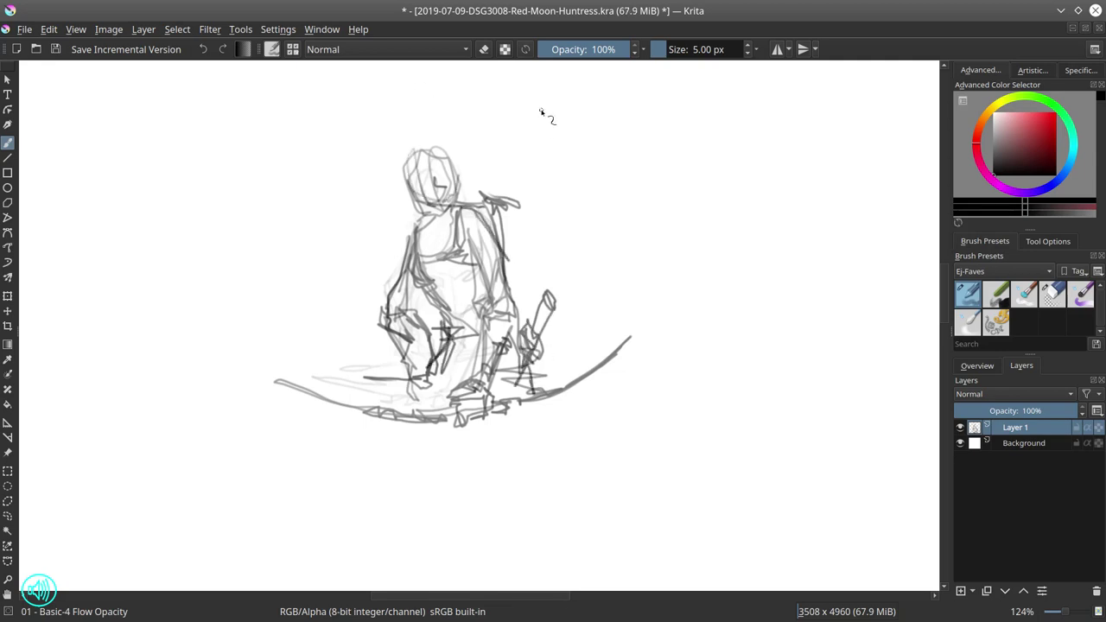
Step: Enlarge the whole sketch on Layer 1 with the Transform tool
{"action": "left_click", "coordinate": [8, 298]}
{"action": "mouse_move", "coordinate": [633, 429]}
{"action": "left_mouse_down"}
{"action": "mouse_move", "coordinate": [677, 522]}
{"action": "mouse_move", "coordinate": [741, 561]}
{"action": "left_mouse_up"}
{"action": "left_click_drag", "start_coordinate": [272, 144], "coordinate": [181, 74]}
{"action": "key", "text": "Return"}
{"action": "scroll", "coordinate": [566, 275], "scroll_direction": "down", "scroll_amount": 1}
{"action": "left_click_drag", "start_coordinate": [482, 277], "coordinate": [481, 322]}
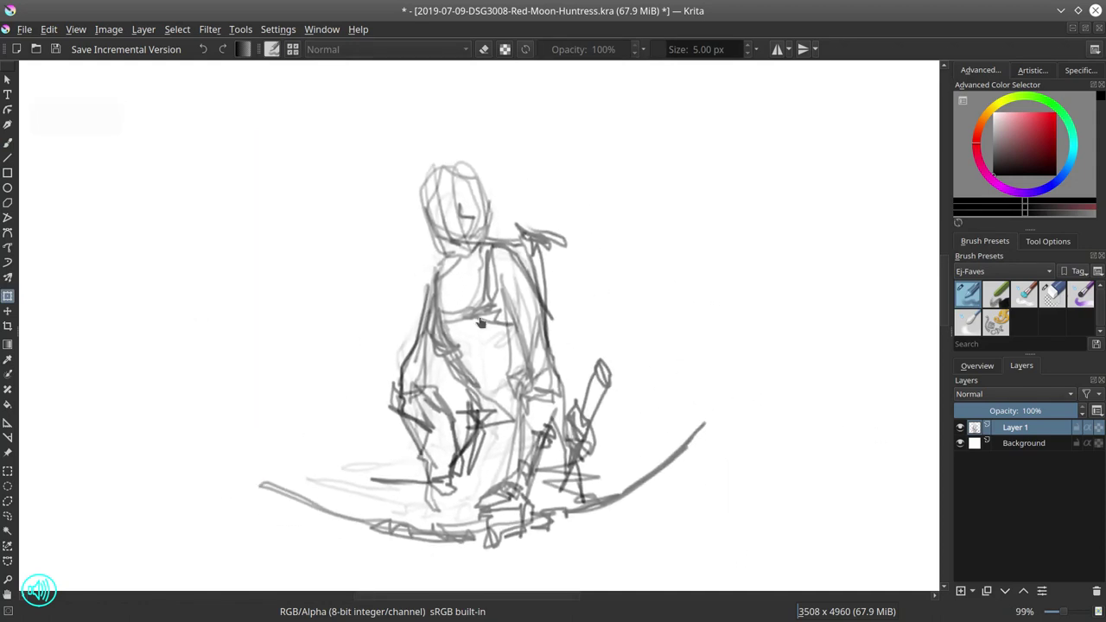
Step: Add a new layer below the sketch and make a large circular selection around the figure's upper body
{"action": "left_click", "coordinate": [960, 591]}
{"action": "key", "text": "j"}
{"action": "mouse_move", "coordinate": [301, 91]}
{"action": "left_mouse_down"}
{"action": "mouse_move", "coordinate": [605, 391]}
{"action": "mouse_move", "coordinate": [776, 442]}
{"action": "mouse_move", "coordinate": [777, 465]}
{"action": "left_mouse_up"}
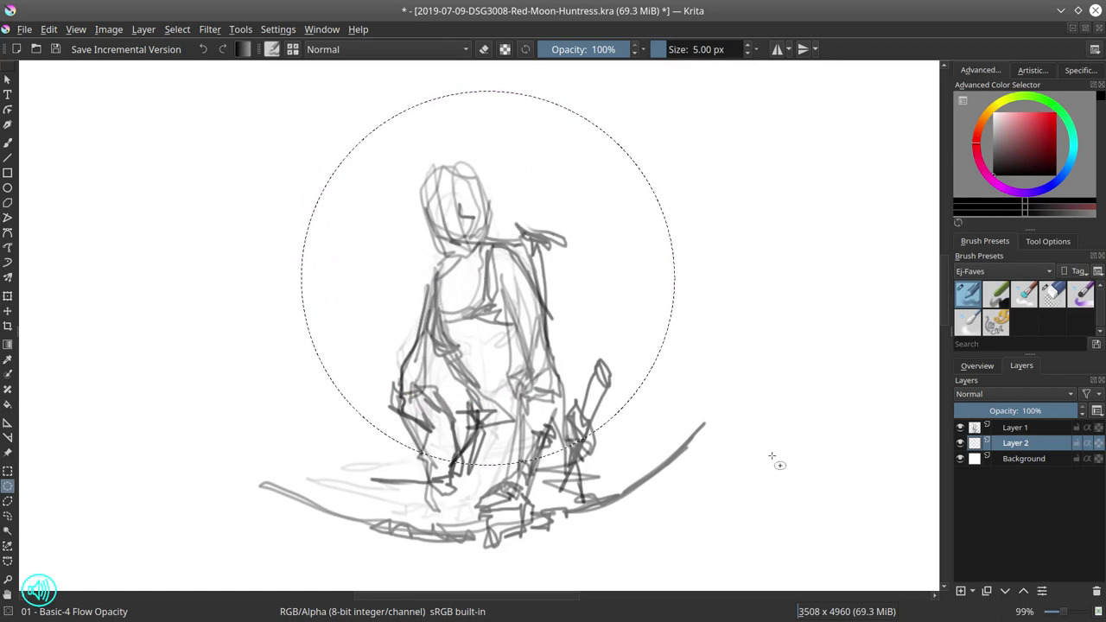
Step: Fill the circular selection with bright red on the Background layer
{"action": "left_click", "coordinate": [1038, 113]}
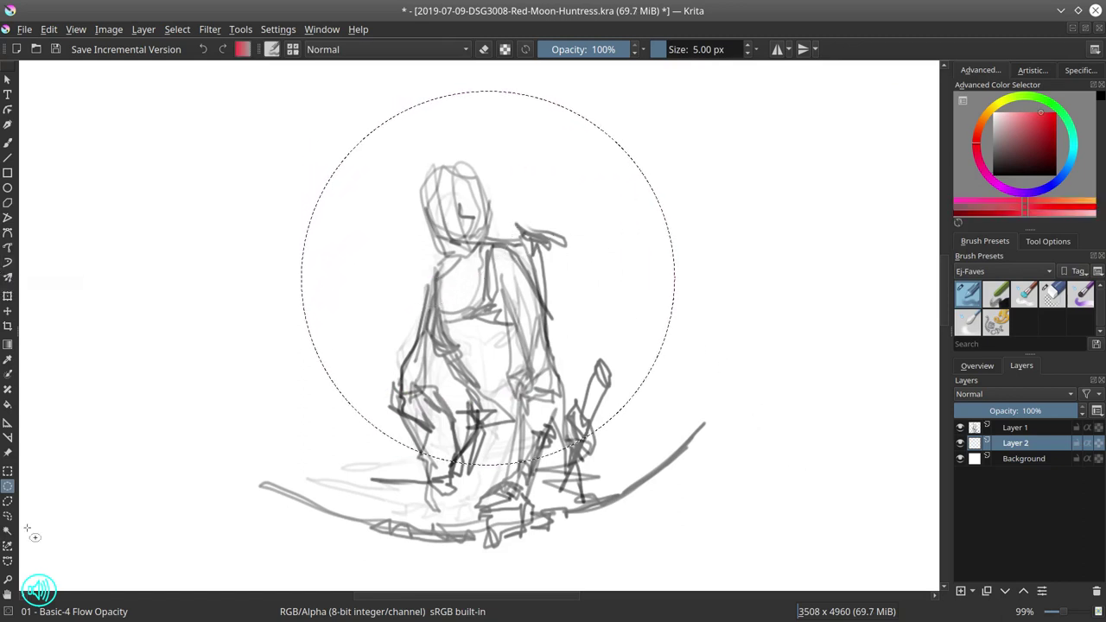
{"action": "key", "text": "Page_Down"}
{"action": "key", "text": "f"}
{"action": "left_click", "coordinate": [348, 254]}
Step: Try to fill the Background layer with dark teal without a selection, and undo that fill
{"action": "left_click", "coordinate": [177, 29]}
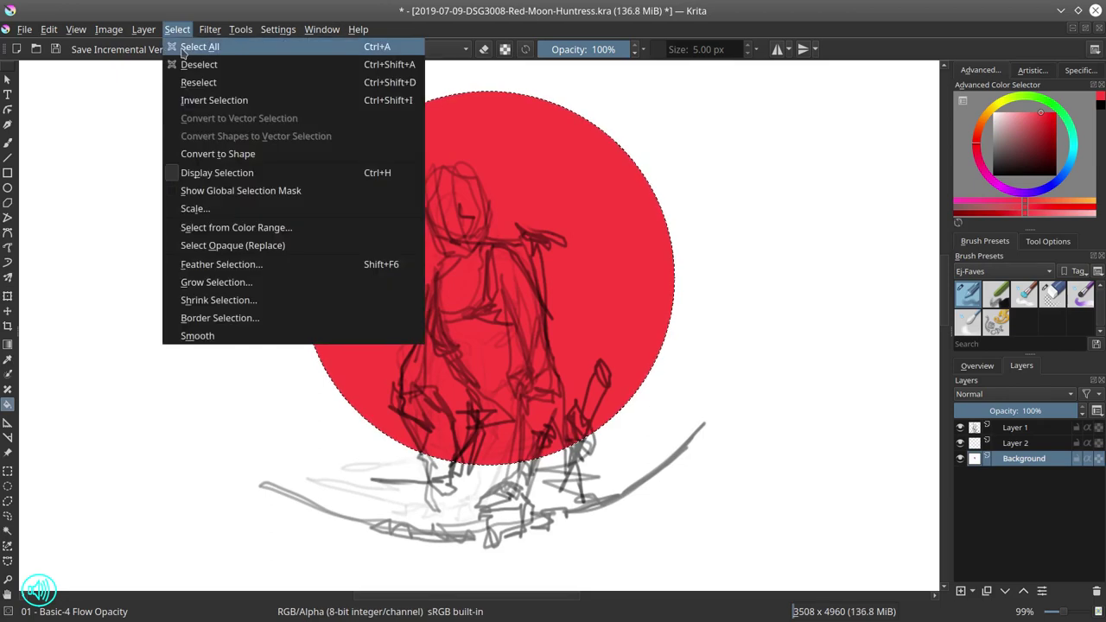
{"action": "left_click", "coordinate": [186, 60]}
{"action": "left_click", "coordinate": [1076, 145]}
{"action": "left_click", "coordinate": [1039, 159]}
{"action": "left_click", "coordinate": [788, 300]}
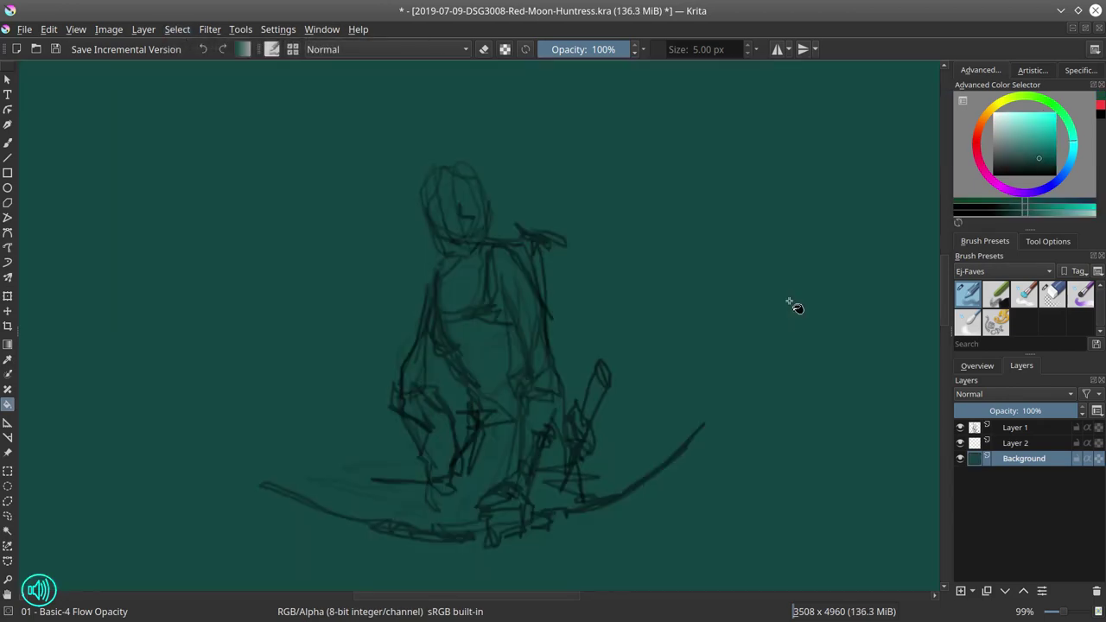
{"action": "key", "text": "ctrl+z"}
Step: Restore and invert the circular selection, and fill the area around the red circle with very dark teal
{"action": "left_click", "coordinate": [178, 31]}
{"action": "left_click", "coordinate": [193, 83]}
{"action": "left_click", "coordinate": [177, 29]}
{"action": "left_click", "coordinate": [196, 100]}
{"action": "left_click", "coordinate": [189, 189]}
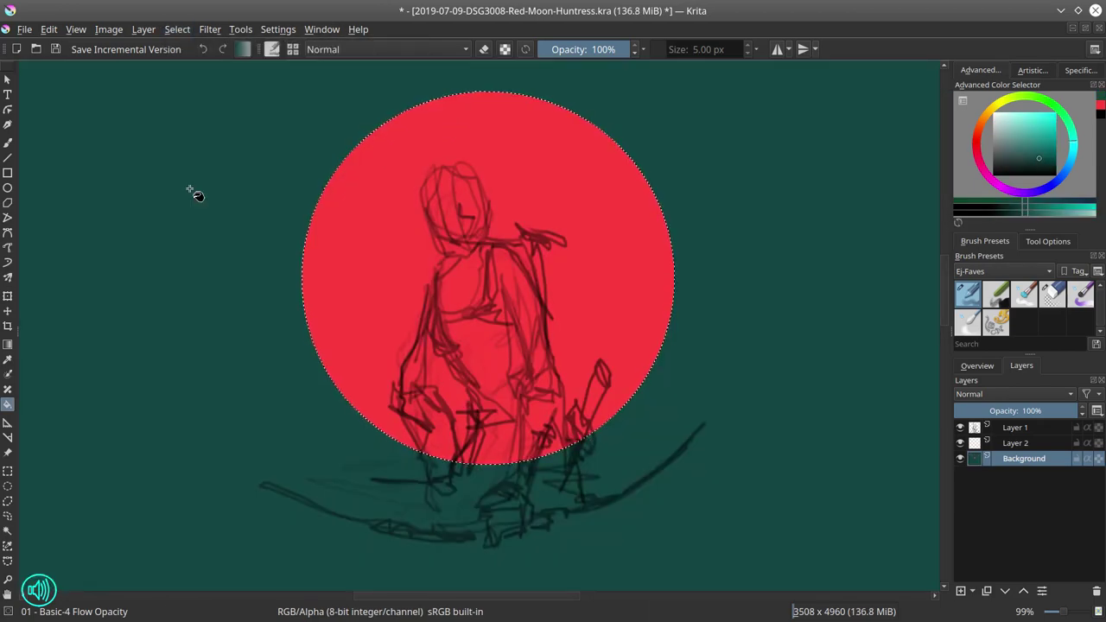
{"action": "left_click", "coordinate": [1041, 166]}
{"action": "left_click", "coordinate": [847, 250]}
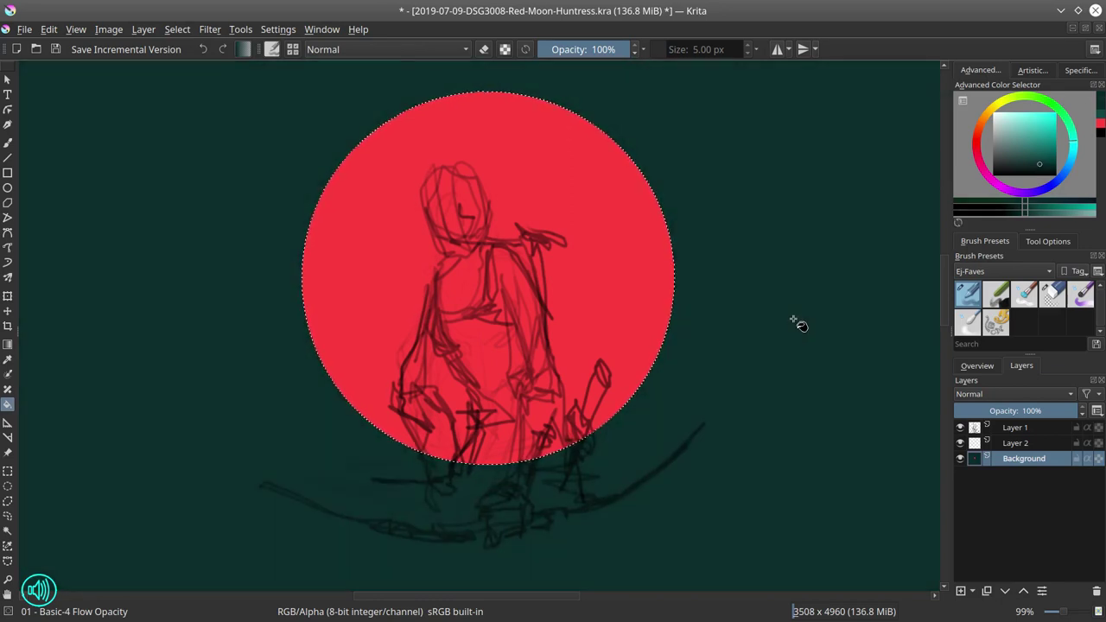
Step: Clear the selection and rename the Background layer with a name beginning with "background s"
{"action": "left_click", "coordinate": [178, 29]}
{"action": "left_click", "coordinate": [186, 60]}
{"action": "double_click", "coordinate": [1020, 465]}
{"action": "type", "text": "background s"}
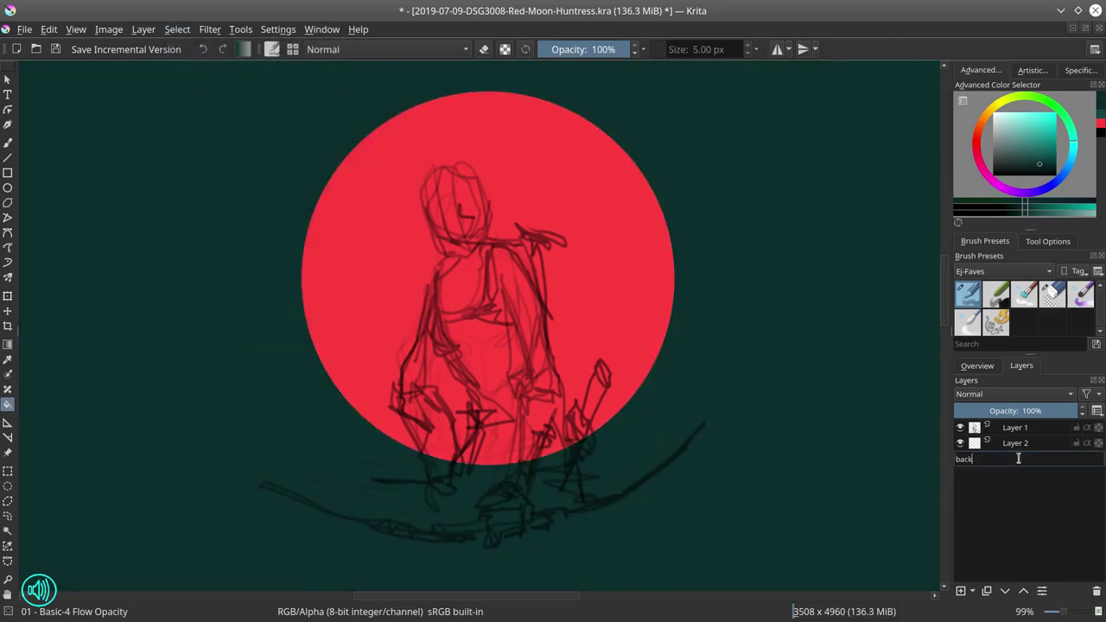
{"action": "key", "text": "Return"}
Step: Fill Layer 2 with dark grey and lock the background layer beneath it
{"action": "left_click", "coordinate": [1013, 442]}
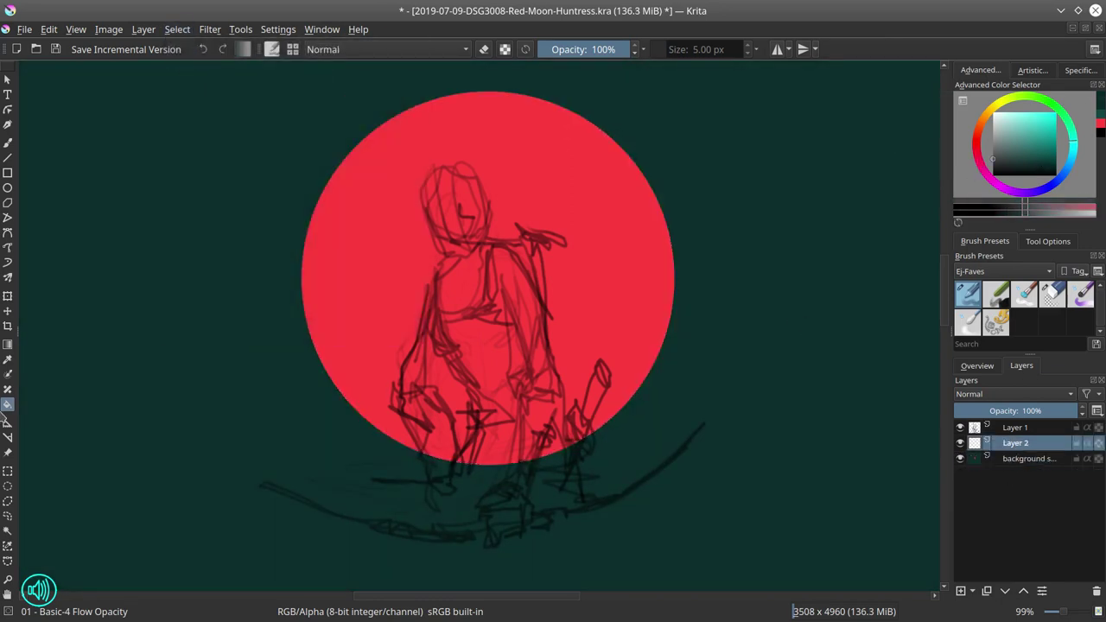
{"action": "left_click", "coordinate": [277, 341]}
{"action": "left_click", "coordinate": [1076, 459]}
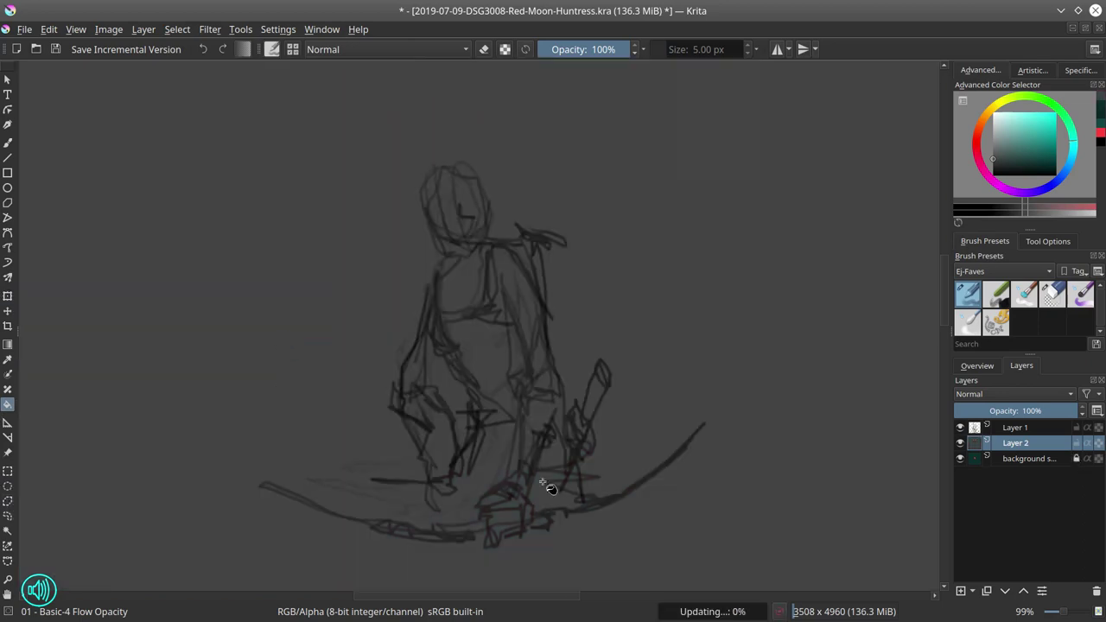
Step: Add a new layer above Layer 1, lower the opacity of the sketch on Layer 1, and save the document
{"action": "left_click", "coordinate": [1034, 430]}
{"action": "left_click", "coordinate": [960, 591]}
{"action": "left_click", "coordinate": [1044, 442]}
{"action": "left_click", "coordinate": [1048, 430]}
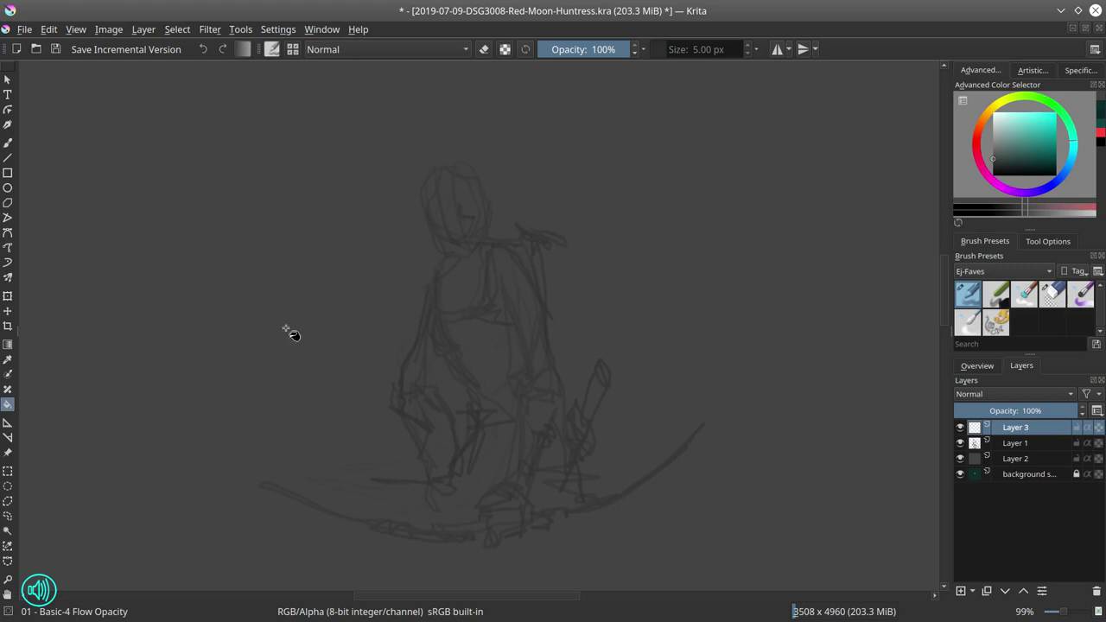
{"action": "key", "text": "ctrl+s"}
Step: Draw the jawline over the sketched head on Layer 3 with the brush at 4.20 px
{"action": "key", "text": "b"}
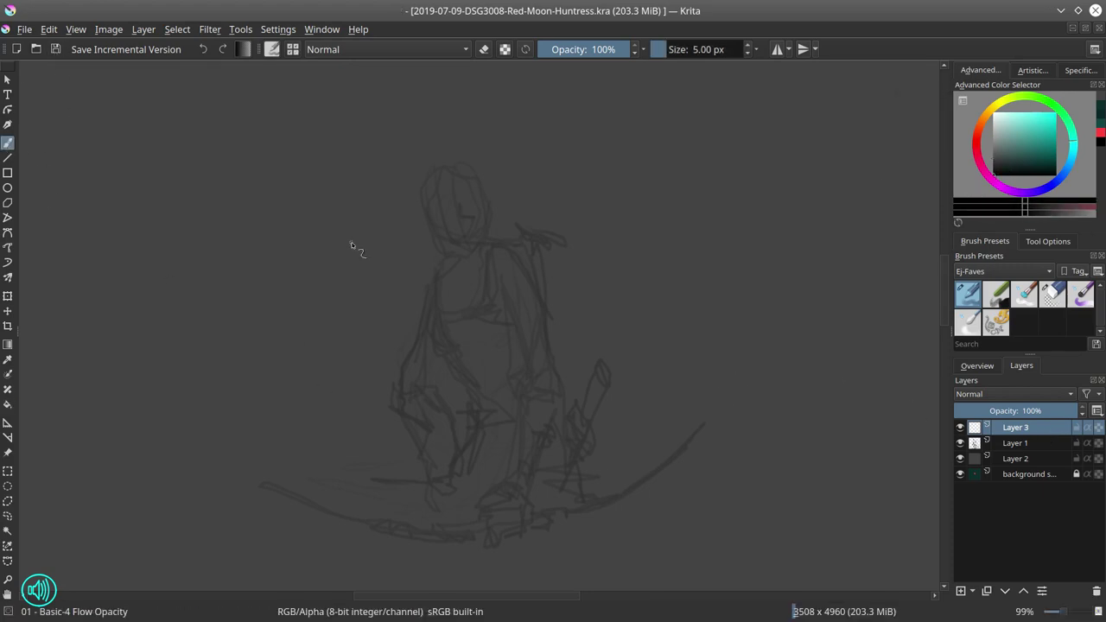
{"action": "scroll", "coordinate": [471, 278], "scroll_direction": "up", "scroll_amount": 3}
{"action": "left_click_drag", "start_coordinate": [471, 278], "coordinate": [494, 358]}
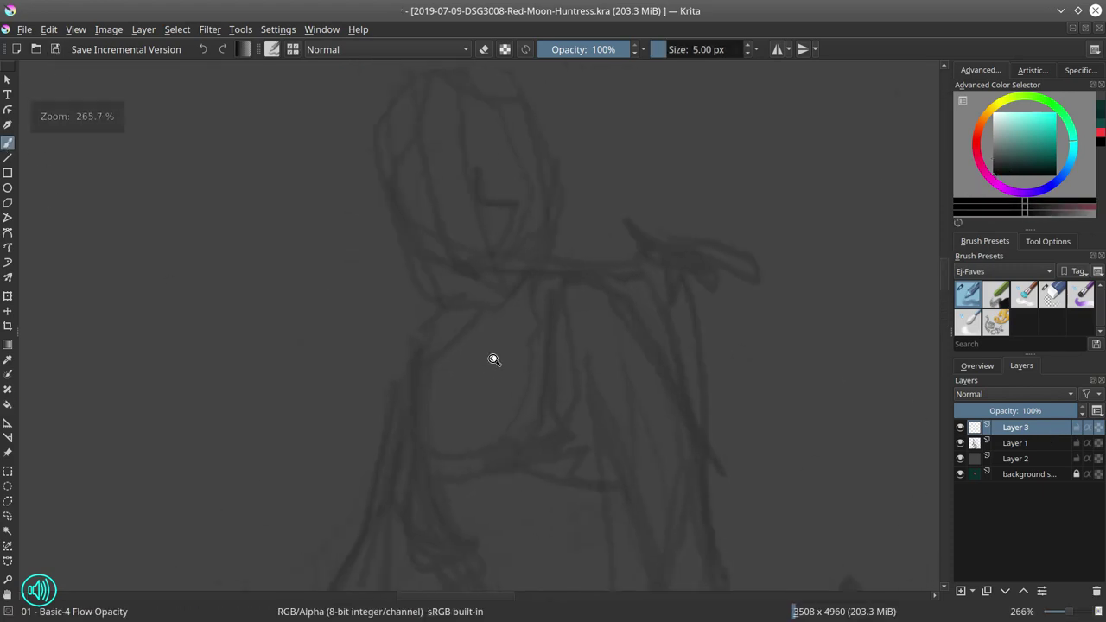
{"action": "scroll", "coordinate": [452, 205], "scroll_direction": "up", "scroll_amount": 1}
{"action": "left_click_drag", "start_coordinate": [452, 205], "coordinate": [450, 353]}
{"action": "left_click_drag", "start_coordinate": [450, 353], "coordinate": [448, 353]}
{"action": "left_click_drag", "start_coordinate": [350, 320], "coordinate": [371, 368]}
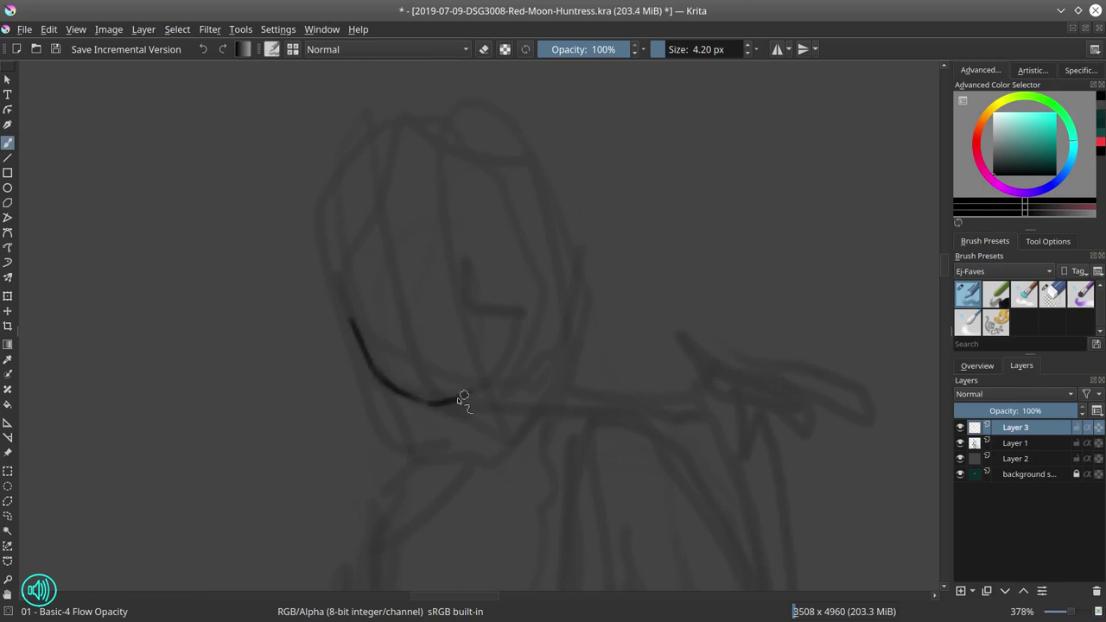
{"action": "mouse_move", "coordinate": [463, 398]}
{"action": "left_mouse_down"}
{"action": "mouse_move", "coordinate": [529, 314]}
{"action": "mouse_move", "coordinate": [519, 276]}
{"action": "left_mouse_up"}
Step: Lower Layer 1's opacity to 14%, correct the cheek side of the jawline, and start the mouth line on Layer 3
{"action": "left_click", "coordinate": [1016, 443]}
{"action": "left_click", "coordinate": [1053, 294]}
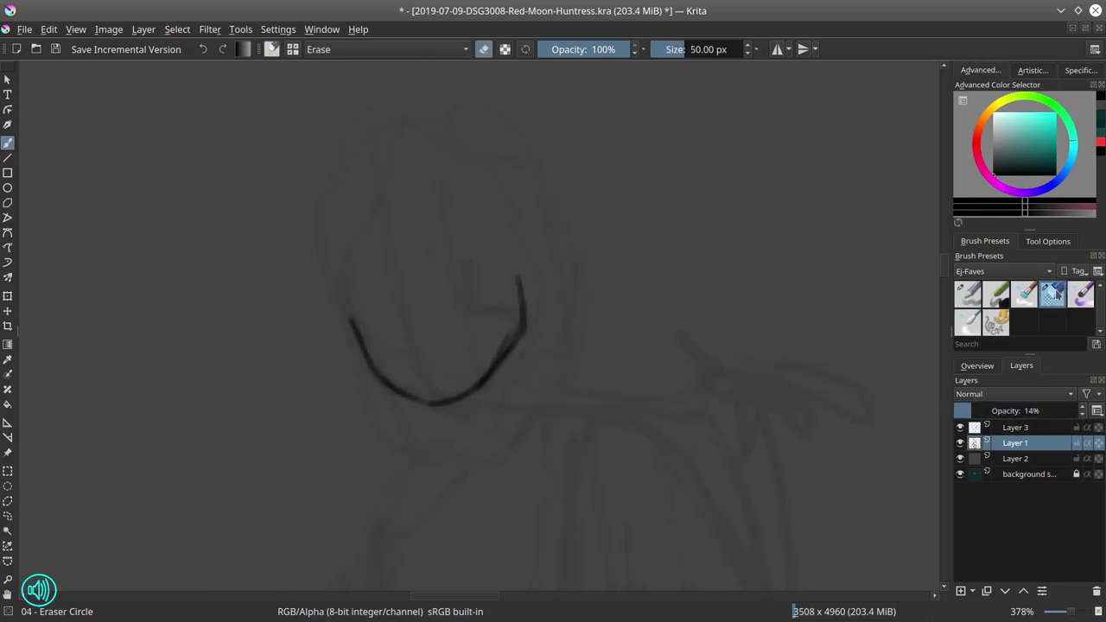
{"action": "mouse_move", "coordinate": [525, 328]}
{"action": "left_mouse_down"}
{"action": "mouse_move", "coordinate": [477, 328]}
{"action": "mouse_move", "coordinate": [519, 336]}
{"action": "mouse_move", "coordinate": [506, 357]}
{"action": "mouse_move", "coordinate": [539, 322]}
{"action": "left_mouse_up"}
{"action": "left_click", "coordinate": [1026, 428]}
{"action": "left_click", "coordinate": [972, 300]}
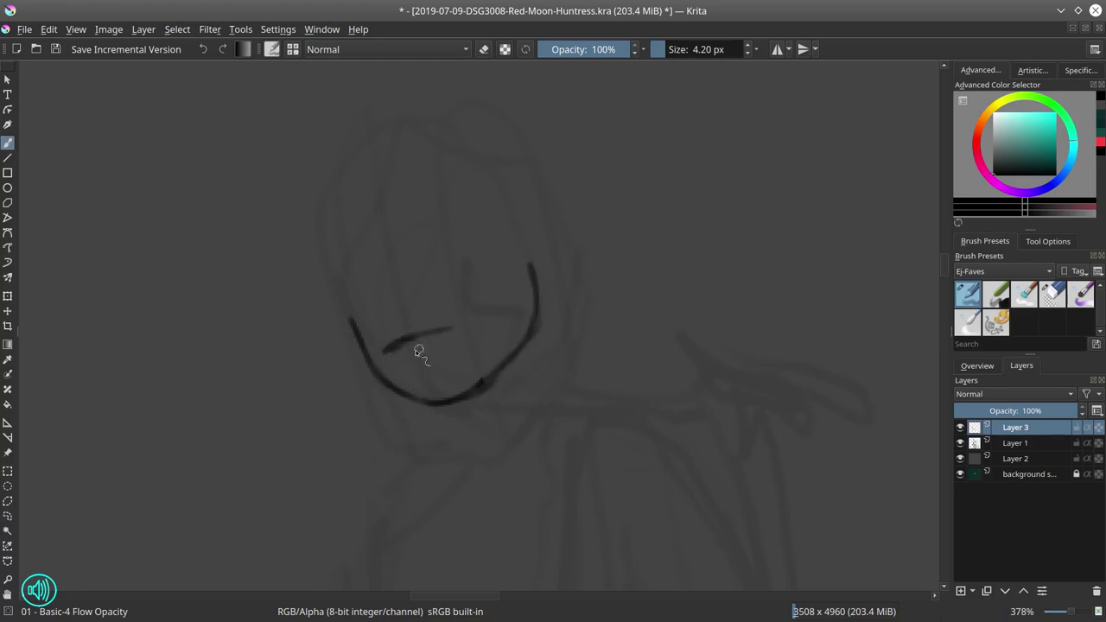
Step: Erase the rough mouth strokes and redraw the upper mouth line more thinly
{"action": "key", "text": "slash"}
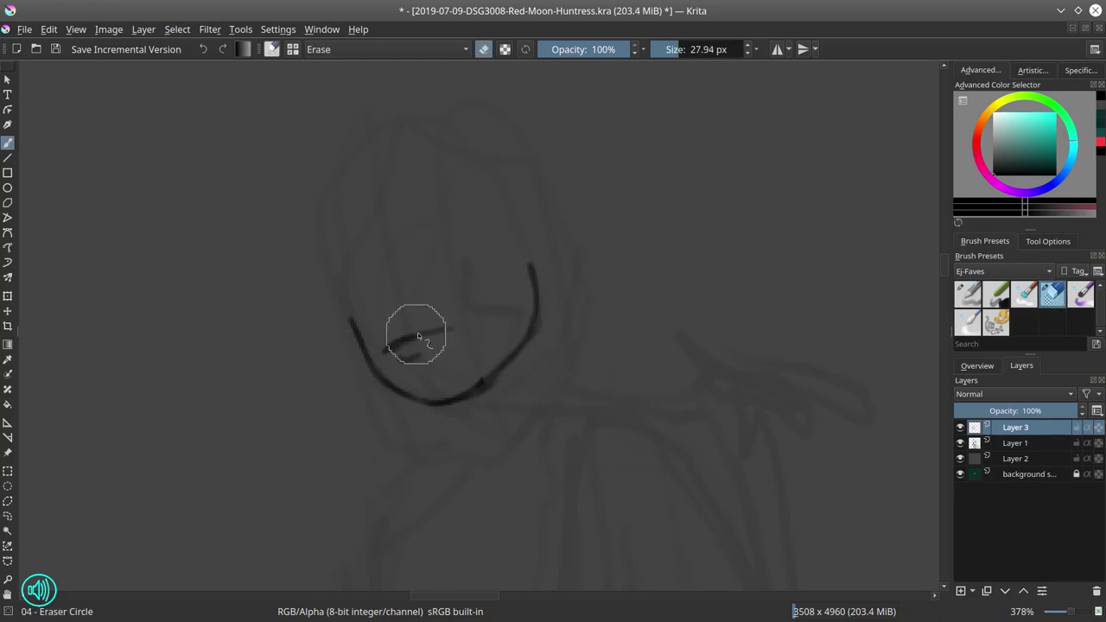
{"action": "left_click_drag", "start_coordinate": [414, 336], "coordinate": [435, 327]}
{"action": "mouse_move", "coordinate": [440, 335]}
{"action": "left_mouse_down"}
{"action": "mouse_move", "coordinate": [402, 334]}
{"action": "mouse_move", "coordinate": [435, 336]}
{"action": "left_mouse_up"}
{"action": "key", "text": "slash"}
{"action": "key", "text": "ctrl+z"}
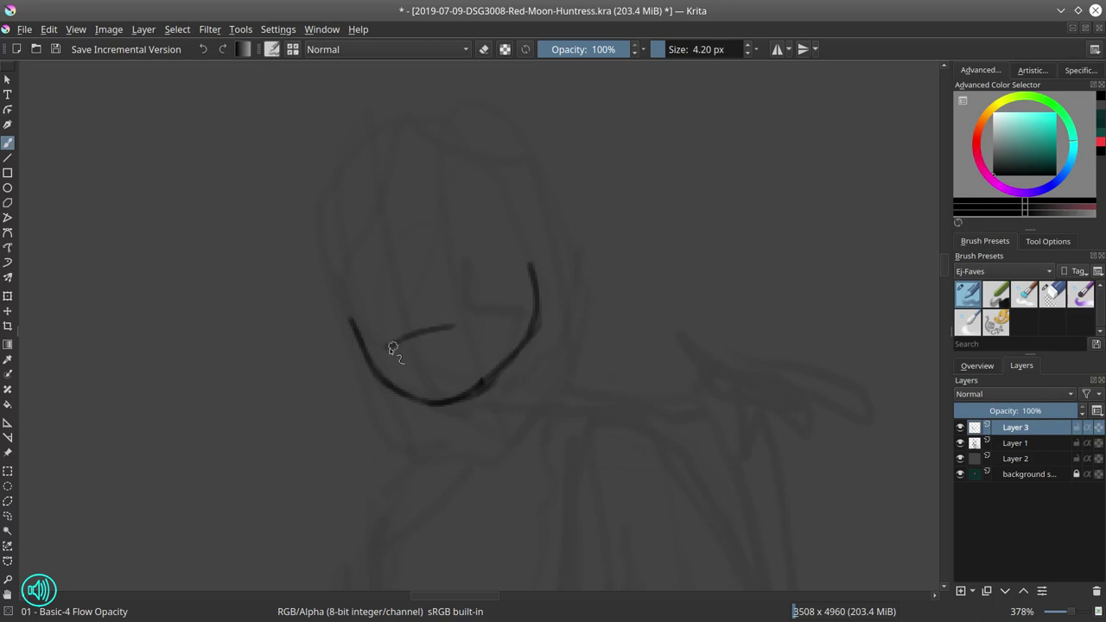
Step: Erase the lower jawline, redraw it with a more angular chin, and add the lower lip
{"action": "key", "text": "slash"}
{"action": "mouse_move", "coordinate": [372, 365]}
{"action": "left_mouse_down"}
{"action": "mouse_move", "coordinate": [421, 397]}
{"action": "mouse_move", "coordinate": [460, 400]}
{"action": "mouse_move", "coordinate": [537, 335]}
{"action": "left_mouse_up"}
{"action": "key", "text": "slash"}
{"action": "left_click_drag", "start_coordinate": [373, 369], "coordinate": [438, 404]}
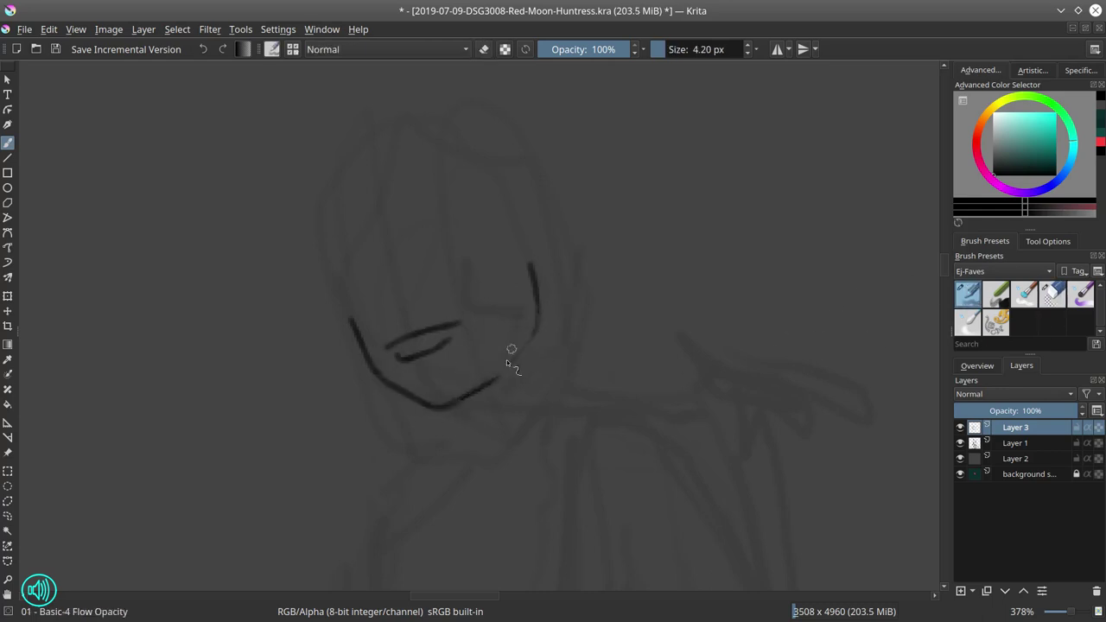
Step: Hide Layer 1 and draw the nose tip, nostril and bridge line above the mouth
{"action": "left_click_drag", "start_coordinate": [382, 321], "coordinate": [367, 297]}
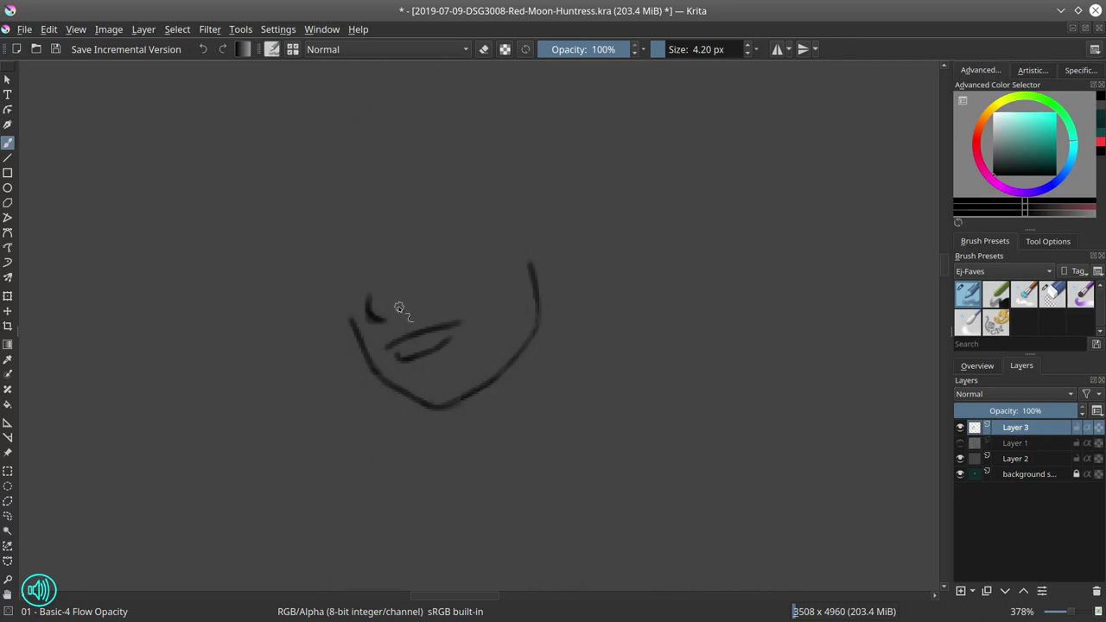
{"action": "left_click_drag", "start_coordinate": [386, 217], "coordinate": [439, 193]}
{"action": "left_click", "coordinate": [1051, 299]}
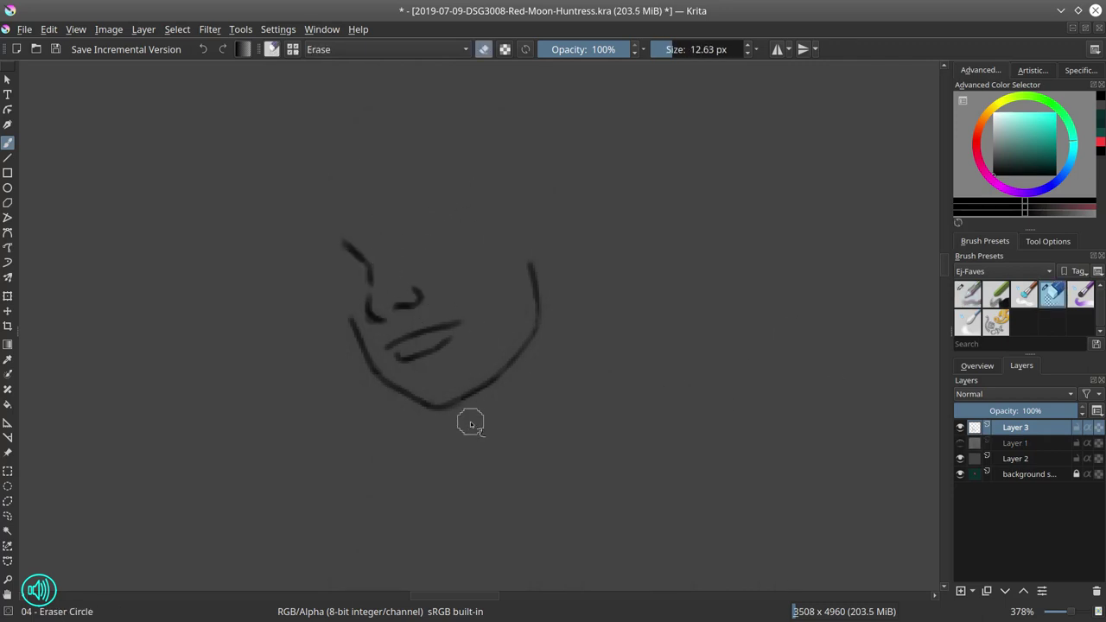
Step: Transform the face lines on Layer 3 to adjust the angle and proportions of the nose, mouth and jaw
{"action": "left_click", "coordinate": [8, 501]}
{"action": "key", "text": "ctrl+t"}
{"action": "left_click_drag", "start_coordinate": [644, 437], "coordinate": [622, 472]}
{"action": "key", "text": "Return"}
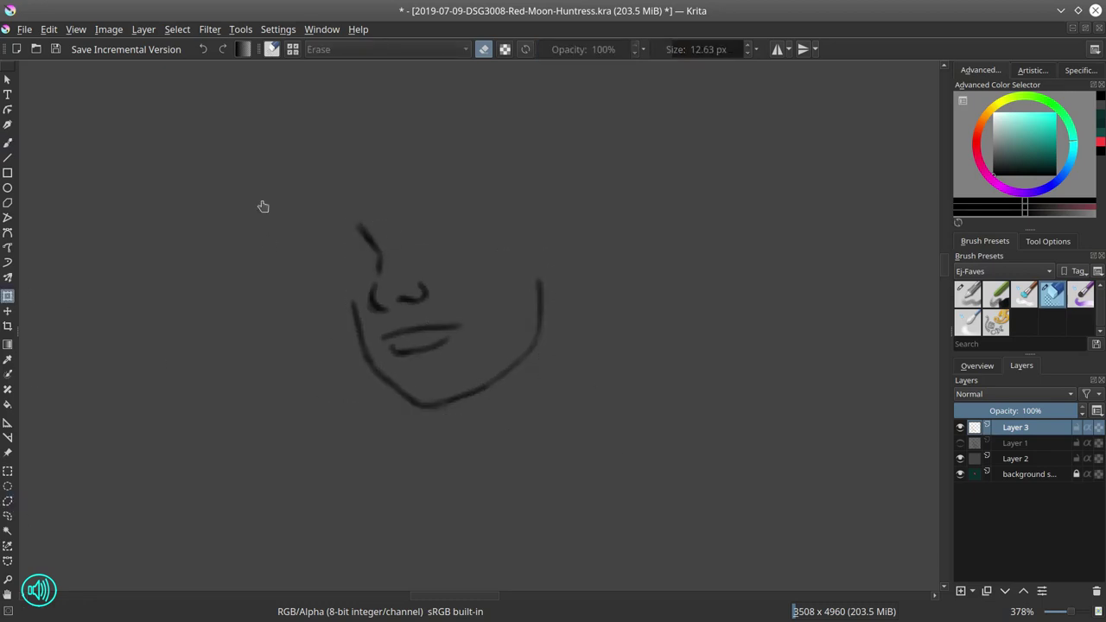
Step: Draw the far eyebrow above the nose and erase the nose bridge line
{"action": "key", "text": "b"}
{"action": "left_click", "coordinate": [968, 294]}
{"action": "mouse_move", "coordinate": [330, 225]}
{"action": "left_mouse_down"}
{"action": "mouse_move", "coordinate": [366, 223]}
{"action": "mouse_move", "coordinate": [378, 261]}
{"action": "mouse_move", "coordinate": [373, 236]}
{"action": "left_mouse_up"}
{"action": "left_click", "coordinate": [1052, 294]}
{"action": "left_click_drag", "start_coordinate": [394, 254], "coordinate": [380, 253]}
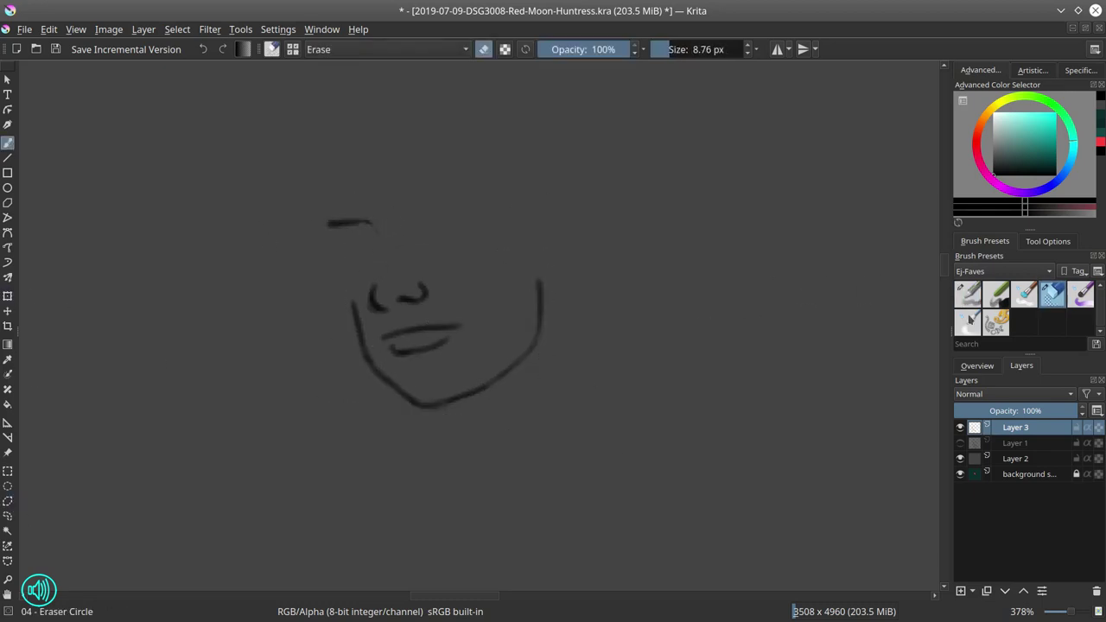
Step: Draw the near eyebrow and sketch both eyes beneath the brows with the 4.20 px brush
{"action": "key", "text": "/"}
{"action": "mouse_move", "coordinate": [418, 201]}
{"action": "left_mouse_down"}
{"action": "mouse_move", "coordinate": [455, 181]}
{"action": "mouse_move", "coordinate": [499, 178]}
{"action": "left_mouse_up"}
{"action": "mouse_move", "coordinate": [322, 237]}
{"action": "left_mouse_down"}
{"action": "mouse_move", "coordinate": [316, 206]}
{"action": "mouse_move", "coordinate": [342, 252]}
{"action": "mouse_move", "coordinate": [374, 239]}
{"action": "left_mouse_up"}
{"action": "key", "text": "ctrl+z"}
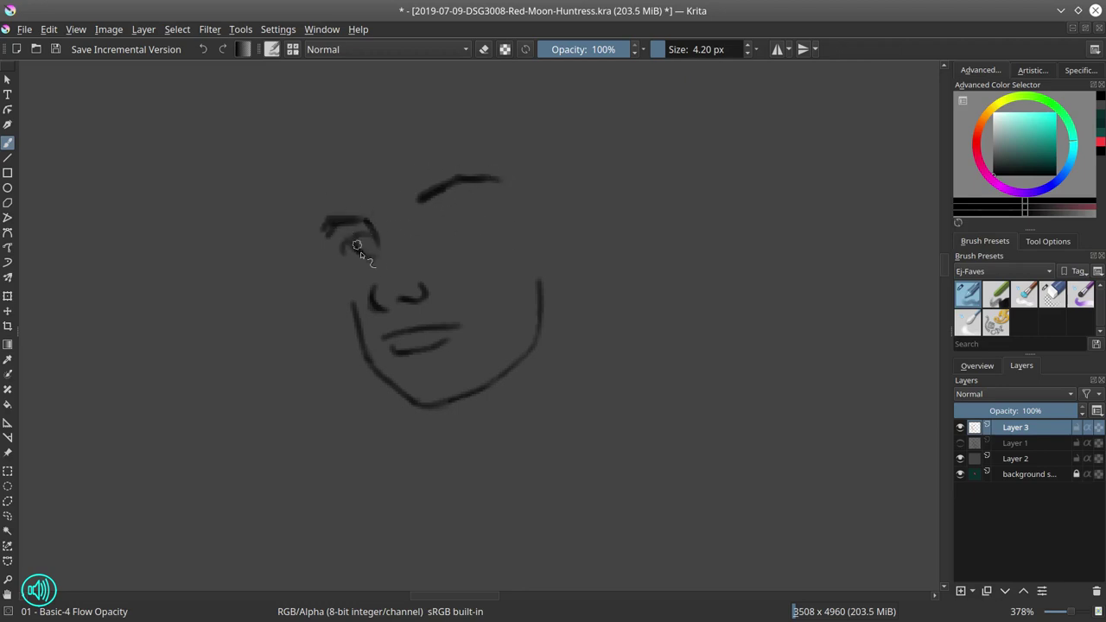
{"action": "left_click_drag", "start_coordinate": [454, 203], "coordinate": [489, 202]}
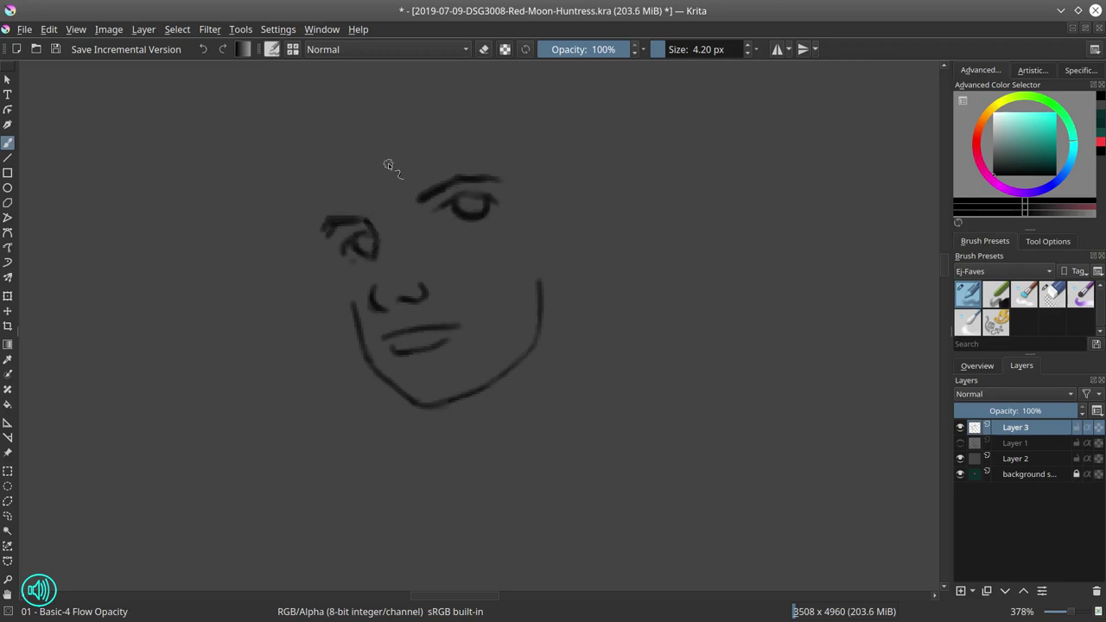
{"action": "left_click", "coordinate": [108, 30]}
{"action": "left_click", "coordinate": [154, 193]}
{"action": "left_click", "coordinate": [50, 29]}
{"action": "left_click", "coordinate": [66, 46]}
Step: Mirror the canvas view horizontally, darken the near eye's upper lid and redraw the far cheek contour from the brow to the chin
{"action": "left_click", "coordinate": [977, 365]}
{"action": "left_click", "coordinate": [961, 592]}
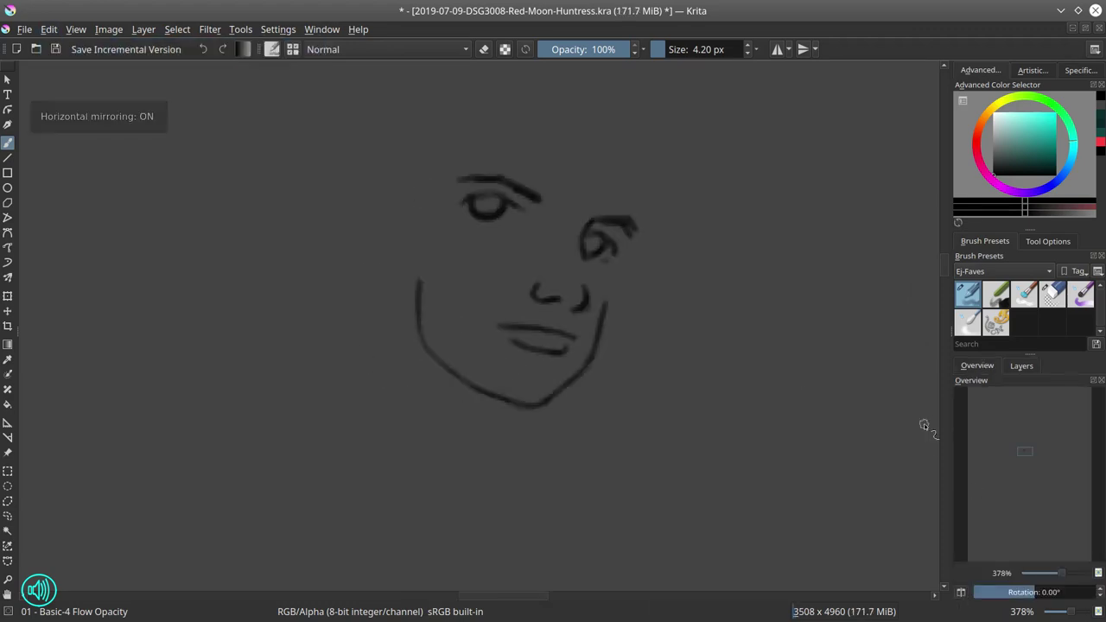
{"action": "left_click", "coordinate": [1053, 293]}
{"action": "left_click_drag", "start_coordinate": [605, 303], "coordinate": [597, 346]}
{"action": "key", "text": "/"}
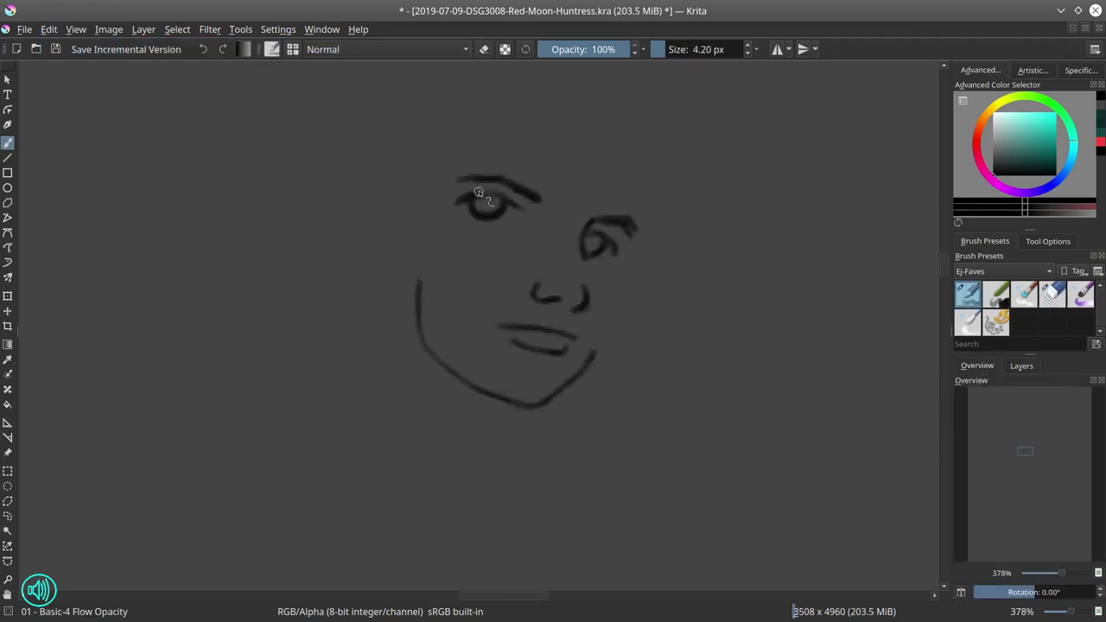
{"action": "left_click_drag", "start_coordinate": [451, 197], "coordinate": [510, 201]}
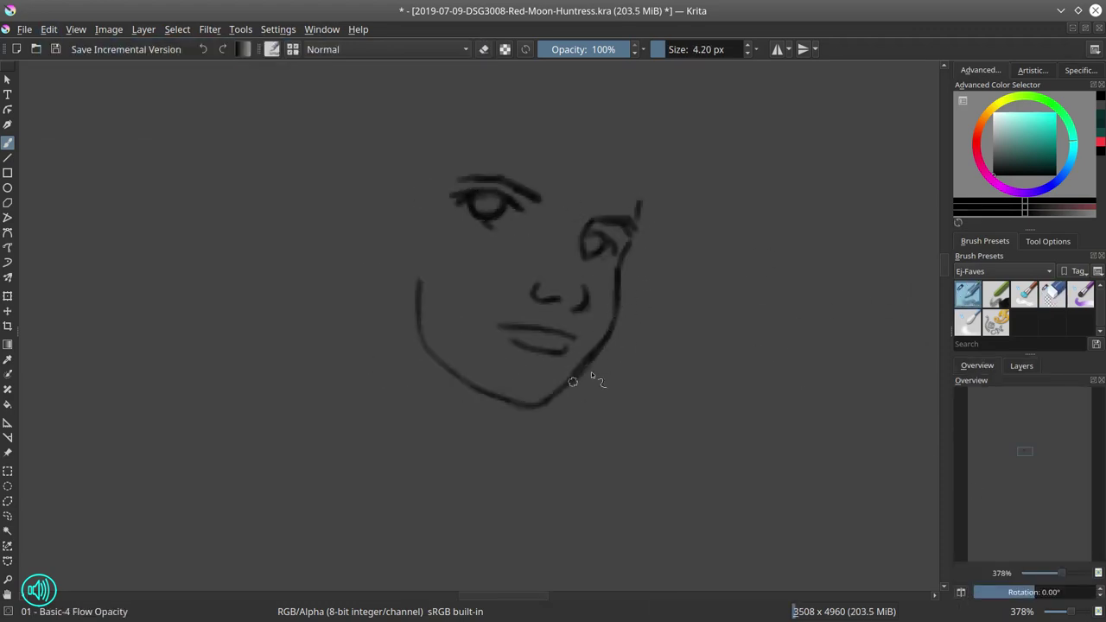
Step: Erase the near jaw line, redraw it further out towards the ear and trim the outer corner of the near eye
{"action": "key", "text": "/"}
{"action": "left_click_drag", "start_coordinate": [416, 270], "coordinate": [423, 343]}
{"action": "key", "text": "/"}
{"action": "left_click_drag", "start_coordinate": [376, 270], "coordinate": [433, 356]}
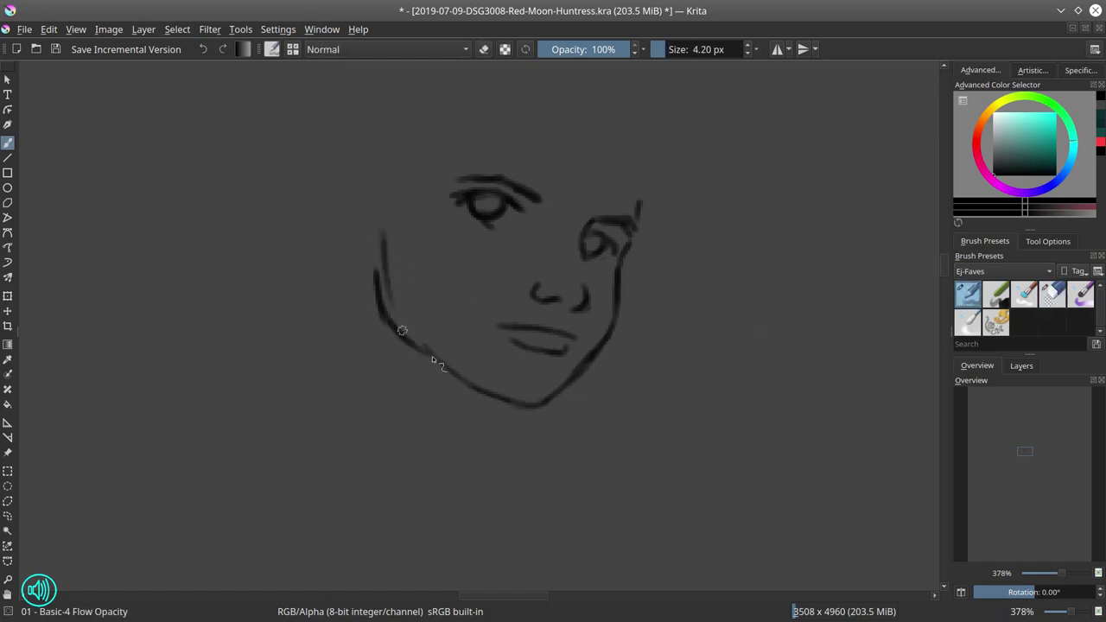
{"action": "key", "text": "/"}
{"action": "left_click_drag", "start_coordinate": [385, 230], "coordinate": [401, 311]}
{"action": "left_click_drag", "start_coordinate": [450, 186], "coordinate": [450, 198]}
{"action": "key", "text": "/"}
{"action": "left_click_drag", "start_coordinate": [399, 162], "coordinate": [367, 227]}
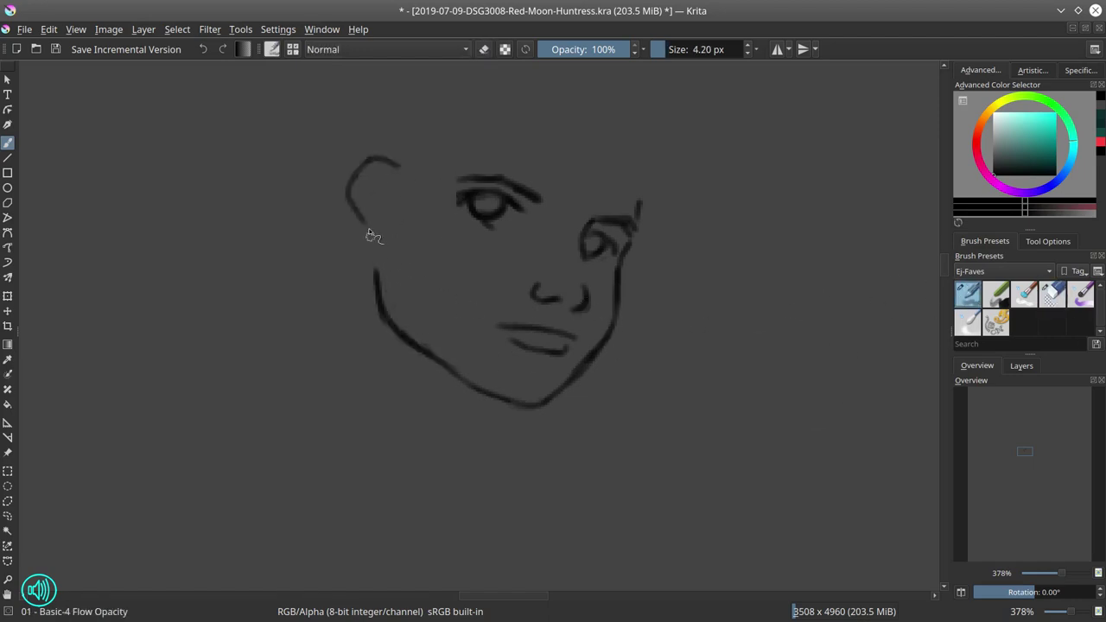
{"action": "key", "text": "ctrl+z"}
Step: Transform the face sketch on Layer 3 to stretch it slightly taller towards the chin
{"action": "left_click", "coordinate": [8, 297]}
{"action": "left_click_drag", "start_coordinate": [509, 413], "coordinate": [508, 432]}
{"action": "key", "text": "Return"}
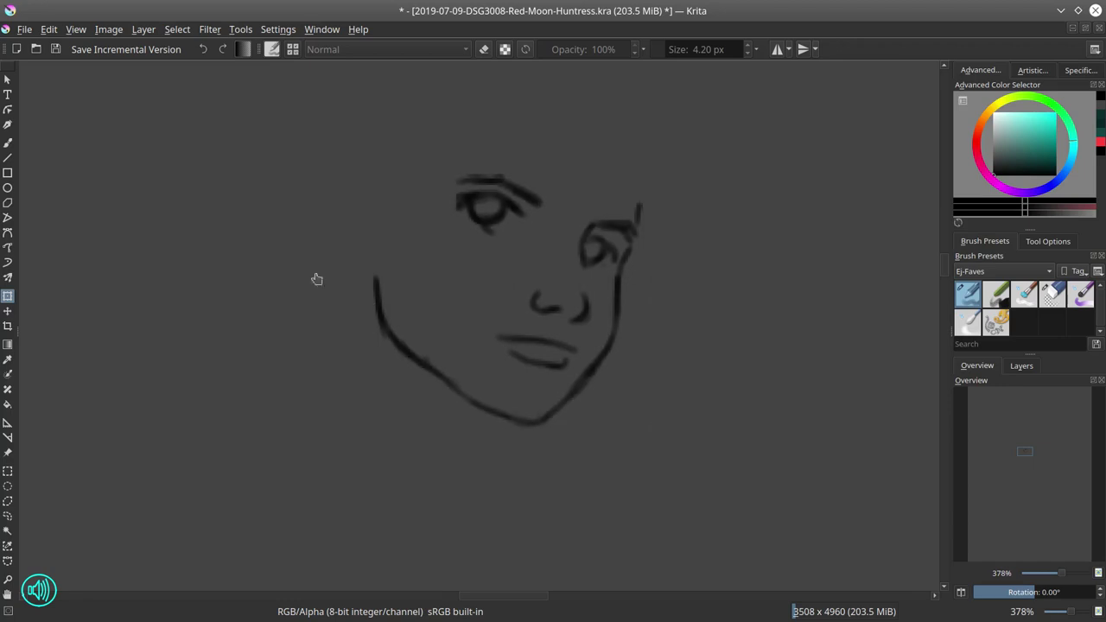
Step: Draw the near ear with its inner lines above the jaw and erase the excess around its upper edge
{"action": "left_click", "coordinate": [7, 144]}
{"action": "left_click_drag", "start_coordinate": [330, 240], "coordinate": [364, 272]}
{"action": "mouse_move", "coordinate": [335, 207]}
{"action": "left_mouse_down"}
{"action": "mouse_move", "coordinate": [369, 223]}
{"action": "mouse_move", "coordinate": [341, 224]}
{"action": "left_mouse_up"}
{"action": "left_click_drag", "start_coordinate": [360, 212], "coordinate": [370, 246]}
{"action": "left_click_drag", "start_coordinate": [350, 245], "coordinate": [356, 207]}
{"action": "key", "text": "slash"}
{"action": "left_click_drag", "start_coordinate": [324, 211], "coordinate": [362, 169]}
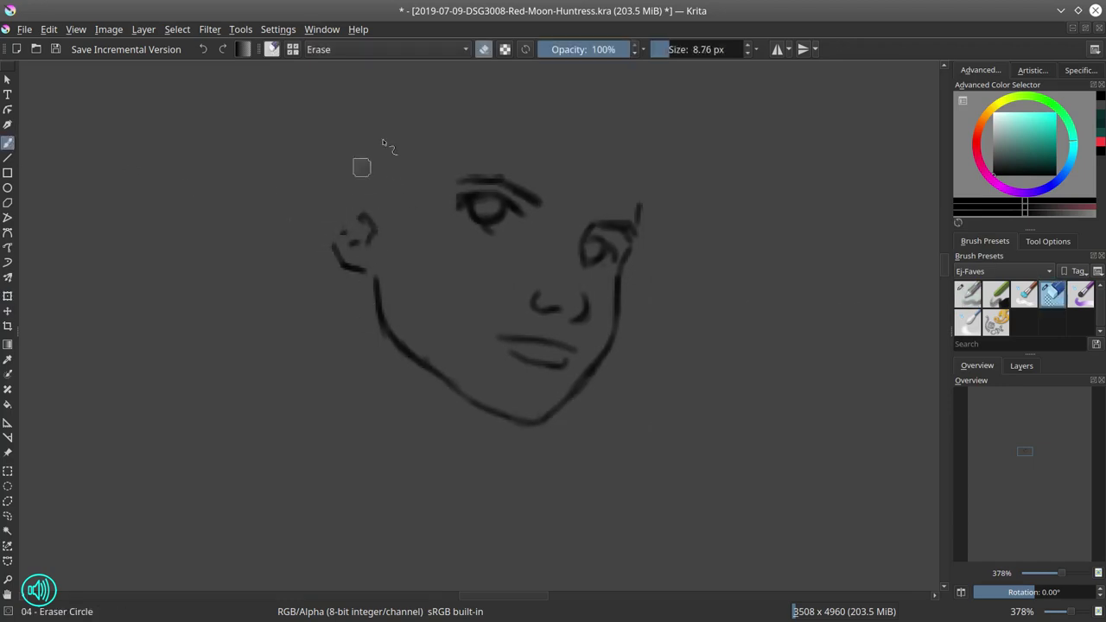
Step: Draw the hair lines sweeping from behind the ear over the temple towards the forehead
{"action": "key", "text": "slash"}
{"action": "left_click_drag", "start_coordinate": [309, 259], "coordinate": [418, 158]}
{"action": "left_click_drag", "start_coordinate": [328, 214], "coordinate": [424, 128]}
{"action": "left_click_drag", "start_coordinate": [419, 164], "coordinate": [519, 91]}
{"action": "left_click_drag", "start_coordinate": [697, 218], "coordinate": [674, 338]}
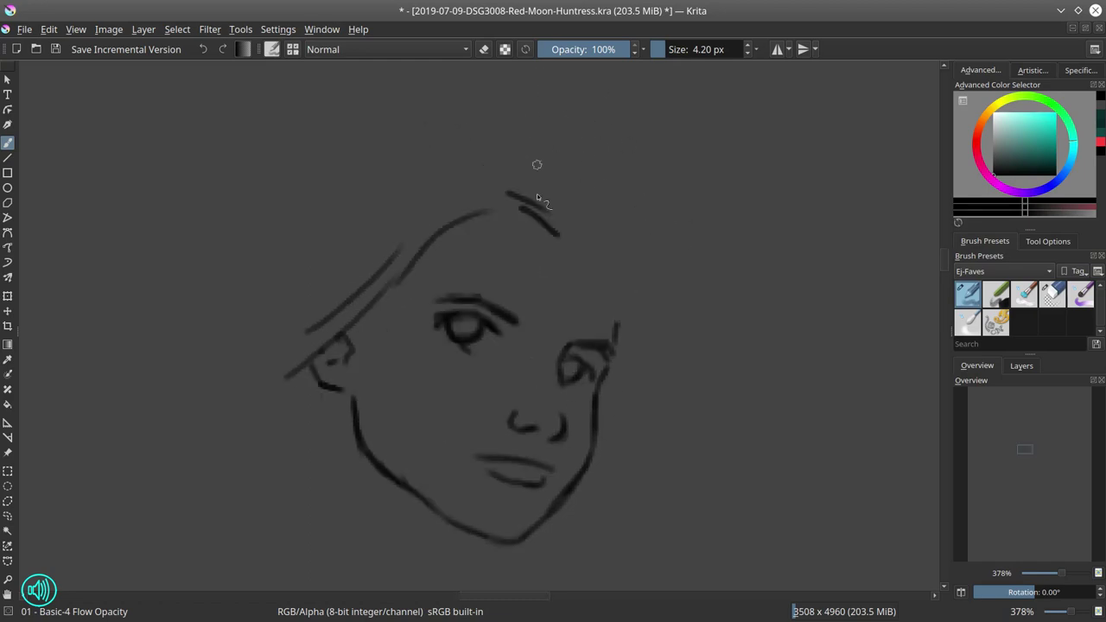
Step: Draw loose hair strands falling from the parting past the near eye and erase the rough strokes at the hairline
{"action": "left_click_drag", "start_coordinate": [485, 206], "coordinate": [563, 214]}
{"action": "left_click_drag", "start_coordinate": [563, 199], "coordinate": [568, 229]}
{"action": "left_click_drag", "start_coordinate": [517, 204], "coordinate": [413, 400]}
{"action": "left_click_drag", "start_coordinate": [489, 208], "coordinate": [388, 416]}
{"action": "left_click_drag", "start_coordinate": [413, 262], "coordinate": [377, 354]}
{"action": "left_click_drag", "start_coordinate": [401, 255], "coordinate": [382, 335]}
{"action": "key", "text": "slash"}
{"action": "left_click_drag", "start_coordinate": [471, 212], "coordinate": [544, 213]}
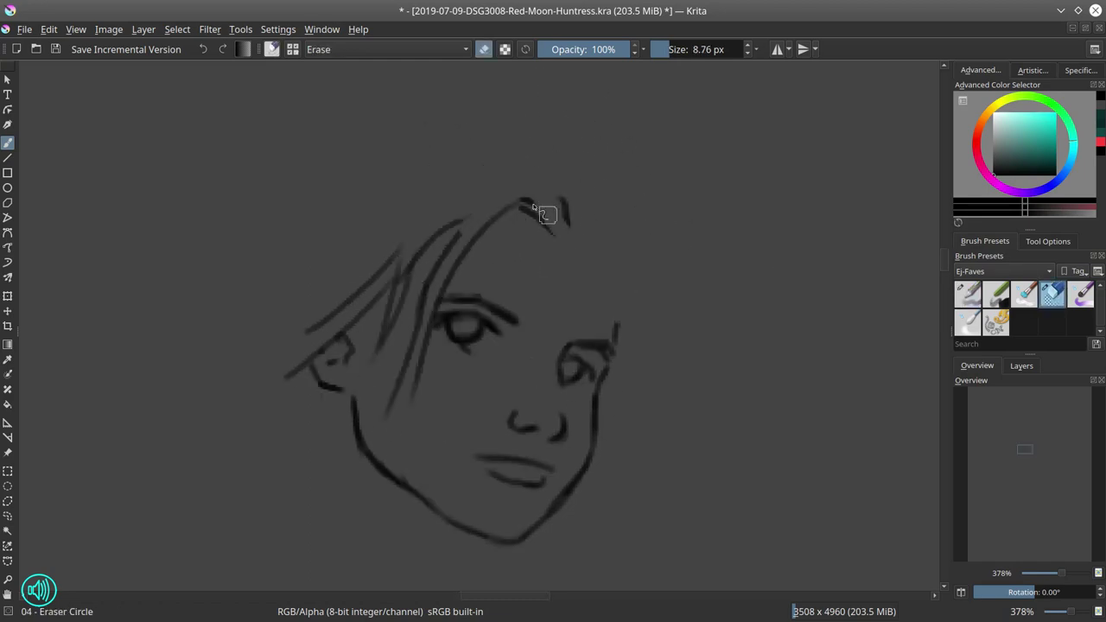
Step: Erase parts of the hair strand at the near temple and redraw its lines
{"action": "left_click", "coordinate": [968, 294]}
{"action": "left_click", "coordinate": [1052, 294]}
{"action": "left_click_drag", "start_coordinate": [410, 258], "coordinate": [396, 296]}
{"action": "left_click_drag", "start_coordinate": [396, 313], "coordinate": [377, 335]}
{"action": "left_click", "coordinate": [968, 294]}
{"action": "left_click_drag", "start_coordinate": [415, 262], "coordinate": [390, 318]}
{"action": "left_click_drag", "start_coordinate": [398, 265], "coordinate": [391, 301]}
{"action": "left_click_drag", "start_coordinate": [413, 265], "coordinate": [373, 349]}
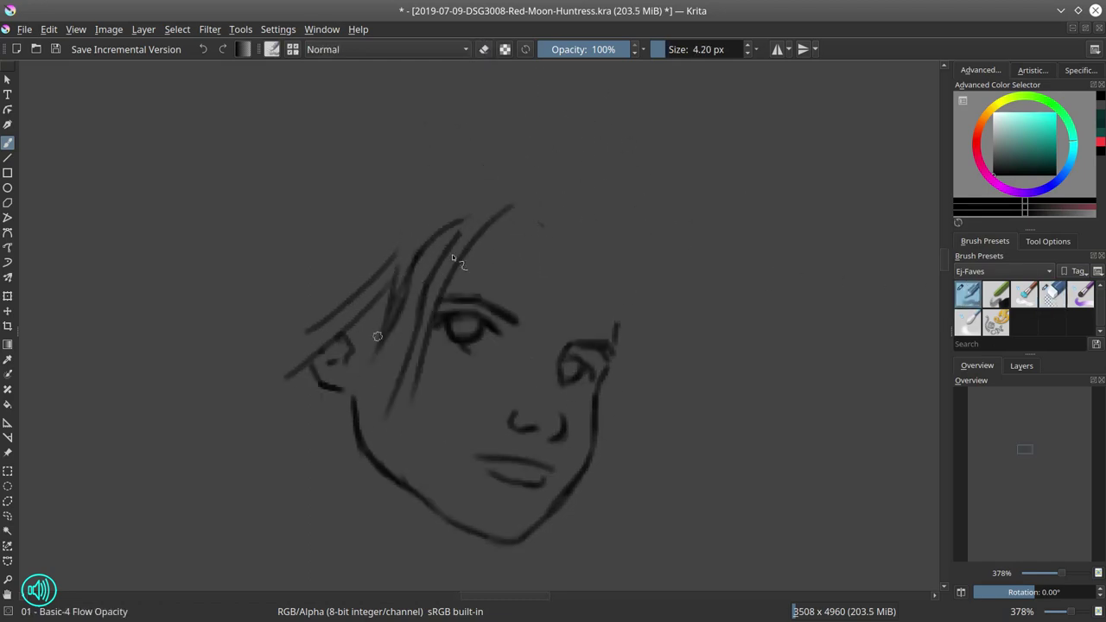
Step: Draw the hairline strokes at the parting and outline the hair around the back and crown of the head
{"action": "left_click_drag", "start_coordinate": [544, 182], "coordinate": [579, 218]}
{"action": "left_click_drag", "start_coordinate": [595, 200], "coordinate": [587, 232]}
{"action": "left_click_drag", "start_coordinate": [265, 416], "coordinate": [281, 297]}
{"action": "left_click_drag", "start_coordinate": [272, 391], "coordinate": [271, 277]}
{"action": "mouse_move", "coordinate": [260, 299]}
{"action": "left_mouse_down"}
{"action": "mouse_move", "coordinate": [301, 203]}
{"action": "mouse_move", "coordinate": [414, 134]}
{"action": "left_mouse_up"}
{"action": "left_click_drag", "start_coordinate": [374, 138], "coordinate": [501, 116]}
{"action": "left_click_drag", "start_coordinate": [451, 124], "coordinate": [605, 211]}
Step: Sketch a banded hair tie at the back of the head behind the ear
{"action": "left_click_drag", "start_coordinate": [280, 417], "coordinate": [313, 425]}
{"action": "left_click_drag", "start_coordinate": [278, 388], "coordinate": [312, 422]}
{"action": "left_click_drag", "start_coordinate": [258, 391], "coordinate": [260, 415]}
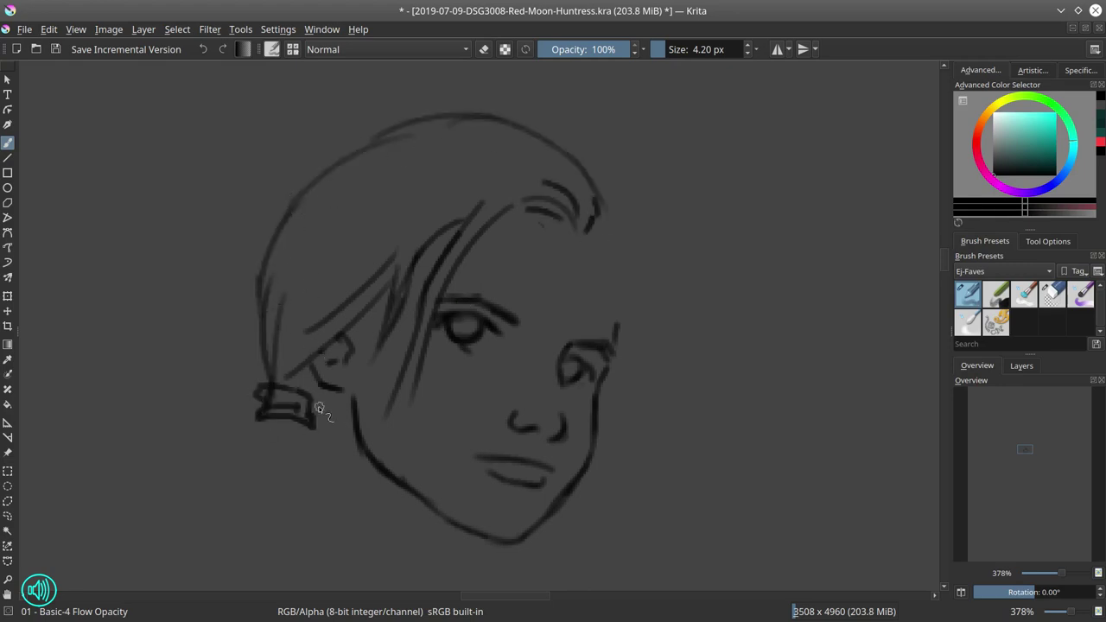
{"action": "left_click_drag", "start_coordinate": [317, 393], "coordinate": [320, 409]}
{"action": "left_click_drag", "start_coordinate": [287, 374], "coordinate": [303, 383]}
Step: Draw the loose hair strands framing the far side of the face and a braid segment below the hair tie
{"action": "left_click_drag", "start_coordinate": [595, 249], "coordinate": [632, 358]}
{"action": "left_click_drag", "start_coordinate": [614, 238], "coordinate": [647, 365]}
{"action": "key", "text": "ctrl+z"}
{"action": "key", "text": "ctrl+z"}
{"action": "left_click_drag", "start_coordinate": [605, 229], "coordinate": [647, 393]}
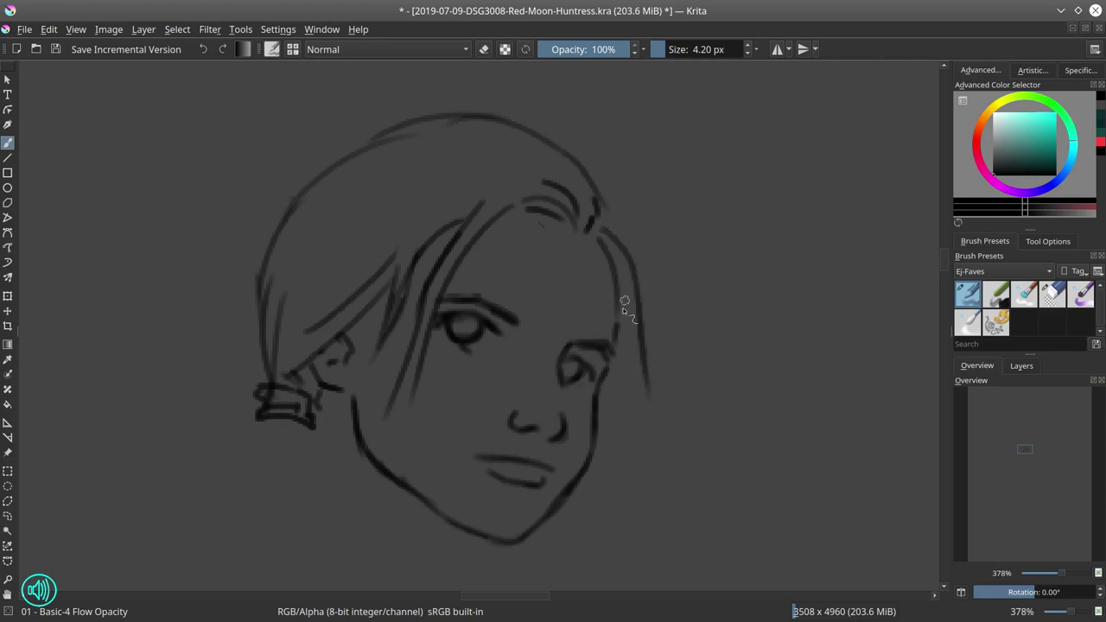
{"action": "left_click_drag", "start_coordinate": [622, 298], "coordinate": [650, 413]}
{"action": "left_click_drag", "start_coordinate": [600, 183], "coordinate": [650, 259]}
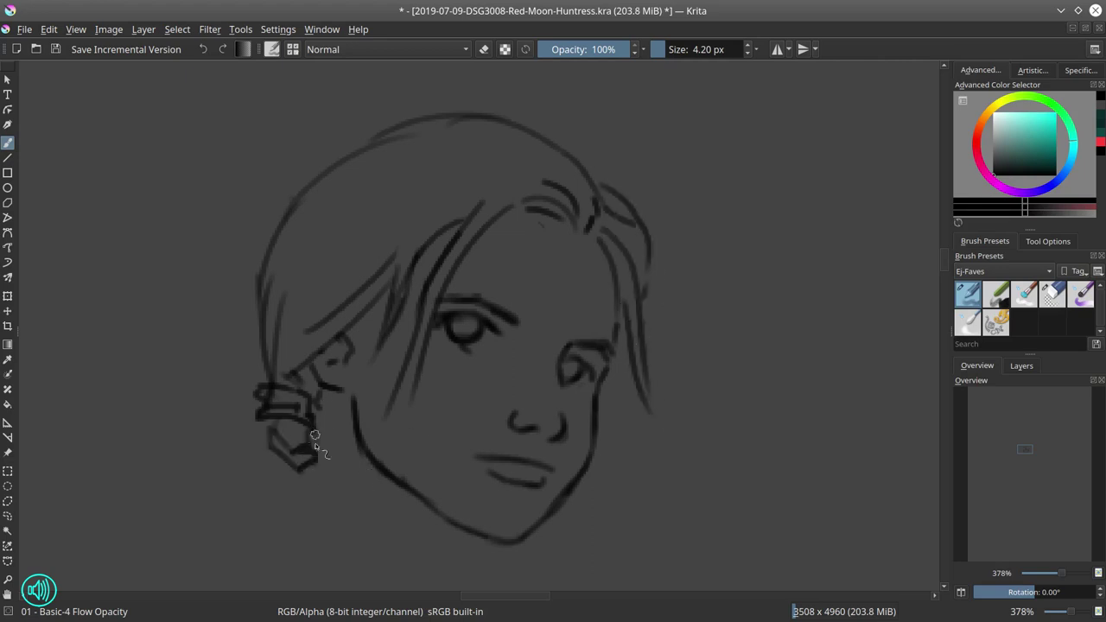
{"action": "left_click_drag", "start_coordinate": [315, 435], "coordinate": [264, 432]}
Step: Show Layer 1 and scale down the head sketch on Layer 3 to fit the rough figure
{"action": "left_click", "coordinate": [1021, 367]}
{"action": "key", "text": "ctrl+t"}
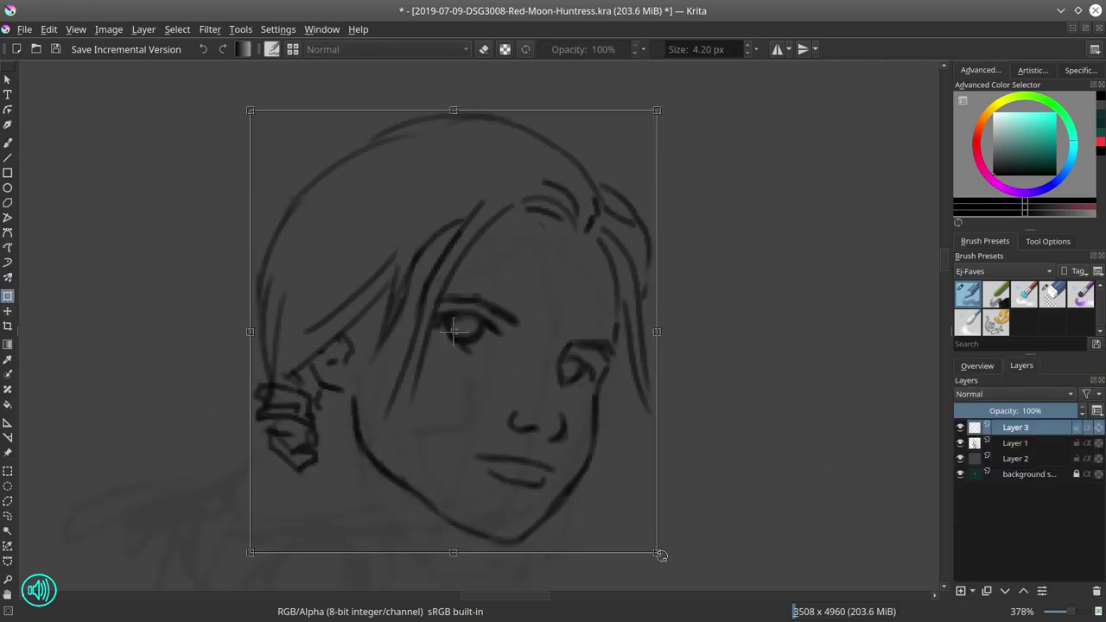
{"action": "left_click_drag", "start_coordinate": [659, 553], "coordinate": [508, 425]}
{"action": "key", "text": "1"}
{"action": "scroll", "coordinate": [588, 284], "scroll_direction": "up", "scroll_amount": 1}
{"action": "left_click_drag", "start_coordinate": [592, 428], "coordinate": [583, 324]}
{"action": "key", "text": "Return"}
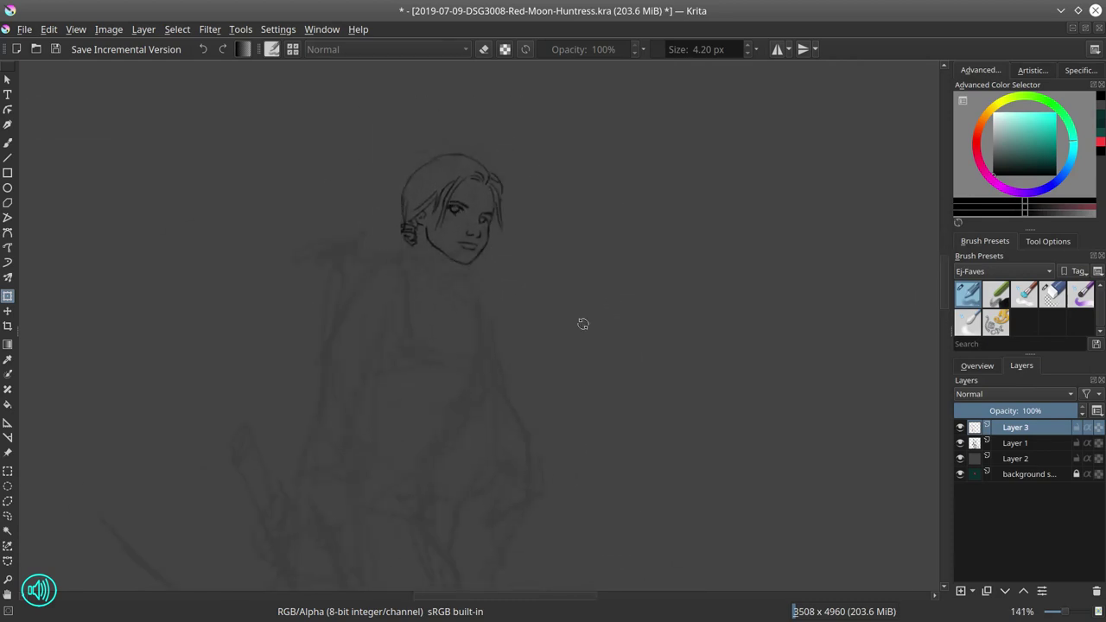
Step: Select the near eye and eyebrow with a polygonal selection and move them slightly towards the nose
{"action": "left_click", "coordinate": [6, 504]}
{"action": "scroll", "coordinate": [394, 247], "scroll_direction": "up", "scroll_amount": 2}
{"action": "left_click", "coordinate": [547, 155]}
{"action": "left_click", "coordinate": [527, 143]}
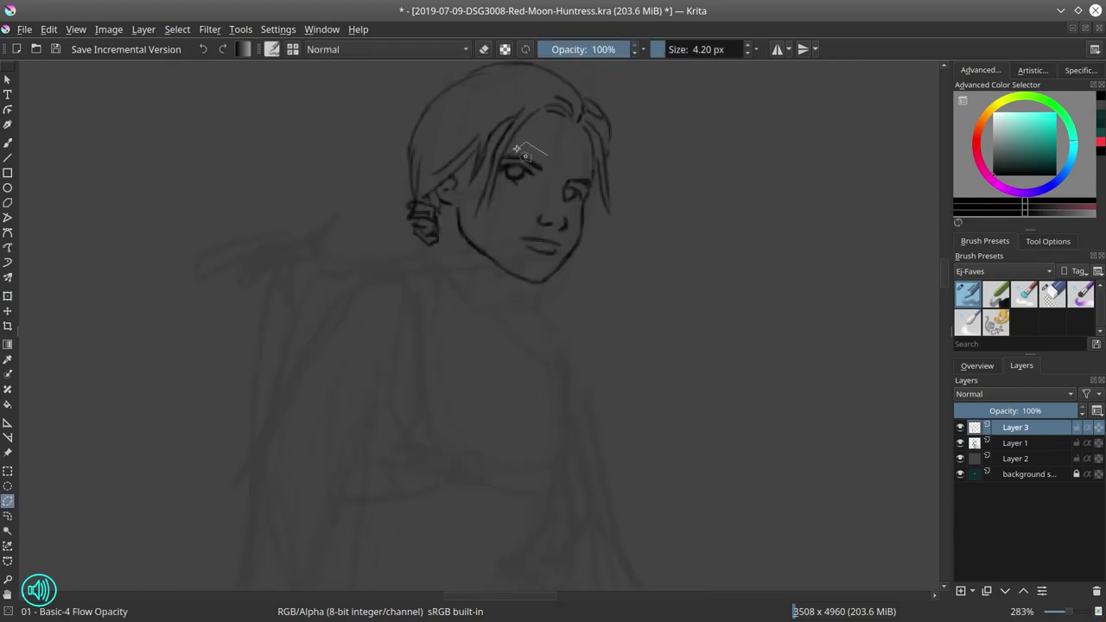
{"action": "left_click", "coordinate": [529, 198]}
{"action": "key", "text": "ctrl+t"}
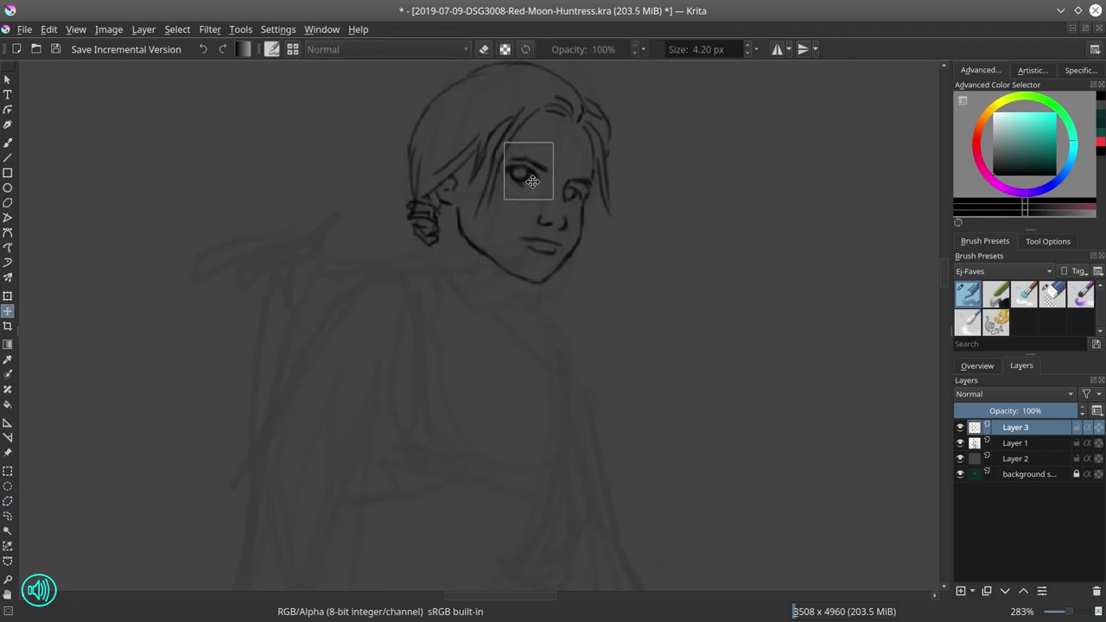
{"action": "key", "text": "Return"}
Step: Turn off the horizontal mirroring of the view and save the file
{"action": "left_click", "coordinate": [978, 367]}
{"action": "left_click", "coordinate": [962, 593]}
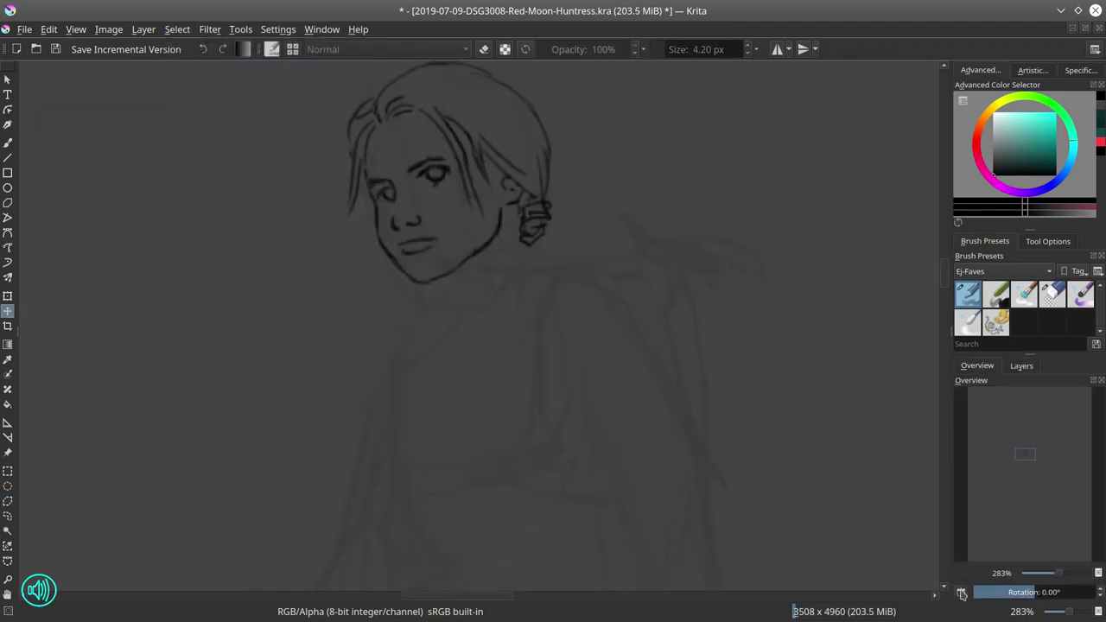
{"action": "left_click", "coordinate": [55, 50]}
{"action": "scroll", "coordinate": [475, 242], "scroll_direction": "down", "scroll_amount": 2}
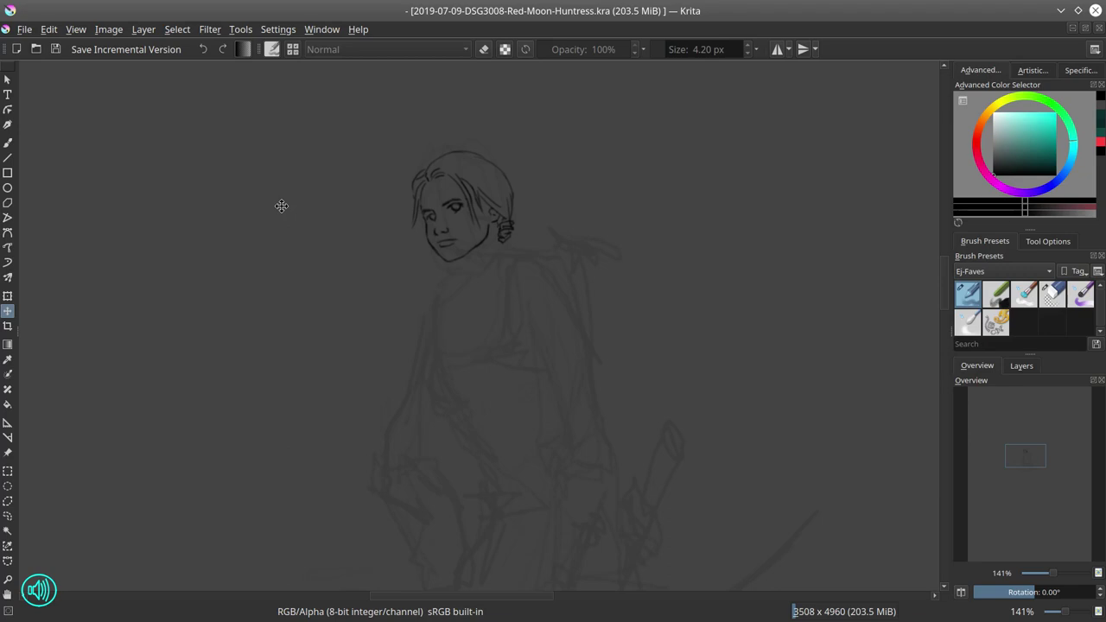
Step: Hide Layer 2 to reveal the red moon, crop the canvas around it to about 2114 x 1251 pixels and save the file
{"action": "key", "text": "b"}
{"action": "left_click", "coordinate": [1022, 366]}
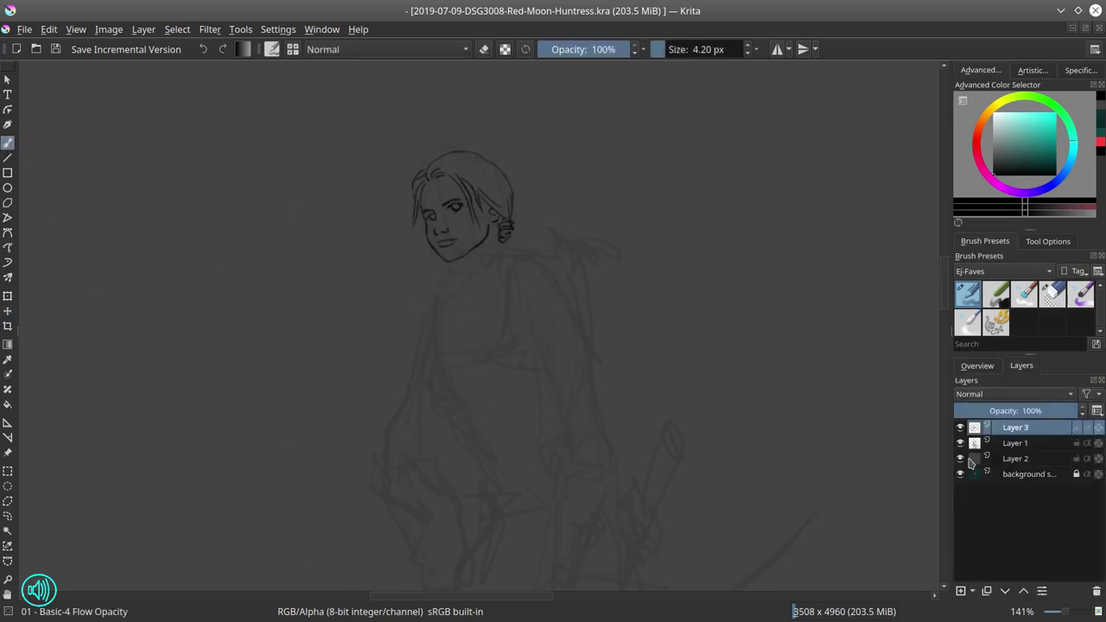
{"action": "left_click", "coordinate": [961, 459]}
{"action": "scroll", "coordinate": [712, 435], "scroll_direction": "up", "scroll_amount": 1}
{"action": "scroll", "coordinate": [725, 372], "scroll_direction": "down", "scroll_amount": 3}
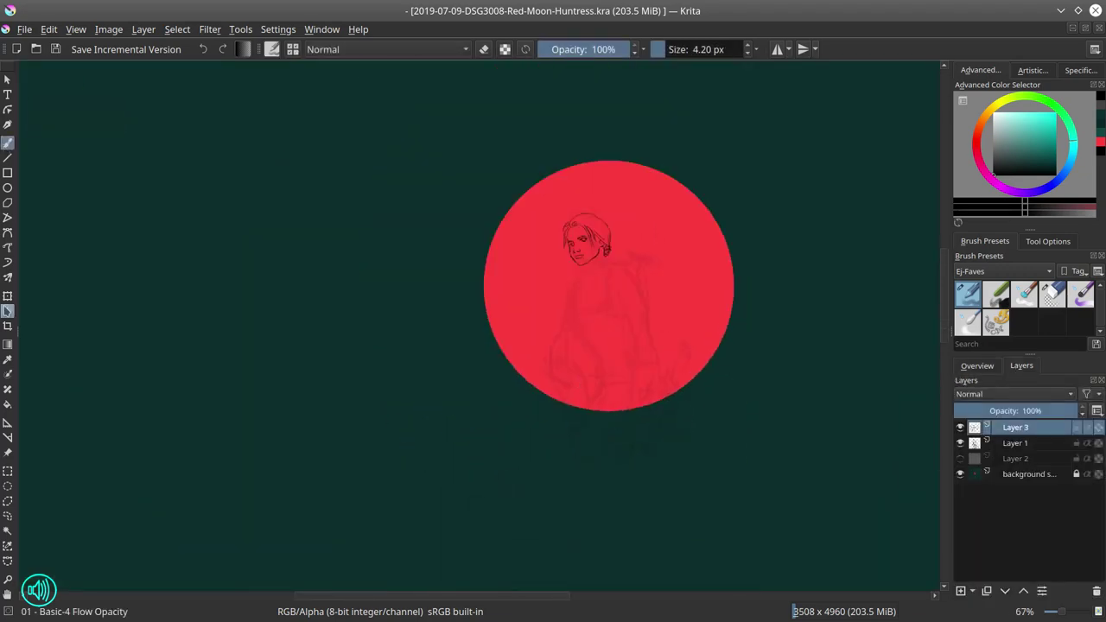
{"action": "left_click", "coordinate": [8, 326]}
{"action": "left_click_drag", "start_coordinate": [57, 76], "coordinate": [869, 556]}
{"action": "key", "text": "Return"}
{"action": "left_click", "coordinate": [24, 30]}
{"action": "left_click", "coordinate": [36, 101]}
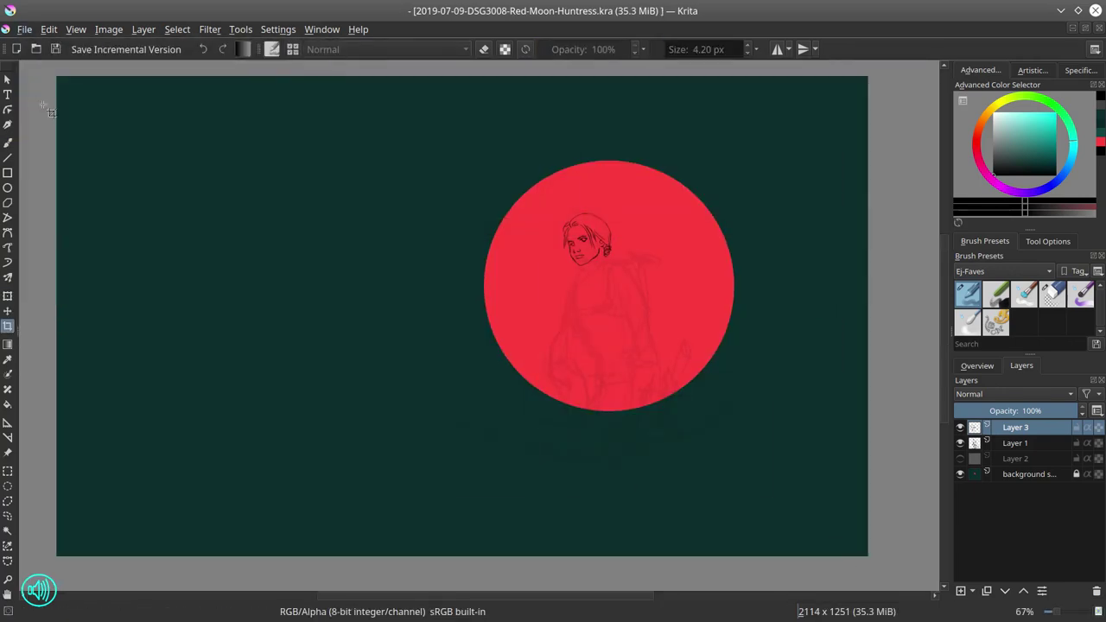
Step: Show Layer 2 again and return to the brush on the figure sketch
{"action": "left_click", "coordinate": [961, 458]}
{"action": "key", "text": "b"}
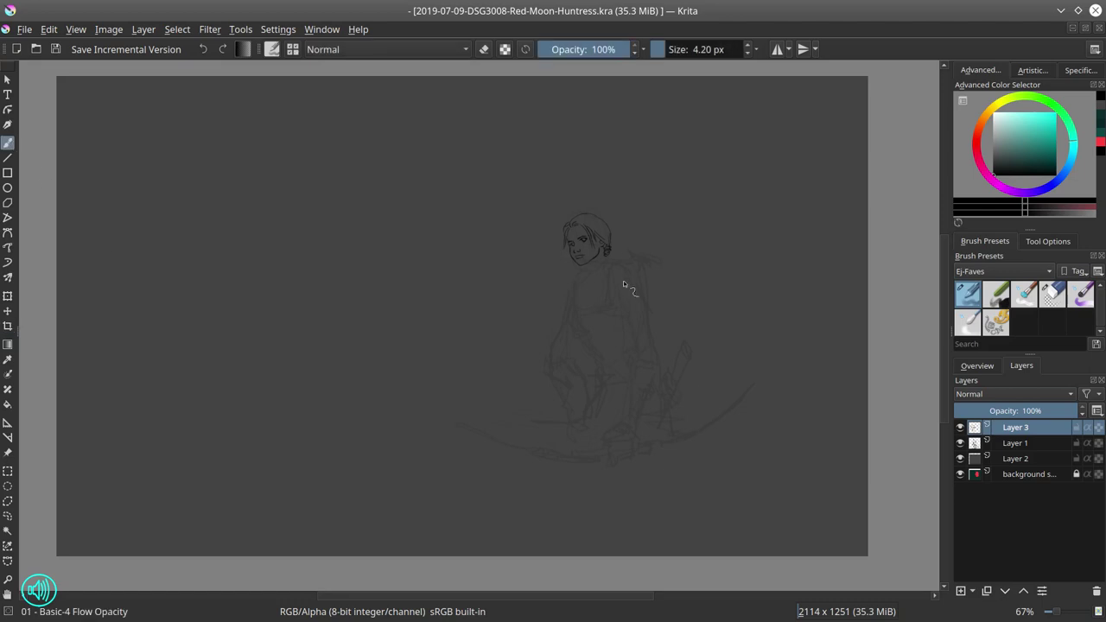
{"action": "left_click_drag", "start_coordinate": [605, 399], "coordinate": [622, 398]}
{"action": "left_click_drag", "start_coordinate": [635, 156], "coordinate": [591, 553]}
{"action": "mouse_move", "coordinate": [762, 3]}
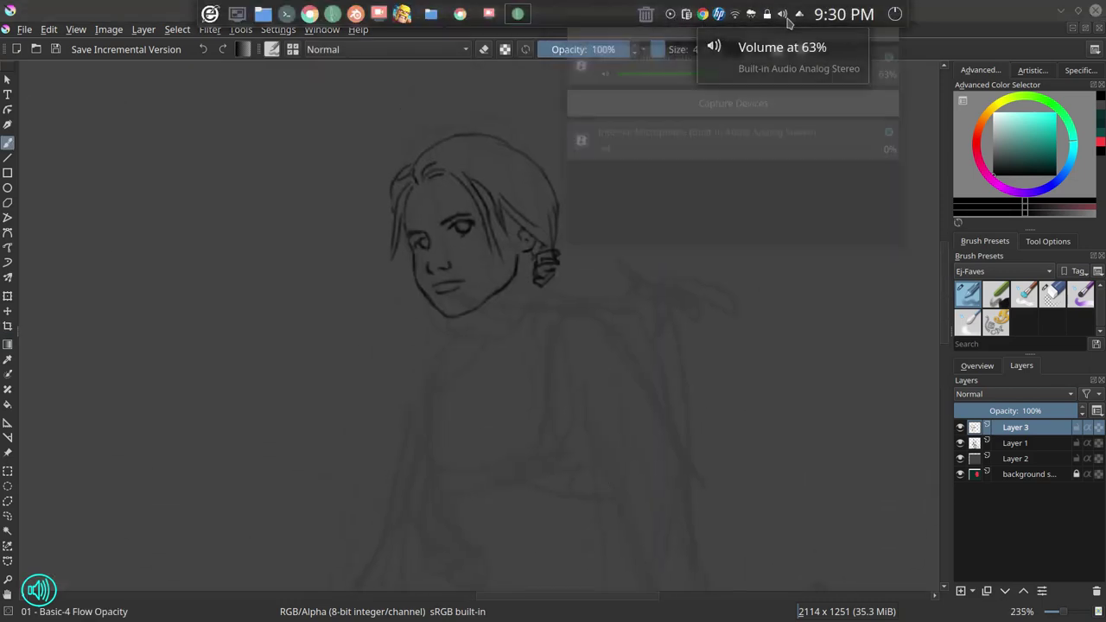
{"action": "left_click", "coordinate": [783, 14]}
{"action": "left_click_drag", "start_coordinate": [725, 150], "coordinate": [752, 164]}
{"action": "left_click", "coordinate": [784, 17]}
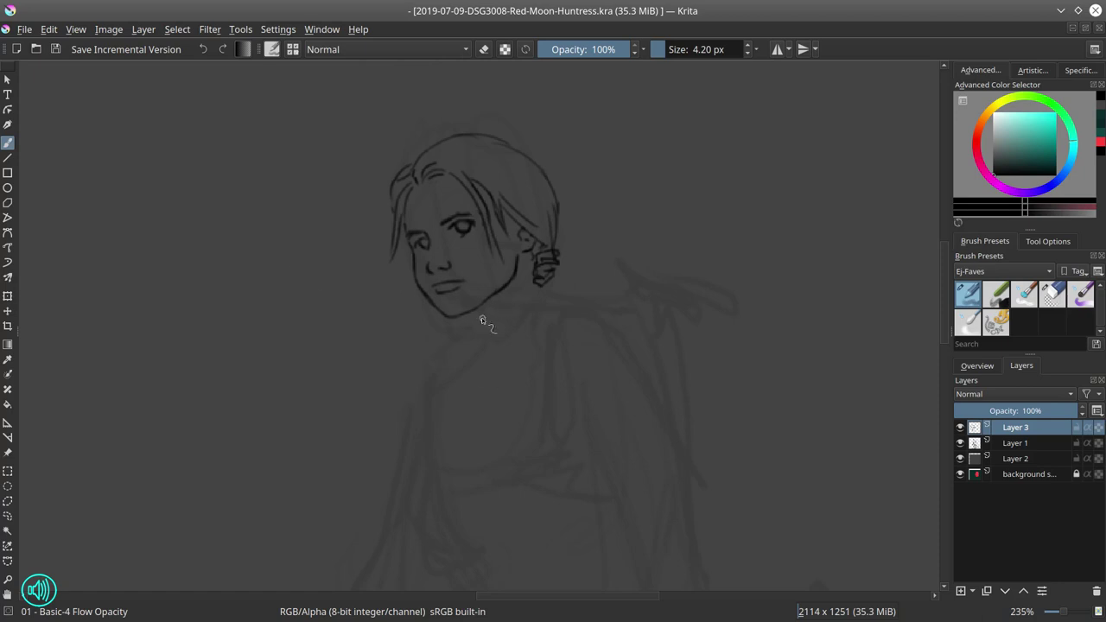
Step: Draw the neck line below the jaw and sketch braids hanging behind the ear and beneath the chin
{"action": "left_click_drag", "start_coordinate": [476, 311], "coordinate": [492, 330]}
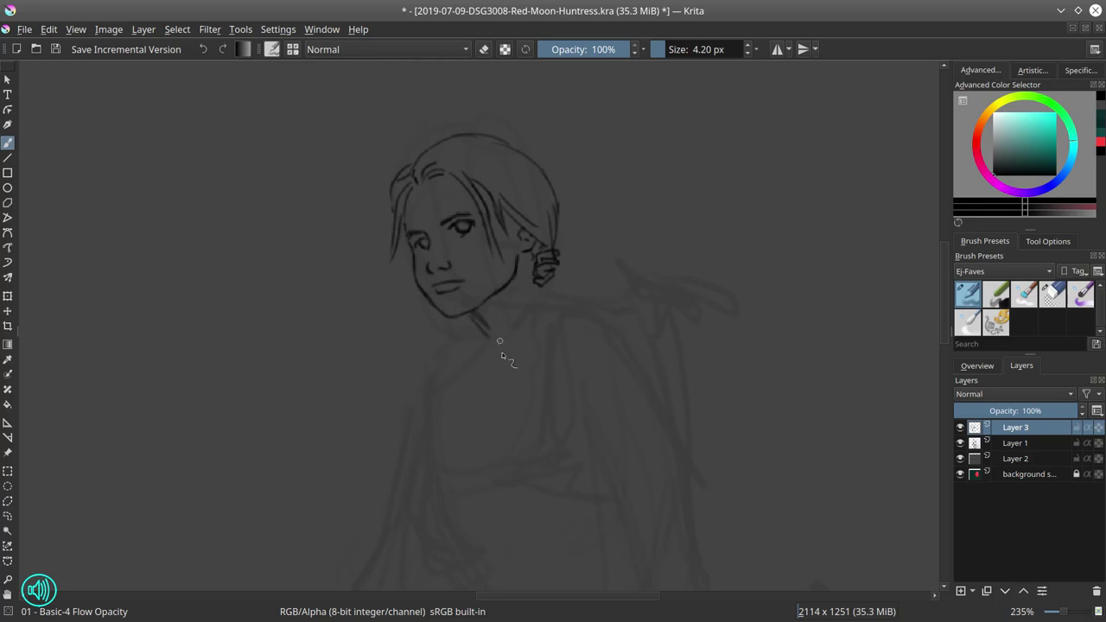
{"action": "left_click_drag", "start_coordinate": [538, 287], "coordinate": [560, 270]}
{"action": "mouse_move", "coordinate": [458, 318]}
{"action": "left_mouse_down"}
{"action": "mouse_move", "coordinate": [473, 335]}
{"action": "mouse_move", "coordinate": [465, 347]}
{"action": "mouse_move", "coordinate": [481, 340]}
{"action": "left_mouse_up"}
{"action": "mouse_move", "coordinate": [539, 305]}
{"action": "left_mouse_down"}
{"action": "mouse_move", "coordinate": [558, 309]}
{"action": "mouse_move", "coordinate": [565, 278]}
{"action": "left_mouse_up"}
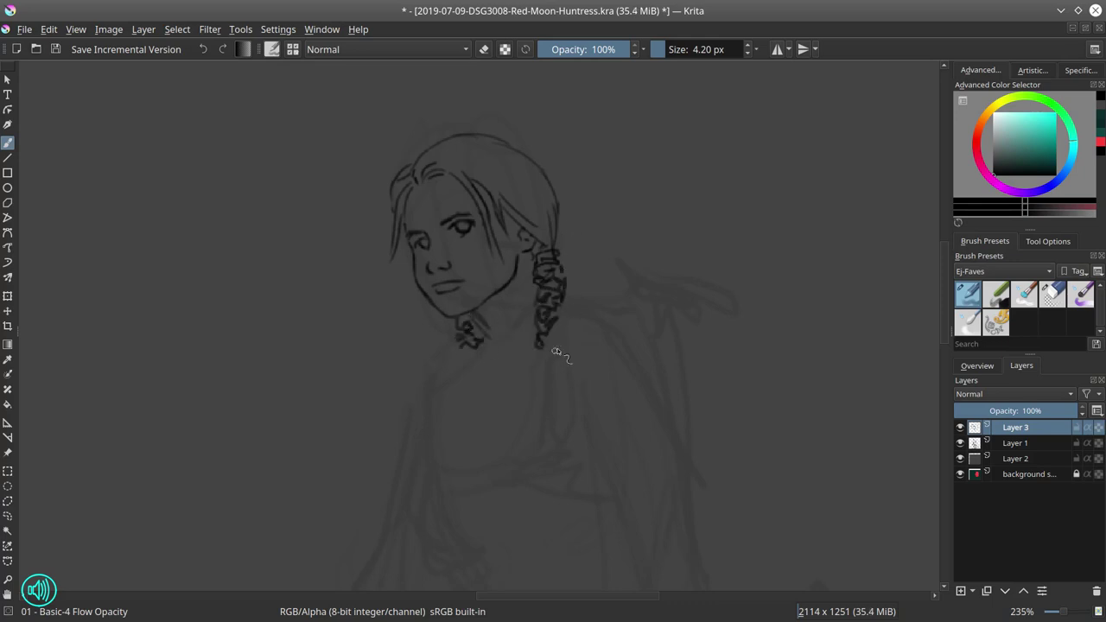
{"action": "left_click_drag", "start_coordinate": [544, 342], "coordinate": [555, 363]}
{"action": "left_click_drag", "start_coordinate": [585, 298], "coordinate": [625, 311]}
Step: Erase the braids and the hair tie behind the ear with the circle eraser
{"action": "left_click", "coordinate": [1052, 295]}
{"action": "mouse_move", "coordinate": [550, 253]}
{"action": "left_mouse_down"}
{"action": "mouse_move", "coordinate": [543, 329]}
{"action": "mouse_move", "coordinate": [560, 298]}
{"action": "left_mouse_up"}
{"action": "mouse_move", "coordinate": [461, 346]}
{"action": "left_mouse_down"}
{"action": "mouse_move", "coordinate": [465, 327]}
{"action": "mouse_move", "coordinate": [475, 345]}
{"action": "left_mouse_up"}
{"action": "key", "text": "slash"}
{"action": "key", "text": "slash"}
{"action": "key", "text": "slash"}
{"action": "left_click_drag", "start_coordinate": [634, 354], "coordinate": [581, 245]}
{"action": "mouse_move", "coordinate": [581, 245]}
{"action": "left_mouse_down"}
{"action": "mouse_move", "coordinate": [675, 324]}
{"action": "mouse_move", "coordinate": [507, 250]}
{"action": "left_mouse_up"}
{"action": "key", "text": "e"}
{"action": "key", "text": "e"}
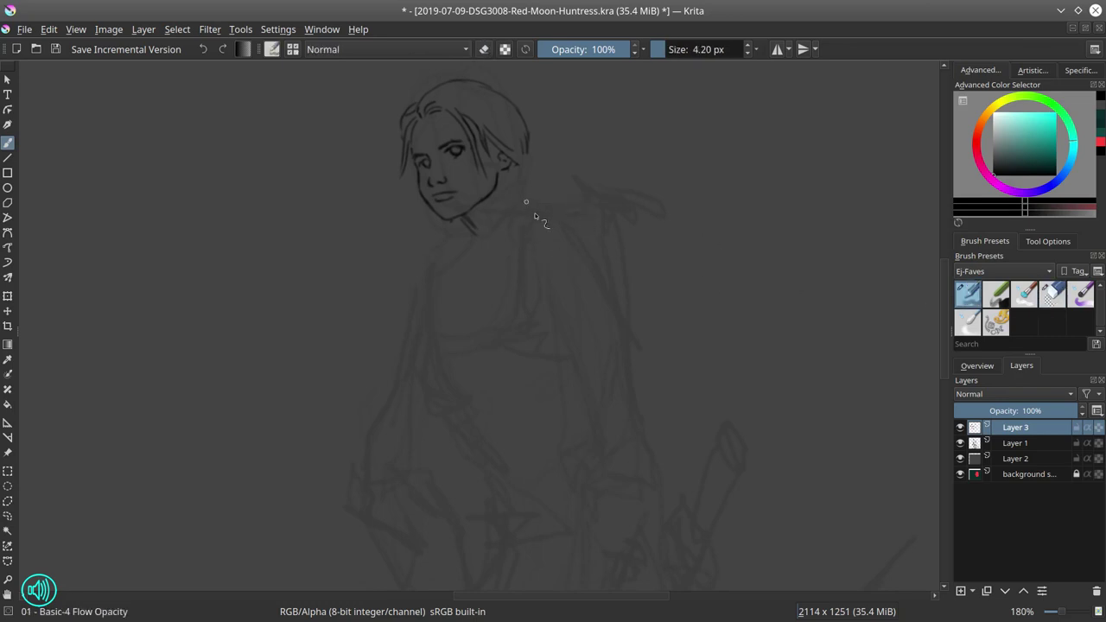
Step: Draw the near shoulder and upper arm outlines and erase the excess at the top of the inner arm line
{"action": "mouse_move", "coordinate": [524, 199]}
{"action": "left_mouse_down"}
{"action": "mouse_move", "coordinate": [606, 242]}
{"action": "mouse_move", "coordinate": [618, 285]}
{"action": "mouse_move", "coordinate": [593, 374]}
{"action": "left_mouse_up"}
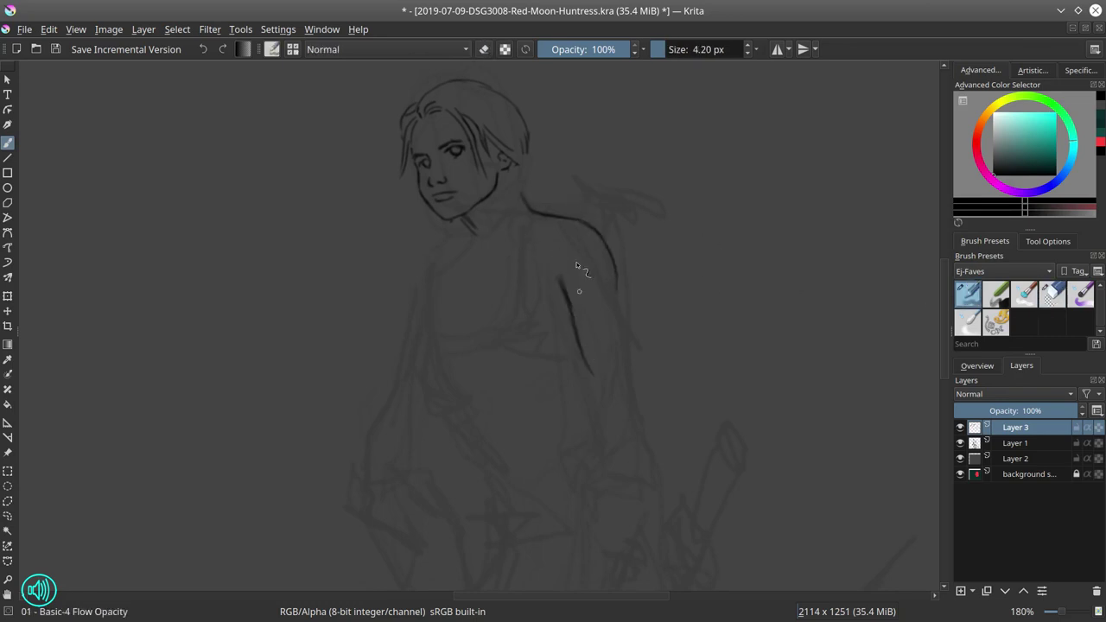
{"action": "left_click_drag", "start_coordinate": [617, 283], "coordinate": [637, 369]}
{"action": "left_click_drag", "start_coordinate": [784, 319], "coordinate": [774, 274]}
{"action": "key", "text": "e"}
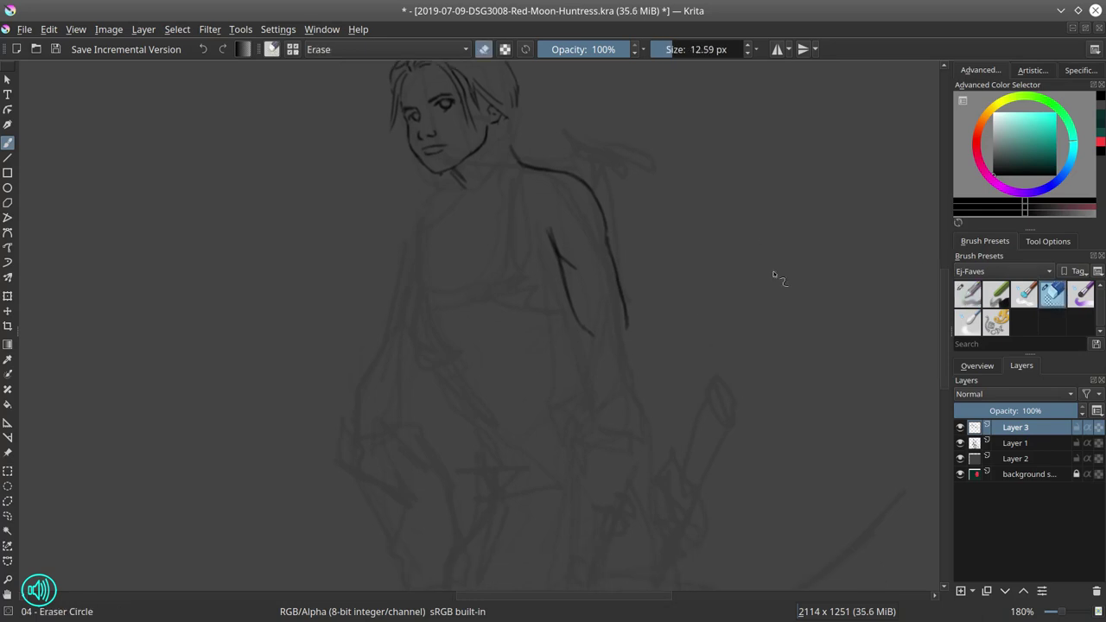
{"action": "left_click_drag", "start_coordinate": [548, 226], "coordinate": [580, 273]}
Step: Extend the near arm's inner and outer contours from the elbow down the forearm
{"action": "key", "text": "/"}
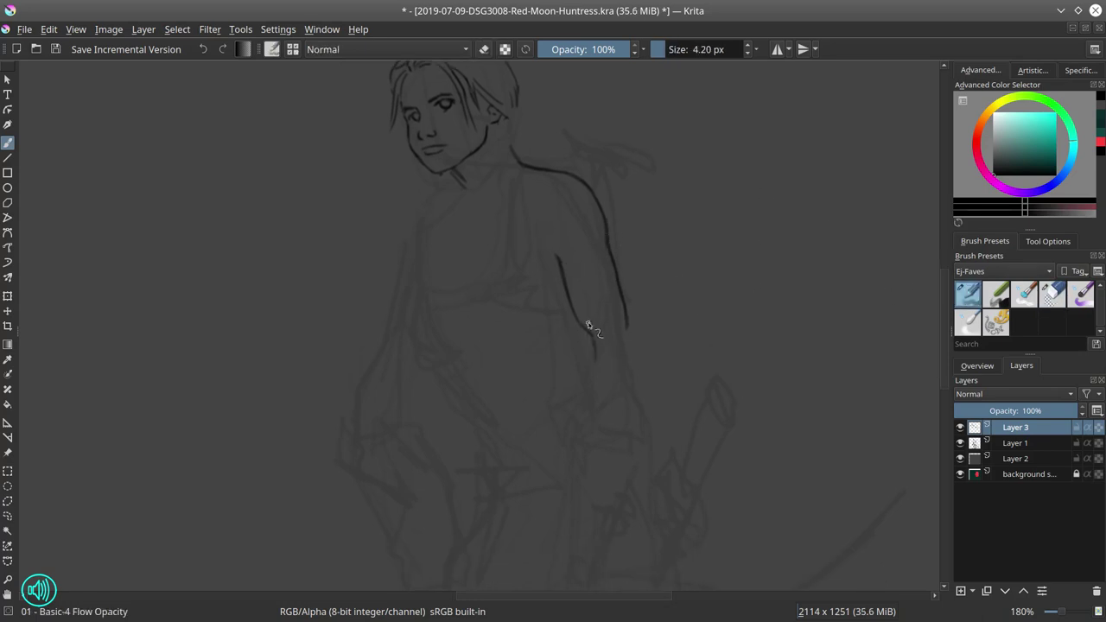
{"action": "left_click_drag", "start_coordinate": [586, 331], "coordinate": [606, 415]}
{"action": "mouse_move", "coordinate": [595, 337]}
{"action": "left_mouse_down"}
{"action": "mouse_move", "coordinate": [594, 353]}
{"action": "mouse_move", "coordinate": [656, 330]}
{"action": "mouse_move", "coordinate": [641, 376]}
{"action": "left_mouse_up"}
{"action": "scroll", "coordinate": [656, 331], "scroll_direction": "down", "scroll_amount": 1}
{"action": "key", "text": "/"}
{"action": "key", "text": "/"}
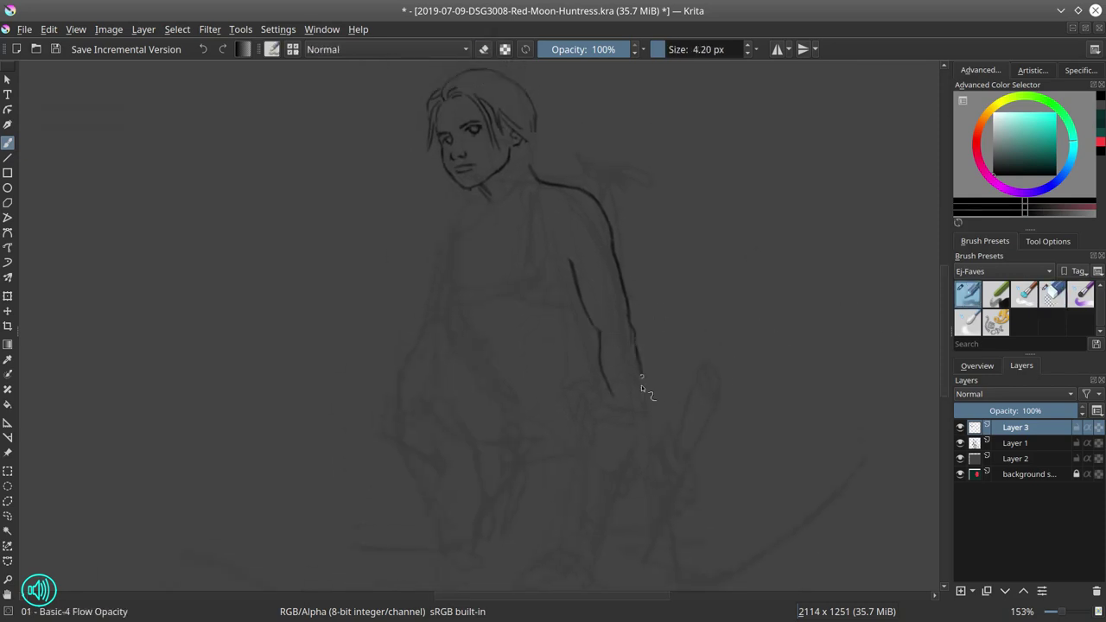
Step: Draw the near hand as a closed fist below the wrist and clean up the outline along its back
{"action": "scroll", "coordinate": [616, 413], "scroll_direction": "down", "scroll_amount": 1}
{"action": "left_click_drag", "start_coordinate": [613, 414], "coordinate": [620, 456]}
{"action": "key", "text": "ctrl+z"}
{"action": "left_click_drag", "start_coordinate": [611, 385], "coordinate": [601, 412]}
{"action": "mouse_move", "coordinate": [610, 458]}
{"action": "left_mouse_down"}
{"action": "mouse_move", "coordinate": [649, 446]}
{"action": "mouse_move", "coordinate": [624, 484]}
{"action": "left_mouse_up"}
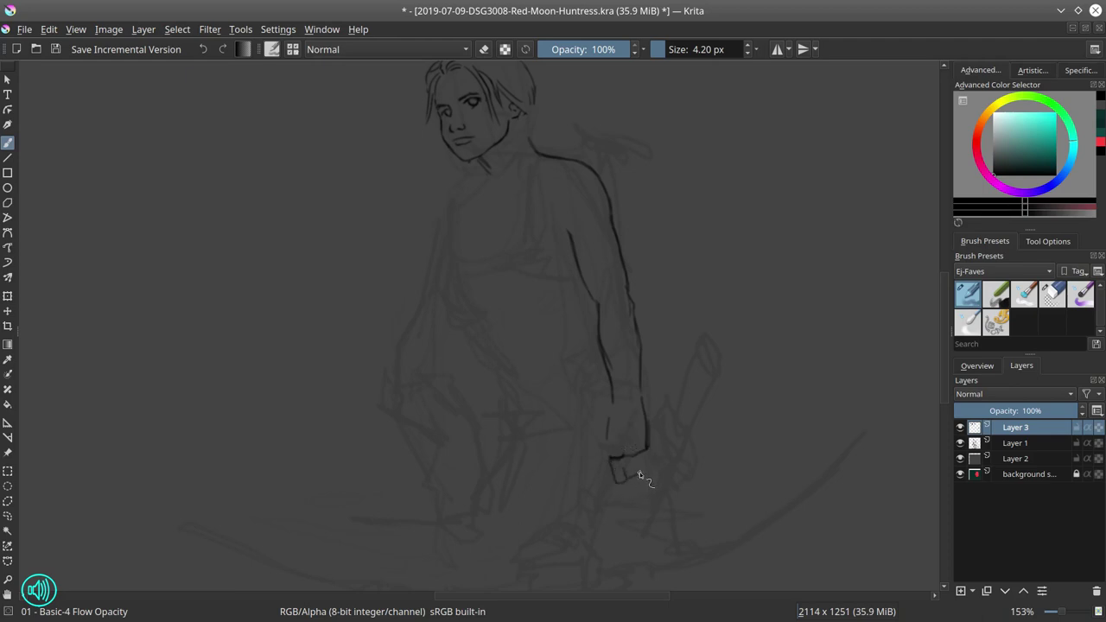
{"action": "mouse_move", "coordinate": [647, 445]}
{"action": "left_mouse_down"}
{"action": "mouse_move", "coordinate": [654, 457]}
{"action": "mouse_move", "coordinate": [624, 475]}
{"action": "left_mouse_up"}
{"action": "key", "text": "e"}
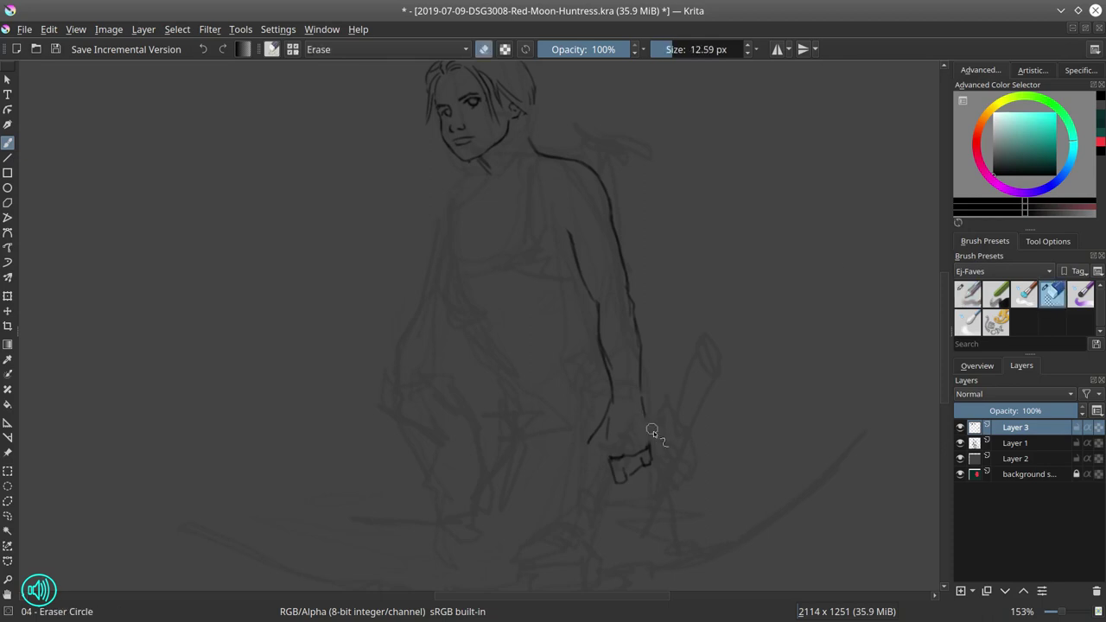
{"action": "key", "text": "e"}
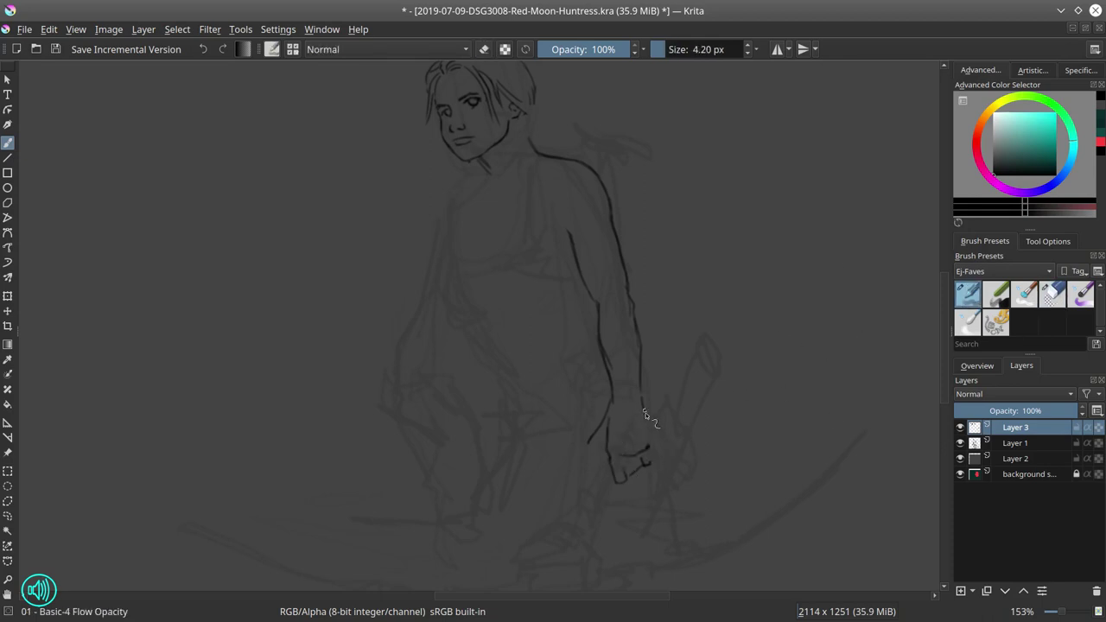
{"action": "mouse_move", "coordinate": [647, 410]}
{"action": "left_mouse_down"}
{"action": "mouse_move", "coordinate": [651, 453]}
{"action": "mouse_move", "coordinate": [574, 454]}
{"action": "mouse_move", "coordinate": [664, 411]}
{"action": "mouse_move", "coordinate": [654, 453]}
{"action": "left_mouse_up"}
Step: Draw the carved scrollwork of the bow extending behind the near hand
{"action": "mouse_move", "coordinate": [675, 406]}
{"action": "left_mouse_down"}
{"action": "mouse_move", "coordinate": [693, 419]}
{"action": "mouse_move", "coordinate": [722, 401]}
{"action": "mouse_move", "coordinate": [712, 401]}
{"action": "left_mouse_up"}
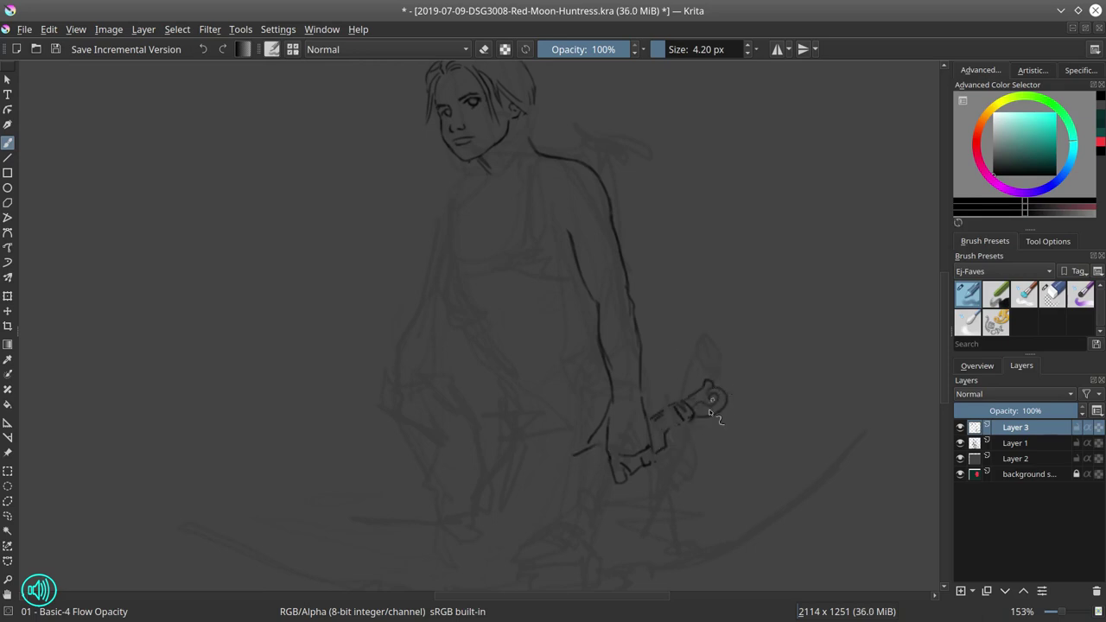
{"action": "left_click_drag", "start_coordinate": [689, 440], "coordinate": [666, 448]}
{"action": "scroll", "coordinate": [662, 277], "scroll_direction": "down", "scroll_amount": 1}
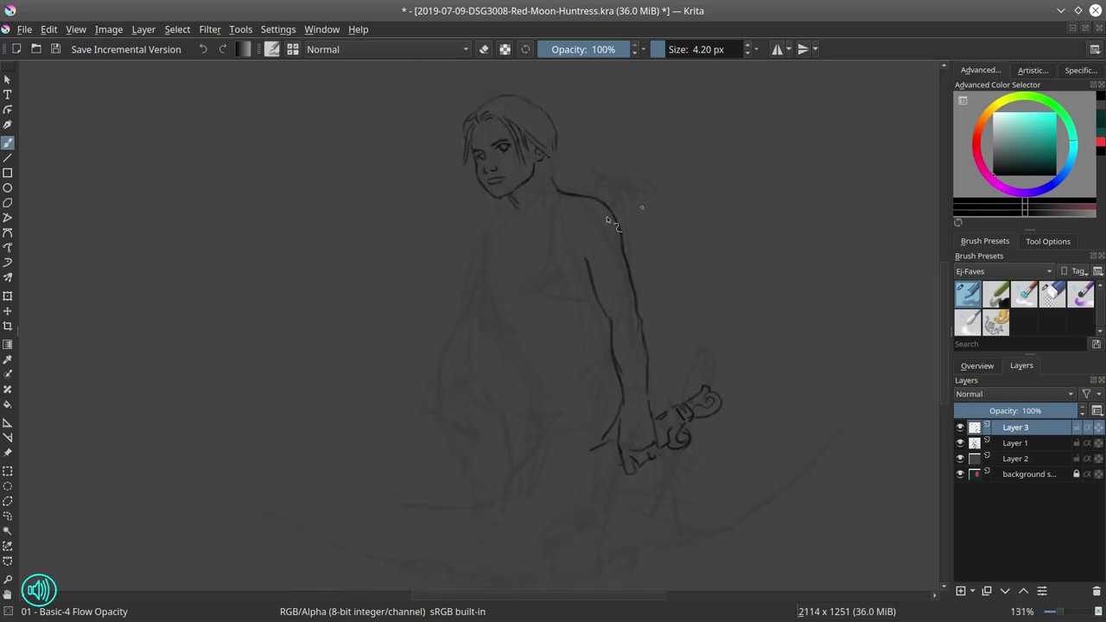
Step: Select the head with a rectangle and shift it slightly up and away from the near shoulder
{"action": "key", "text": "ctrl+r"}
{"action": "left_click_drag", "start_coordinate": [420, 99], "coordinate": [569, 232]}
{"action": "key", "text": "ctrl+t"}
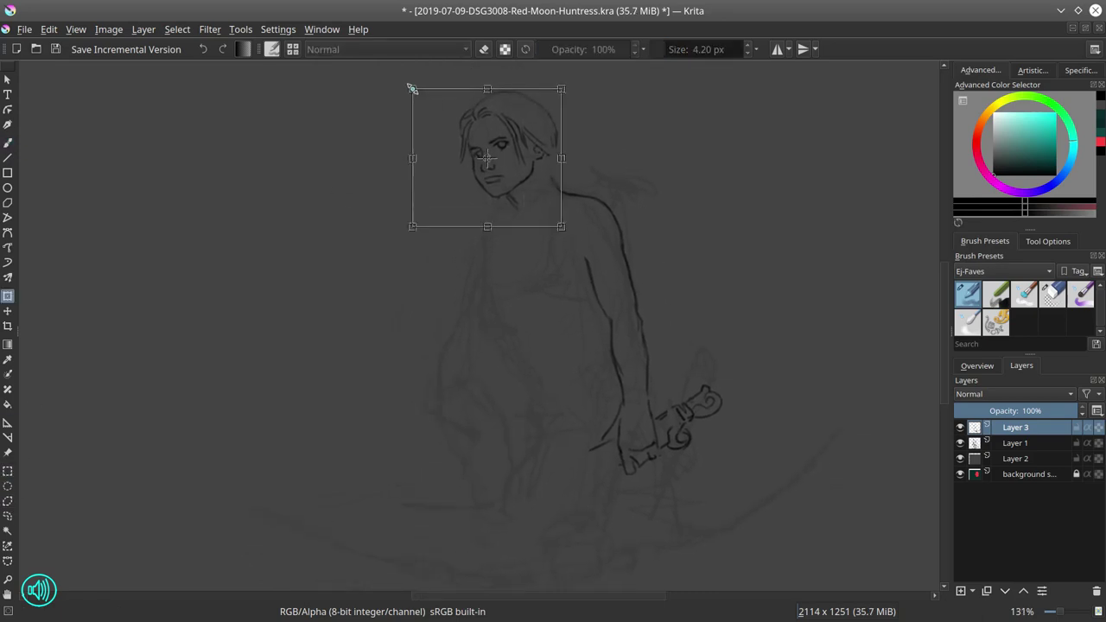
{"action": "key", "text": "Return"}
{"action": "key", "text": "b"}
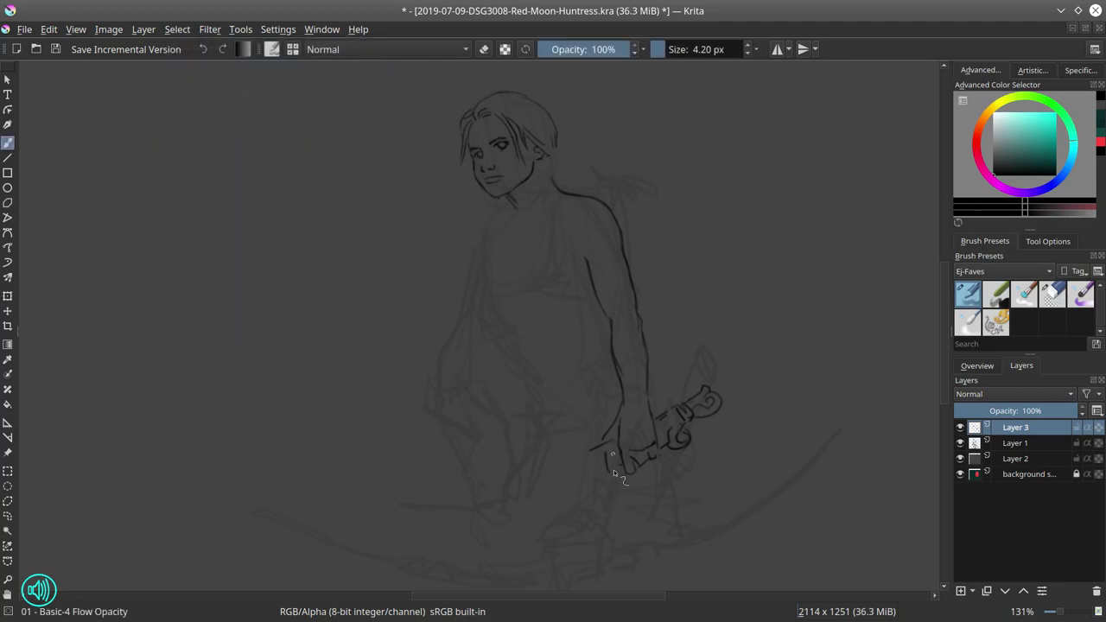
Step: Draw the bow's carved scrollwork and slender limb tip in front of the near hand, plus a straight bowstring segment
{"action": "mouse_move", "coordinate": [610, 491]}
{"action": "left_mouse_down"}
{"action": "mouse_move", "coordinate": [591, 461]}
{"action": "mouse_move", "coordinate": [586, 479]}
{"action": "mouse_move", "coordinate": [565, 480]}
{"action": "mouse_move", "coordinate": [576, 454]}
{"action": "mouse_move", "coordinate": [571, 468]}
{"action": "mouse_move", "coordinate": [593, 474]}
{"action": "mouse_move", "coordinate": [562, 497]}
{"action": "mouse_move", "coordinate": [597, 497]}
{"action": "left_mouse_up"}
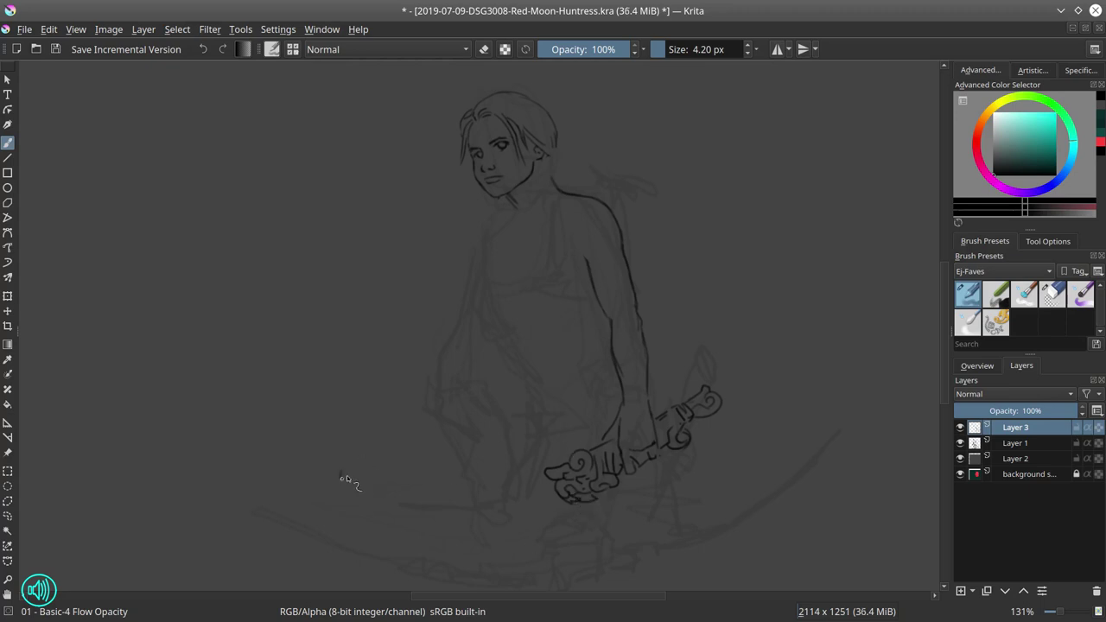
{"action": "left_click_drag", "start_coordinate": [329, 475], "coordinate": [446, 491]}
{"action": "left_click_drag", "start_coordinate": [372, 489], "coordinate": [446, 493]}
{"action": "key", "text": "slash"}
{"action": "key", "text": "slash"}
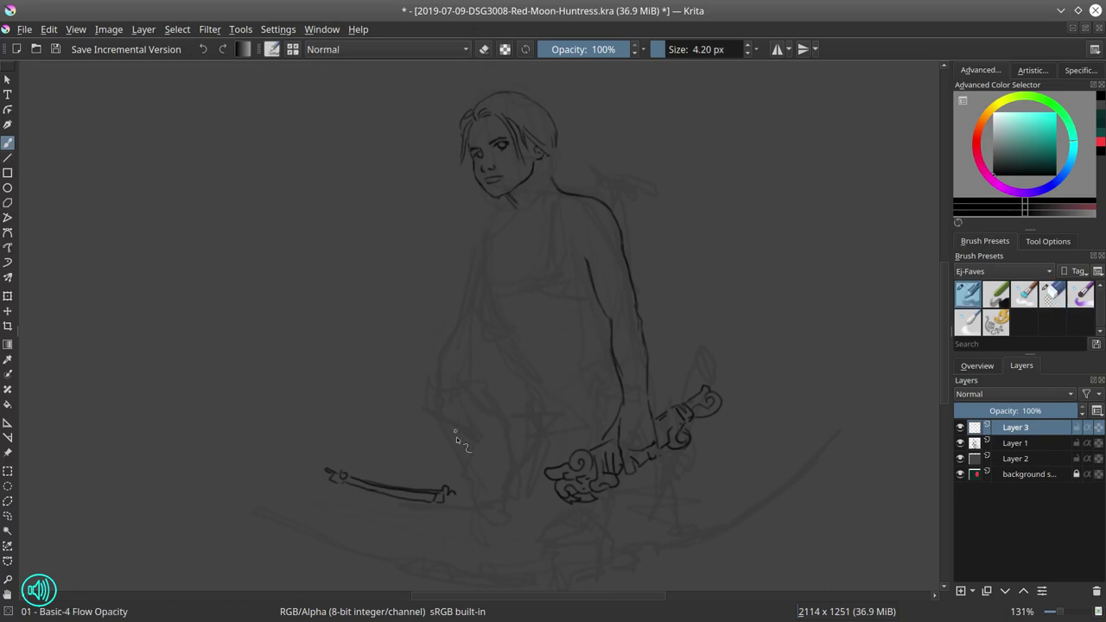
{"action": "mouse_move", "coordinate": [446, 445]}
{"action": "left_mouse_down"}
{"action": "mouse_move", "coordinate": [593, 385]}
{"action": "mouse_move", "coordinate": [608, 365]}
{"action": "left_mouse_up"}
{"action": "key", "text": "slash"}
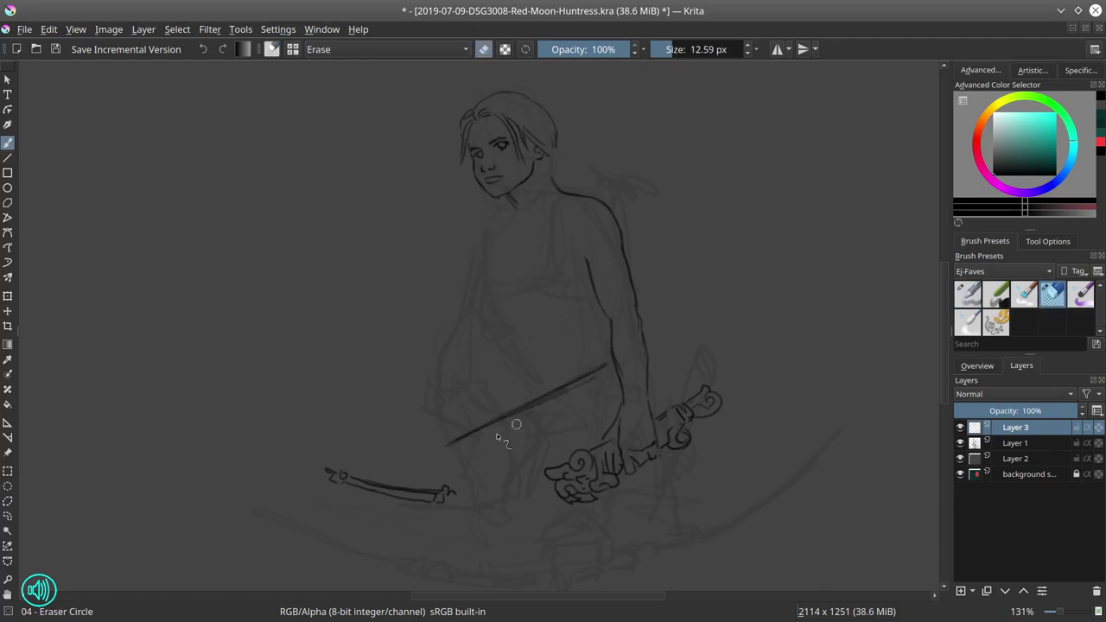
Step: Select the bow's loose limb tip with a polygon, move it down and away from the figure, rotate it slightly, and deselect
{"action": "left_click", "coordinate": [8, 502]}
{"action": "left_click", "coordinate": [292, 469]}
{"action": "left_click", "coordinate": [370, 447]}
{"action": "left_click", "coordinate": [479, 488]}
{"action": "left_click", "coordinate": [393, 559]}
{"action": "left_click", "coordinate": [294, 473]}
{"action": "left_click", "coordinate": [8, 296]}
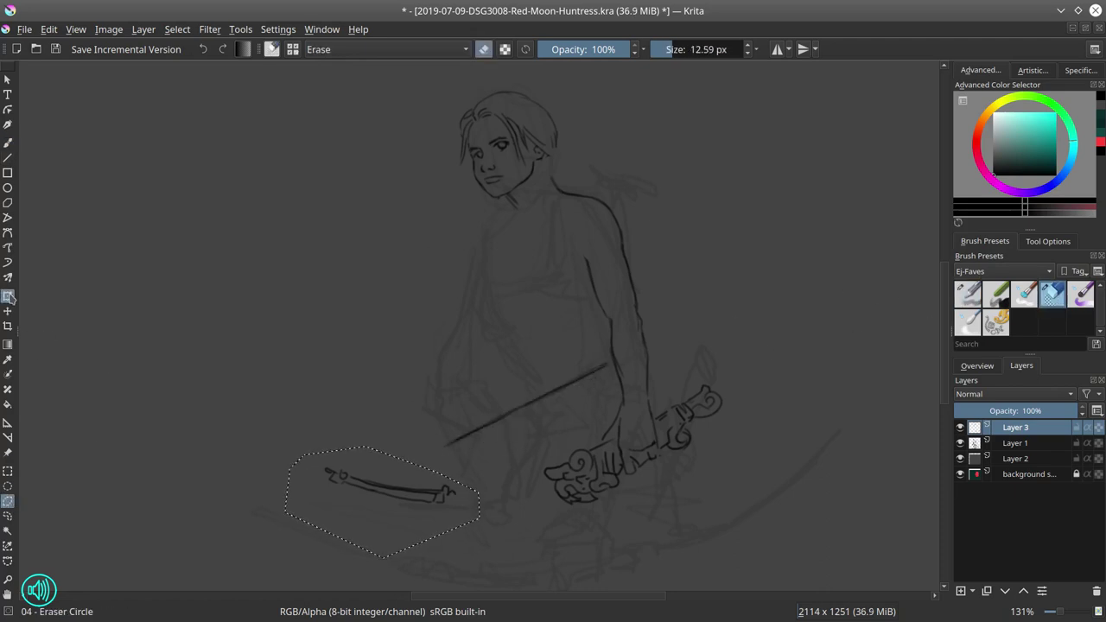
{"action": "mouse_move", "coordinate": [433, 513]}
{"action": "left_mouse_down"}
{"action": "mouse_move", "coordinate": [506, 519]}
{"action": "mouse_move", "coordinate": [383, 553]}
{"action": "left_mouse_up"}
{"action": "left_click_drag", "start_coordinate": [486, 551], "coordinate": [483, 527]}
{"action": "left_click_drag", "start_coordinate": [399, 554], "coordinate": [404, 551]}
{"action": "key", "text": "Return"}
{"action": "left_click", "coordinate": [8, 143]}
{"action": "left_click", "coordinate": [177, 29]}
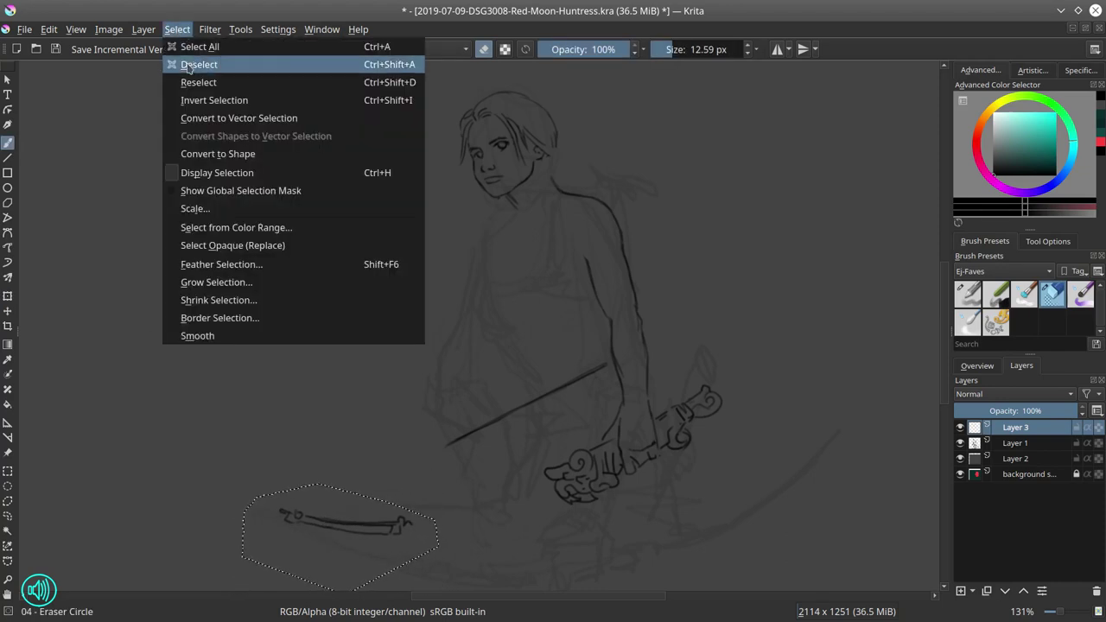
{"action": "left_click", "coordinate": [194, 62]}
Step: Extend the bowstring to the moved limb tip and draw the carved section linking that tip to the bow's scrollwork
{"action": "key", "text": "slash"}
{"action": "left_click_drag", "start_coordinate": [310, 510], "coordinate": [399, 471]}
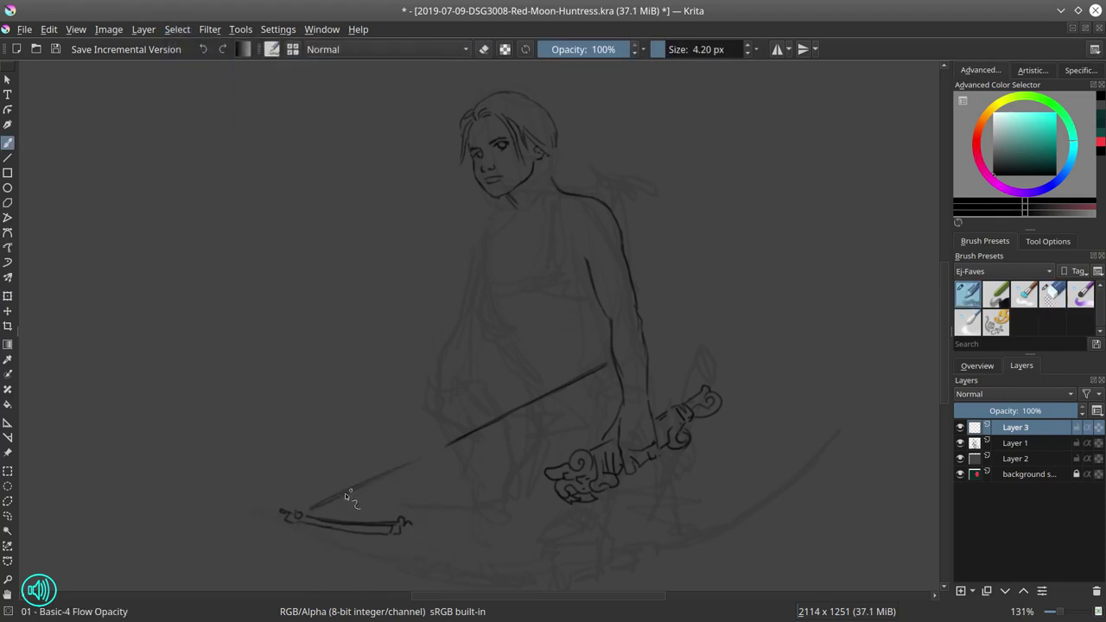
{"action": "left_click_drag", "start_coordinate": [345, 493], "coordinate": [433, 456]}
{"action": "key", "text": "ctrl+z"}
{"action": "left_click_drag", "start_coordinate": [373, 478], "coordinate": [445, 446]}
{"action": "mouse_move", "coordinate": [431, 529]}
{"action": "left_mouse_down"}
{"action": "mouse_move", "coordinate": [464, 508]}
{"action": "mouse_move", "coordinate": [481, 521]}
{"action": "mouse_move", "coordinate": [501, 515]}
{"action": "mouse_move", "coordinate": [469, 508]}
{"action": "mouse_move", "coordinate": [497, 512]}
{"action": "mouse_move", "coordinate": [542, 486]}
{"action": "left_mouse_up"}
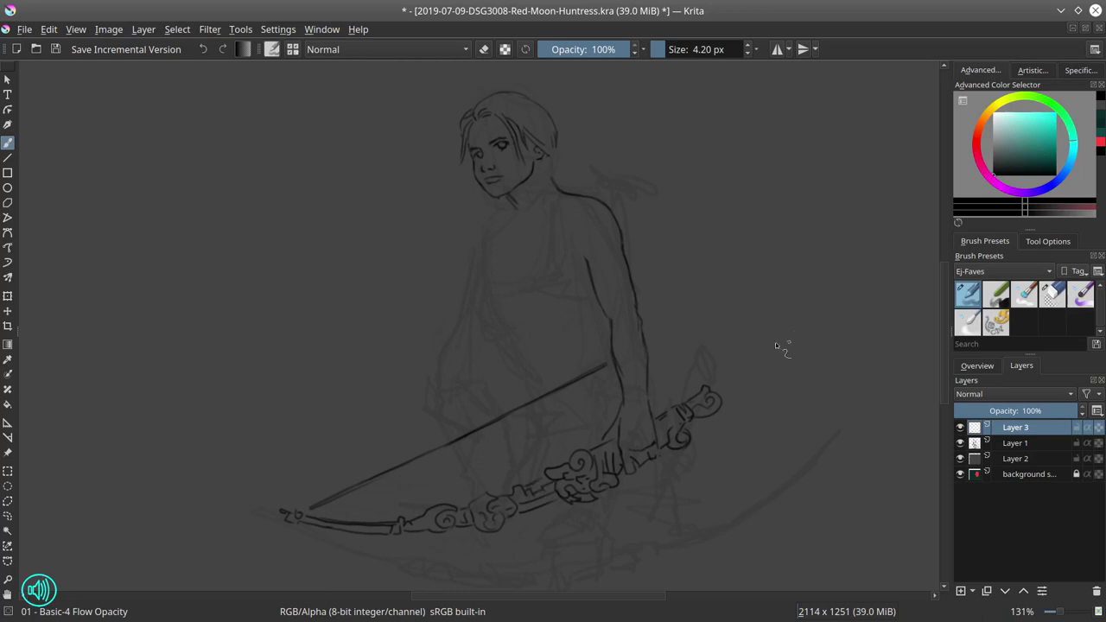
Step: Draw the bow's raised limb behind the near arm with its tip, and run the bowstring from it to the arm
{"action": "left_click_drag", "start_coordinate": [719, 389], "coordinate": [731, 379]}
{"action": "mouse_move", "coordinate": [768, 290]}
{"action": "left_mouse_down"}
{"action": "mouse_move", "coordinate": [734, 366]}
{"action": "mouse_move", "coordinate": [781, 298]}
{"action": "mouse_move", "coordinate": [771, 297]}
{"action": "mouse_move", "coordinate": [749, 344]}
{"action": "left_mouse_up"}
{"action": "mouse_move", "coordinate": [769, 284]}
{"action": "left_mouse_down"}
{"action": "mouse_move", "coordinate": [647, 345]}
{"action": "mouse_move", "coordinate": [703, 325]}
{"action": "left_mouse_up"}
{"action": "key", "text": "slash"}
{"action": "key", "text": "slash"}
{"action": "left_click_drag", "start_coordinate": [605, 366], "coordinate": [611, 361]}
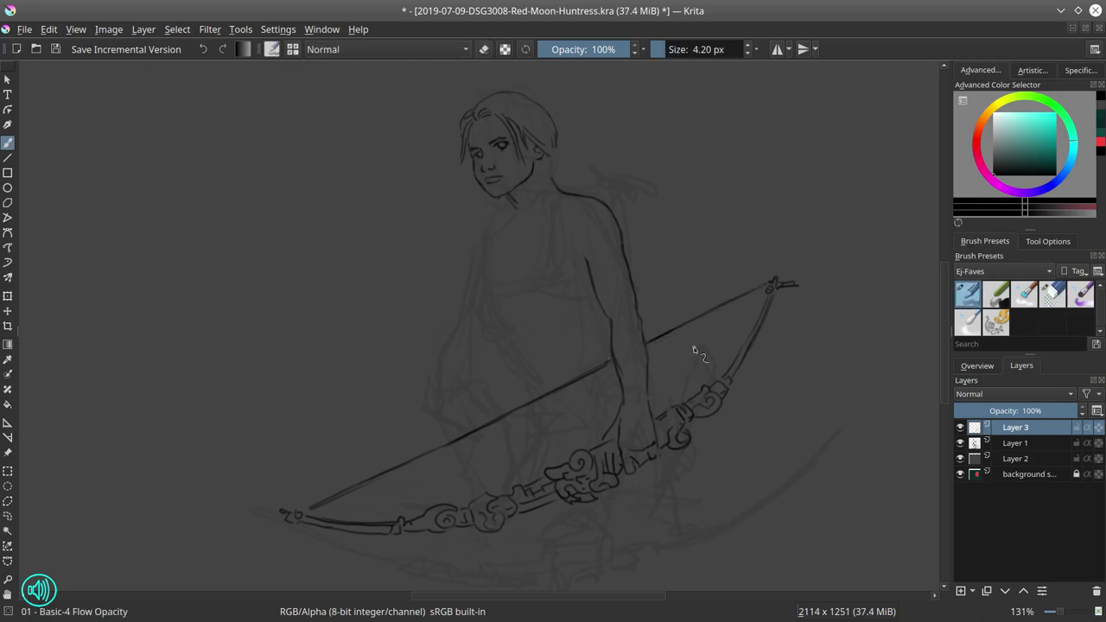
Step: Draw the far hand gripping the bowstring in front of the torso, cleaning up stray strokes
{"action": "mouse_move", "coordinate": [499, 378]}
{"action": "left_mouse_down"}
{"action": "mouse_move", "coordinate": [517, 374]}
{"action": "mouse_move", "coordinate": [513, 364]}
{"action": "mouse_move", "coordinate": [507, 392]}
{"action": "left_mouse_up"}
{"action": "mouse_move", "coordinate": [510, 354]}
{"action": "left_mouse_down"}
{"action": "mouse_move", "coordinate": [533, 376]}
{"action": "mouse_move", "coordinate": [523, 404]}
{"action": "mouse_move", "coordinate": [542, 407]}
{"action": "mouse_move", "coordinate": [534, 405]}
{"action": "left_mouse_up"}
{"action": "key", "text": "ctrl+z"}
{"action": "key", "text": "e"}
{"action": "key", "text": "e"}
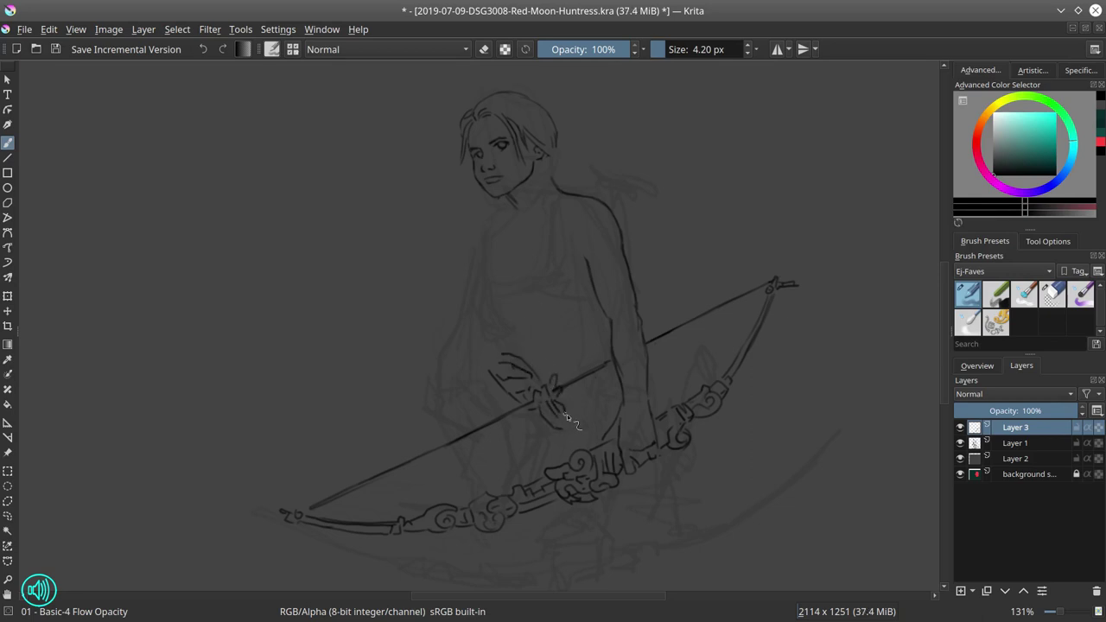
Step: Draw the arrow shaft from the far hand across the bow's scrollwork to below the bow
{"action": "left_click_drag", "start_coordinate": [565, 427], "coordinate": [619, 523]}
{"action": "key", "text": "e"}
{"action": "key", "text": "/"}
{"action": "left_click", "coordinate": [629, 533]}
Step: Try a forearm outline from the far hand back to the elbow
{"action": "mouse_move", "coordinate": [458, 337]}
{"action": "left_mouse_down"}
{"action": "mouse_move", "coordinate": [459, 372]}
{"action": "mouse_move", "coordinate": [509, 380]}
{"action": "left_mouse_up"}
{"action": "key", "text": "/"}
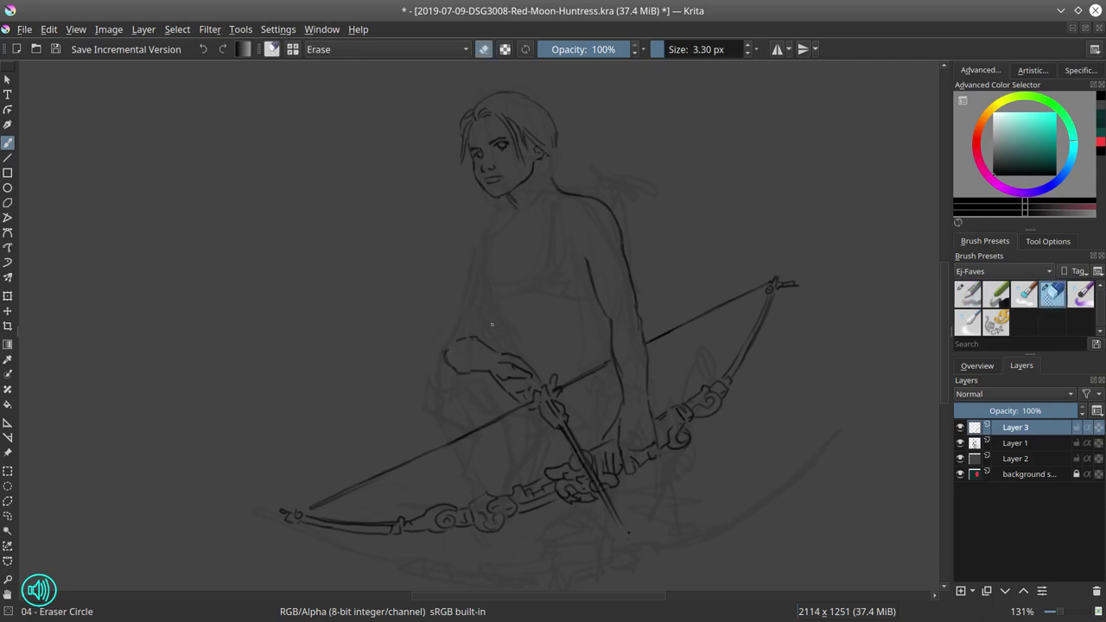
{"action": "left_click_drag", "start_coordinate": [491, 323], "coordinate": [501, 323]}
{"action": "left_click_drag", "start_coordinate": [471, 341], "coordinate": [482, 364]}
Step: Draw the outer and inner contours of the far shoulder and upper arm, and touch up the near arm's inner line
{"action": "key", "text": "/"}
{"action": "left_click_drag", "start_coordinate": [510, 202], "coordinate": [488, 224]}
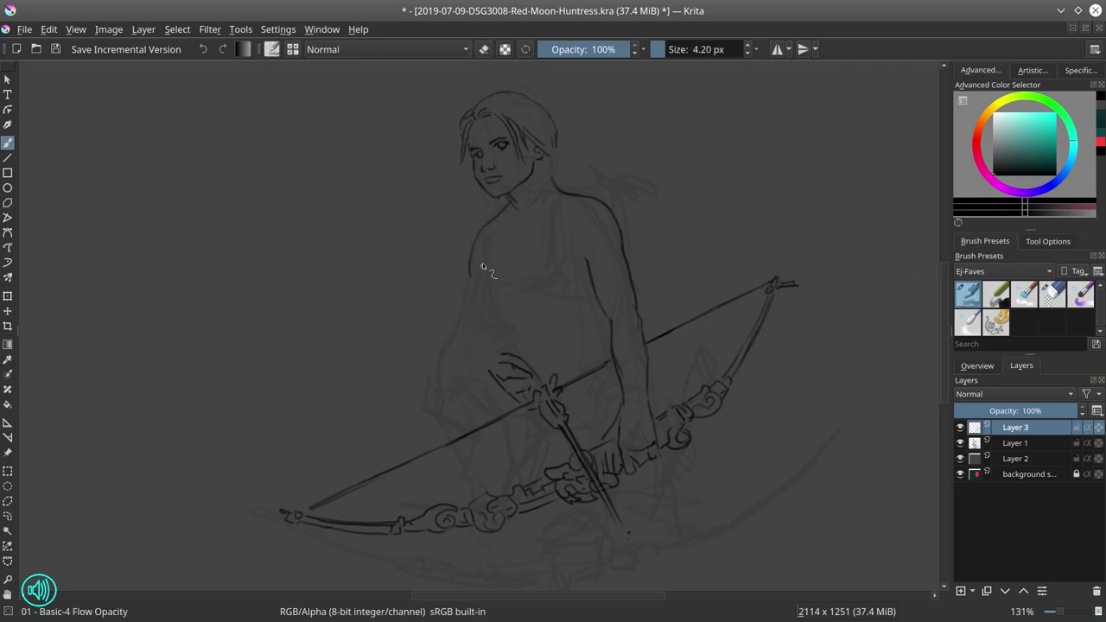
{"action": "left_click_drag", "start_coordinate": [471, 272], "coordinate": [452, 343]}
{"action": "left_click_drag", "start_coordinate": [498, 296], "coordinate": [489, 336]}
{"action": "left_click", "coordinate": [1053, 297]}
{"action": "mouse_move", "coordinate": [595, 264]}
{"action": "left_mouse_down"}
{"action": "mouse_move", "coordinate": [613, 327]}
{"action": "mouse_move", "coordinate": [598, 279]}
{"action": "left_mouse_up"}
{"action": "left_click", "coordinate": [979, 297]}
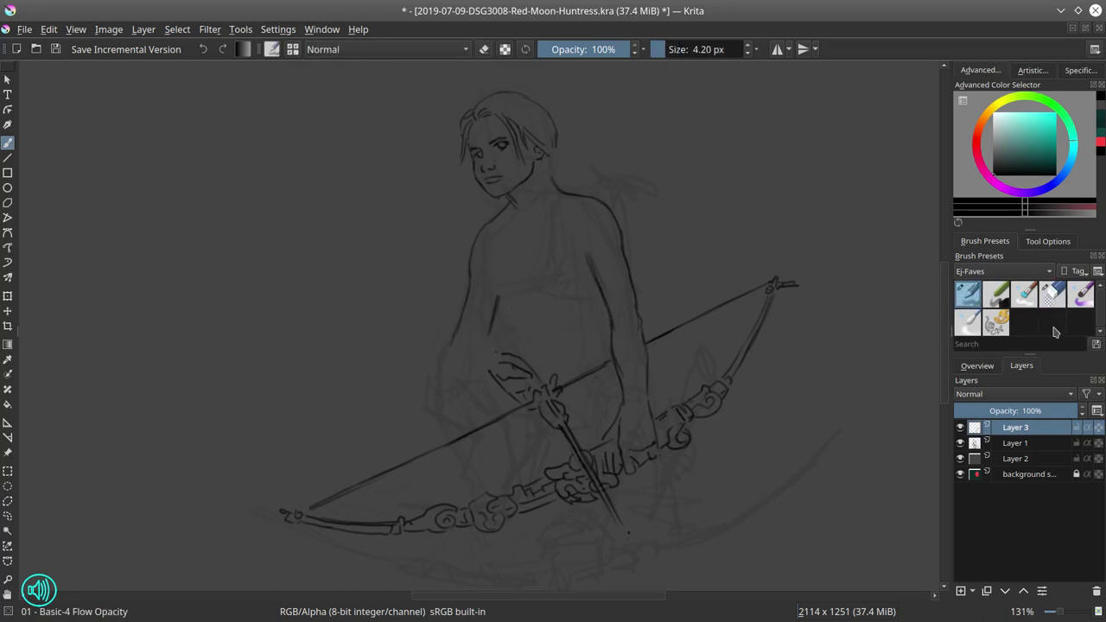
Step: Try a far forearm and elbow outline connecting the upper arm to the hand on the bowstring
{"action": "key", "text": "/"}
{"action": "key", "text": "/"}
{"action": "key", "text": "ctrl+z"}
{"action": "key", "text": "/"}
{"action": "key", "text": "/"}
{"action": "left_click_drag", "start_coordinate": [518, 354], "coordinate": [437, 374]}
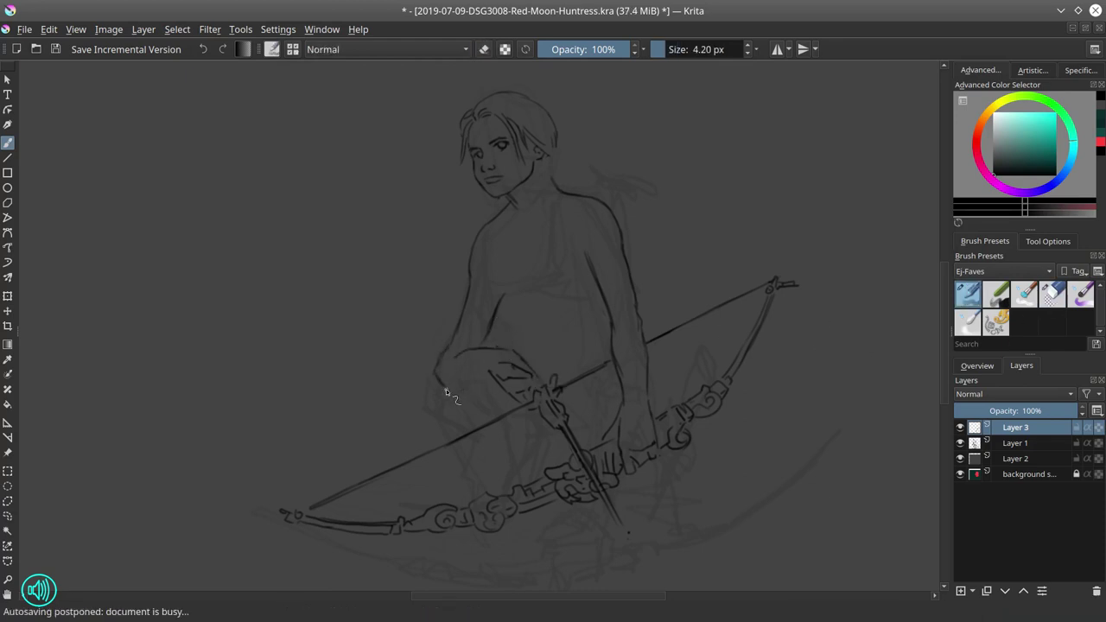
{"action": "key", "text": "/"}
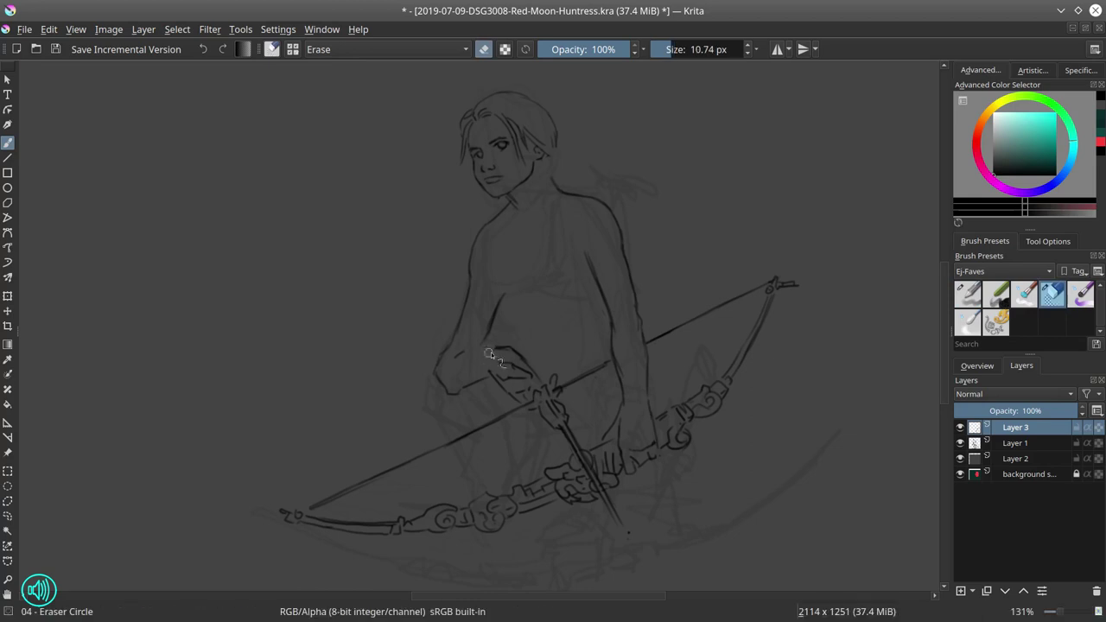
{"action": "key", "text": "/"}
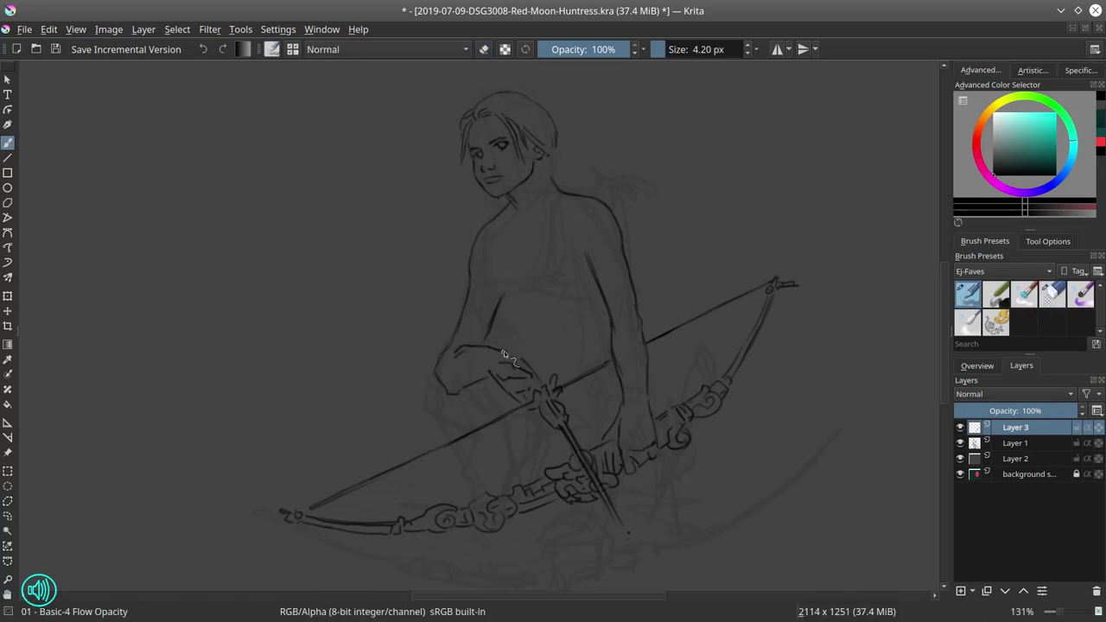
Step: Erase the far forearm and elbow outline and redraw the forearm's upper contour from the elbow to the wrist
{"action": "key", "text": "/"}
{"action": "mouse_move", "coordinate": [459, 354]}
{"action": "left_mouse_down"}
{"action": "mouse_move", "coordinate": [468, 381]}
{"action": "mouse_move", "coordinate": [544, 381]}
{"action": "mouse_move", "coordinate": [482, 348]}
{"action": "mouse_move", "coordinate": [507, 369]}
{"action": "left_mouse_up"}
{"action": "key", "text": "/"}
{"action": "key", "text": "/"}
{"action": "key", "text": "/"}
{"action": "left_click_drag", "start_coordinate": [453, 335], "coordinate": [509, 354]}
{"action": "key", "text": "/"}
{"action": "key", "text": "/"}
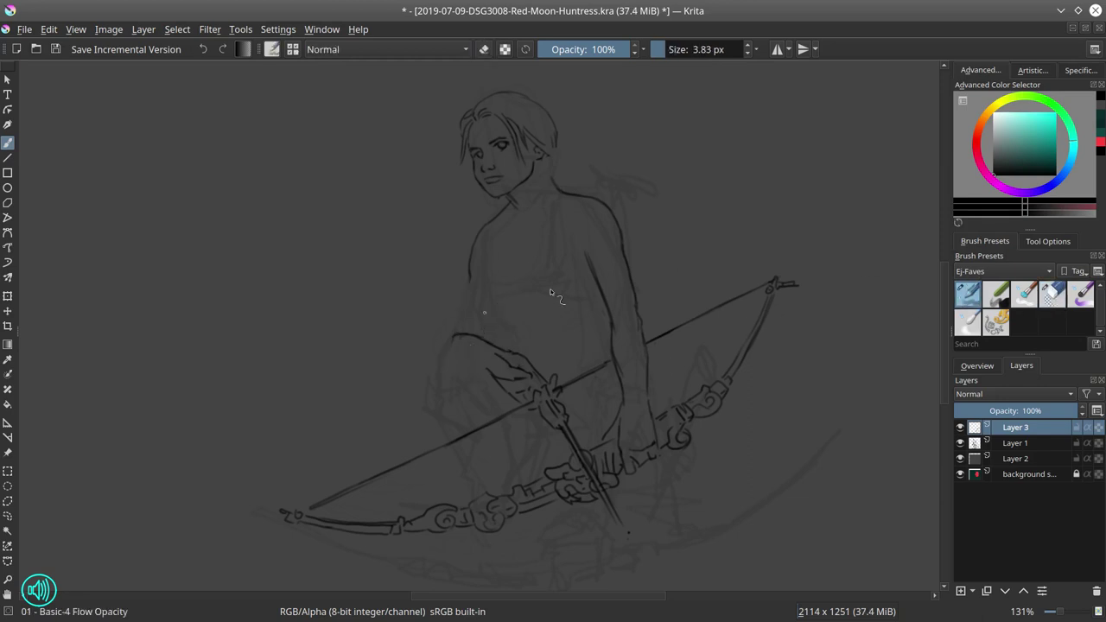
Step: Mirror the canvas view and draw the far forearm's underside, elbow and upper arm contours
{"action": "key", "text": "m"}
{"action": "left_click_drag", "start_coordinate": [472, 372], "coordinate": [534, 351]}
{"action": "left_click_drag", "start_coordinate": [511, 277], "coordinate": [536, 350]}
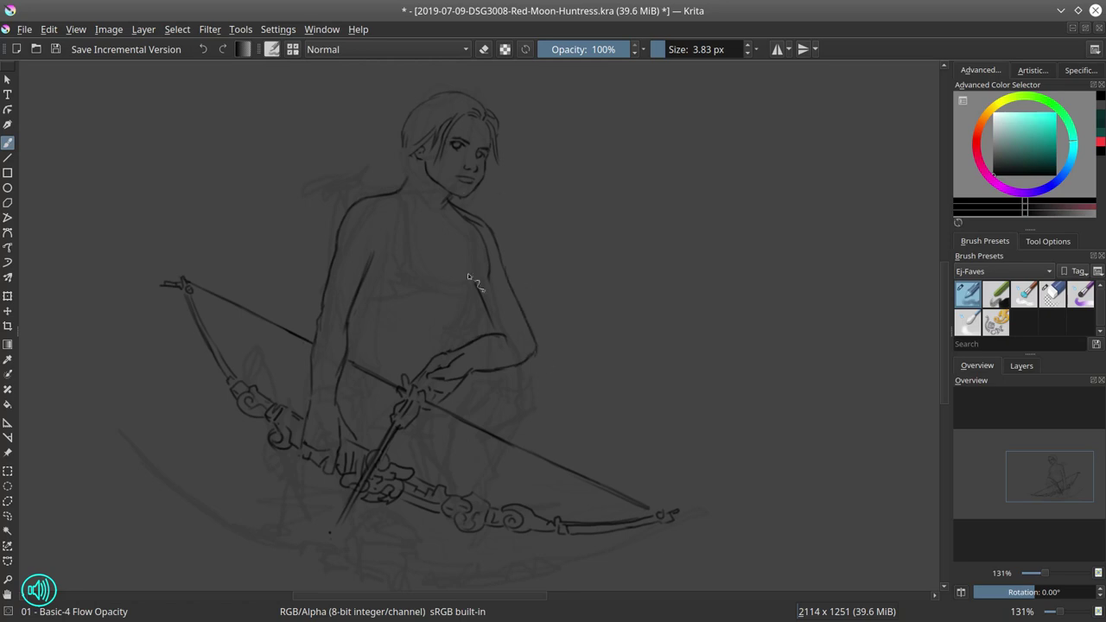
Step: Erase the doubled line at the far shoulder and save the drawing
{"action": "key", "text": "e"}
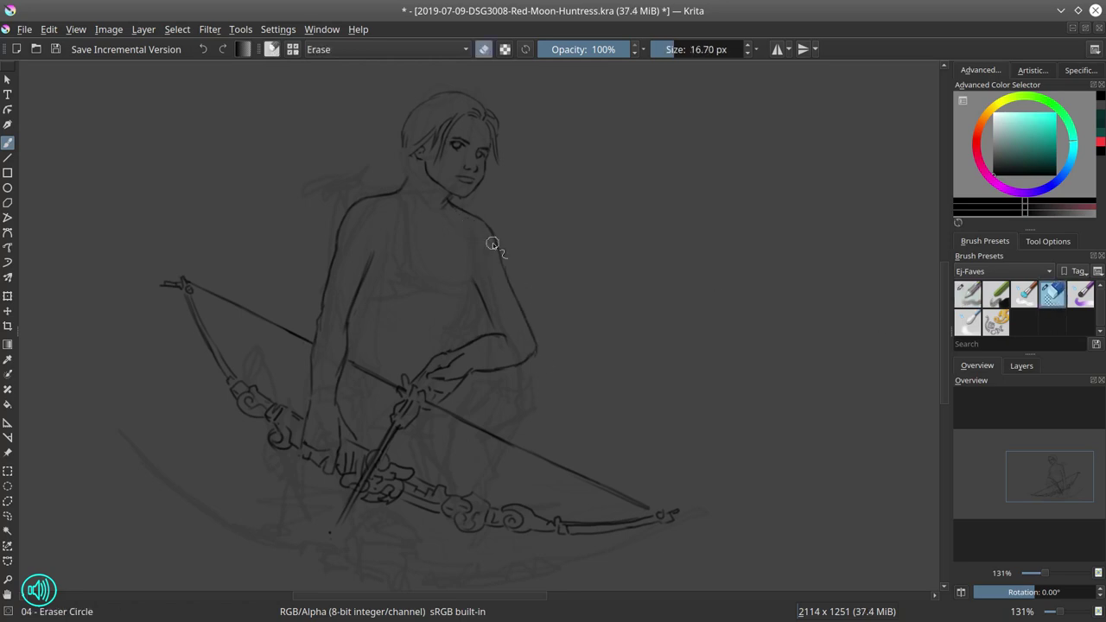
{"action": "left_click", "coordinate": [61, 51]}
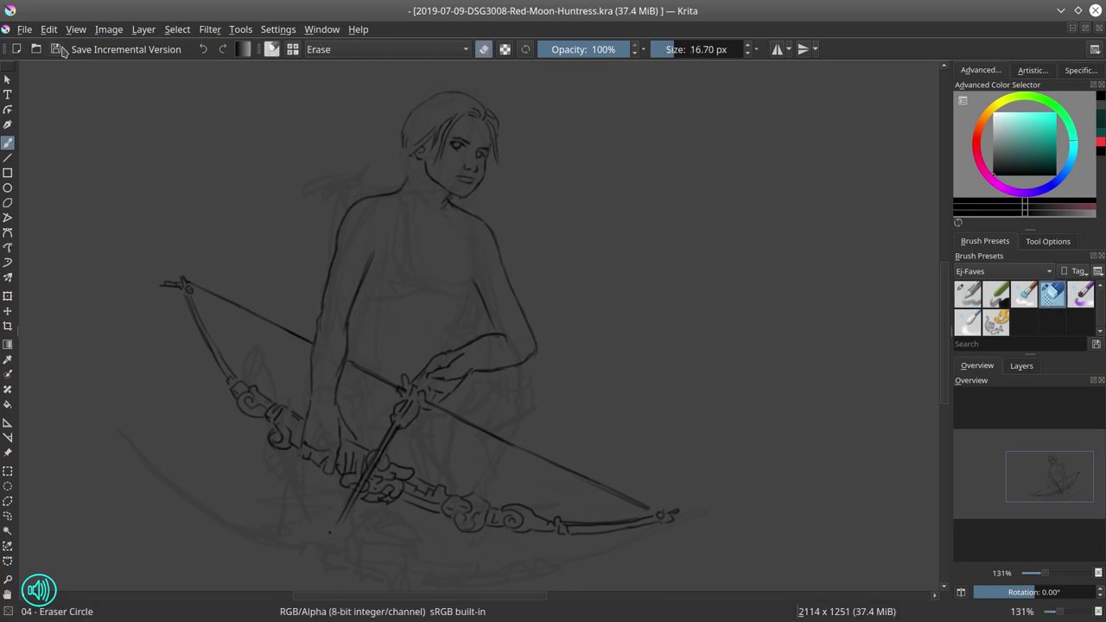
Step: Hide Layer 1 and erase the far forearm and elbow between the upper arm and the hand
{"action": "left_click", "coordinate": [1022, 366]}
{"action": "left_click", "coordinate": [961, 442]}
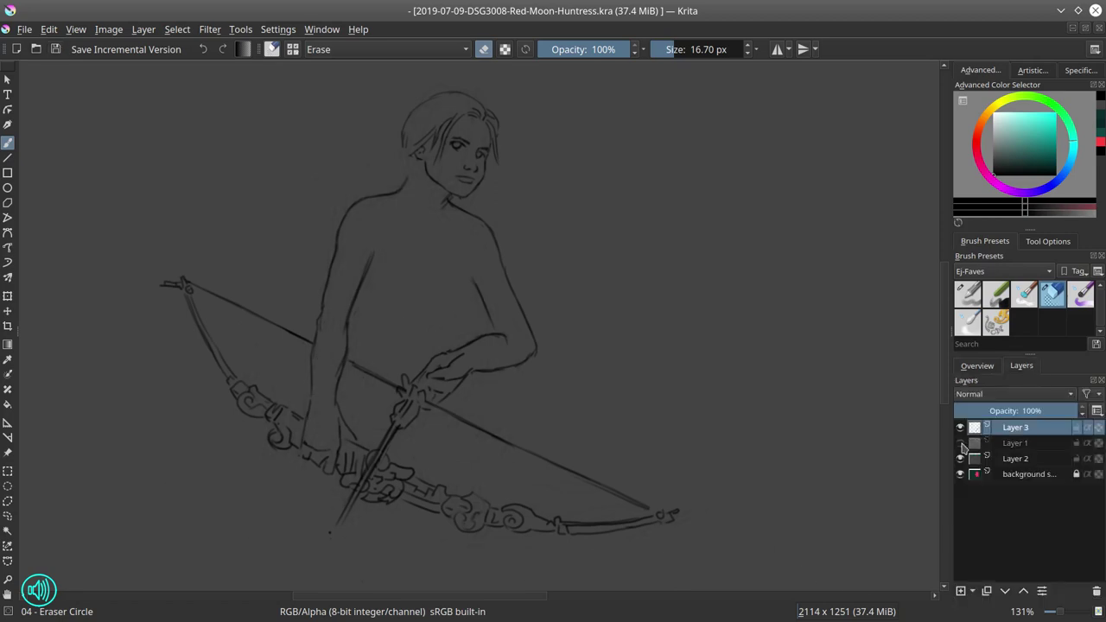
{"action": "mouse_move", "coordinate": [489, 336]}
{"action": "left_mouse_down"}
{"action": "mouse_move", "coordinate": [454, 342]}
{"action": "mouse_move", "coordinate": [511, 332]}
{"action": "mouse_move", "coordinate": [499, 348]}
{"action": "mouse_move", "coordinate": [450, 353]}
{"action": "mouse_move", "coordinate": [522, 330]}
{"action": "left_mouse_up"}
{"action": "key", "text": "e"}
{"action": "key", "text": "ctrl+z"}
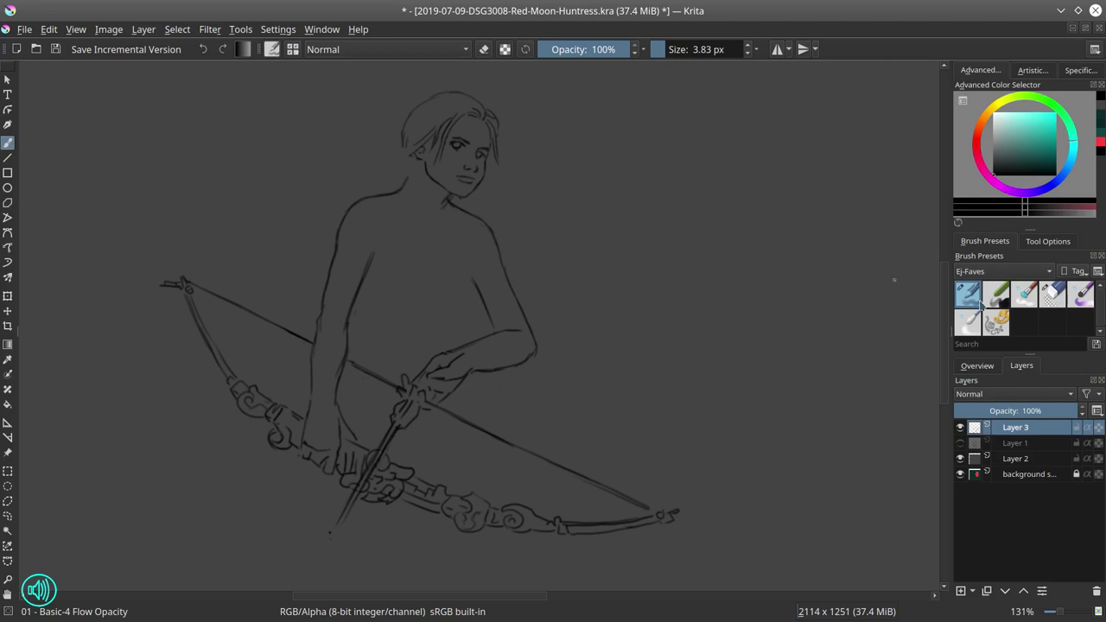
{"action": "key", "text": "e"}
{"action": "mouse_move", "coordinate": [461, 346]}
{"action": "left_mouse_down"}
{"action": "mouse_move", "coordinate": [516, 363]}
{"action": "mouse_move", "coordinate": [519, 332]}
{"action": "left_mouse_up"}
Step: Select the hand on the bowstring with a polygon and try rotating it with the Transform tool
{"action": "left_click", "coordinate": [7, 501]}
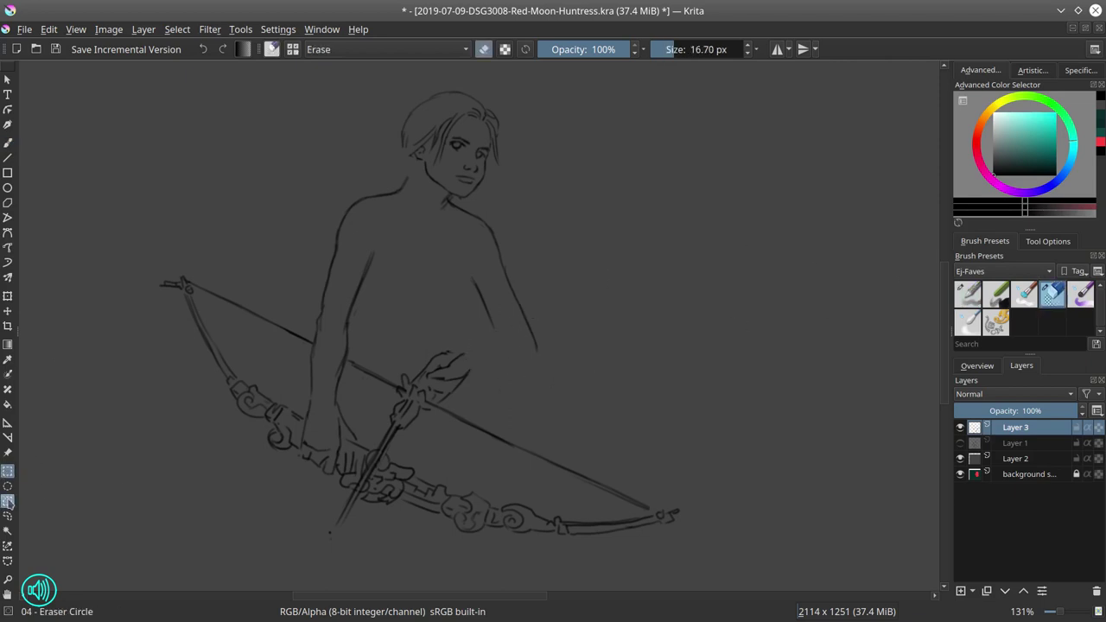
{"action": "mouse_move", "coordinate": [436, 325]}
{"action": "left_mouse_down"}
{"action": "mouse_move", "coordinate": [406, 386]}
{"action": "mouse_move", "coordinate": [432, 402]}
{"action": "mouse_move", "coordinate": [494, 342]}
{"action": "left_mouse_up"}
{"action": "key", "text": "ctrl+t"}
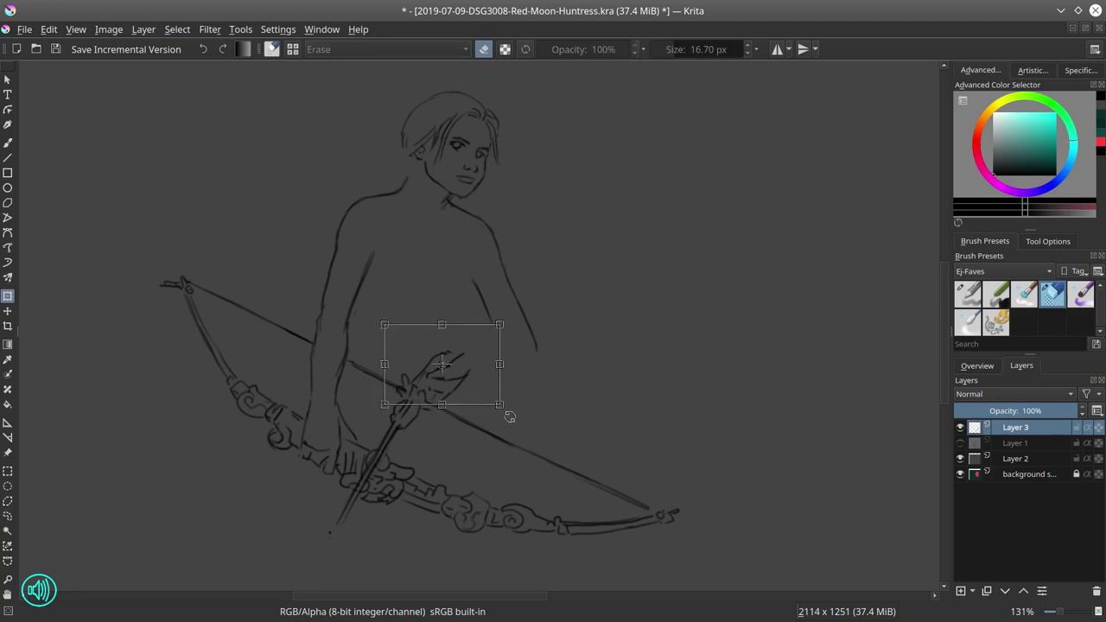
{"action": "left_click_drag", "start_coordinate": [506, 415], "coordinate": [464, 366]}
{"action": "key", "text": "Escape"}
{"action": "key", "text": "Escape"}
Step: Add the fingers to the hand selection, rotate the hand counterclockwise, shift it slightly toward the near arm, and deselect
{"action": "left_click", "coordinate": [8, 501]}
{"action": "left_click", "coordinate": [419, 364]}
{"action": "left_click", "coordinate": [393, 389]}
{"action": "left_click", "coordinate": [423, 413]}
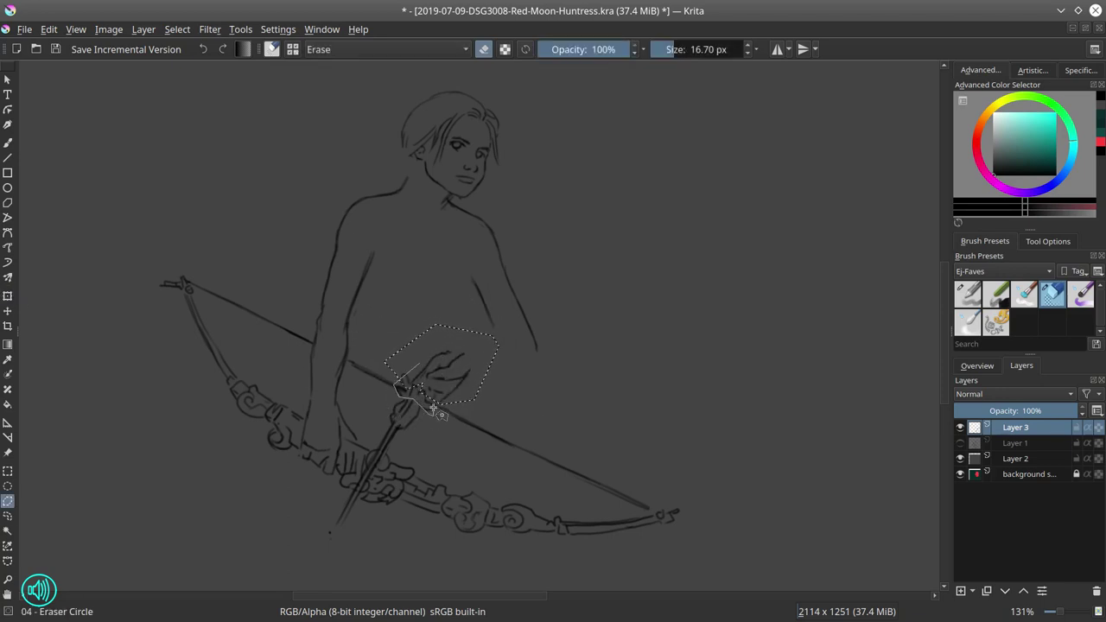
{"action": "double_click", "coordinate": [436, 406]}
{"action": "key", "text": "ctrl+t"}
{"action": "left_click_drag", "start_coordinate": [542, 399], "coordinate": [545, 365]}
{"action": "left_click_drag", "start_coordinate": [465, 372], "coordinate": [446, 367]}
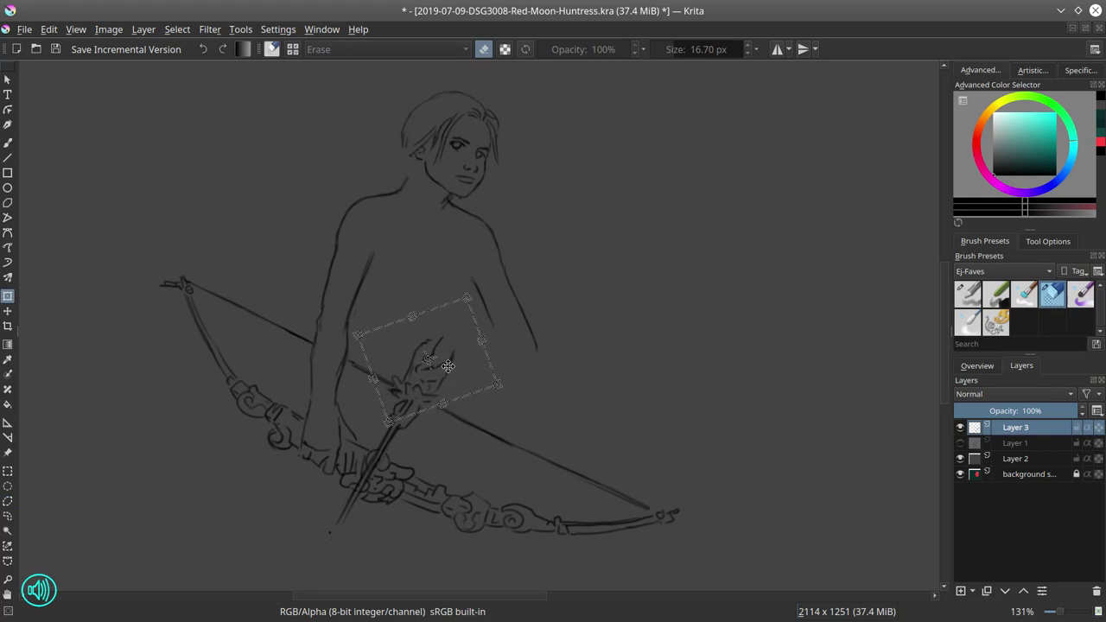
{"action": "left_click_drag", "start_coordinate": [511, 400], "coordinate": [510, 392]}
{"action": "key", "text": "Return"}
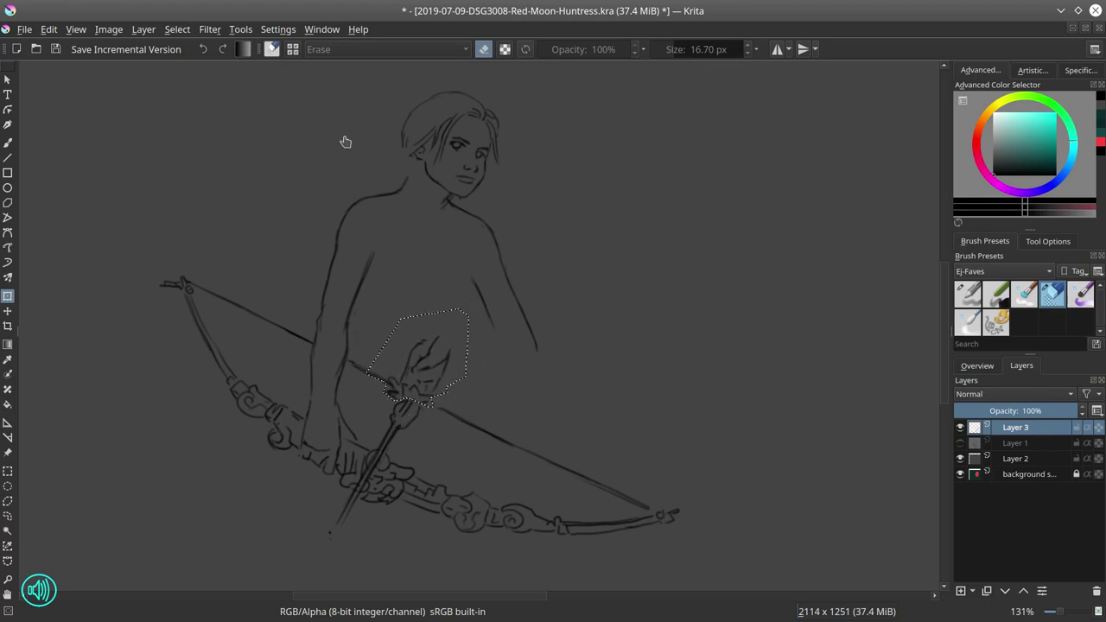
{"action": "left_click", "coordinate": [177, 29]}
{"action": "left_click", "coordinate": [188, 63]}
Step: Redraw the far forearm's upper and lower contours from the rotated hand to the elbow
{"action": "left_click", "coordinate": [7, 144]}
{"action": "key", "text": "slash"}
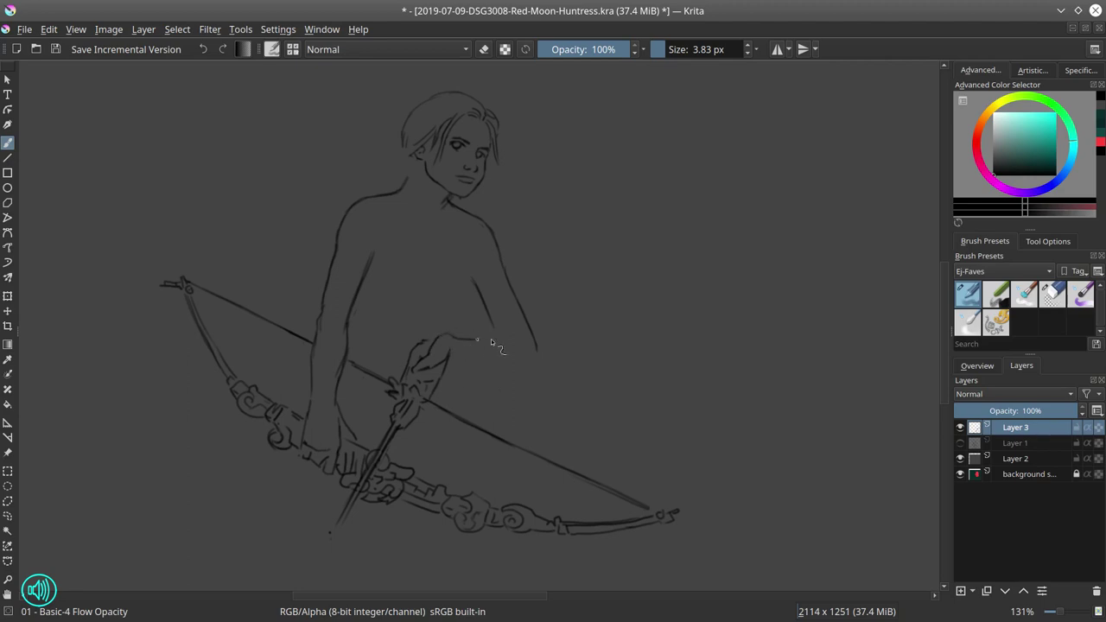
{"action": "left_click_drag", "start_coordinate": [478, 339], "coordinate": [516, 343]}
{"action": "left_click_drag", "start_coordinate": [448, 363], "coordinate": [533, 375]}
{"action": "key", "text": "slash"}
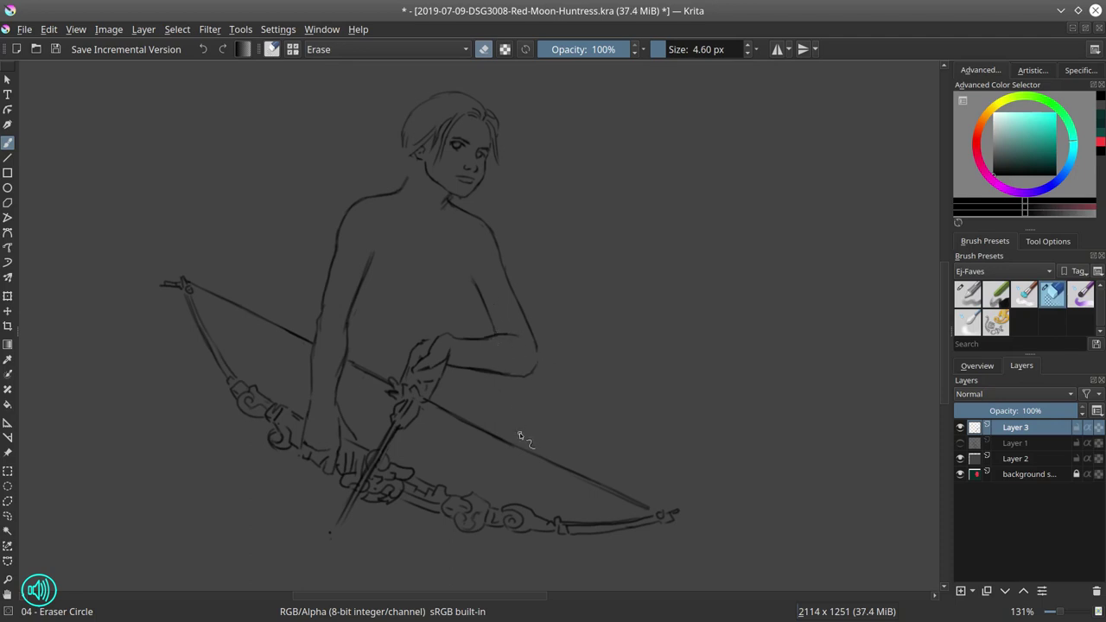
Step: Select the bow, arrow and lowered forearm with a polygon, rotate them slightly counterclockwise, shift them toward the bent arm, and apply
{"action": "left_click", "coordinate": [8, 501]}
{"action": "left_click", "coordinate": [130, 240]}
{"action": "left_click", "coordinate": [221, 274]}
{"action": "left_click", "coordinate": [286, 309]}
{"action": "mouse_move", "coordinate": [305, 312]}
{"action": "left_mouse_down"}
{"action": "mouse_move", "coordinate": [416, 405]}
{"action": "mouse_move", "coordinate": [465, 410]}
{"action": "mouse_move", "coordinate": [504, 568]}
{"action": "left_mouse_up"}
{"action": "double_click", "coordinate": [86, 378]}
{"action": "key", "text": "ctrl+t"}
{"action": "left_click_drag", "start_coordinate": [835, 513], "coordinate": [853, 455]}
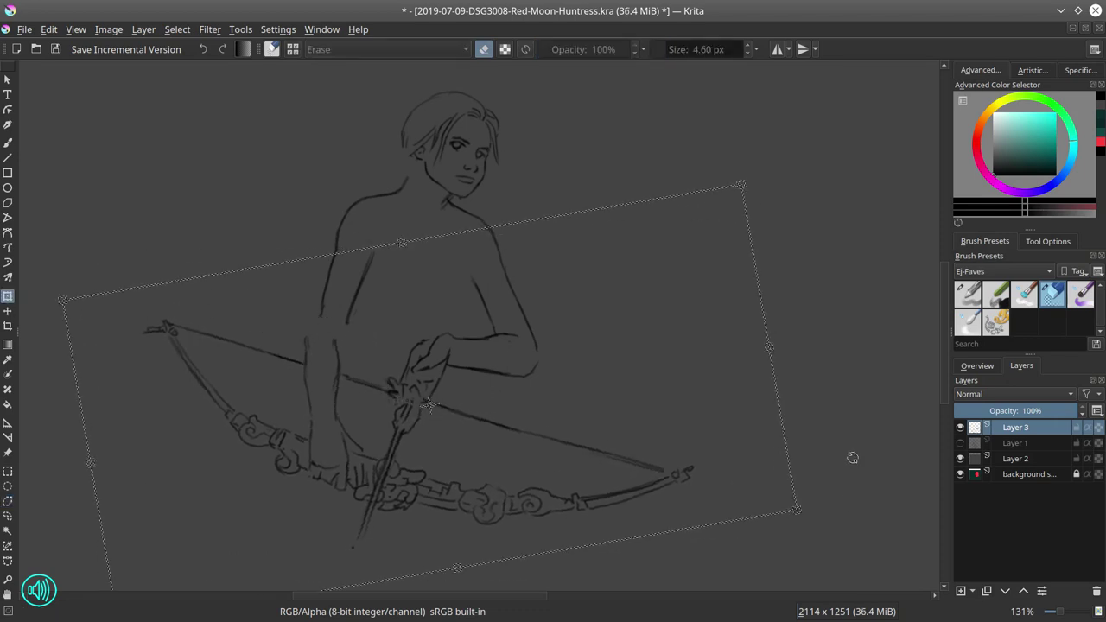
{"action": "left_click_drag", "start_coordinate": [623, 462], "coordinate": [628, 469]}
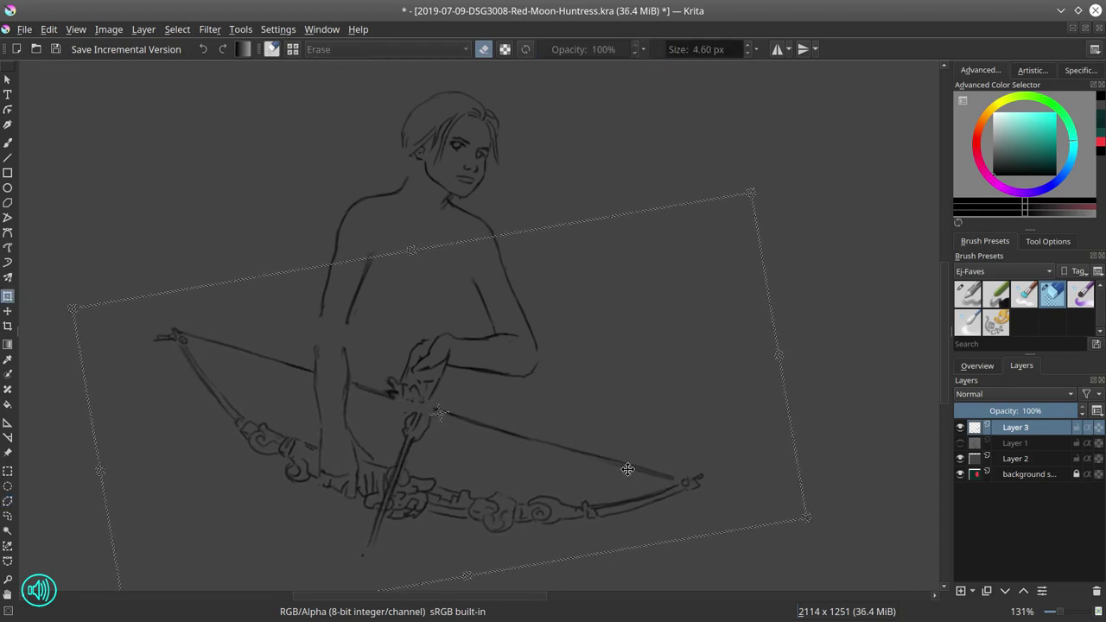
{"action": "key", "text": "Return"}
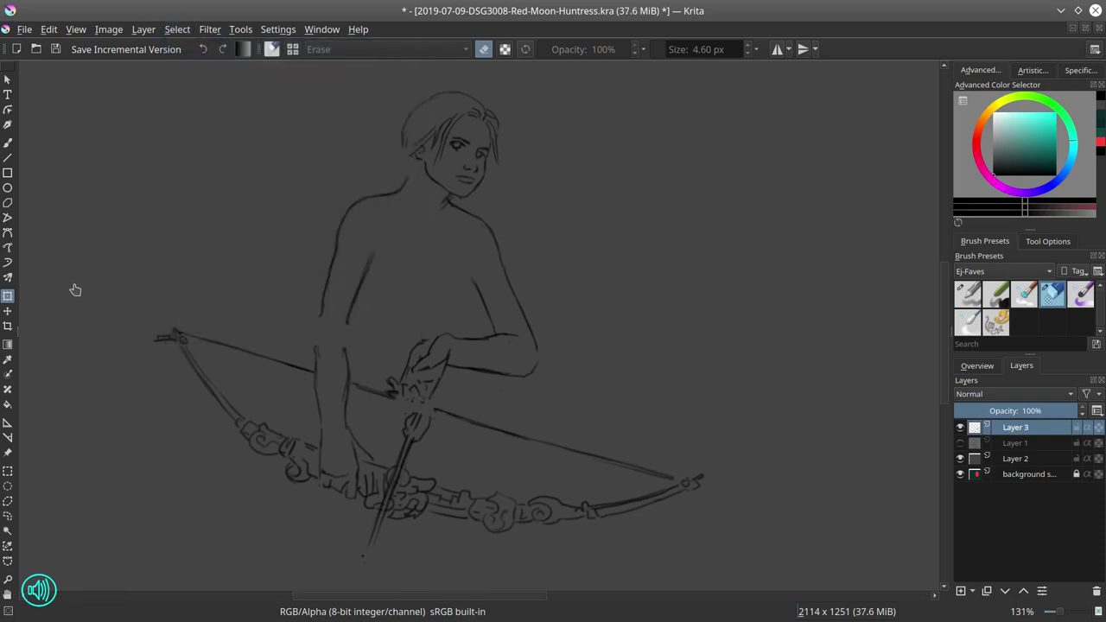
Step: Erase the displaced middle of the lowered forearm and redraw its two contours from the elbow to the hand
{"action": "key", "text": "b"}
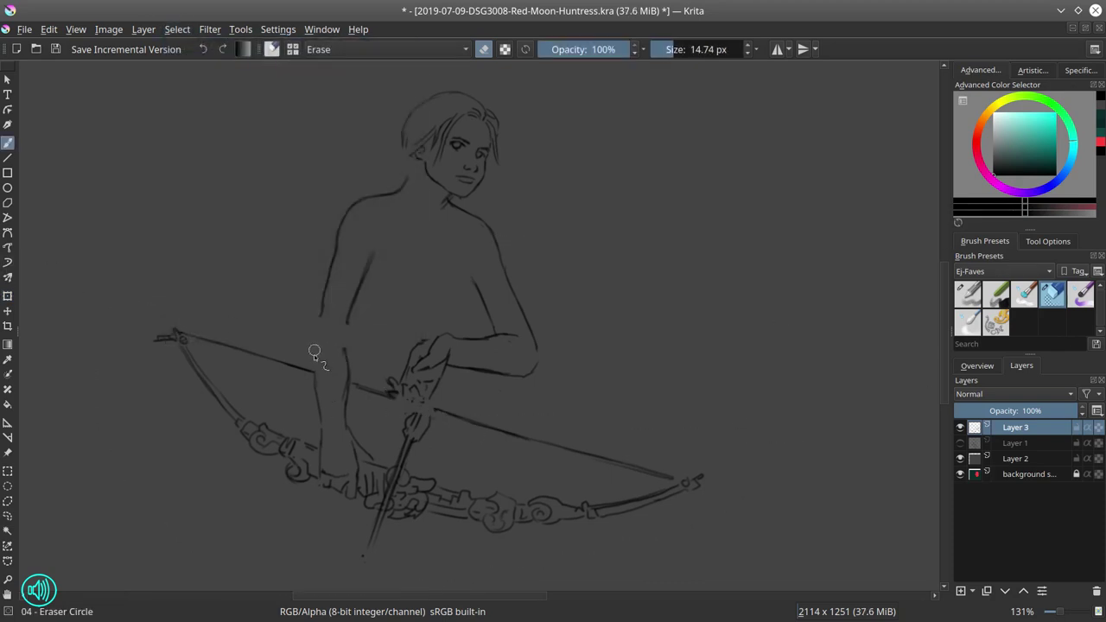
{"action": "left_click_drag", "start_coordinate": [313, 354], "coordinate": [346, 420]}
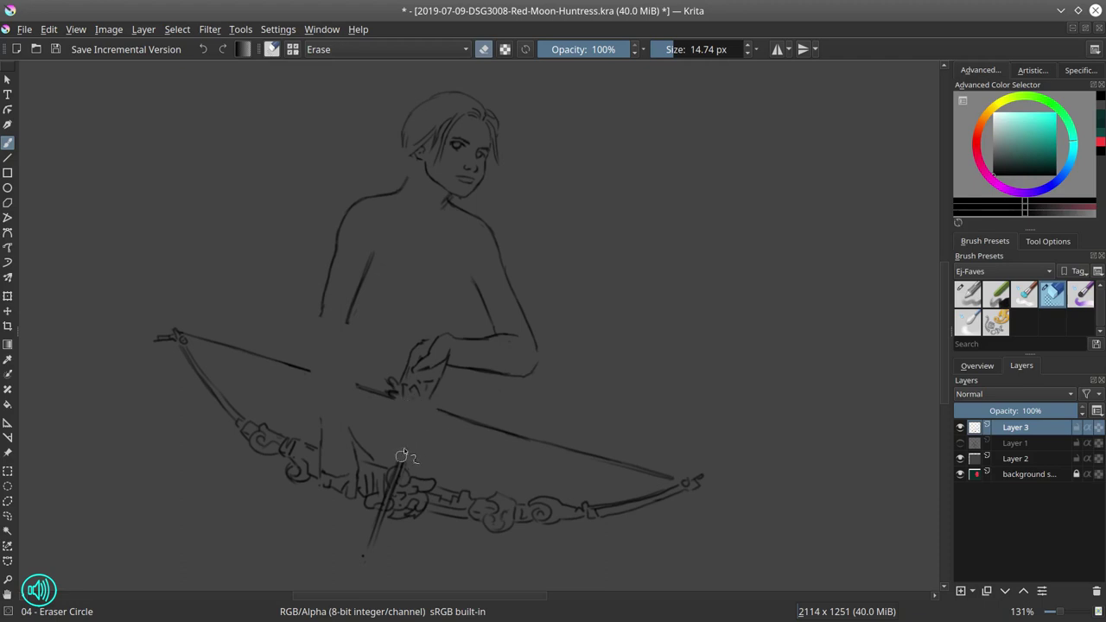
{"action": "left_click_drag", "start_coordinate": [402, 454], "coordinate": [408, 451]}
{"action": "key", "text": "/"}
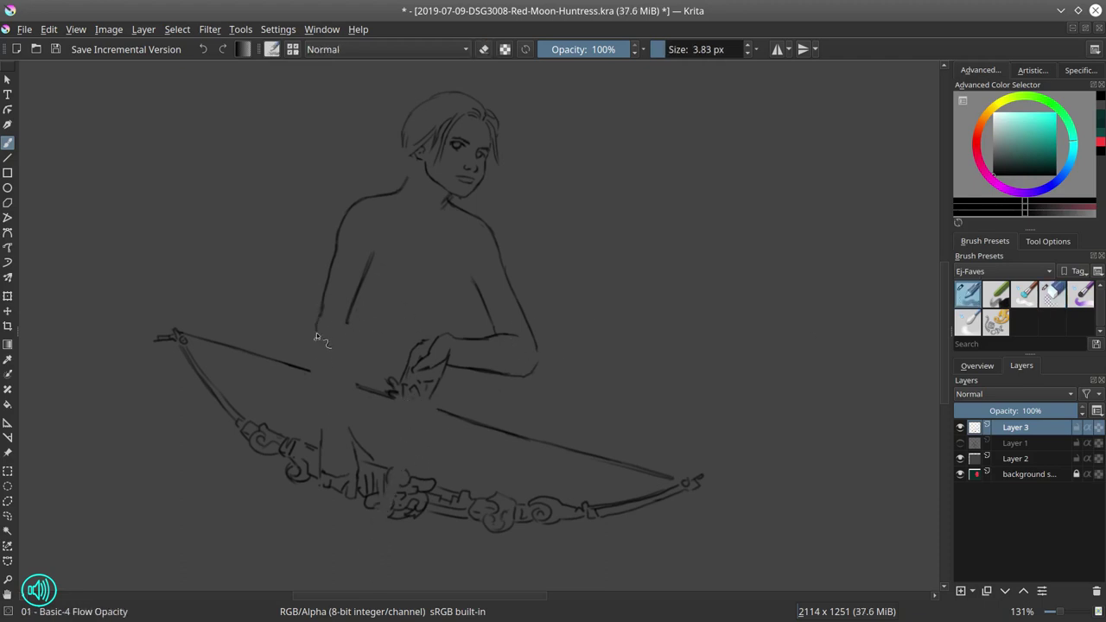
{"action": "left_click_drag", "start_coordinate": [317, 336], "coordinate": [320, 429]}
{"action": "left_click_drag", "start_coordinate": [344, 324], "coordinate": [350, 399]}
Step: Erase the remaining arrow shaft over the bow and redraw the arrow from the string hand down past the grip
{"action": "key", "text": "slash"}
{"action": "left_click_drag", "start_coordinate": [395, 480], "coordinate": [391, 511]}
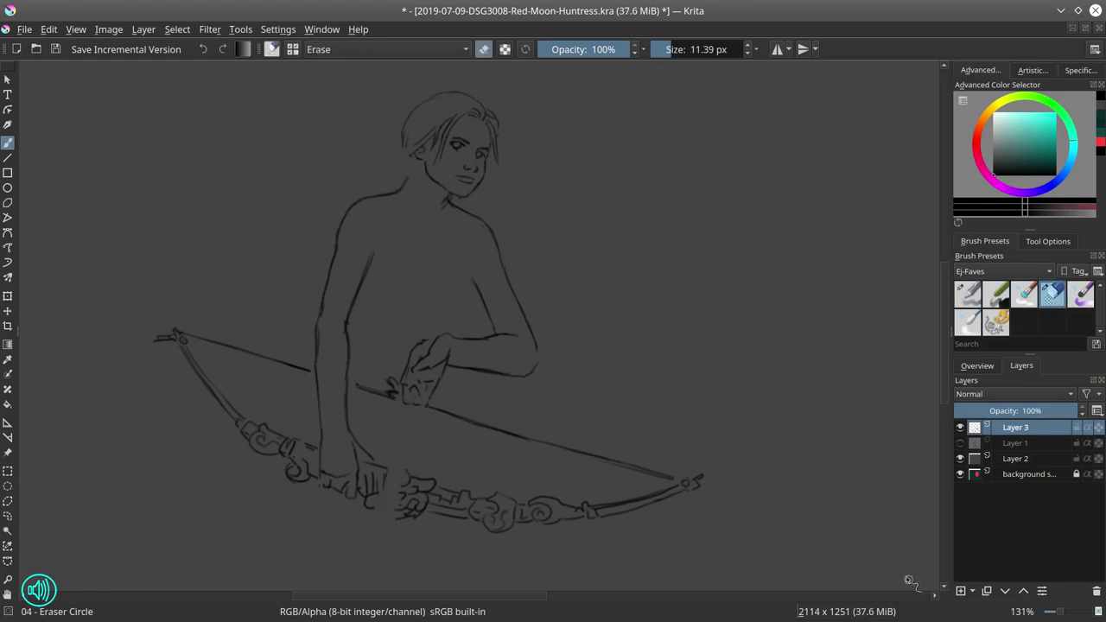
{"action": "key", "text": "slash"}
{"action": "left_click_drag", "start_coordinate": [406, 405], "coordinate": [388, 469]}
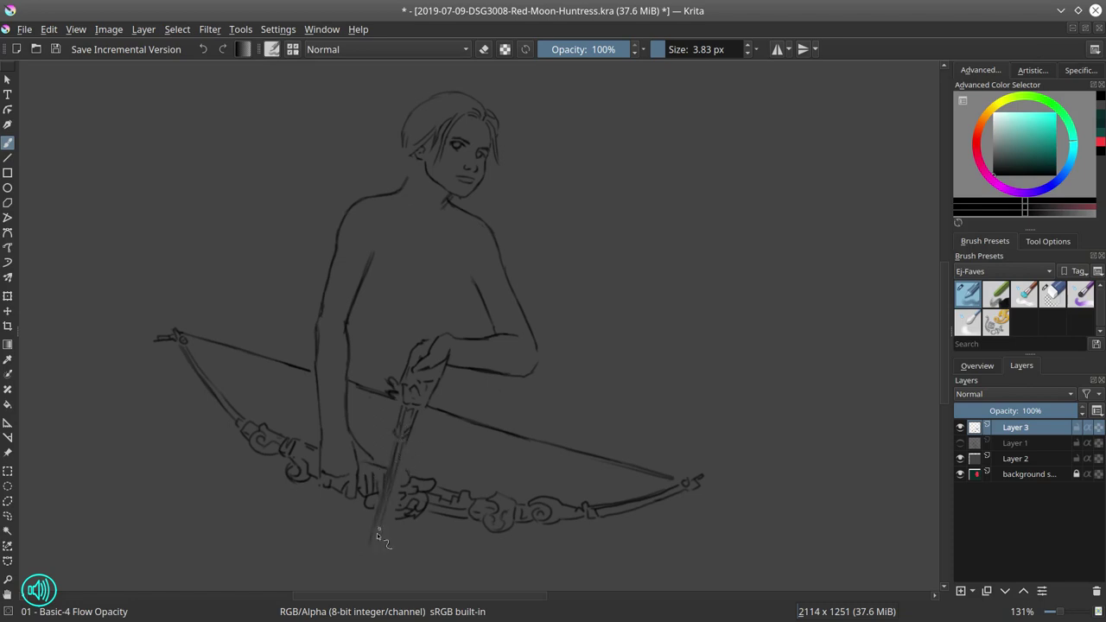
{"action": "left_click_drag", "start_coordinate": [403, 432], "coordinate": [361, 569]}
Step: Select the head with a polygon and transform it to be slightly narrower and taller
{"action": "left_click", "coordinate": [8, 501]}
{"action": "left_click", "coordinate": [533, 169]}
{"action": "left_click", "coordinate": [521, 109]}
{"action": "left_click", "coordinate": [496, 90]}
{"action": "left_click", "coordinate": [453, 77]}
{"action": "left_click", "coordinate": [409, 89]}
{"action": "left_click", "coordinate": [369, 122]}
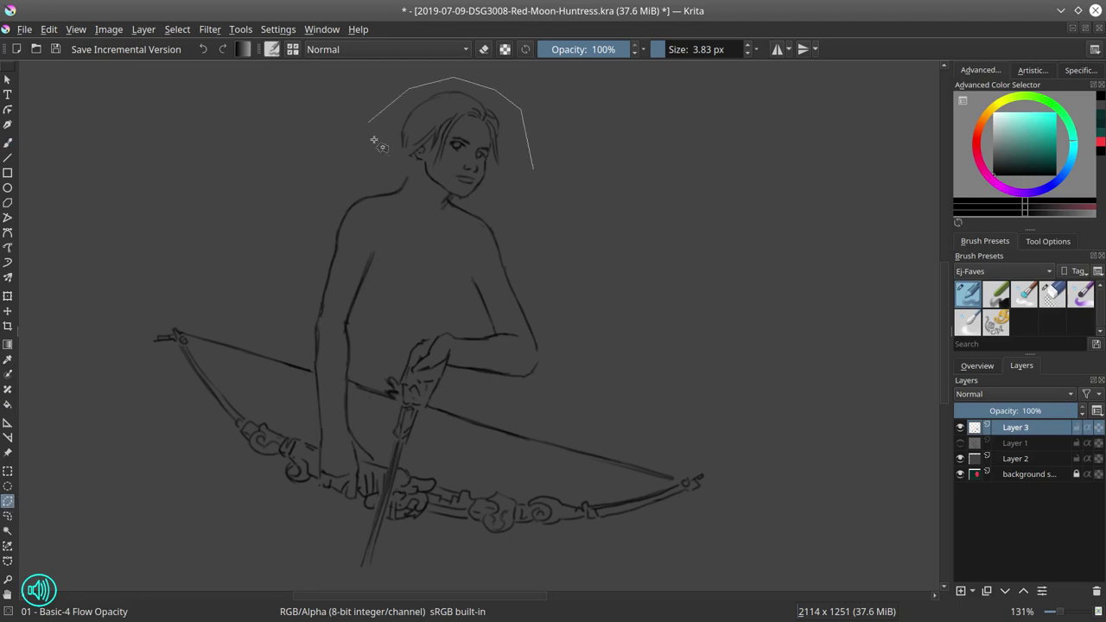
{"action": "left_click", "coordinate": [445, 204]}
{"action": "double_click", "coordinate": [523, 207]}
{"action": "key", "text": "ctrl+t"}
{"action": "left_click_drag", "start_coordinate": [533, 142], "coordinate": [529, 142]}
{"action": "left_click_drag", "start_coordinate": [450, 77], "coordinate": [450, 74]}
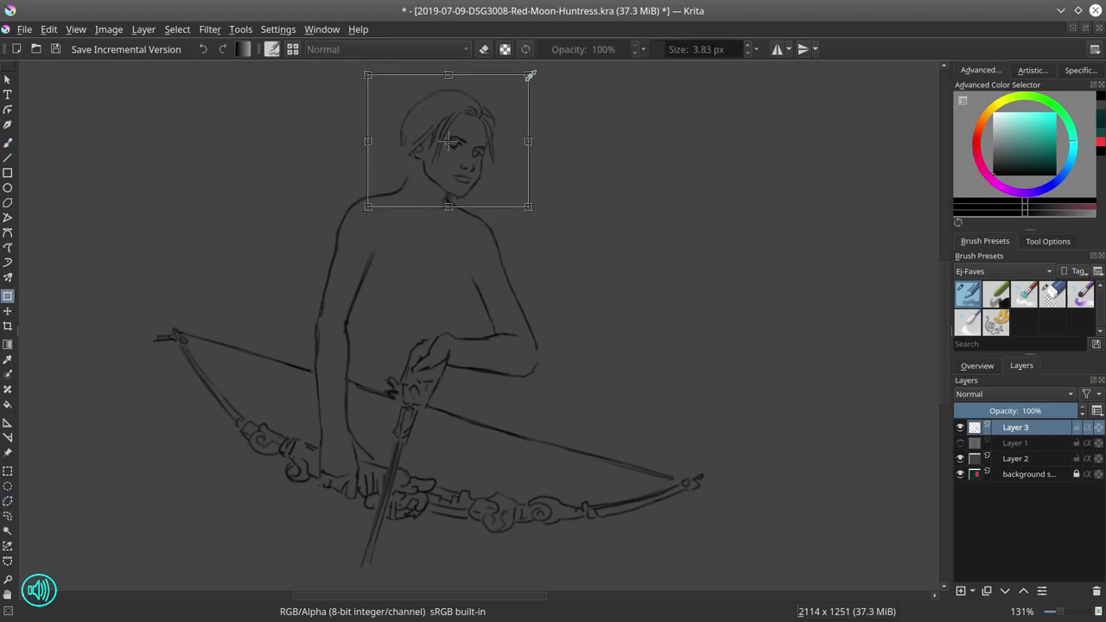
{"action": "key", "text": "Return"}
Step: Pull the upper face-side corner of the head outward with a perspective transform, apply it, and deselect
{"action": "left_click", "coordinate": [1026, 246]}
{"action": "left_click", "coordinate": [989, 279]}
{"action": "left_click_drag", "start_coordinate": [530, 75], "coordinate": [532, 68]}
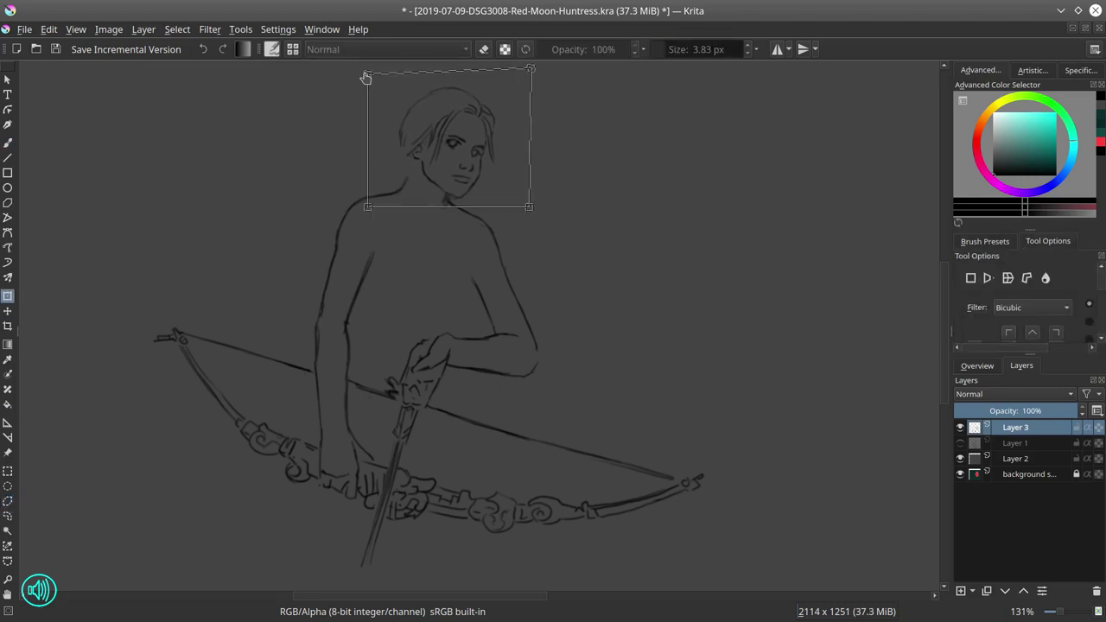
{"action": "key", "text": "Return"}
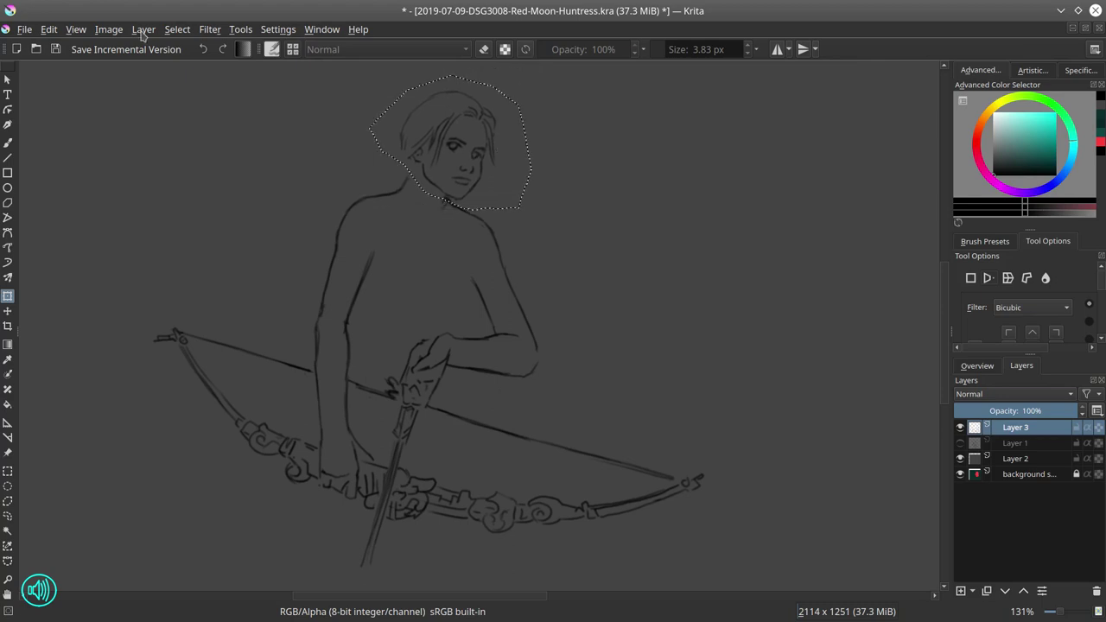
{"action": "left_click", "coordinate": [176, 30]}
{"action": "left_click", "coordinate": [192, 65]}
Step: Mirror the canvas view horizontally and save the file
{"action": "left_click", "coordinate": [978, 366]}
{"action": "left_click", "coordinate": [961, 592]}
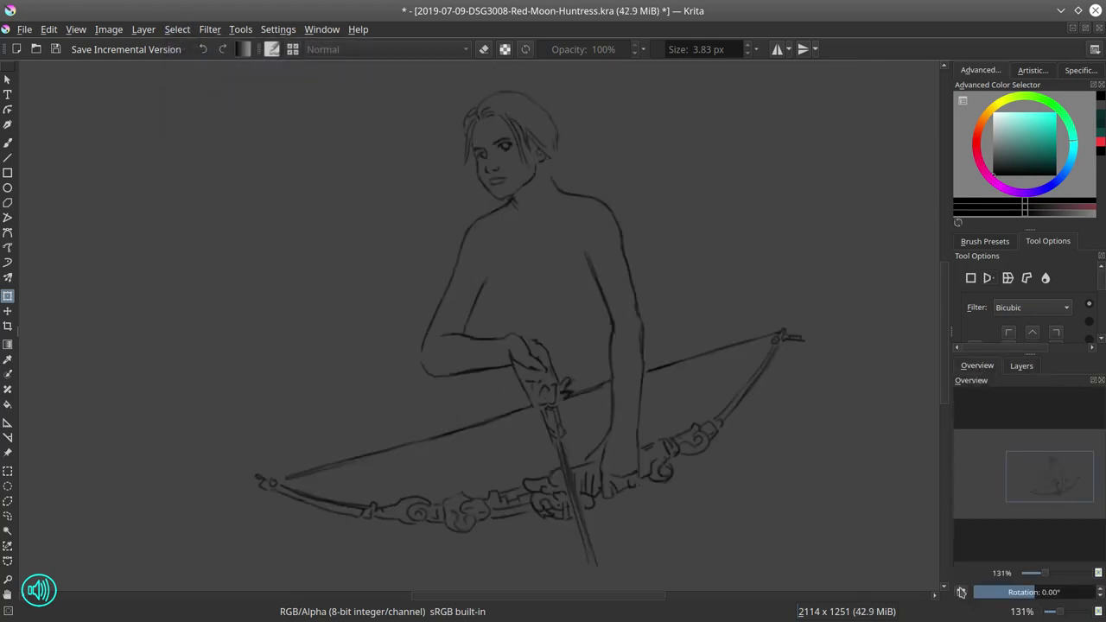
{"action": "key", "text": "b"}
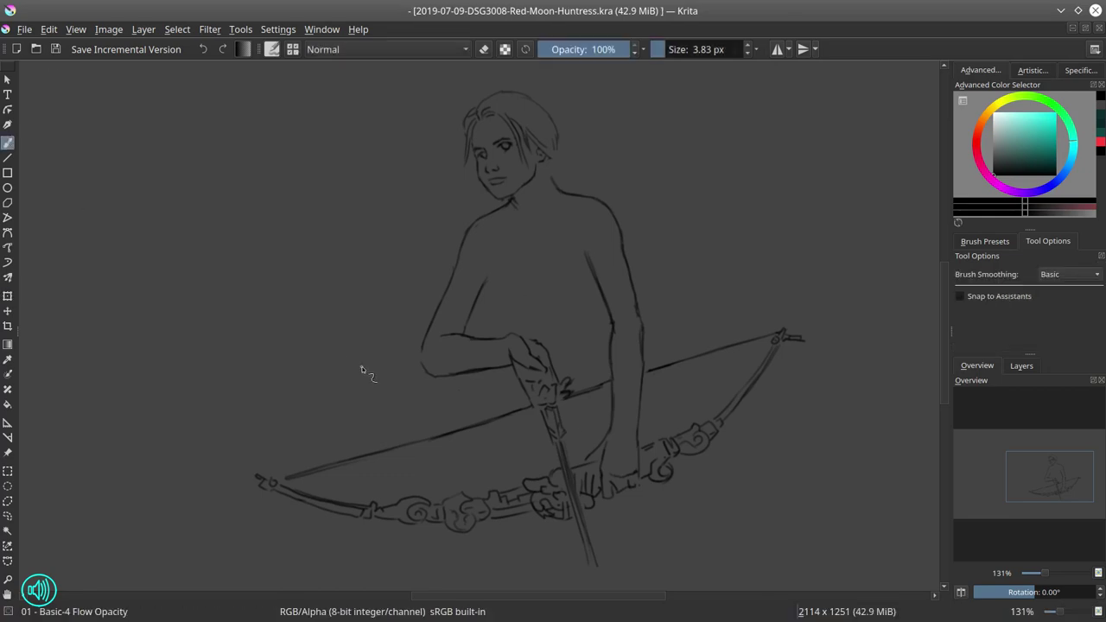
{"action": "mouse_move", "coordinate": [769, 7]}
Step: Show Layer 1 and sketch the torso side with the upper and lower edges of the chest garment
{"action": "left_click", "coordinate": [1021, 366]}
{"action": "left_click", "coordinate": [960, 444]}
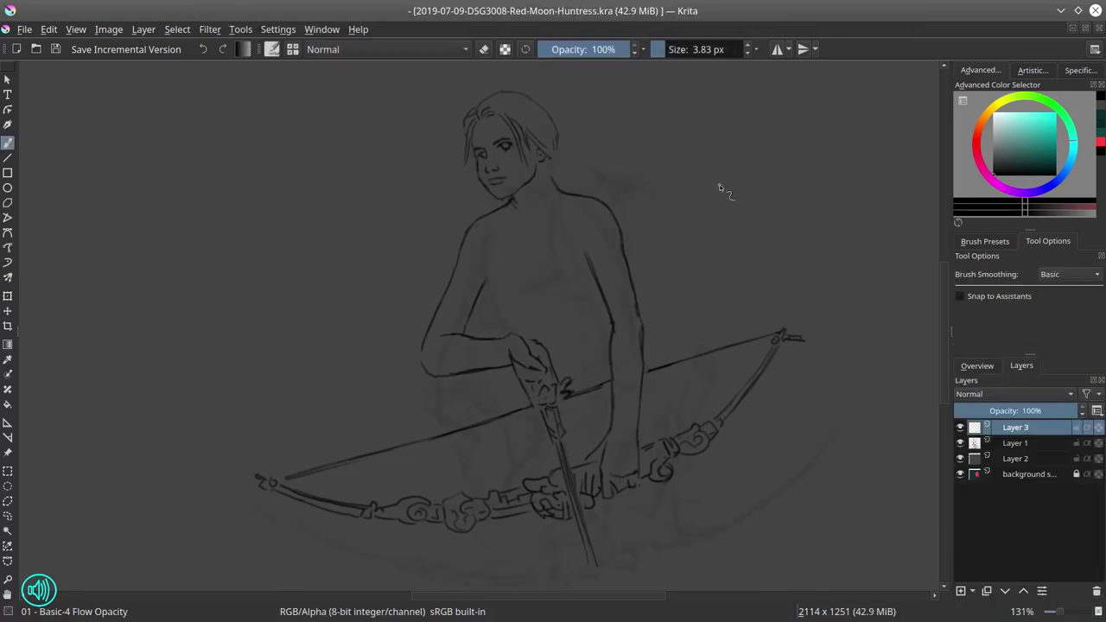
{"action": "left_click", "coordinate": [978, 242]}
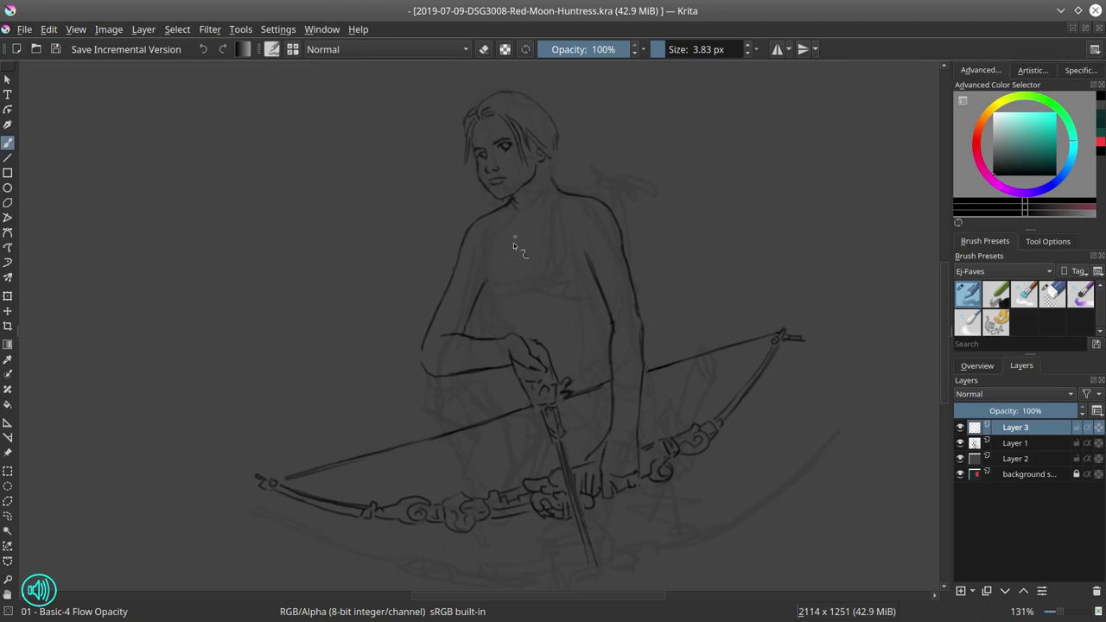
{"action": "mouse_move", "coordinate": [519, 299]}
{"action": "left_mouse_down"}
{"action": "mouse_move", "coordinate": [516, 279]}
{"action": "mouse_move", "coordinate": [482, 281]}
{"action": "left_mouse_up"}
{"action": "left_click_drag", "start_coordinate": [403, 261], "coordinate": [420, 353]}
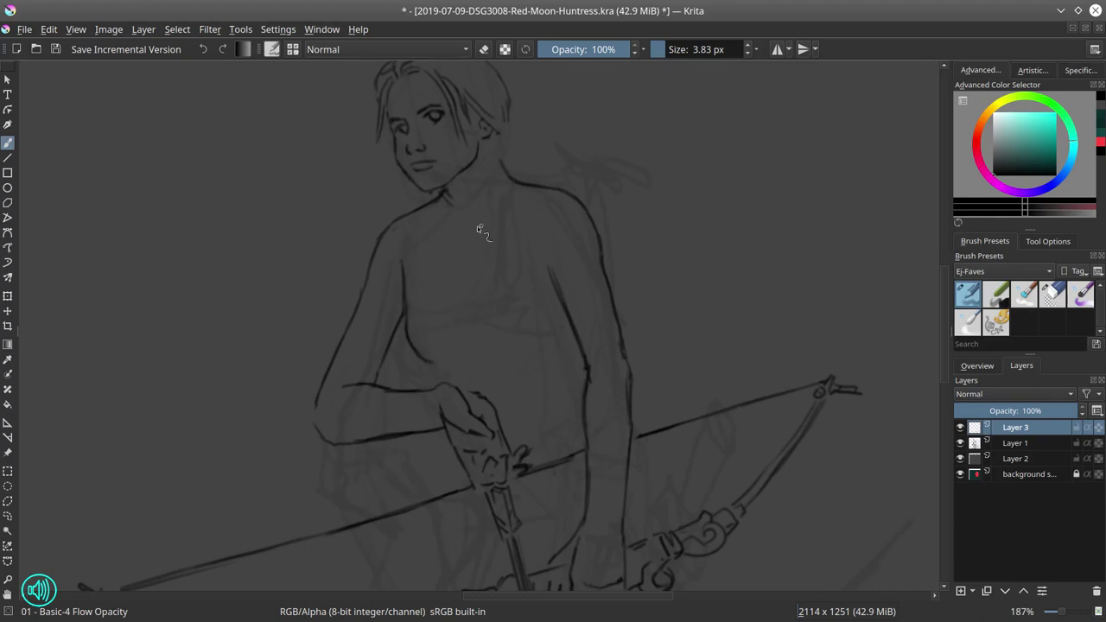
{"action": "left_click_drag", "start_coordinate": [405, 288], "coordinate": [459, 243]}
{"action": "mouse_move", "coordinate": [417, 279]}
{"action": "left_mouse_down"}
{"action": "mouse_move", "coordinate": [442, 308]}
{"action": "mouse_move", "coordinate": [455, 283]}
{"action": "left_mouse_up"}
{"action": "left_click_drag", "start_coordinate": [521, 333], "coordinate": [550, 320]}
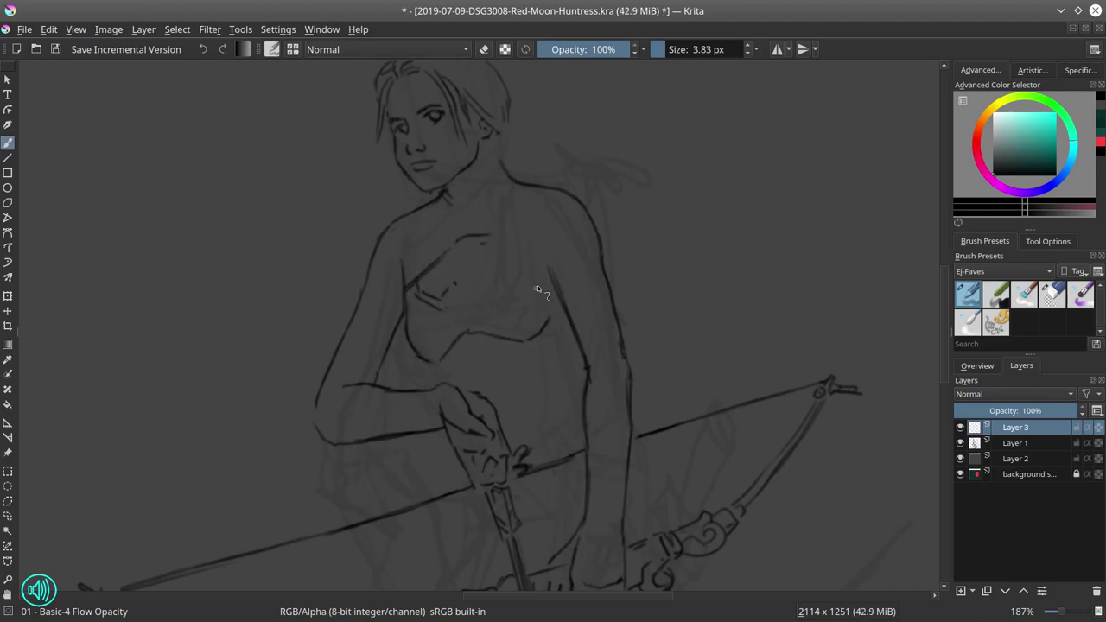
Step: Add lacing bands and small cutouts to the chest garment, plus a buckled strap over the shoulder
{"action": "left_click_drag", "start_coordinate": [440, 363], "coordinate": [451, 379]}
{"action": "left_click_drag", "start_coordinate": [456, 289], "coordinate": [446, 307]}
{"action": "left_click_drag", "start_coordinate": [426, 277], "coordinate": [438, 293]}
{"action": "mouse_move", "coordinate": [434, 268]}
{"action": "left_mouse_down"}
{"action": "mouse_move", "coordinate": [448, 284]}
{"action": "mouse_move", "coordinate": [460, 277]}
{"action": "left_mouse_up"}
{"action": "left_click_drag", "start_coordinate": [457, 284], "coordinate": [472, 264]}
{"action": "left_click_drag", "start_coordinate": [415, 310], "coordinate": [412, 329]}
{"action": "left_click_drag", "start_coordinate": [516, 263], "coordinate": [511, 280]}
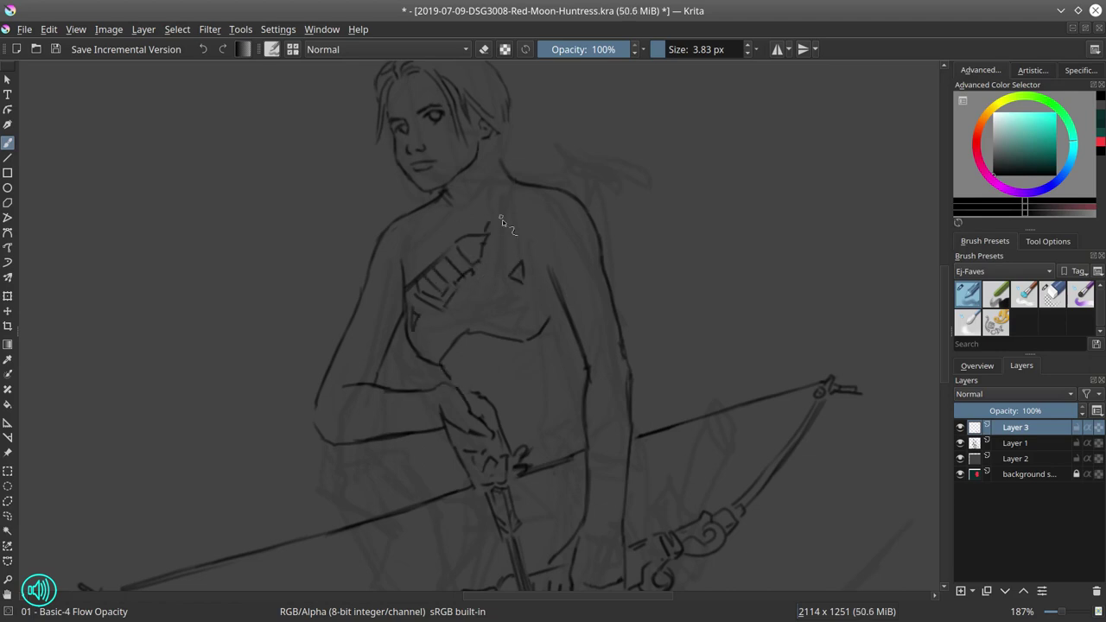
{"action": "mouse_move", "coordinate": [449, 316]}
{"action": "left_mouse_down"}
{"action": "mouse_move", "coordinate": [466, 336]}
{"action": "mouse_move", "coordinate": [564, 318]}
{"action": "left_mouse_up"}
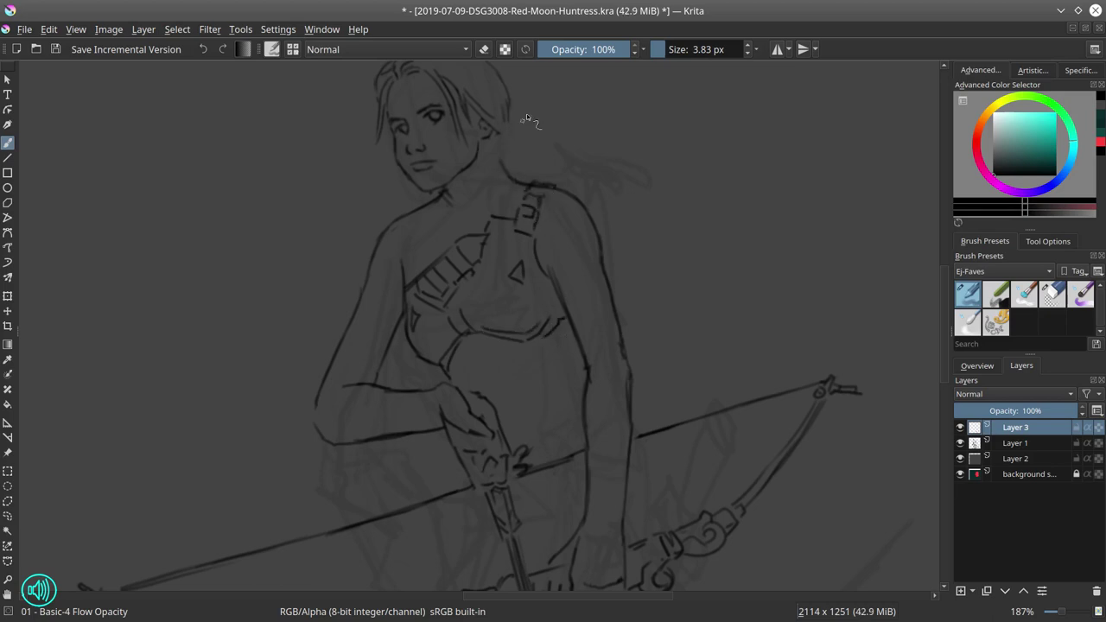
Step: Erase the neck line and parts of the garment and shoulder, and draw a hair tie behind the neck
{"action": "left_click", "coordinate": [1053, 294]}
{"action": "mouse_move", "coordinate": [499, 143]}
{"action": "left_mouse_down"}
{"action": "mouse_move", "coordinate": [499, 171]}
{"action": "mouse_move", "coordinate": [512, 178]}
{"action": "left_mouse_up"}
{"action": "left_click_drag", "start_coordinate": [491, 223], "coordinate": [476, 270]}
{"action": "left_click_drag", "start_coordinate": [443, 198], "coordinate": [423, 210]}
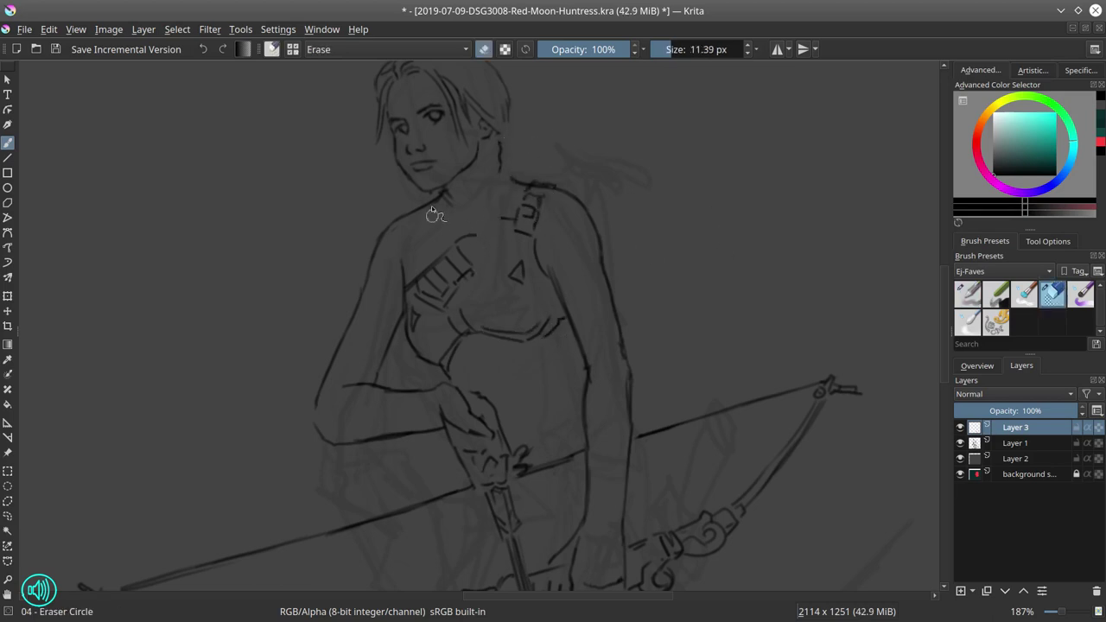
{"action": "left_click", "coordinate": [968, 295]}
{"action": "left_click_drag", "start_coordinate": [508, 141], "coordinate": [522, 149]}
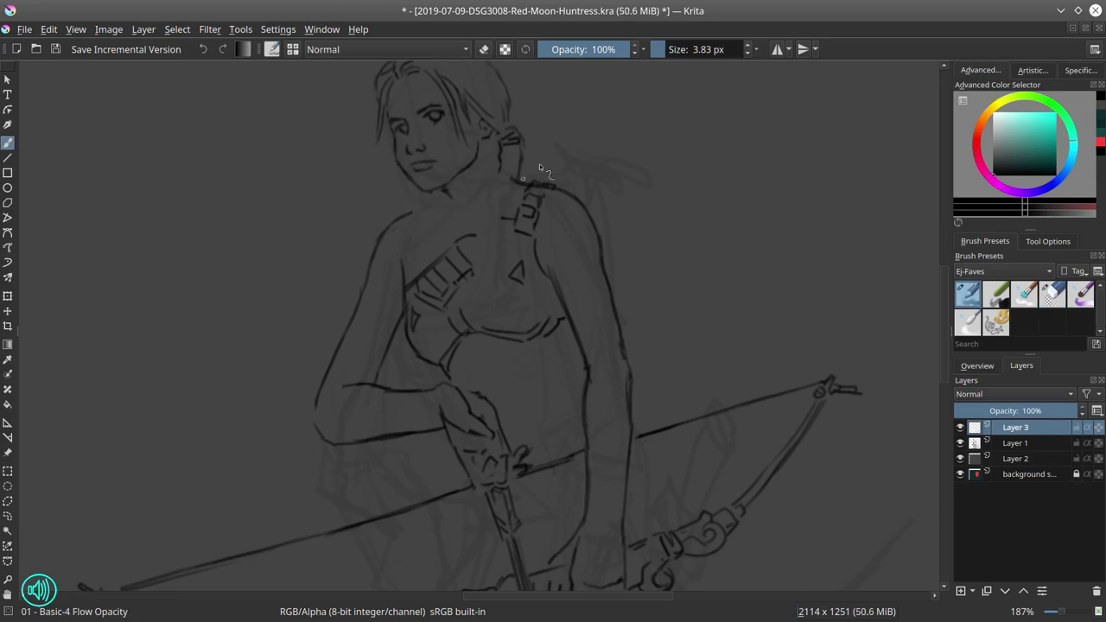
Step: Erase the shoulder strap lines and draw a long ponytail falling from the hair tie over the chest
{"action": "key", "text": "/"}
{"action": "left_click_drag", "start_coordinate": [518, 201], "coordinate": [522, 244]}
{"action": "key", "text": "/"}
{"action": "left_click_drag", "start_coordinate": [498, 169], "coordinate": [504, 220]}
{"action": "left_click_drag", "start_coordinate": [495, 173], "coordinate": [491, 216]}
{"action": "left_click", "coordinate": [1053, 295]}
{"action": "mouse_move", "coordinate": [522, 149]}
{"action": "left_mouse_down"}
{"action": "mouse_move", "coordinate": [527, 176]}
{"action": "mouse_move", "coordinate": [556, 190]}
{"action": "mouse_move", "coordinate": [514, 290]}
{"action": "mouse_move", "coordinate": [526, 285]}
{"action": "mouse_move", "coordinate": [548, 307]}
{"action": "mouse_move", "coordinate": [507, 243]}
{"action": "left_mouse_up"}
{"action": "left_click", "coordinate": [968, 294]}
{"action": "key", "text": "/"}
{"action": "key", "text": "/"}
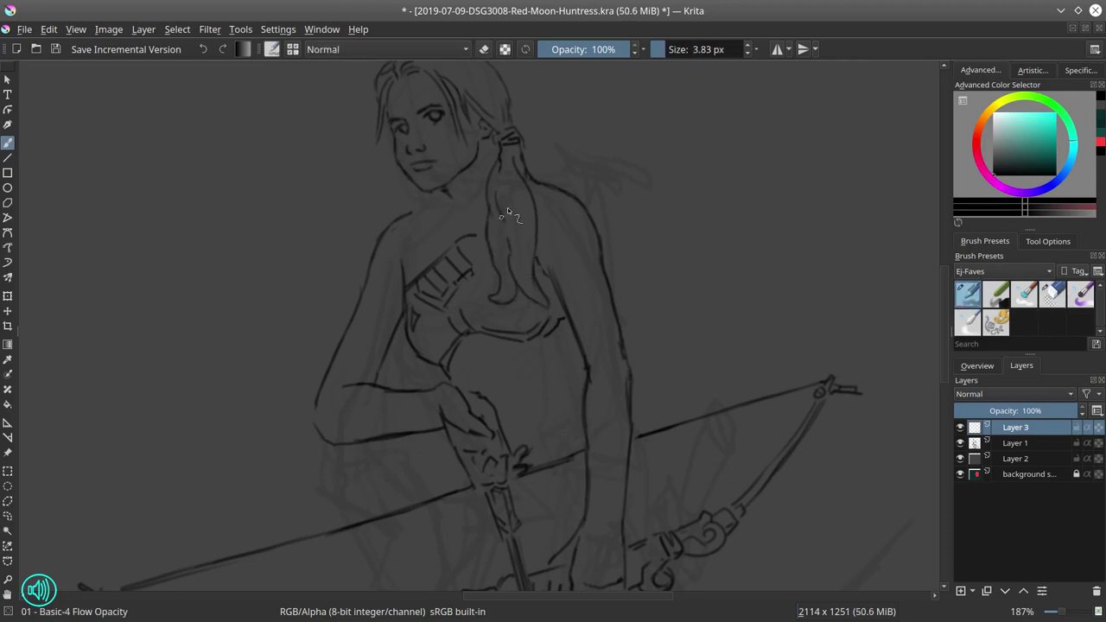
Step: Replace the laced chest details with a second hair tie below the chin and its ponytail over the chest
{"action": "left_click_drag", "start_coordinate": [432, 197], "coordinate": [438, 208]}
{"action": "key", "text": "/"}
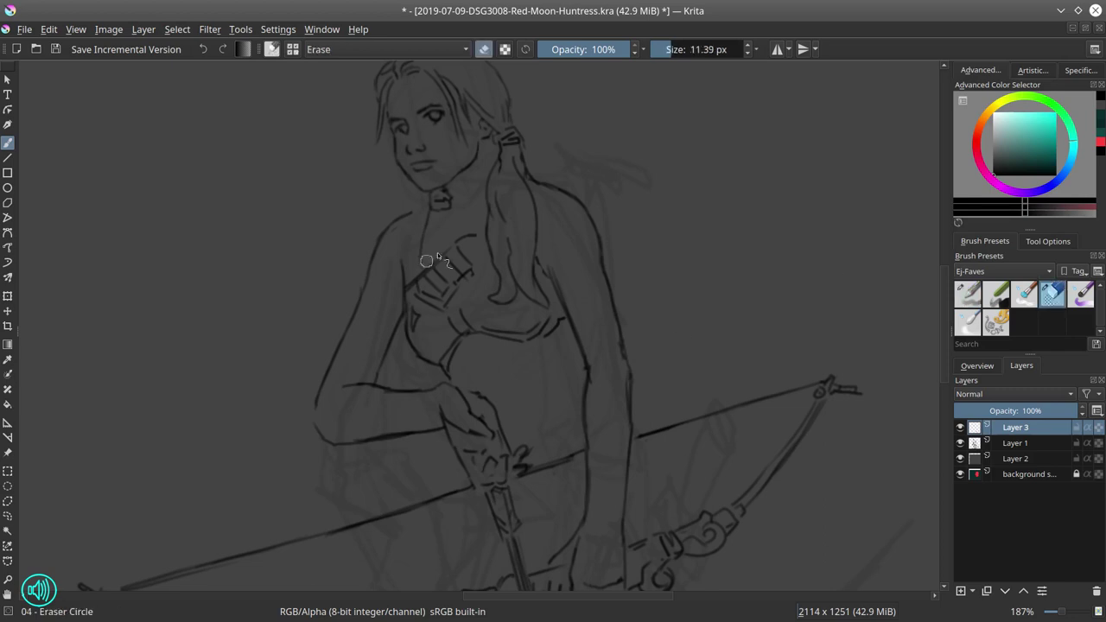
{"action": "left_click_drag", "start_coordinate": [464, 254], "coordinate": [432, 205]}
{"action": "key", "text": "/"}
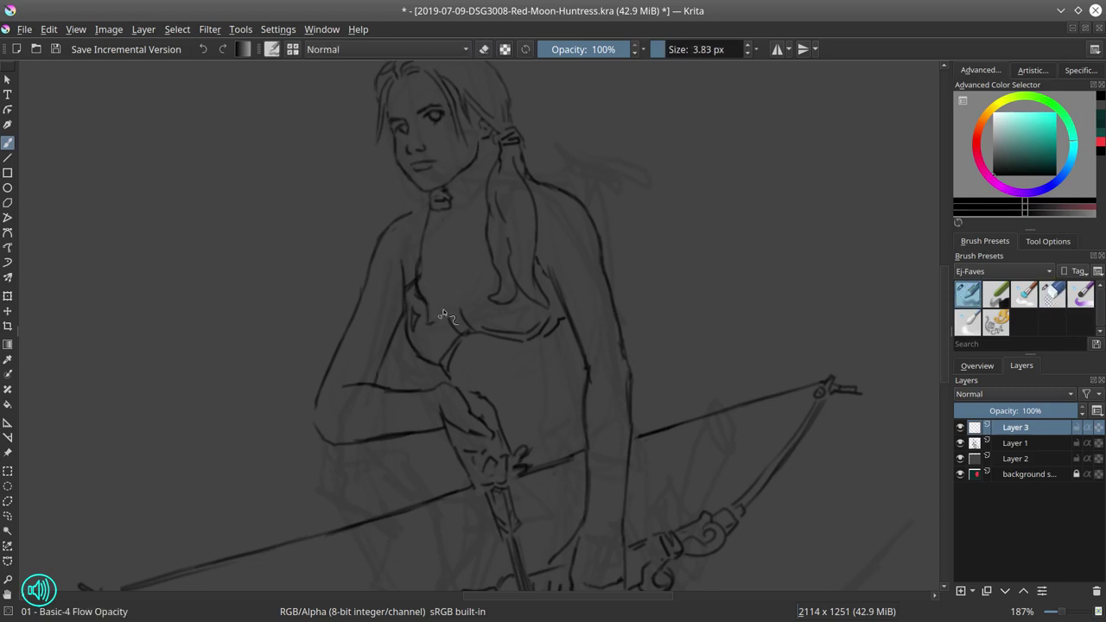
{"action": "left_click_drag", "start_coordinate": [435, 323], "coordinate": [446, 289]}
{"action": "mouse_move", "coordinate": [444, 294]}
{"action": "left_mouse_down"}
{"action": "mouse_move", "coordinate": [455, 318]}
{"action": "mouse_move", "coordinate": [450, 268]}
{"action": "left_mouse_up"}
{"action": "left_click_drag", "start_coordinate": [447, 211], "coordinate": [464, 296]}
{"action": "left_click_drag", "start_coordinate": [459, 245], "coordinate": [476, 254]}
Step: Erase the hair tie behind the neck, redraw it lower, and redraw the back contour of the head
{"action": "scroll", "coordinate": [547, 121], "scroll_direction": "up", "scroll_amount": 2}
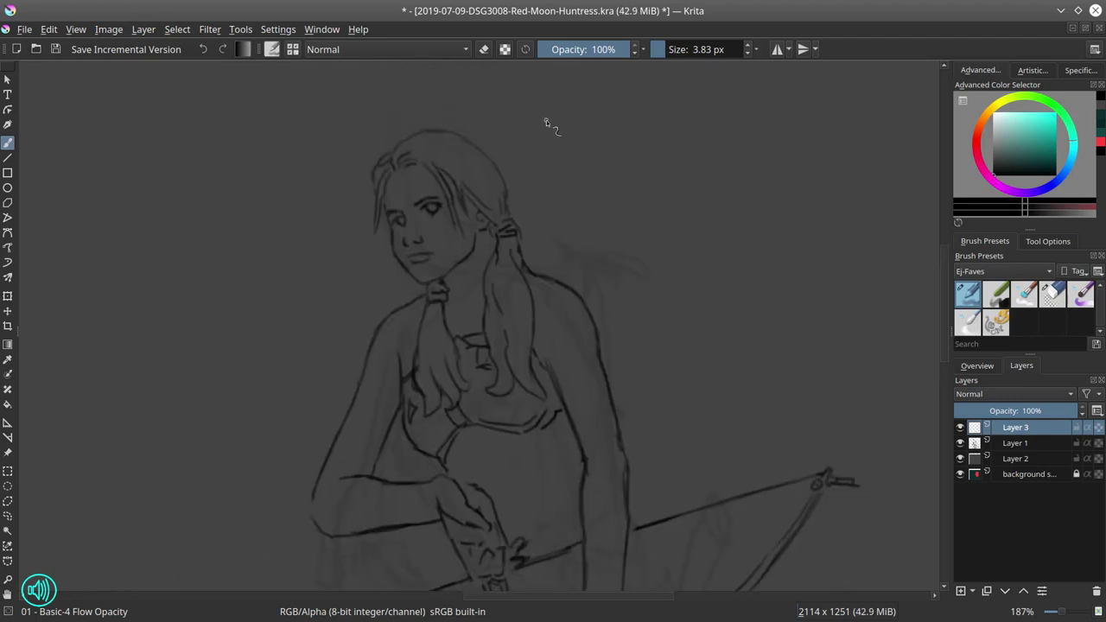
{"action": "key", "text": "/"}
{"action": "left_click_drag", "start_coordinate": [514, 224], "coordinate": [515, 265]}
{"action": "left_click", "coordinate": [968, 295]}
{"action": "left_click_drag", "start_coordinate": [492, 251], "coordinate": [524, 274]}
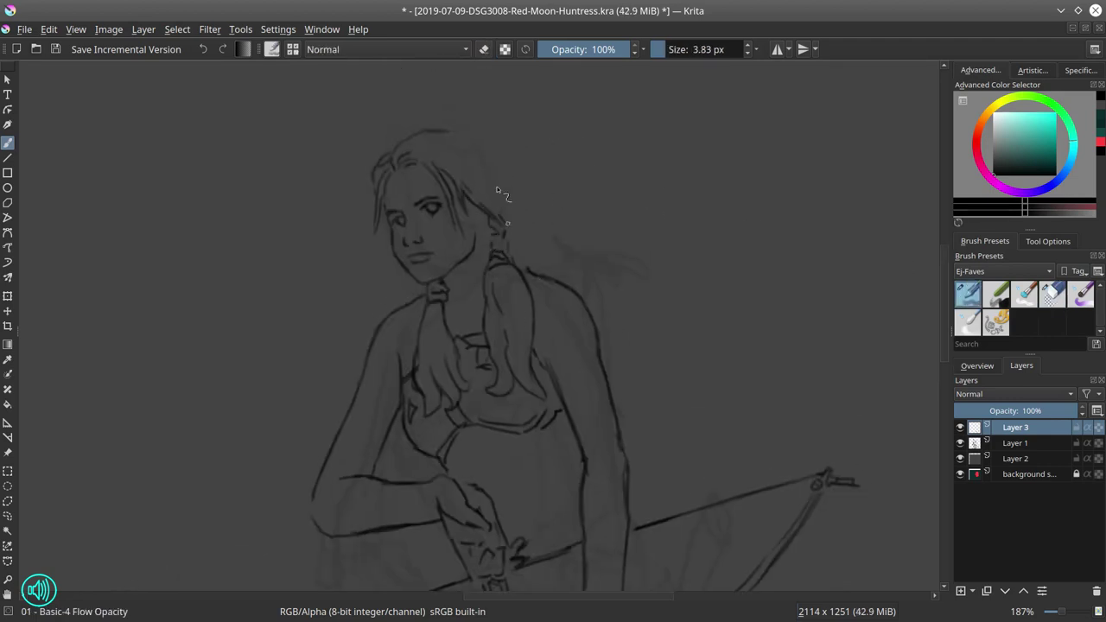
{"action": "mouse_move", "coordinate": [449, 131]}
{"action": "left_mouse_down"}
{"action": "mouse_move", "coordinate": [506, 205]}
{"action": "mouse_move", "coordinate": [515, 239]}
{"action": "left_mouse_up"}
{"action": "left_click_drag", "start_coordinate": [597, 283], "coordinate": [600, 177]}
{"action": "left_click_drag", "start_coordinate": [455, 334], "coordinate": [496, 321]}
{"action": "left_click_drag", "start_coordinate": [689, 248], "coordinate": [685, 223]}
{"action": "left_click_drag", "start_coordinate": [448, 356], "coordinate": [448, 461]}
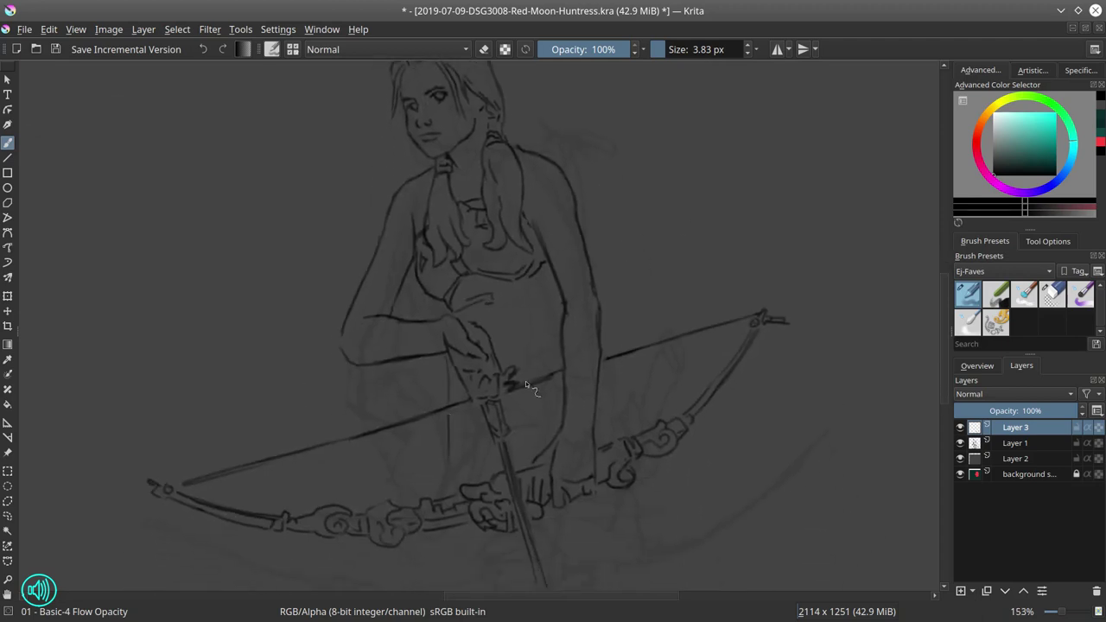
{"action": "key", "text": "ctrl+z"}
{"action": "key", "text": "ctrl+z"}
{"action": "key", "text": "ctrl+z"}
{"action": "key", "text": "ctrl+z"}
Step: Draw waist contours and long hanging cloth strips on both sides of the torso, and erase overlaps near the string hand
{"action": "left_click_drag", "start_coordinate": [543, 264], "coordinate": [547, 352]}
{"action": "left_click_drag", "start_coordinate": [429, 370], "coordinate": [418, 478]}
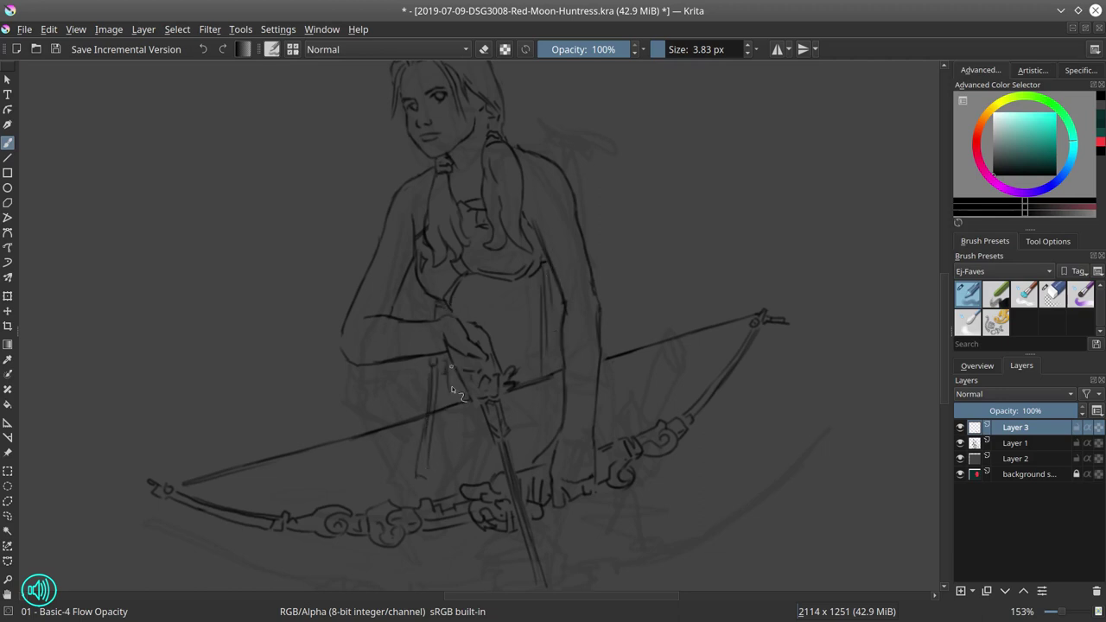
{"action": "left_click_drag", "start_coordinate": [537, 325], "coordinate": [536, 424]}
{"action": "left_click_drag", "start_coordinate": [604, 356], "coordinate": [620, 435]}
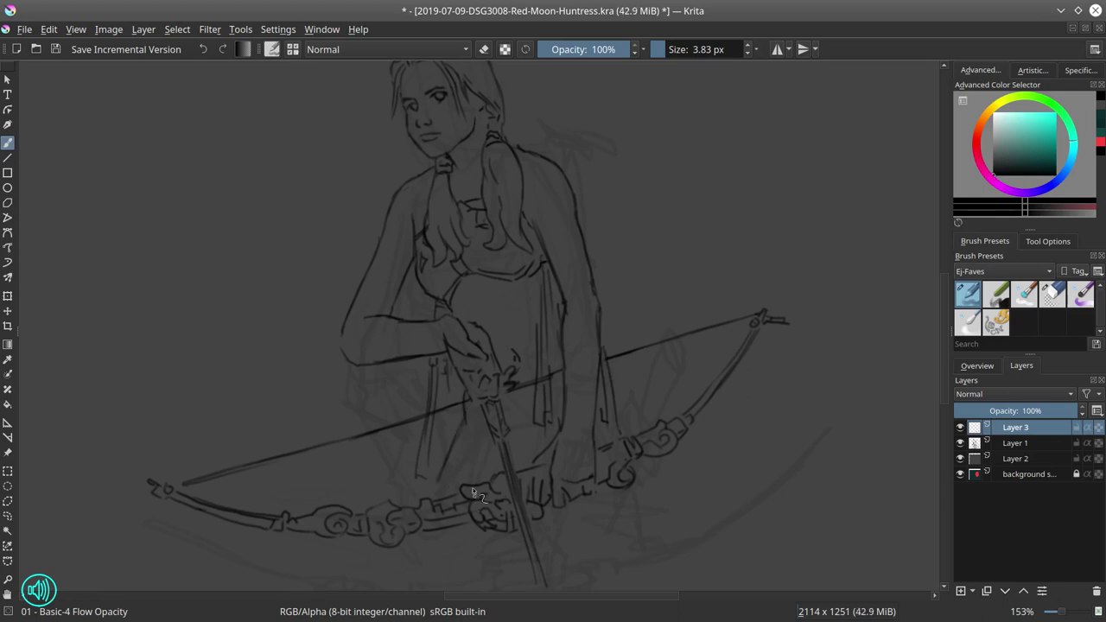
{"action": "left_click", "coordinate": [1053, 297]}
{"action": "left_click_drag", "start_coordinate": [466, 395], "coordinate": [460, 432]}
{"action": "scroll", "coordinate": [526, 370], "scroll_direction": "down", "scroll_amount": 2}
{"action": "left_click_drag", "start_coordinate": [524, 354], "coordinate": [536, 300]}
{"action": "left_click", "coordinate": [968, 295]}
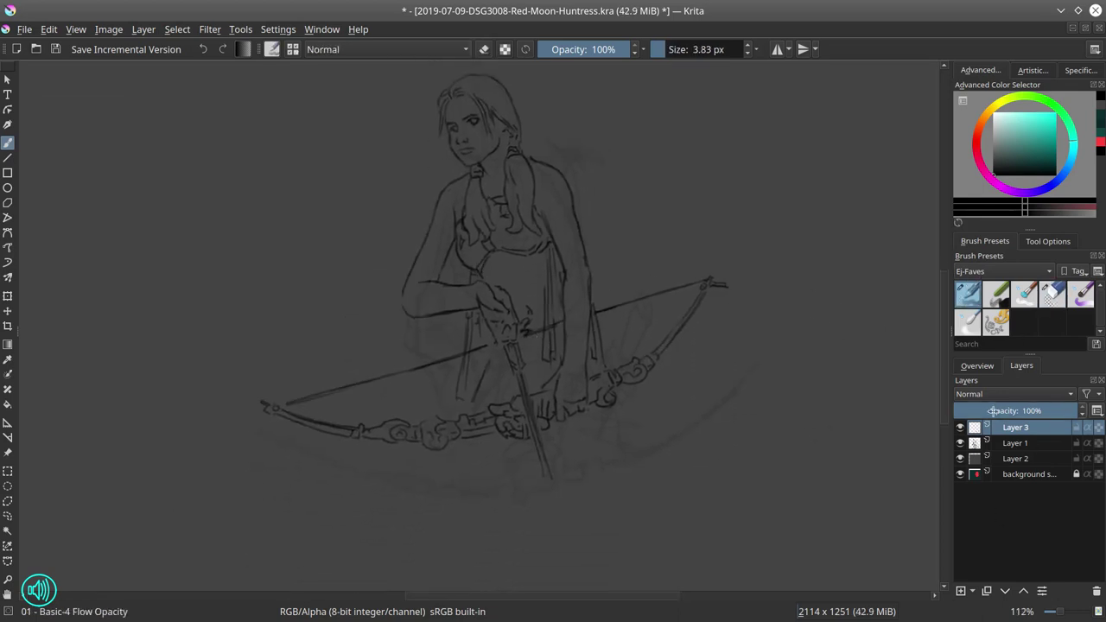
Step: Fade Layer 3, add a new layer above it, and hide Layer 1
{"action": "left_click", "coordinate": [993, 411]}
{"action": "left_click", "coordinate": [961, 592]}
{"action": "left_click", "coordinate": [961, 459]}
Step: Sketch construction lines for the torso side, waist, hips and upper legs on the new layer
{"action": "left_click_drag", "start_coordinate": [457, 211], "coordinate": [495, 317]}
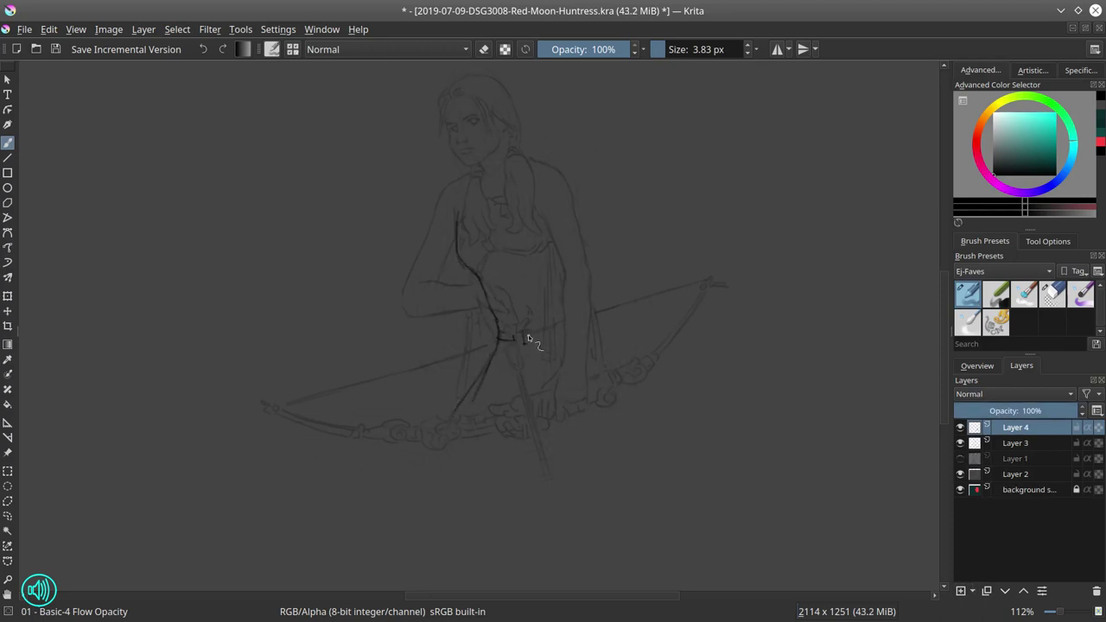
{"action": "left_click_drag", "start_coordinate": [601, 290], "coordinate": [620, 335]}
{"action": "left_click_drag", "start_coordinate": [609, 303], "coordinate": [625, 272]}
{"action": "left_click_drag", "start_coordinate": [528, 374], "coordinate": [534, 381]}
{"action": "left_click_drag", "start_coordinate": [442, 447], "coordinate": [434, 500]}
{"action": "left_click_drag", "start_coordinate": [450, 471], "coordinate": [446, 479]}
Step: Lower the opacity of Layer 4 and set Layer 3 back to 100% opacity
{"action": "left_click", "coordinate": [988, 409]}
{"action": "left_click", "coordinate": [1016, 443]}
{"action": "left_click_drag", "start_coordinate": [994, 411], "coordinate": [1079, 411]}
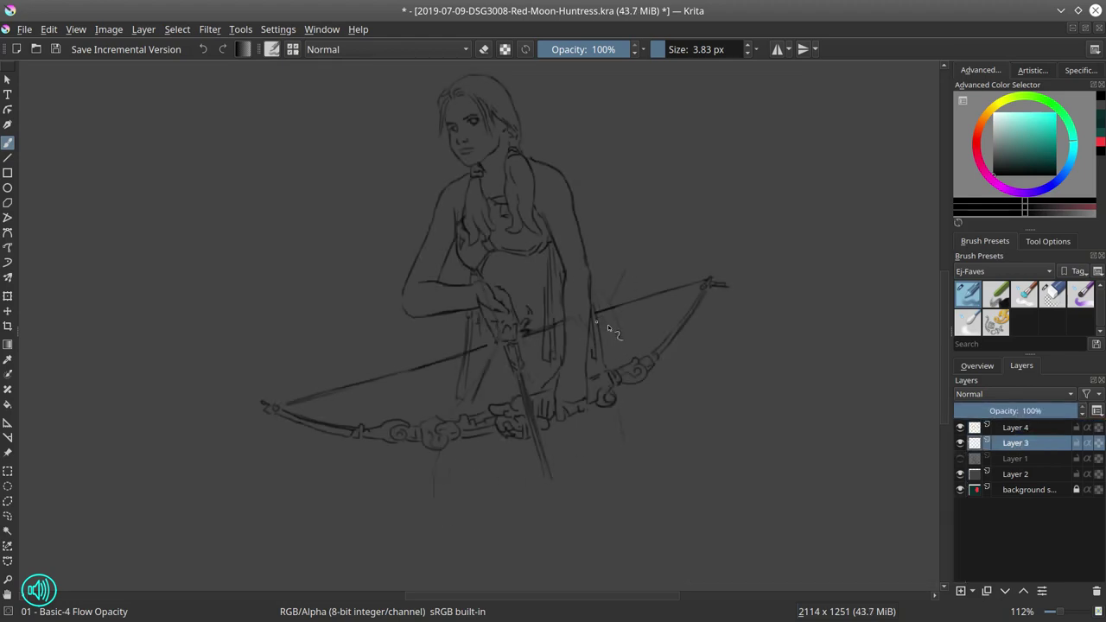
Step: Erase the cloth lines beside the lowered forearm and draw a dagger with a rounded pommel at the hip
{"action": "scroll", "coordinate": [598, 322], "scroll_direction": "up", "scroll_amount": 2}
{"action": "key", "text": "slash"}
{"action": "left_click_drag", "start_coordinate": [616, 337], "coordinate": [624, 380]}
{"action": "left_click", "coordinate": [965, 299]}
{"action": "mouse_move", "coordinate": [618, 307]}
{"action": "left_mouse_down"}
{"action": "mouse_move", "coordinate": [637, 371]}
{"action": "mouse_move", "coordinate": [650, 303]}
{"action": "mouse_move", "coordinate": [670, 294]}
{"action": "mouse_move", "coordinate": [626, 365]}
{"action": "left_mouse_up"}
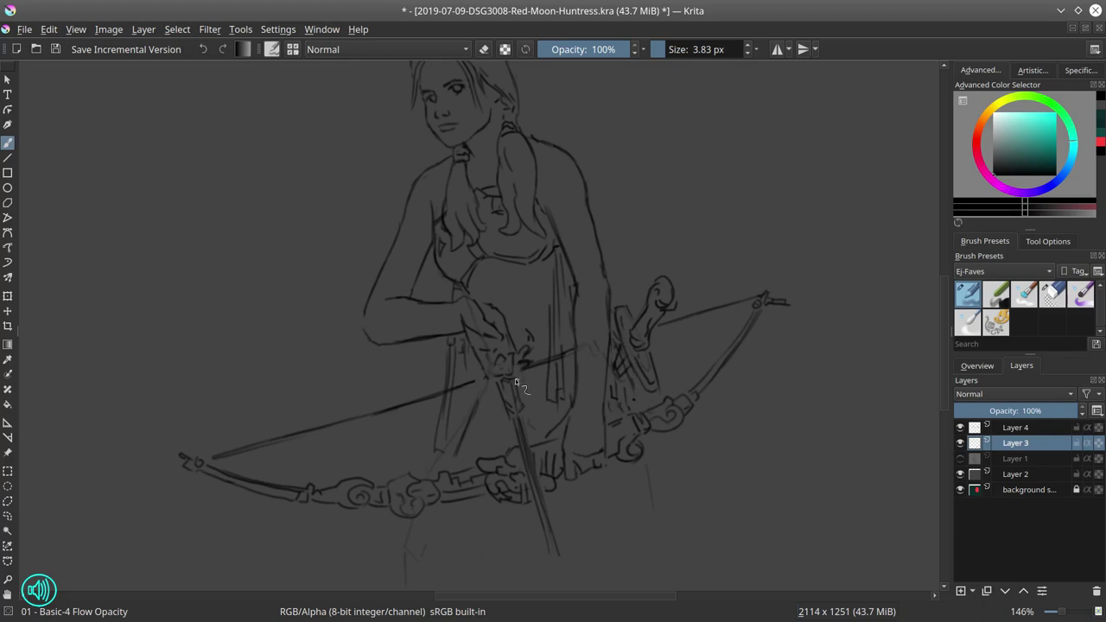
Step: Add short detail lines around the arrow and hip on Layer 3, and hide Layer 2 to reveal the moon background
{"action": "left_click_drag", "start_coordinate": [529, 377], "coordinate": [543, 399]}
{"action": "left_click_drag", "start_coordinate": [466, 430], "coordinate": [483, 441]}
{"action": "left_click_drag", "start_coordinate": [454, 420], "coordinate": [452, 452]}
{"action": "scroll", "coordinate": [606, 350], "scroll_direction": "down", "scroll_amount": 3}
{"action": "left_click", "coordinate": [960, 474]}
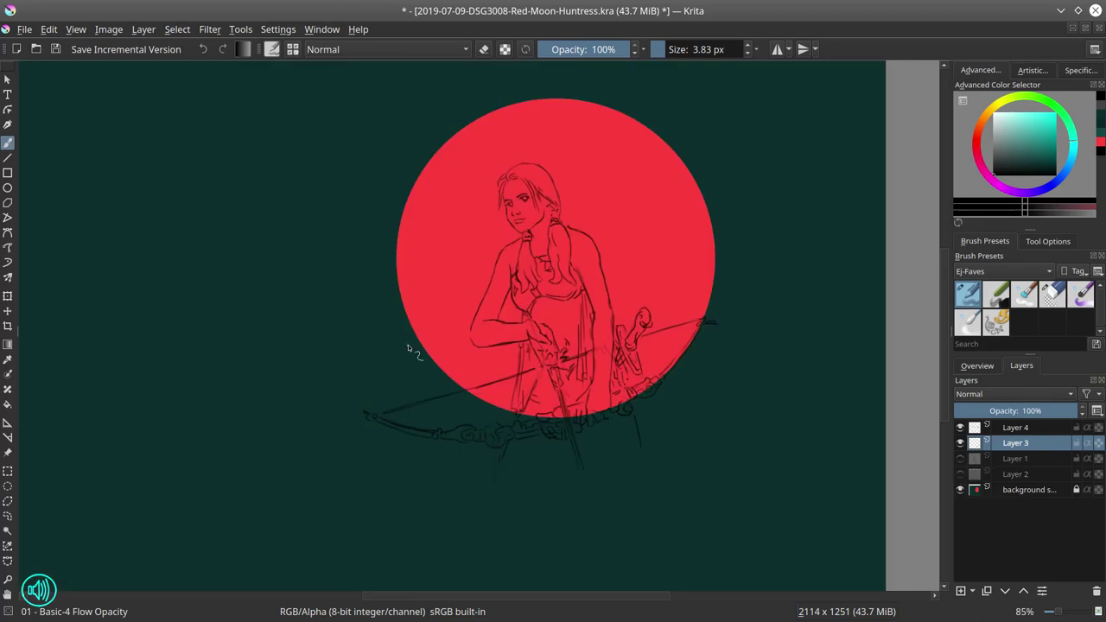
Step: Delete Layer 4 and Layer 1, leaving Layer 3 active
{"action": "left_click", "coordinate": [1020, 429]}
{"action": "left_click", "coordinate": [1029, 460], "text": "ctrl"}
{"action": "left_click", "coordinate": [1097, 592]}
{"action": "left_click", "coordinate": [1034, 428]}
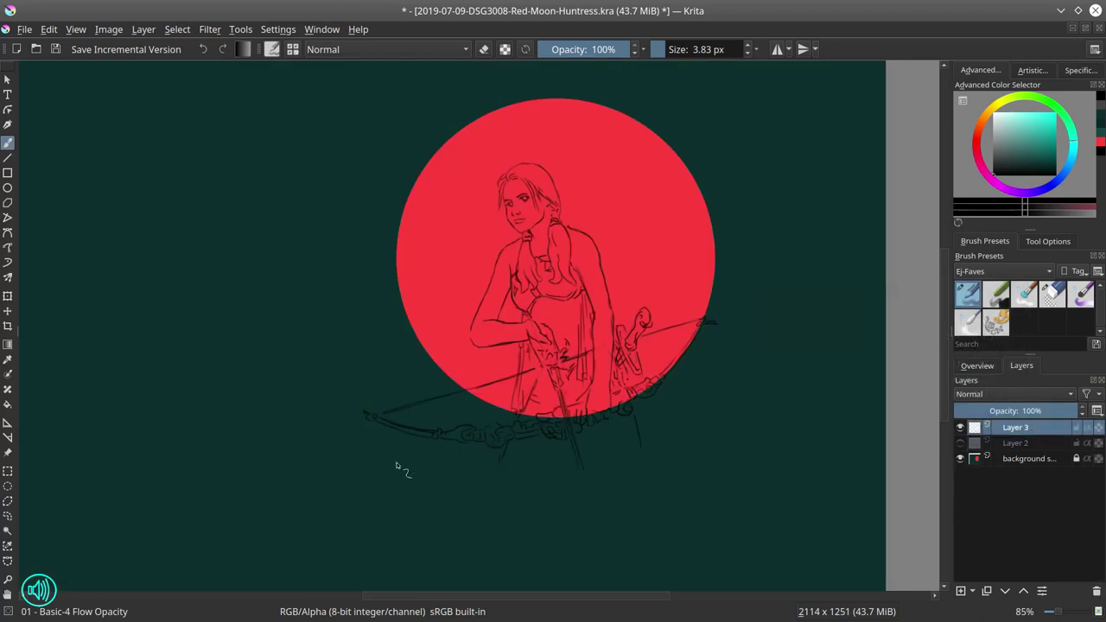
Step: Move the Layer 3 line art up and slightly left so the figure sits higher over the moon
{"action": "left_click", "coordinate": [7, 296]}
{"action": "left_click", "coordinate": [8, 311]}
{"action": "mouse_move", "coordinate": [653, 406]}
{"action": "left_mouse_down"}
{"action": "mouse_move", "coordinate": [637, 365]}
{"action": "mouse_move", "coordinate": [641, 375]}
{"action": "left_mouse_up"}
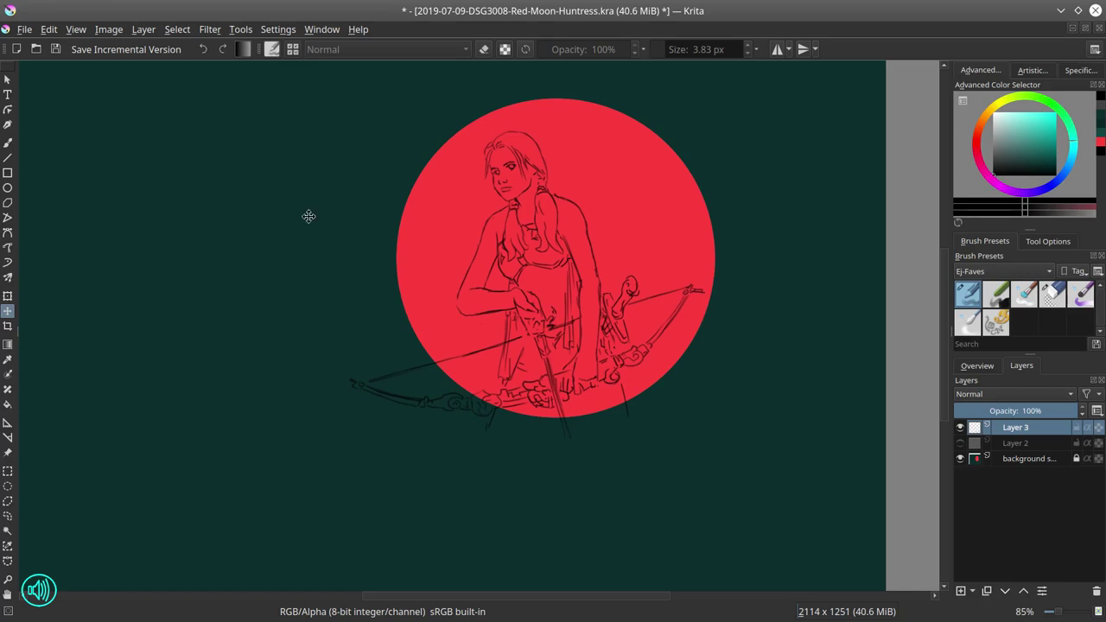
Step: Crop the canvas closely around the moon and the huntress to 873 x 755 px
{"action": "left_click", "coordinate": [8, 326]}
{"action": "left_click_drag", "start_coordinate": [304, 72], "coordinate": [730, 444]}
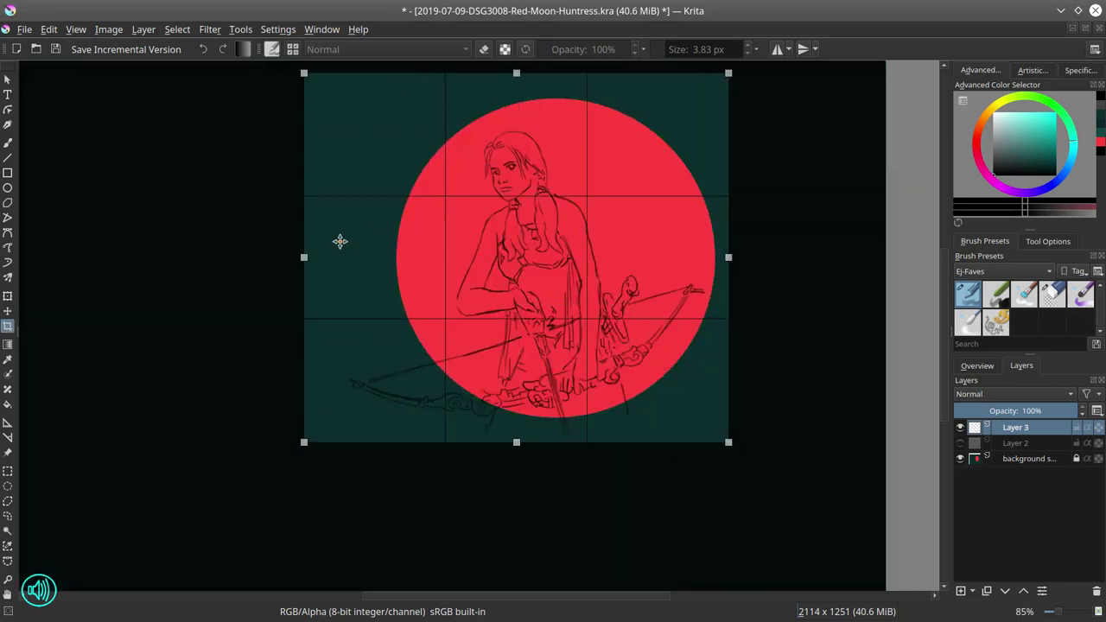
{"action": "left_click_drag", "start_coordinate": [729, 256], "coordinate": [731, 258]}
{"action": "key", "text": "Return"}
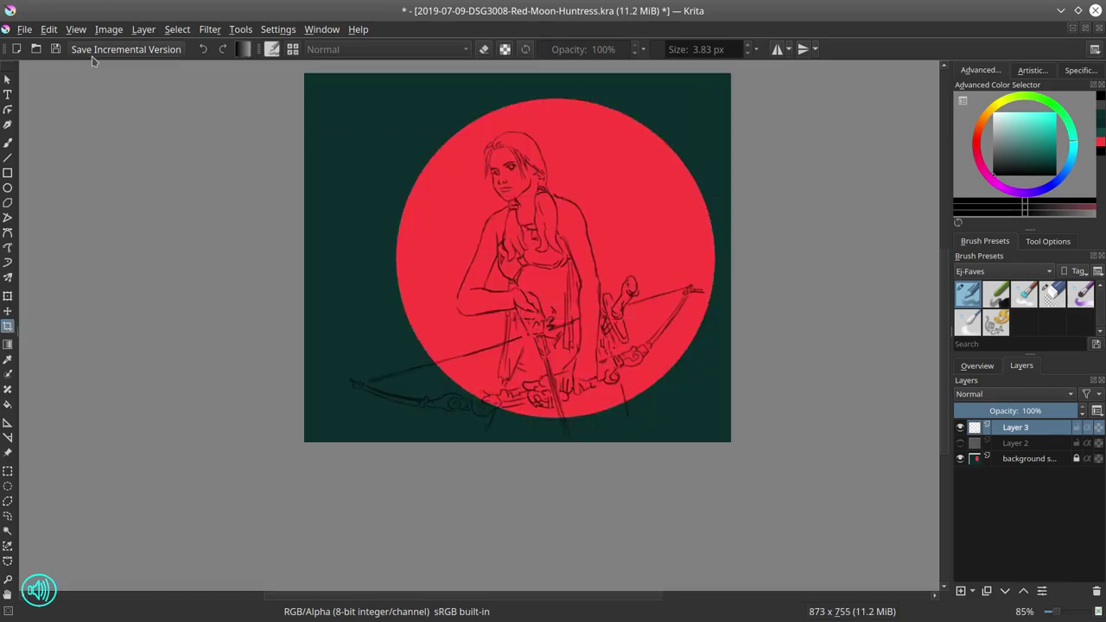
Step: Try to resize the canvas to a width of 870 px with a rounded height
{"action": "left_click", "coordinate": [109, 29]}
{"action": "left_click", "coordinate": [147, 268]}
{"action": "type", "text": "870"}
{"action": "key", "text": "Tab"}
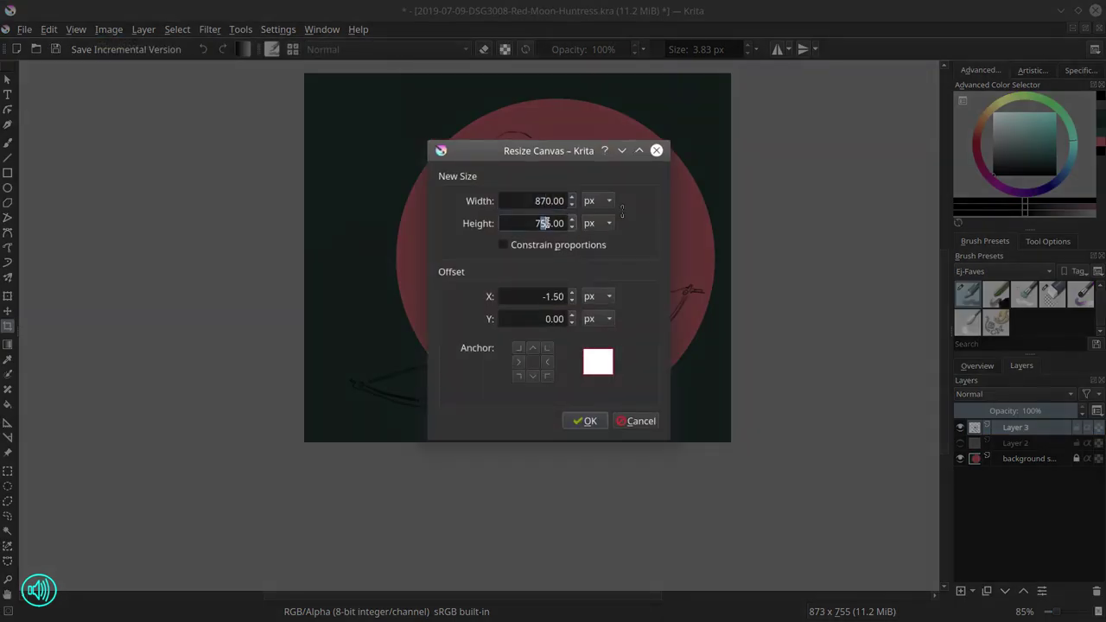
{"action": "left_click_drag", "start_coordinate": [559, 151], "coordinate": [876, 169]}
{"action": "left_click", "coordinate": [850, 395]}
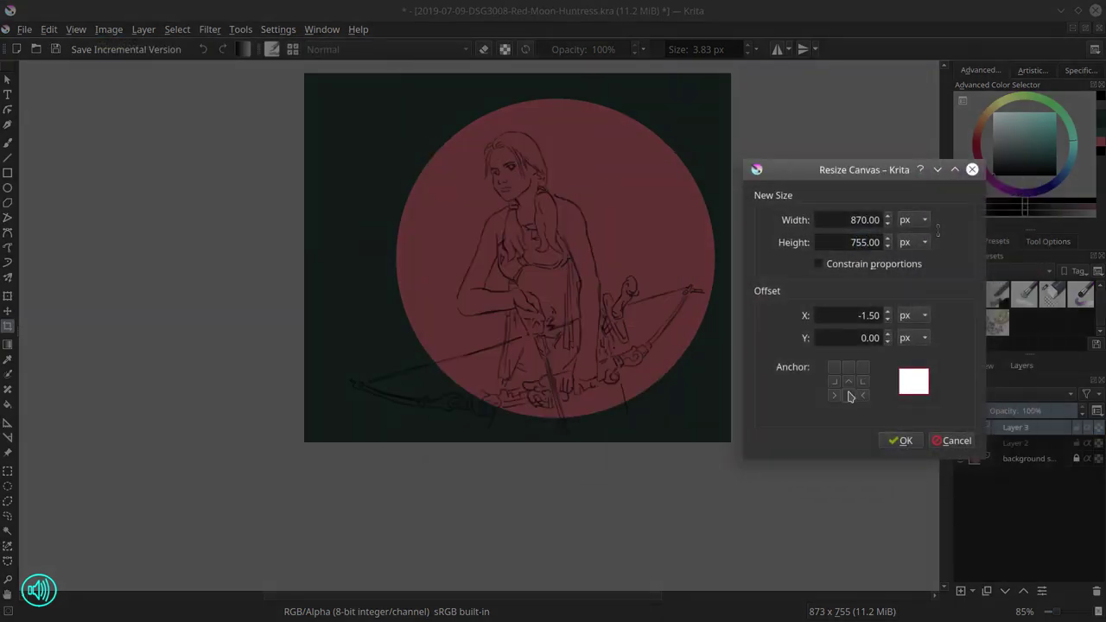
{"action": "left_click_drag", "start_coordinate": [868, 243], "coordinate": [857, 242]}
{"action": "type", "text": "00"}
{"action": "left_click", "coordinate": [897, 438]}
{"action": "key", "text": "ctrl+z"}
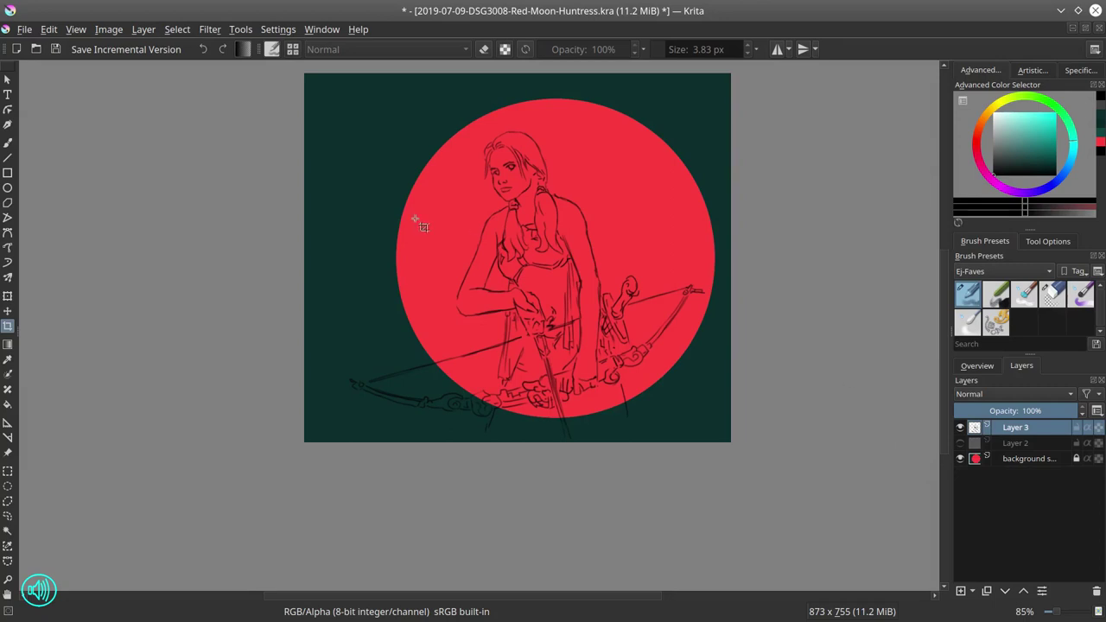
Step: Crop the canvas tighter above and below the moon, and resize it to 870 x 670 px
{"action": "left_click_drag", "start_coordinate": [291, 90], "coordinate": [800, 425]}
{"action": "key", "text": "Return"}
{"action": "left_click", "coordinate": [109, 30]}
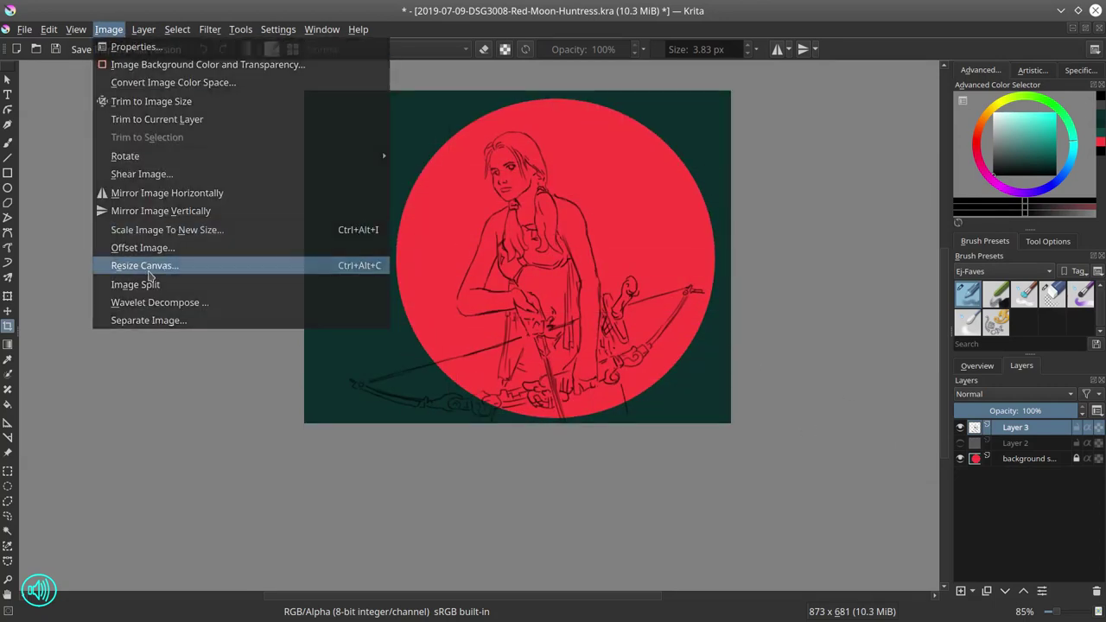
{"action": "left_click", "coordinate": [147, 223]}
{"action": "double_click", "coordinate": [540, 223]}
{"action": "type", "text": "670"}
{"action": "left_click", "coordinate": [553, 200]}
{"action": "key", "text": "BackSpace"}
{"action": "type", "text": "0"}
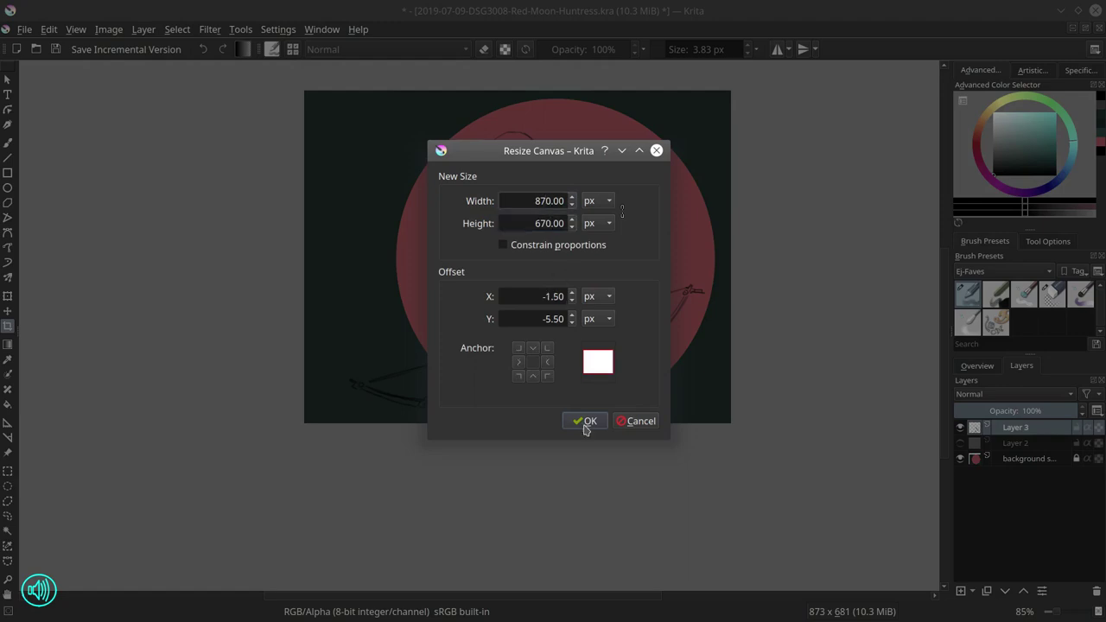
{"action": "left_click", "coordinate": [585, 421]}
Step: Scale the background layer down slightly so the moon has more margin inside the canvas
{"action": "left_click", "coordinate": [8, 296]}
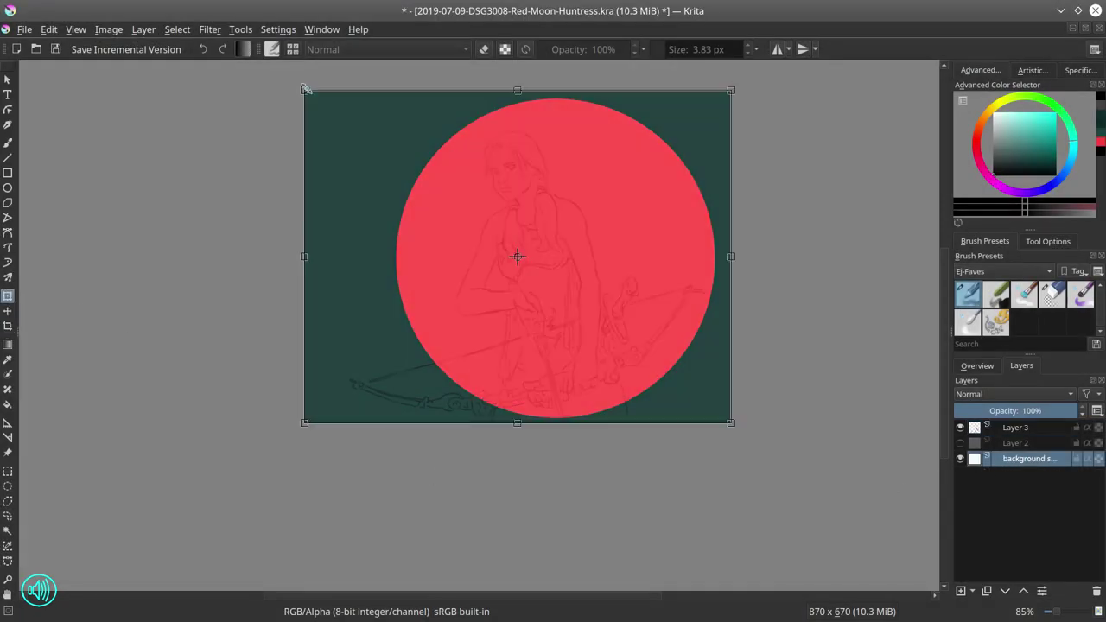
{"action": "left_click_drag", "start_coordinate": [306, 92], "coordinate": [309, 94]}
{"action": "left_click_drag", "start_coordinate": [731, 421], "coordinate": [720, 410]}
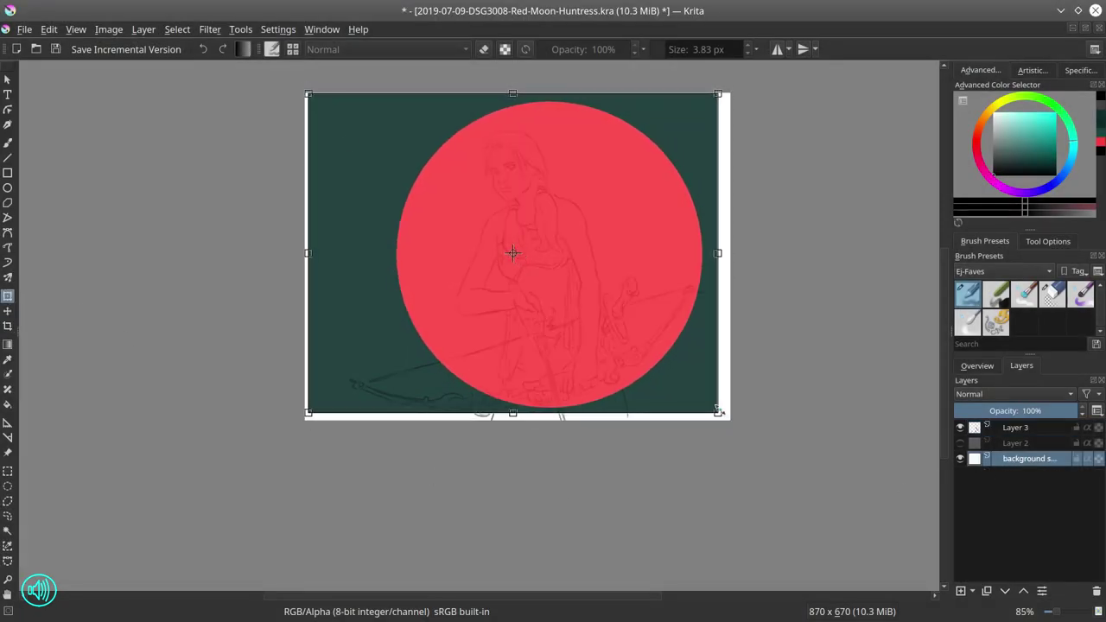
{"action": "key", "text": "Return"}
Step: Add a new layer beneath the background and fill it with the dark green sampled from the backdrop
{"action": "left_click", "coordinate": [963, 593]}
{"action": "left_click", "coordinate": [1005, 591]}
{"action": "left_click", "coordinate": [8, 360]}
{"action": "left_click", "coordinate": [337, 354]}
{"action": "left_click", "coordinate": [8, 404]}
{"action": "left_click", "coordinate": [368, 294]}
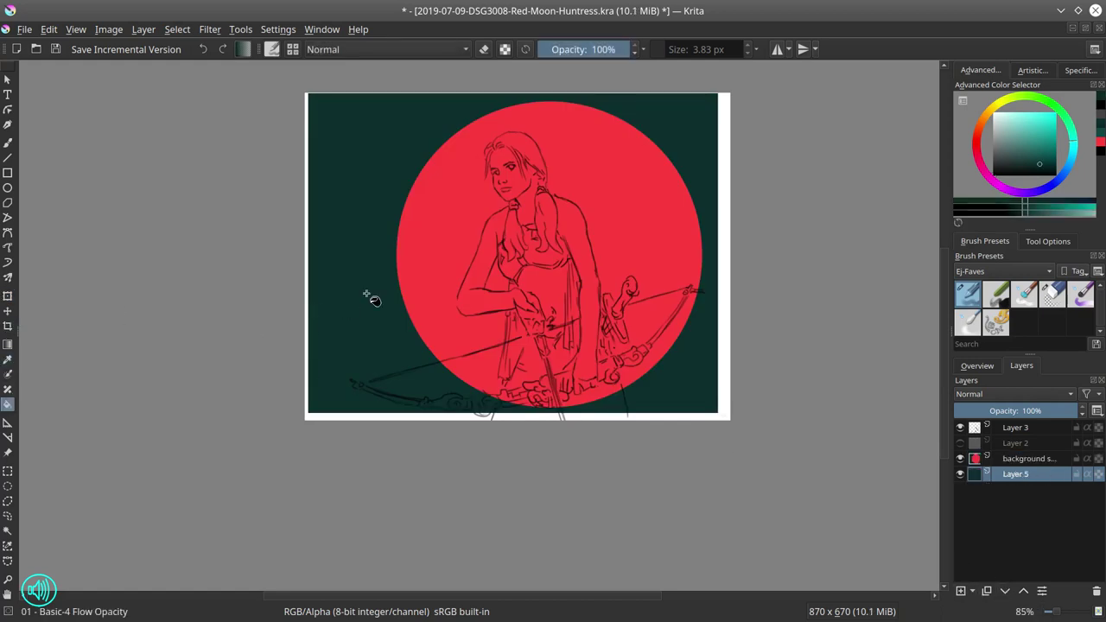
Step: Hide the line art layer and select the blank border of the background layer by contiguous area
{"action": "left_click", "coordinate": [961, 459]}
{"action": "left_click", "coordinate": [960, 460]}
{"action": "left_click", "coordinate": [961, 428]}
{"action": "left_click", "coordinate": [1029, 459]}
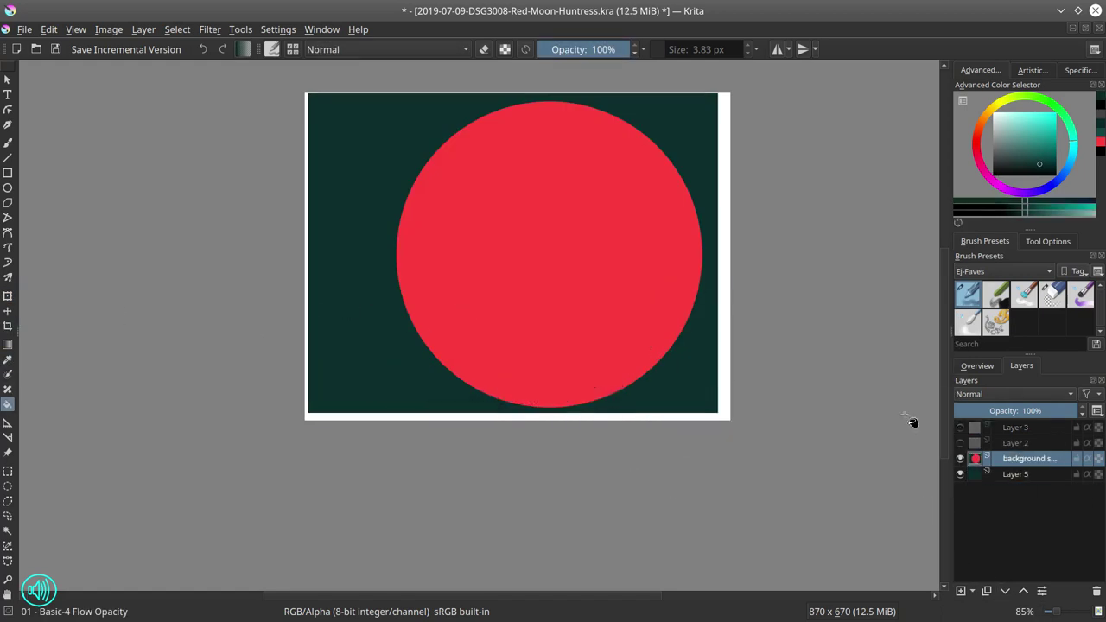
{"action": "left_click", "coordinate": [724, 377]}
{"action": "key", "text": "ctrl+z"}
{"action": "left_click", "coordinate": [7, 532]}
{"action": "left_click", "coordinate": [726, 358]}
Step: Grow the border selection slightly, fill it with the dark green, and deselect
{"action": "left_click", "coordinate": [177, 29]}
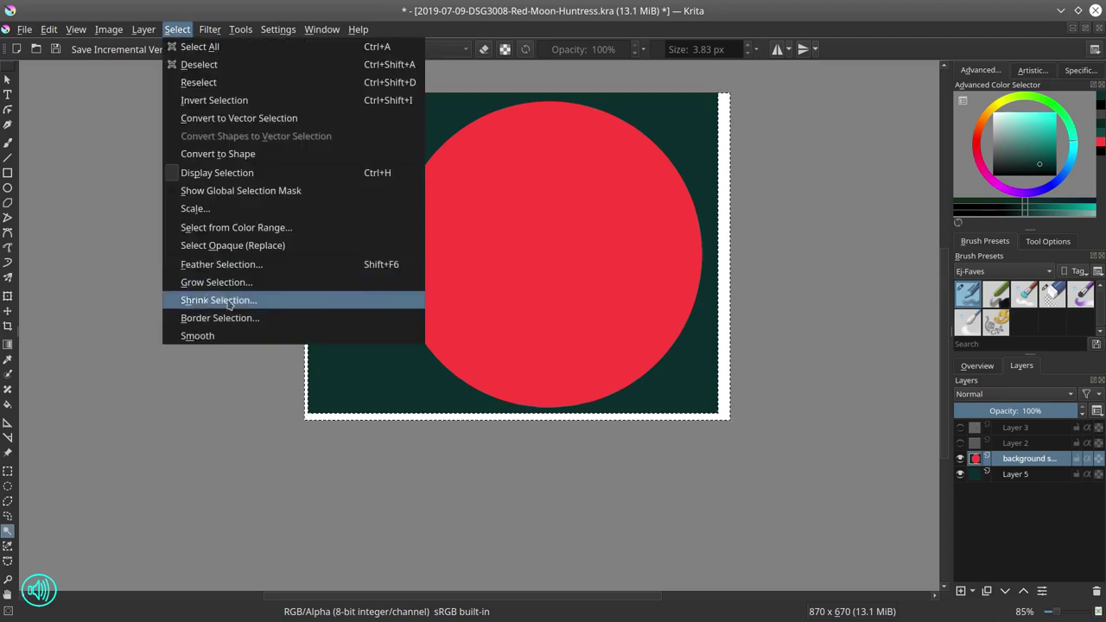
{"action": "left_click", "coordinate": [260, 299]}
{"action": "left_click", "coordinate": [595, 319]}
{"action": "left_click", "coordinate": [8, 405]}
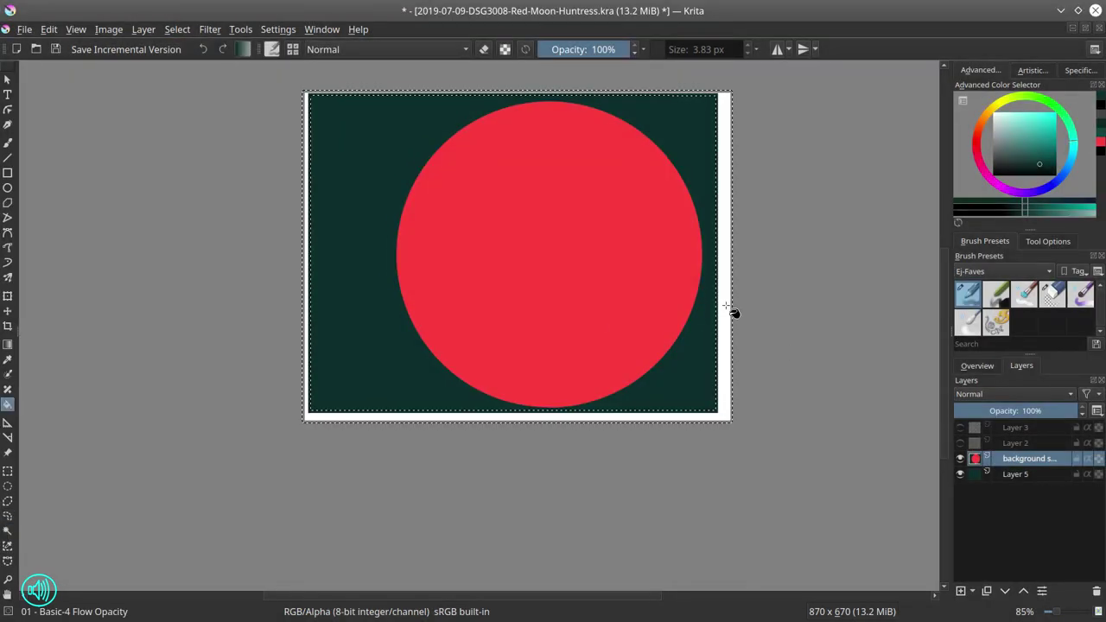
{"action": "left_click", "coordinate": [727, 307]}
{"action": "left_click", "coordinate": [177, 29]}
{"action": "left_click", "coordinate": [194, 64]}
Step: Merge the background layer down onto Layer 5 and show Layer 3 again
{"action": "right_click", "coordinate": [1024, 459]}
{"action": "left_click", "coordinate": [959, 253]}
{"action": "left_click", "coordinate": [961, 444]}
{"action": "left_click", "coordinate": [960, 444]}
{"action": "left_click", "coordinate": [961, 428]}
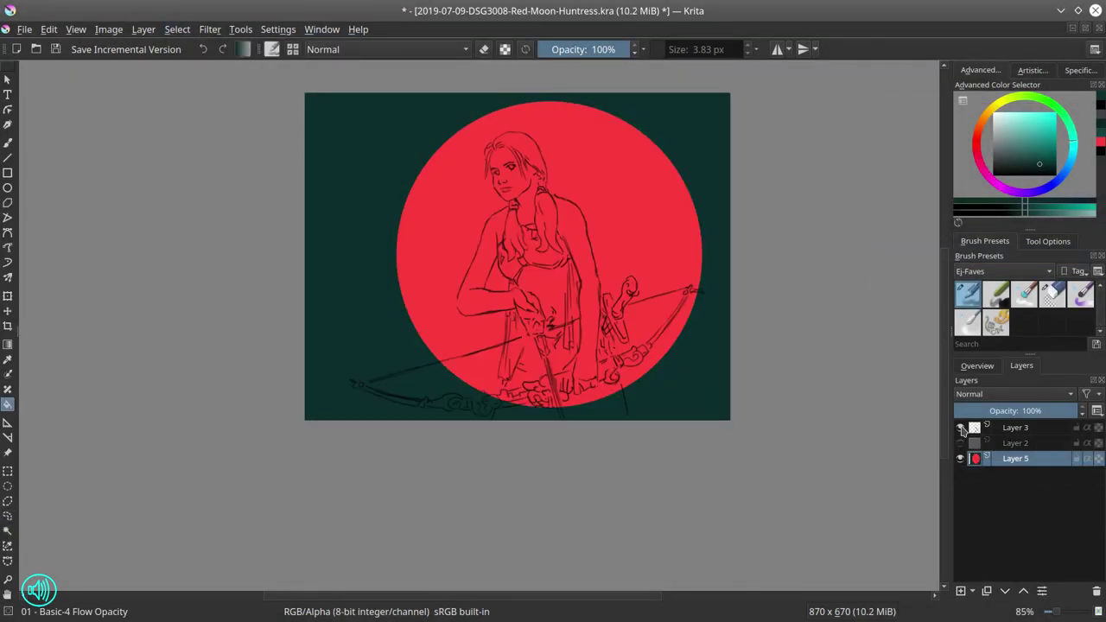
Step: Save the cropped illustration
{"action": "left_click", "coordinate": [24, 29]}
{"action": "left_click", "coordinate": [39, 98]}
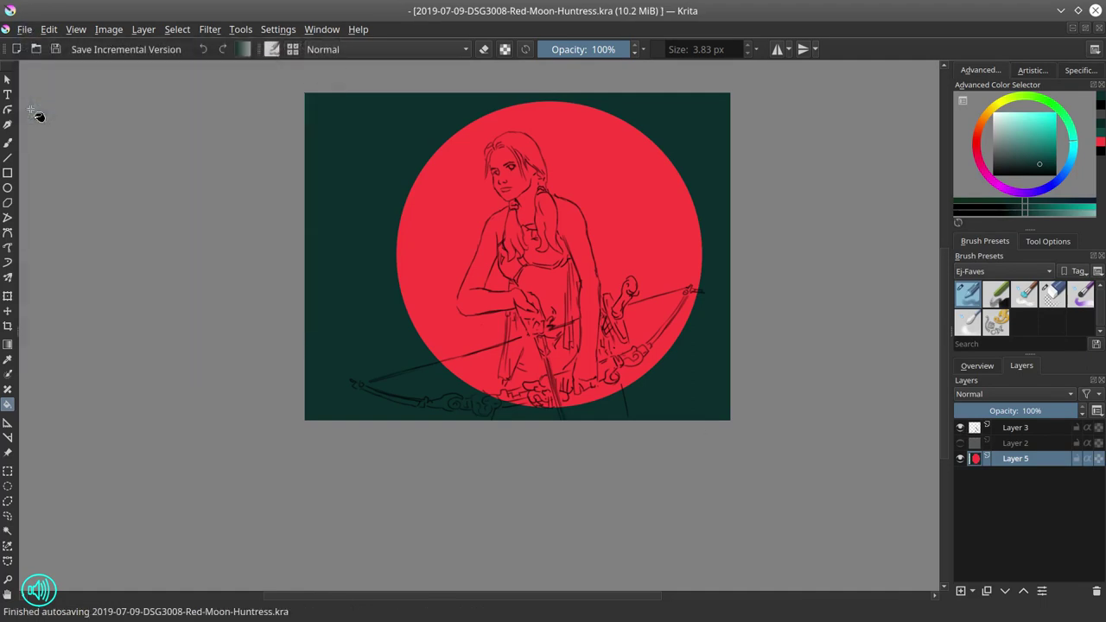
{"action": "mouse_move", "coordinate": [714, 7]}
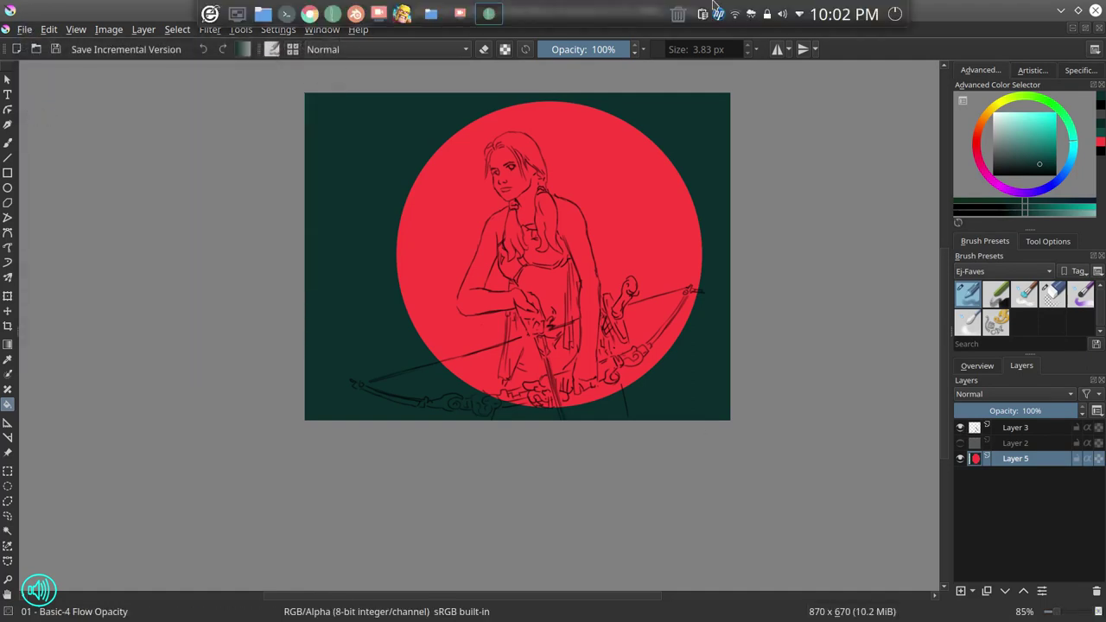
Step: Shift the Layer 3 line art slightly up and to the right over the moon
{"action": "left_click", "coordinate": [1015, 428]}
{"action": "key", "text": "t"}
{"action": "mouse_move", "coordinate": [571, 317]}
{"action": "left_mouse_down"}
{"action": "mouse_move", "coordinate": [564, 303]}
{"action": "mouse_move", "coordinate": [576, 304]}
{"action": "left_mouse_up"}
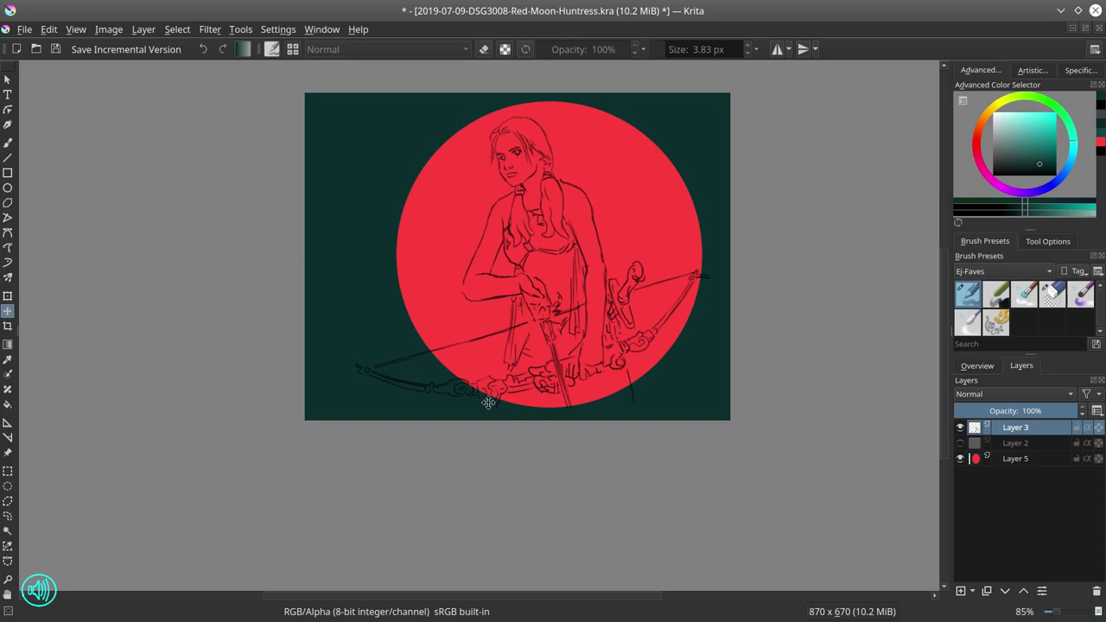
Step: Delete the hidden Layer 2 and save the file
{"action": "left_click", "coordinate": [1020, 444]}
{"action": "left_click", "coordinate": [1097, 591]}
{"action": "left_click", "coordinate": [58, 51]}
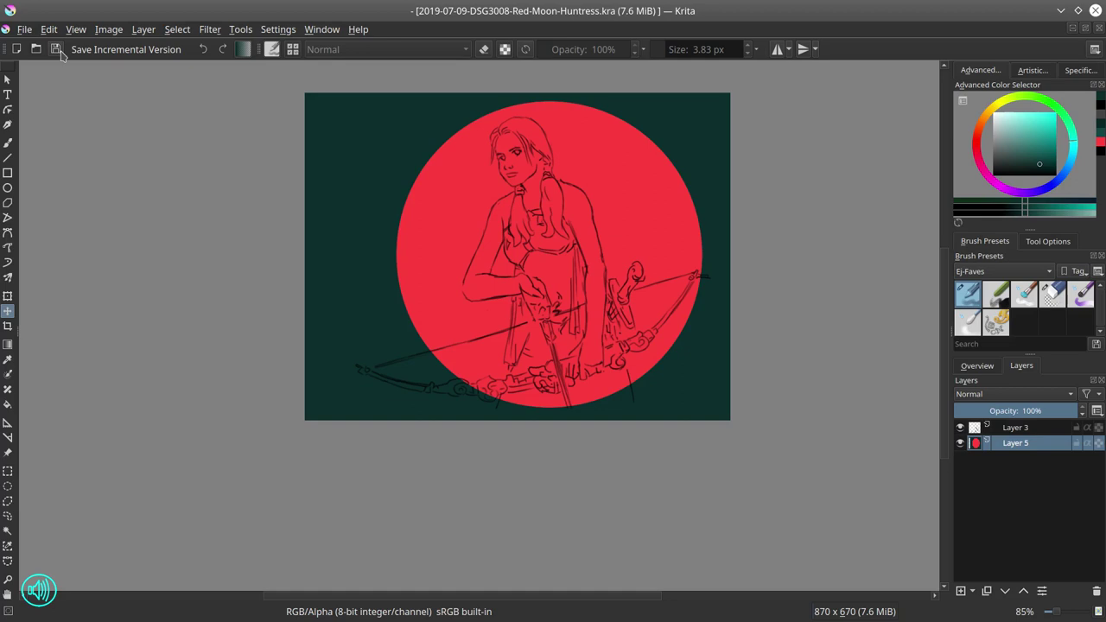
{"action": "right_click", "coordinate": [1017, 429]}
{"action": "left_click", "coordinate": [996, 203]}
{"action": "left_click", "coordinate": [1096, 591]}
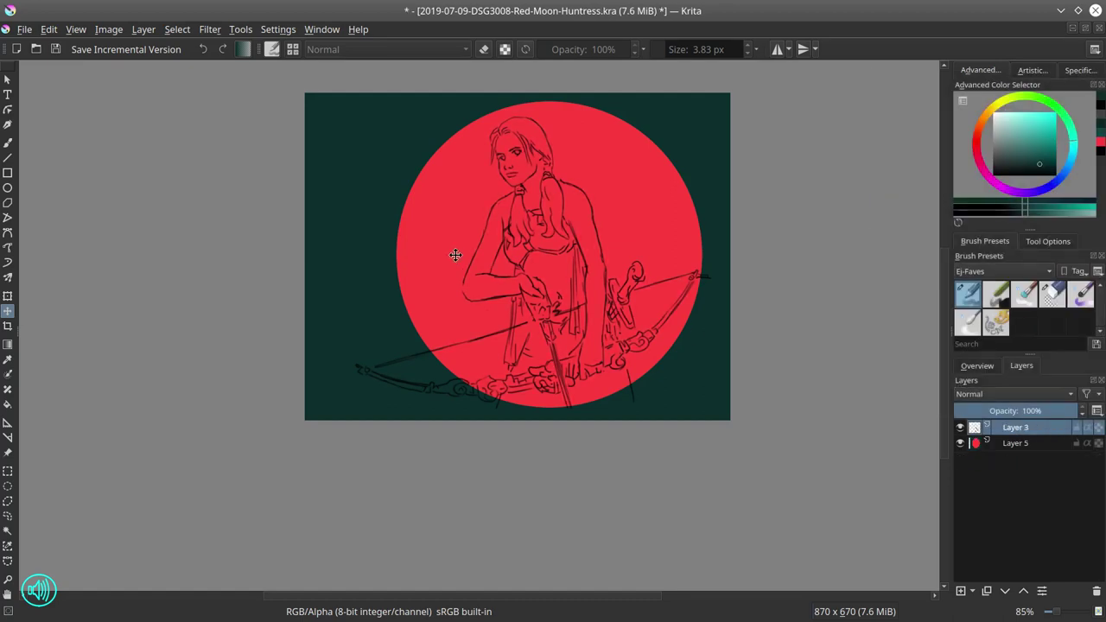
Step: Mirror the image horizontally to check the composition, and mirror it back
{"action": "left_click", "coordinate": [108, 29]}
{"action": "left_click", "coordinate": [146, 188]}
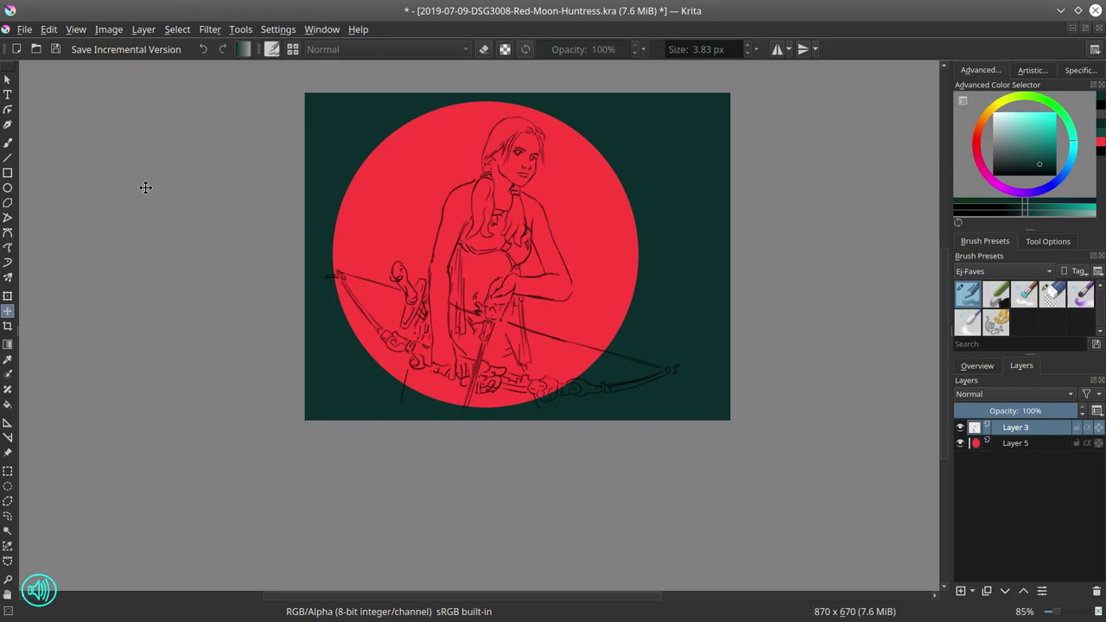
{"action": "left_click", "coordinate": [108, 28]}
{"action": "left_click", "coordinate": [145, 188]}
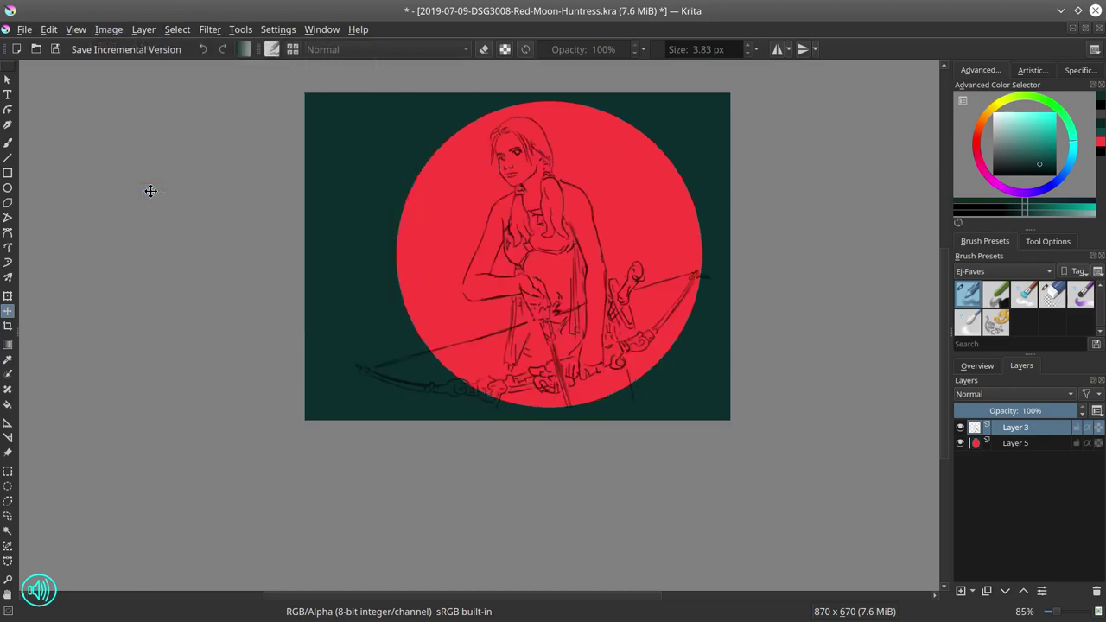
Step: Save the file, and duplicate Layer 3 and Layer 5
{"action": "left_click", "coordinate": [24, 29]}
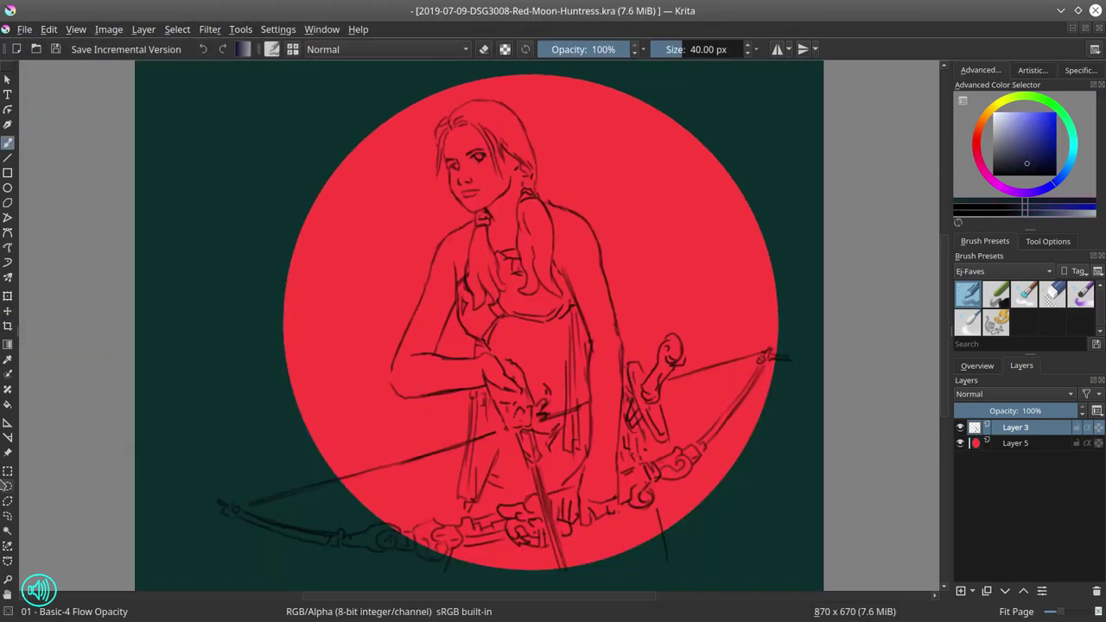
{"action": "scroll", "coordinate": [570, 360], "scroll_direction": "up", "scroll_amount": 2}
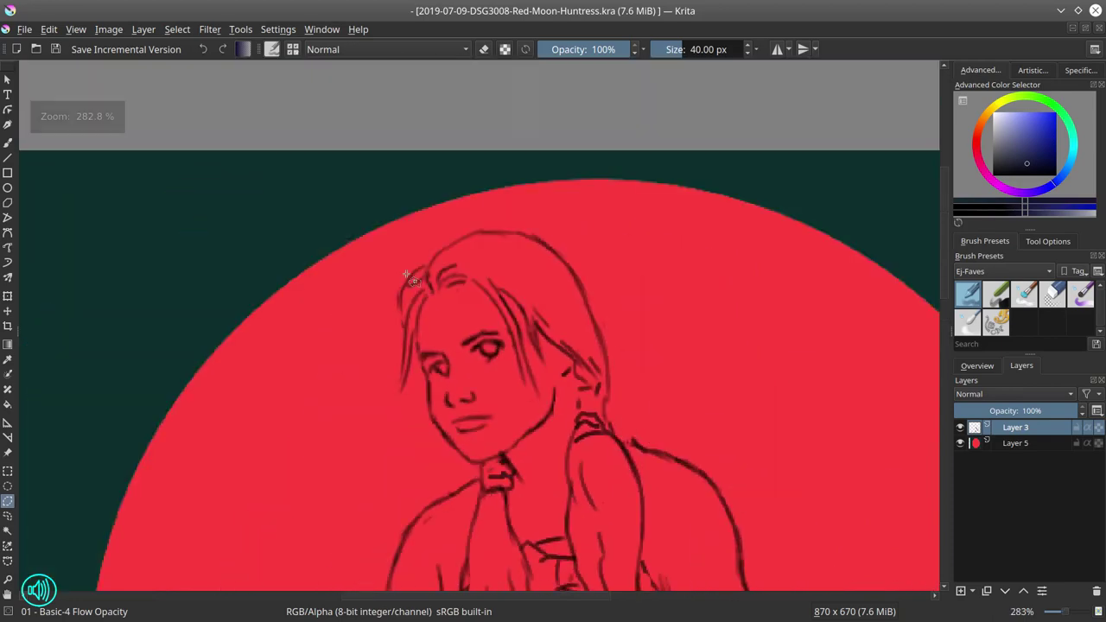
{"action": "right_click", "coordinate": [1040, 445]}
{"action": "left_click", "coordinate": [942, 342]}
Step: Rename the line art copy as ogSketch and the background copy as bgSelection
{"action": "double_click", "coordinate": [1015, 427]}
{"action": "type", "text": "ogSketch"}
{"action": "key", "text": "Return"}
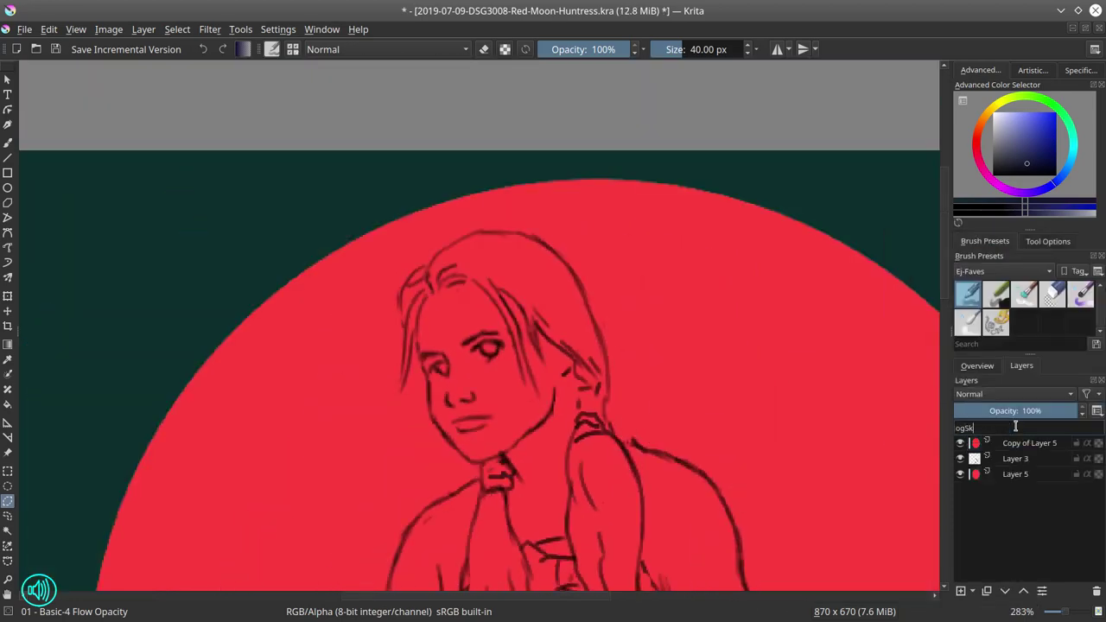
{"action": "double_click", "coordinate": [1016, 443]}
{"action": "type", "text": "baclection"}
{"action": "key", "text": "Return"}
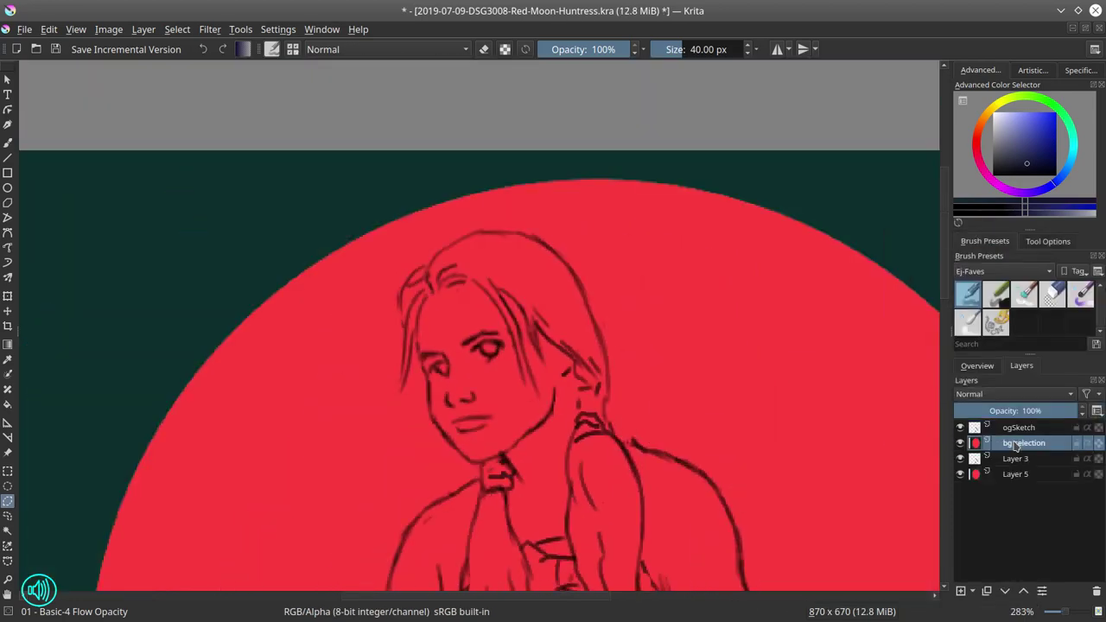
Step: Group ogSketch and bgSelection into a group named originals, and hide and collapse it
{"action": "left_click", "coordinate": [1019, 430], "text": "ctrl"}
{"action": "right_click", "coordinate": [1018, 430]}
{"action": "left_click", "coordinate": [861, 388]}
{"action": "double_click", "coordinate": [1016, 427]}
{"action": "type", "text": "originals"}
{"action": "key", "text": "Return"}
{"action": "left_click", "coordinate": [960, 428]}
{"action": "left_click", "coordinate": [987, 431]}
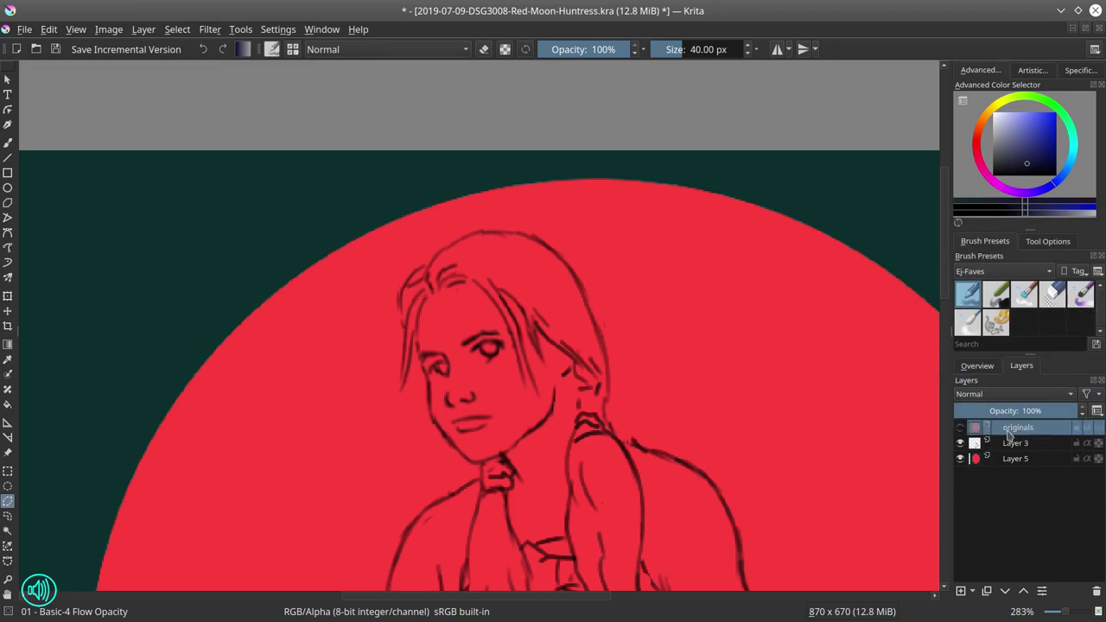
Step: Add a new top layer filled with black and set its blending mode to Color
{"action": "left_click", "coordinate": [961, 591]}
{"action": "key", "text": "d"}
{"action": "left_click", "coordinate": [7, 404]}
{"action": "left_click", "coordinate": [518, 415]}
{"action": "left_click", "coordinate": [1022, 394]}
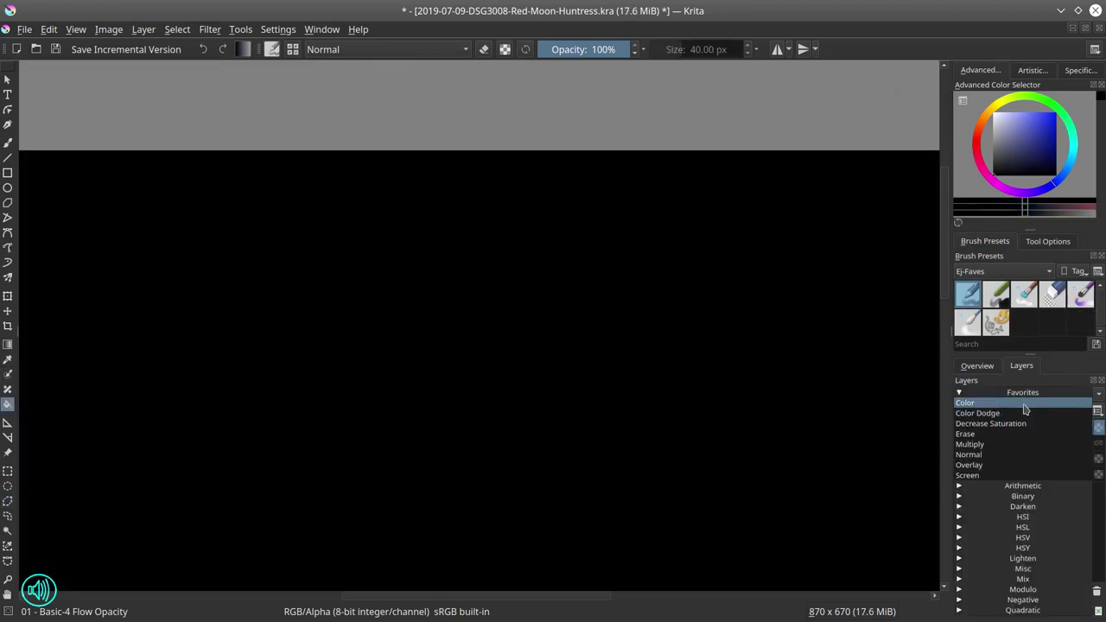
{"action": "left_click", "coordinate": [1025, 402]}
Step: Rename the black layer as value check and hide it
{"action": "double_click", "coordinate": [1020, 428]}
{"action": "type", "text": "value check"}
{"action": "key", "text": "Return"}
{"action": "left_click", "coordinate": [960, 429]}
Step: With Layer 5 active, outline the huntress's head, shoulders and upper torso with a polygonal selection
{"action": "left_click", "coordinate": [1043, 475]}
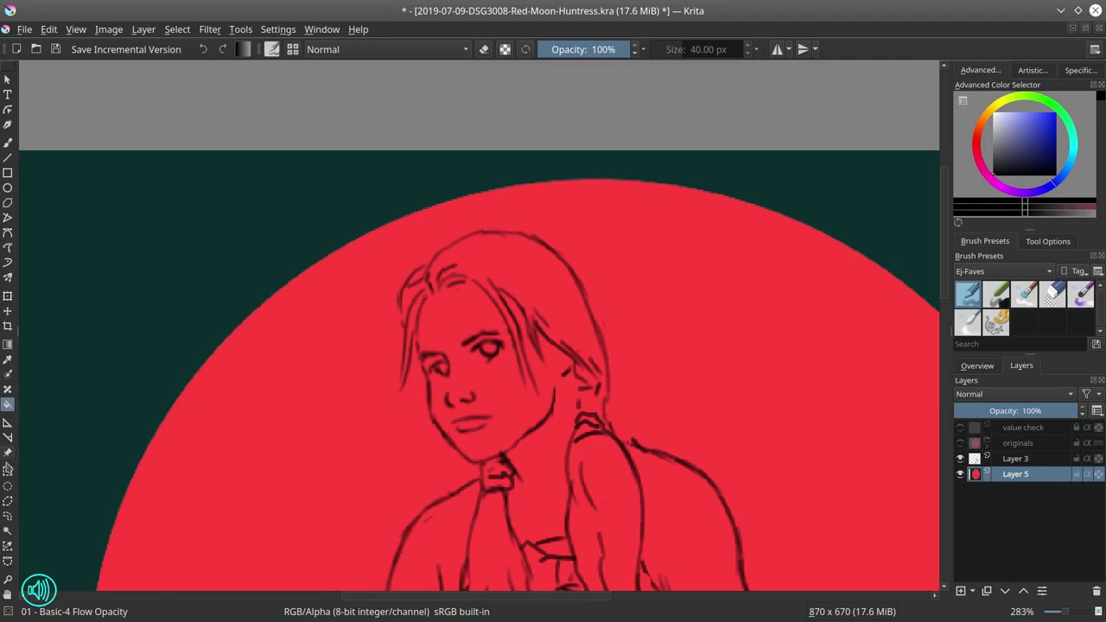
{"action": "left_click", "coordinate": [7, 501]}
{"action": "mouse_move", "coordinate": [401, 300]}
{"action": "left_mouse_down"}
{"action": "mouse_move", "coordinate": [399, 381]}
{"action": "mouse_move", "coordinate": [419, 353]}
{"action": "mouse_move", "coordinate": [445, 430]}
{"action": "mouse_move", "coordinate": [473, 464]}
{"action": "mouse_move", "coordinate": [609, 480]}
{"action": "left_mouse_up"}
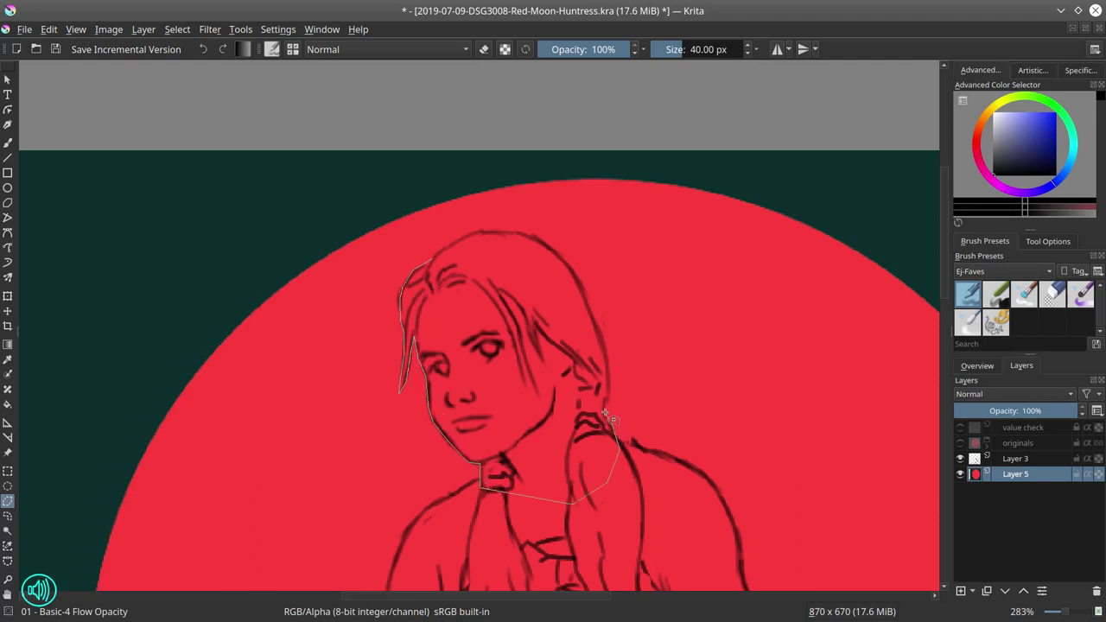
{"action": "left_click_drag", "start_coordinate": [579, 281], "coordinate": [540, 238]}
{"action": "mouse_move", "coordinate": [462, 236]}
{"action": "left_mouse_down"}
{"action": "mouse_move", "coordinate": [353, 307]}
{"action": "mouse_move", "coordinate": [315, 416]}
{"action": "mouse_move", "coordinate": [315, 405]}
{"action": "mouse_move", "coordinate": [275, 463]}
{"action": "mouse_move", "coordinate": [326, 485]}
{"action": "mouse_move", "coordinate": [371, 414]}
{"action": "mouse_move", "coordinate": [383, 414]}
{"action": "mouse_move", "coordinate": [392, 451]}
{"action": "mouse_move", "coordinate": [417, 475]}
{"action": "mouse_move", "coordinate": [418, 519]}
{"action": "mouse_move", "coordinate": [623, 537]}
{"action": "mouse_move", "coordinate": [721, 494]}
{"action": "mouse_move", "coordinate": [677, 287]}
{"action": "mouse_move", "coordinate": [651, 237]}
{"action": "mouse_move", "coordinate": [617, 212]}
{"action": "mouse_move", "coordinate": [469, 178]}
{"action": "left_mouse_up"}
{"action": "scroll", "coordinate": [507, 321], "scroll_direction": "down", "scroll_amount": 5}
{"action": "scroll", "coordinate": [316, 405], "scroll_direction": "down", "scroll_amount": 1}
{"action": "scroll", "coordinate": [464, 395], "scroll_direction": "down", "scroll_amount": 4}
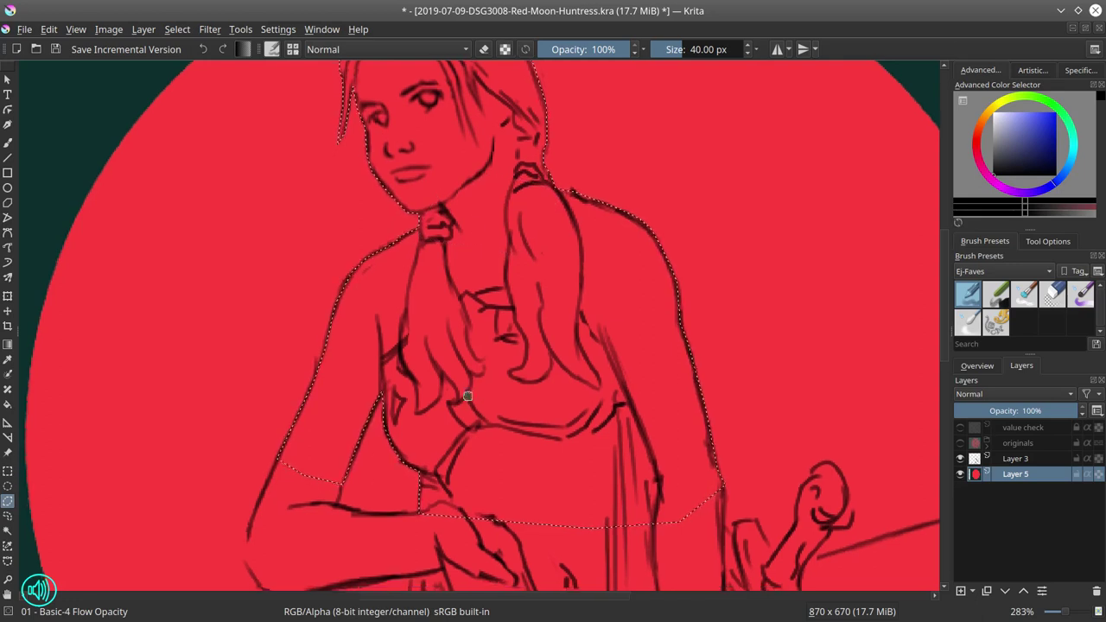
Step: Extend the selection around the bent forearm, the waist and the dagger at the hip
{"action": "left_click_drag", "start_coordinate": [290, 277], "coordinate": [257, 307]}
{"action": "mouse_move", "coordinate": [230, 389]}
{"action": "left_mouse_down"}
{"action": "mouse_move", "coordinate": [251, 444]}
{"action": "mouse_move", "coordinate": [308, 446]}
{"action": "mouse_move", "coordinate": [408, 423]}
{"action": "mouse_move", "coordinate": [423, 365]}
{"action": "mouse_move", "coordinate": [339, 361]}
{"action": "mouse_move", "coordinate": [322, 335]}
{"action": "mouse_move", "coordinate": [320, 298]}
{"action": "left_mouse_up"}
{"action": "mouse_move", "coordinate": [394, 406]}
{"action": "left_mouse_down"}
{"action": "mouse_move", "coordinate": [376, 571]}
{"action": "mouse_move", "coordinate": [580, 540]}
{"action": "mouse_move", "coordinate": [678, 496]}
{"action": "mouse_move", "coordinate": [733, 519]}
{"action": "mouse_move", "coordinate": [744, 487]}
{"action": "mouse_move", "coordinate": [766, 527]}
{"action": "mouse_move", "coordinate": [795, 533]}
{"action": "mouse_move", "coordinate": [780, 424]}
{"action": "mouse_move", "coordinate": [836, 362]}
{"action": "mouse_move", "coordinate": [817, 317]}
{"action": "mouse_move", "coordinate": [797, 315]}
{"action": "mouse_move", "coordinate": [782, 334]}
{"action": "mouse_move", "coordinate": [773, 379]}
{"action": "mouse_move", "coordinate": [749, 390]}
{"action": "mouse_move", "coordinate": [706, 377]}
{"action": "left_mouse_up"}
{"action": "double_click", "coordinate": [668, 295]}
{"action": "scroll", "coordinate": [593, 570], "scroll_direction": "down", "scroll_amount": 1}
{"action": "left_click_drag", "start_coordinate": [592, 570], "coordinate": [548, 385]}
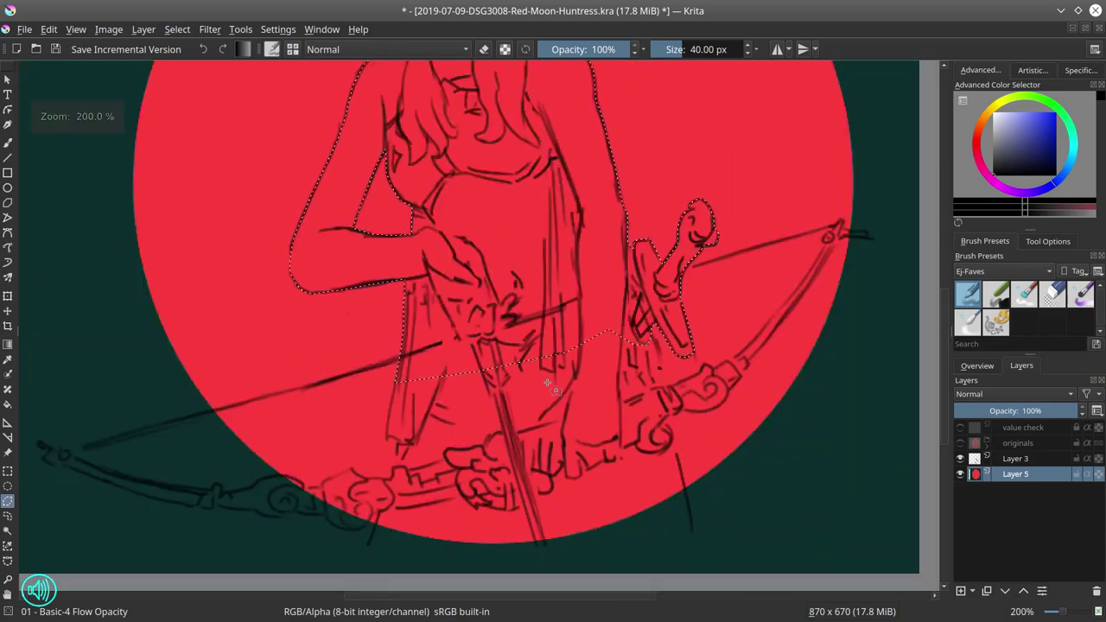
Step: Extend the selection over the hips, skirt cloth and upper legs down past the canvas's lower edge
{"action": "left_click", "coordinate": [436, 334]}
{"action": "mouse_move", "coordinate": [388, 438]}
{"action": "left_mouse_down"}
{"action": "mouse_move", "coordinate": [393, 479]}
{"action": "mouse_move", "coordinate": [351, 466]}
{"action": "mouse_move", "coordinate": [343, 488]}
{"action": "mouse_move", "coordinate": [379, 509]}
{"action": "mouse_move", "coordinate": [361, 580]}
{"action": "mouse_move", "coordinate": [699, 581]}
{"action": "mouse_move", "coordinate": [679, 456]}
{"action": "left_mouse_up"}
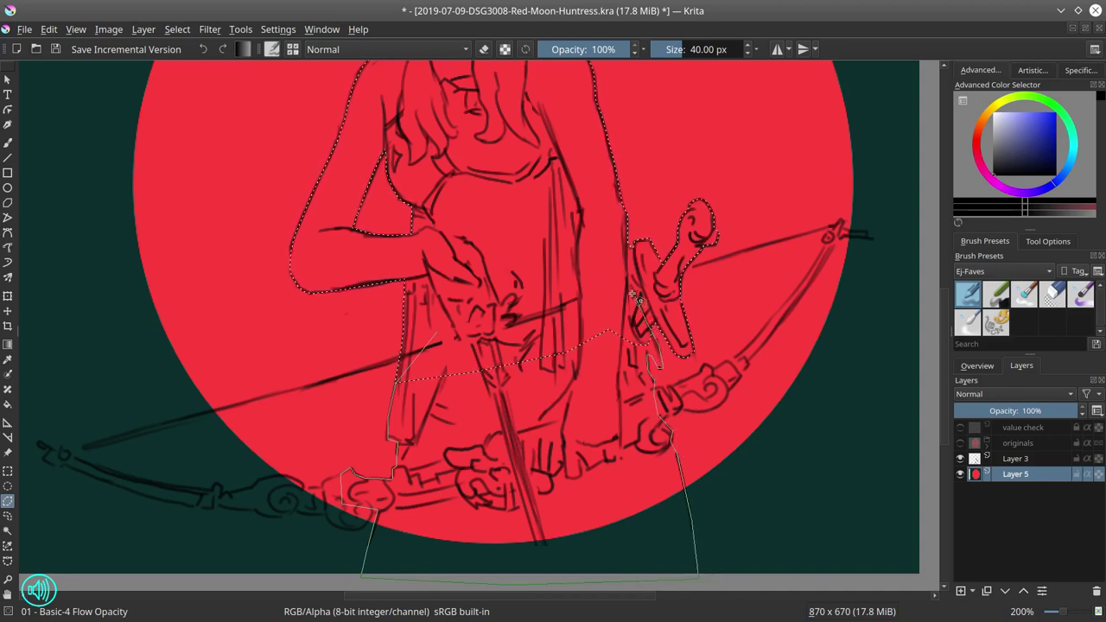
{"action": "left_click_drag", "start_coordinate": [634, 296], "coordinate": [635, 300]}
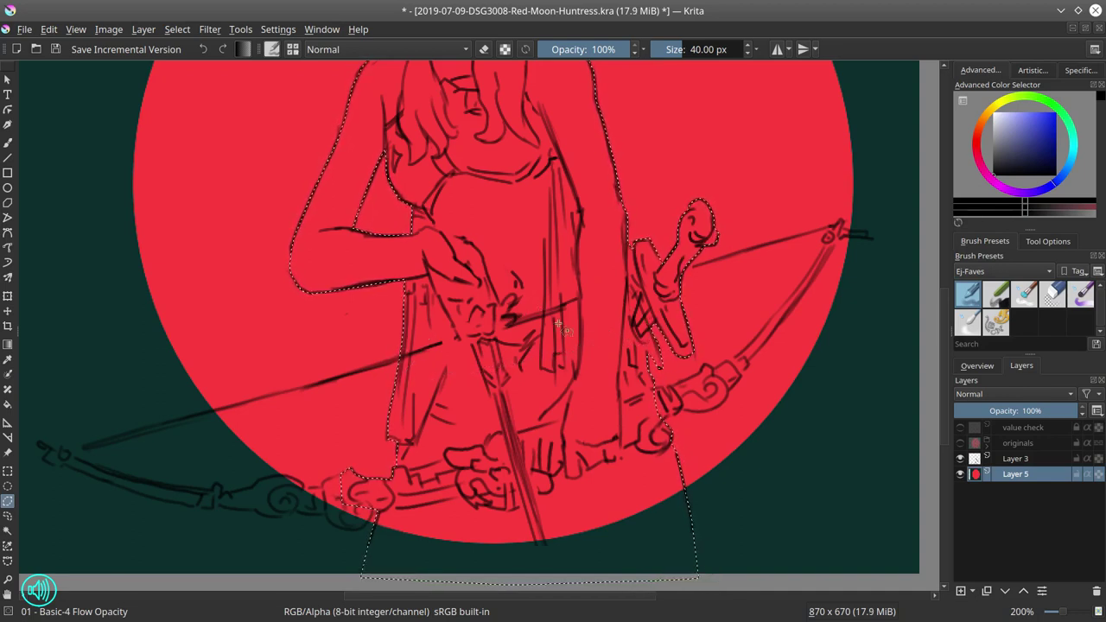
Step: Extend the selection along both bow limbs out to their tips and complete the huntress's outline
{"action": "mouse_move", "coordinate": [600, 371]}
{"action": "left_mouse_down"}
{"action": "mouse_move", "coordinate": [665, 389]}
{"action": "mouse_move", "coordinate": [687, 383]}
{"action": "mouse_move", "coordinate": [776, 317]}
{"action": "mouse_move", "coordinate": [843, 222]}
{"action": "mouse_move", "coordinate": [871, 231]}
{"action": "mouse_move", "coordinate": [837, 245]}
{"action": "mouse_move", "coordinate": [717, 395]}
{"action": "mouse_move", "coordinate": [512, 471]}
{"action": "mouse_move", "coordinate": [506, 446]}
{"action": "left_mouse_up"}
{"action": "left_click_drag", "start_coordinate": [502, 417], "coordinate": [715, 324]}
{"action": "mouse_move", "coordinate": [566, 391]}
{"action": "left_mouse_down"}
{"action": "mouse_move", "coordinate": [445, 399]}
{"action": "mouse_move", "coordinate": [258, 359]}
{"action": "mouse_move", "coordinate": [370, 406]}
{"action": "mouse_move", "coordinate": [529, 421]}
{"action": "mouse_move", "coordinate": [577, 437]}
{"action": "mouse_move", "coordinate": [589, 418]}
{"action": "left_mouse_up"}
{"action": "mouse_move", "coordinate": [829, 387]}
{"action": "left_mouse_down"}
{"action": "mouse_move", "coordinate": [640, 444]}
{"action": "mouse_move", "coordinate": [660, 607]}
{"action": "left_mouse_up"}
{"action": "key", "text": "1"}
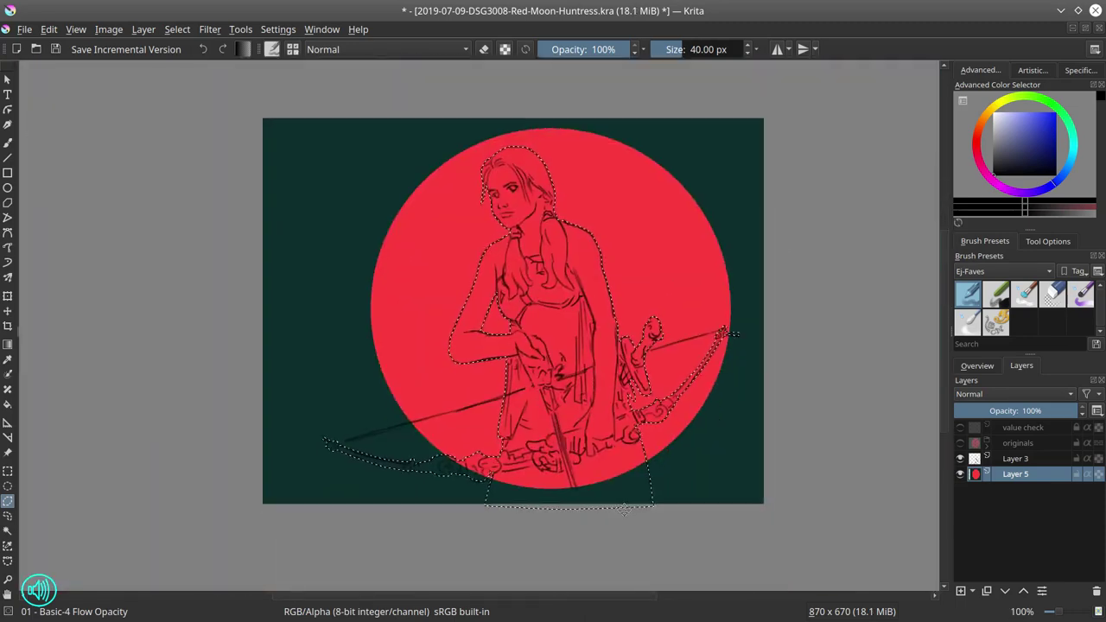
Step: Add a new layer, fill the selected silhouette with dark navy blue, and deselect
{"action": "key", "text": "Insert"}
{"action": "left_click", "coordinate": [1030, 166]}
{"action": "key", "text": "f"}
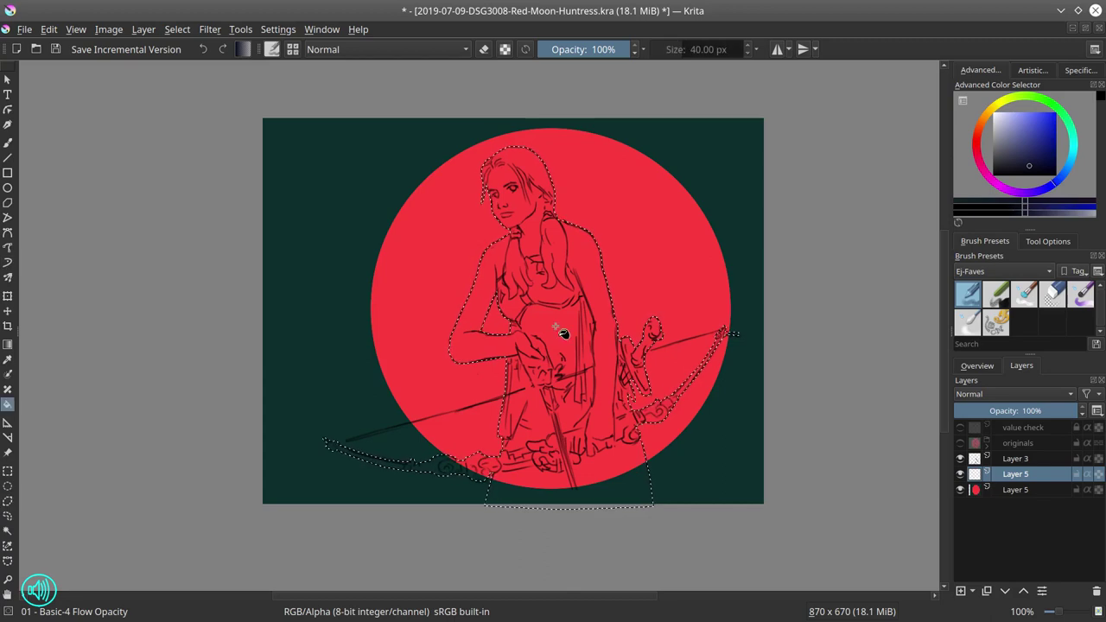
{"action": "left_click", "coordinate": [565, 320]}
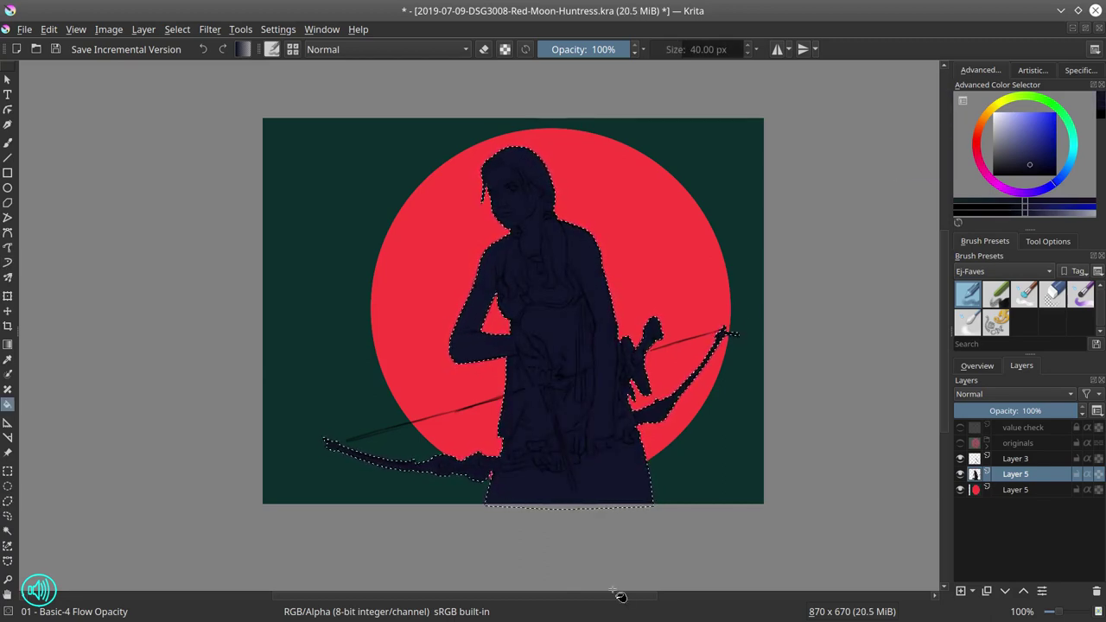
{"action": "left_click", "coordinate": [178, 29]}
{"action": "left_click", "coordinate": [190, 69]}
Step: Outline the huntress's lower face and brow as highlight areas with polygonal selections
{"action": "scroll", "coordinate": [570, 279], "scroll_direction": "up", "scroll_amount": 2}
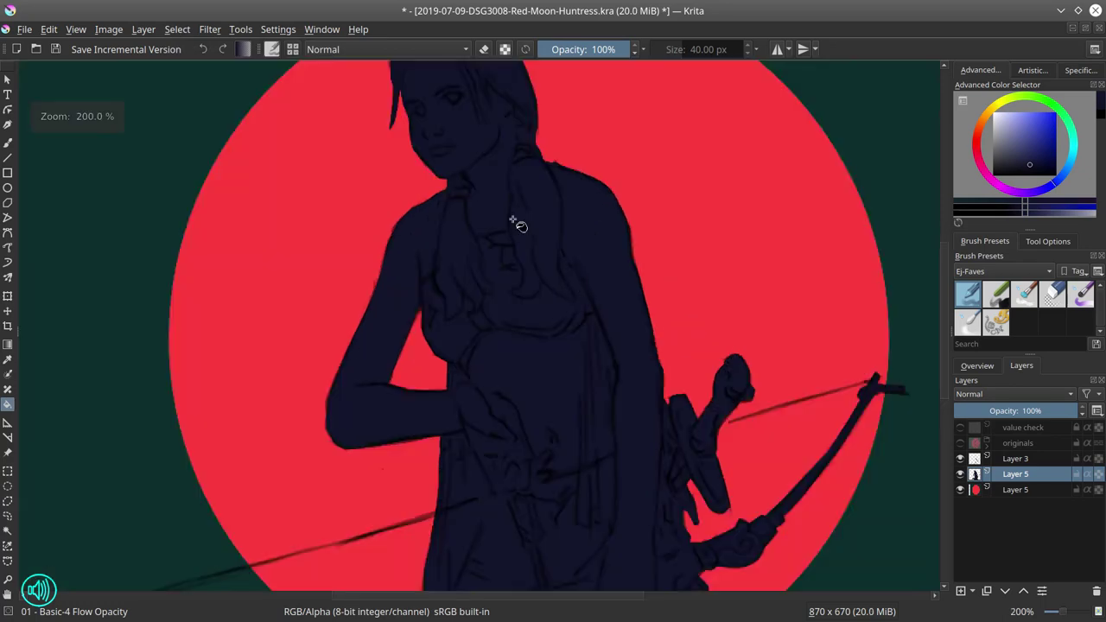
{"action": "left_click_drag", "start_coordinate": [423, 164], "coordinate": [446, 304]}
{"action": "left_click", "coordinate": [8, 501]}
{"action": "scroll", "coordinate": [472, 344], "scroll_direction": "up", "scroll_amount": 2}
{"action": "mouse_move", "coordinate": [402, 228]}
{"action": "left_mouse_down"}
{"action": "mouse_move", "coordinate": [453, 312]}
{"action": "mouse_move", "coordinate": [496, 308]}
{"action": "mouse_move", "coordinate": [567, 253]}
{"action": "mouse_move", "coordinate": [569, 229]}
{"action": "mouse_move", "coordinate": [440, 266]}
{"action": "mouse_move", "coordinate": [419, 226]}
{"action": "left_mouse_up"}
{"action": "mouse_move", "coordinate": [437, 186]}
{"action": "left_mouse_down"}
{"action": "mouse_move", "coordinate": [492, 133]}
{"action": "mouse_move", "coordinate": [404, 162]}
{"action": "mouse_move", "coordinate": [393, 190]}
{"action": "mouse_move", "coordinate": [437, 187]}
{"action": "left_mouse_up"}
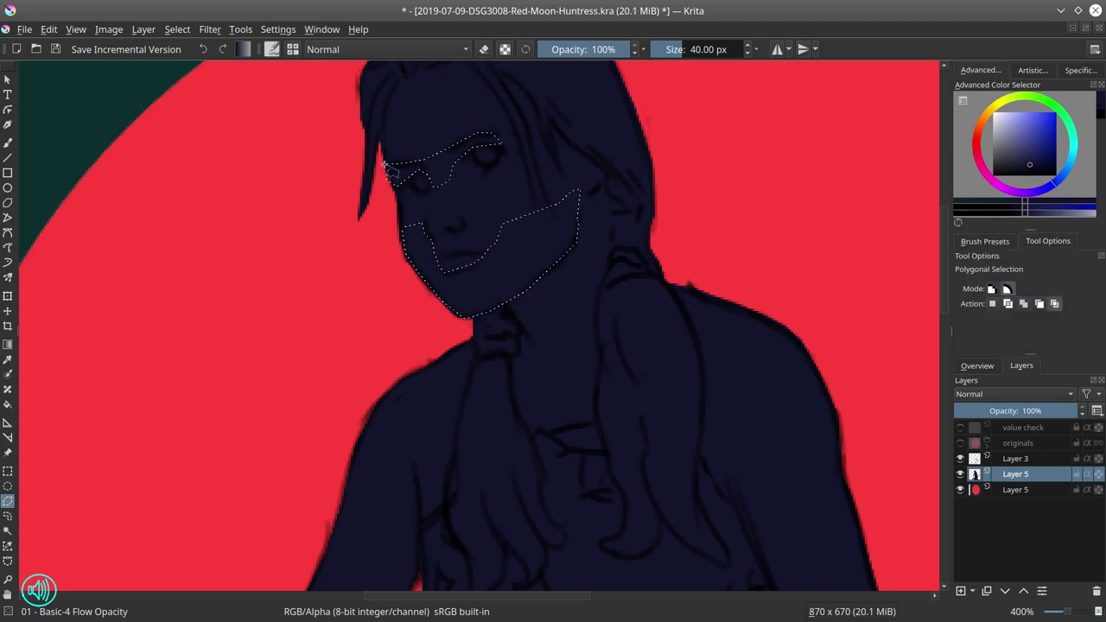
Step: Shape the highlight selection beside the outer brow and along the loose hair strand framing the face
{"action": "left_click", "coordinate": [383, 164]}
{"action": "left_click", "coordinate": [398, 198]}
{"action": "double_click", "coordinate": [377, 211]}
{"action": "left_click", "coordinate": [1039, 304]}
{"action": "left_click", "coordinate": [399, 204]}
{"action": "left_click", "coordinate": [388, 166]}
{"action": "left_click", "coordinate": [380, 156]}
{"action": "double_click", "coordinate": [378, 182]}
Step: Add narrow highlight selections along the hair framing the forehead and the strand running back from the temple
{"action": "mouse_move", "coordinate": [378, 182]}
{"action": "left_mouse_down"}
{"action": "mouse_move", "coordinate": [363, 217]}
{"action": "mouse_move", "coordinate": [377, 104]}
{"action": "mouse_move", "coordinate": [364, 248]}
{"action": "left_mouse_up"}
{"action": "left_click", "coordinate": [423, 163]}
{"action": "left_click", "coordinate": [452, 163]}
{"action": "left_click", "coordinate": [525, 304]}
{"action": "double_click", "coordinate": [415, 153]}
{"action": "left_click", "coordinate": [526, 200]}
{"action": "left_click", "coordinate": [565, 247]}
{"action": "left_click", "coordinate": [623, 294]}
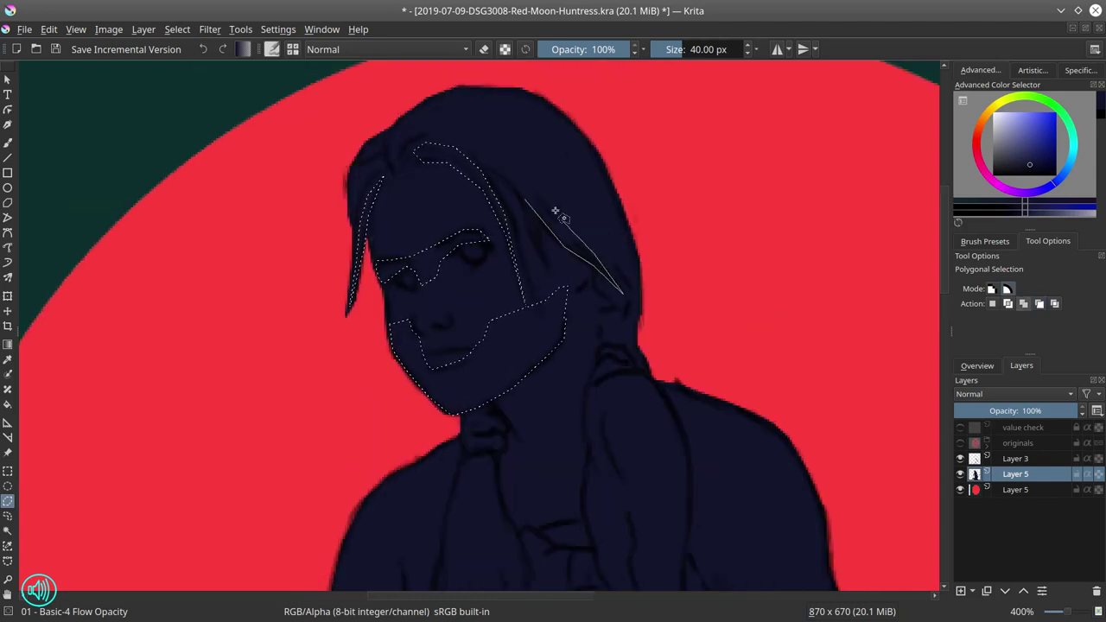
{"action": "double_click", "coordinate": [526, 200]}
Step: Add the long highlight down the pigtail lying over the chest, including its forked tip
{"action": "scroll", "coordinate": [553, 256], "scroll_direction": "down", "scroll_amount": 1}
{"action": "left_click_drag", "start_coordinate": [659, 446], "coordinate": [553, 257]}
{"action": "left_click", "coordinate": [515, 241]}
{"action": "left_click", "coordinate": [533, 302]}
{"action": "left_click", "coordinate": [542, 386]}
{"action": "left_click", "coordinate": [573, 403]}
{"action": "left_click", "coordinate": [554, 371]}
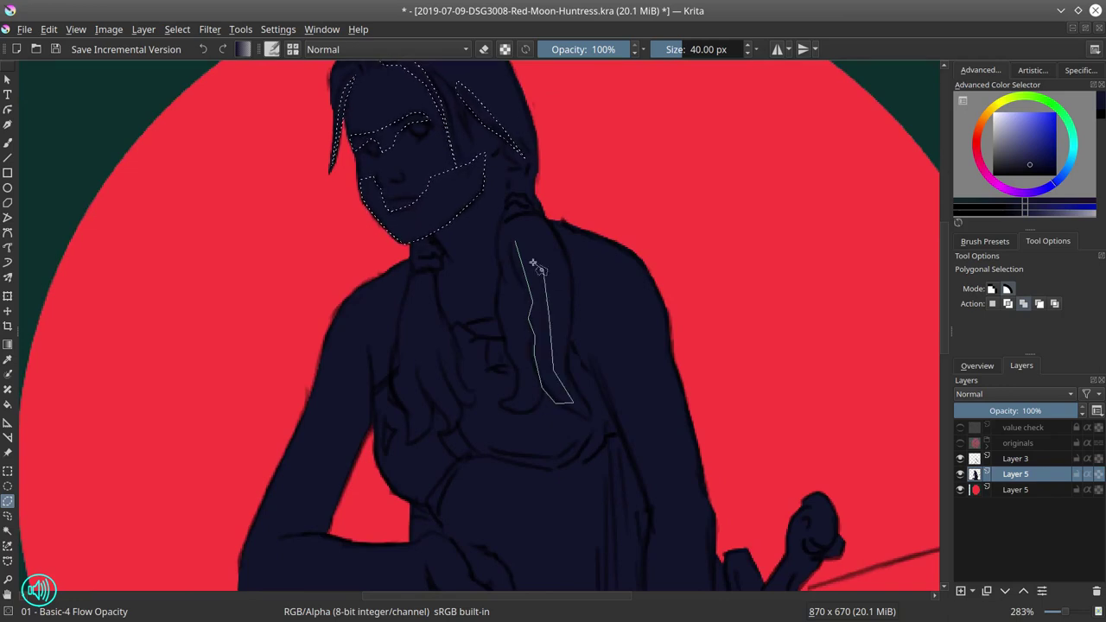
{"action": "double_click", "coordinate": [516, 241]}
{"action": "left_click", "coordinate": [524, 377]}
{"action": "left_click", "coordinate": [506, 407]}
{"action": "double_click", "coordinate": [529, 371]}
Step: Add a curved band across the bodice beneath the bust to the highlight selection
{"action": "left_click_drag", "start_coordinate": [482, 426], "coordinate": [481, 370]}
{"action": "left_click", "coordinate": [374, 404]}
{"action": "left_click", "coordinate": [440, 370]}
{"action": "left_click", "coordinate": [536, 376]}
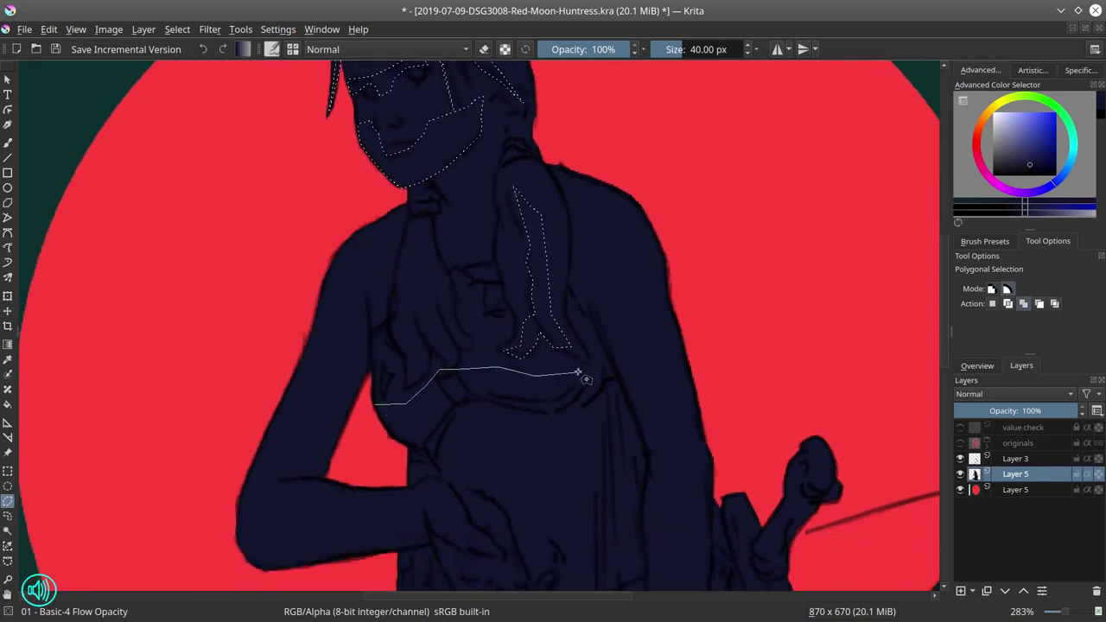
{"action": "left_click", "coordinate": [578, 372]}
{"action": "left_click", "coordinate": [602, 345]}
{"action": "left_click", "coordinate": [616, 375]}
{"action": "left_click", "coordinate": [551, 413]}
{"action": "left_click", "coordinate": [474, 398]}
{"action": "left_click", "coordinate": [422, 447]}
{"action": "double_click", "coordinate": [374, 406]}
{"action": "scroll", "coordinate": [590, 441], "scroll_direction": "down", "scroll_amount": 1}
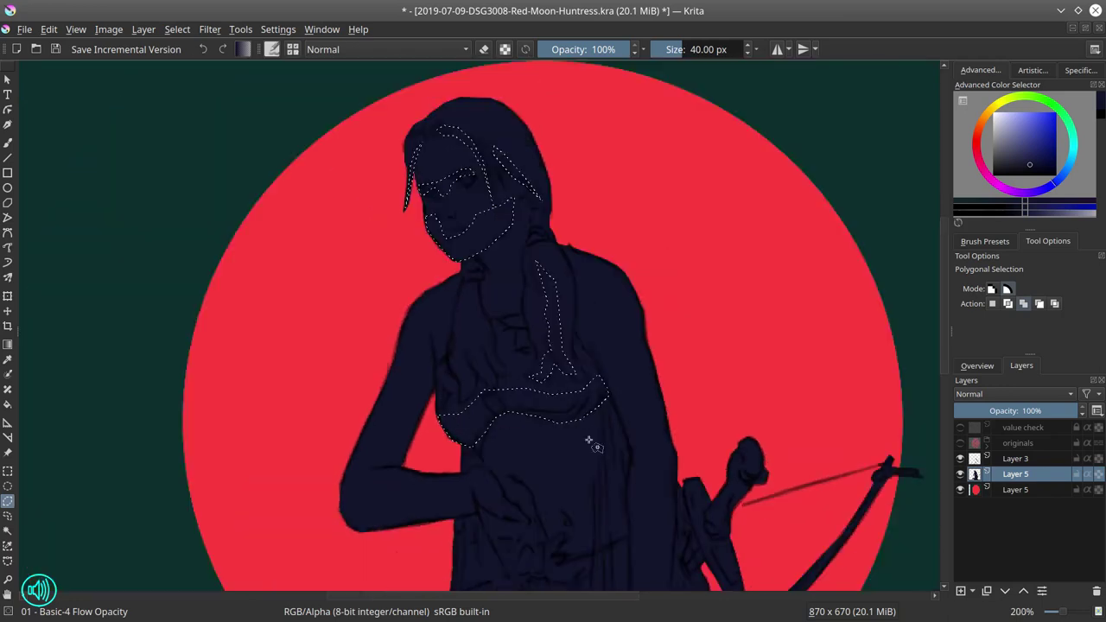
Step: Add highlight selections on the other pigtail, the bent forearm's underside and the edges of the raised hand
{"action": "left_click_drag", "start_coordinate": [524, 438], "coordinate": [469, 297]}
{"action": "scroll", "coordinate": [465, 289], "scroll_direction": "down", "scroll_amount": 1}
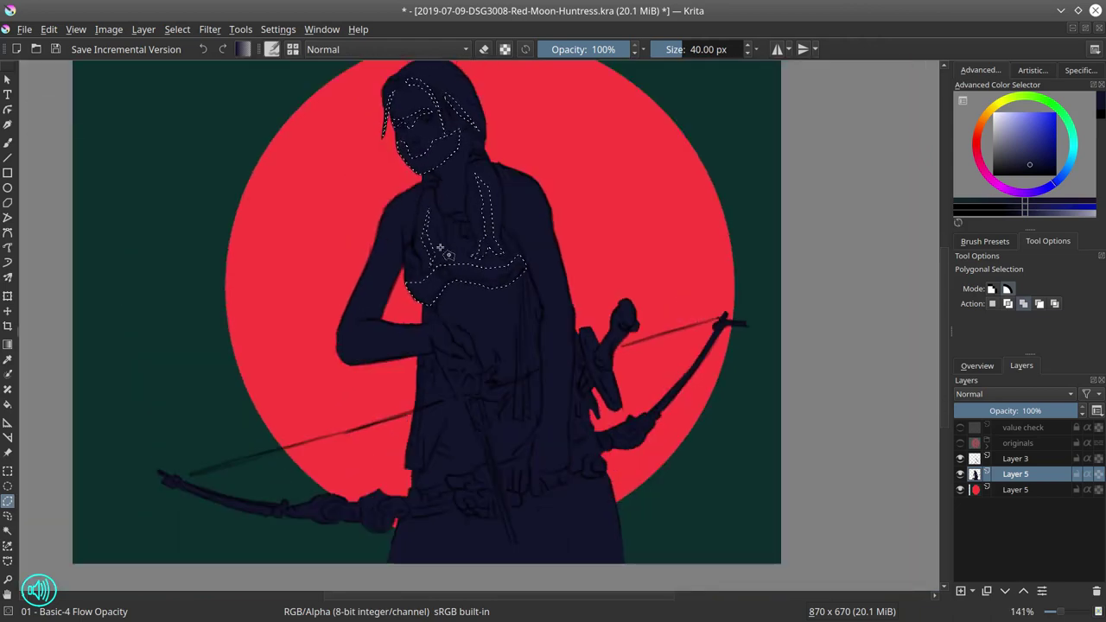
{"action": "left_click", "coordinate": [349, 365]}
{"action": "left_click", "coordinate": [433, 354]}
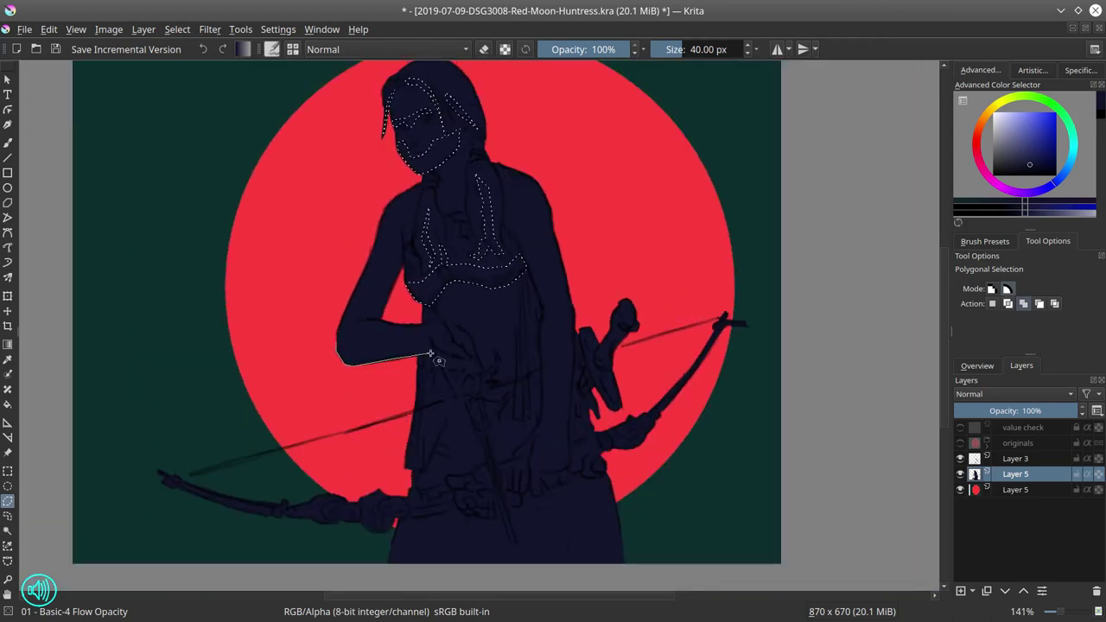
{"action": "left_click", "coordinate": [432, 347]}
{"action": "left_click", "coordinate": [458, 395]}
{"action": "left_click", "coordinate": [467, 387]}
{"action": "left_click", "coordinate": [475, 390]}
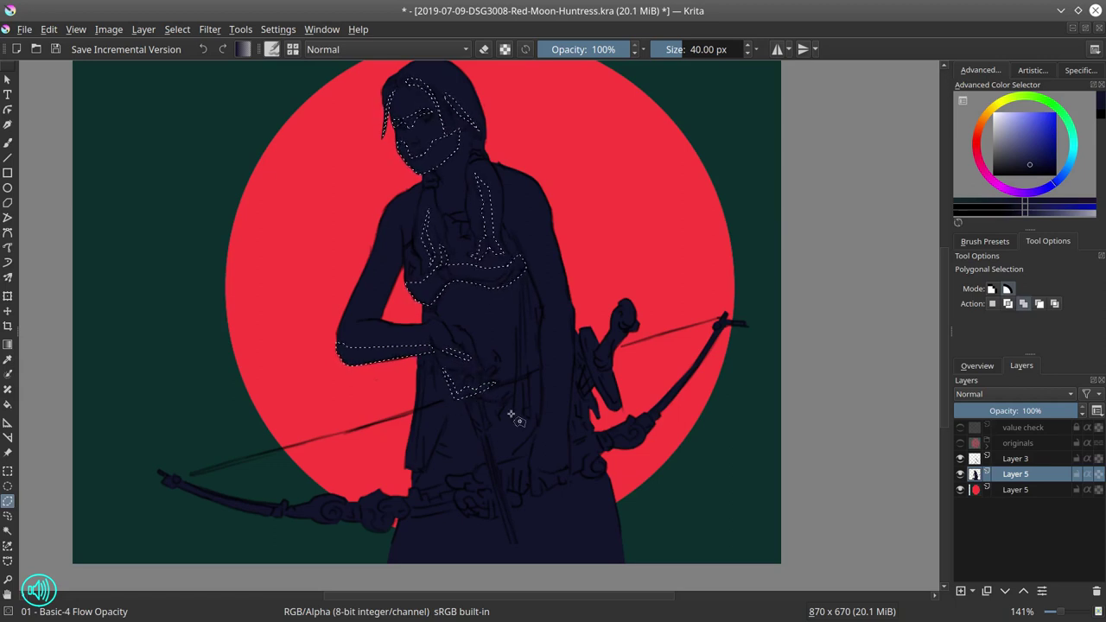
Step: Add narrow selections along the outer edge of the hip cloth and the two hanging sash folds
{"action": "left_click", "coordinate": [405, 469]}
{"action": "left_click", "coordinate": [416, 470]}
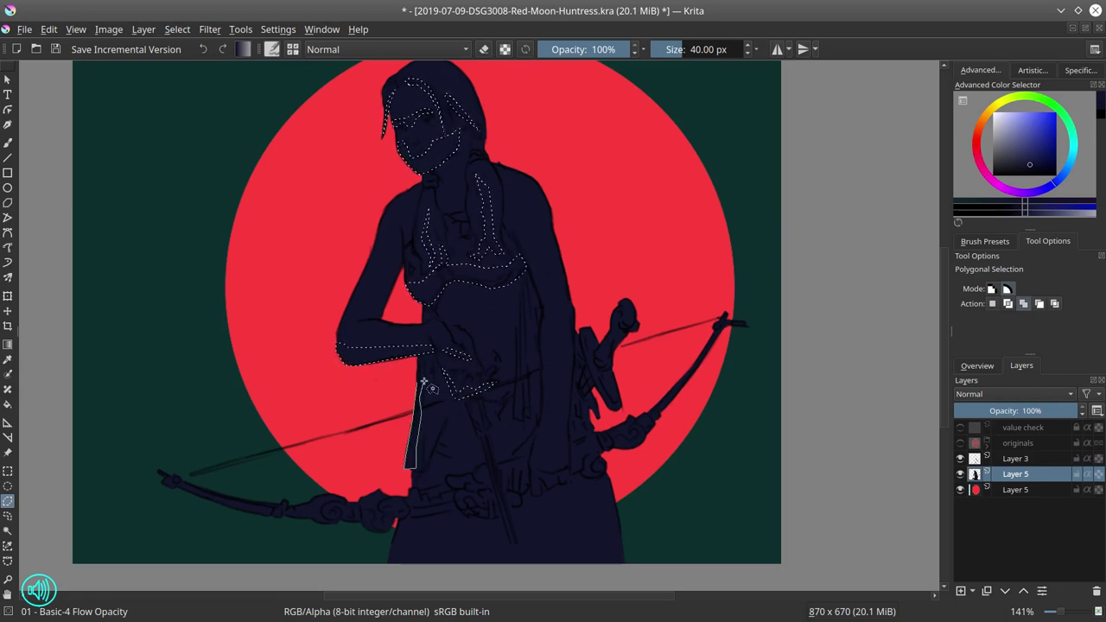
{"action": "double_click", "coordinate": [424, 383]}
{"action": "left_click", "coordinate": [518, 329]}
{"action": "double_click", "coordinate": [521, 334]}
{"action": "left_click", "coordinate": [530, 378]}
{"action": "left_click", "coordinate": [529, 422]}
{"action": "double_click", "coordinate": [537, 419]}
Step: Add the shaded edge of the dagger's handle and pommel to the highlight selection
{"action": "left_click", "coordinate": [634, 317]}
{"action": "left_click", "coordinate": [628, 317]}
{"action": "left_click", "coordinate": [624, 329]}
{"action": "left_click", "coordinate": [614, 337]}
{"action": "left_click", "coordinate": [601, 359]}
{"action": "left_click", "coordinate": [606, 365]}
{"action": "left_click", "coordinate": [613, 364]}
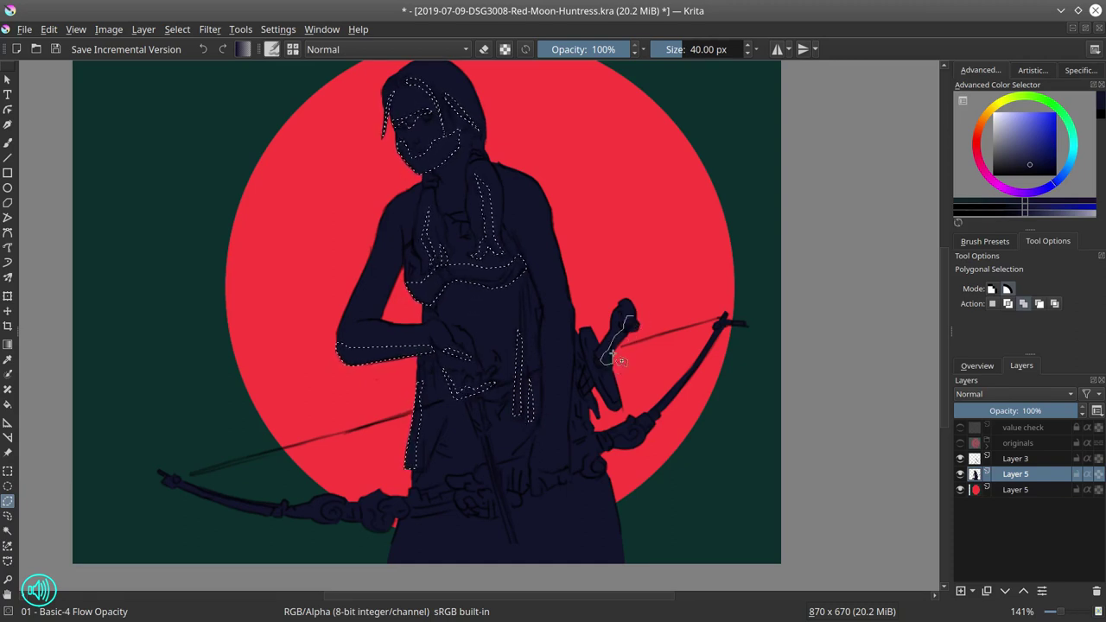
{"action": "double_click", "coordinate": [644, 328]}
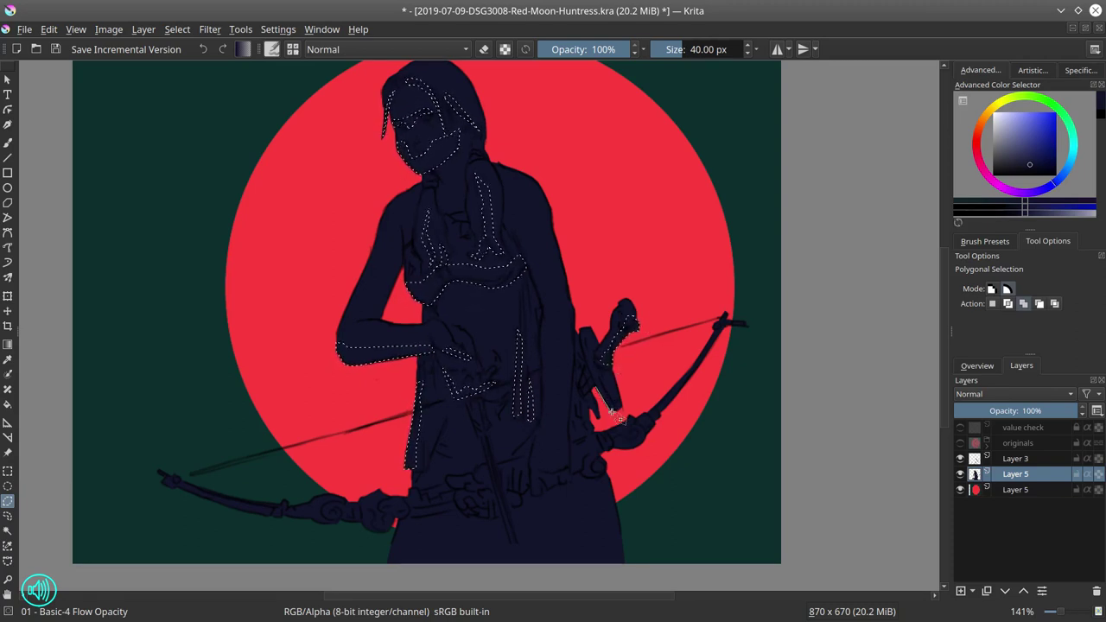
Step: Add the lower edge of the dagger's crosspiece to the highlight selection
{"action": "left_click", "coordinate": [613, 410]}
{"action": "left_click", "coordinate": [621, 408]}
{"action": "left_click", "coordinate": [598, 379]}
{"action": "left_click", "coordinate": [592, 367]}
{"action": "left_click", "coordinate": [585, 392]}
{"action": "double_click", "coordinate": [594, 389]}
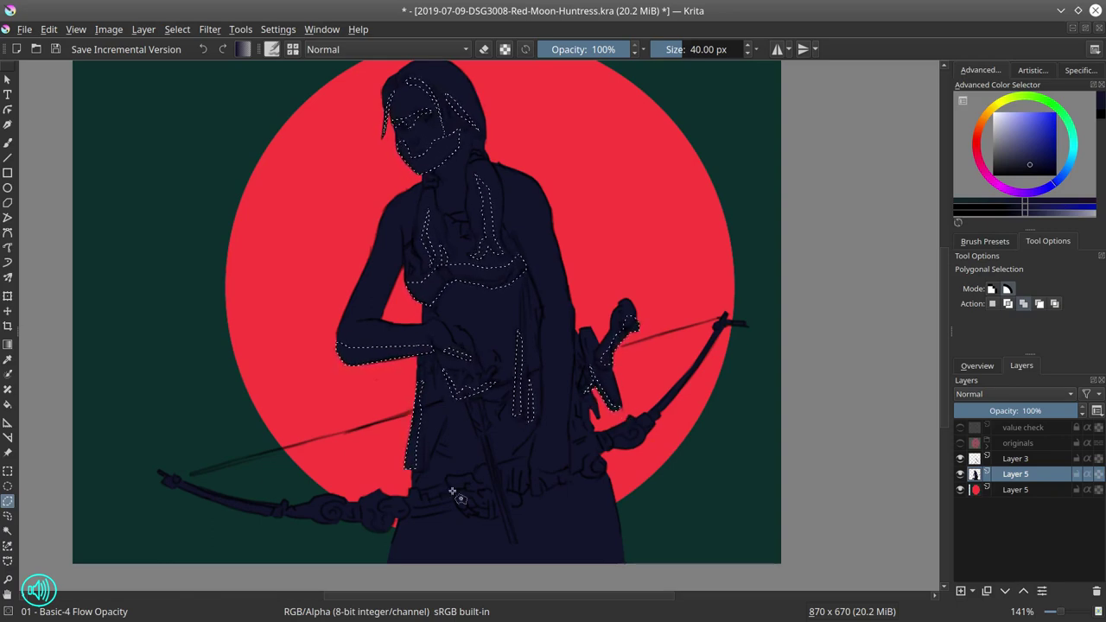
Step: Add highlight selections beneath the lowered hand and along the ornament and limb of the raised bow end
{"action": "scroll", "coordinate": [462, 495], "scroll_direction": "up", "scroll_amount": 1}
{"action": "left_click_drag", "start_coordinate": [465, 497], "coordinate": [435, 462]}
{"action": "left_click", "coordinate": [526, 416]}
{"action": "left_click", "coordinate": [529, 452]}
{"action": "left_click", "coordinate": [533, 461]}
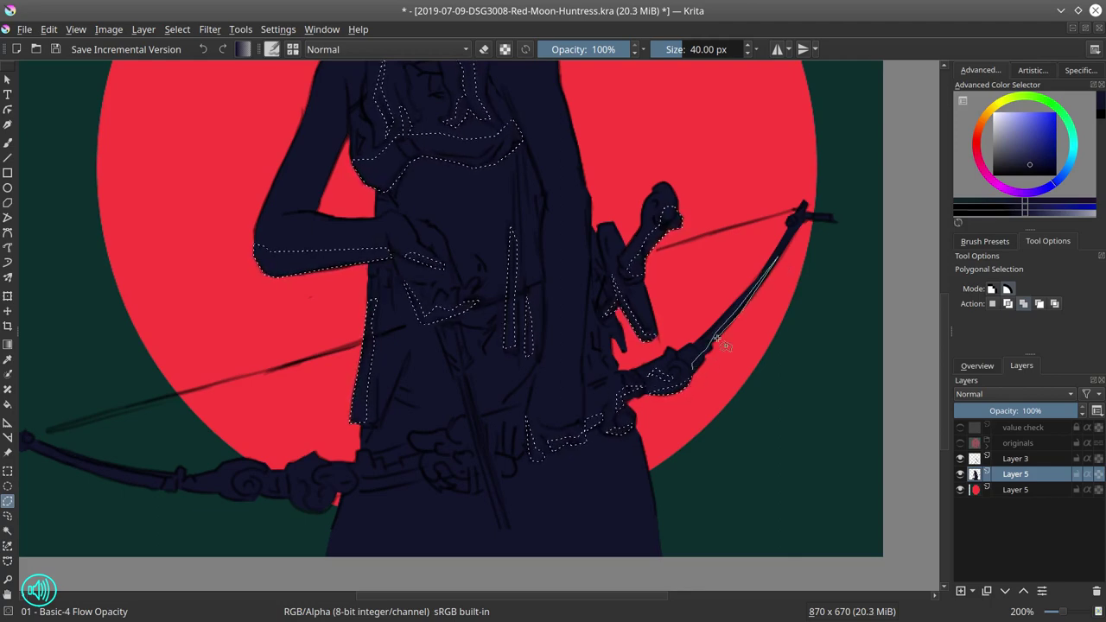
Step: Add small highlight selections to the rounded shapes at the bow's centre, beside the arrow shaft
{"action": "double_click", "coordinate": [427, 463]}
{"action": "left_click", "coordinate": [447, 464]}
{"action": "left_click", "coordinate": [468, 479]}
{"action": "double_click", "coordinate": [448, 465]}
{"action": "left_click", "coordinate": [441, 485]}
{"action": "left_click", "coordinate": [457, 490]}
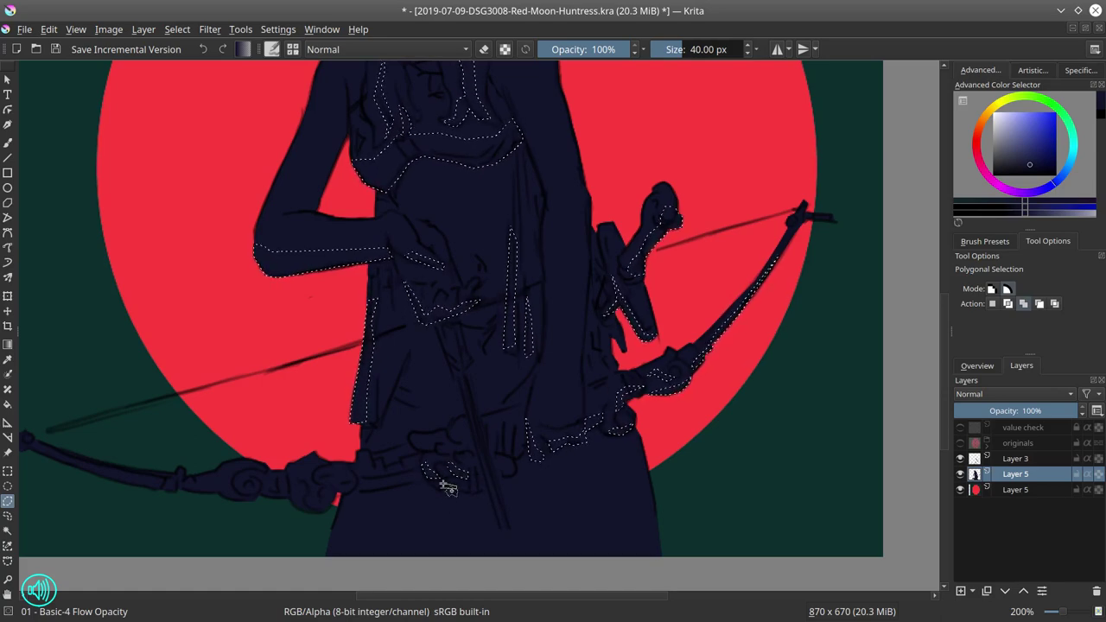
{"action": "double_click", "coordinate": [440, 482]}
{"action": "left_click", "coordinate": [462, 490]}
{"action": "left_click", "coordinate": [485, 489]}
{"action": "double_click", "coordinate": [469, 488]}
Step: Add the underside of the bow grip, from its centre to the first scroll ornament, to the selection
{"action": "left_click", "coordinate": [414, 481]}
{"action": "left_click", "coordinate": [382, 490]}
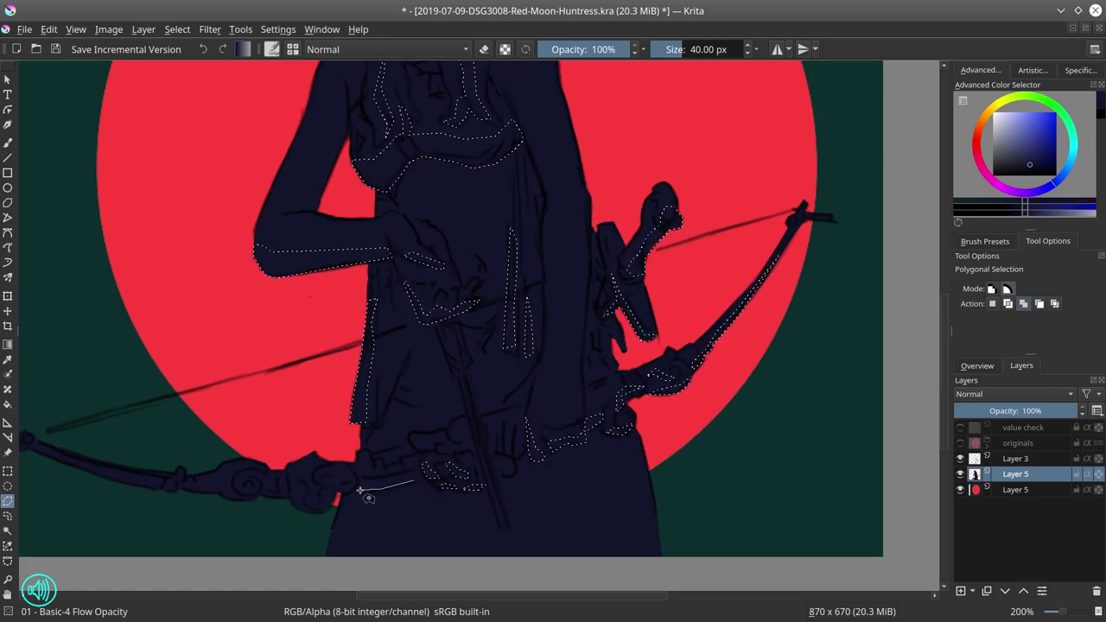
{"action": "left_click", "coordinate": [352, 490]}
{"action": "left_click", "coordinate": [344, 494]}
{"action": "left_click", "coordinate": [335, 494]}
{"action": "left_click", "coordinate": [328, 506]}
{"action": "left_click", "coordinate": [310, 507]}
{"action": "left_click", "coordinate": [306, 501]}
{"action": "left_click", "coordinate": [321, 499]}
{"action": "left_click", "coordinate": [338, 488]}
{"action": "double_click", "coordinate": [414, 480]}
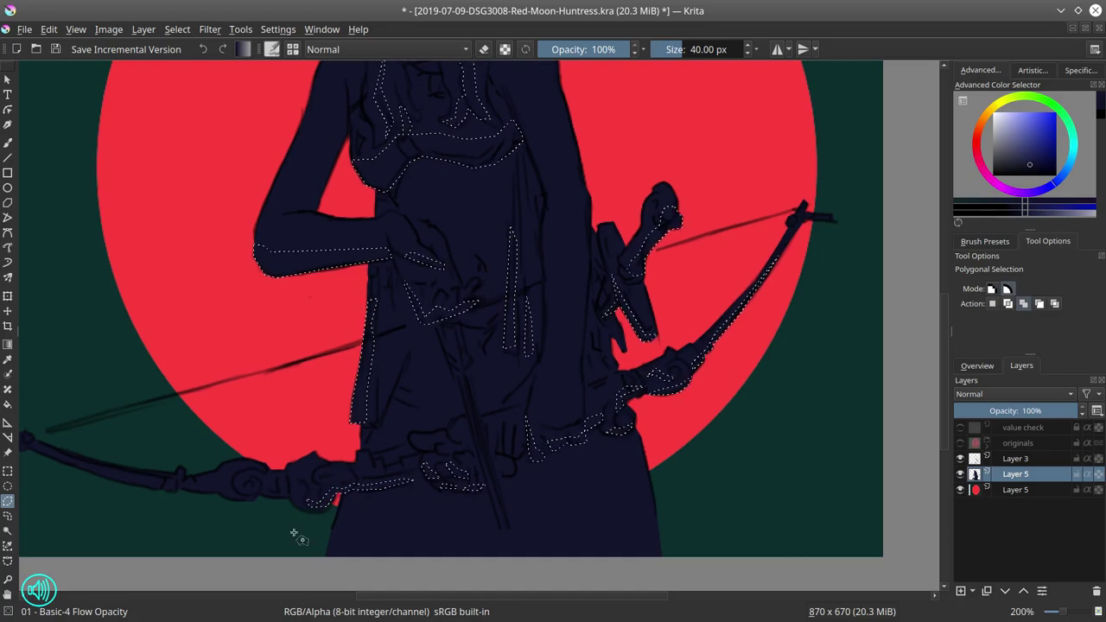
Step: Add the undersides of the two scroll ornaments on the lower bow end to the highlight selection
{"action": "left_click", "coordinate": [288, 492]}
{"action": "left_click", "coordinate": [294, 505]}
{"action": "left_click", "coordinate": [303, 513]}
{"action": "double_click", "coordinate": [307, 504]}
{"action": "left_click", "coordinate": [259, 497]}
{"action": "left_click", "coordinate": [248, 502]}
{"action": "left_click", "coordinate": [231, 501]}
{"action": "left_click", "coordinate": [222, 493]}
{"action": "left_click", "coordinate": [182, 489]}
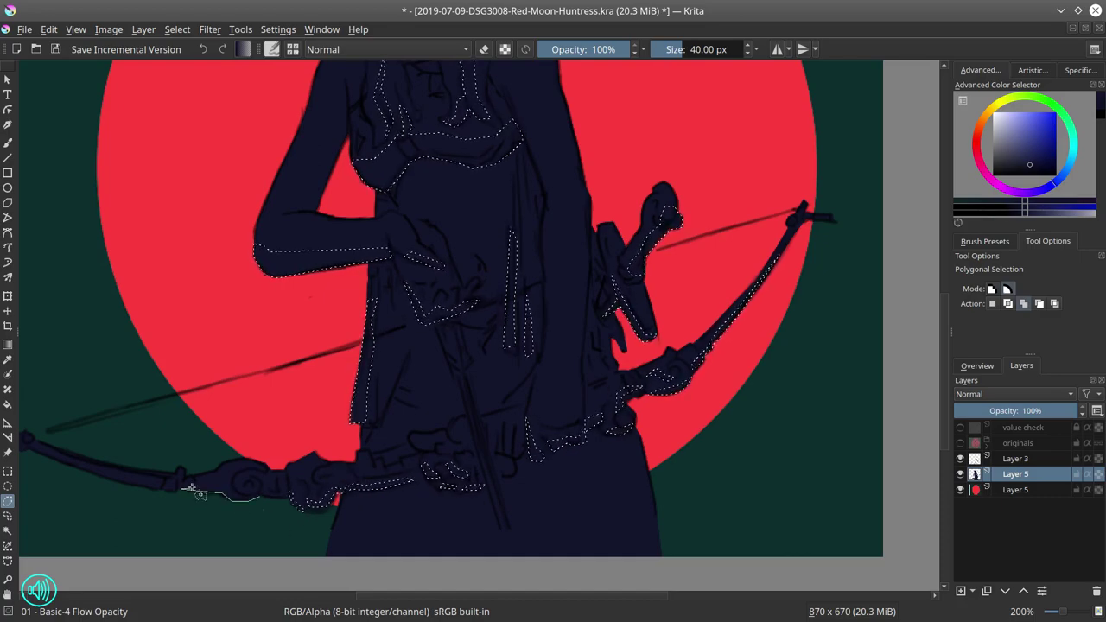
{"action": "left_click", "coordinate": [227, 490]}
{"action": "left_click", "coordinate": [243, 499]}
{"action": "double_click", "coordinate": [257, 496]}
Step: Add the underside of the lower bow limb, from its tip to the ornaments, to the selection
{"action": "left_click_drag", "start_coordinate": [221, 507], "coordinate": [362, 504]}
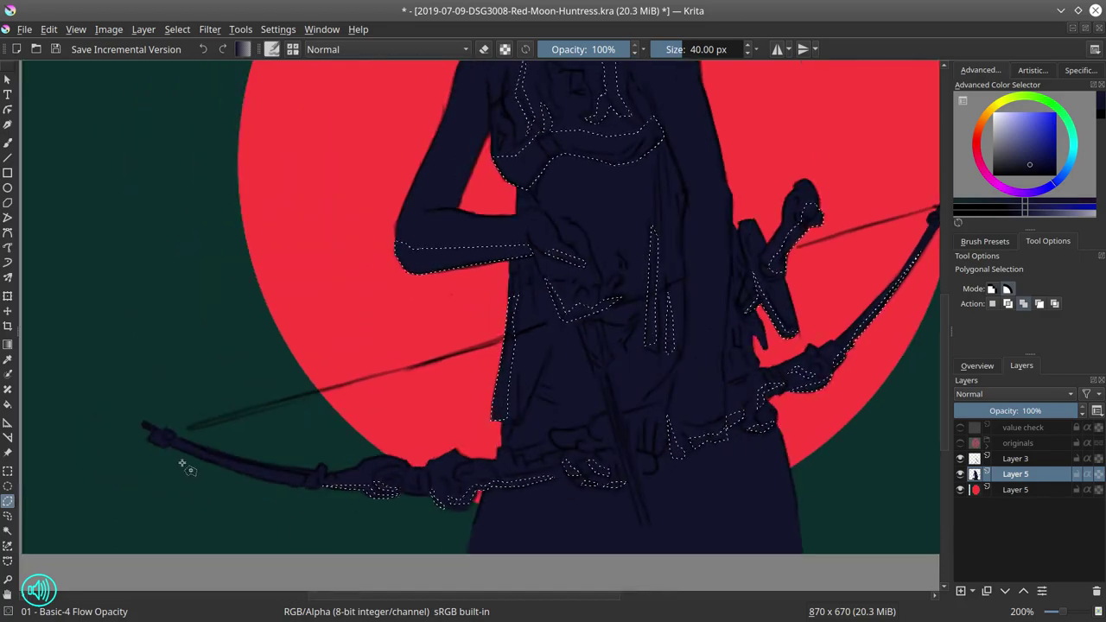
{"action": "left_click", "coordinate": [185, 452]}
{"action": "left_click", "coordinate": [256, 477]}
{"action": "left_click", "coordinate": [315, 486]}
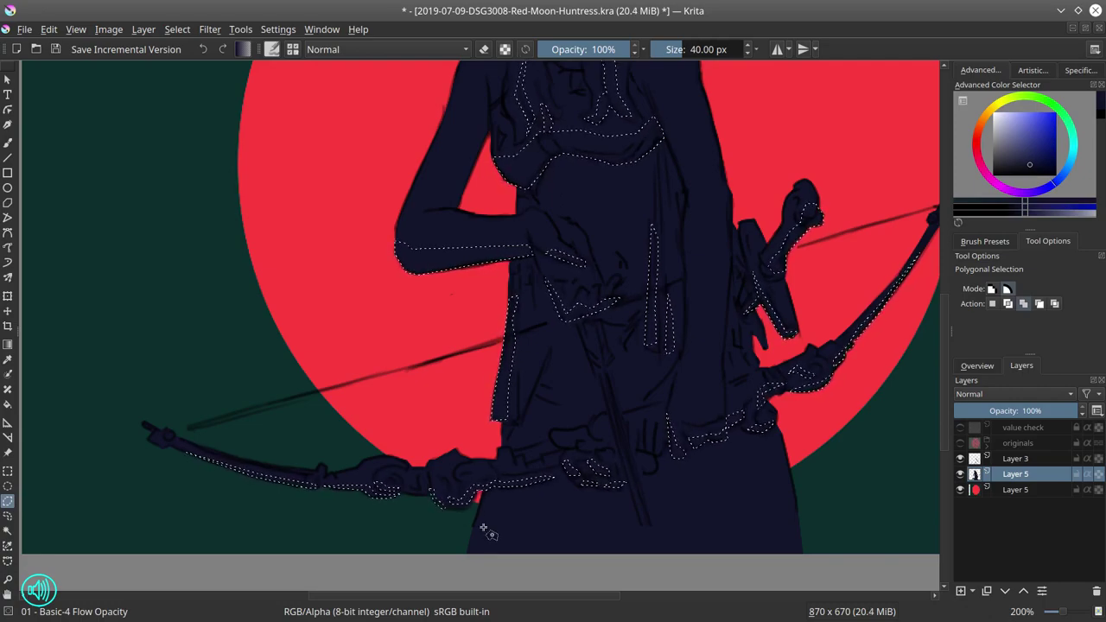
{"action": "key", "text": "1"}
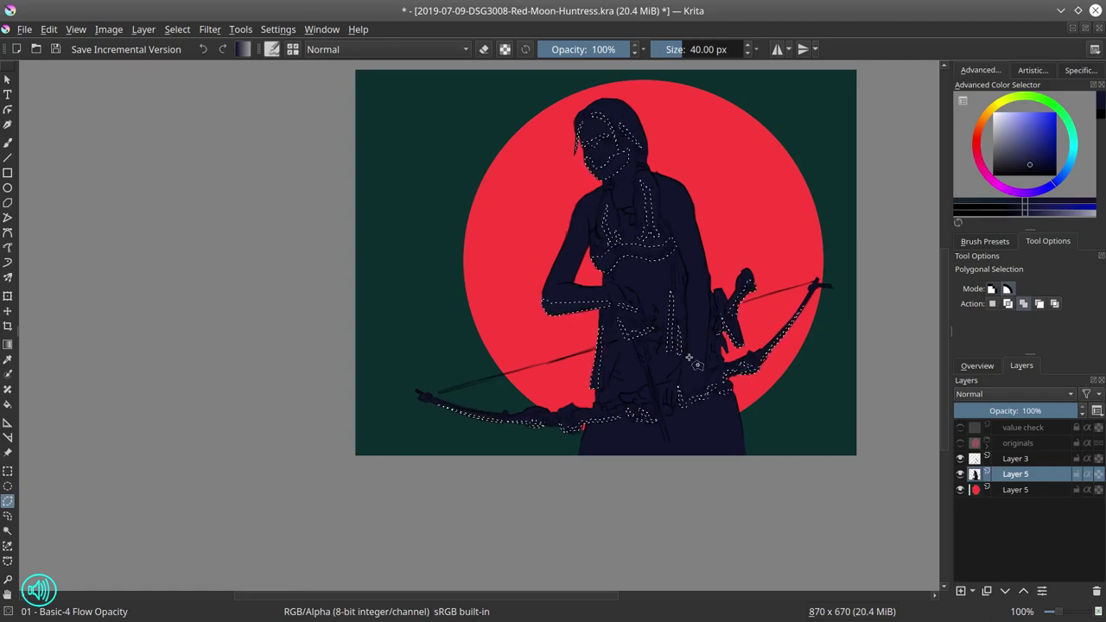
Step: Deselect, and with the sketch on Layer 3 temporarily hidden, paint navy over the red gap between bow and skirt
{"action": "right_click", "coordinate": [690, 299]}
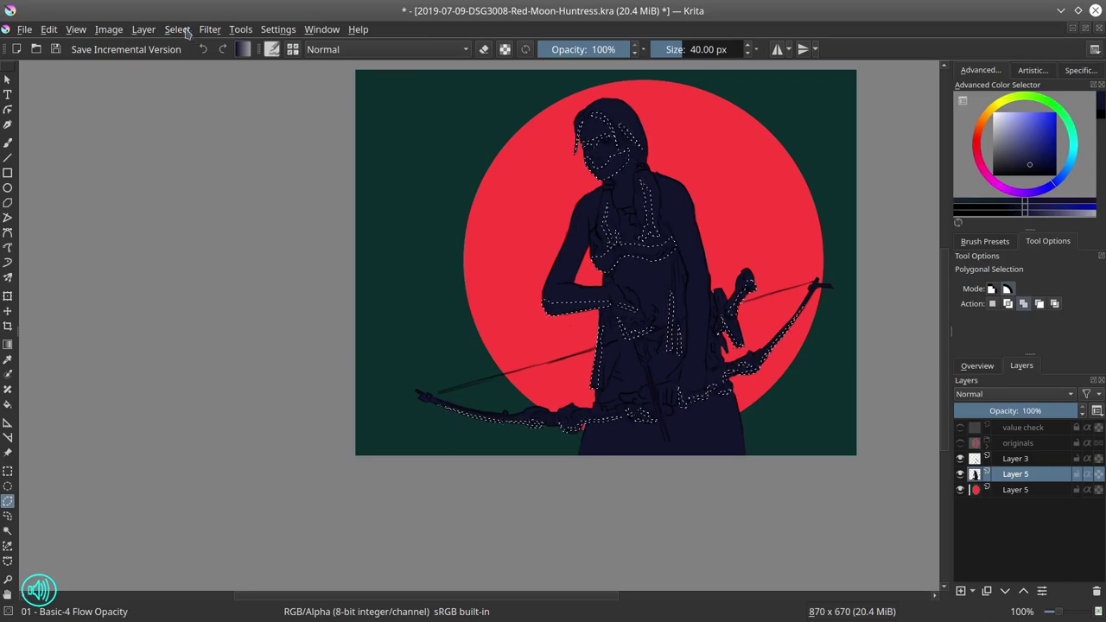
{"action": "left_click", "coordinate": [179, 30]}
{"action": "left_click", "coordinate": [190, 64]}
{"action": "left_click", "coordinate": [961, 459]}
{"action": "left_click", "coordinate": [8, 143]}
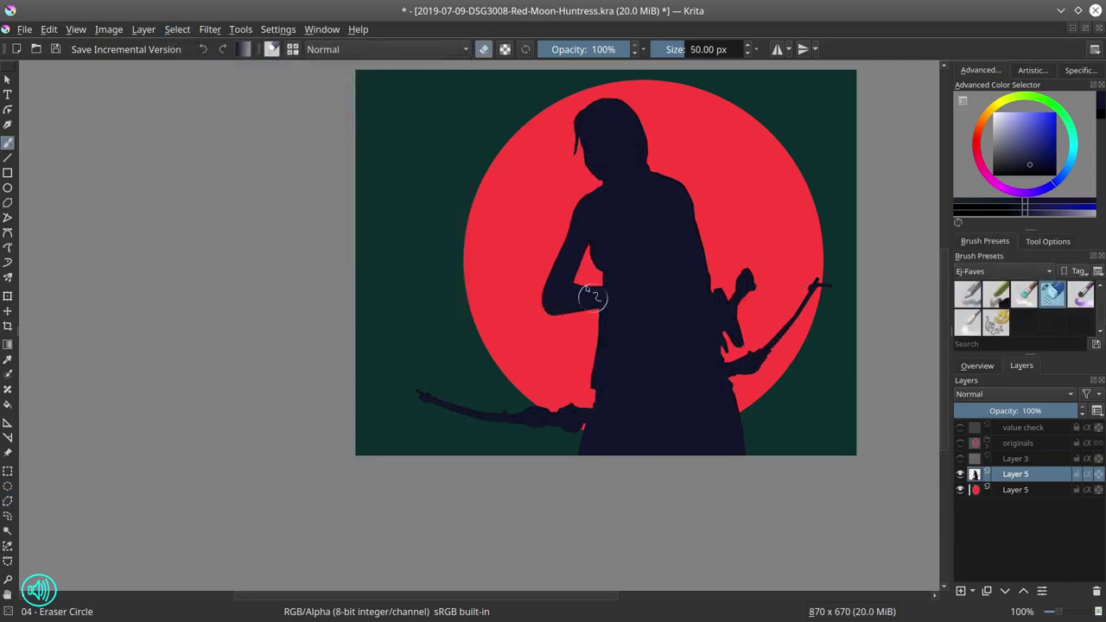
{"action": "key", "text": "e"}
{"action": "left_click_drag", "start_coordinate": [609, 417], "coordinate": [590, 463]}
{"action": "left_click", "coordinate": [960, 459]}
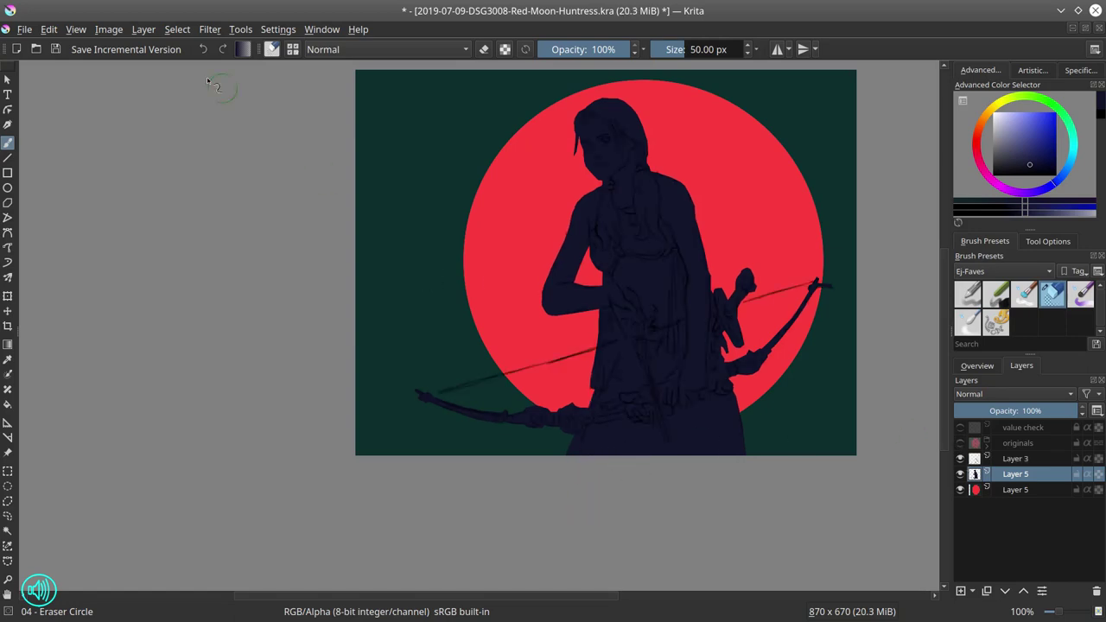
Step: Reselect the highlight shapes, fill them with a pale beige, and deselect
{"action": "left_click", "coordinate": [177, 30]}
{"action": "left_click", "coordinate": [190, 81]}
{"action": "left_click", "coordinate": [990, 112]}
{"action": "left_click", "coordinate": [1013, 132]}
{"action": "left_click", "coordinate": [7, 405]}
{"action": "left_click", "coordinate": [647, 256]}
{"action": "left_click", "coordinate": [178, 28]}
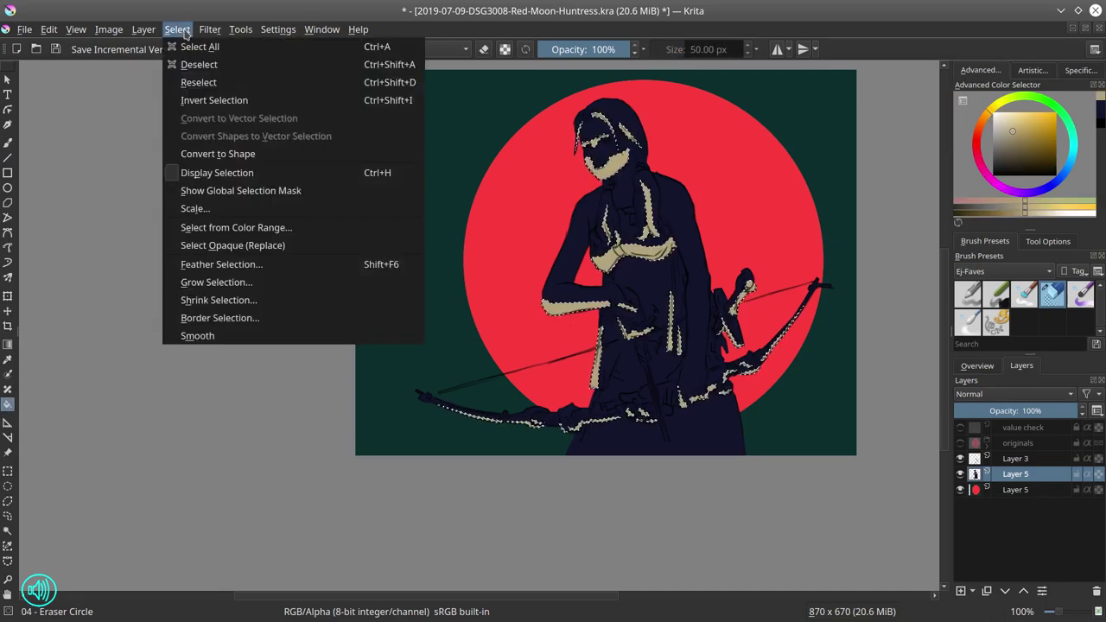
{"action": "left_click", "coordinate": [198, 65]}
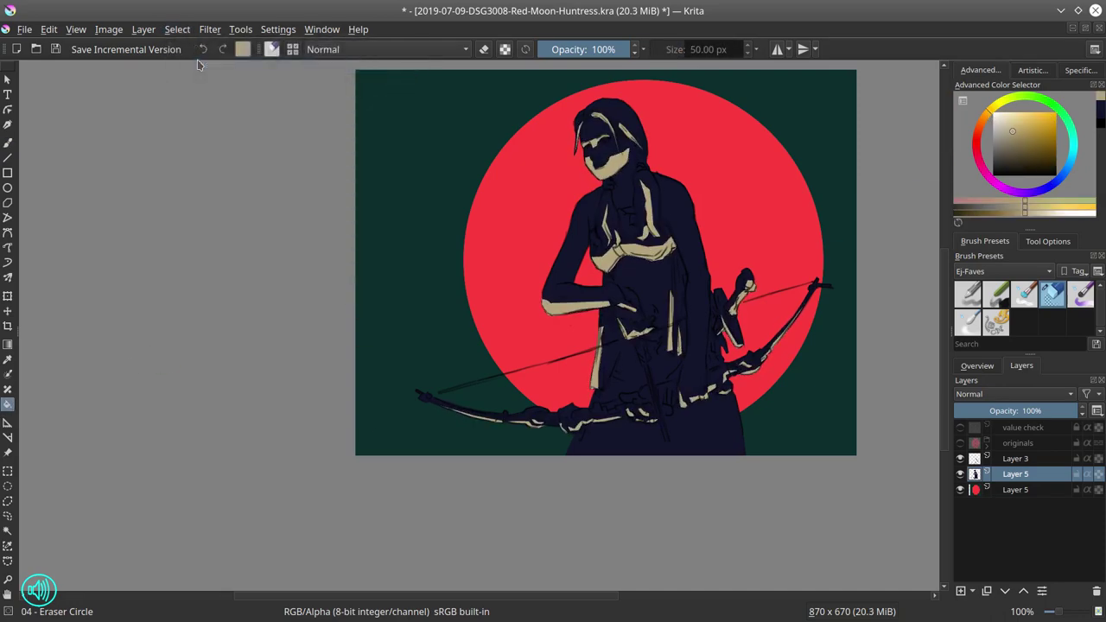
Step: Duplicate the figure's Layer 5 and rename the copy as selectionHighlight
{"action": "right_click", "coordinate": [1026, 474]}
{"action": "left_click", "coordinate": [961, 249]}
{"action": "double_click", "coordinate": [1017, 475]}
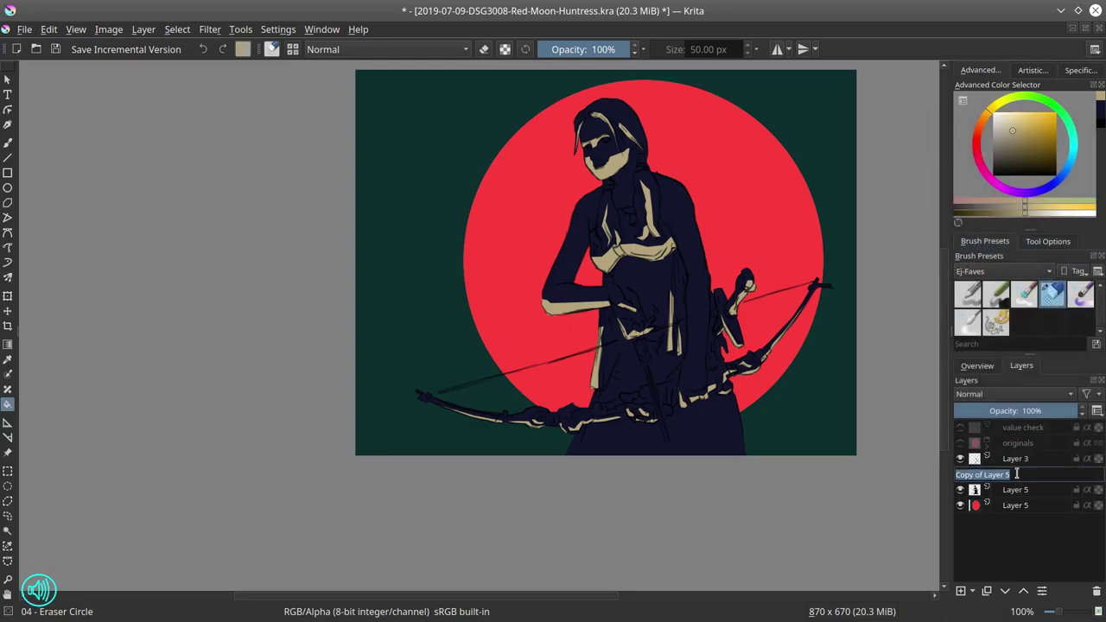
{"action": "type", "text": "selectionHighlight"}
{"action": "key", "text": "Return"}
Step: Duplicate the selectionHighlight layer, move the copy into the originals group, and make selectionHighlight active
{"action": "right_click", "coordinate": [1019, 478]}
{"action": "left_click", "coordinate": [933, 250]}
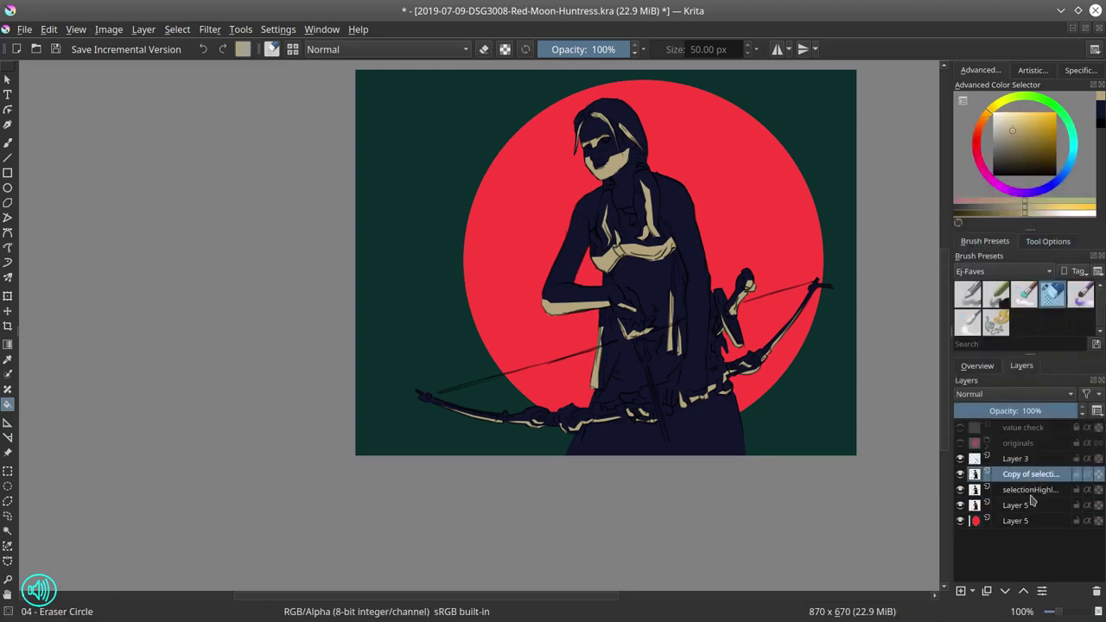
{"action": "left_click_drag", "start_coordinate": [1033, 482], "coordinate": [1027, 452]}
{"action": "left_click", "coordinate": [987, 446]}
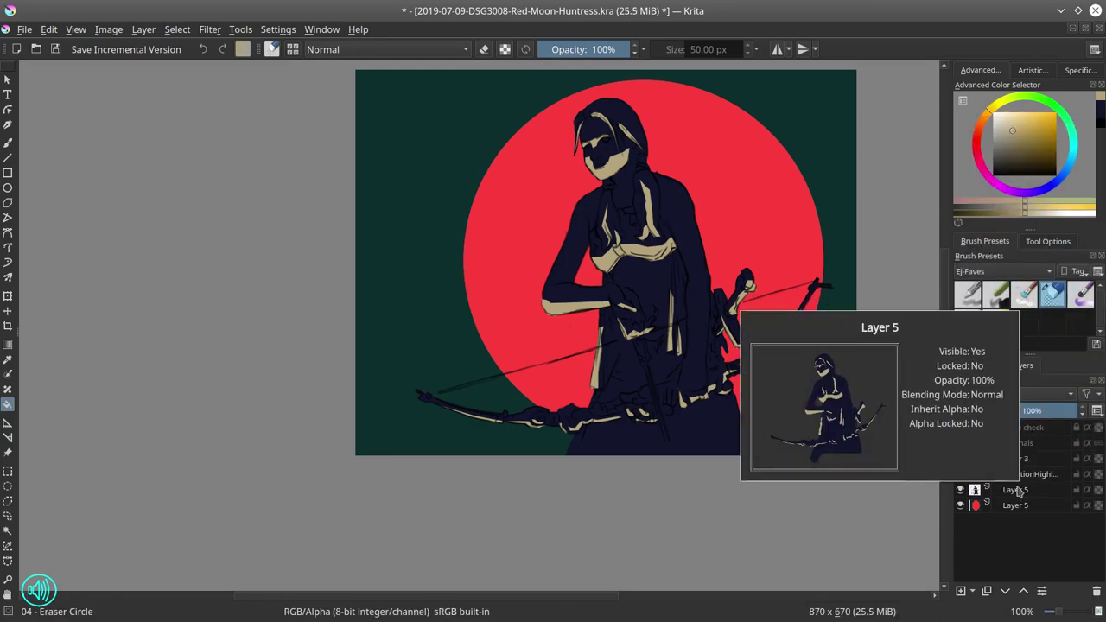
{"action": "double_click", "coordinate": [1021, 476]}
{"action": "left_click", "coordinate": [210, 31]}
{"action": "left_click", "coordinate": [212, 33]}
{"action": "left_click", "coordinate": [212, 33]}
{"action": "left_click", "coordinate": [212, 32]}
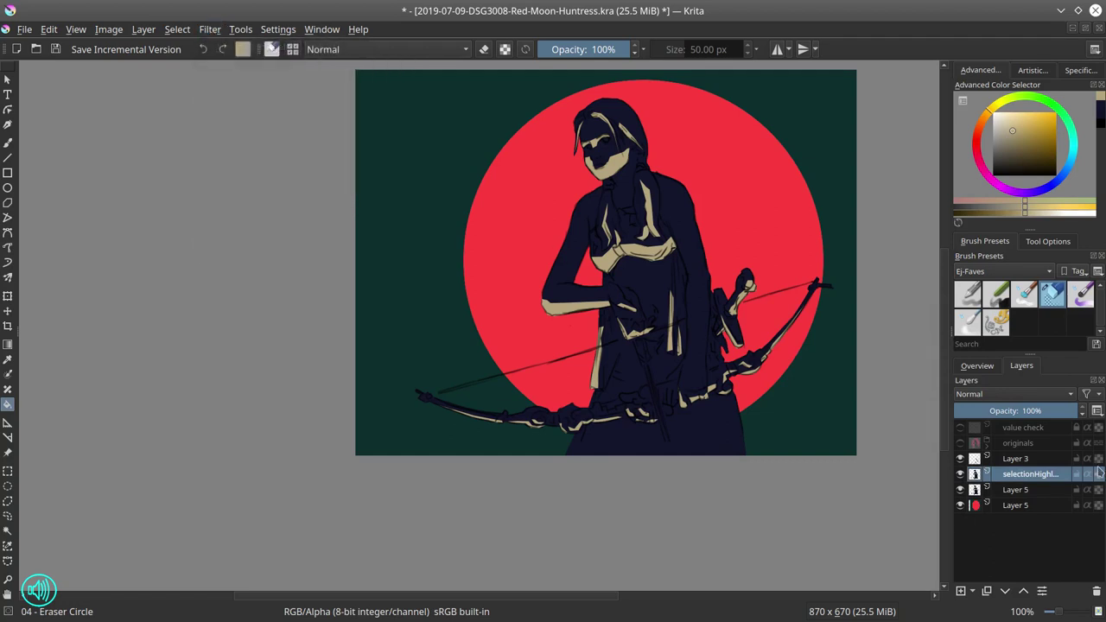
Step: Lock the selectionHighlight layer's alpha and paint navy over all of the figure's highlights with a 112.34 px brush
{"action": "left_click", "coordinate": [1099, 473]}
{"action": "left_click", "coordinate": [7, 142]}
{"action": "left_click", "coordinate": [1101, 109]}
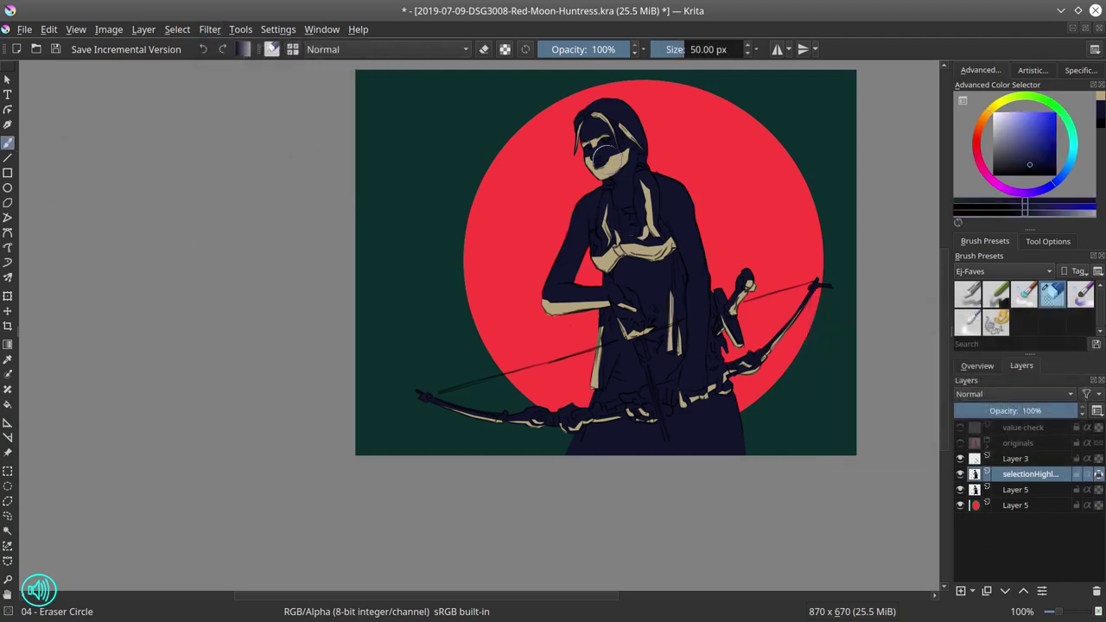
{"action": "left_click", "coordinate": [694, 49]}
{"action": "mouse_move", "coordinate": [611, 125]}
{"action": "left_mouse_down"}
{"action": "mouse_move", "coordinate": [571, 251]}
{"action": "mouse_move", "coordinate": [701, 360]}
{"action": "mouse_move", "coordinate": [463, 414]}
{"action": "left_mouse_up"}
Step: Rename the selectionHighlight layer as selection and move it into the originals group
{"action": "double_click", "coordinate": [1038, 477]}
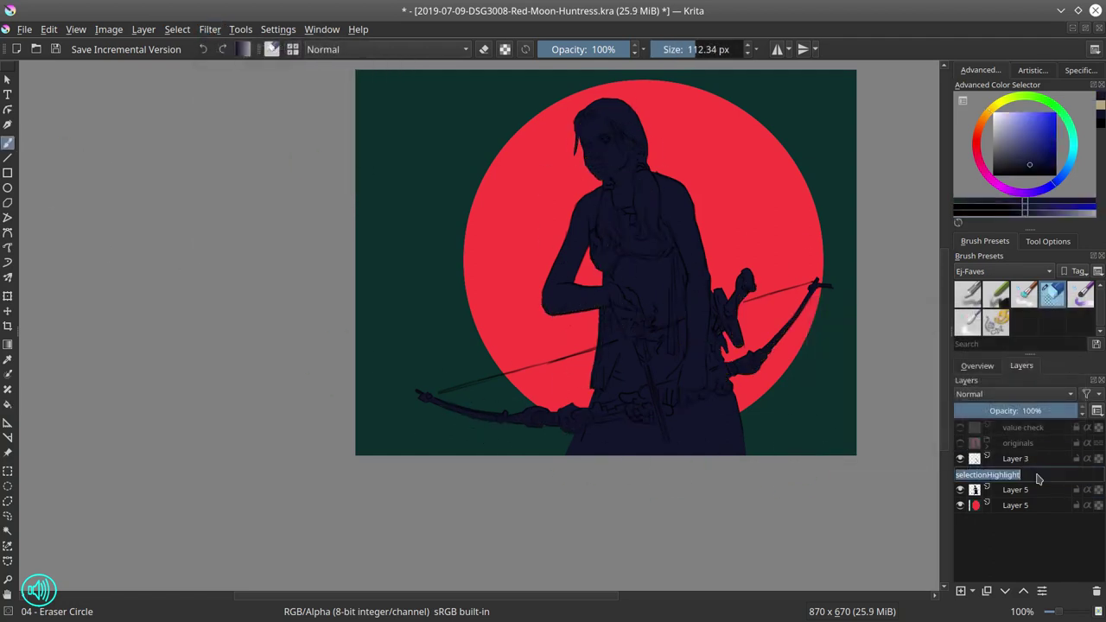
{"action": "type", "text": "selection"}
{"action": "key", "text": "Return"}
{"action": "left_click_drag", "start_coordinate": [1039, 477], "coordinate": [1035, 457]}
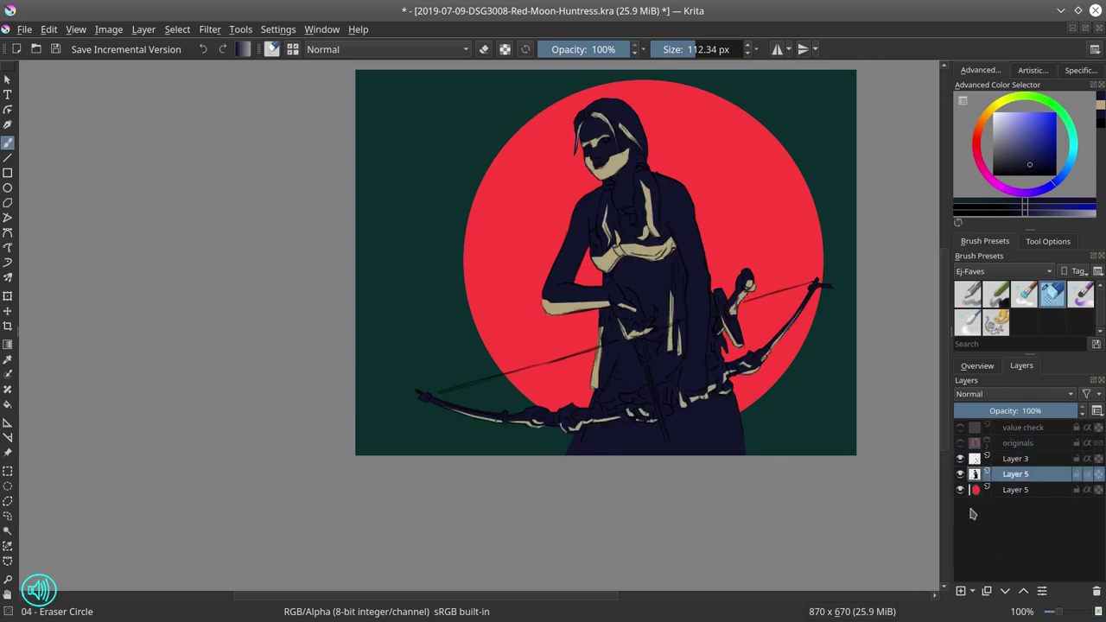
Step: Select the figure's whole silhouette, add a new layer above the figure's Layer 5, and hide the originals group
{"action": "left_click", "coordinate": [7, 532]}
{"action": "left_click", "coordinate": [634, 377]}
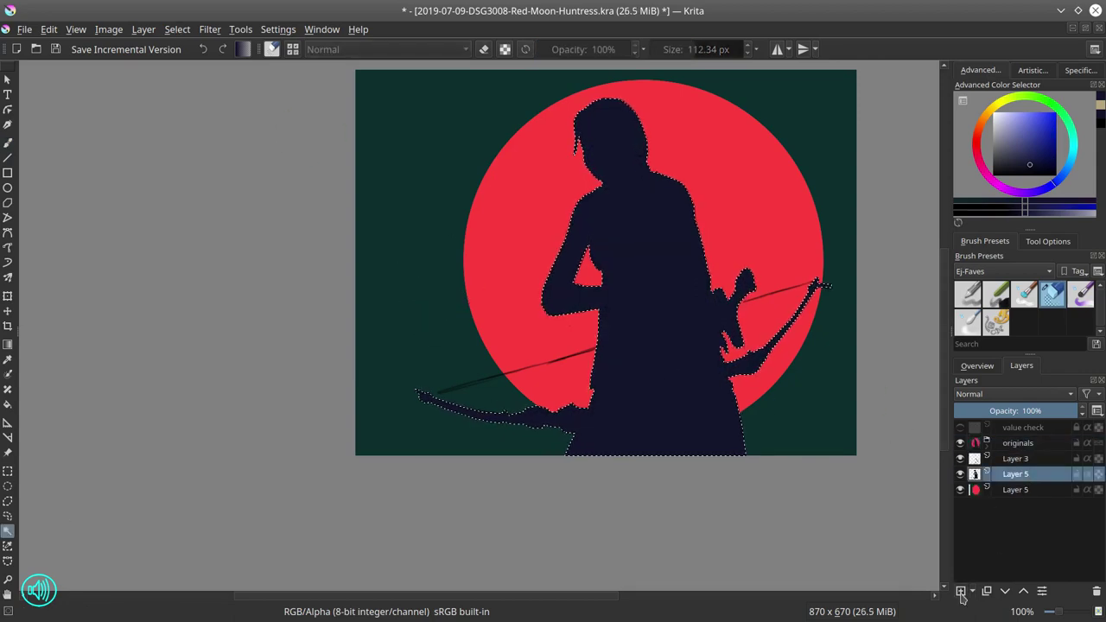
{"action": "left_click", "coordinate": [962, 592]}
{"action": "left_click", "coordinate": [960, 443]}
Step: Duplicate the sketch's Layer 3 twice and merge the copies with it into one layer
{"action": "left_click", "coordinate": [1015, 460]}
{"action": "right_click", "coordinate": [1016, 461]}
{"action": "left_click", "coordinate": [934, 232]}
{"action": "right_click", "coordinate": [1025, 462]}
{"action": "left_click", "coordinate": [968, 232]}
{"action": "left_click", "coordinate": [1028, 491], "text": "shift"}
{"action": "right_click", "coordinate": [1027, 490]}
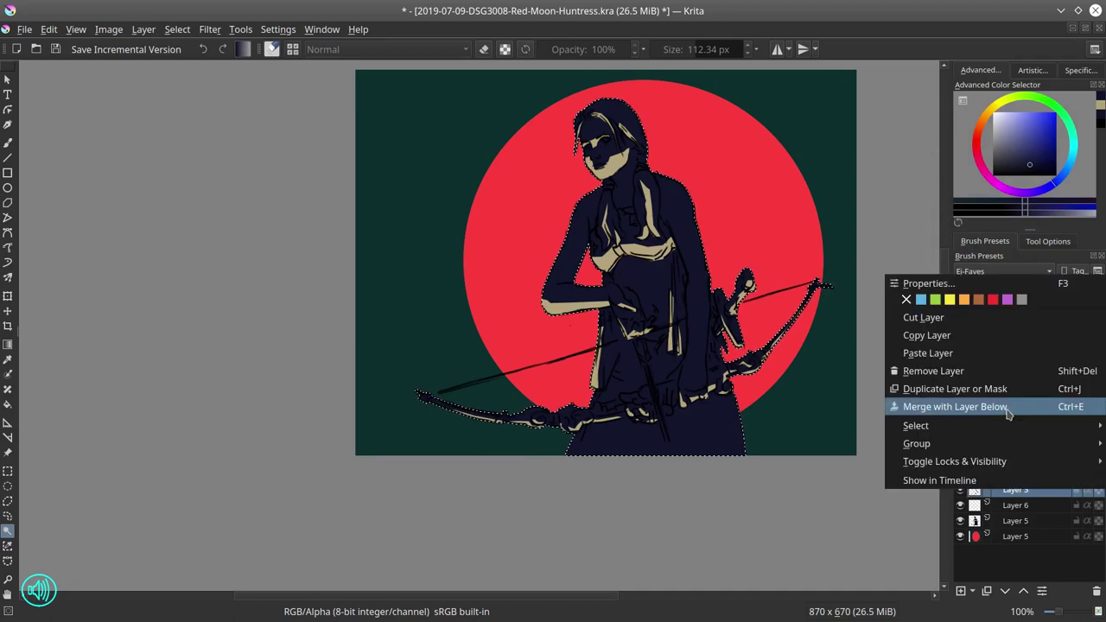
{"action": "left_click", "coordinate": [1008, 409]}
Step: Duplicate the merged sketch layer and hide the copy
{"action": "right_click", "coordinate": [1028, 461]}
{"action": "left_click", "coordinate": [972, 234]}
{"action": "left_click", "coordinate": [961, 459]}
Step: Deselect, hide the figure's Layer 5 below Layer 6, and save the document
{"action": "left_click", "coordinate": [177, 28]}
{"action": "left_click", "coordinate": [195, 61]}
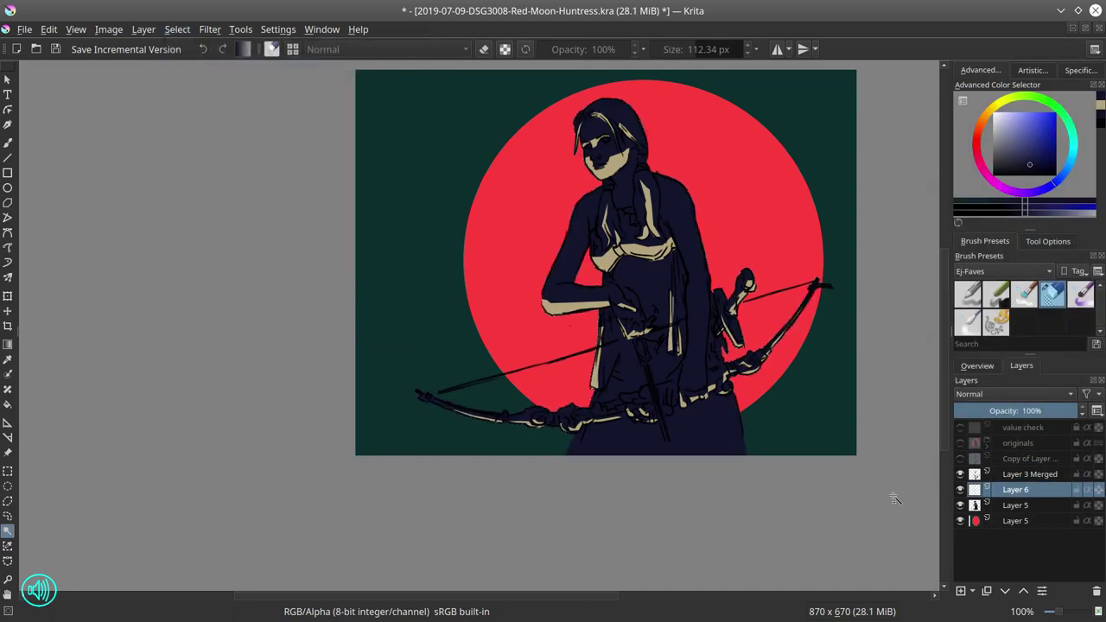
{"action": "left_click", "coordinate": [960, 505]}
{"action": "left_click", "coordinate": [54, 50]}
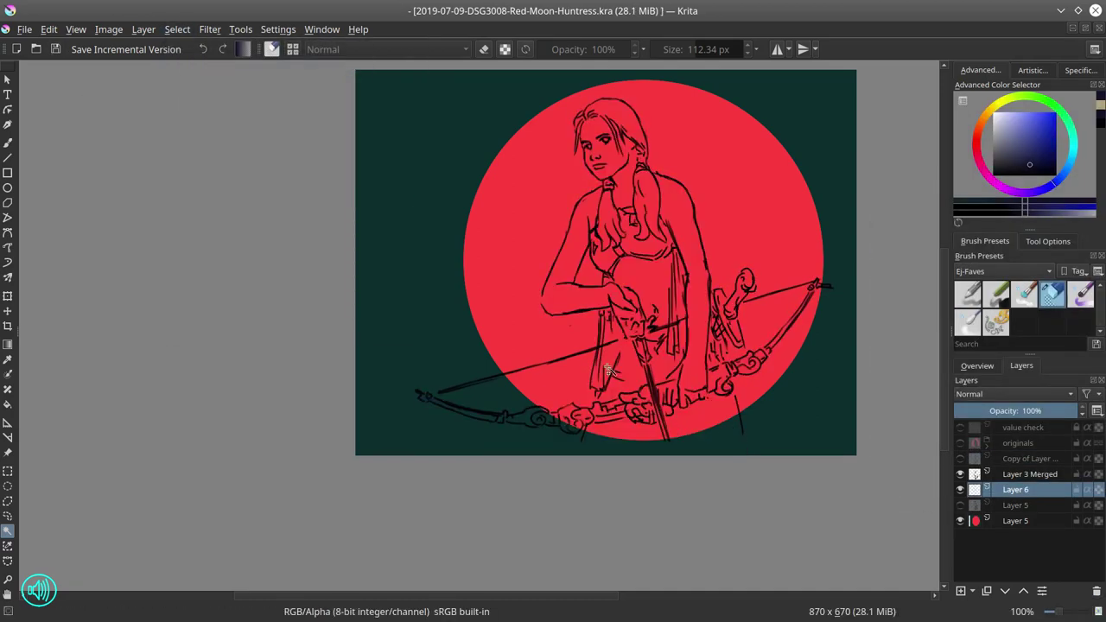
{"action": "left_click", "coordinate": [251, 32]}
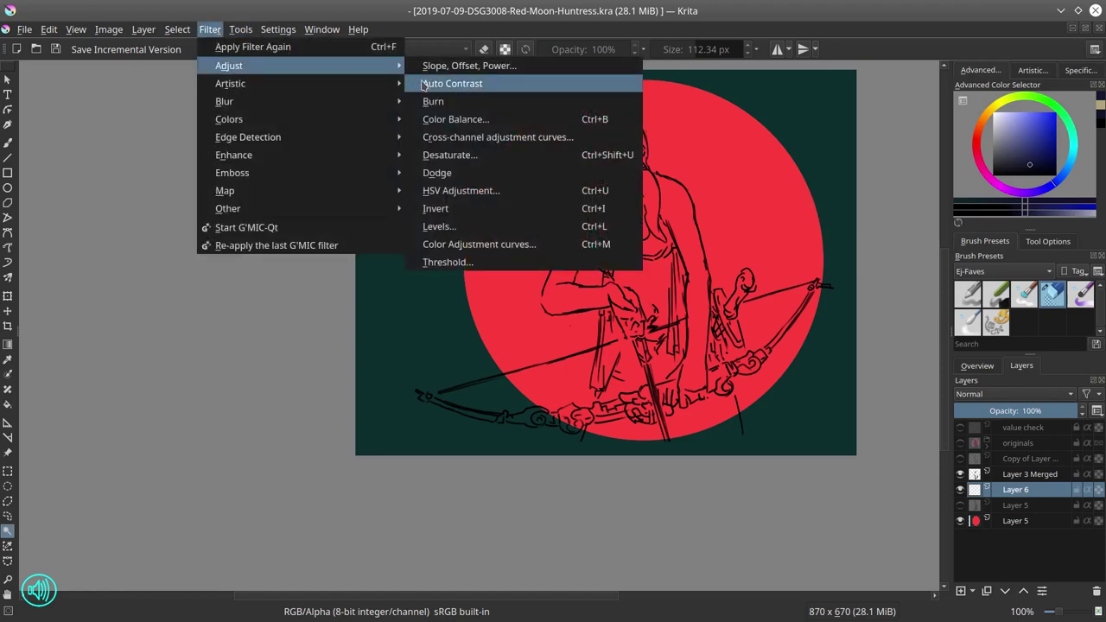
{"action": "mouse_move", "coordinate": [278, 30]}
{"action": "mouse_move", "coordinate": [359, 138]}
{"action": "left_click", "coordinate": [499, 294]}
{"action": "left_click", "coordinate": [578, 298]}
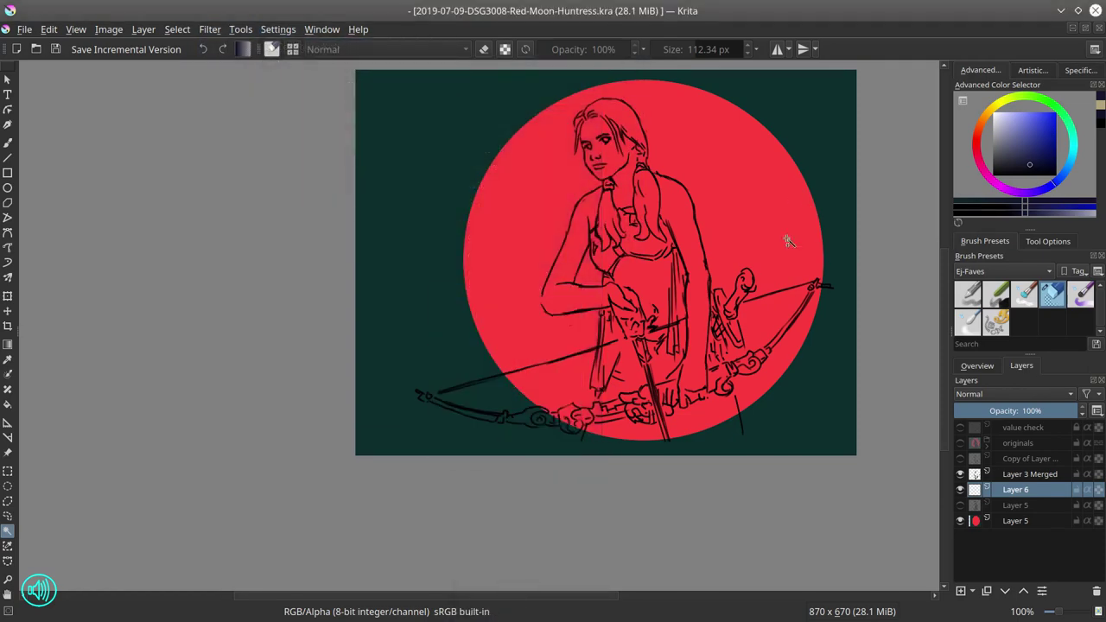
Step: In the Artistic Color Selector, rotate the gamut mask to 155° and choose a mid-tone magenta from the smaller gamut area
{"action": "left_click", "coordinate": [1038, 70]}
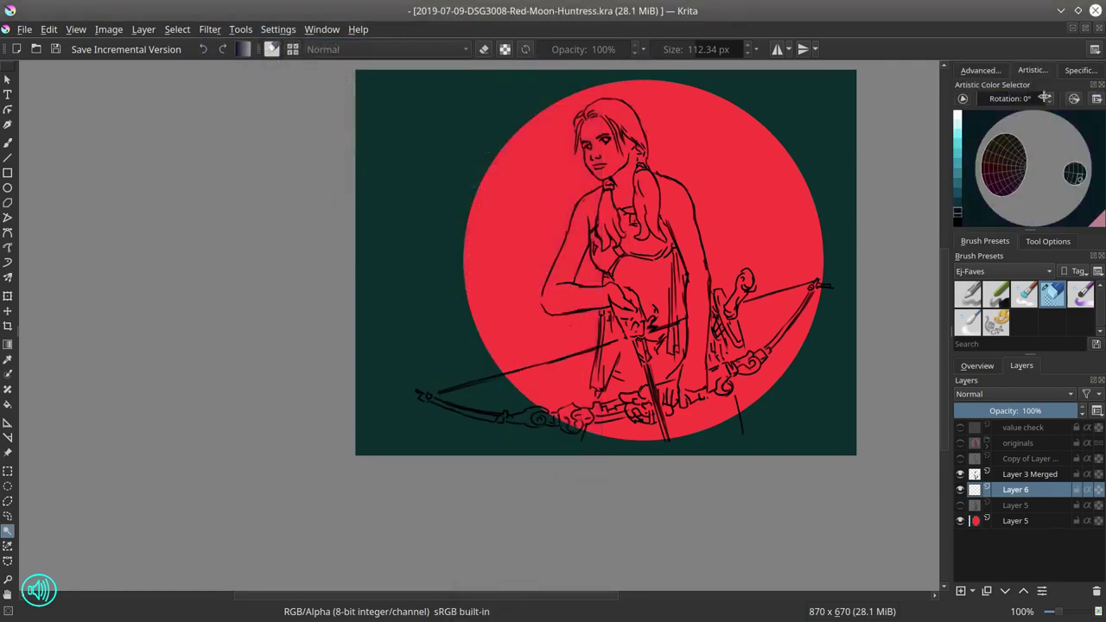
{"action": "left_click_drag", "start_coordinate": [1037, 98], "coordinate": [1007, 107]}
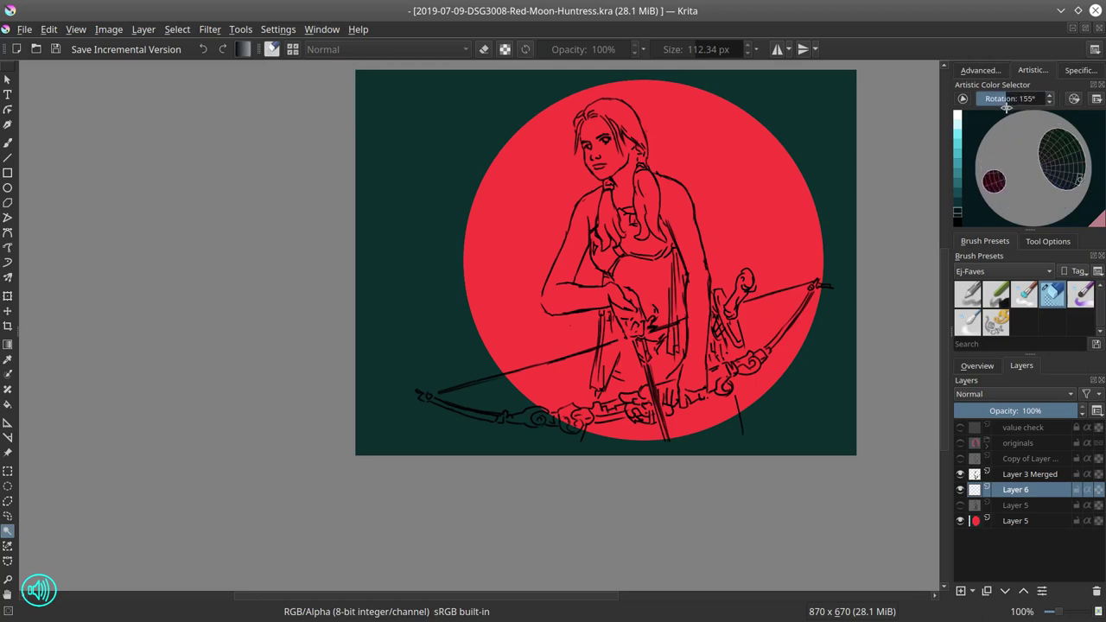
{"action": "left_click", "coordinate": [958, 177]}
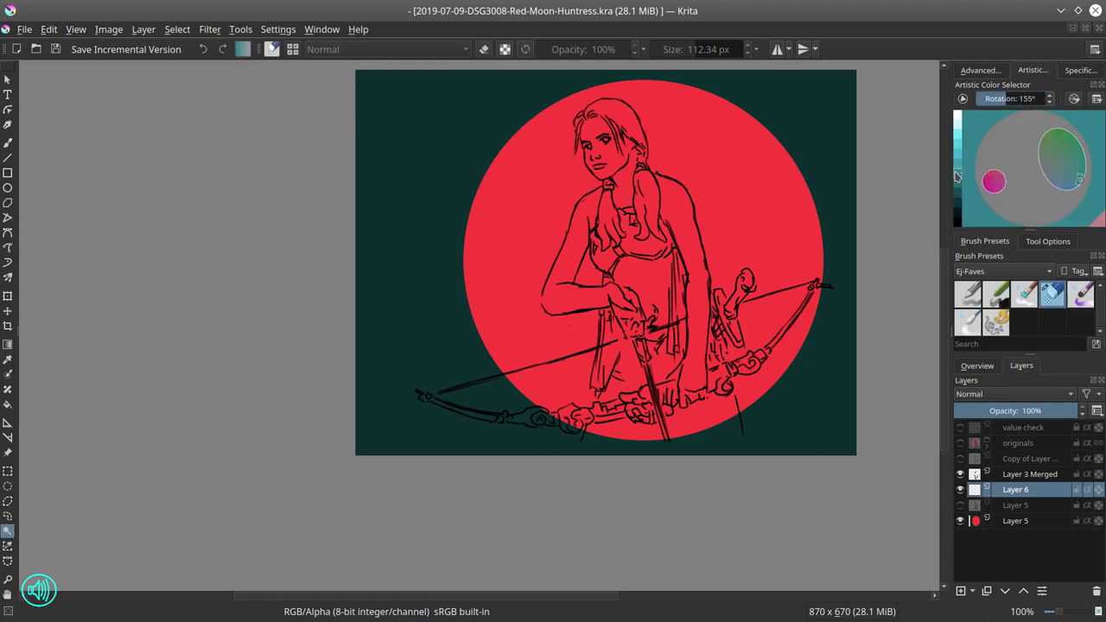
{"action": "left_click", "coordinate": [992, 179]}
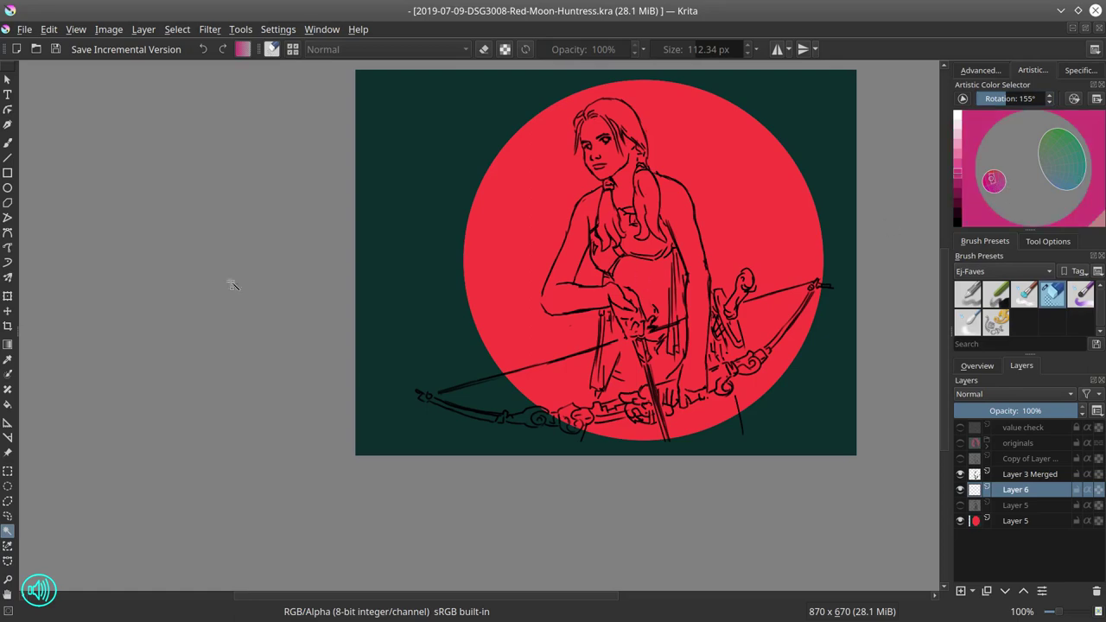
Step: Reselect the silhouette and paint magenta over the face, arms and torso on Layer 6 with the Shapes Mecha Hue brush
{"action": "left_click", "coordinate": [7, 143]}
{"action": "left_click", "coordinate": [996, 322]}
{"action": "left_click", "coordinate": [176, 30]}
{"action": "left_click", "coordinate": [189, 80]}
{"action": "left_click_drag", "start_coordinate": [624, 248], "coordinate": [482, 249], "text": "shift"}
{"action": "left_click_drag", "start_coordinate": [567, 276], "coordinate": [592, 227]}
{"action": "mouse_move", "coordinate": [597, 135]}
{"action": "left_mouse_down"}
{"action": "mouse_move", "coordinate": [669, 198]}
{"action": "mouse_move", "coordinate": [702, 318]}
{"action": "left_mouse_up"}
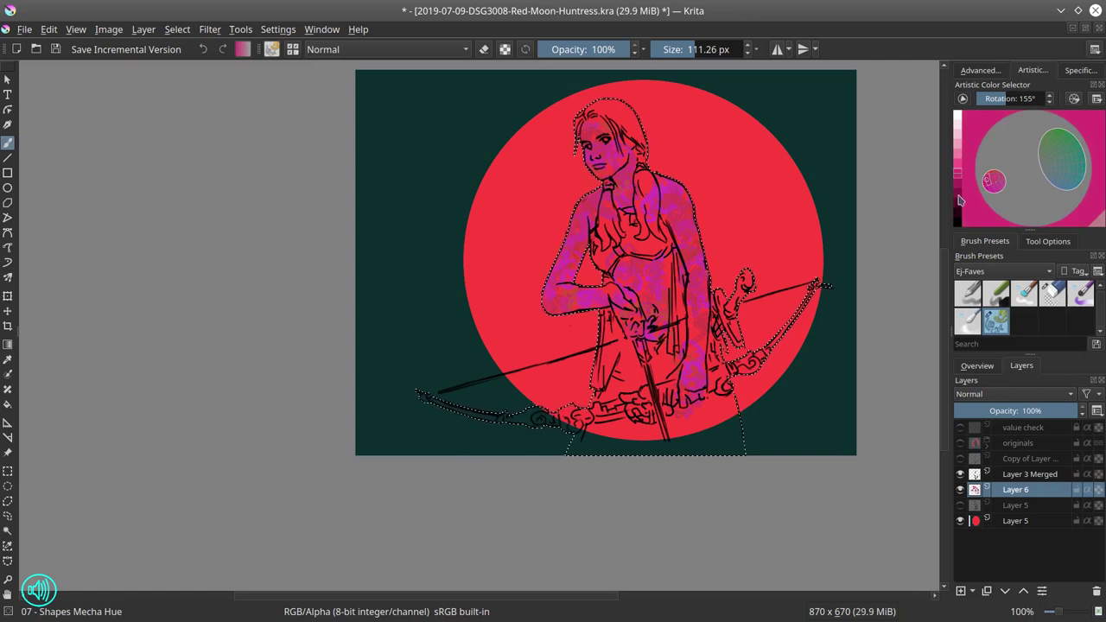
Step: Shade the face, arms and torso in dark magenta, and add light pink along the bent forearm at 60.17 px
{"action": "left_click", "coordinate": [960, 201]}
{"action": "left_click_drag", "start_coordinate": [560, 272], "coordinate": [595, 203]}
{"action": "mouse_move", "coordinate": [564, 293]}
{"action": "left_mouse_down"}
{"action": "mouse_move", "coordinate": [681, 226]}
{"action": "mouse_move", "coordinate": [697, 251]}
{"action": "left_mouse_up"}
{"action": "left_click", "coordinate": [959, 144]}
{"action": "left_click_drag", "start_coordinate": [597, 301], "coordinate": [562, 301], "text": "shift"}
{"action": "left_click_drag", "start_coordinate": [548, 304], "coordinate": [609, 298]}
{"action": "left_click", "coordinate": [957, 162]}
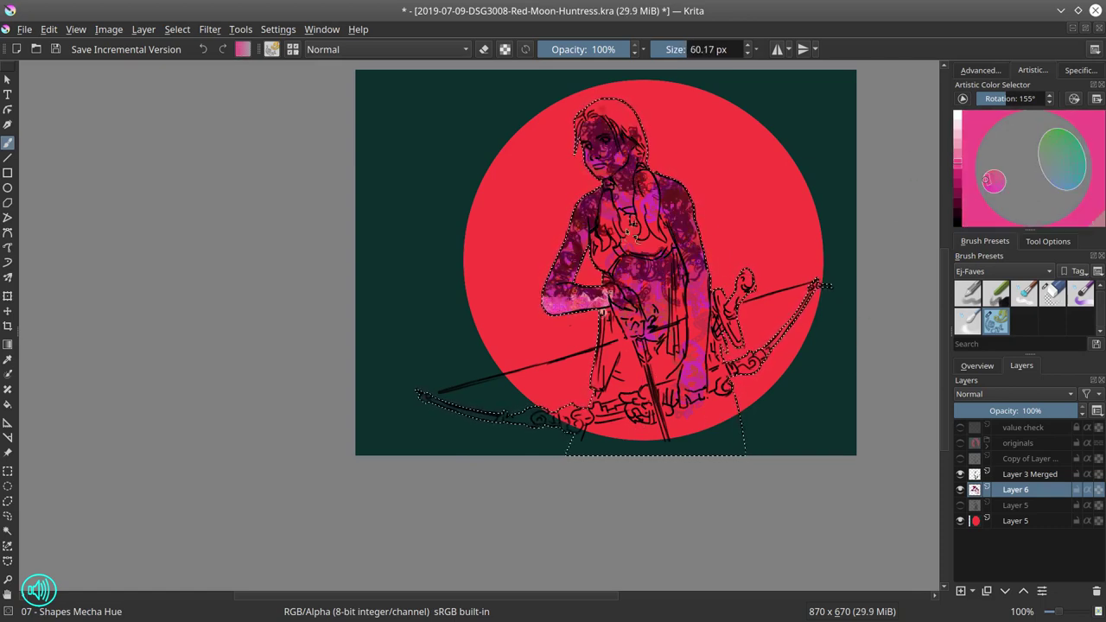
Step: Paint the huntress's hair and braids with textured strokes in dark blue-green tones
{"action": "left_click", "coordinate": [955, 199]}
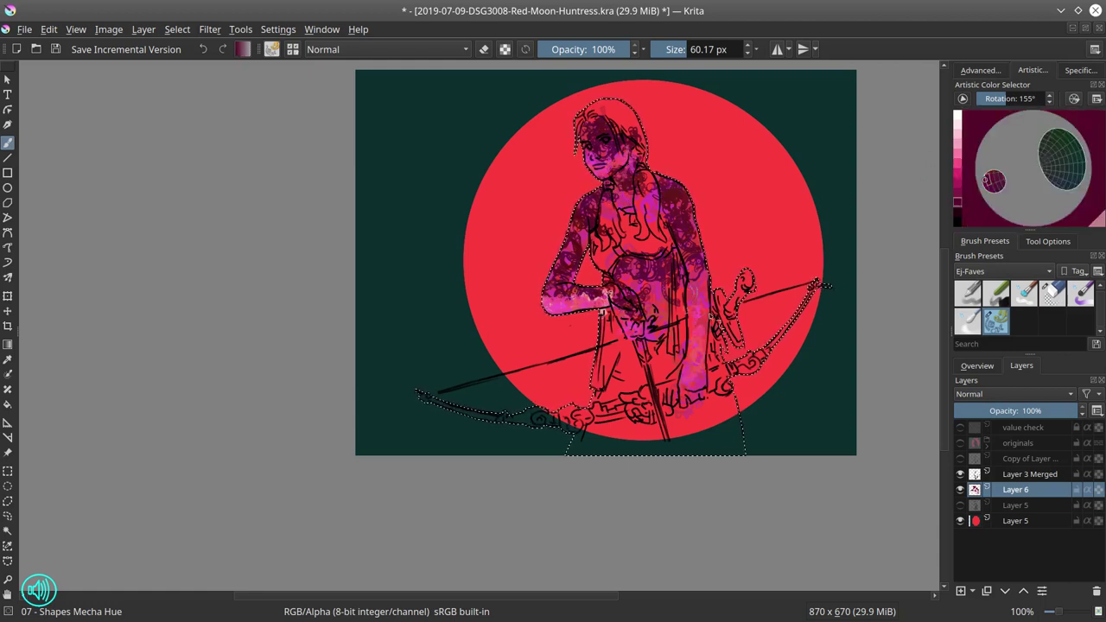
{"action": "left_click", "coordinate": [1074, 158]}
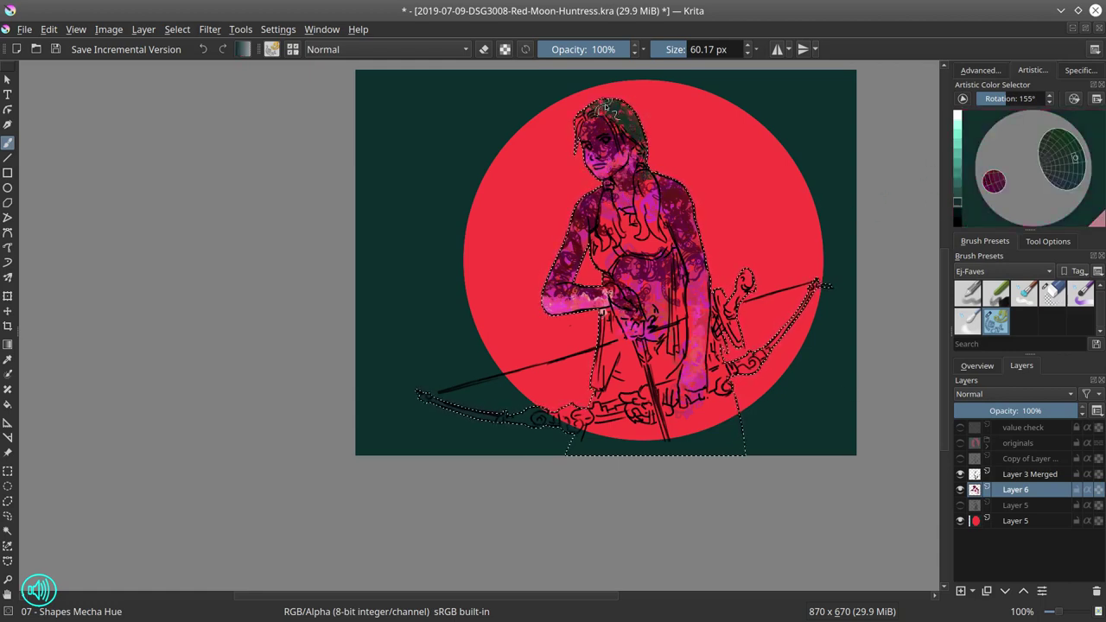
{"action": "key", "text": "l"}
{"action": "key", "text": "l"}
{"action": "left_click", "coordinate": [958, 210]}
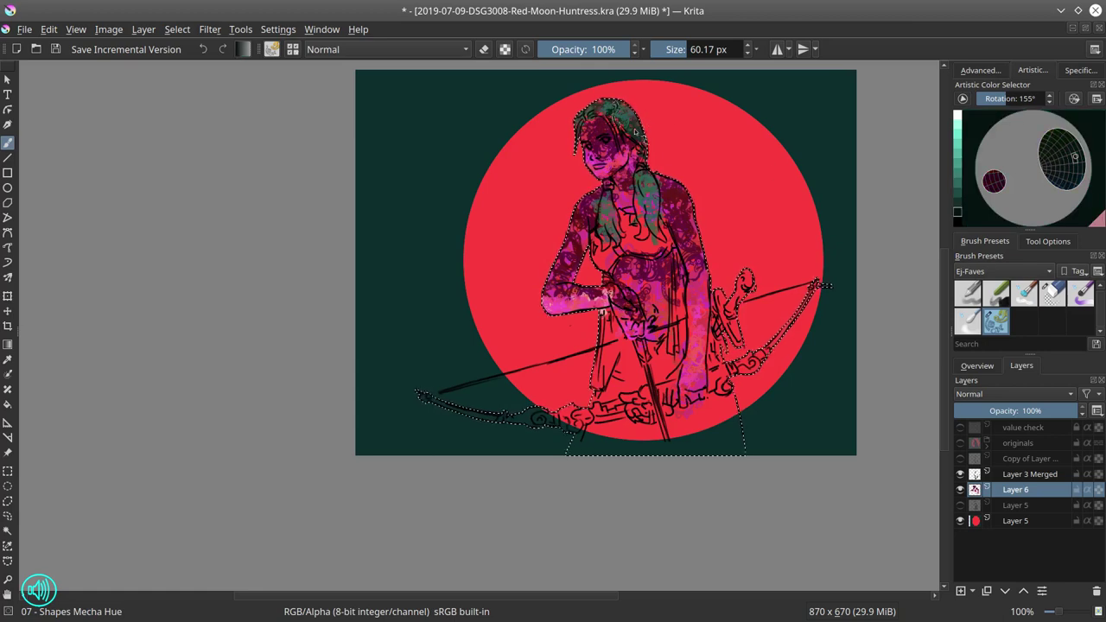
Step: Paint green texture over the dress, skirt, quiver and bow
{"action": "left_click", "coordinate": [958, 179]}
{"action": "left_click_drag", "start_coordinate": [626, 258], "coordinate": [645, 255]}
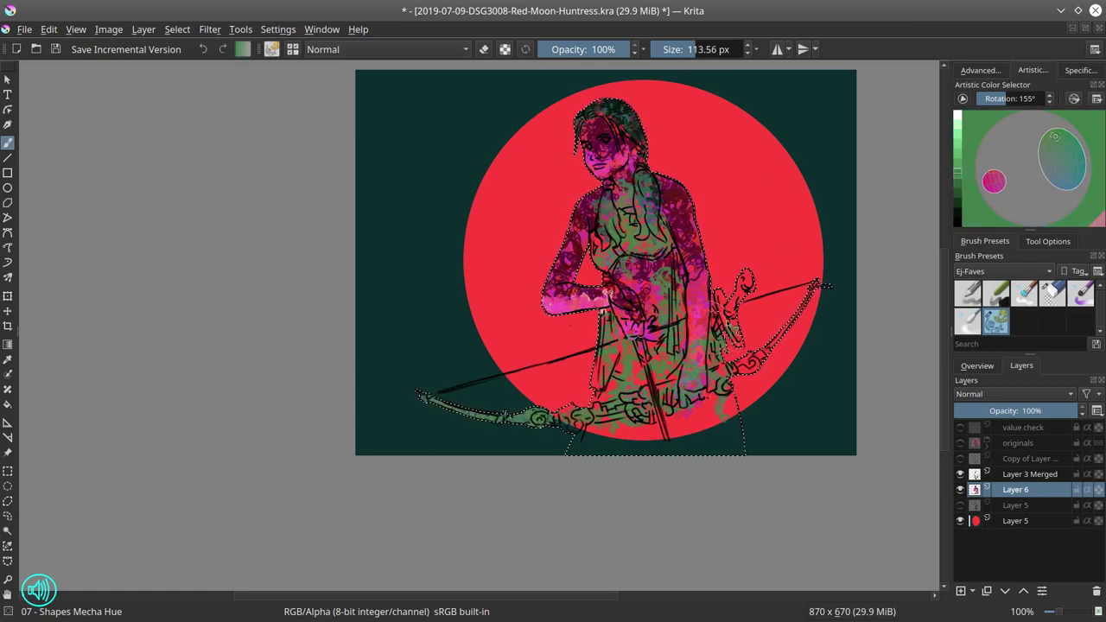
{"action": "left_click", "coordinate": [958, 212]}
{"action": "left_click_drag", "start_coordinate": [630, 355], "coordinate": [653, 355]}
{"action": "left_click_drag", "start_coordinate": [630, 367], "coordinate": [635, 347]}
Step: Add dark teal texture as shadows across the dress, quiver, bow and lower skirt, varying the brush size up to 144.03 px
{"action": "left_click", "coordinate": [1076, 180]}
{"action": "left_click_drag", "start_coordinate": [697, 313], "coordinate": [689, 312]}
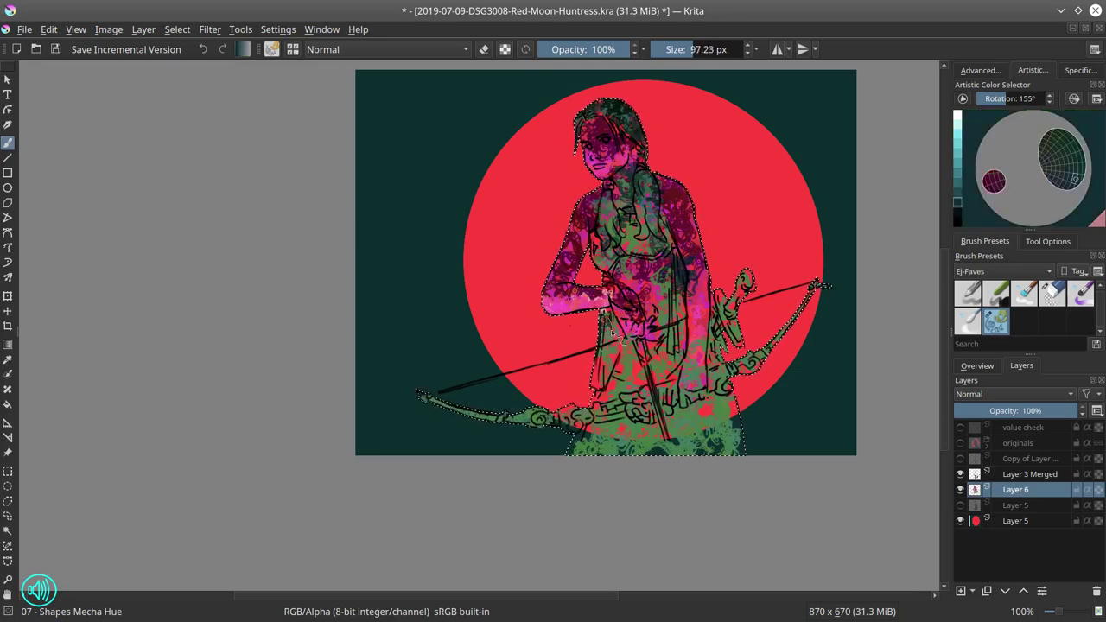
{"action": "mouse_move", "coordinate": [711, 367]}
{"action": "left_mouse_down"}
{"action": "mouse_move", "coordinate": [655, 399]}
{"action": "mouse_move", "coordinate": [517, 419]}
{"action": "left_mouse_up"}
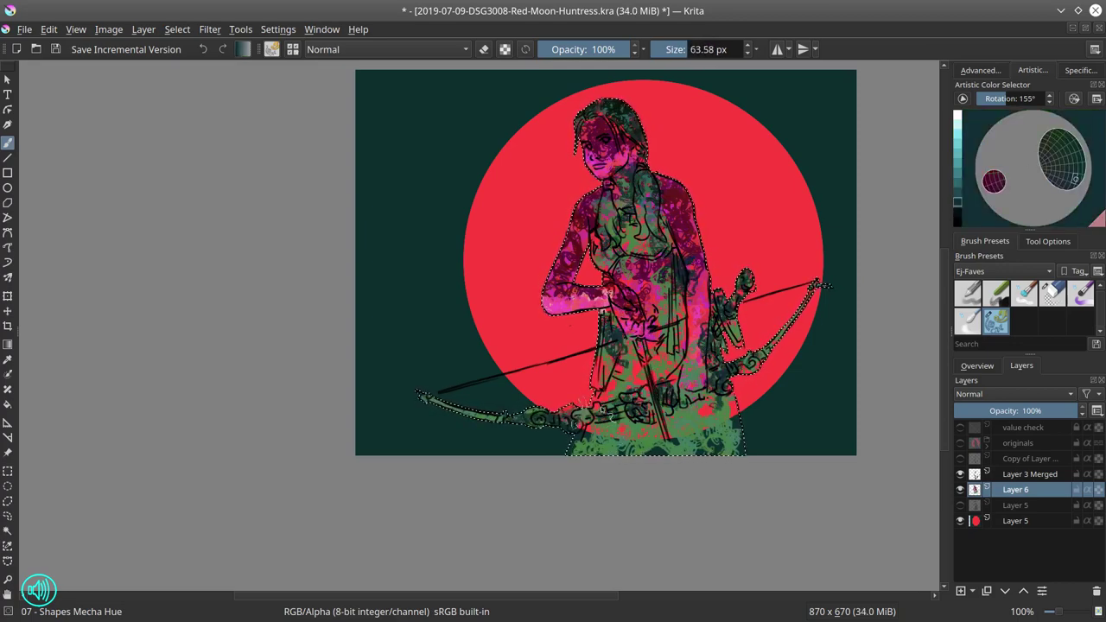
{"action": "left_click_drag", "start_coordinate": [656, 464], "coordinate": [689, 463]}
{"action": "left_click_drag", "start_coordinate": [698, 407], "coordinate": [676, 374]}
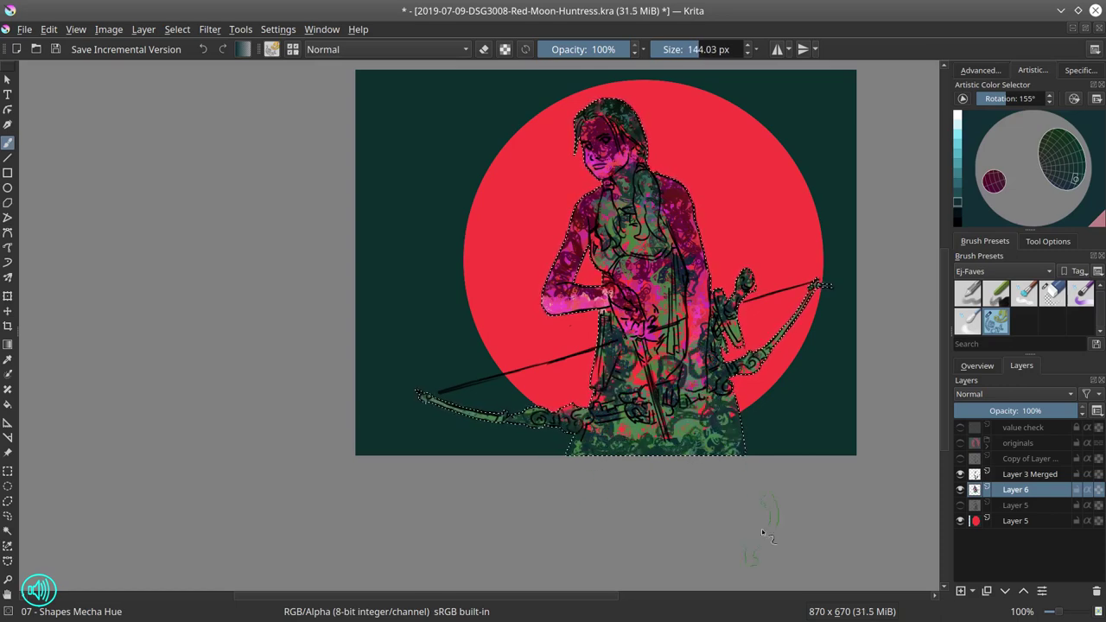
Step: Show the figure's Layer 5 beneath the painted texture and deselect
{"action": "left_click", "coordinate": [960, 507]}
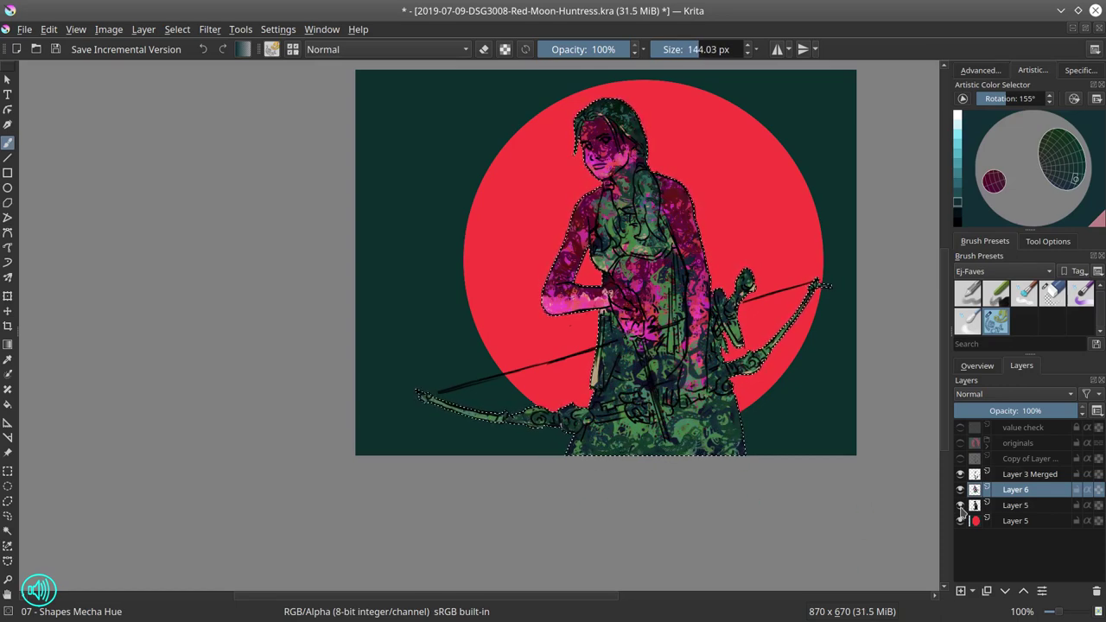
{"action": "left_click", "coordinate": [177, 29]}
{"action": "left_click", "coordinate": [207, 62]}
Step: Show the originals group with its selection layer hidden, and select the beige highlight shapes on the head, chest and forearm
{"action": "left_click", "coordinate": [977, 444]}
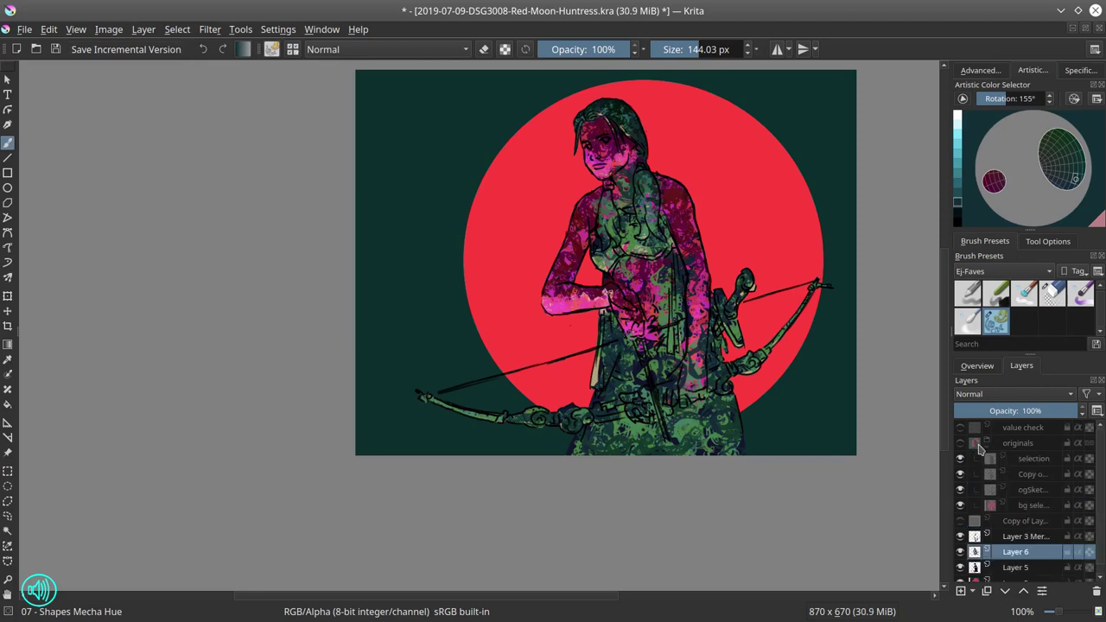
{"action": "left_click", "coordinate": [961, 443]}
{"action": "left_click", "coordinate": [961, 459]}
{"action": "left_click", "coordinate": [8, 532]}
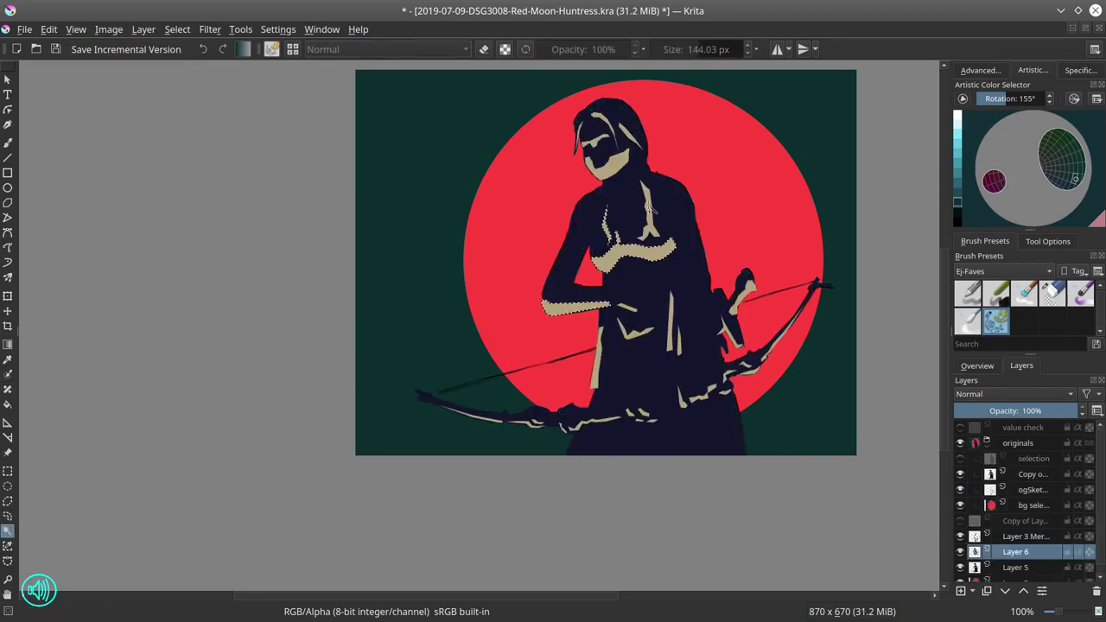
{"action": "left_click", "coordinate": [602, 116]}
{"action": "scroll", "coordinate": [601, 172], "scroll_direction": "up", "scroll_amount": 4}
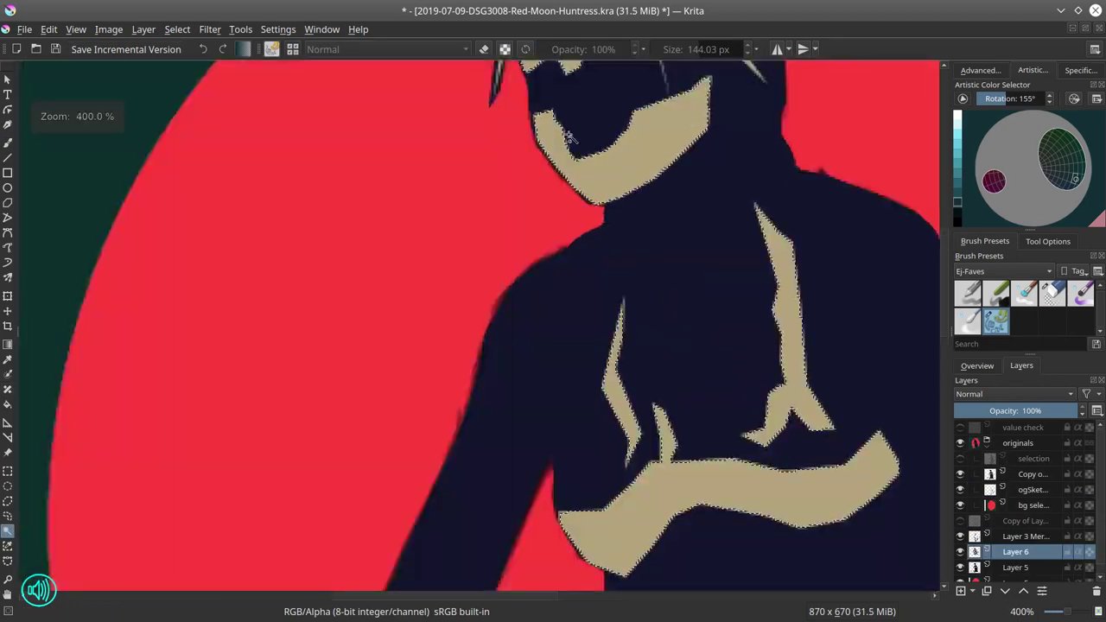
{"action": "left_click_drag", "start_coordinate": [568, 136], "coordinate": [559, 348]}
{"action": "left_click", "coordinate": [507, 239]}
{"action": "scroll", "coordinate": [677, 359], "scroll_direction": "down", "scroll_amount": 2}
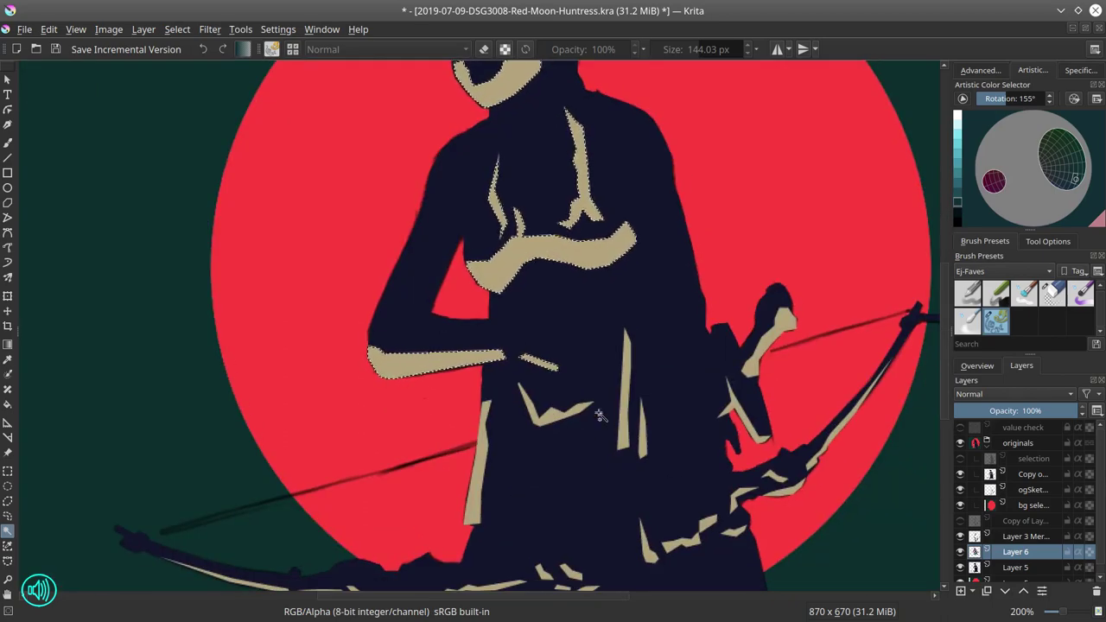
Step: Add the beige highlights on the dress, quiver, hanging hand and bow to the selection
{"action": "left_click", "coordinate": [477, 475]}
{"action": "left_click", "coordinate": [643, 441]}
{"action": "left_click", "coordinate": [750, 418]}
{"action": "left_click", "coordinate": [760, 351]}
{"action": "left_click_drag", "start_coordinate": [723, 462], "coordinate": [691, 284]}
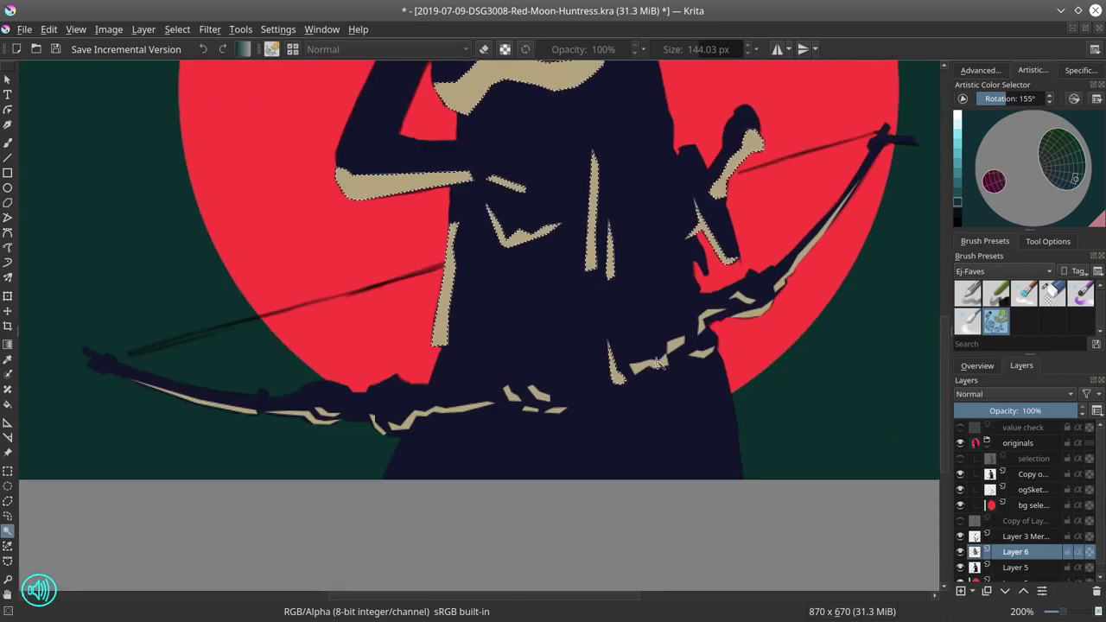
{"action": "left_click", "coordinate": [616, 375]}
{"action": "left_click", "coordinate": [654, 366]}
{"action": "left_click", "coordinate": [705, 321]}
{"action": "left_click", "coordinate": [761, 318], "text": "shift"}
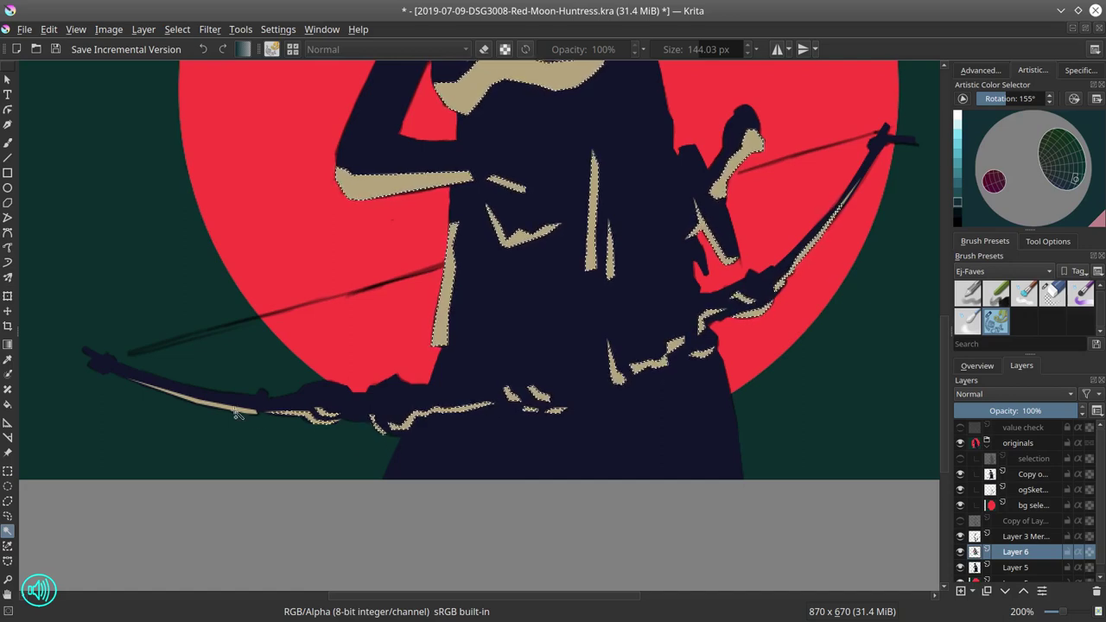
Step: Collapse and hide the originals group
{"action": "scroll", "coordinate": [642, 410], "scroll_direction": "down", "scroll_amount": 2}
{"action": "left_click", "coordinate": [987, 447]}
{"action": "left_click", "coordinate": [961, 444]}
{"action": "left_click", "coordinate": [210, 30]}
{"action": "mouse_move", "coordinate": [227, 68]}
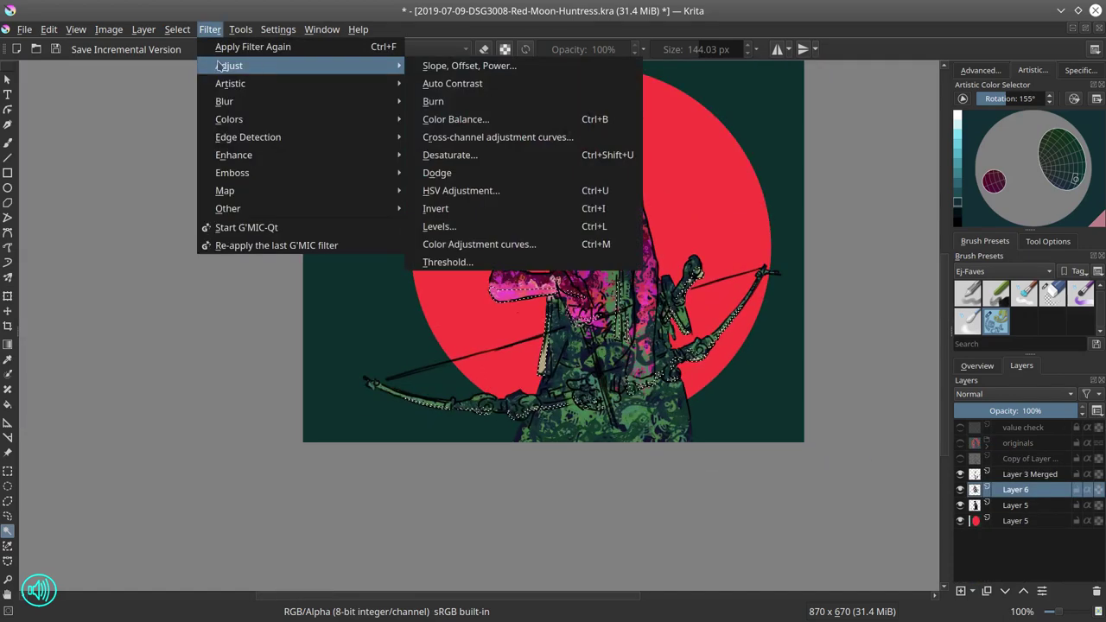
{"action": "left_click", "coordinate": [479, 245]}
{"action": "left_click_drag", "start_coordinate": [923, 344], "coordinate": [949, 326]}
{"action": "left_click", "coordinate": [1021, 486]}
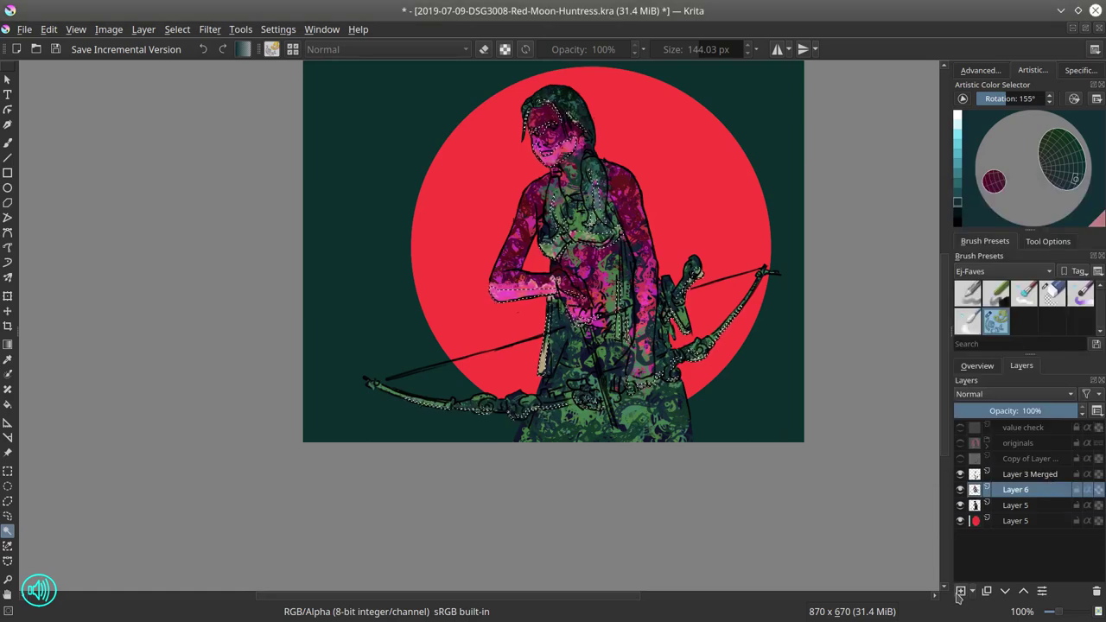
Step: Add a new layer above Layer 6 and set its blending mode to Color Dodge
{"action": "left_click", "coordinate": [962, 592]}
{"action": "left_click", "coordinate": [1001, 394]}
{"action": "left_click", "coordinate": [1005, 412]}
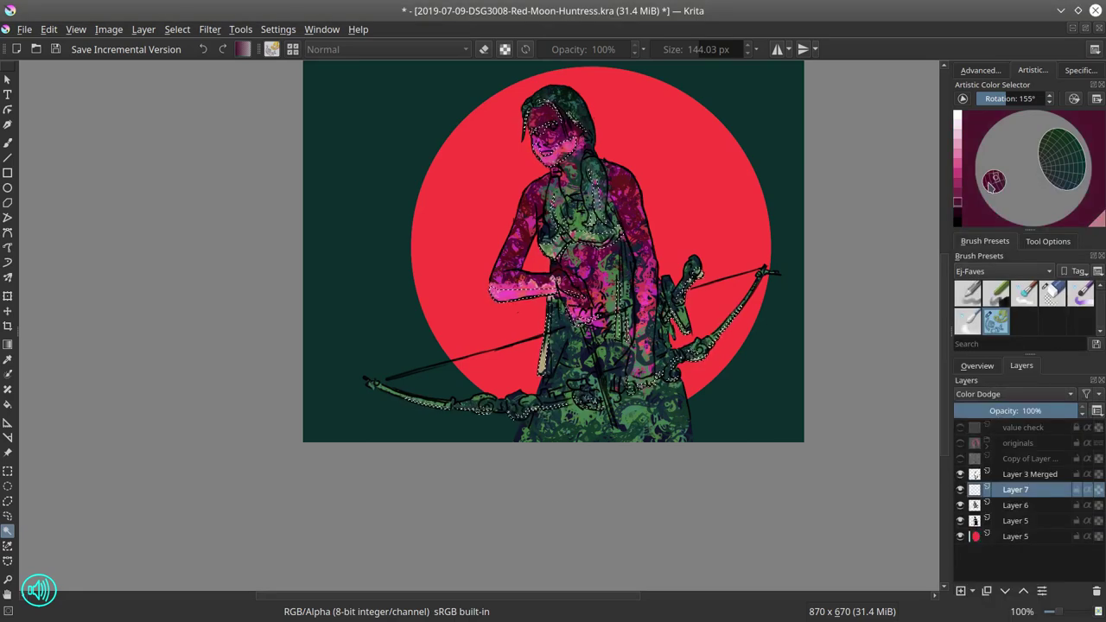
Step: Paint pink glowing highlights inside the selection on the forearm, bow and bodice with the 60 px Chalk Details brush
{"action": "key", "text": "slash"}
{"action": "key", "text": "b"}
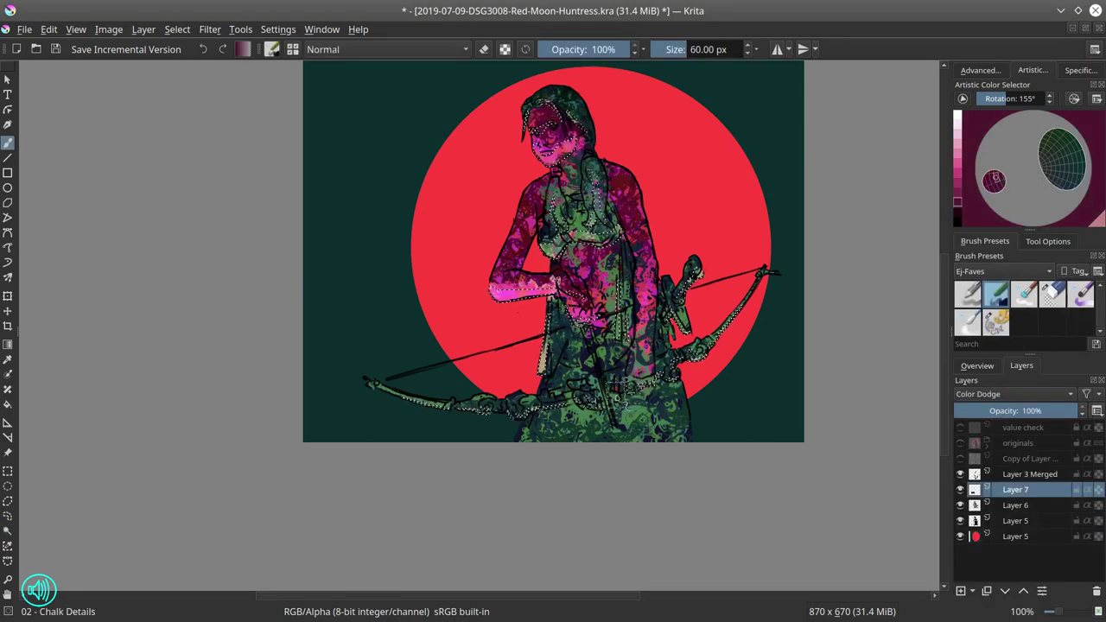
{"action": "left_click", "coordinate": [958, 162]}
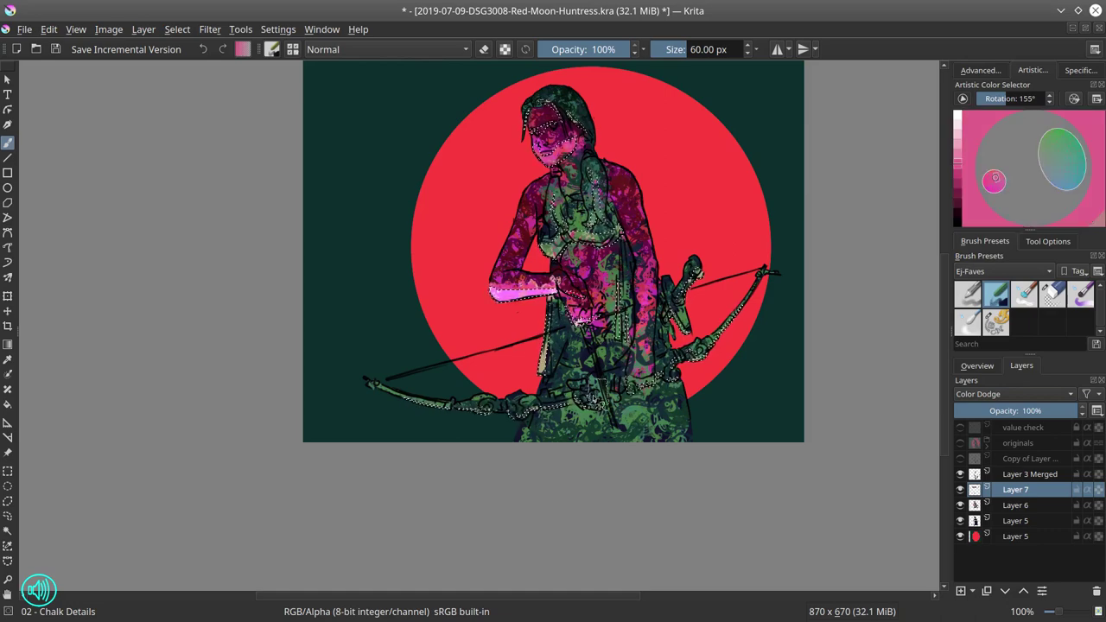
{"action": "left_click_drag", "start_coordinate": [641, 387], "coordinate": [732, 361]}
{"action": "left_click_drag", "start_coordinate": [618, 233], "coordinate": [544, 250]}
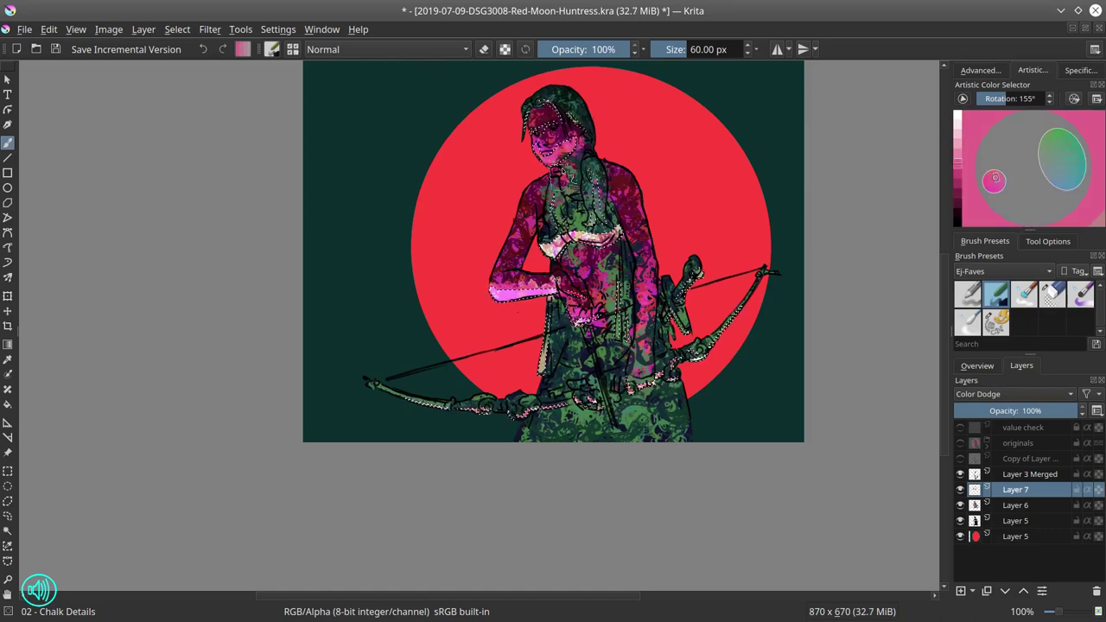
Step: Paint pink glowing highlights inside the selection on the face, hood and scarf, and clear the selection
{"action": "left_click_drag", "start_coordinate": [543, 151], "coordinate": [578, 130]}
{"action": "left_click_drag", "start_coordinate": [598, 173], "coordinate": [590, 199]}
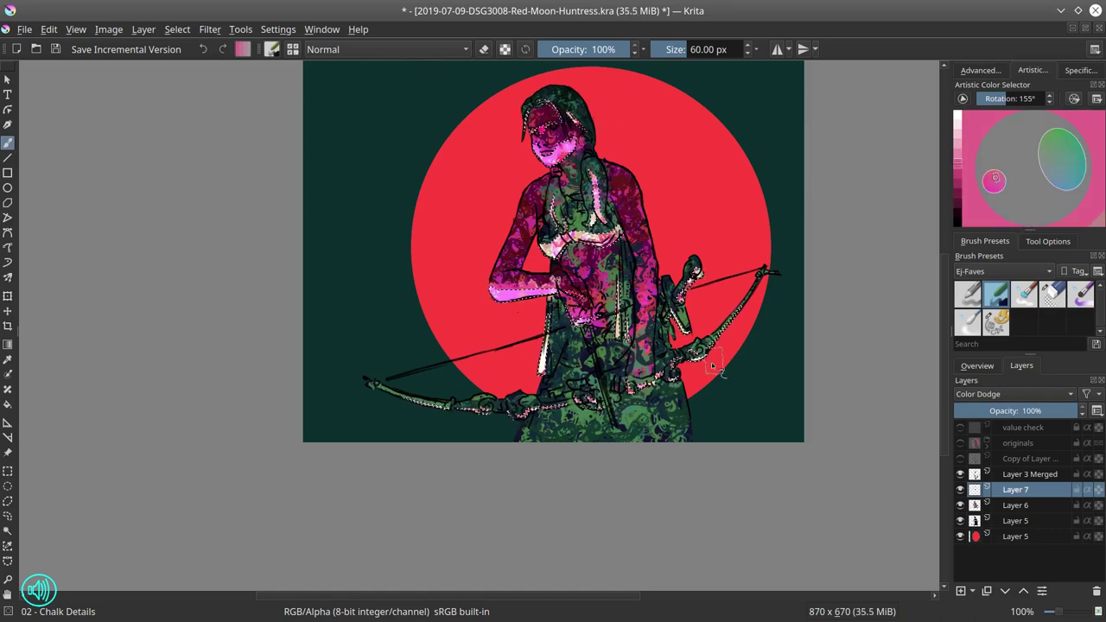
{"action": "left_click", "coordinate": [177, 28]}
{"action": "left_click", "coordinate": [198, 64]}
{"action": "scroll", "coordinate": [170, 422], "scroll_direction": "down", "scroll_amount": 1}
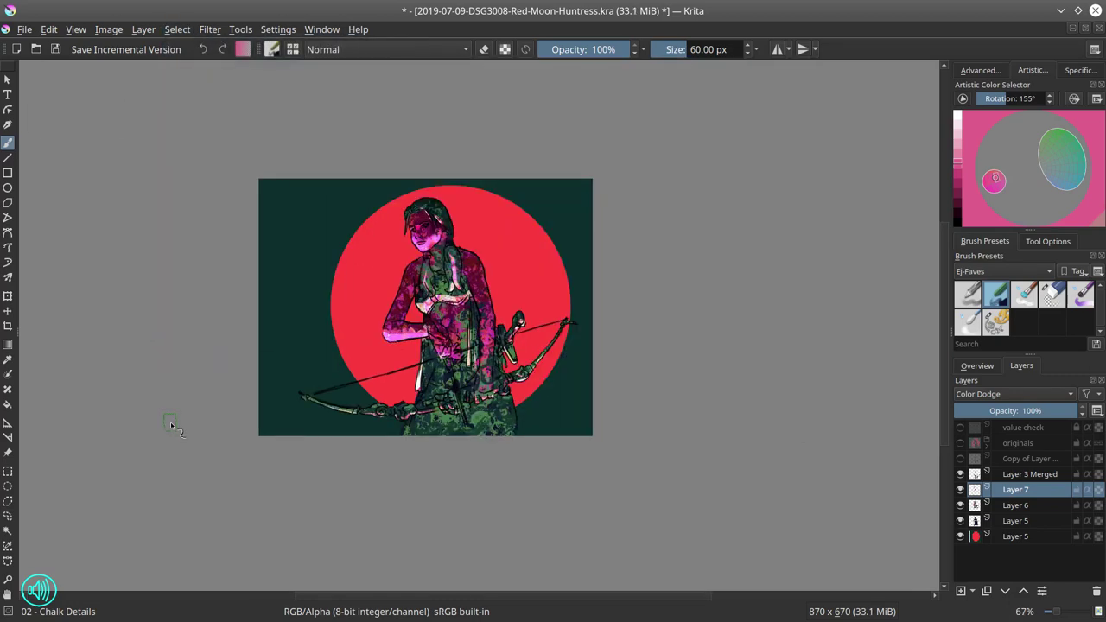
Step: Paint near-black shape texture over the bodice and skirt on Layer 6 with the 144.03 px Shapes Mecha Hue brush
{"action": "key", "text": "slash"}
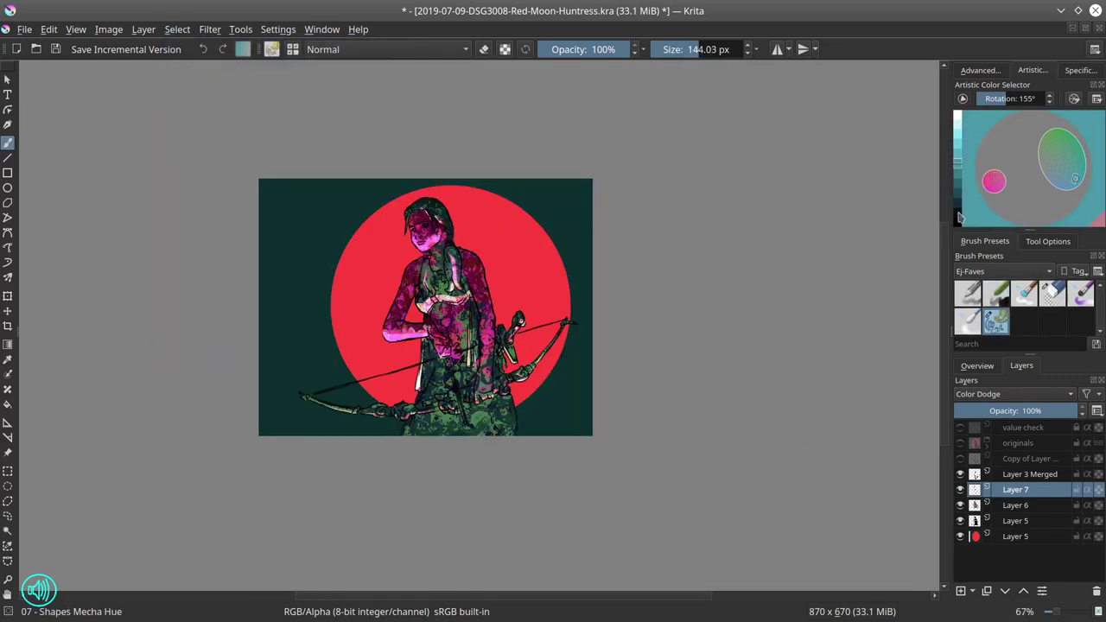
{"action": "left_click", "coordinate": [1020, 505]}
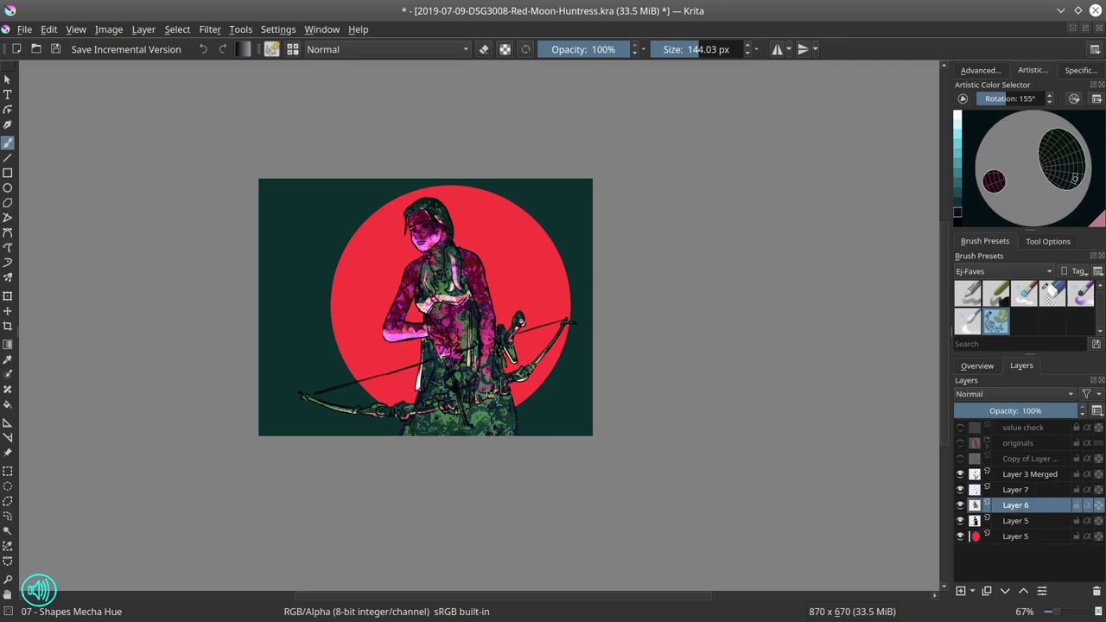
{"action": "mouse_move", "coordinate": [459, 385]}
{"action": "left_mouse_down"}
{"action": "mouse_move", "coordinate": [434, 370]}
{"action": "mouse_move", "coordinate": [496, 356]}
{"action": "mouse_move", "coordinate": [458, 428]}
{"action": "left_mouse_up"}
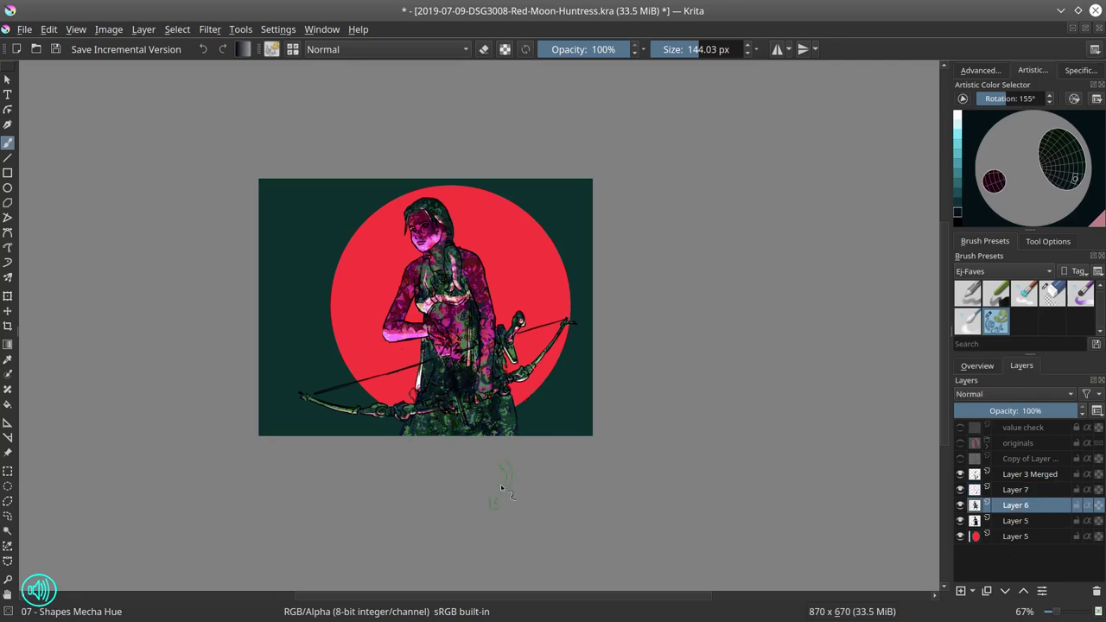
Step: Import the 2016-02-CHO... portrait painting from the Pictures folder as a layer between Layer 6 and Layer 7
{"action": "left_click", "coordinate": [144, 30]}
{"action": "mouse_move", "coordinate": [183, 119]}
{"action": "left_click", "coordinate": [413, 174]}
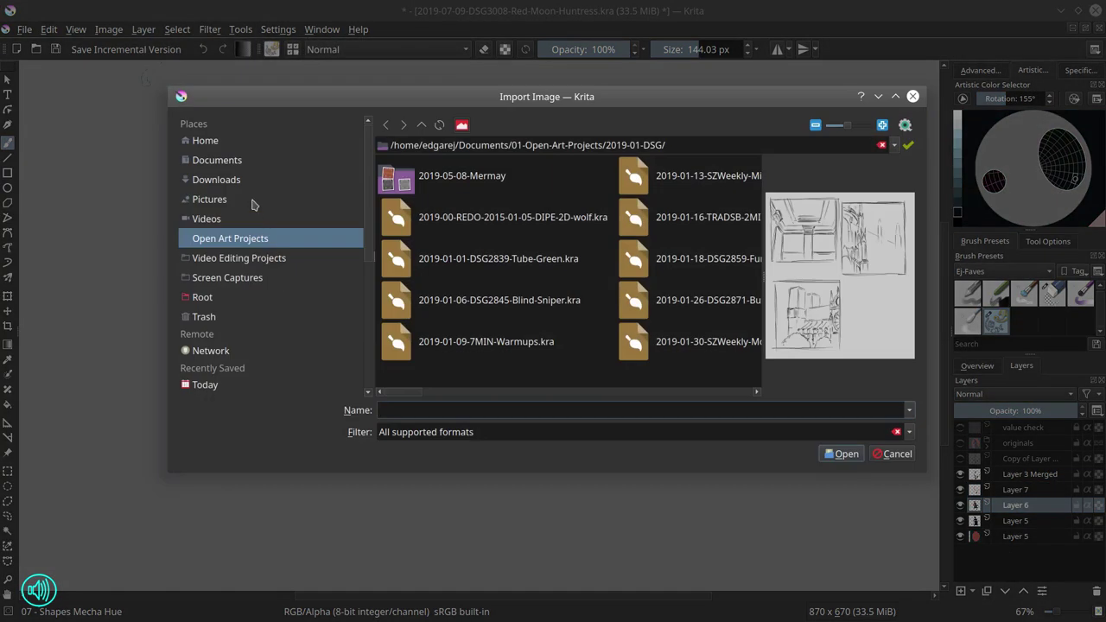
{"action": "left_click", "coordinate": [233, 200]}
{"action": "left_click", "coordinate": [450, 257]}
{"action": "left_click", "coordinate": [691, 309]}
{"action": "left_click", "coordinate": [826, 453]}
{"action": "left_click", "coordinate": [1030, 490]}
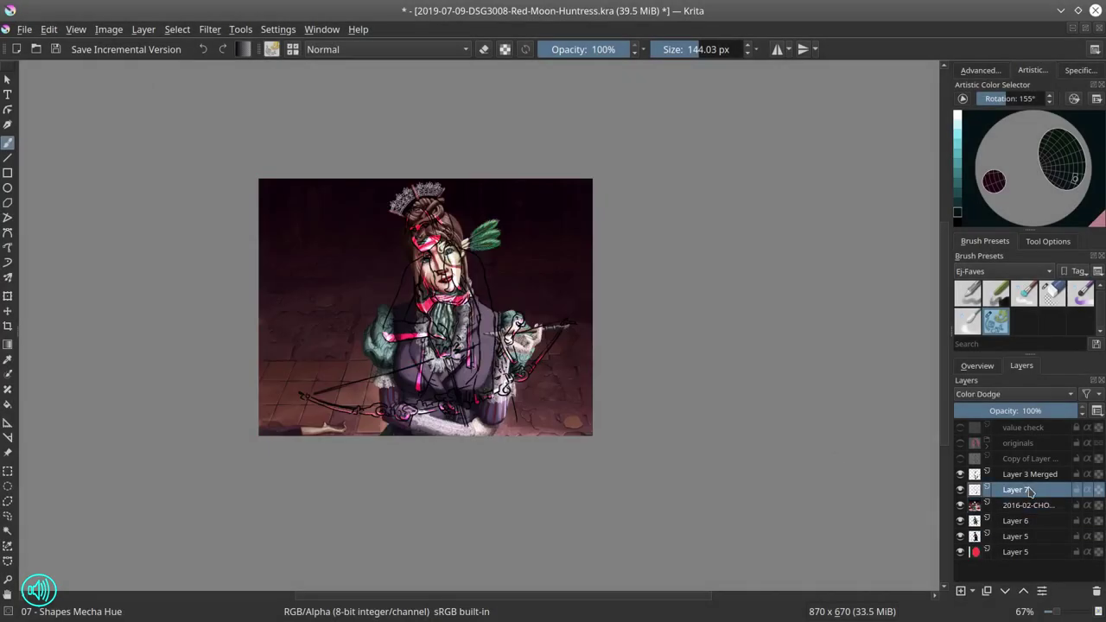
{"action": "left_click", "coordinate": [1031, 506]}
Step: Select the navy huntress silhouette using the originals group, invert the selection and hide the group
{"action": "left_click", "coordinate": [960, 443]}
{"action": "left_click", "coordinate": [987, 447]}
{"action": "left_click", "coordinate": [961, 459]}
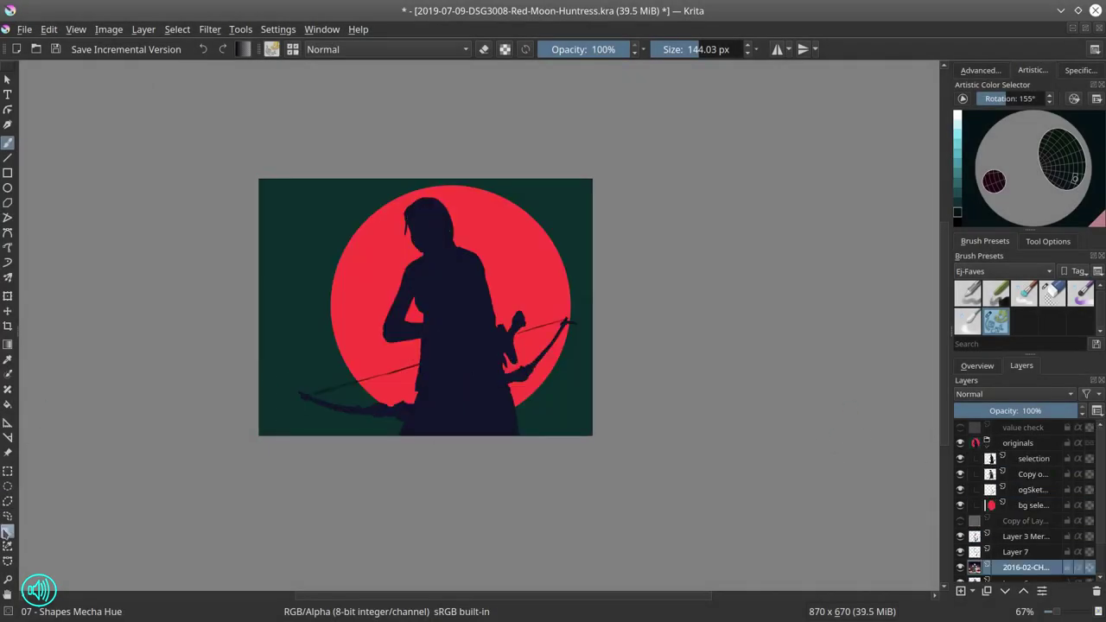
{"action": "left_click", "coordinate": [8, 532]}
{"action": "left_click", "coordinate": [459, 370]}
{"action": "left_click", "coordinate": [177, 31]}
{"action": "left_click", "coordinate": [212, 97]}
{"action": "left_click", "coordinate": [962, 445]}
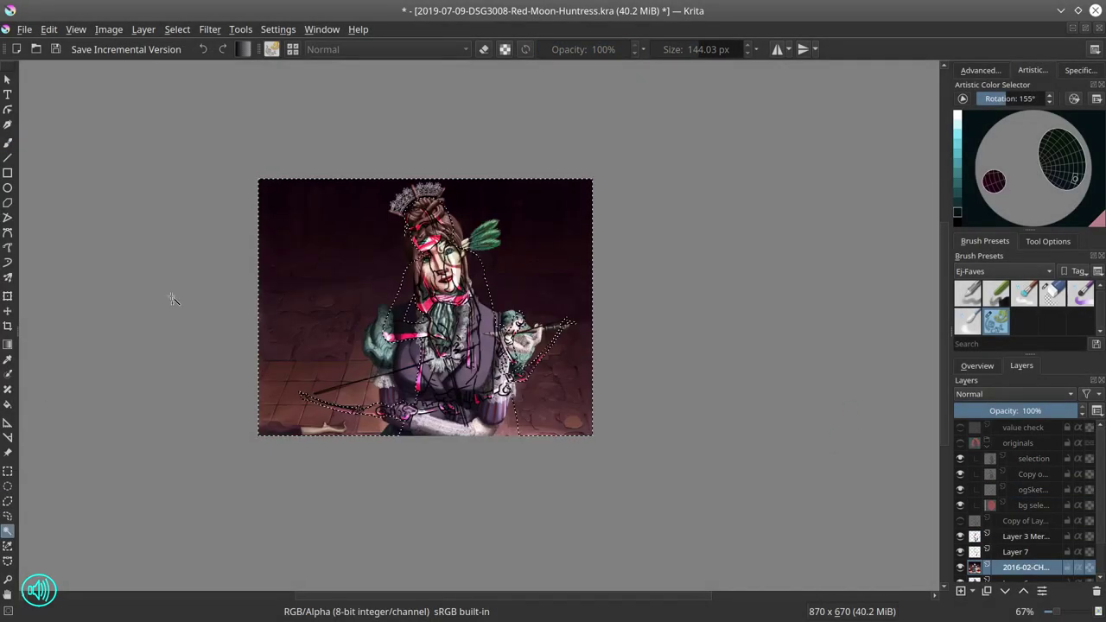
Step: Remove the imported painting outside the huntress silhouette, clear the selection and collapse the originals group
{"action": "left_click", "coordinate": [49, 30]}
{"action": "left_click", "coordinate": [57, 84]}
{"action": "left_click", "coordinate": [176, 30]}
{"action": "left_click", "coordinate": [177, 64]}
{"action": "left_click", "coordinate": [960, 459]}
{"action": "left_click", "coordinate": [987, 447]}
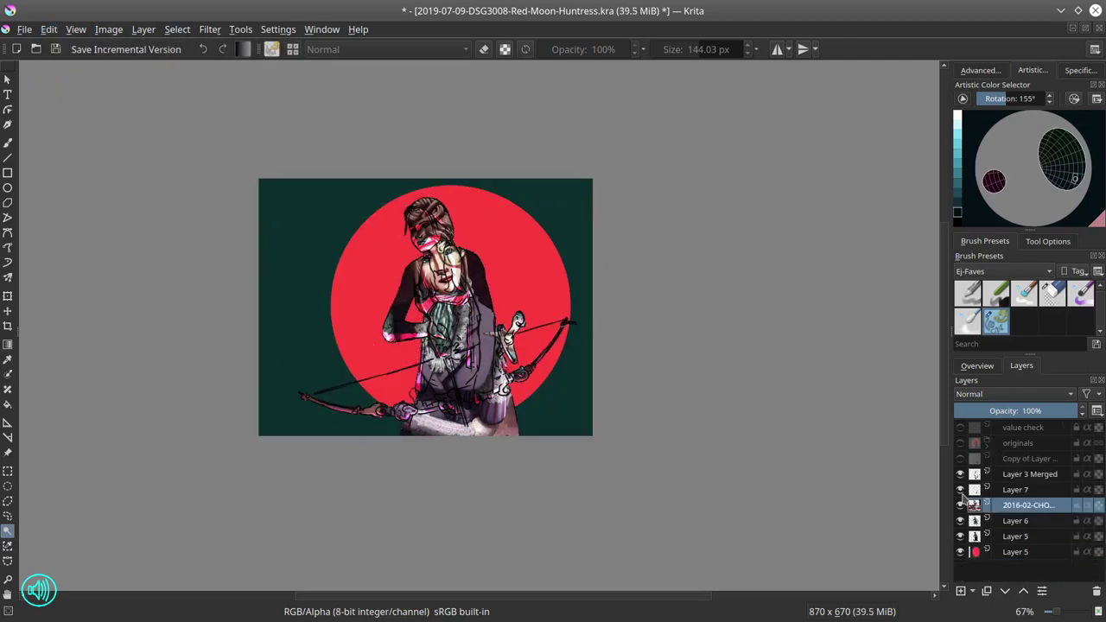
Step: Hide the painting's working layers and show only the navy and beige figure layer in the originals group
{"action": "left_click", "coordinate": [960, 490]}
{"action": "left_click", "coordinate": [961, 505]}
{"action": "left_click", "coordinate": [960, 521]}
{"action": "left_click", "coordinate": [960, 537]}
{"action": "left_click", "coordinate": [961, 444]}
{"action": "left_click", "coordinate": [988, 447]}
{"action": "left_click", "coordinate": [961, 506]}
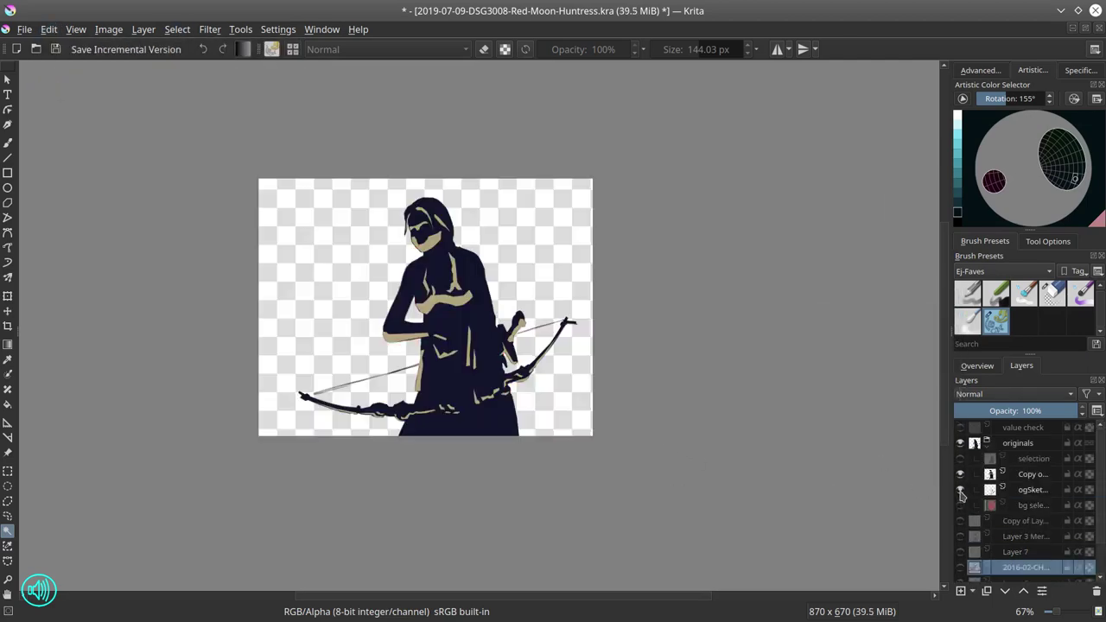
{"action": "left_click", "coordinate": [961, 490]}
Step: Select only the beige highlights by inverting the background selection and subtracting the navy area, and hide the originals group
{"action": "left_click", "coordinate": [1032, 475]}
{"action": "left_click", "coordinate": [411, 370]}
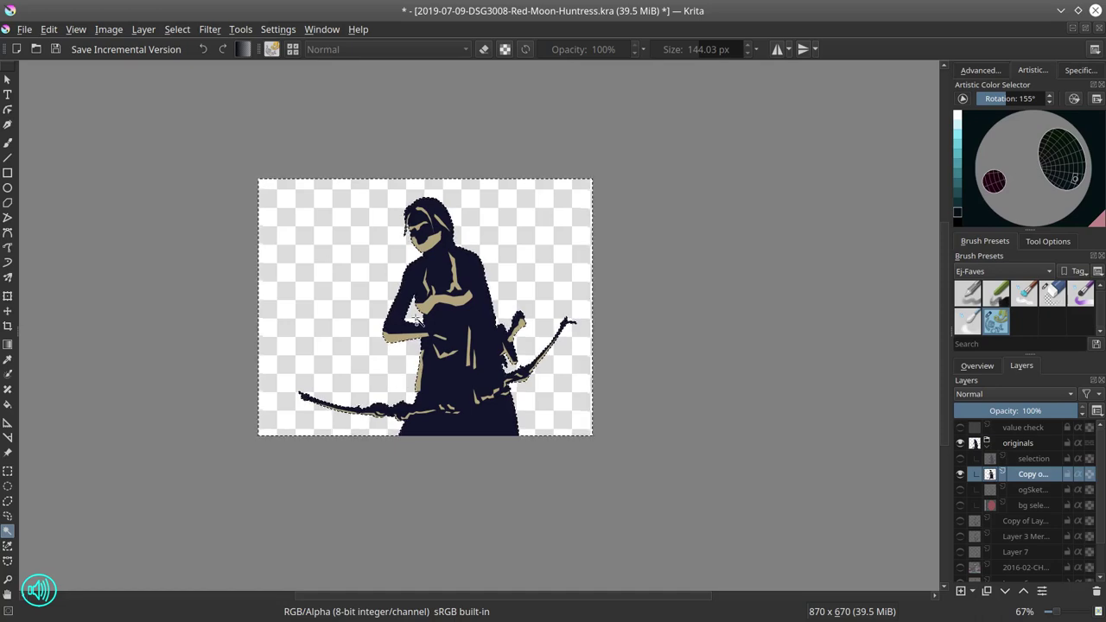
{"action": "scroll", "coordinate": [413, 369], "scroll_direction": "up", "scroll_amount": 1}
{"action": "left_click", "coordinate": [178, 30]}
{"action": "left_click", "coordinate": [200, 99]}
{"action": "left_click", "coordinate": [1047, 241]}
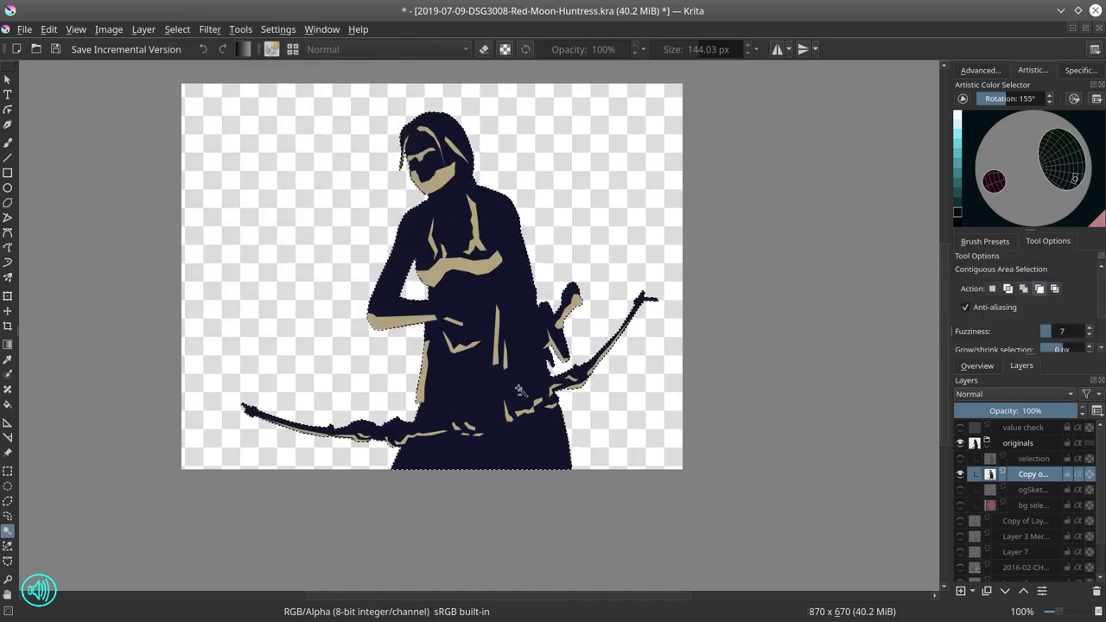
{"action": "left_click", "coordinate": [985, 242]}
{"action": "left_click", "coordinate": [961, 444]}
{"action": "left_click", "coordinate": [988, 446]}
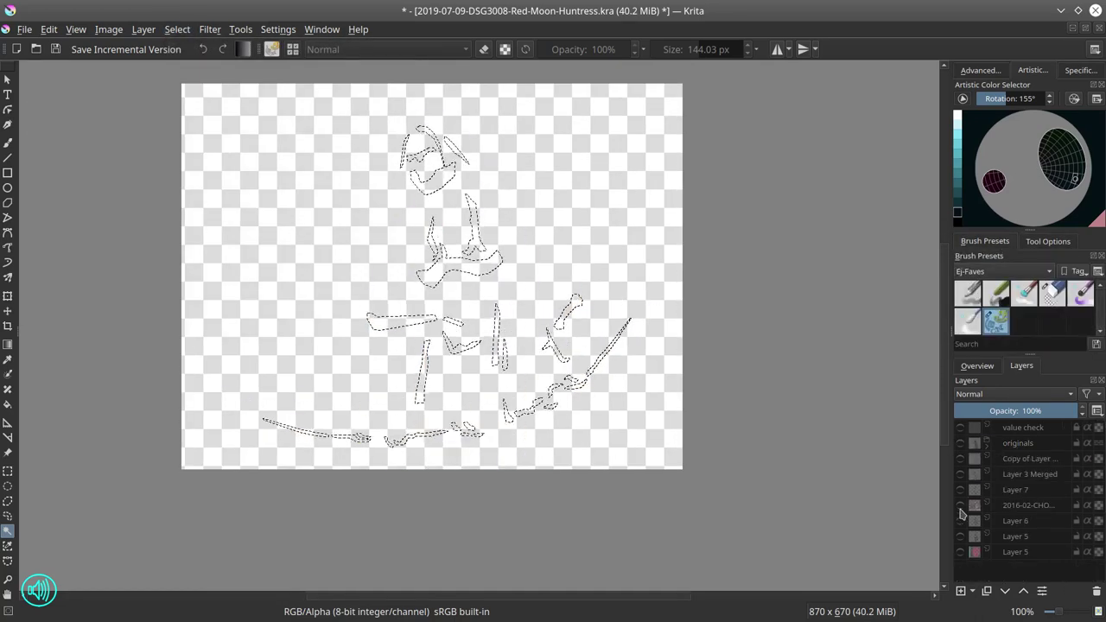
Step: Show the line art, glow, imported painting, texture, silhouette and moon layers again
{"action": "left_click", "coordinate": [961, 521]}
{"action": "left_click", "coordinate": [177, 30]}
{"action": "left_click", "coordinate": [199, 65]}
{"action": "left_click", "coordinate": [961, 505]}
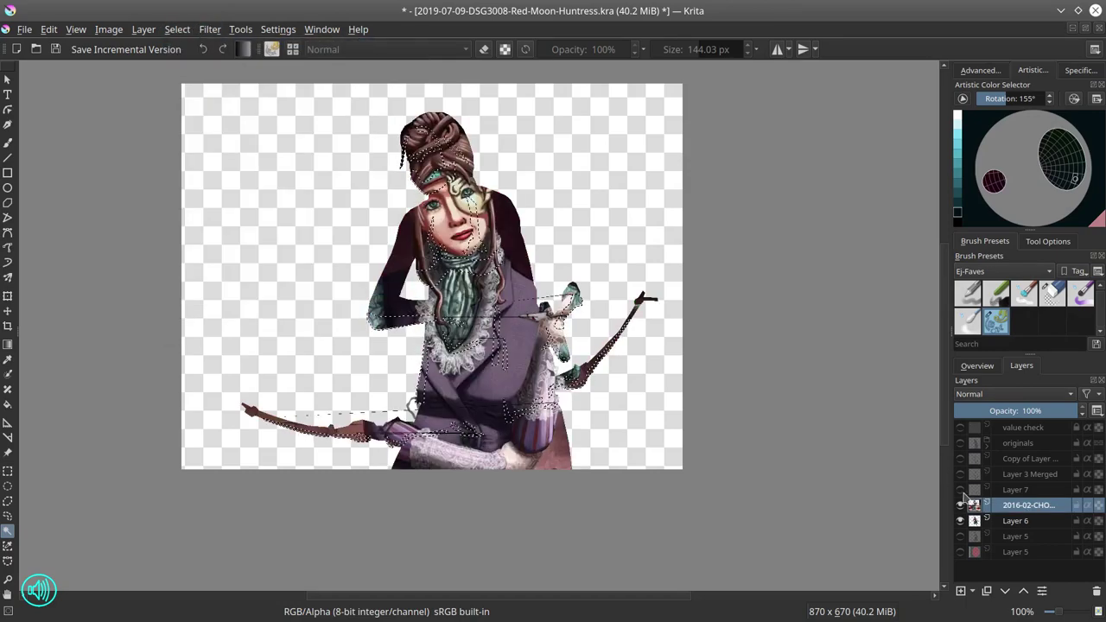
{"action": "left_click", "coordinate": [961, 490]}
{"action": "left_click", "coordinate": [961, 475]}
{"action": "left_click", "coordinate": [961, 537]}
{"action": "left_click", "coordinate": [961, 552]}
Step: Brighten the selected highlights on the imported painting layer with a Color Adjustment curve point at input 144, output 180
{"action": "left_click", "coordinate": [210, 30]}
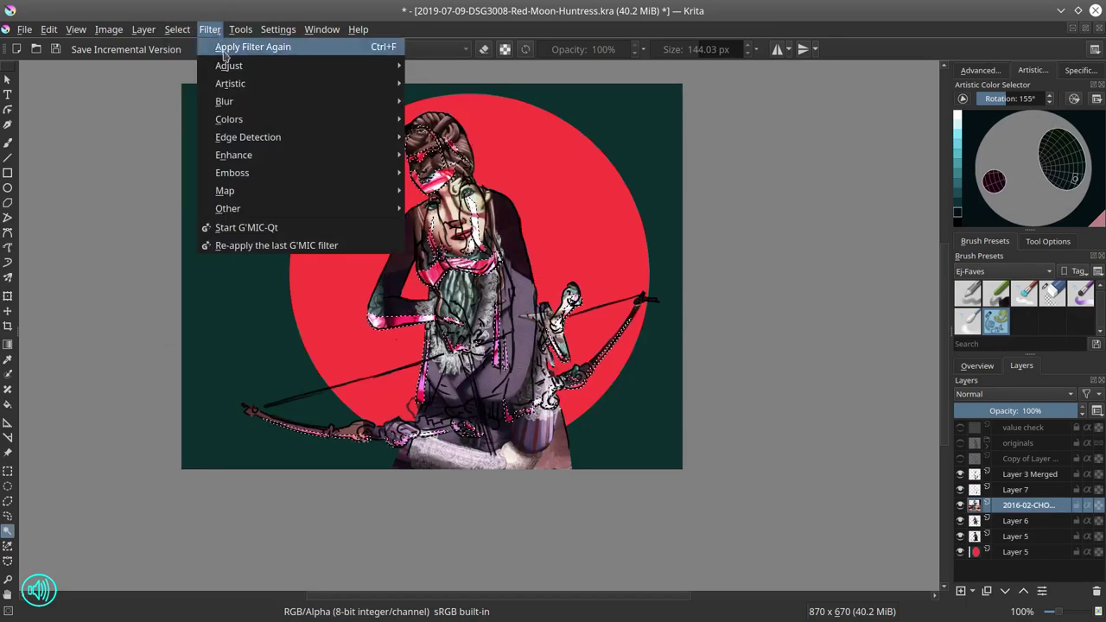
{"action": "mouse_move", "coordinate": [229, 66]}
{"action": "left_click", "coordinate": [471, 102]}
{"action": "left_click_drag", "start_coordinate": [980, 322], "coordinate": [976, 306]}
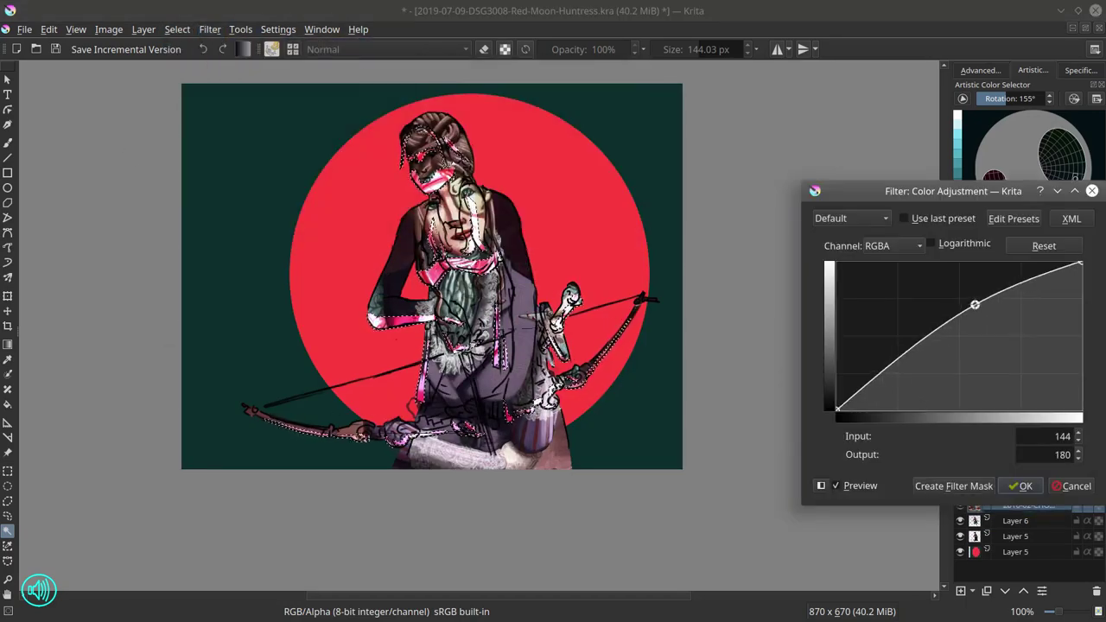
{"action": "left_click", "coordinate": [1021, 486]}
Step: Try the imported painting below Layer 6, return it above, set its opacity to 51% and clear the selection
{"action": "left_click", "coordinate": [1006, 592]}
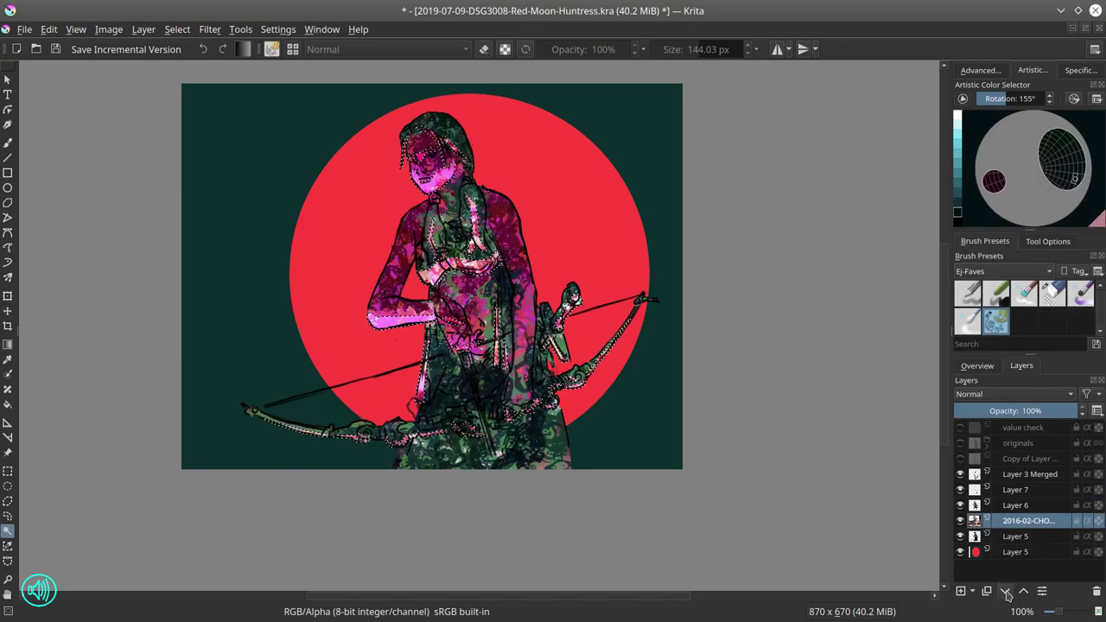
{"action": "left_click", "coordinate": [1023, 592]}
{"action": "left_click", "coordinate": [1017, 411]}
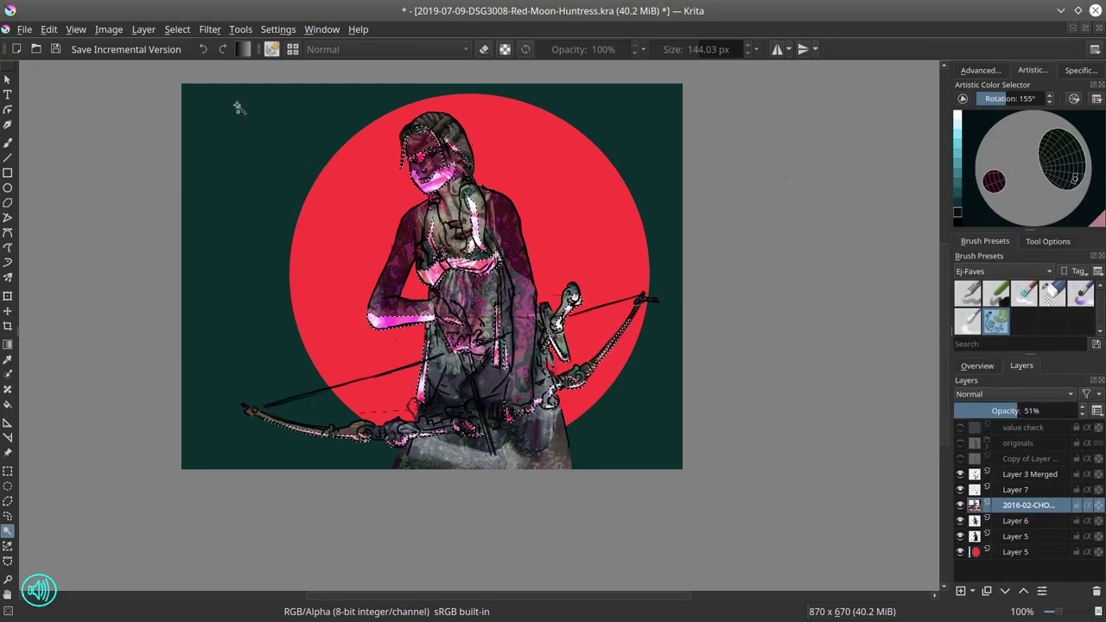
{"action": "left_click", "coordinate": [178, 30]}
{"action": "left_click", "coordinate": [189, 67]}
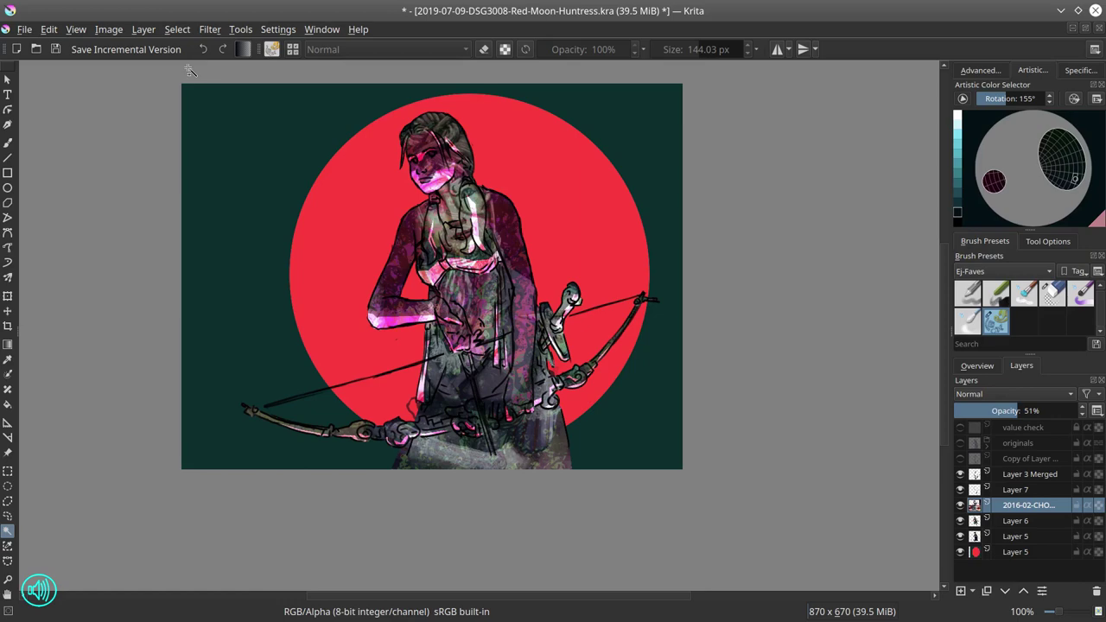
Step: Try a duplicate of Layer 7 over the artwork and delete the copy
{"action": "scroll", "coordinate": [870, 371], "scroll_direction": "down", "scroll_amount": 8}
{"action": "right_click", "coordinate": [1016, 489]}
{"action": "left_click", "coordinate": [934, 262]}
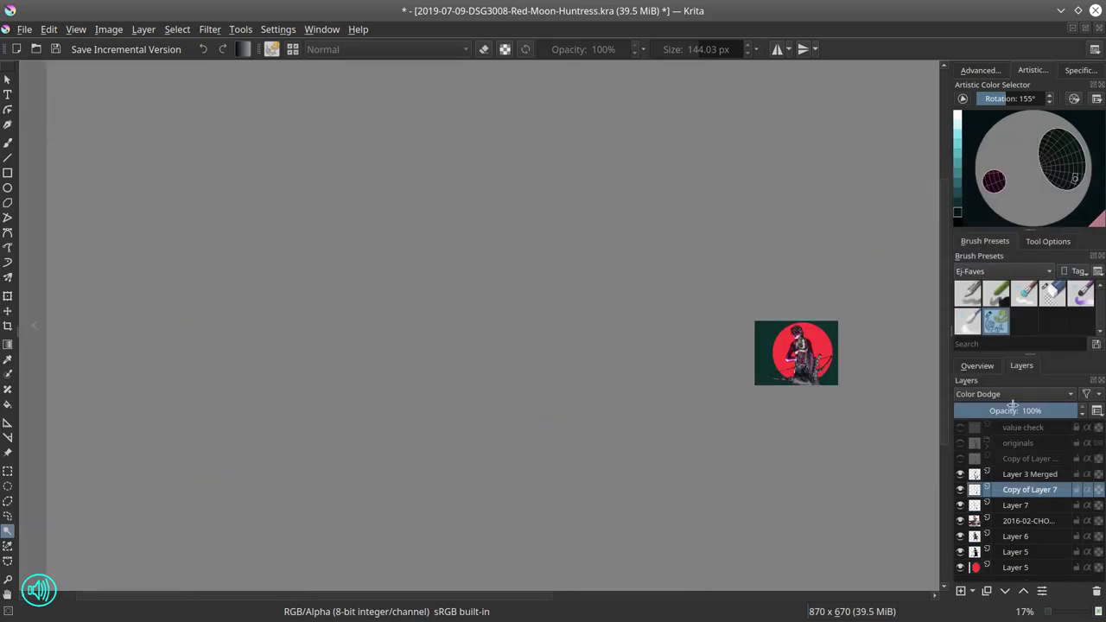
{"action": "scroll", "coordinate": [804, 359], "scroll_direction": "up", "scroll_amount": 4}
{"action": "left_click_drag", "start_coordinate": [853, 365], "coordinate": [390, 353]}
{"action": "scroll", "coordinate": [389, 353], "scroll_direction": "up", "scroll_amount": 1}
{"action": "left_click", "coordinate": [1097, 592]}
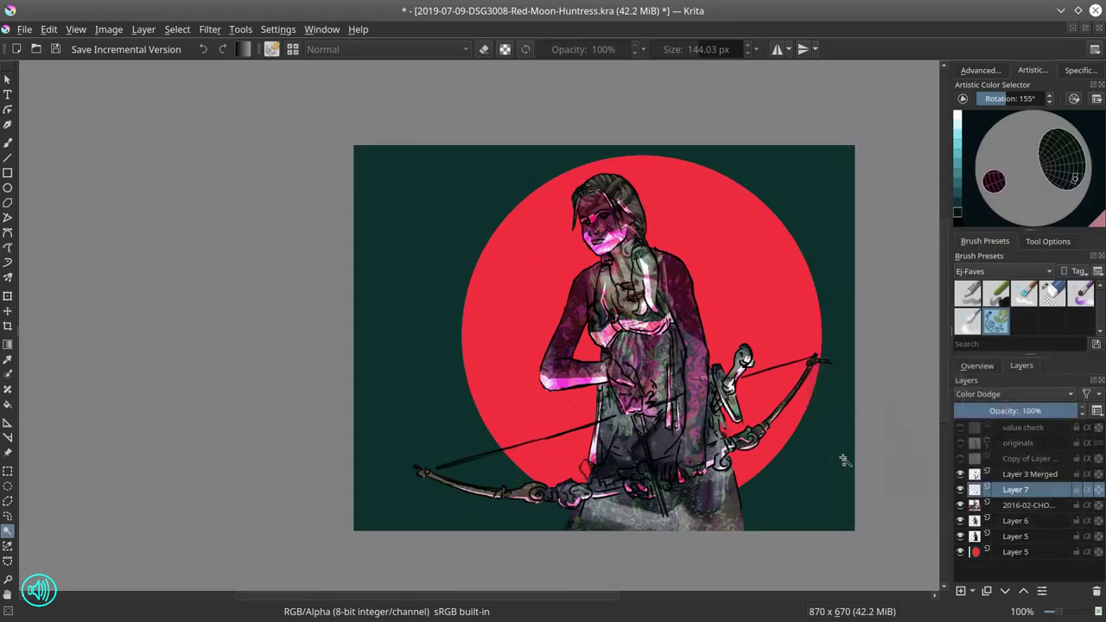
Step: Paint magenta glow on the hanging arm, hand and bow on Layer 7 with the Chalk Details brush at 18.35 px
{"action": "left_click", "coordinate": [995, 180]}
{"action": "left_click", "coordinate": [1003, 301]}
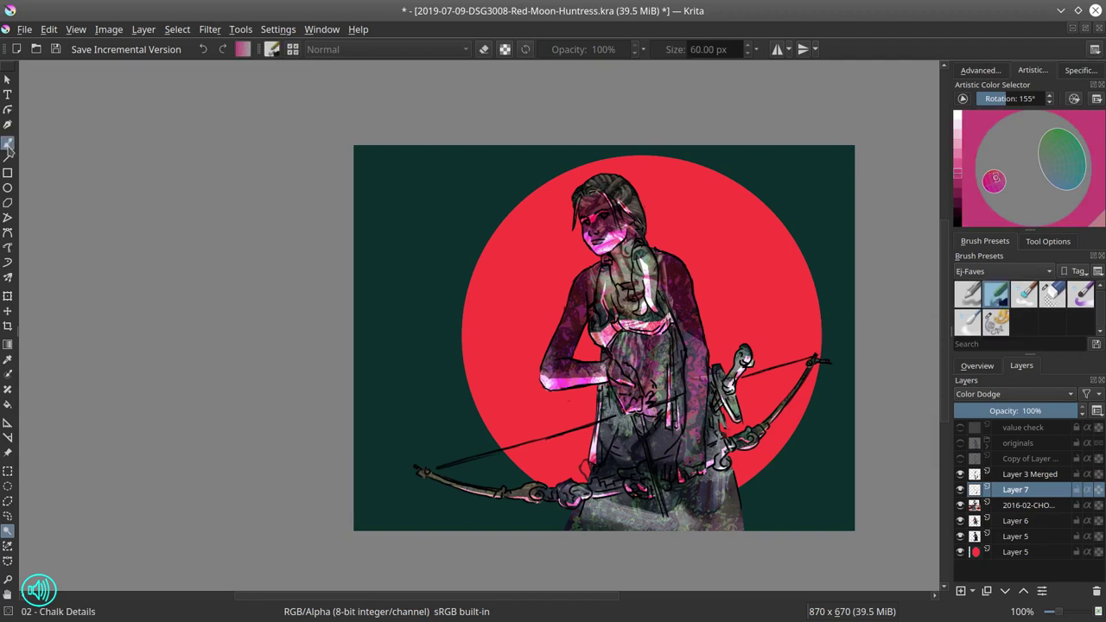
{"action": "left_click_drag", "start_coordinate": [710, 445], "coordinate": [682, 445], "text": "shift"}
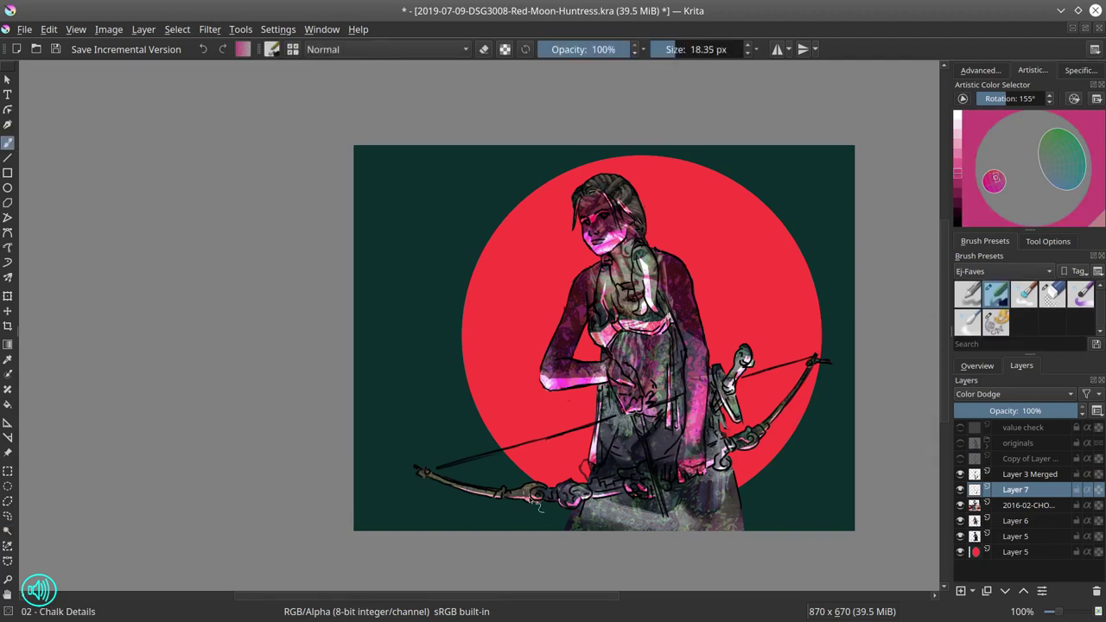
{"action": "left_click_drag", "start_coordinate": [635, 502], "coordinate": [650, 492]}
Step: Select the whole huntress silhouette using the selection layer in the originals group
{"action": "left_click", "coordinate": [961, 444]}
{"action": "left_click", "coordinate": [988, 447]}
{"action": "left_click", "coordinate": [960, 459]}
{"action": "left_click", "coordinate": [7, 532]}
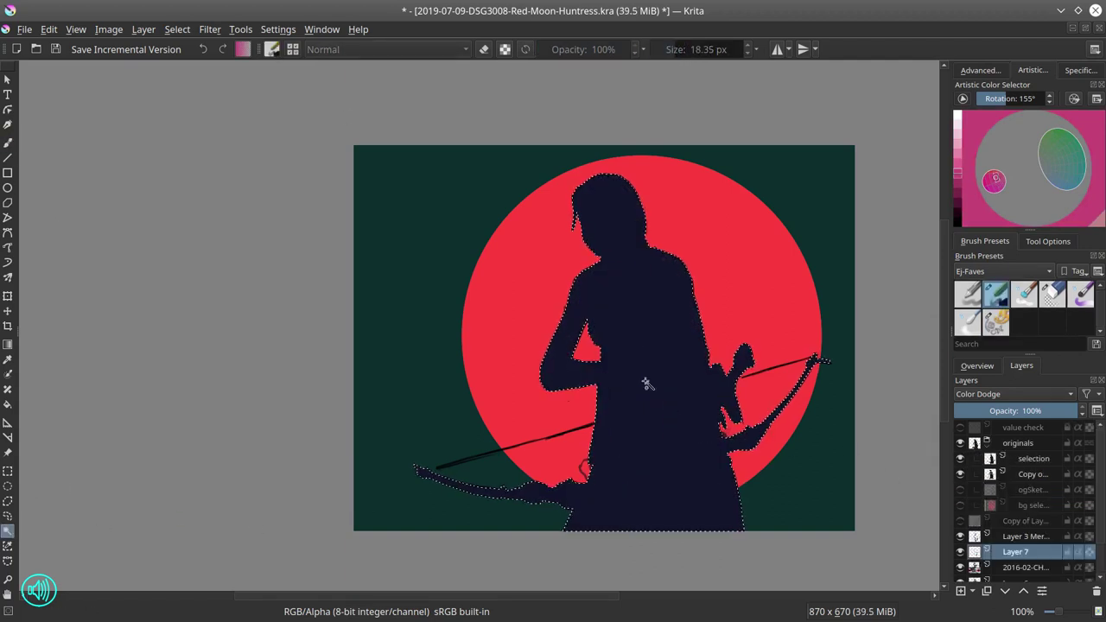
{"action": "left_click", "coordinate": [643, 383]}
Step: Paint magenta glow on the face and bodice inside the selection with the Chalk Details brush at 35.14 px
{"action": "left_click", "coordinate": [8, 144]}
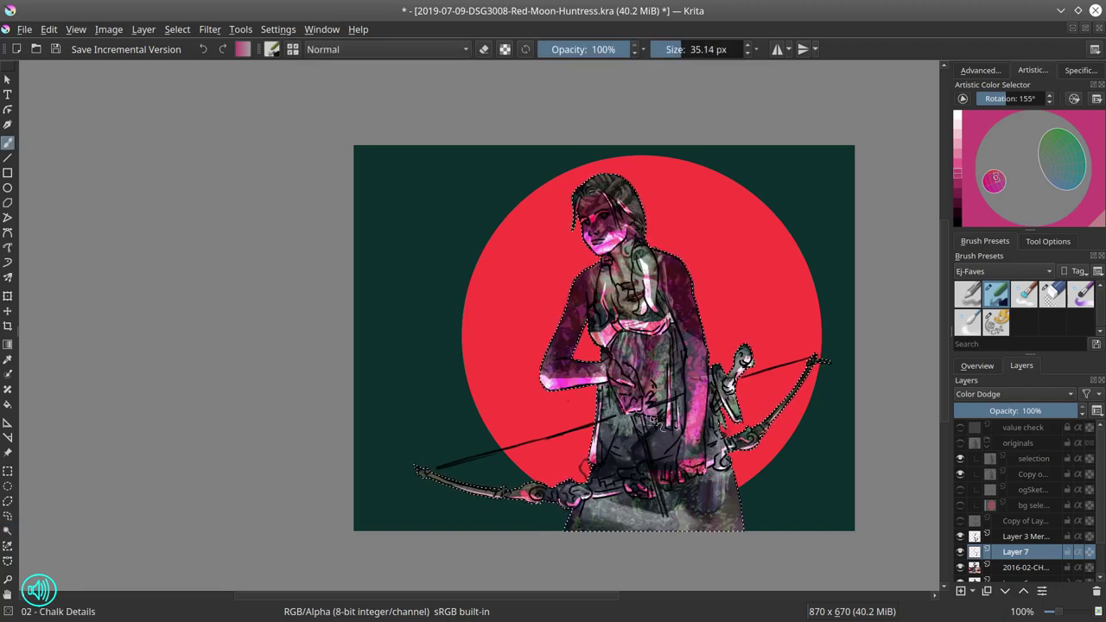
{"action": "left_click_drag", "start_coordinate": [605, 285], "coordinate": [599, 313]}
{"action": "left_click_drag", "start_coordinate": [588, 229], "coordinate": [603, 244]}
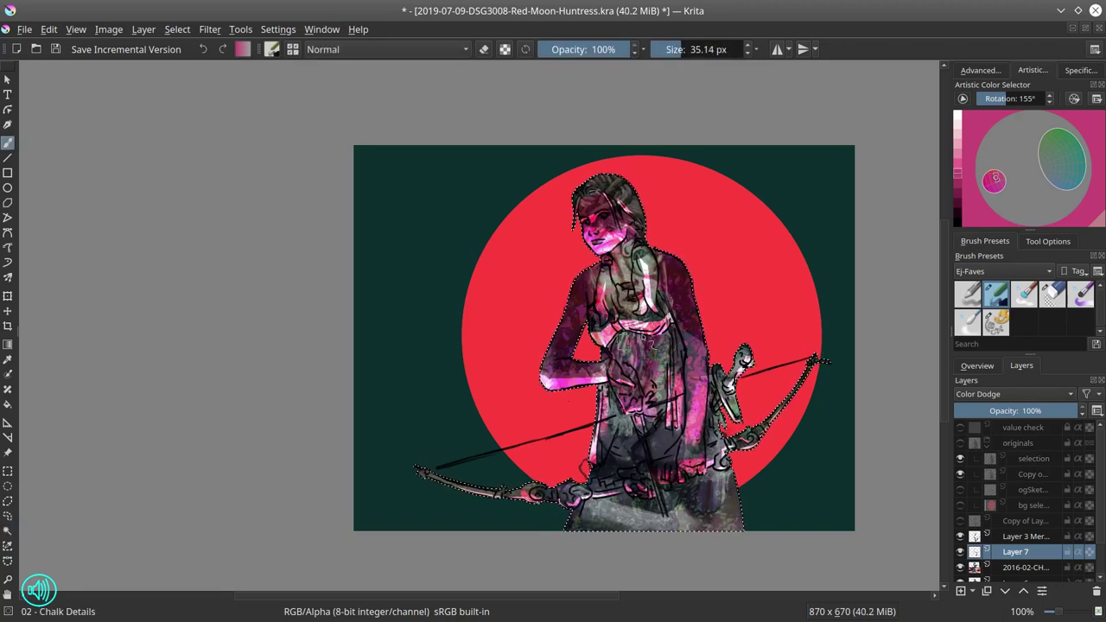
{"action": "left_click_drag", "start_coordinate": [791, 411], "coordinate": [776, 411]}
Step: Add a Multiply layer above Layer 7 and shade the bodice green with the Chalk Details brush at 43.51 px
{"action": "left_click", "coordinate": [1065, 160]}
{"action": "left_click", "coordinate": [432, 49]}
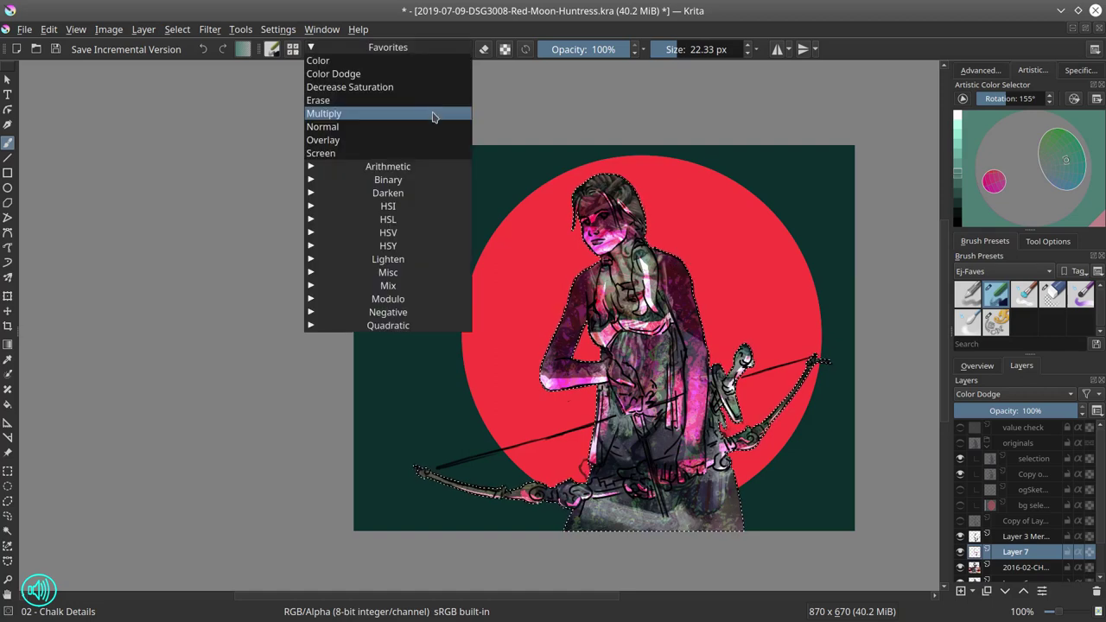
{"action": "left_click", "coordinate": [960, 591]}
{"action": "left_click", "coordinate": [1003, 394]}
{"action": "left_click", "coordinate": [979, 460]}
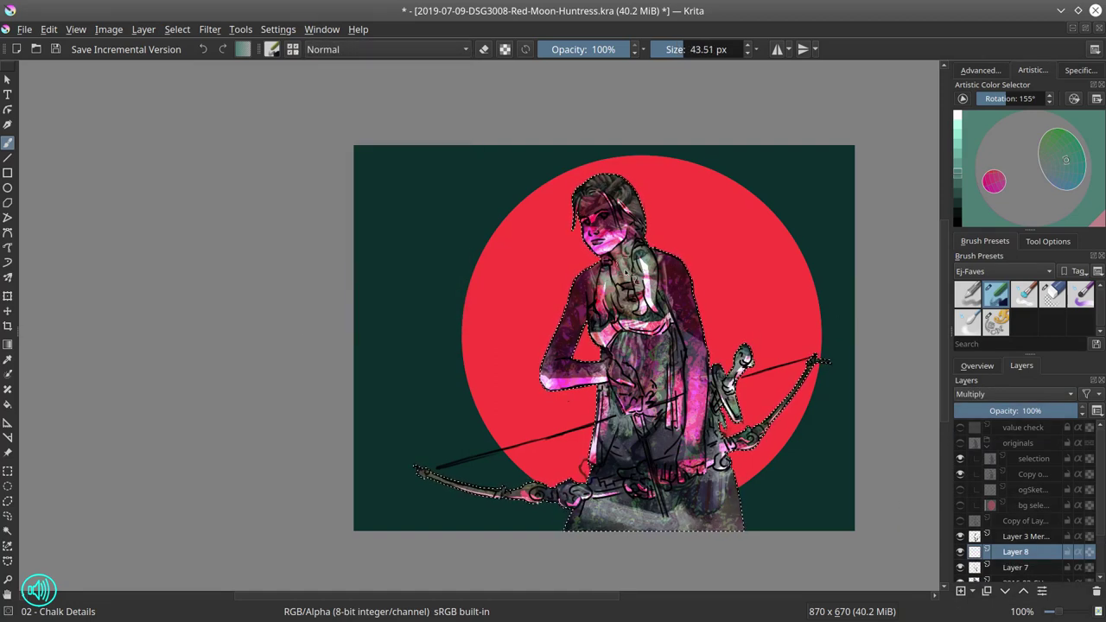
{"action": "mouse_move", "coordinate": [626, 272]}
{"action": "left_mouse_down"}
{"action": "mouse_move", "coordinate": [640, 226]}
{"action": "mouse_move", "coordinate": [613, 184]}
{"action": "mouse_move", "coordinate": [608, 274]}
{"action": "mouse_move", "coordinate": [663, 340]}
{"action": "left_mouse_up"}
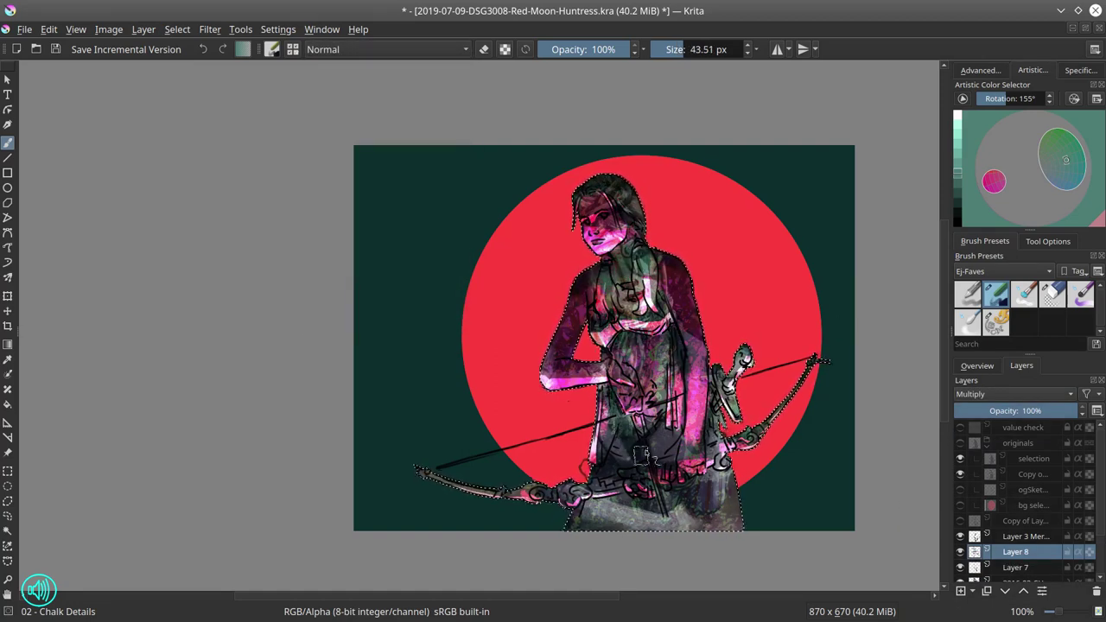
Step: Clear the selection around the figure and save the painting as a new incremental version
{"action": "left_click", "coordinate": [977, 366]}
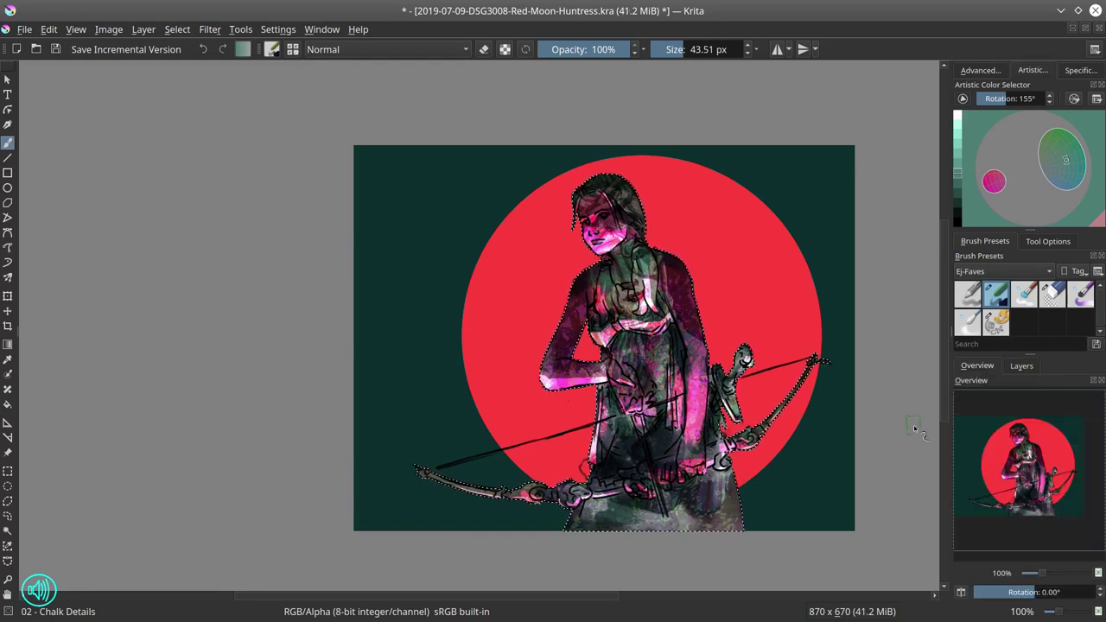
{"action": "left_click", "coordinate": [179, 29]}
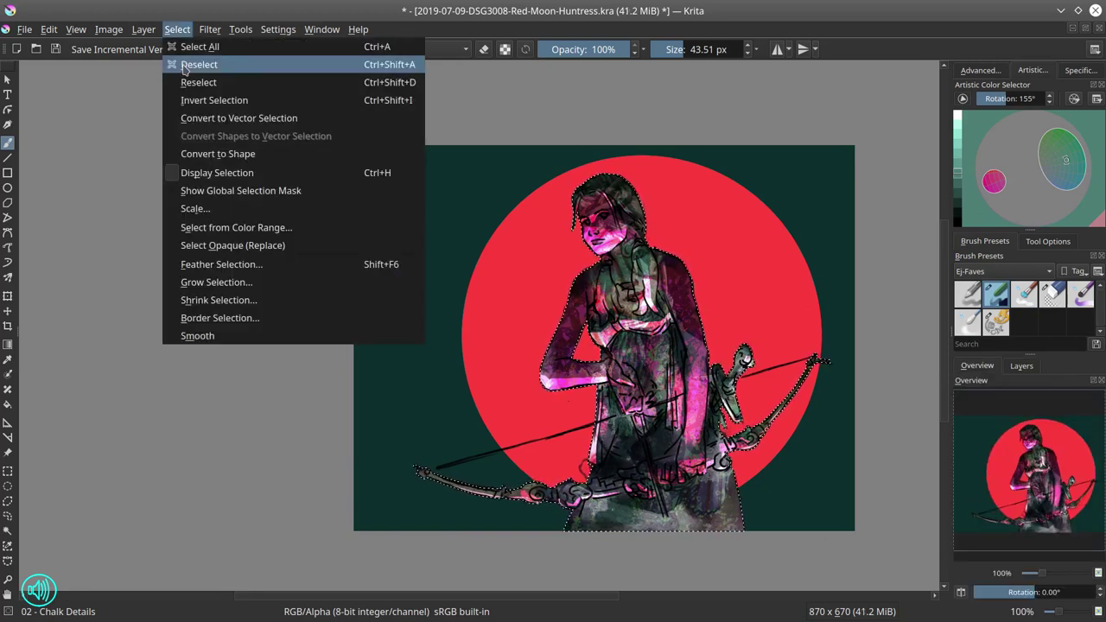
{"action": "left_click", "coordinate": [191, 64]}
{"action": "key", "text": "ctrl+s"}
{"action": "left_click", "coordinate": [1022, 365]}
{"action": "left_click", "coordinate": [95, 49]}
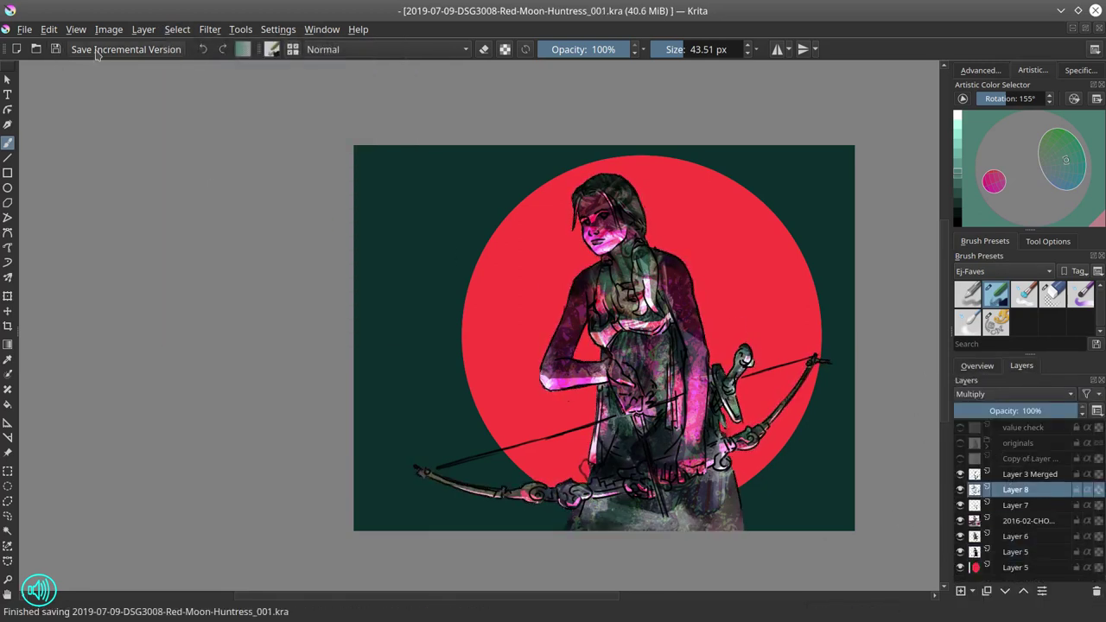
Step: Merge the layers from Layer 3 Merged down to the upper Layer 5 into one figure layer
{"action": "left_click", "coordinate": [1030, 474]}
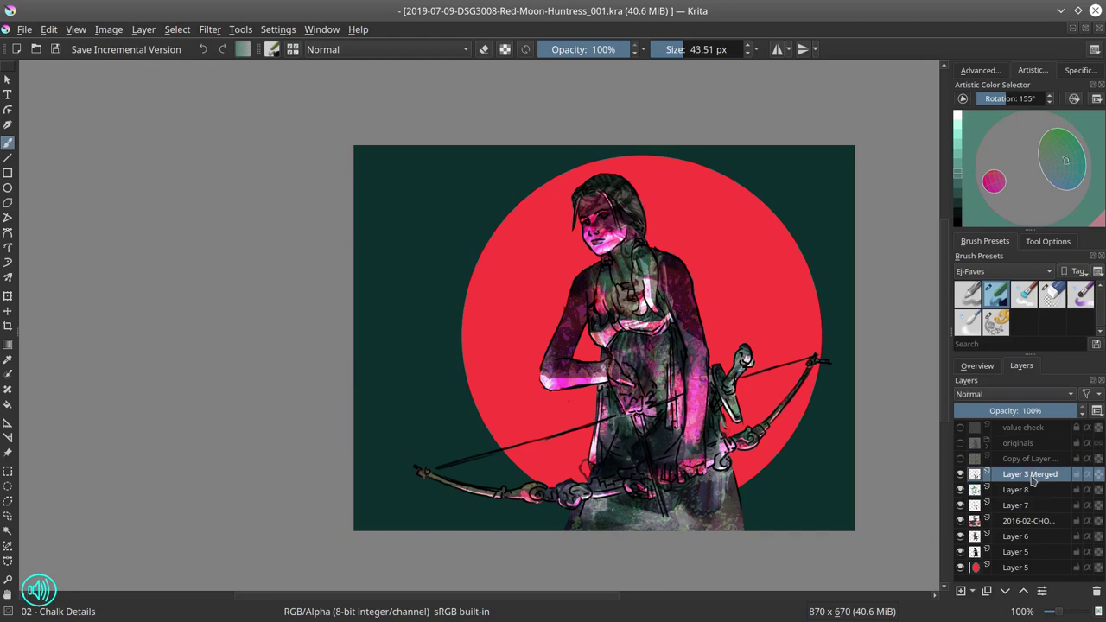
{"action": "left_click", "coordinate": [1027, 570], "text": "shift"}
{"action": "left_click", "coordinate": [1018, 554], "text": "shift"}
{"action": "right_click", "coordinate": [1018, 555]}
{"action": "left_click", "coordinate": [1011, 472]}
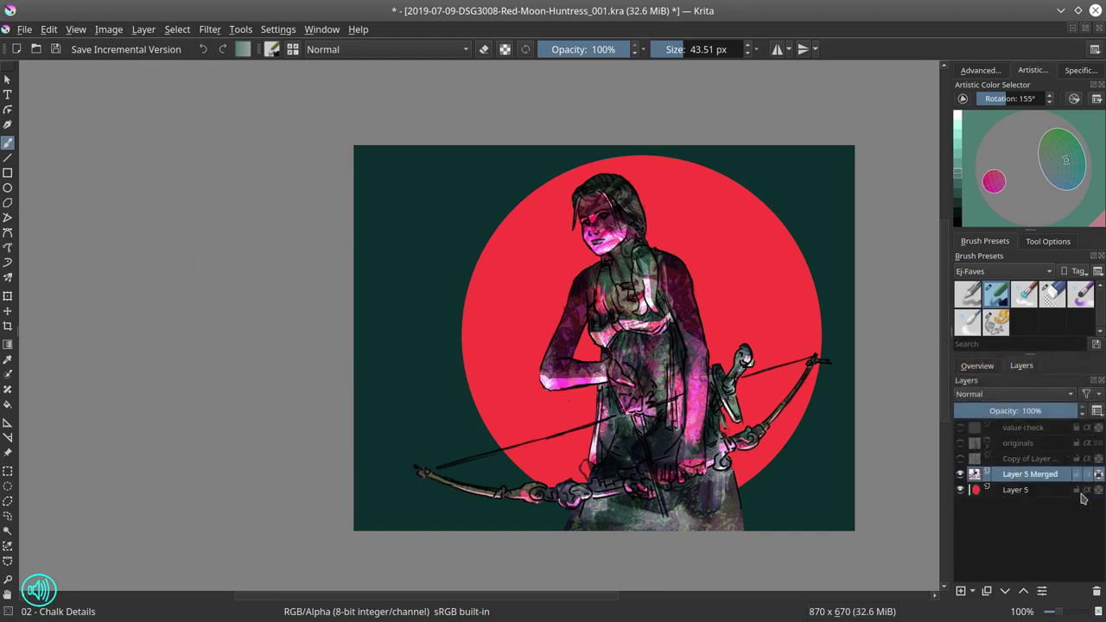
Step: Lock the red circle background layer and save the file
{"action": "left_click", "coordinate": [55, 49]}
{"action": "scroll", "coordinate": [222, 321], "scroll_direction": "down", "scroll_amount": 2}
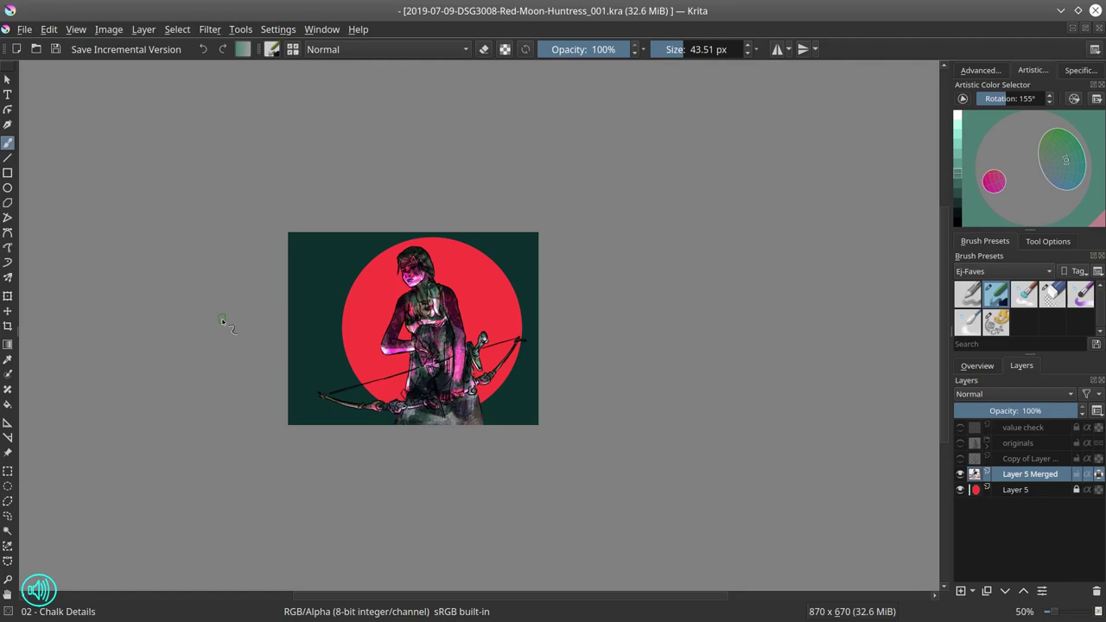
Step: Choose the 03 - Blender Textured Soft brush and reduce its size to about 9 px for the face
{"action": "left_click", "coordinate": [981, 71]}
{"action": "left_click", "coordinate": [1024, 295]}
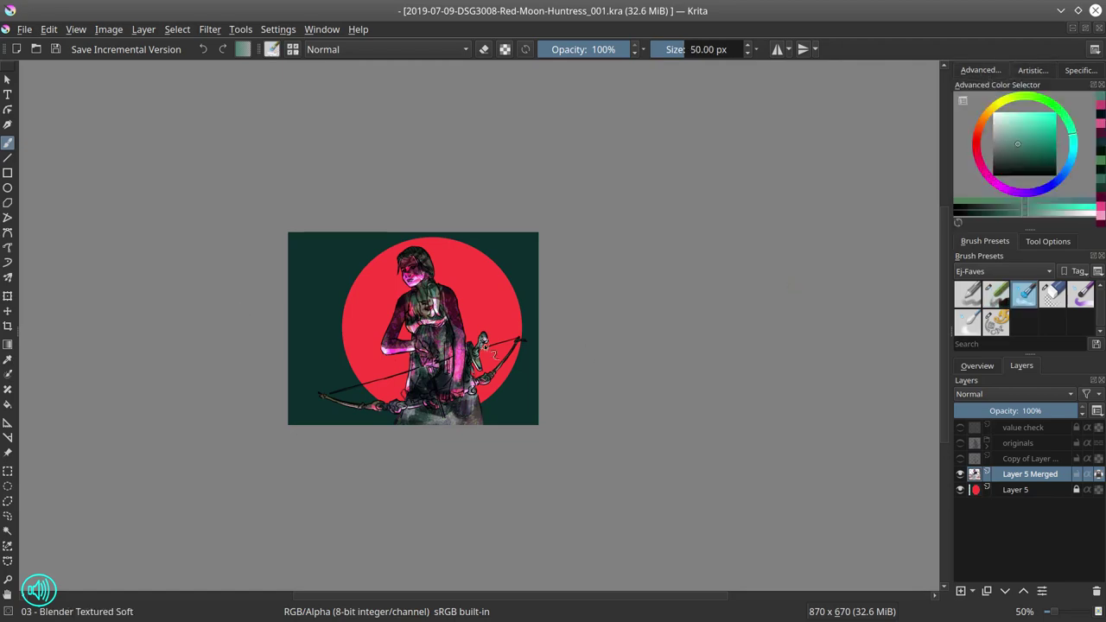
{"action": "scroll", "coordinate": [403, 261], "scroll_direction": "up", "scroll_amount": 7}
{"action": "left_click_drag", "start_coordinate": [475, 351], "coordinate": [372, 351], "text": "shift"}
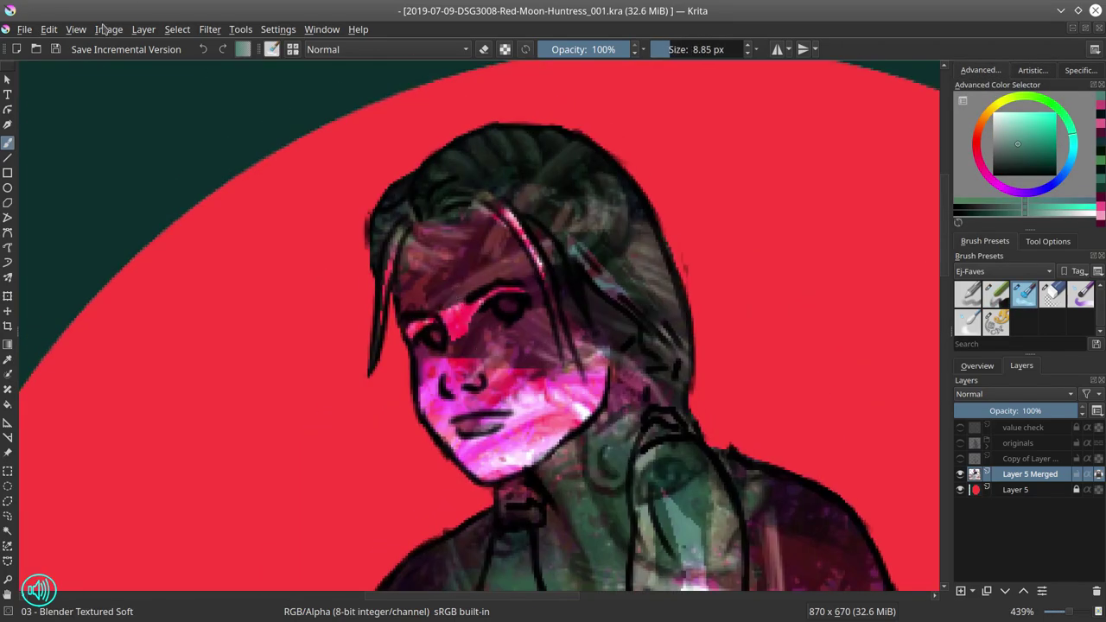
{"action": "left_click", "coordinate": [107, 30]}
{"action": "left_click", "coordinate": [107, 46]}
{"action": "left_click", "coordinate": [337, 239]}
{"action": "scroll", "coordinate": [331, 181], "scroll_direction": "down", "scroll_amount": 8}
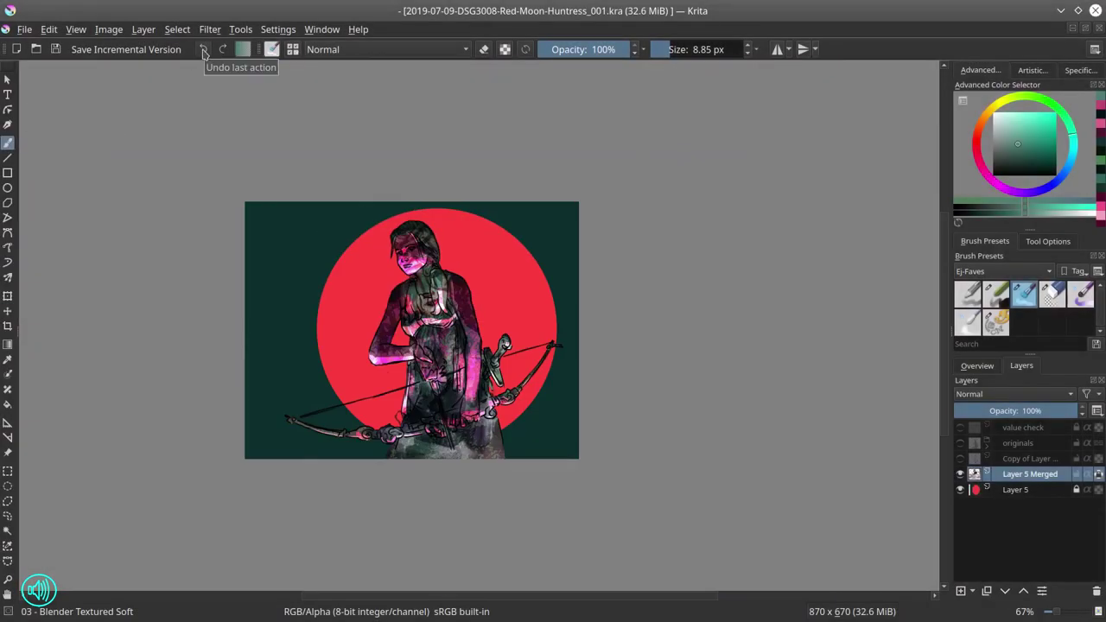
Step: Scale the image to a width of 2500 px with constrained proportions and save the file
{"action": "left_click", "coordinate": [108, 29]}
{"action": "left_click", "coordinate": [112, 225]}
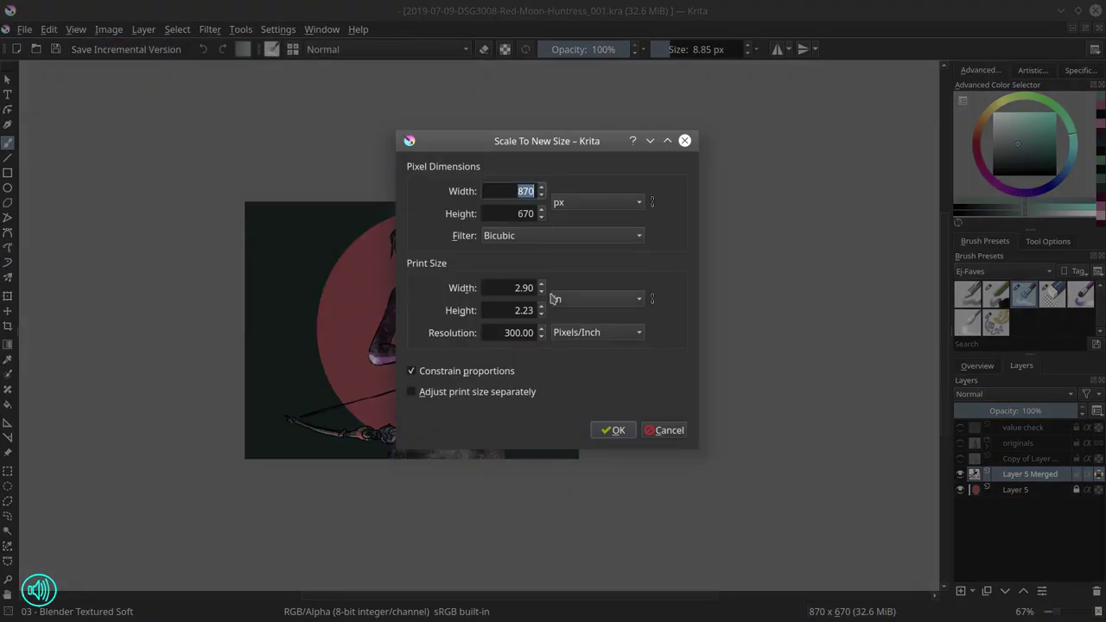
{"action": "type", "text": "1740"}
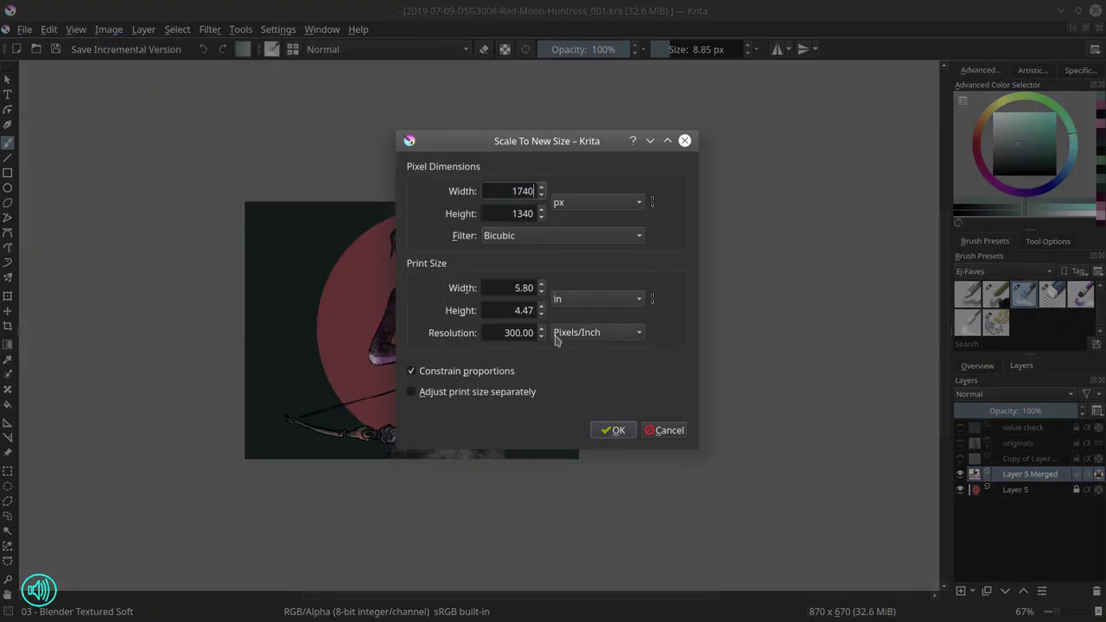
{"action": "double_click", "coordinate": [524, 191]}
{"action": "type", "text": "2500"}
{"action": "left_click", "coordinate": [614, 430]}
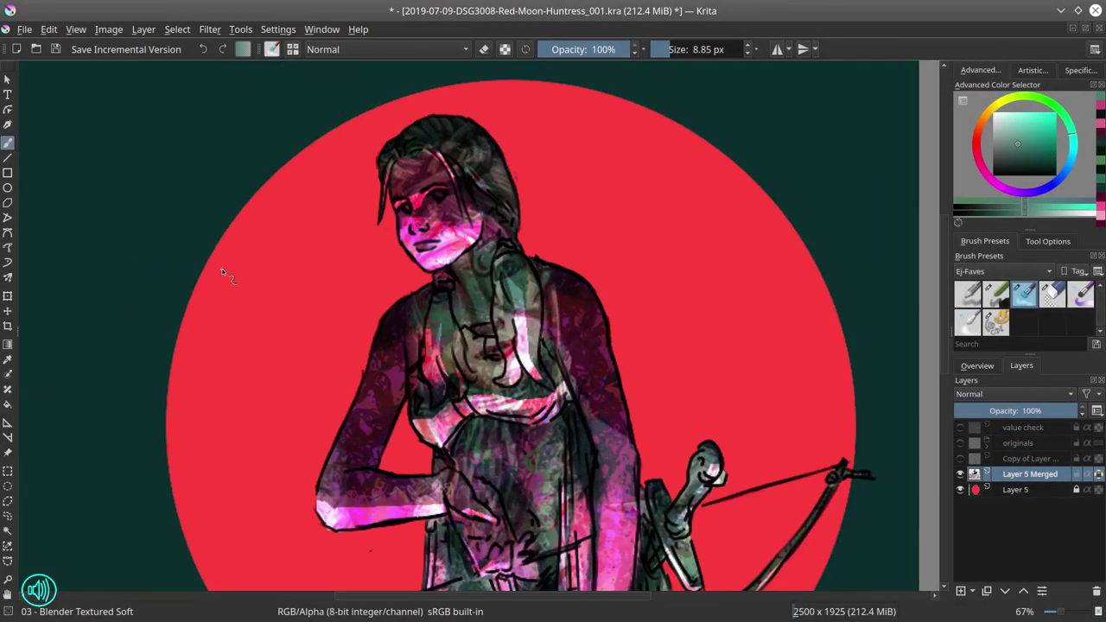
{"action": "left_click", "coordinate": [57, 50]}
Step: Blend away the sketch lines around the nose, eyes, lips and chin, using brush sizes from about 12 to 22 px
{"action": "scroll", "coordinate": [434, 152], "scroll_direction": "up", "scroll_amount": 3}
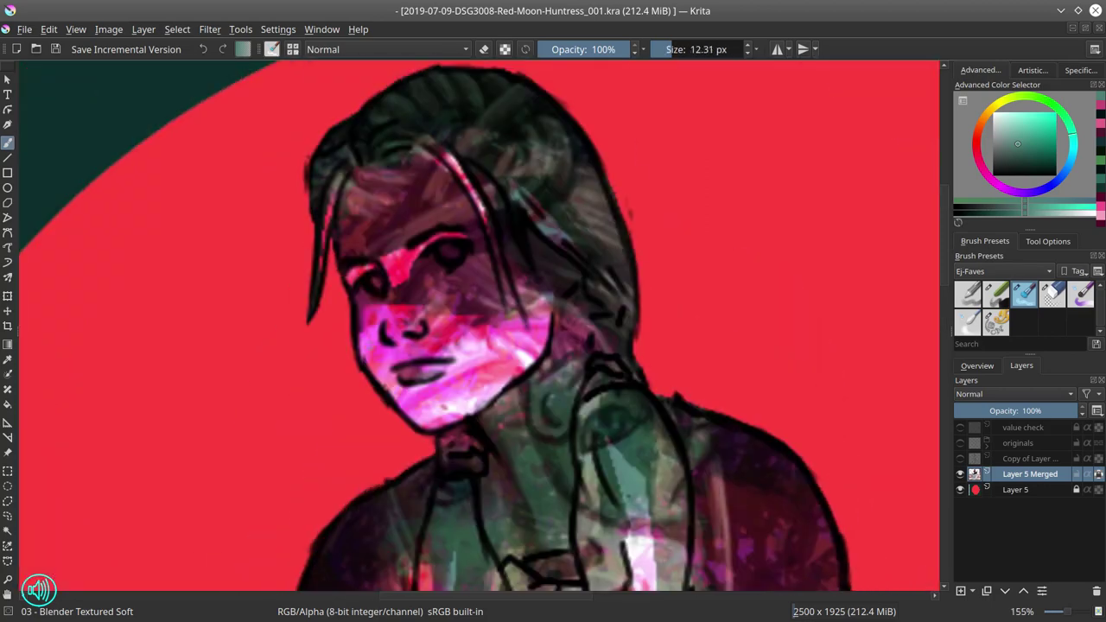
{"action": "left_click_drag", "start_coordinate": [401, 332], "coordinate": [394, 332]}
{"action": "left_click_drag", "start_coordinate": [394, 332], "coordinate": [390, 335]}
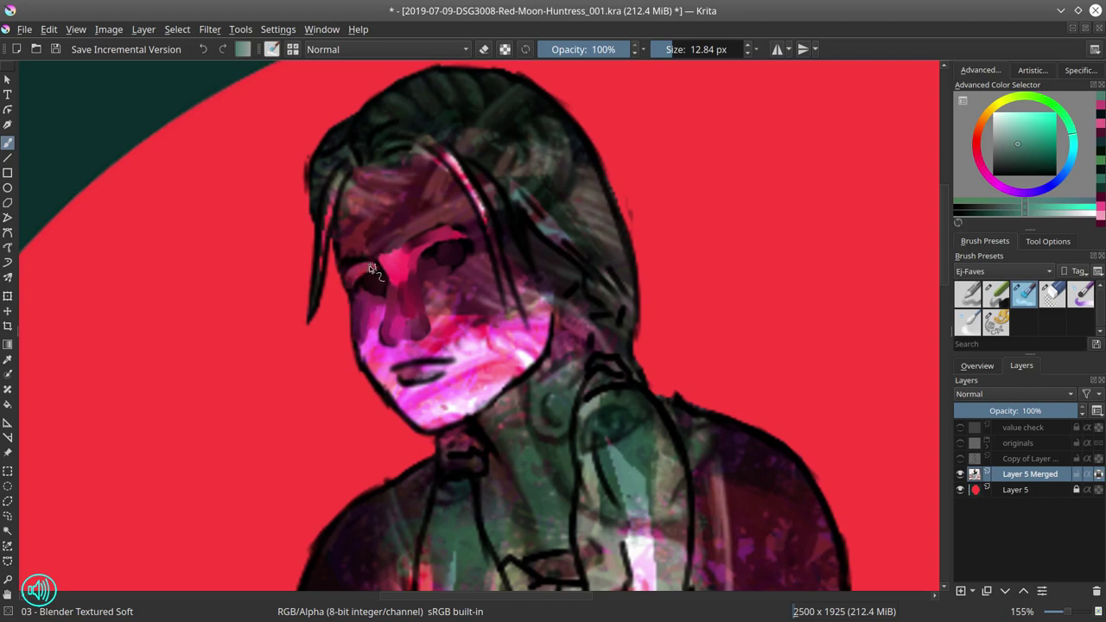
{"action": "left_click_drag", "start_coordinate": [384, 334], "coordinate": [452, 362]}
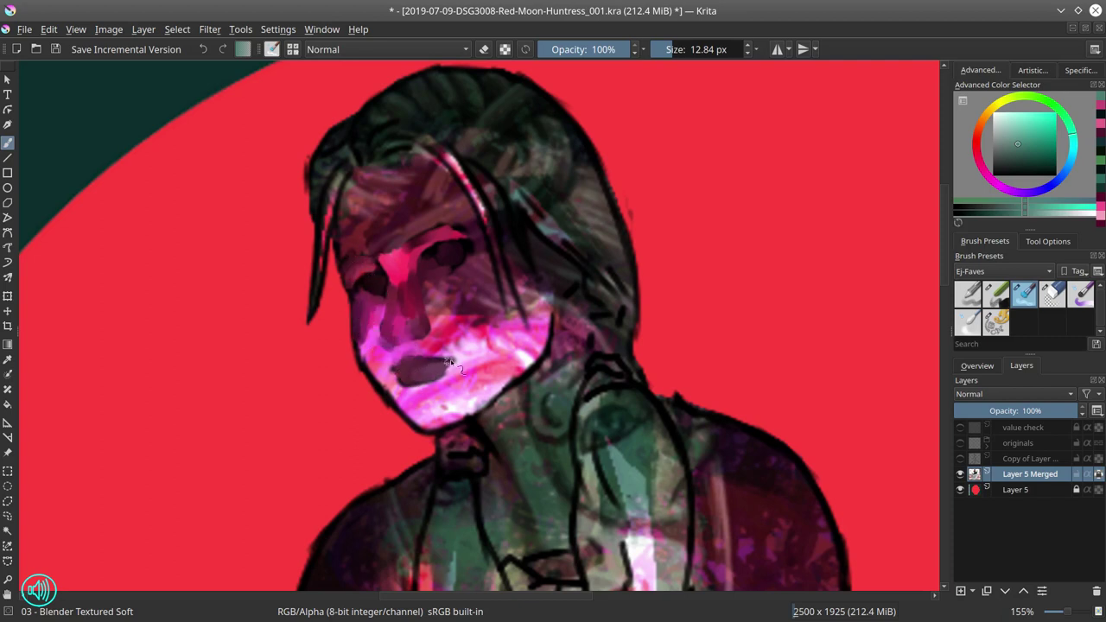
{"action": "left_click_drag", "start_coordinate": [378, 360], "coordinate": [389, 360]}
{"action": "mouse_move", "coordinate": [359, 348]}
{"action": "left_mouse_down"}
{"action": "mouse_move", "coordinate": [375, 380]}
{"action": "mouse_move", "coordinate": [361, 330]}
{"action": "mouse_move", "coordinate": [398, 357]}
{"action": "mouse_move", "coordinate": [411, 424]}
{"action": "mouse_move", "coordinate": [405, 400]}
{"action": "mouse_move", "coordinate": [430, 427]}
{"action": "mouse_move", "coordinate": [528, 369]}
{"action": "mouse_move", "coordinate": [467, 389]}
{"action": "mouse_move", "coordinate": [444, 340]}
{"action": "left_mouse_up"}
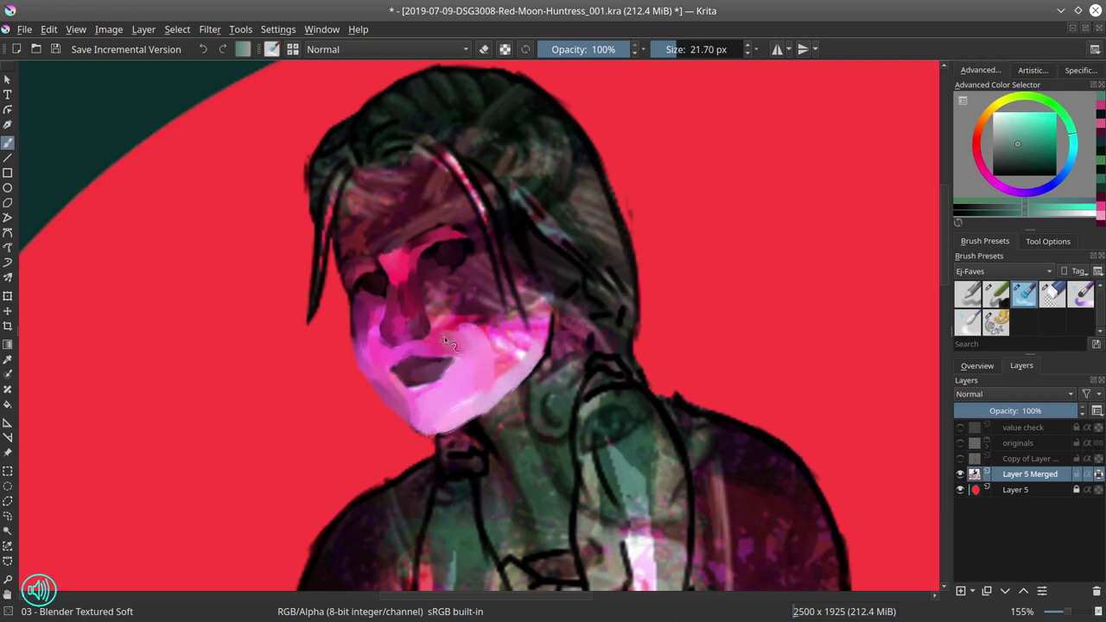
Step: Smooth the cheek, forehead and eye areas and the hair strands framing the face
{"action": "mouse_move", "coordinate": [474, 299]}
{"action": "left_mouse_down"}
{"action": "mouse_move", "coordinate": [511, 346]}
{"action": "mouse_move", "coordinate": [541, 309]}
{"action": "left_mouse_up"}
{"action": "left_click_drag", "start_coordinate": [441, 154], "coordinate": [524, 325]}
{"action": "left_click_drag", "start_coordinate": [431, 305], "coordinate": [455, 240]}
{"action": "mouse_move", "coordinate": [340, 246]}
{"action": "left_mouse_down"}
{"action": "mouse_move", "coordinate": [418, 182]}
{"action": "mouse_move", "coordinate": [413, 171]}
{"action": "mouse_move", "coordinate": [432, 305]}
{"action": "left_mouse_up"}
Step: Blend the neck and the long hair locks falling over the shoulders and chest into soft strokes
{"action": "mouse_move", "coordinate": [376, 256]}
{"action": "left_mouse_down"}
{"action": "mouse_move", "coordinate": [355, 306]}
{"action": "mouse_move", "coordinate": [427, 250]}
{"action": "mouse_move", "coordinate": [489, 252]}
{"action": "mouse_move", "coordinate": [536, 293]}
{"action": "mouse_move", "coordinate": [575, 389]}
{"action": "mouse_move", "coordinate": [568, 402]}
{"action": "mouse_move", "coordinate": [631, 428]}
{"action": "mouse_move", "coordinate": [574, 345]}
{"action": "mouse_move", "coordinate": [615, 349]}
{"action": "mouse_move", "coordinate": [672, 430]}
{"action": "mouse_move", "coordinate": [623, 296]}
{"action": "mouse_move", "coordinate": [577, 300]}
{"action": "mouse_move", "coordinate": [505, 246]}
{"action": "mouse_move", "coordinate": [636, 277]}
{"action": "mouse_move", "coordinate": [568, 200]}
{"action": "mouse_move", "coordinate": [488, 233]}
{"action": "mouse_move", "coordinate": [549, 191]}
{"action": "mouse_move", "coordinate": [594, 215]}
{"action": "mouse_move", "coordinate": [450, 198]}
{"action": "mouse_move", "coordinate": [550, 267]}
{"action": "mouse_move", "coordinate": [550, 324]}
{"action": "mouse_move", "coordinate": [599, 323]}
{"action": "mouse_move", "coordinate": [556, 333]}
{"action": "mouse_move", "coordinate": [523, 394]}
{"action": "left_mouse_up"}
{"action": "mouse_move", "coordinate": [488, 351]}
{"action": "left_mouse_down"}
{"action": "mouse_move", "coordinate": [504, 361]}
{"action": "mouse_move", "coordinate": [471, 474]}
{"action": "mouse_move", "coordinate": [484, 527]}
{"action": "left_mouse_up"}
{"action": "left_click_drag", "start_coordinate": [489, 458], "coordinate": [503, 519]}
{"action": "mouse_move", "coordinate": [485, 443]}
{"action": "left_mouse_down"}
{"action": "mouse_move", "coordinate": [470, 507]}
{"action": "mouse_move", "coordinate": [480, 517]}
{"action": "mouse_move", "coordinate": [503, 413]}
{"action": "mouse_move", "coordinate": [529, 482]}
{"action": "mouse_move", "coordinate": [513, 446]}
{"action": "mouse_move", "coordinate": [546, 411]}
{"action": "mouse_move", "coordinate": [536, 439]}
{"action": "mouse_move", "coordinate": [553, 446]}
{"action": "mouse_move", "coordinate": [551, 426]}
{"action": "mouse_move", "coordinate": [565, 452]}
{"action": "left_mouse_up"}
{"action": "mouse_move", "coordinate": [556, 512]}
{"action": "left_mouse_down"}
{"action": "mouse_move", "coordinate": [591, 469]}
{"action": "mouse_move", "coordinate": [577, 401]}
{"action": "left_mouse_up"}
{"action": "mouse_move", "coordinate": [652, 398]}
{"action": "left_mouse_down"}
{"action": "mouse_move", "coordinate": [637, 306]}
{"action": "mouse_move", "coordinate": [580, 250]}
{"action": "mouse_move", "coordinate": [603, 310]}
{"action": "mouse_move", "coordinate": [596, 358]}
{"action": "mouse_move", "coordinate": [577, 381]}
{"action": "mouse_move", "coordinate": [597, 387]}
{"action": "mouse_move", "coordinate": [605, 257]}
{"action": "left_mouse_up"}
{"action": "scroll", "coordinate": [615, 294], "scroll_direction": "down", "scroll_amount": 1}
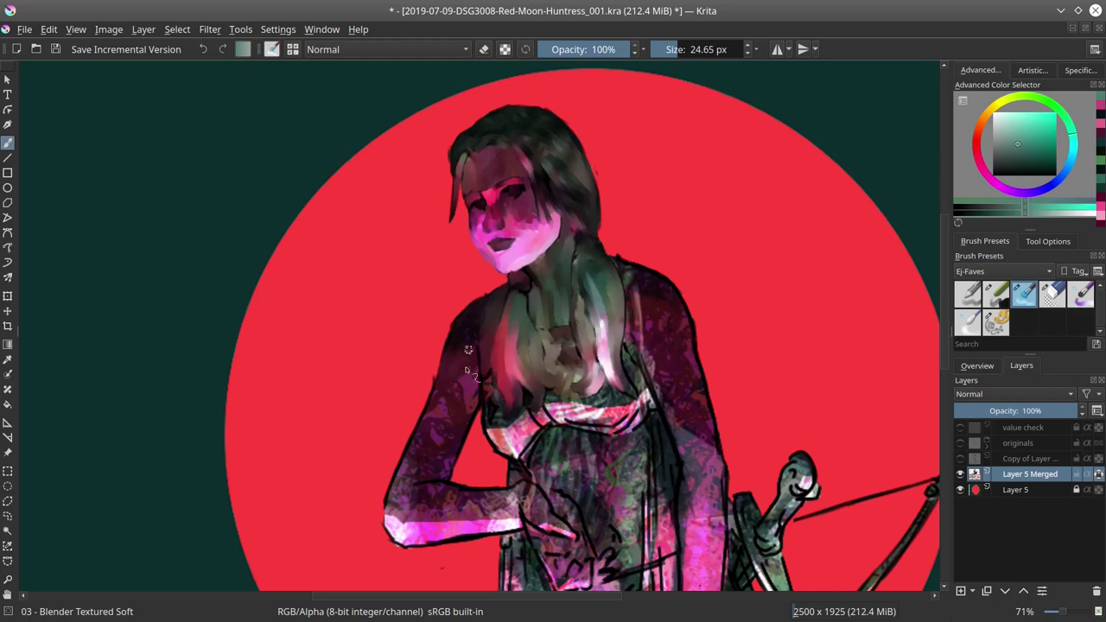
Step: Smooth the texture and outlines of the bent arm from shoulder to elbow with the blender at about 32 px
{"action": "left_click", "coordinate": [978, 366]}
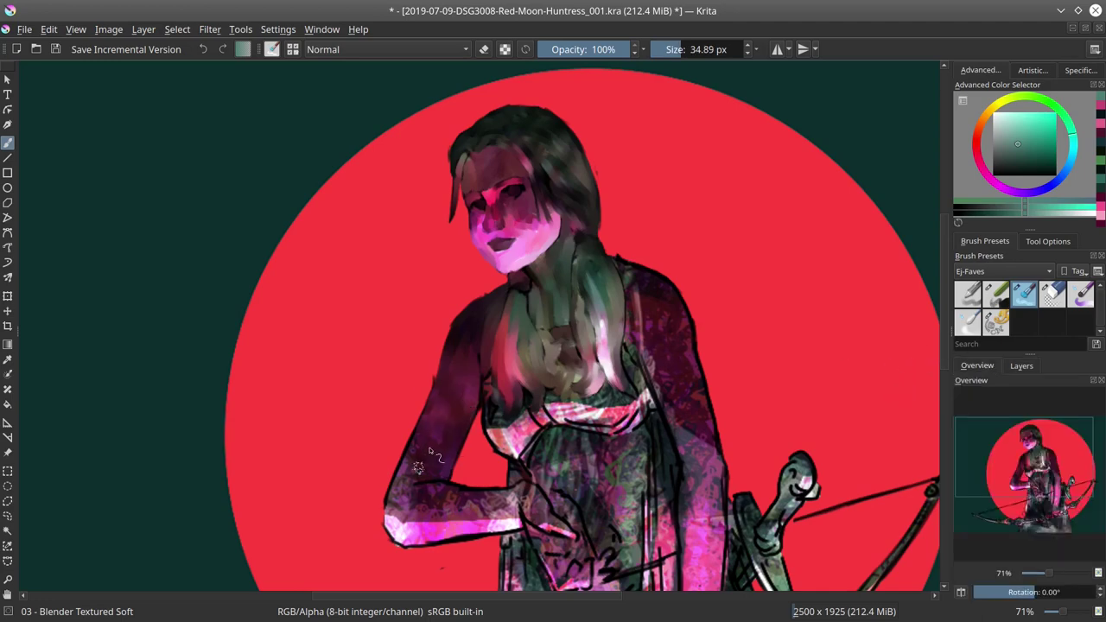
{"action": "mouse_move", "coordinate": [419, 467]}
{"action": "left_mouse_down"}
{"action": "mouse_move", "coordinate": [437, 400]}
{"action": "mouse_move", "coordinate": [385, 333]}
{"action": "left_mouse_up"}
{"action": "left_click_drag", "start_coordinate": [402, 418], "coordinate": [391, 416]}
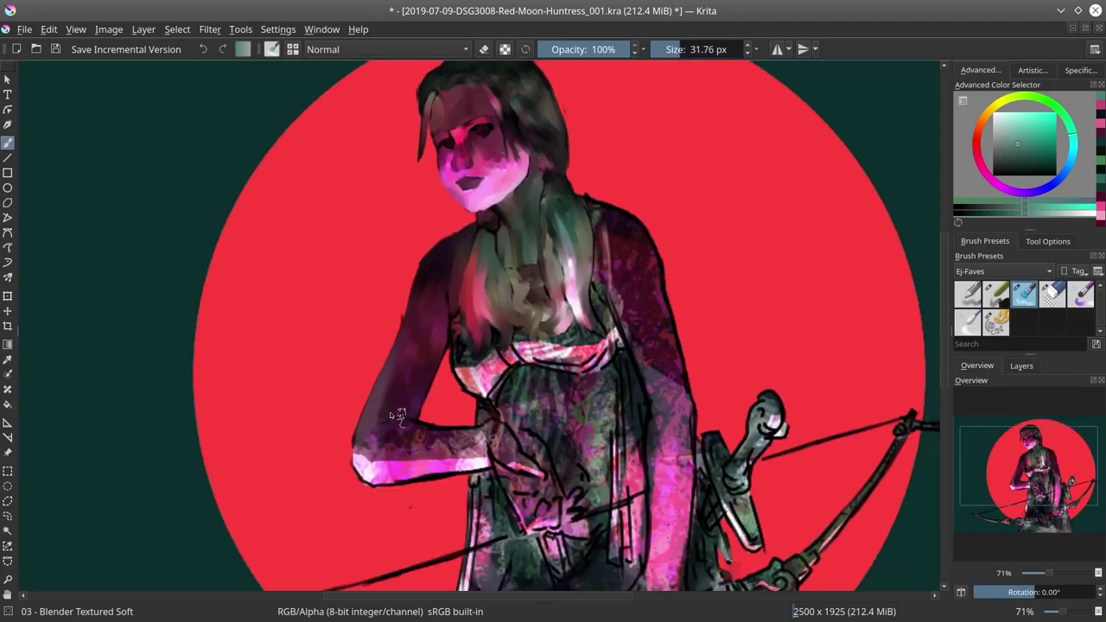
{"action": "left_click_drag", "start_coordinate": [572, 414], "coordinate": [537, 384]}
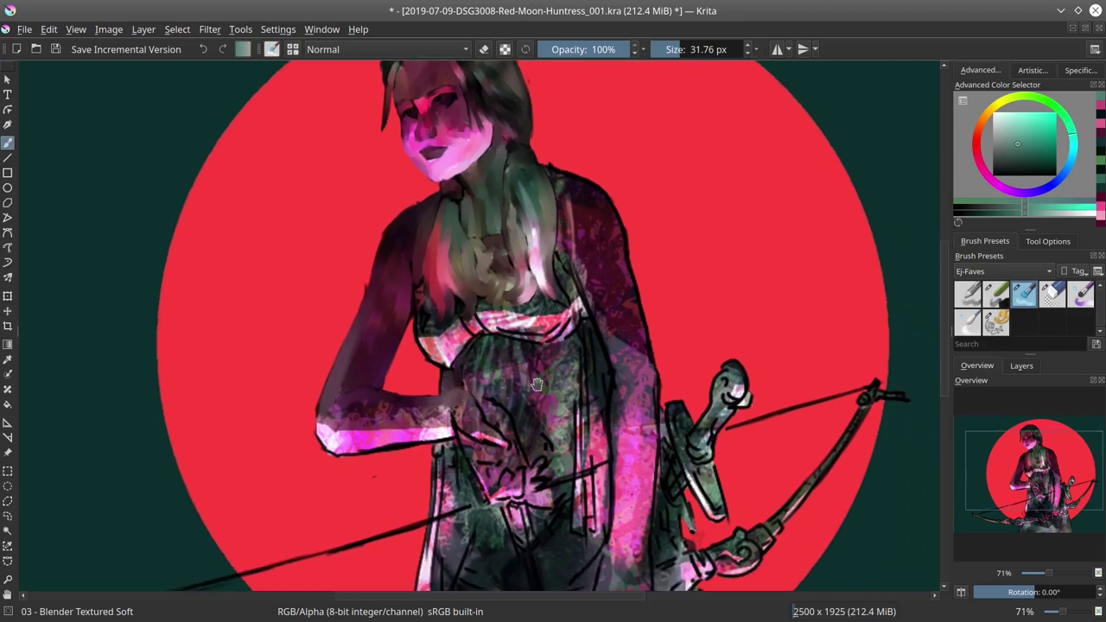
Step: Select the dress front between the bust band and the waist and apply an HSV adjustment to it
{"action": "left_click", "coordinate": [7, 501]}
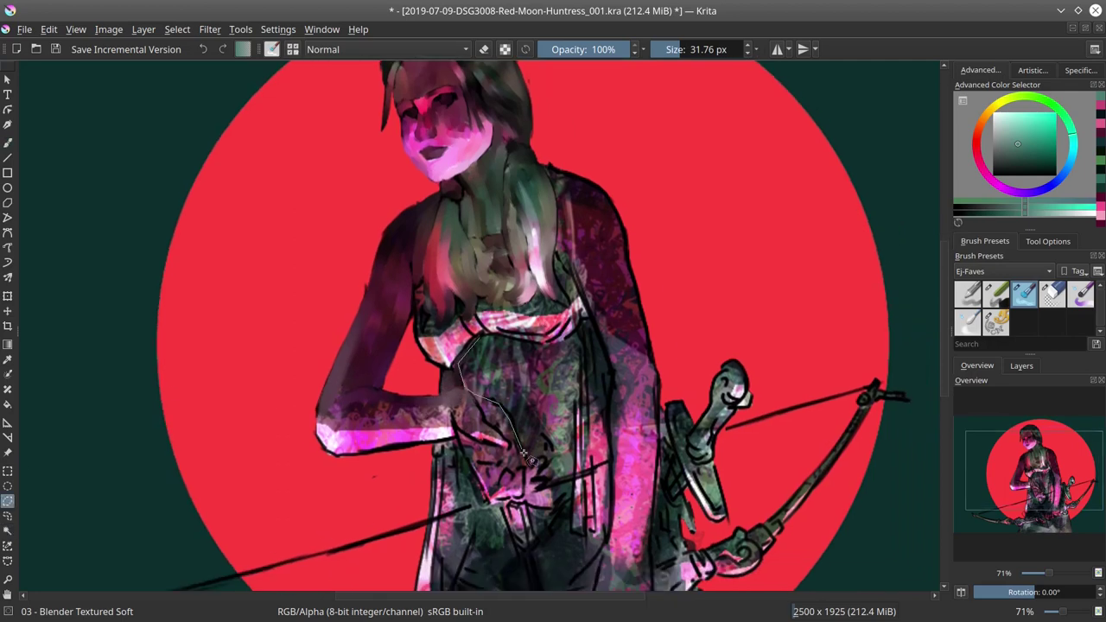
{"action": "mouse_move", "coordinate": [554, 467]}
{"action": "left_mouse_down"}
{"action": "mouse_move", "coordinate": [575, 331]}
{"action": "mouse_move", "coordinate": [480, 344]}
{"action": "left_mouse_up"}
{"action": "key", "text": "ctrl+u"}
{"action": "left_click_drag", "start_coordinate": [955, 266], "coordinate": [808, 272]}
{"action": "key", "text": "Return"}
Step: Sample the arm's dark maroon and paint texture over the selected dress front with the 07 - Shapes Mecha Hue brush
{"action": "key", "text": "slash"}
{"action": "key", "text": "b"}
{"action": "left_click", "coordinate": [383, 344], "text": "ctrl"}
{"action": "left_click_drag", "start_coordinate": [497, 373], "coordinate": [523, 374]}
{"action": "mouse_move", "coordinate": [514, 371]}
{"action": "left_mouse_down"}
{"action": "mouse_move", "coordinate": [557, 354]}
{"action": "mouse_move", "coordinate": [552, 397]}
{"action": "left_mouse_up"}
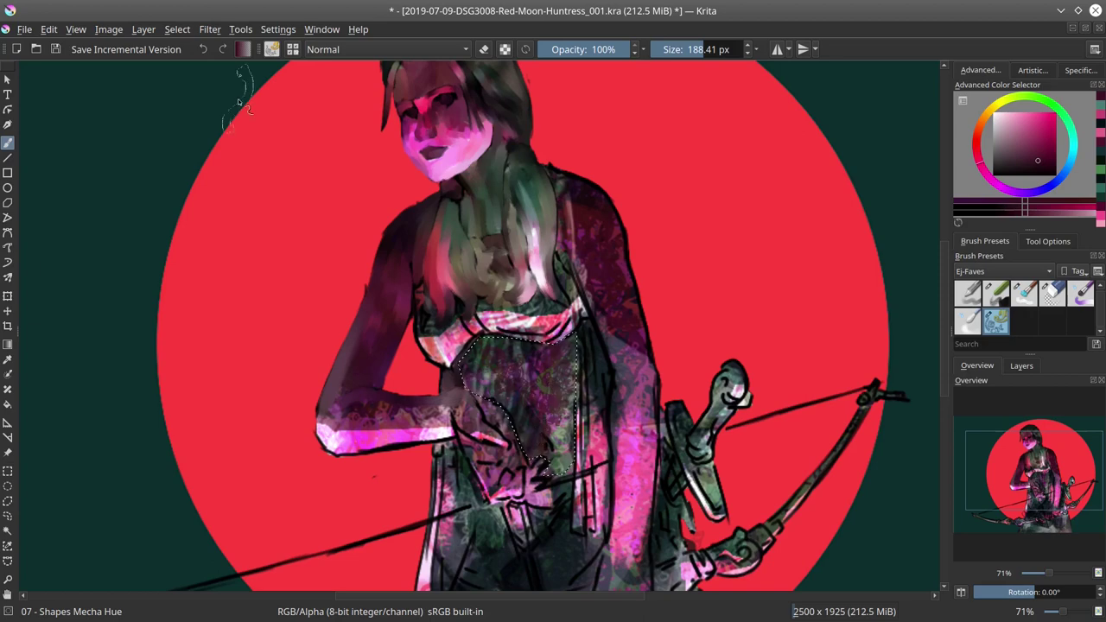
Step: Shift the selected dress area's midtones to red 48 with Color Balance and clear the selection
{"action": "left_click", "coordinate": [209, 29]}
{"action": "mouse_move", "coordinate": [217, 67]}
{"action": "left_click", "coordinate": [536, 124]}
{"action": "left_click_drag", "start_coordinate": [936, 355], "coordinate": [975, 364]}
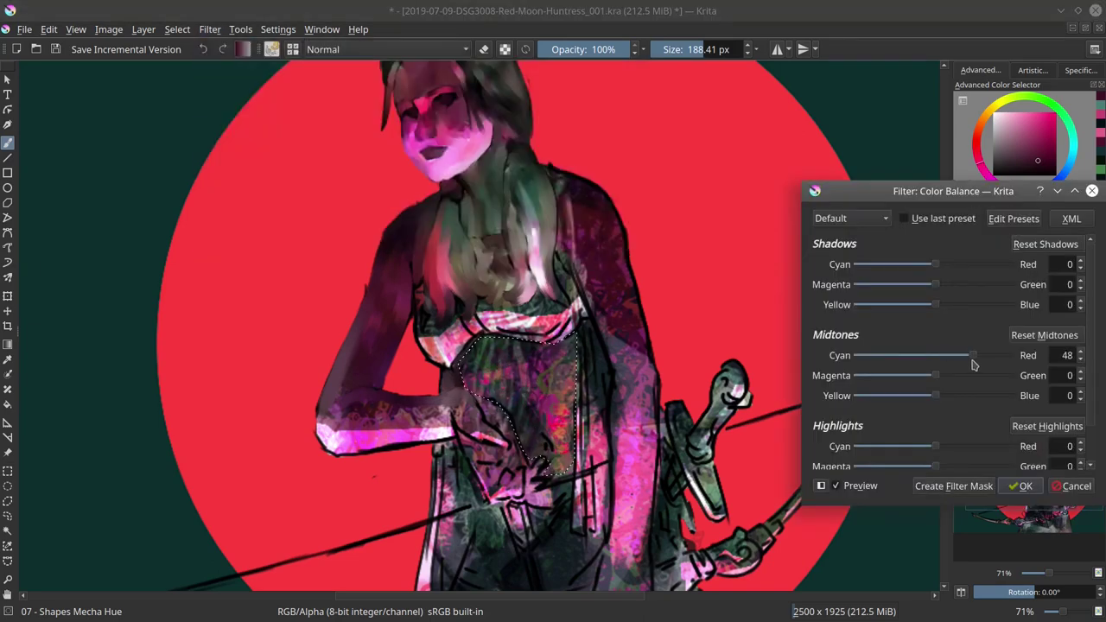
{"action": "left_click", "coordinate": [1021, 486]}
{"action": "left_click", "coordinate": [178, 30]}
{"action": "left_click", "coordinate": [186, 65]}
Step: Blend both arms, the hand at the waist and the bust band with the 03 - Blender Textured Soft brush
{"action": "left_click", "coordinate": [1024, 296]}
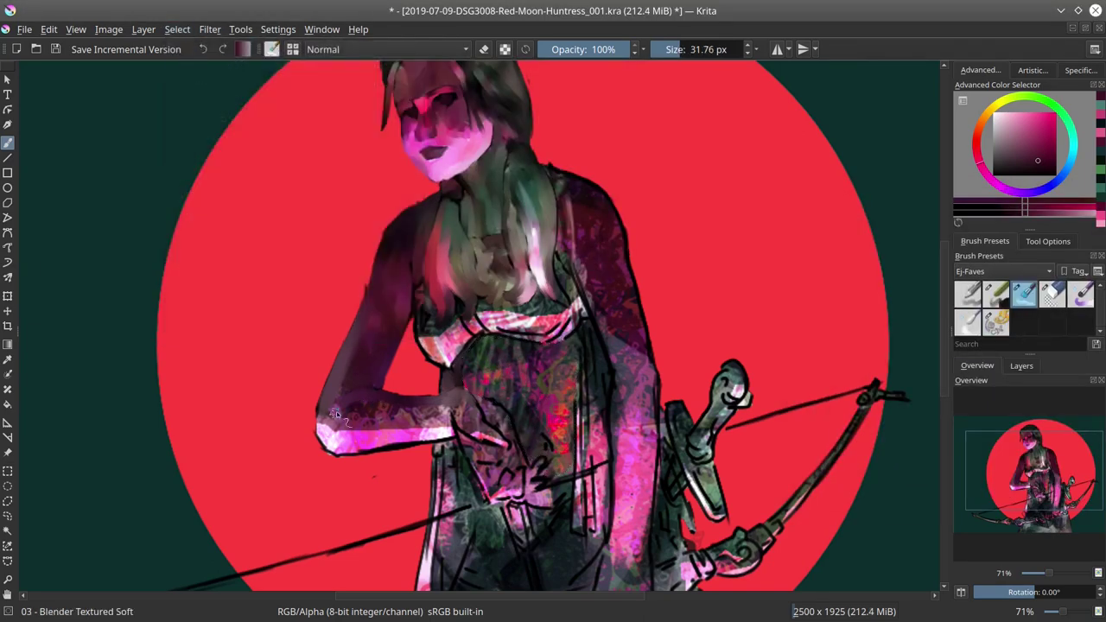
{"action": "mouse_move", "coordinate": [337, 415]}
{"action": "left_mouse_down"}
{"action": "mouse_move", "coordinate": [423, 407]}
{"action": "mouse_move", "coordinate": [327, 414]}
{"action": "mouse_move", "coordinate": [320, 430]}
{"action": "mouse_move", "coordinate": [364, 439]}
{"action": "mouse_move", "coordinate": [359, 453]}
{"action": "mouse_move", "coordinate": [445, 443]}
{"action": "left_mouse_up"}
{"action": "mouse_move", "coordinate": [463, 405]}
{"action": "left_mouse_down"}
{"action": "mouse_move", "coordinate": [412, 293]}
{"action": "mouse_move", "coordinate": [399, 313]}
{"action": "mouse_move", "coordinate": [350, 320]}
{"action": "mouse_move", "coordinate": [415, 330]}
{"action": "mouse_move", "coordinate": [458, 312]}
{"action": "mouse_move", "coordinate": [443, 358]}
{"action": "mouse_move", "coordinate": [459, 383]}
{"action": "mouse_move", "coordinate": [495, 365]}
{"action": "mouse_move", "coordinate": [458, 313]}
{"action": "mouse_move", "coordinate": [489, 405]}
{"action": "left_mouse_up"}
{"action": "mouse_move", "coordinate": [350, 310]}
{"action": "left_mouse_down"}
{"action": "mouse_move", "coordinate": [353, 321]}
{"action": "mouse_move", "coordinate": [413, 304]}
{"action": "mouse_move", "coordinate": [471, 318]}
{"action": "mouse_move", "coordinate": [493, 296]}
{"action": "mouse_move", "coordinate": [493, 242]}
{"action": "mouse_move", "coordinate": [506, 309]}
{"action": "left_mouse_up"}
{"action": "mouse_move", "coordinate": [491, 206]}
{"action": "left_mouse_down"}
{"action": "mouse_move", "coordinate": [415, 251]}
{"action": "mouse_move", "coordinate": [423, 260]}
{"action": "left_mouse_up"}
{"action": "mouse_move", "coordinate": [418, 241]}
{"action": "left_mouse_down"}
{"action": "mouse_move", "coordinate": [415, 224]}
{"action": "mouse_move", "coordinate": [448, 242]}
{"action": "left_mouse_up"}
{"action": "left_click_drag", "start_coordinate": [430, 234], "coordinate": [439, 318]}
{"action": "left_click_drag", "start_coordinate": [460, 319], "coordinate": [434, 276]}
{"action": "left_click_drag", "start_coordinate": [432, 296], "coordinate": [445, 296]}
{"action": "mouse_move", "coordinate": [423, 228]}
{"action": "left_mouse_down"}
{"action": "mouse_move", "coordinate": [449, 233]}
{"action": "mouse_move", "coordinate": [472, 311]}
{"action": "left_mouse_up"}
{"action": "left_click_drag", "start_coordinate": [475, 365], "coordinate": [456, 320]}
{"action": "left_click_drag", "start_coordinate": [436, 298], "coordinate": [423, 298]}
{"action": "mouse_move", "coordinate": [418, 286]}
{"action": "left_mouse_down"}
{"action": "mouse_move", "coordinate": [421, 257]}
{"action": "mouse_move", "coordinate": [462, 329]}
{"action": "mouse_move", "coordinate": [472, 356]}
{"action": "left_mouse_up"}
{"action": "mouse_move", "coordinate": [458, 367]}
{"action": "left_mouse_down"}
{"action": "mouse_move", "coordinate": [439, 265]}
{"action": "mouse_move", "coordinate": [426, 265]}
{"action": "mouse_move", "coordinate": [422, 356]}
{"action": "left_mouse_up"}
{"action": "left_click_drag", "start_coordinate": [423, 276], "coordinate": [428, 348]}
{"action": "left_click_drag", "start_coordinate": [421, 293], "coordinate": [439, 325]}
{"action": "mouse_move", "coordinate": [453, 268]}
{"action": "left_mouse_down"}
{"action": "mouse_move", "coordinate": [456, 395]}
{"action": "mouse_move", "coordinate": [463, 318]}
{"action": "left_mouse_up"}
{"action": "left_click_drag", "start_coordinate": [434, 297], "coordinate": [430, 296]}
{"action": "left_click_drag", "start_coordinate": [431, 251], "coordinate": [423, 394]}
{"action": "left_click_drag", "start_coordinate": [434, 278], "coordinate": [440, 356]}
{"action": "mouse_move", "coordinate": [470, 264]}
{"action": "left_mouse_down"}
{"action": "mouse_move", "coordinate": [465, 386]}
{"action": "mouse_move", "coordinate": [458, 299]}
{"action": "left_mouse_up"}
{"action": "left_click_drag", "start_coordinate": [423, 300], "coordinate": [417, 349]}
{"action": "left_click_drag", "start_coordinate": [435, 303], "coordinate": [447, 348]}
{"action": "mouse_move", "coordinate": [464, 294]}
{"action": "left_mouse_down"}
{"action": "mouse_move", "coordinate": [468, 346]}
{"action": "mouse_move", "coordinate": [426, 351]}
{"action": "left_mouse_up"}
{"action": "left_click_drag", "start_coordinate": [426, 354], "coordinate": [421, 354]}
{"action": "mouse_move", "coordinate": [420, 385]}
{"action": "left_mouse_down"}
{"action": "mouse_move", "coordinate": [420, 360]}
{"action": "mouse_move", "coordinate": [431, 367]}
{"action": "left_mouse_up"}
{"action": "mouse_move", "coordinate": [443, 380]}
{"action": "left_mouse_down"}
{"action": "mouse_move", "coordinate": [472, 361]}
{"action": "mouse_move", "coordinate": [502, 500]}
{"action": "left_mouse_up"}
{"action": "left_click_drag", "start_coordinate": [480, 260], "coordinate": [476, 326]}
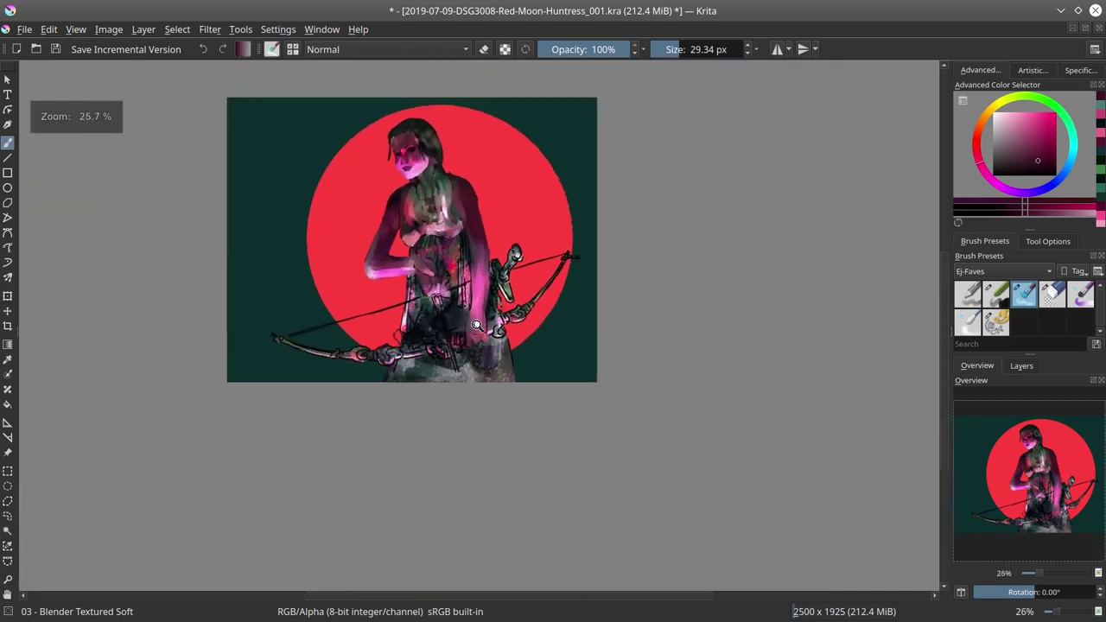
Step: Soften the upper dress below the bust band with the blender at about 21 px and switch to the 04 - Eraser Circle brush
{"action": "scroll", "coordinate": [477, 325], "scroll_direction": "up", "scroll_amount": 3}
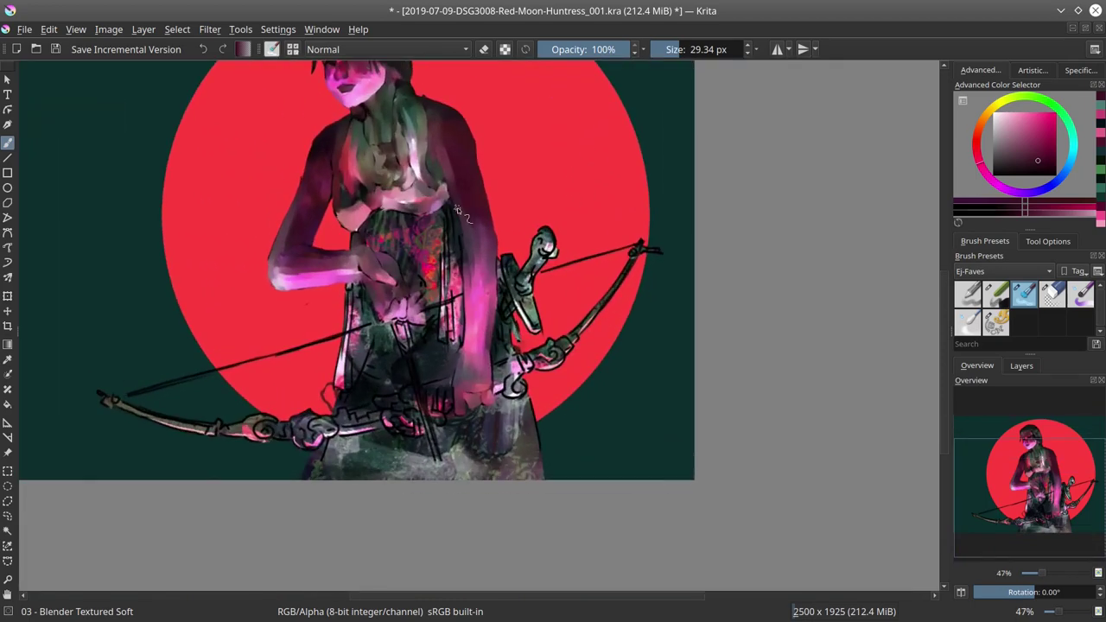
{"action": "scroll", "coordinate": [458, 210], "scroll_direction": "up", "scroll_amount": 2}
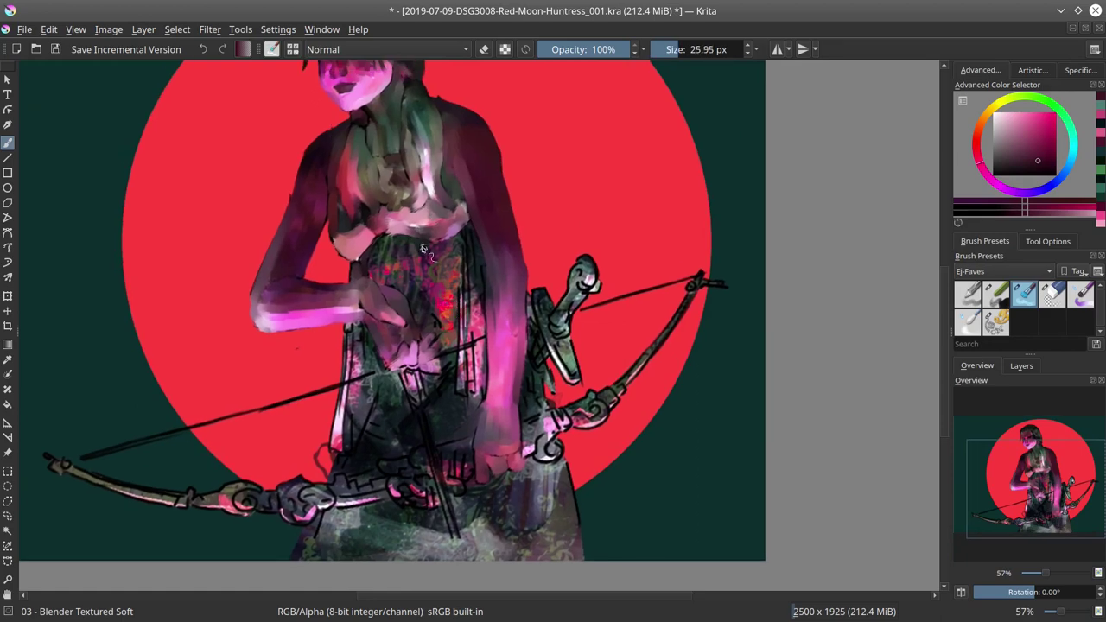
{"action": "key", "text": "bracketleft"}
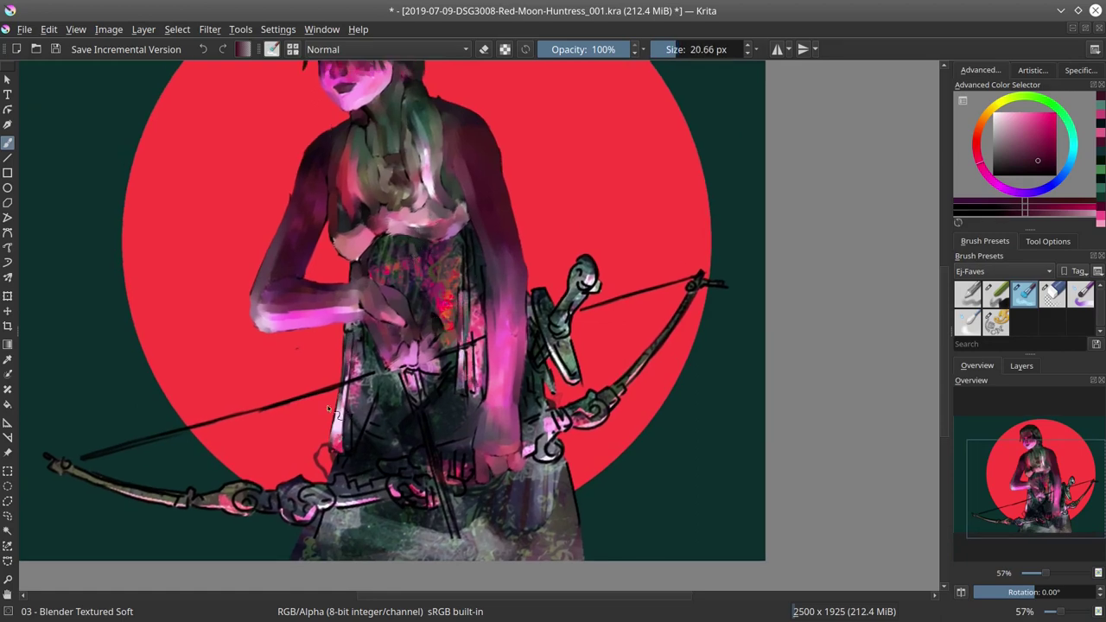
{"action": "key", "text": "slash"}
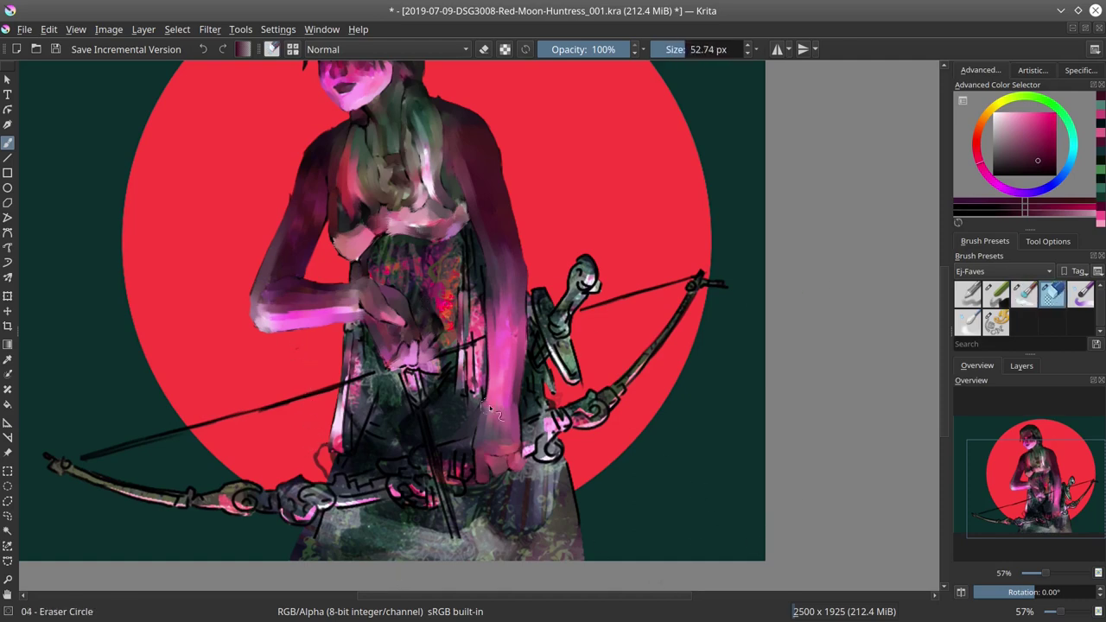
{"action": "scroll", "coordinate": [463, 289], "scroll_direction": "down", "scroll_amount": 4}
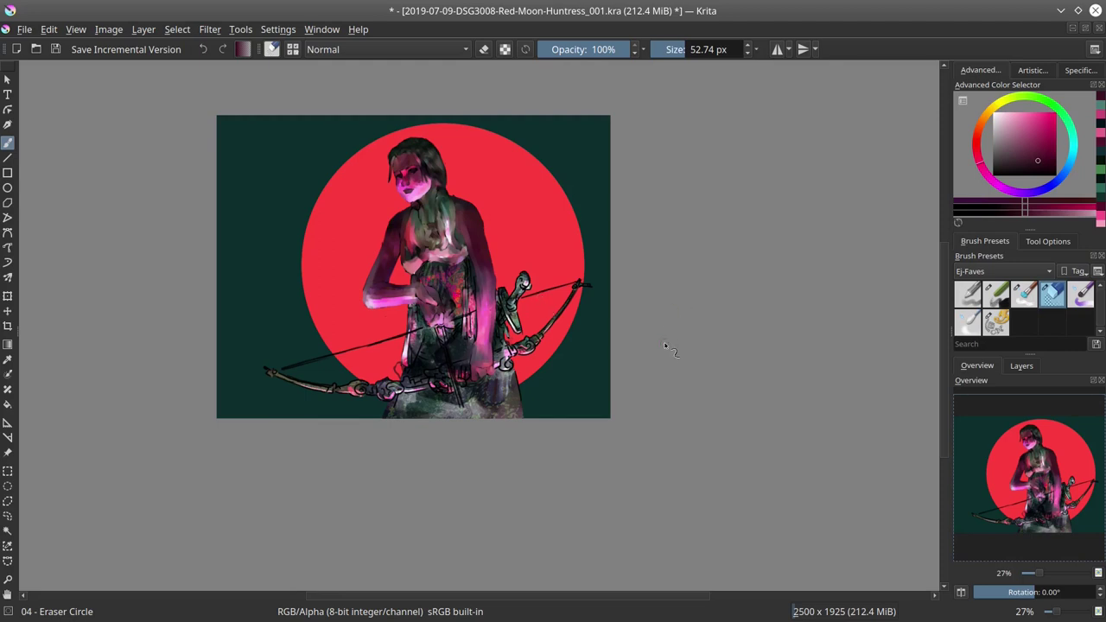
Step: Blend the dagger hilt and sheath at the hip with the 03 - Blender Textured Soft brush at about 20 px
{"action": "left_click", "coordinate": [1016, 294]}
{"action": "scroll", "coordinate": [468, 291], "scroll_direction": "up", "scroll_amount": 5}
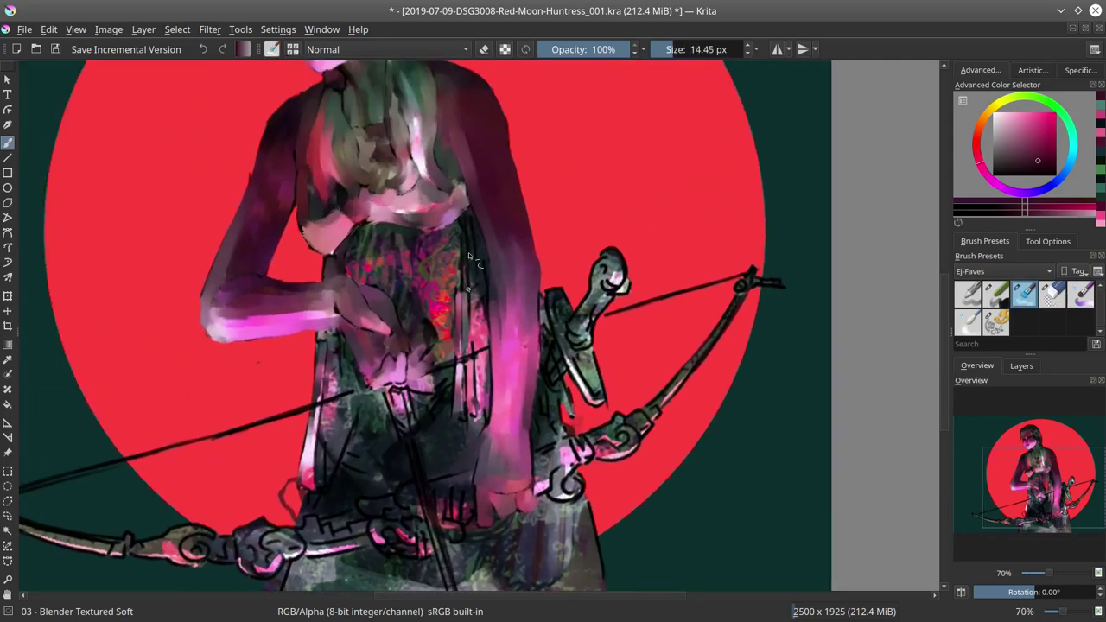
{"action": "key", "text": "bracketright"}
{"action": "mouse_move", "coordinate": [512, 394]}
{"action": "left_mouse_down"}
{"action": "mouse_move", "coordinate": [513, 356]}
{"action": "mouse_move", "coordinate": [567, 322]}
{"action": "left_mouse_up"}
{"action": "mouse_move", "coordinate": [562, 319]}
{"action": "left_mouse_down"}
{"action": "mouse_move", "coordinate": [593, 368]}
{"action": "mouse_move", "coordinate": [581, 316]}
{"action": "mouse_move", "coordinate": [601, 231]}
{"action": "mouse_move", "coordinate": [612, 238]}
{"action": "mouse_move", "coordinate": [587, 279]}
{"action": "left_mouse_up"}
{"action": "left_click_drag", "start_coordinate": [573, 320], "coordinate": [586, 356]}
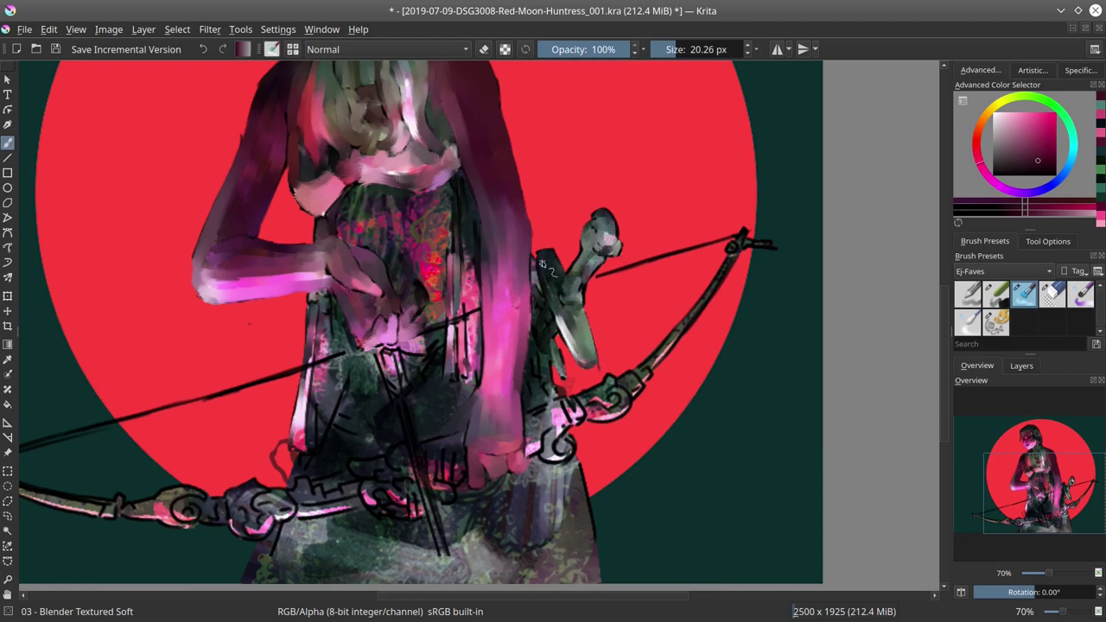
Step: Smooth the sketch lines below the waist hand, around the top of the arrow shaft and the adjoining dress folds
{"action": "left_click_drag", "start_coordinate": [575, 449], "coordinate": [618, 371]}
{"action": "left_click_drag", "start_coordinate": [424, 333], "coordinate": [427, 332]}
{"action": "left_click_drag", "start_coordinate": [424, 278], "coordinate": [454, 338]}
{"action": "left_click_drag", "start_coordinate": [384, 311], "coordinate": [374, 353]}
{"action": "mouse_move", "coordinate": [381, 330]}
{"action": "left_mouse_down"}
{"action": "mouse_move", "coordinate": [391, 357]}
{"action": "mouse_move", "coordinate": [360, 368]}
{"action": "left_mouse_up"}
{"action": "mouse_move", "coordinate": [465, 272]}
{"action": "left_mouse_down"}
{"action": "mouse_move", "coordinate": [448, 280]}
{"action": "mouse_move", "coordinate": [452, 268]}
{"action": "mouse_move", "coordinate": [455, 277]}
{"action": "left_mouse_up"}
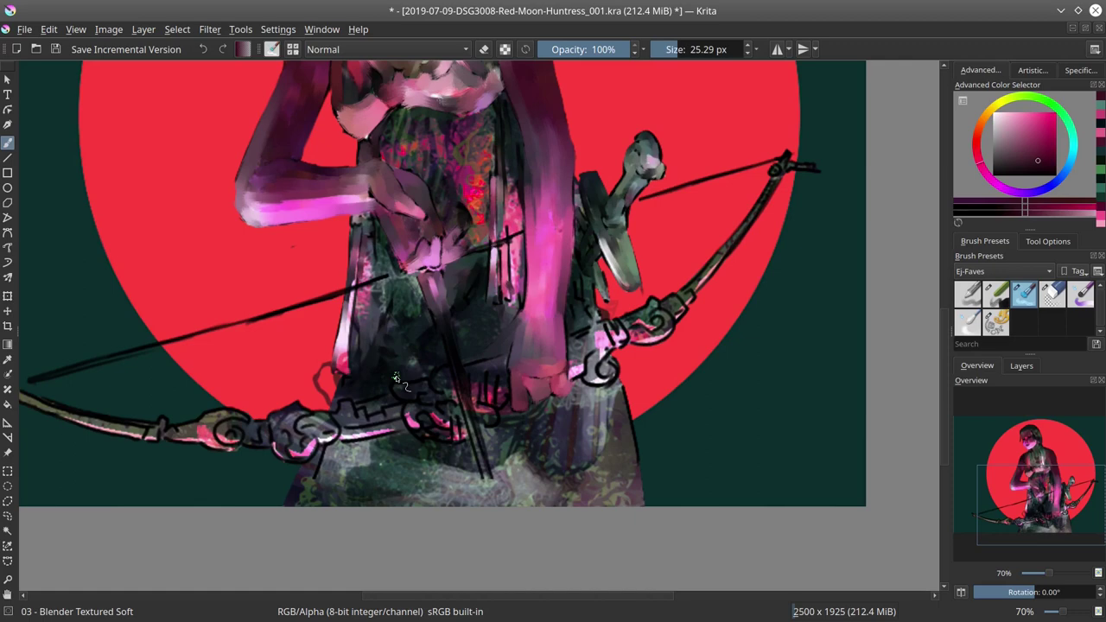
Step: Blend the arrow shaft running down the skirt and the lowered hand's fingers around the bow grip
{"action": "left_click_drag", "start_coordinate": [470, 404], "coordinate": [473, 403]}
{"action": "left_click_drag", "start_coordinate": [466, 398], "coordinate": [494, 499]}
{"action": "left_click_drag", "start_coordinate": [468, 367], "coordinate": [501, 355]}
{"action": "left_click_drag", "start_coordinate": [522, 309], "coordinate": [508, 340]}
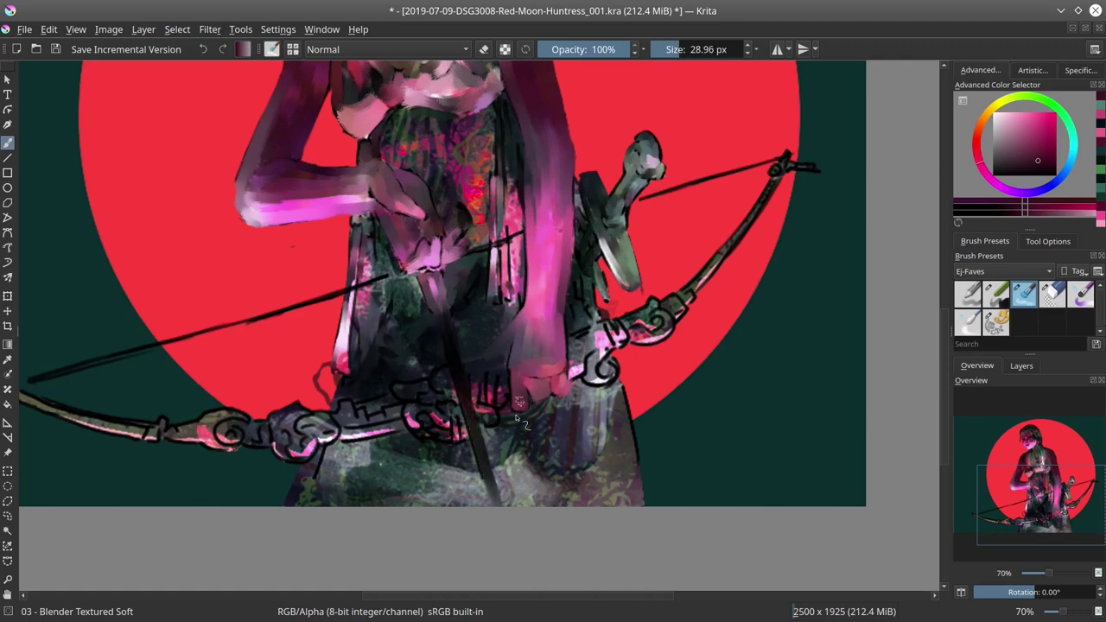
{"action": "mouse_move", "coordinate": [491, 383]}
{"action": "left_mouse_down"}
{"action": "mouse_move", "coordinate": [503, 405]}
{"action": "mouse_move", "coordinate": [427, 424]}
{"action": "left_mouse_up"}
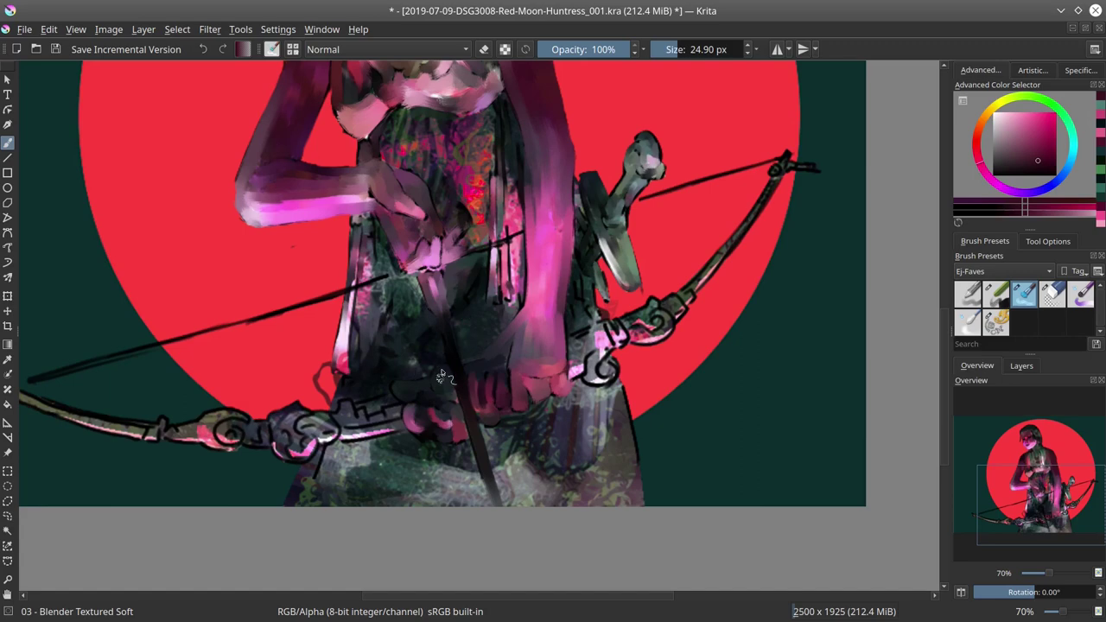
Step: Blend the sketch lines on the ornate bow grip and the bow limb beyond the moon, with the blender at about 19–25 px
{"action": "mouse_move", "coordinate": [343, 439]}
{"action": "left_mouse_down"}
{"action": "mouse_move", "coordinate": [405, 429]}
{"action": "mouse_move", "coordinate": [348, 408]}
{"action": "mouse_move", "coordinate": [383, 401]}
{"action": "left_mouse_up"}
{"action": "mouse_move", "coordinate": [320, 422]}
{"action": "left_mouse_down"}
{"action": "mouse_move", "coordinate": [296, 461]}
{"action": "mouse_move", "coordinate": [293, 430]}
{"action": "mouse_move", "coordinate": [231, 436]}
{"action": "mouse_move", "coordinate": [226, 415]}
{"action": "mouse_move", "coordinate": [160, 434]}
{"action": "mouse_move", "coordinate": [209, 444]}
{"action": "left_mouse_up"}
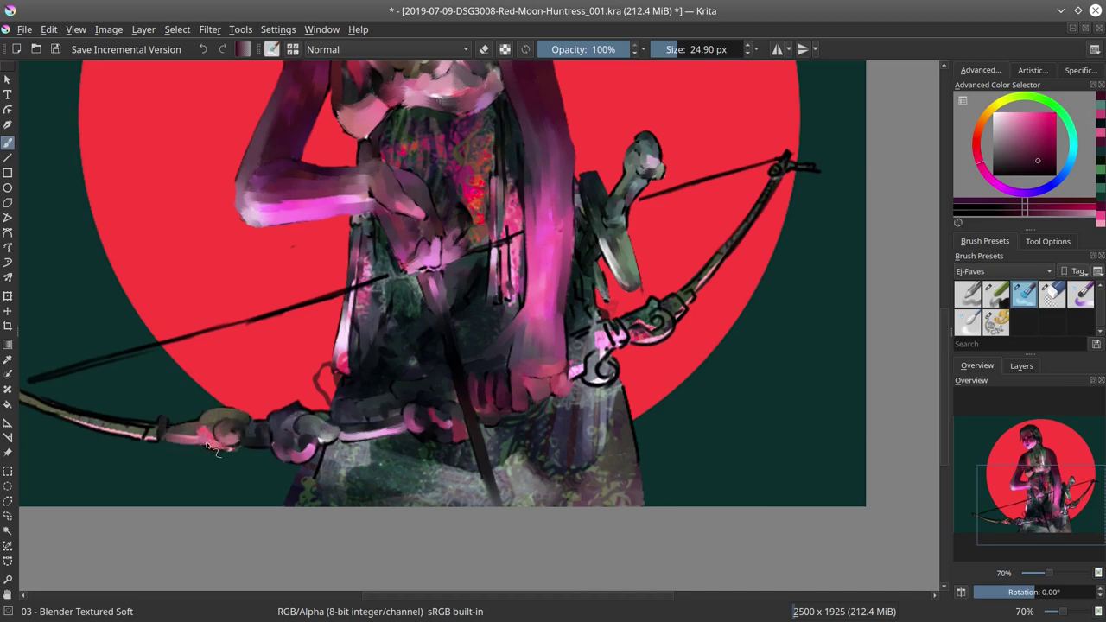
{"action": "left_click_drag", "start_coordinate": [153, 391], "coordinate": [236, 395]}
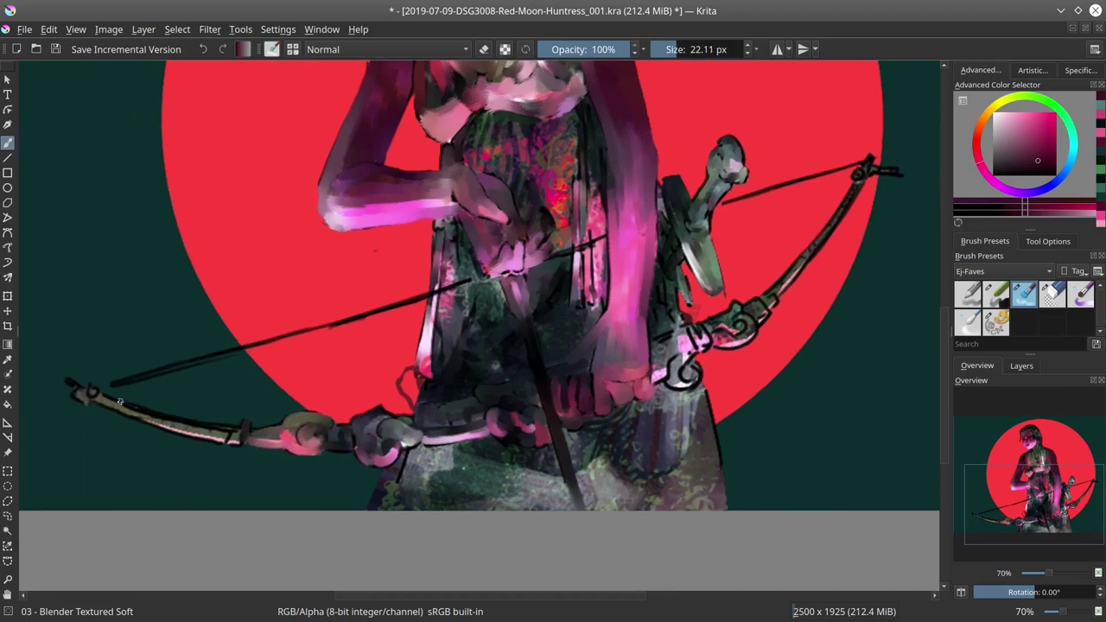
{"action": "key", "text": "bracketleft"}
{"action": "left_click_drag", "start_coordinate": [120, 402], "coordinate": [203, 427]}
{"action": "left_click_drag", "start_coordinate": [104, 401], "coordinate": [152, 420]}
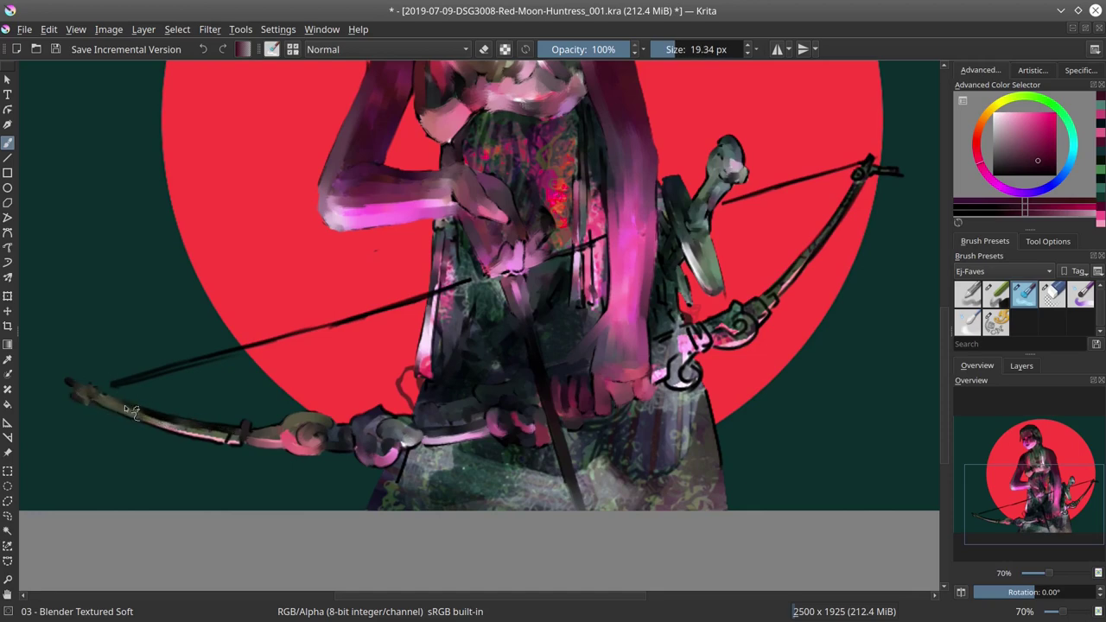
{"action": "left_click_drag", "start_coordinate": [166, 370], "coordinate": [195, 367]}
{"action": "mouse_move", "coordinate": [238, 439]}
{"action": "left_mouse_down"}
{"action": "mouse_move", "coordinate": [193, 436]}
{"action": "mouse_move", "coordinate": [222, 437]}
{"action": "left_mouse_up"}
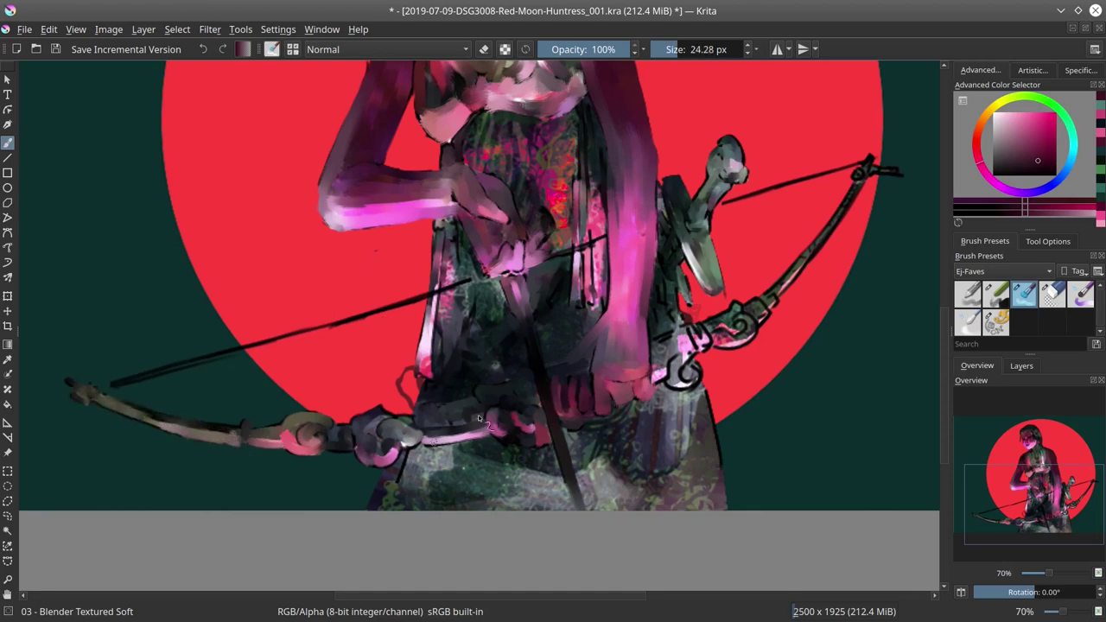
Step: Blend the bow's opposite half from the lowered hand to its tip at about 24 px, and save the document
{"action": "mouse_move", "coordinate": [659, 378]}
{"action": "left_mouse_down"}
{"action": "mouse_move", "coordinate": [679, 334]}
{"action": "mouse_move", "coordinate": [663, 380]}
{"action": "mouse_move", "coordinate": [698, 374]}
{"action": "left_mouse_up"}
{"action": "mouse_move", "coordinate": [713, 426]}
{"action": "left_mouse_down"}
{"action": "mouse_move", "coordinate": [702, 330]}
{"action": "mouse_move", "coordinate": [739, 309]}
{"action": "mouse_move", "coordinate": [729, 340]}
{"action": "mouse_move", "coordinate": [745, 336]}
{"action": "mouse_move", "coordinate": [756, 352]}
{"action": "left_mouse_up"}
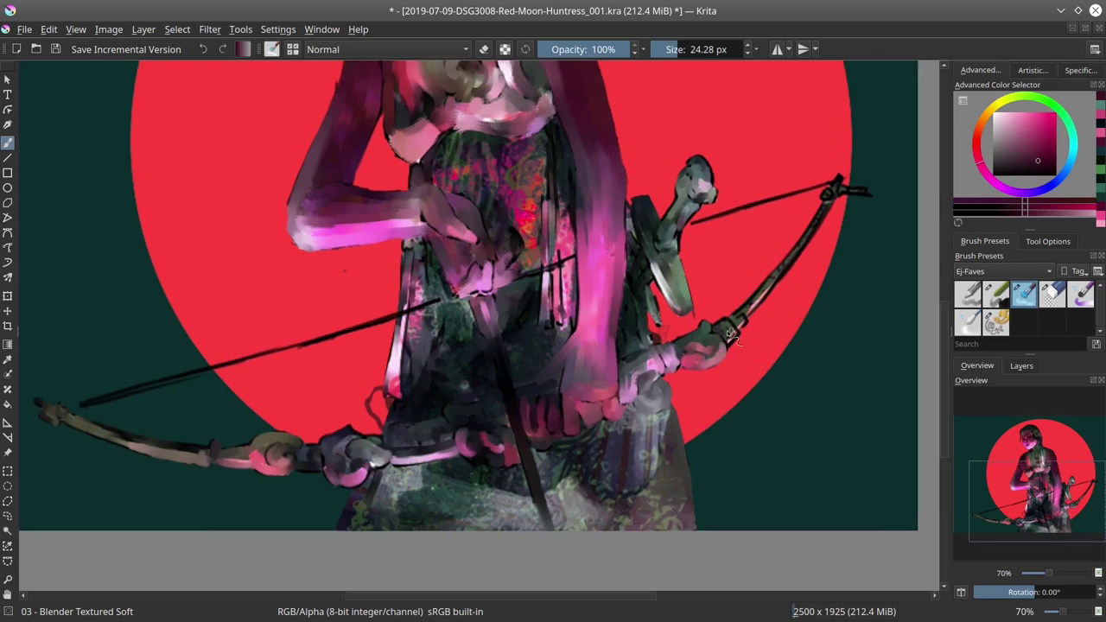
{"action": "mouse_move", "coordinate": [749, 308]}
{"action": "left_mouse_down"}
{"action": "mouse_move", "coordinate": [821, 229]}
{"action": "mouse_move", "coordinate": [841, 186]}
{"action": "mouse_move", "coordinate": [855, 183]}
{"action": "left_mouse_up"}
{"action": "scroll", "coordinate": [327, 270], "scroll_direction": "down", "scroll_amount": 3}
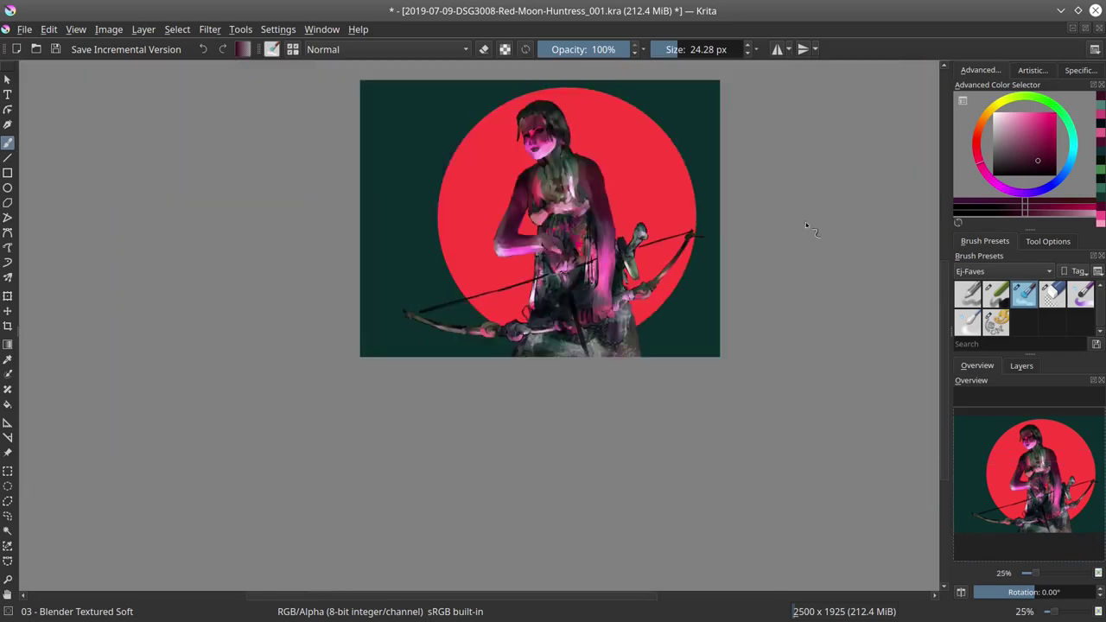
{"action": "left_click", "coordinate": [54, 49]}
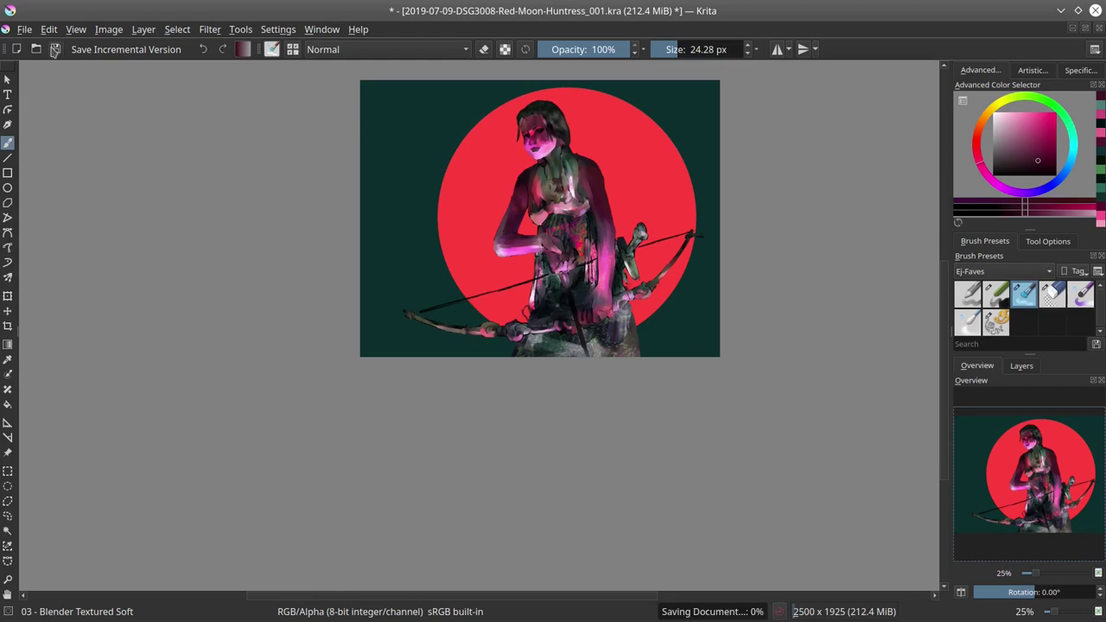
Step: Start a Color Adjustment curves filter on the RGBA channel and raise the black point to output 15
{"action": "left_click", "coordinate": [1028, 368]}
{"action": "left_click", "coordinate": [981, 367]}
{"action": "left_click", "coordinate": [217, 33]}
{"action": "mouse_move", "coordinate": [232, 85]}
{"action": "left_click", "coordinate": [492, 119]}
{"action": "left_click", "coordinate": [839, 407]}
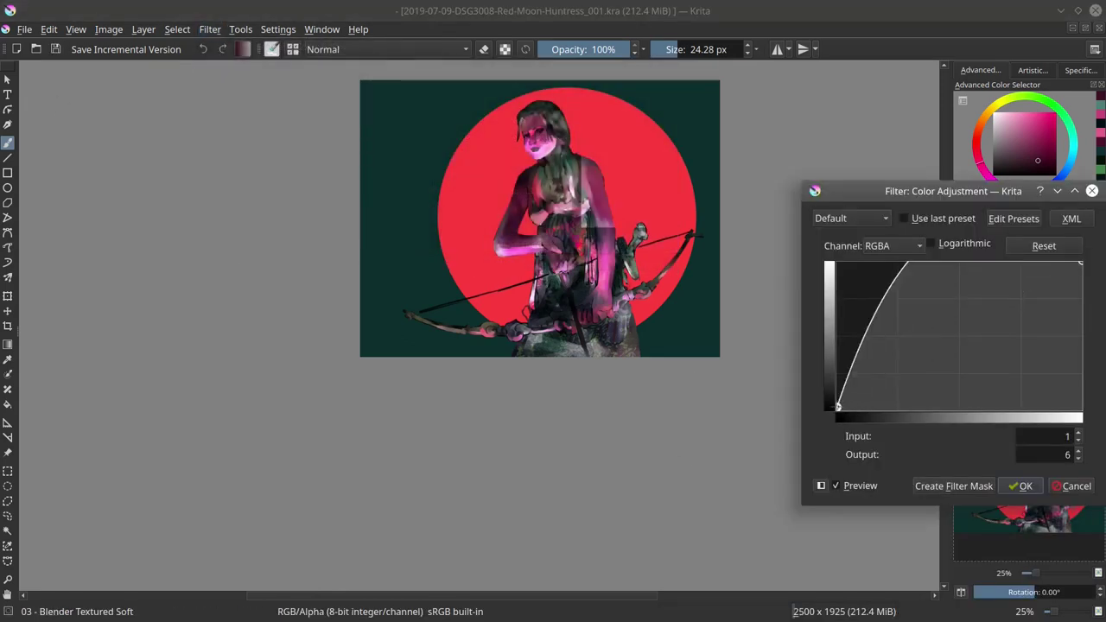
{"action": "mouse_move", "coordinate": [839, 407]}
{"action": "left_mouse_down"}
{"action": "mouse_move", "coordinate": [834, 426]}
{"action": "mouse_move", "coordinate": [838, 408]}
{"action": "left_mouse_up"}
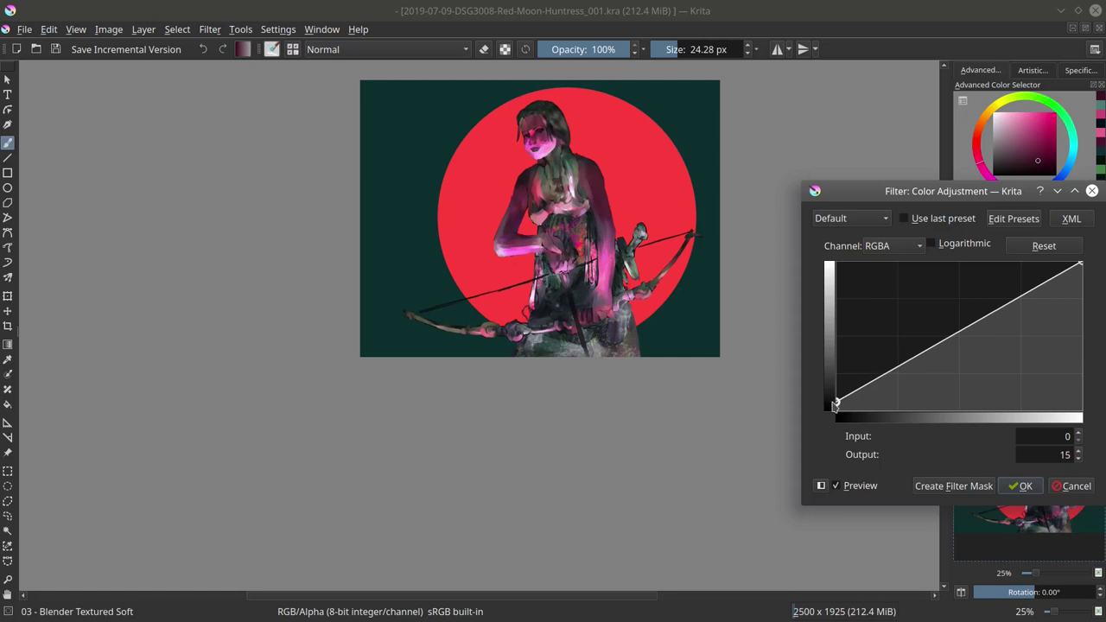
Step: Shape the curve's upper part with two points, one at input 161 and output 156, and apply the adjustment
{"action": "left_click", "coordinate": [1020, 298]}
{"action": "left_click_drag", "start_coordinate": [1020, 298], "coordinate": [992, 320]}
{"action": "left_click", "coordinate": [1033, 293]}
{"action": "left_click", "coordinate": [993, 321]}
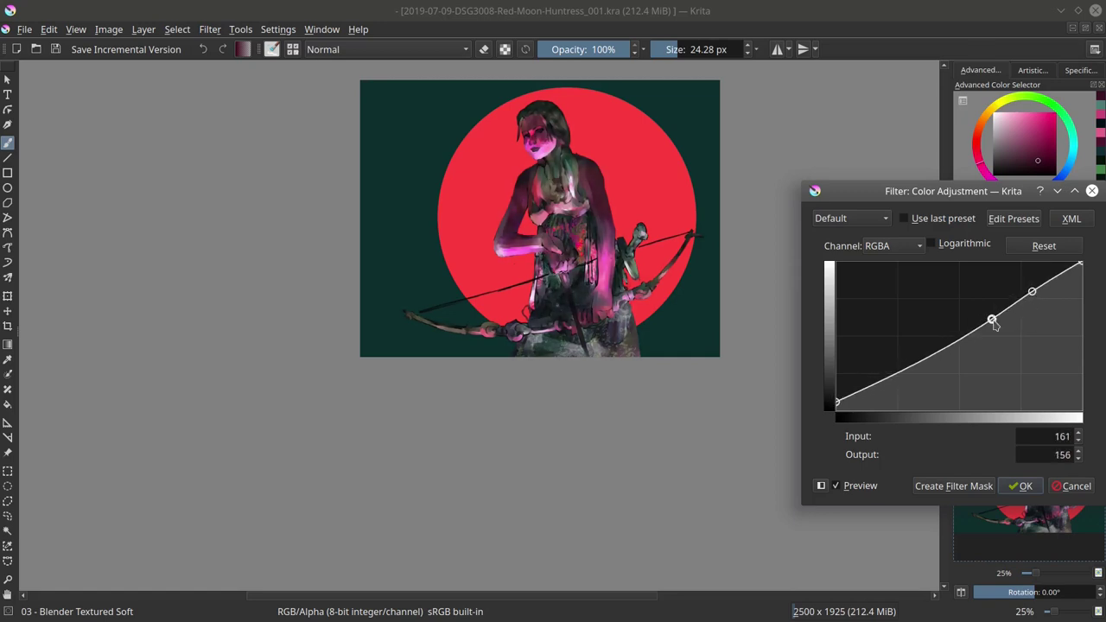
{"action": "left_click", "coordinate": [1021, 486]}
Step: Mirror the view and duplicate the line-art copy layer, hiding the upper duplicate and selecting the lower one
{"action": "left_click", "coordinate": [963, 593]}
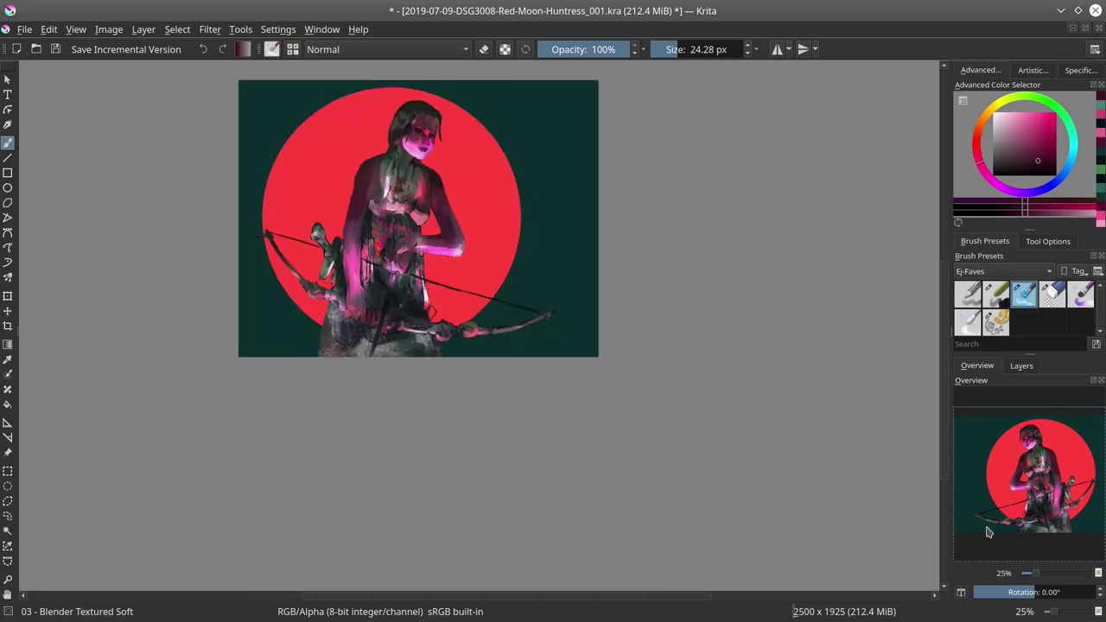
{"action": "left_click", "coordinate": [1022, 367]}
{"action": "left_click", "coordinate": [961, 459]}
{"action": "right_click", "coordinate": [1006, 462]}
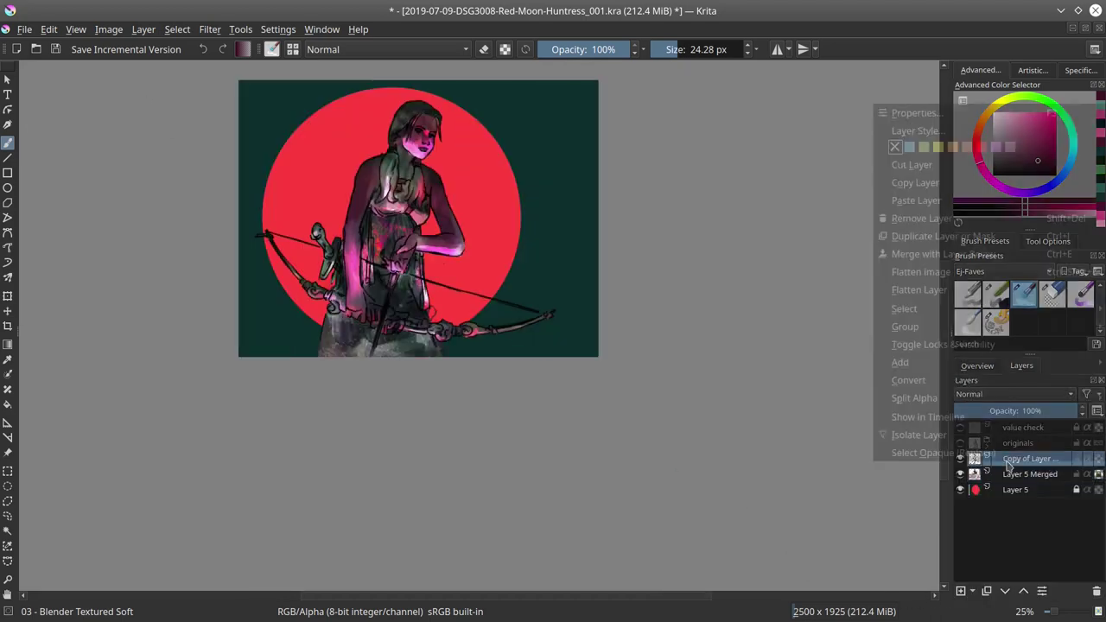
{"action": "left_click", "coordinate": [934, 235]}
{"action": "left_click", "coordinate": [961, 459]}
{"action": "left_click", "coordinate": [1030, 475]}
Step: Outline the face with a polygonal selection from the jaw up along the hair strands and around the far cheek
{"action": "scroll", "coordinate": [431, 166], "scroll_direction": "up", "scroll_amount": 2}
{"action": "left_click_drag", "start_coordinate": [430, 166], "coordinate": [526, 423]}
{"action": "scroll", "coordinate": [470, 362], "scroll_direction": "up", "scroll_amount": 2}
{"action": "left_click", "coordinate": [8, 501]}
{"action": "left_click", "coordinate": [534, 392]}
{"action": "left_click", "coordinate": [505, 402]}
{"action": "left_click", "coordinate": [486, 402]}
{"action": "left_click", "coordinate": [455, 387]}
{"action": "left_click", "coordinate": [416, 361]}
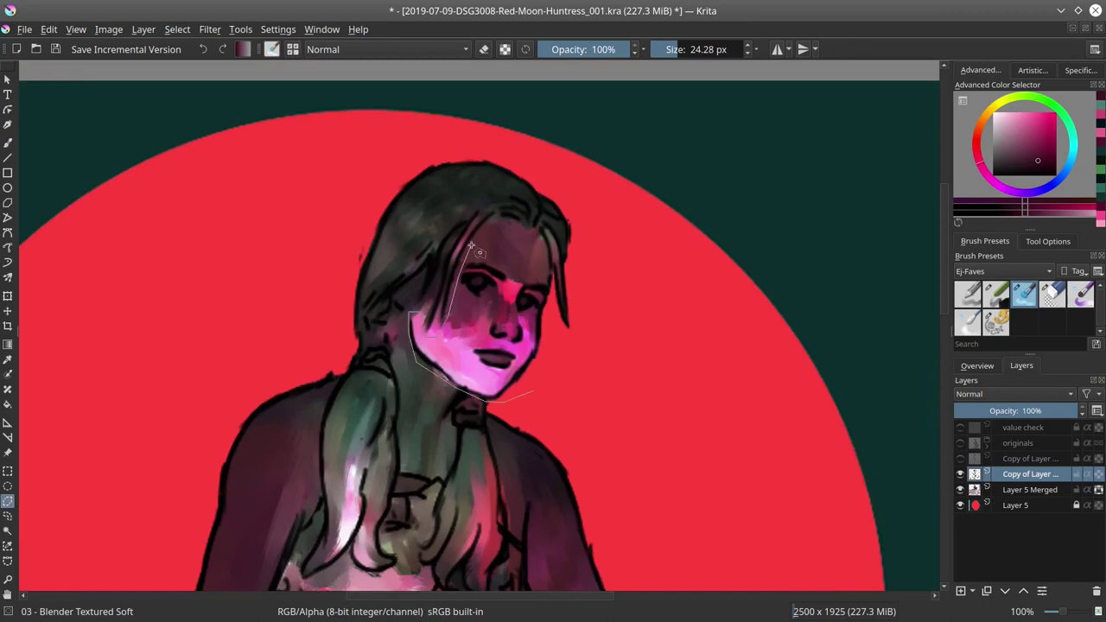
{"action": "left_click", "coordinate": [556, 323]}
{"action": "left_click", "coordinate": [534, 392]}
Step: Invert the selection, clear the line art outside the face and deselect
{"action": "left_click", "coordinate": [178, 29]}
{"action": "left_click", "coordinate": [204, 100]}
{"action": "left_click", "coordinate": [49, 29]}
{"action": "left_click", "coordinate": [67, 227]}
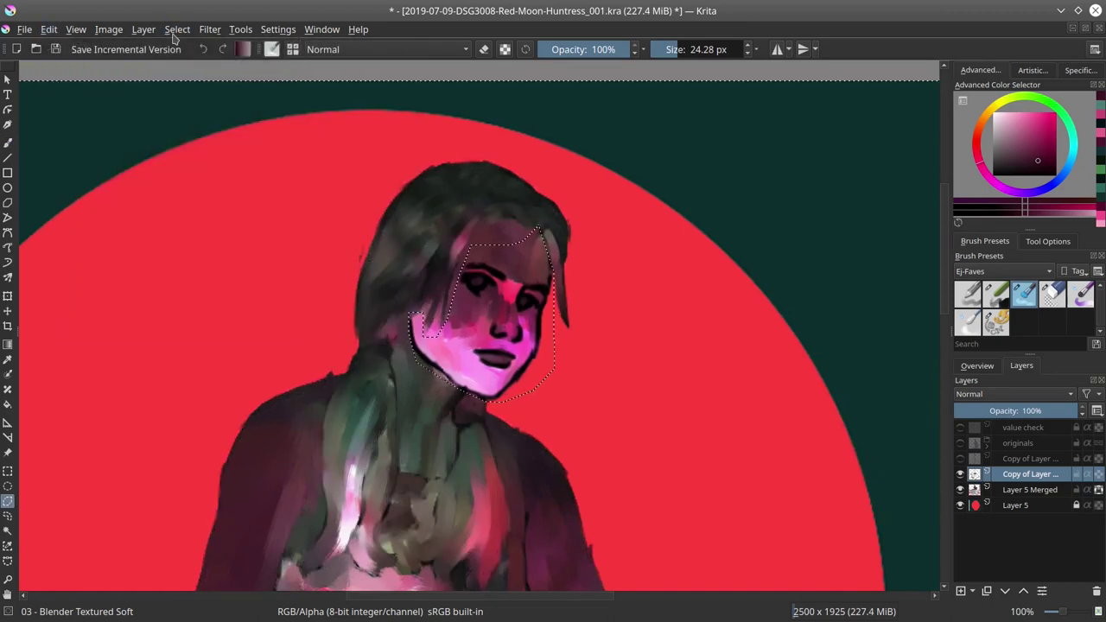
{"action": "left_click", "coordinate": [177, 30]}
{"action": "left_click", "coordinate": [199, 64]}
Step: Set the face line-art layer's opacity to 35% and merge it down into Layer 5 Merged
{"action": "left_click", "coordinate": [999, 411]}
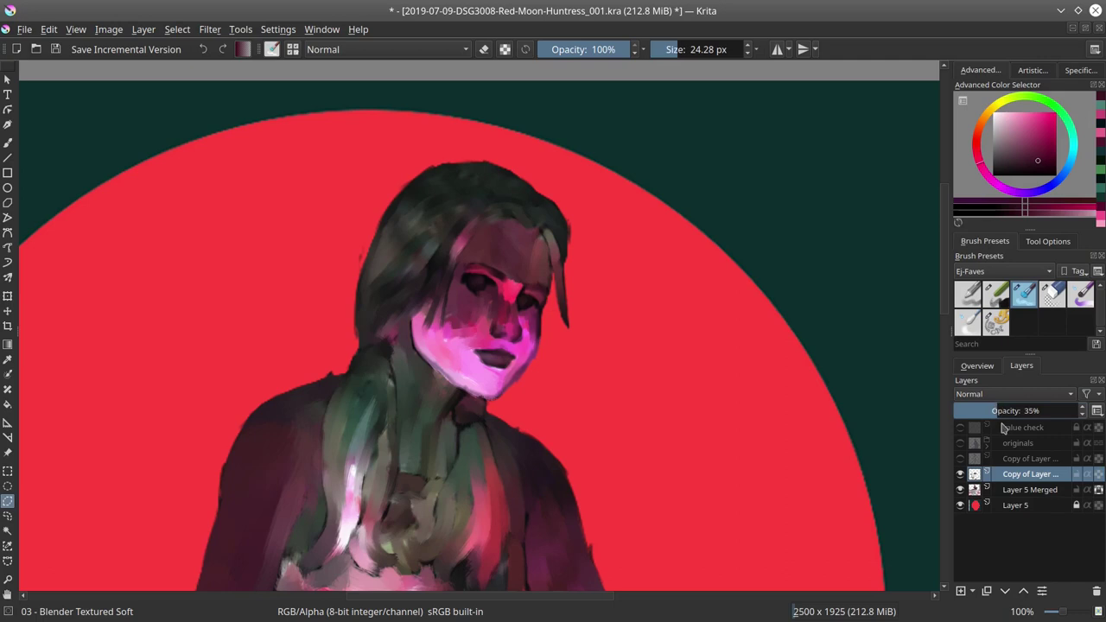
{"action": "left_click", "coordinate": [976, 367]}
{"action": "key", "text": "b"}
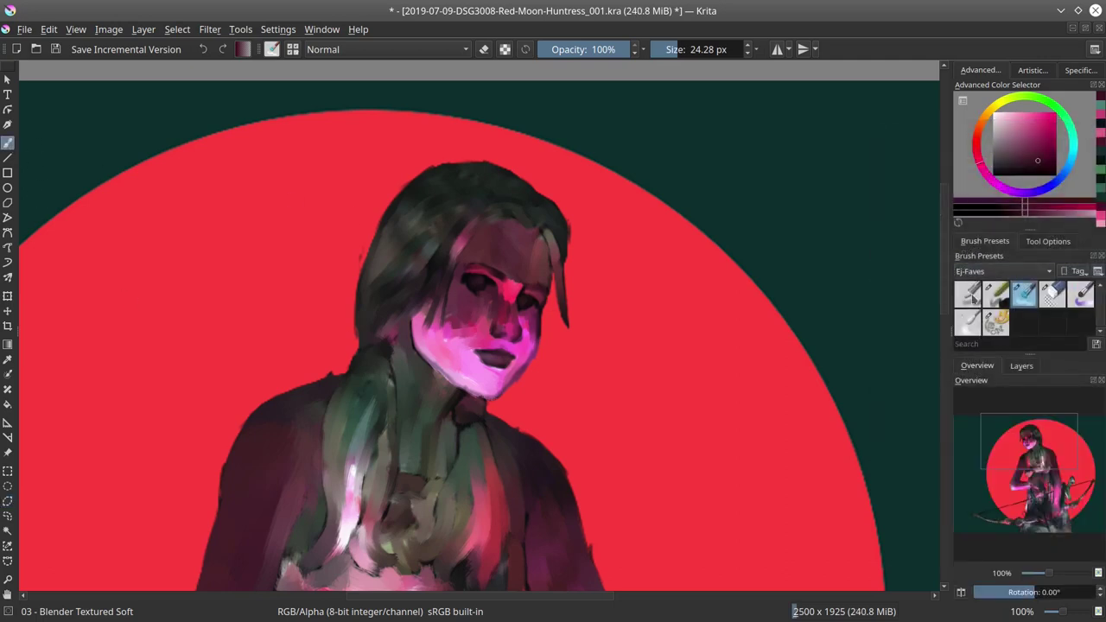
Step: Paint over the jawline with sampled pale pink tones using the 01 - Basic-4 Flow Opacity brush at about 7 px
{"action": "left_click", "coordinate": [974, 298]}
{"action": "left_click_drag", "start_coordinate": [496, 364], "coordinate": [495, 333]}
{"action": "left_click", "coordinate": [462, 388], "text": "ctrl"}
{"action": "mouse_move", "coordinate": [448, 372]}
{"action": "left_mouse_down"}
{"action": "mouse_move", "coordinate": [424, 372]}
{"action": "mouse_move", "coordinate": [473, 403]}
{"action": "left_mouse_up"}
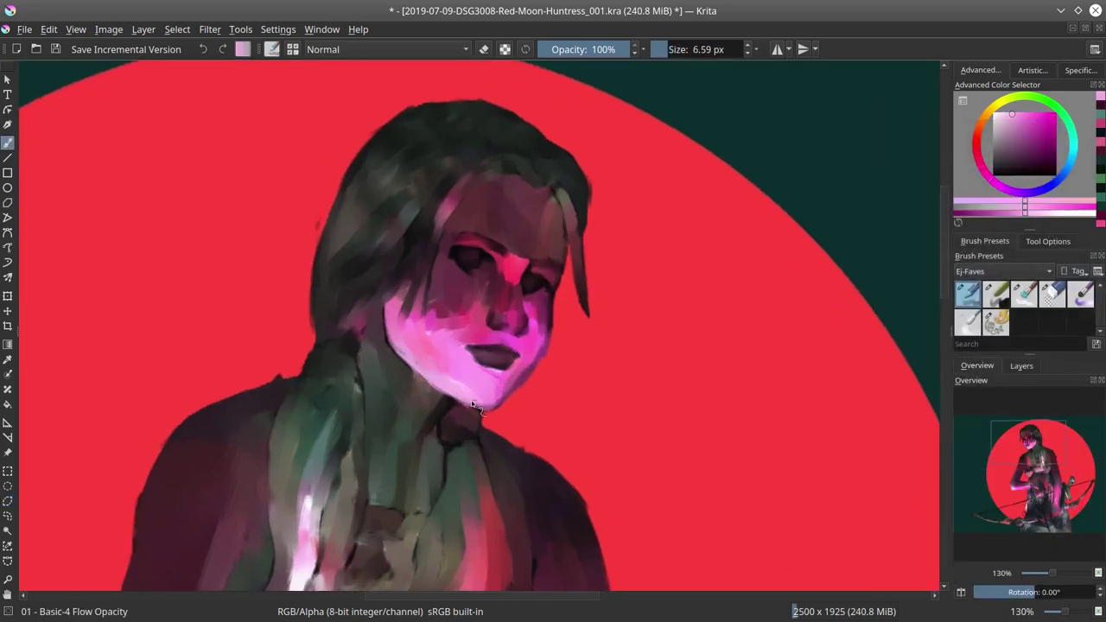
{"action": "left_click", "coordinate": [408, 371], "text": "ctrl"}
{"action": "left_click_drag", "start_coordinate": [396, 350], "coordinate": [413, 368]}
Step: Paint magenta light on the neck under the jaw and blend it with 03 - Blender Textured Soft at about 30 px
{"action": "left_click", "coordinate": [424, 362], "text": "ctrl"}
{"action": "mouse_move", "coordinate": [415, 364]}
{"action": "left_mouse_down"}
{"action": "mouse_move", "coordinate": [432, 379]}
{"action": "mouse_move", "coordinate": [417, 406]}
{"action": "mouse_move", "coordinate": [403, 385]}
{"action": "left_mouse_up"}
{"action": "left_click", "coordinate": [412, 427], "text": "ctrl"}
{"action": "left_click", "coordinate": [504, 371], "text": "ctrl"}
{"action": "left_click", "coordinate": [1024, 295]}
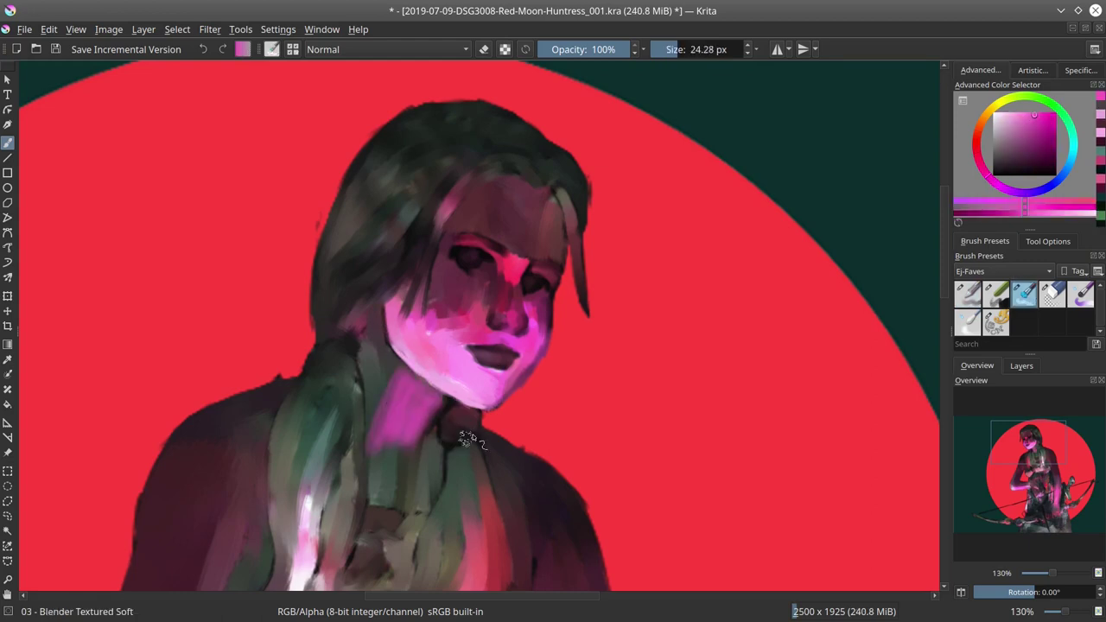
{"action": "left_click", "coordinate": [1022, 366]}
{"action": "left_click", "coordinate": [961, 459]}
{"action": "left_click", "coordinate": [961, 459]}
{"action": "key", "text": "bracketright"}
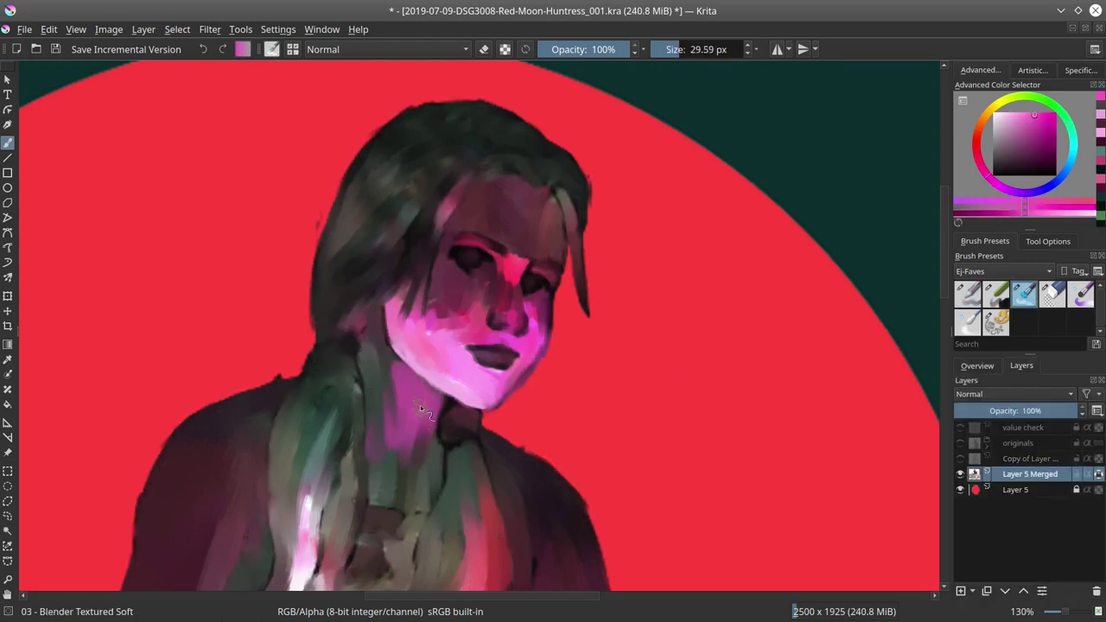
Step: Paint a dark plum shadow down the side of the neck beside the hair at about 25 px
{"action": "key", "text": "slash"}
{"action": "left_click", "coordinate": [390, 468], "text": "ctrl"}
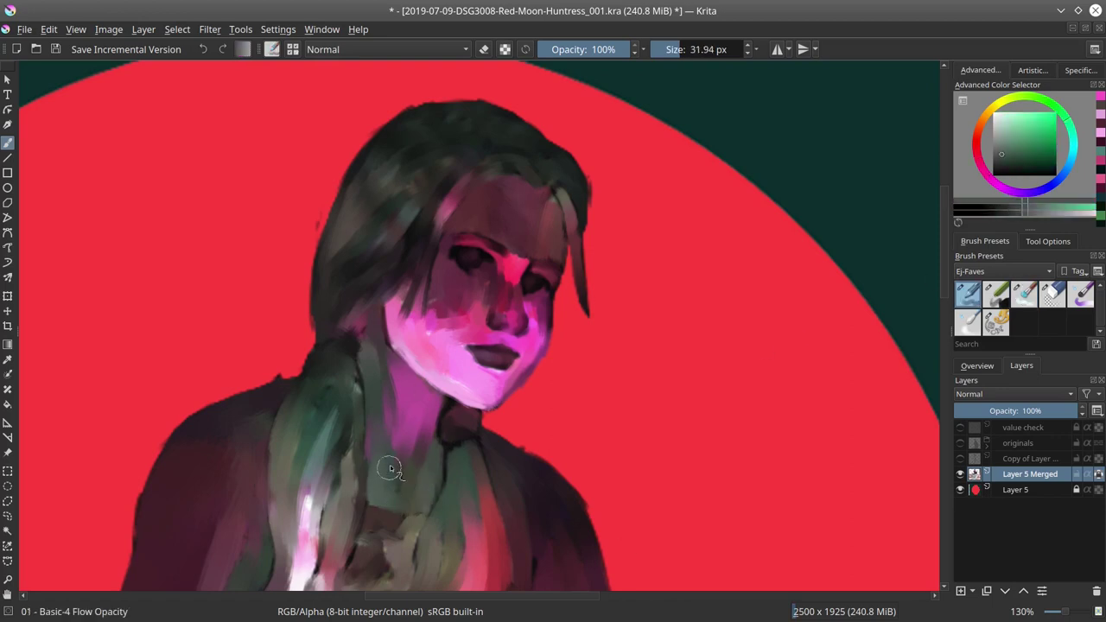
{"action": "left_click", "coordinate": [562, 229], "text": "ctrl"}
{"action": "left_click_drag", "start_coordinate": [564, 230], "coordinate": [568, 230]}
{"action": "left_click_drag", "start_coordinate": [375, 314], "coordinate": [373, 389]}
{"action": "left_click_drag", "start_coordinate": [403, 363], "coordinate": [394, 363]}
{"action": "left_click_drag", "start_coordinate": [382, 349], "coordinate": [391, 421]}
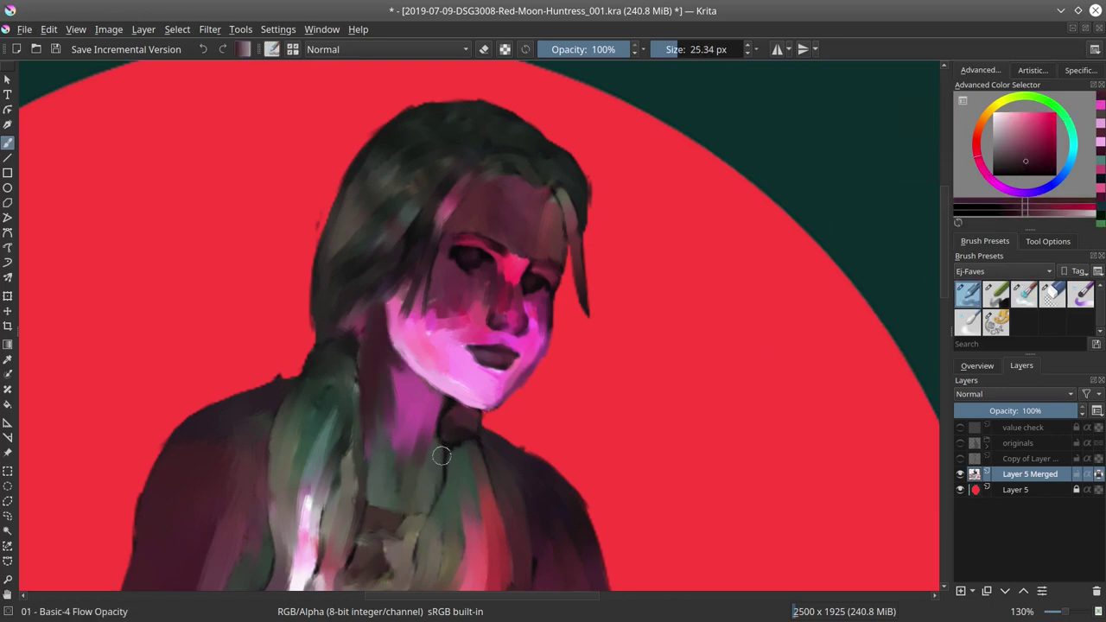
{"action": "left_click_drag", "start_coordinate": [442, 456], "coordinate": [444, 455]}
Step: Touch up the base of the neck and the edge just below the chin with sampled colours
{"action": "left_click_drag", "start_coordinate": [376, 506], "coordinate": [400, 509]}
{"action": "left_click", "coordinate": [398, 497], "text": "ctrl"}
{"action": "mouse_move", "coordinate": [396, 462]}
{"action": "left_mouse_down"}
{"action": "mouse_move", "coordinate": [398, 434]}
{"action": "mouse_move", "coordinate": [420, 445]}
{"action": "left_mouse_up"}
{"action": "left_click", "coordinate": [406, 422], "text": "ctrl"}
{"action": "left_click", "coordinate": [471, 396], "text": "ctrl"}
{"action": "mouse_move", "coordinate": [490, 413]}
{"action": "left_mouse_down"}
{"action": "mouse_move", "coordinate": [477, 412]}
{"action": "mouse_move", "coordinate": [517, 415]}
{"action": "mouse_move", "coordinate": [507, 423]}
{"action": "left_mouse_up"}
{"action": "left_click", "coordinate": [530, 370], "text": "ctrl"}
{"action": "key", "text": "bracketleft"}
Step: Clean stray paint around the chin and hair outline with the 04 - Eraser Circle brush in Erase blending mode, at up to about 18 px
{"action": "left_click", "coordinate": [1053, 295]}
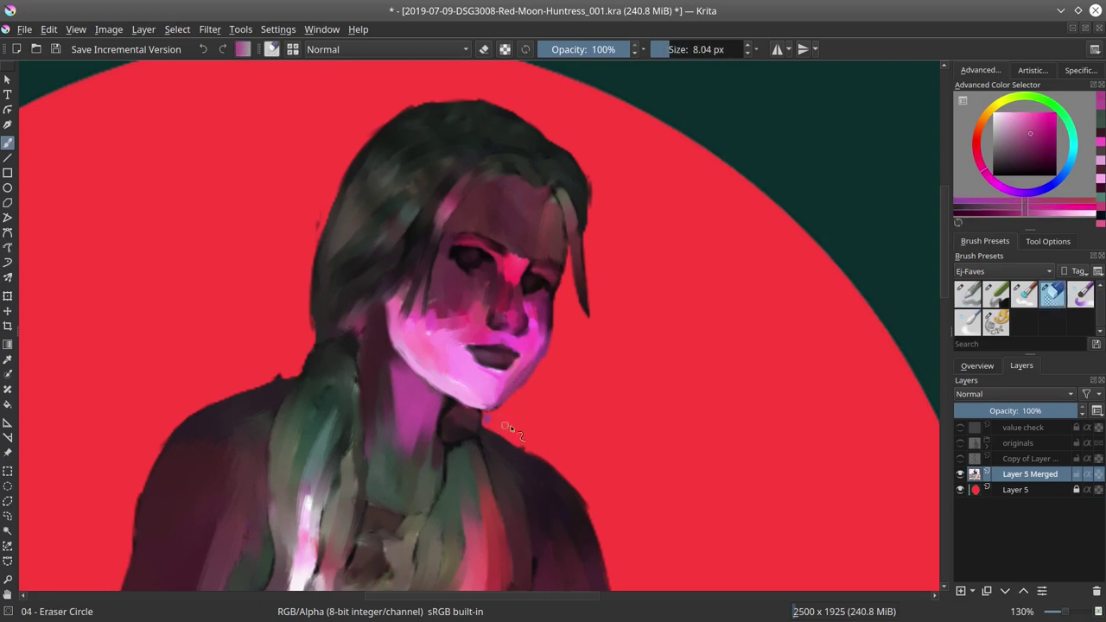
{"action": "left_click", "coordinate": [432, 50]}
{"action": "left_click", "coordinate": [424, 101]}
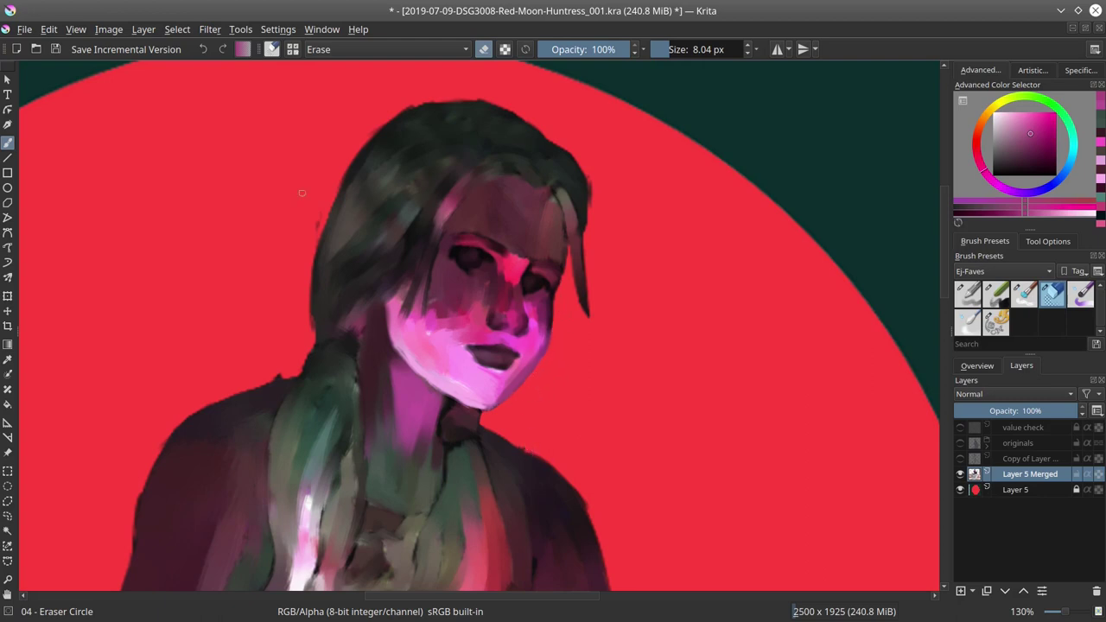
{"action": "left_click_drag", "start_coordinate": [289, 283], "coordinate": [297, 284]}
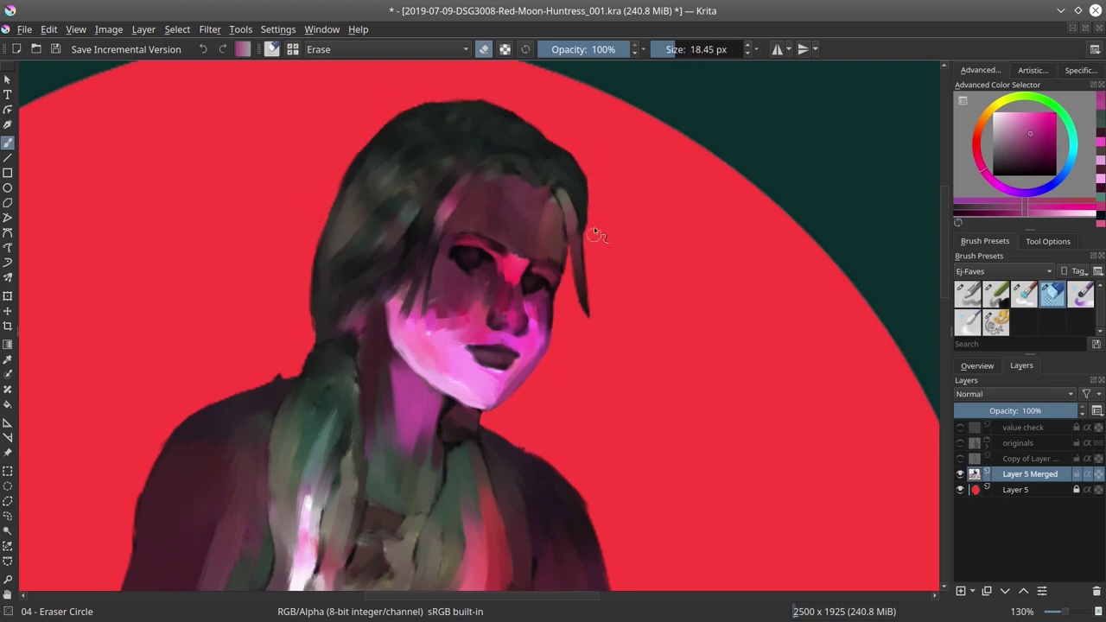
Step: Shade the far cheek with sampled dark magenta using the 01 - Basic-4 Flow Opacity brush at about 16 px
{"action": "left_click", "coordinate": [970, 297]}
{"action": "left_click", "coordinate": [540, 332], "text": "ctrl"}
{"action": "left_click_drag", "start_coordinate": [538, 332], "coordinate": [542, 332]}
{"action": "left_click_drag", "start_coordinate": [530, 303], "coordinate": [538, 336]}
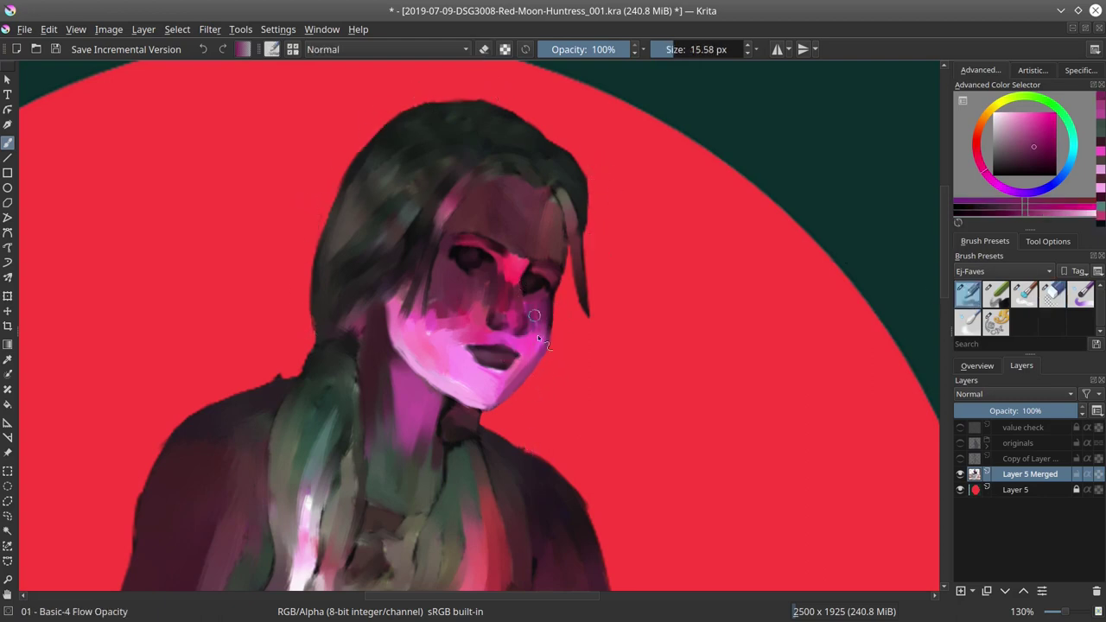
Step: Blend the cheeks, the area around the eyes and the upper lip with the blender brush
{"action": "left_click", "coordinate": [463, 328], "text": "ctrl"}
{"action": "left_click", "coordinate": [1024, 295]}
{"action": "mouse_move", "coordinate": [438, 304]}
{"action": "left_mouse_down"}
{"action": "mouse_move", "coordinate": [500, 314]}
{"action": "mouse_move", "coordinate": [510, 295]}
{"action": "left_mouse_up"}
{"action": "left_click_drag", "start_coordinate": [494, 253], "coordinate": [550, 279]}
{"action": "mouse_move", "coordinate": [489, 352]}
{"action": "left_mouse_down"}
{"action": "mouse_move", "coordinate": [480, 342]}
{"action": "mouse_move", "coordinate": [521, 340]}
{"action": "mouse_move", "coordinate": [510, 347]}
{"action": "mouse_move", "coordinate": [522, 327]}
{"action": "mouse_move", "coordinate": [523, 350]}
{"action": "left_mouse_up"}
Step: Paint a pale pink highlight on the nose tip and rework the upper lip with colours sampled from the face
{"action": "left_click", "coordinate": [969, 297]}
{"action": "left_click", "coordinate": [489, 350], "text": "ctrl"}
{"action": "left_click", "coordinate": [426, 367], "text": "ctrl"}
{"action": "left_click", "coordinate": [501, 313], "text": "ctrl"}
{"action": "left_click", "coordinate": [540, 358], "text": "ctrl"}
{"action": "left_click", "coordinate": [499, 338], "text": "ctrl"}
{"action": "left_click_drag", "start_coordinate": [521, 338], "coordinate": [510, 346]}
{"action": "left_click", "coordinate": [505, 356], "text": "ctrl"}
{"action": "left_click_drag", "start_coordinate": [512, 348], "coordinate": [507, 353]}
Step: Paint the far edge of the chin and cheek with sampled pink and purple tones
{"action": "left_click", "coordinate": [522, 370], "text": "ctrl"}
{"action": "left_click_drag", "start_coordinate": [495, 393], "coordinate": [491, 392], "text": "shift"}
{"action": "left_click_drag", "start_coordinate": [501, 399], "coordinate": [528, 375]}
{"action": "left_click", "coordinate": [548, 306], "text": "ctrl"}
{"action": "left_click_drag", "start_coordinate": [551, 325], "coordinate": [553, 296]}
Step: Paint thin red light above the eyelid and along the nose bridge, reducing the brush from about 8 to 4 px
{"action": "left_click", "coordinate": [517, 263], "text": "ctrl"}
{"action": "left_click_drag", "start_coordinate": [468, 241], "coordinate": [491, 247]}
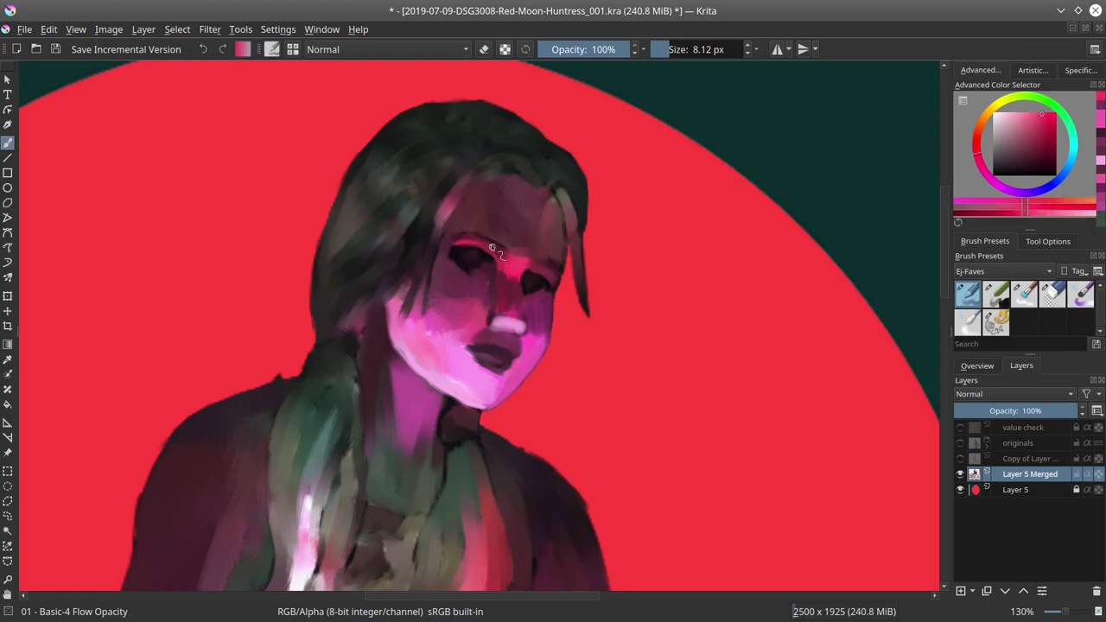
{"action": "left_click", "coordinate": [517, 318], "text": "ctrl"}
{"action": "key", "text": "bracketleft"}
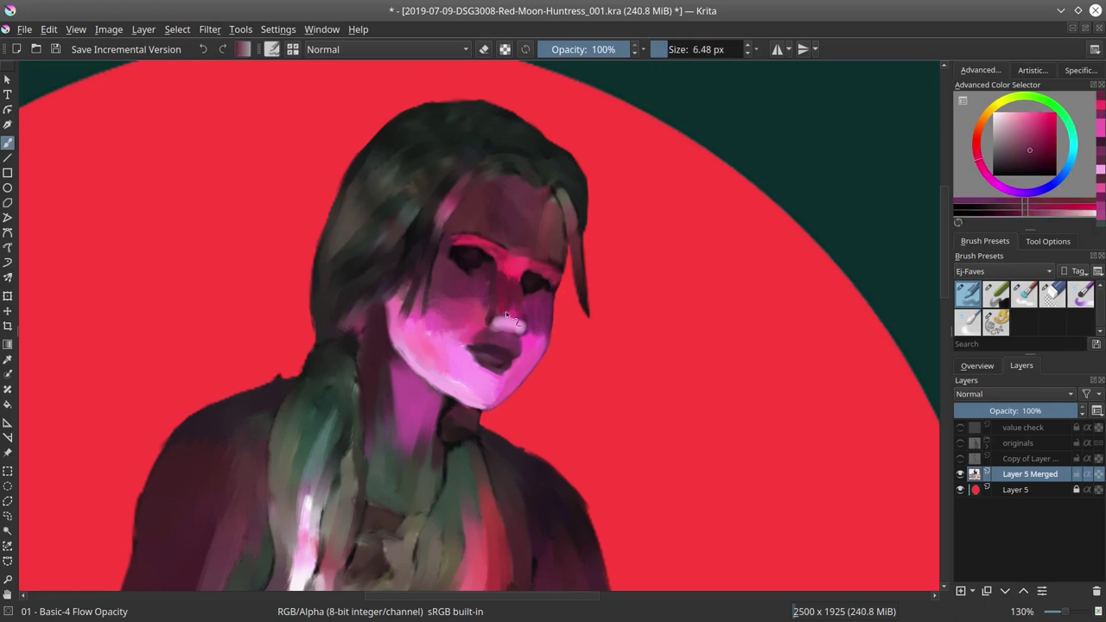
{"action": "left_click", "coordinate": [517, 318], "text": "ctrl"}
{"action": "key", "text": "bracketleft"}
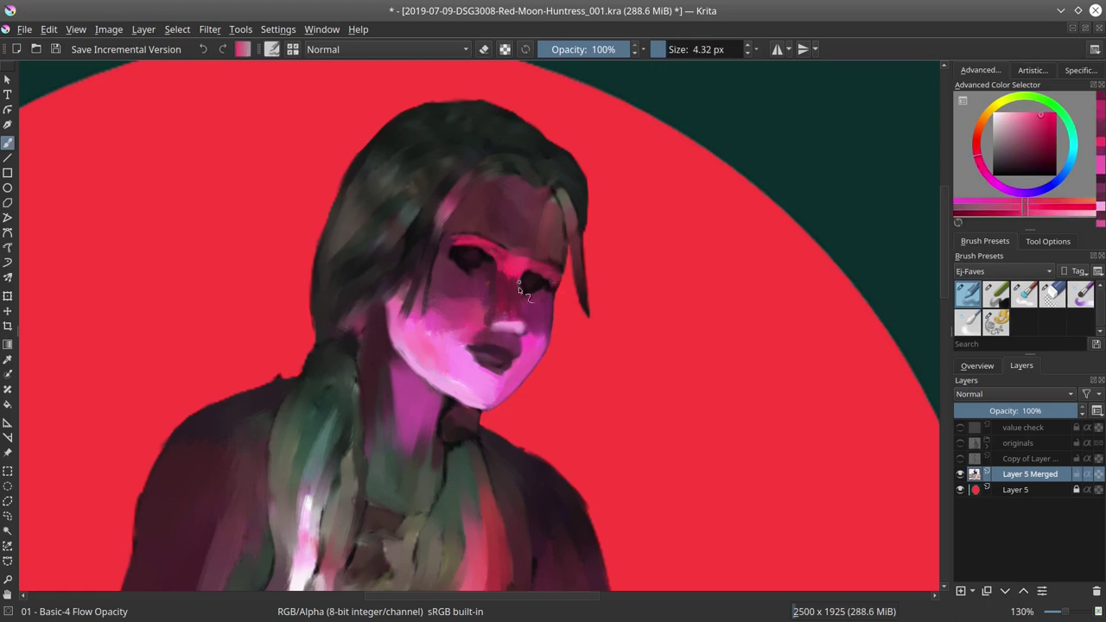
Step: Compare against the line-art layer, hide it again and draw dark nostrils and the nose wing at about 5 px
{"action": "left_click", "coordinate": [517, 325], "text": "ctrl"}
{"action": "left_click", "coordinate": [536, 283], "text": "ctrl"}
{"action": "key", "text": "bracketright"}
{"action": "left_click", "coordinate": [961, 459]}
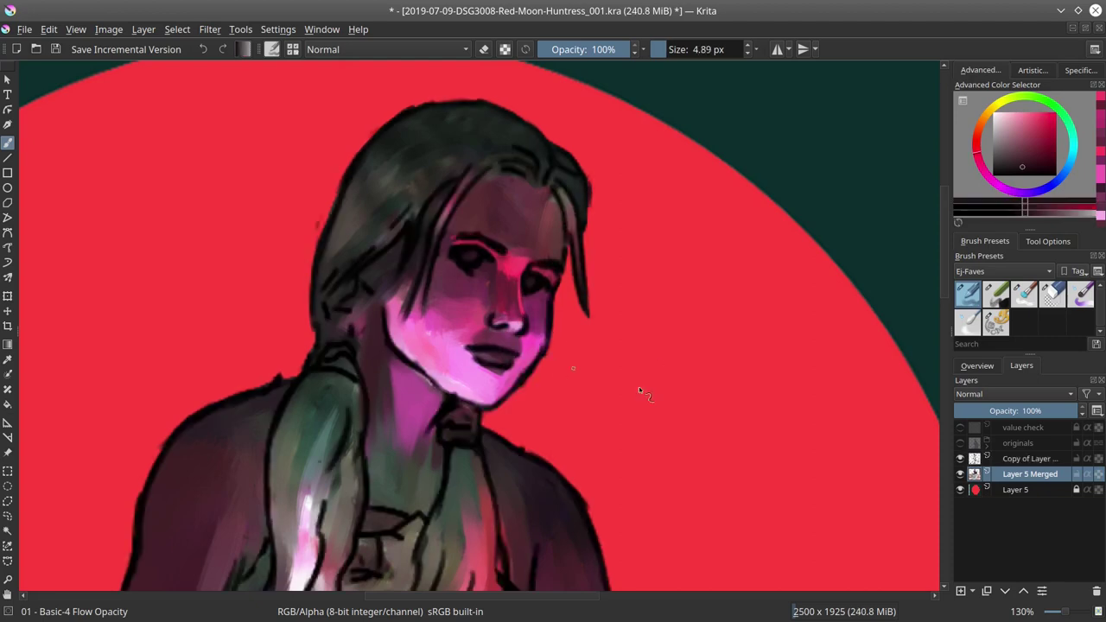
{"action": "left_click", "coordinate": [960, 459]}
{"action": "left_click_drag", "start_coordinate": [488, 309], "coordinate": [490, 326]}
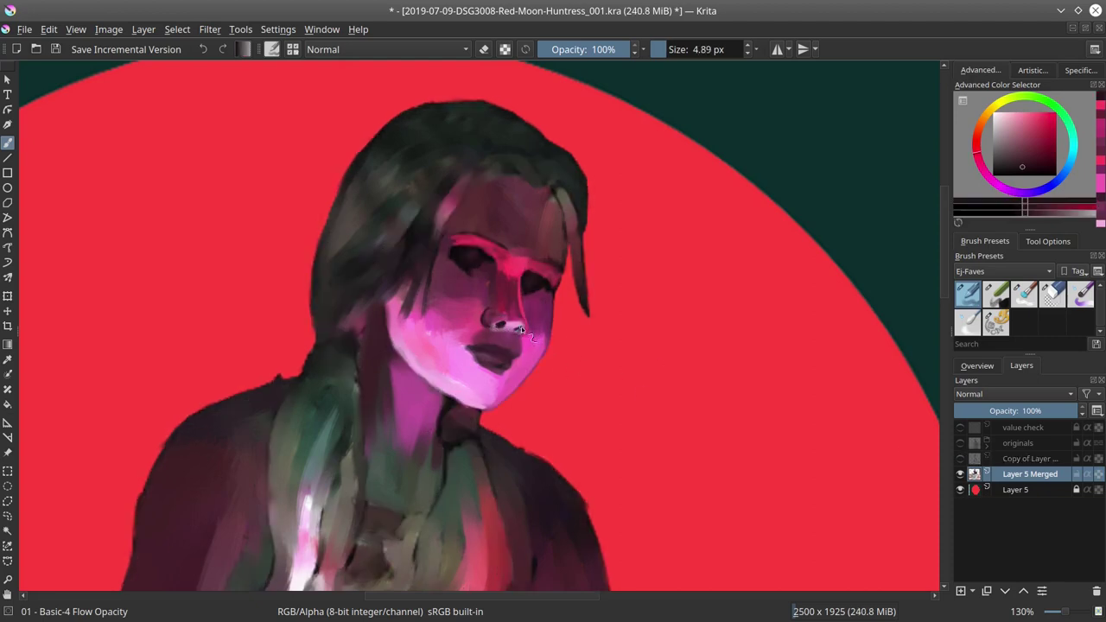
Step: Soften the nose tip with the blender at about 18 px and redraw the nostrils with the basic brush at about 6 px
{"action": "key", "text": "slash"}
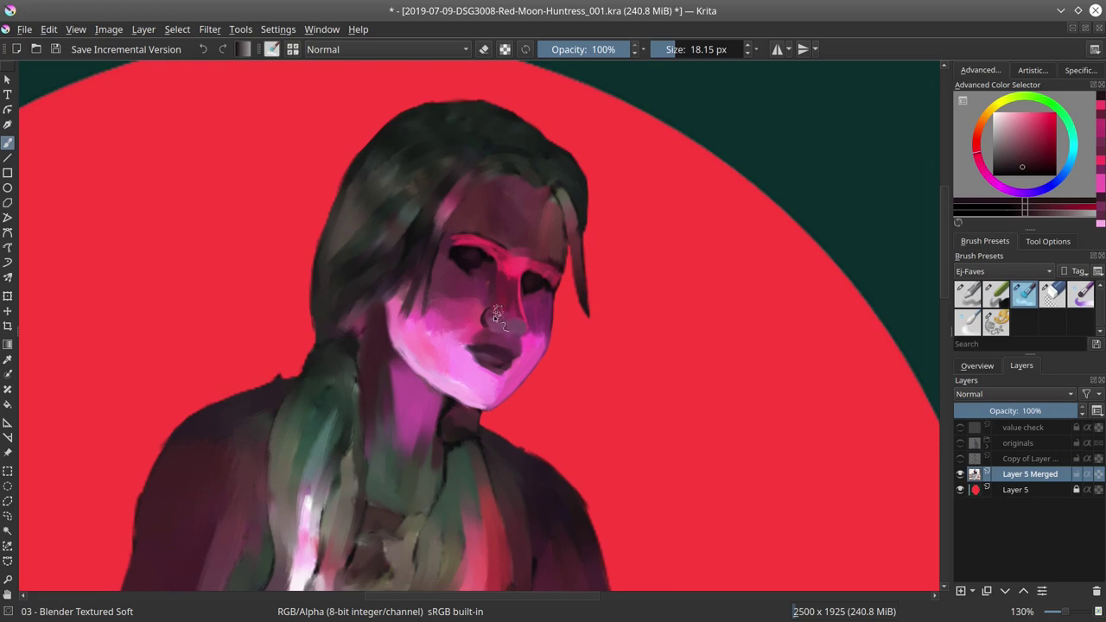
{"action": "key", "text": "slash"}
{"action": "key", "text": "bracketright"}
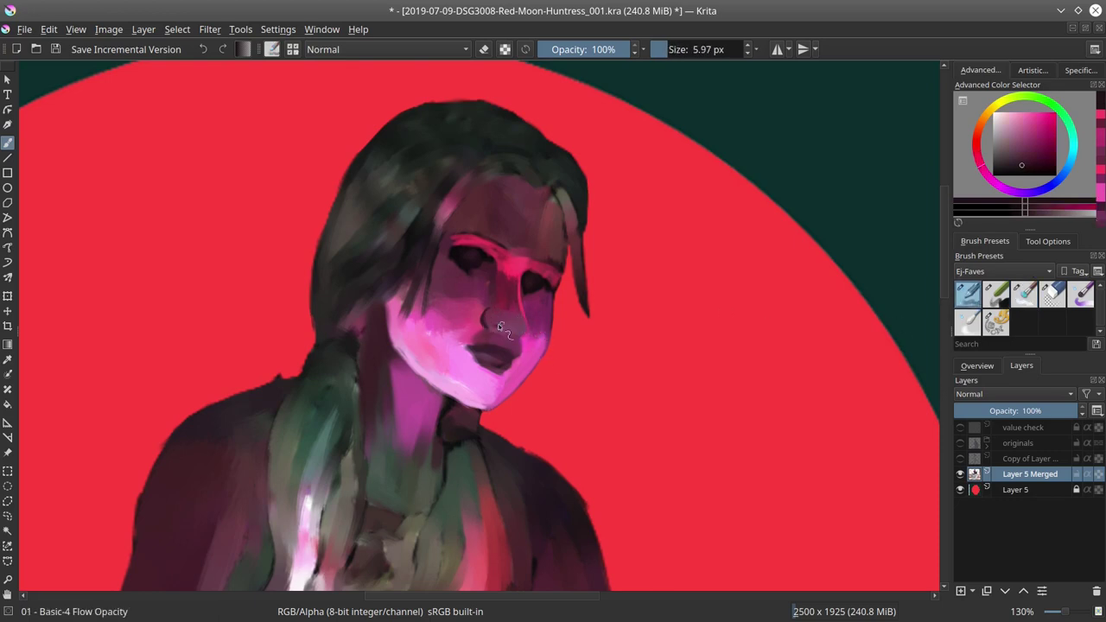
Step: Paint the cheek beside the nose with a sampled muted purple at about 11 px
{"action": "left_click_drag", "start_coordinate": [534, 295], "coordinate": [539, 295], "text": "shift"}
{"action": "left_click", "coordinate": [534, 304], "text": "ctrl"}
{"action": "left_click_drag", "start_coordinate": [521, 309], "coordinate": [528, 327]}
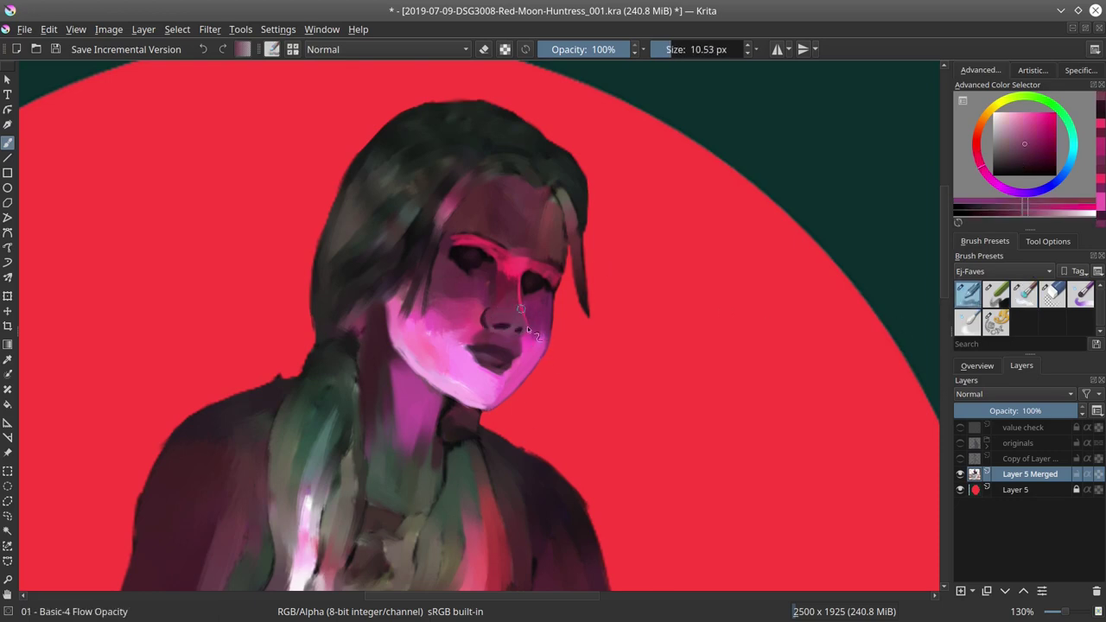
Step: Rotate the canvas and shade the side of the nose from the inner eye downward with a sampled colour
{"action": "left_click_drag", "start_coordinate": [610, 427], "coordinate": [630, 351], "text": "shift"}
{"action": "left_click", "coordinate": [491, 256], "text": "ctrl"}
{"action": "left_click_drag", "start_coordinate": [496, 260], "coordinate": [492, 259], "text": "shift"}
{"action": "left_click_drag", "start_coordinate": [491, 256], "coordinate": [505, 282]}
Step: Paint the underside of the nose light pink and add a thin bright ridge down the nose bridge at about 5 px
{"action": "left_click", "coordinate": [499, 315], "text": "ctrl"}
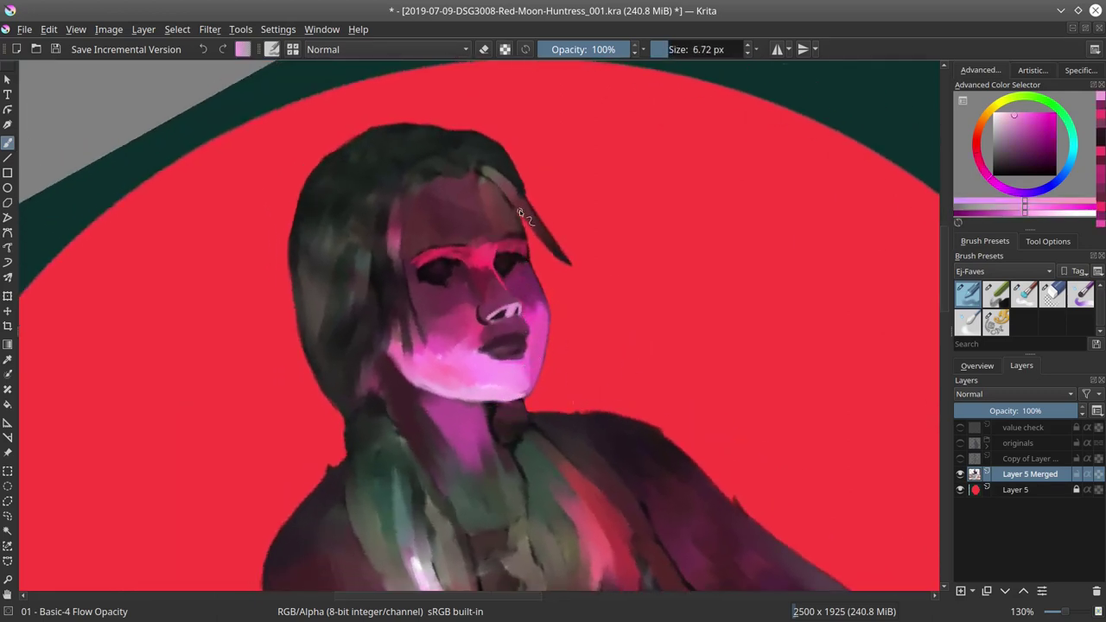
{"action": "left_click", "coordinate": [499, 311], "text": "ctrl"}
{"action": "key", "text": "bracketleft"}
{"action": "key", "text": "bracketleft"}
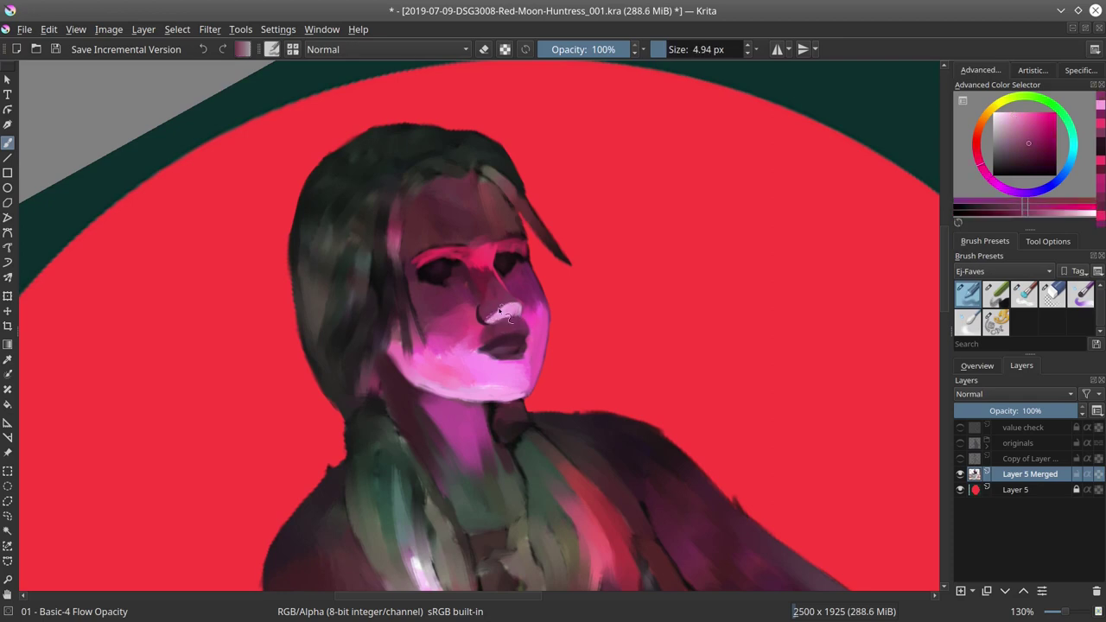
{"action": "left_click", "coordinate": [499, 276], "text": "ctrl"}
{"action": "left_click_drag", "start_coordinate": [500, 278], "coordinate": [522, 321]}
{"action": "left_click", "coordinate": [523, 309], "text": "ctrl"}
{"action": "left_click", "coordinate": [520, 302], "text": "ctrl"}
Step: Reshape the dark lips at about 8 px and paint a muted purple shadow below the lower lip at about 12 px
{"action": "left_click", "coordinate": [499, 339], "text": "ctrl"}
{"action": "key", "text": "bracketright"}
{"action": "key", "text": "bracketright"}
{"action": "key", "text": "bracketright"}
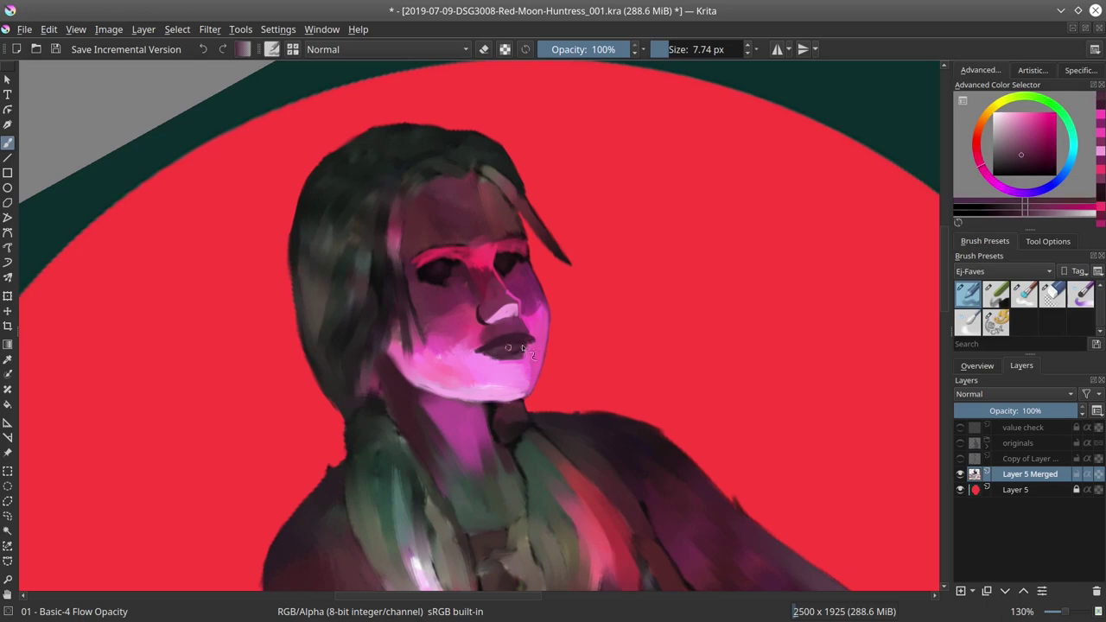
{"action": "left_click", "coordinate": [513, 368], "text": "ctrl"}
{"action": "key", "text": "bracketright"}
{"action": "key", "text": "bracketright"}
{"action": "key", "text": "bracketright"}
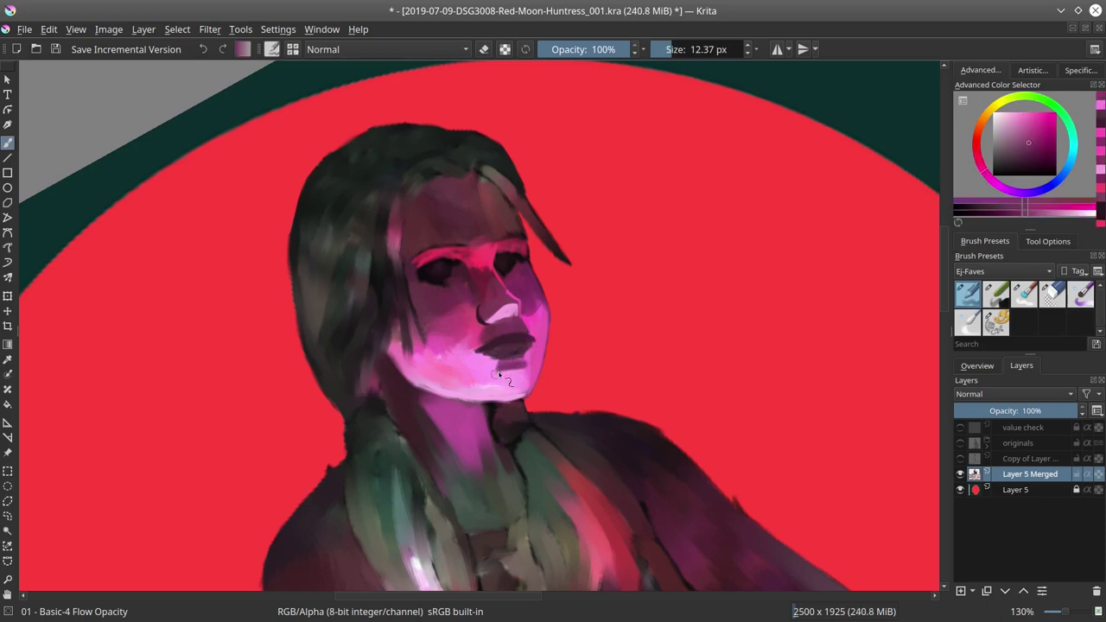
Step: Rework the skin around the mouth and the lip edge with sampled chin tones at about 12 px
{"action": "left_click", "coordinate": [511, 378], "text": "ctrl"}
{"action": "left_click", "coordinate": [512, 366], "text": "ctrl"}
{"action": "mouse_move", "coordinate": [501, 373]}
{"action": "left_mouse_down"}
{"action": "mouse_move", "coordinate": [507, 340]}
{"action": "mouse_move", "coordinate": [482, 351]}
{"action": "left_mouse_up"}
{"action": "left_click", "coordinate": [512, 375], "text": "ctrl"}
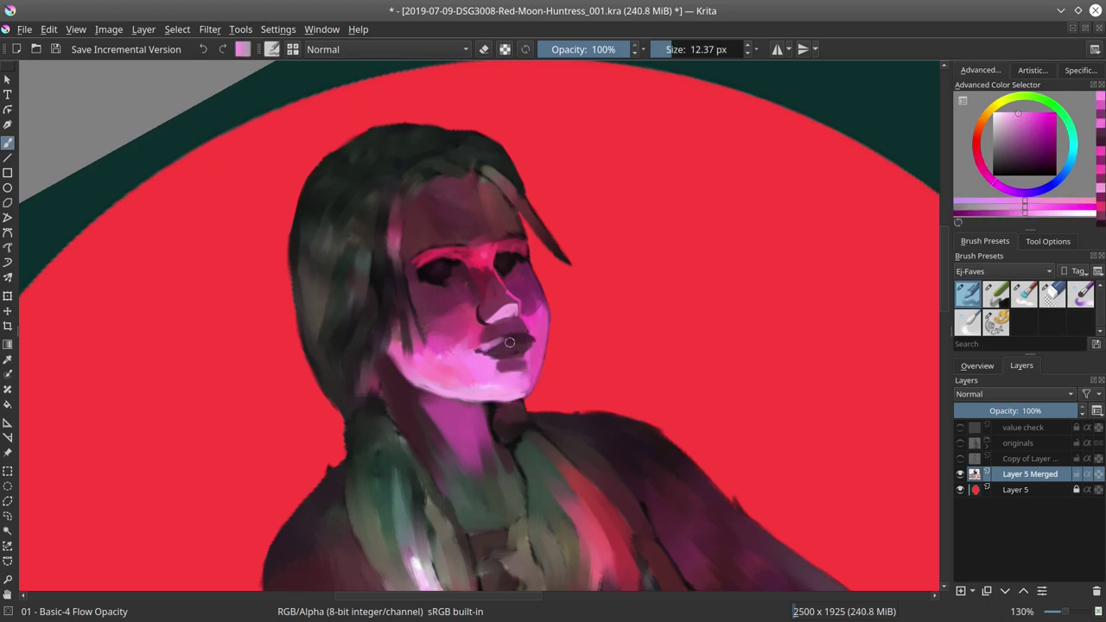
Step: Paint the upper lip bright pinkish red at about 9 px and sharpen the mouth shape with sampled tones at about 5 px
{"action": "key", "text": "bracketleft"}
{"action": "key", "text": "bracketleft"}
{"action": "left_click", "coordinate": [490, 350], "text": "ctrl"}
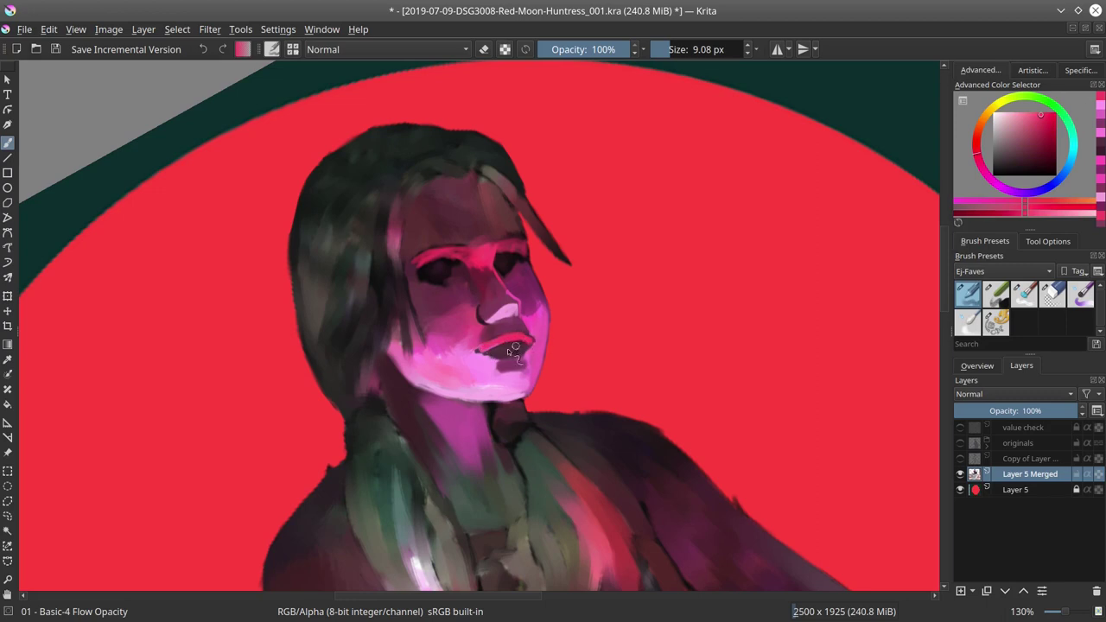
{"action": "left_click", "coordinate": [978, 365]}
{"action": "left_click", "coordinate": [478, 341], "text": "ctrl"}
{"action": "key", "text": "bracketleft"}
{"action": "key", "text": "bracketleft"}
{"action": "mouse_move", "coordinate": [506, 344]}
{"action": "left_mouse_down"}
{"action": "mouse_move", "coordinate": [538, 316]}
{"action": "mouse_move", "coordinate": [517, 346]}
{"action": "mouse_move", "coordinate": [490, 353]}
{"action": "mouse_move", "coordinate": [533, 341]}
{"action": "left_mouse_up"}
{"action": "left_click", "coordinate": [537, 313], "text": "ctrl"}
{"action": "left_click", "coordinate": [529, 347], "text": "ctrl"}
{"action": "key", "text": "bracketleft"}
{"action": "left_click", "coordinate": [524, 349], "text": "ctrl"}
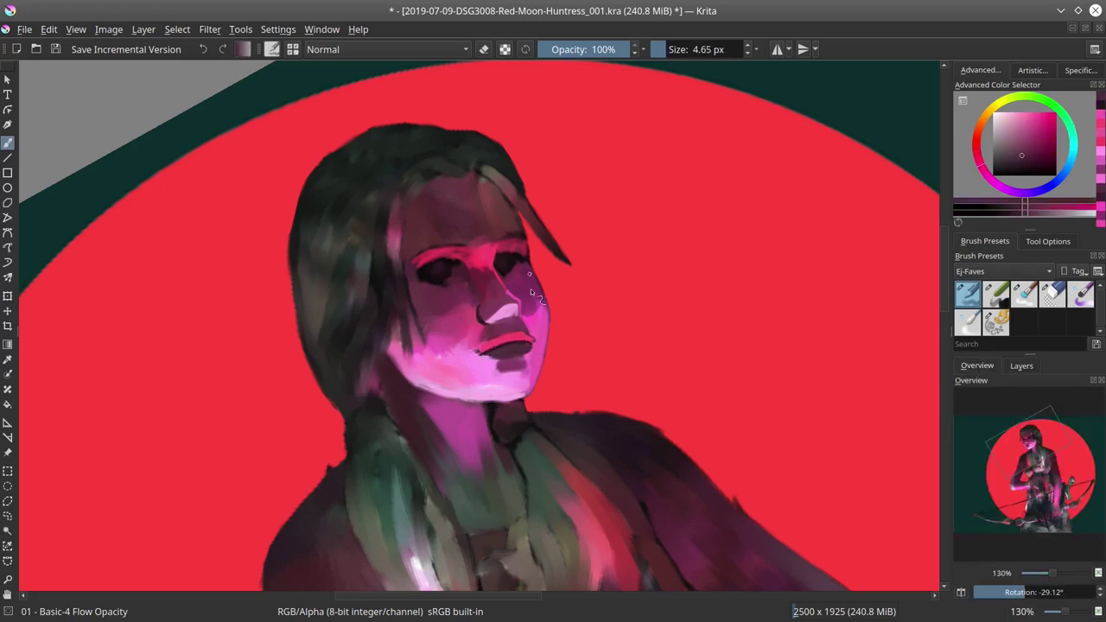
Step: Redraw the dark nostrils and the light underside of the nose with colours sampled from the nose
{"action": "key", "text": "5"}
{"action": "left_click_drag", "start_coordinate": [636, 393], "coordinate": [633, 302]}
{"action": "left_click", "coordinate": [485, 318], "text": "ctrl"}
{"action": "mouse_move", "coordinate": [494, 317]}
{"action": "left_mouse_down"}
{"action": "mouse_move", "coordinate": [517, 306]}
{"action": "mouse_move", "coordinate": [497, 298]}
{"action": "mouse_move", "coordinate": [521, 291]}
{"action": "left_mouse_up"}
{"action": "left_click", "coordinate": [520, 317], "text": "ctrl"}
{"action": "left_click", "coordinate": [512, 310], "text": "ctrl"}
{"action": "left_click", "coordinate": [499, 314], "text": "ctrl"}
{"action": "left_click", "coordinate": [522, 297], "text": "ctrl"}
{"action": "left_click", "coordinate": [487, 304], "text": "ctrl"}
Step: Refine the bright edge of the nose bridge and the adjoining cheek with sampled pinks at about 8 px
{"action": "left_click", "coordinate": [535, 298], "text": "ctrl"}
{"action": "left_click", "coordinate": [523, 293], "text": "ctrl"}
{"action": "left_click_drag", "start_coordinate": [520, 296], "coordinate": [521, 299]}
{"action": "left_click", "coordinate": [535, 304], "text": "ctrl"}
{"action": "left_click_drag", "start_coordinate": [518, 298], "coordinate": [523, 308]}
{"action": "left_click", "coordinate": [524, 298], "text": "ctrl"}
{"action": "left_click", "coordinate": [544, 330], "text": "ctrl"}
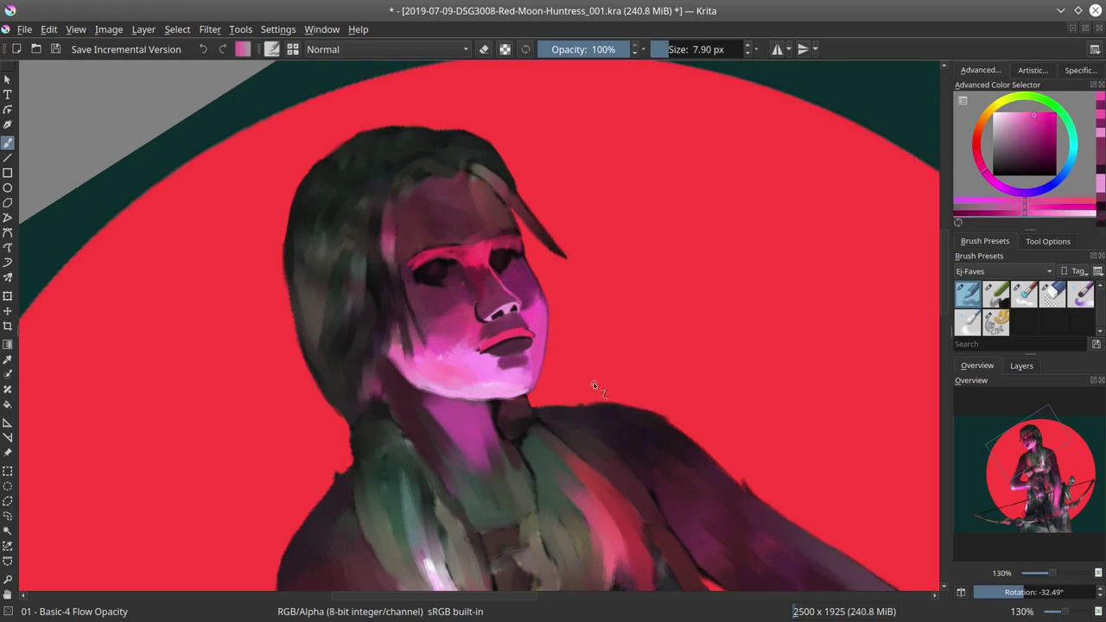
Step: Mirror the upright view and refine the lips and the shadow around the mouth with sampled tones
{"action": "key", "text": "m"}
{"action": "left_click", "coordinate": [961, 594]}
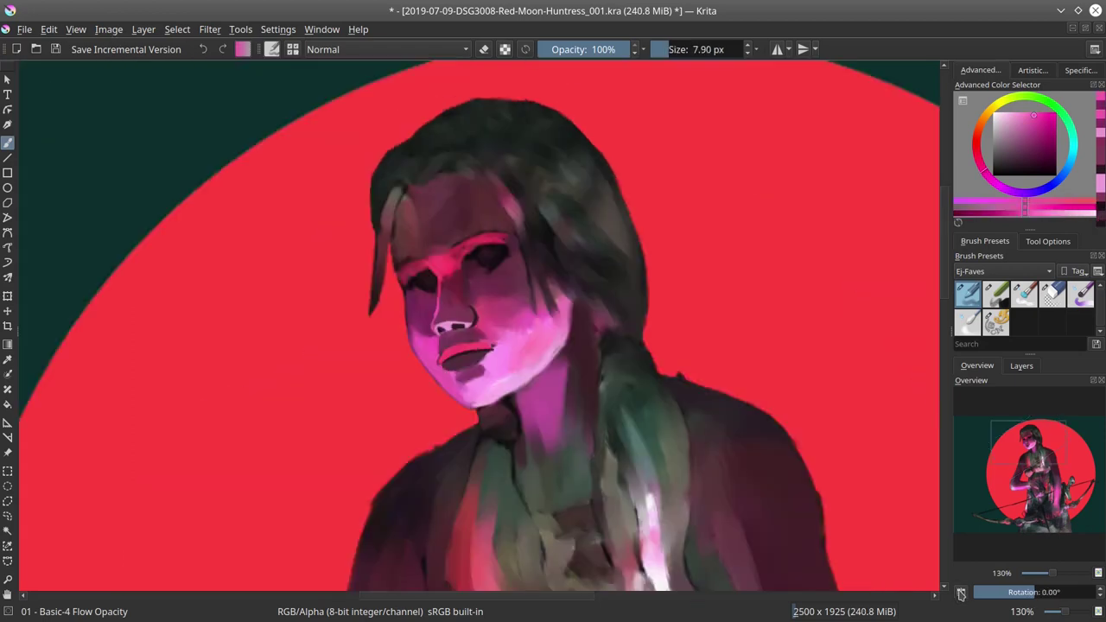
{"action": "left_click_drag", "start_coordinate": [443, 361], "coordinate": [441, 357]}
{"action": "mouse_move", "coordinate": [445, 364]}
{"action": "left_mouse_down", "text": "shift"}
{"action": "mouse_move", "coordinate": [437, 331]}
{"action": "mouse_move", "coordinate": [455, 329]}
{"action": "left_mouse_up", "text": "shift"}
{"action": "left_click", "coordinate": [462, 384], "text": "ctrl"}
{"action": "left_click", "coordinate": [441, 362], "text": "ctrl"}
{"action": "left_click", "coordinate": [446, 365], "text": "ctrl"}
{"action": "left_click", "coordinate": [444, 347], "text": "ctrl"}
Step: Touch up the nostrils and the nose tip with sampled light and dark tones
{"action": "left_click", "coordinate": [441, 327], "text": "ctrl"}
{"action": "left_click", "coordinate": [457, 328], "text": "ctrl"}
{"action": "left_click_drag", "start_coordinate": [455, 329], "coordinate": [437, 332]}
{"action": "left_click", "coordinate": [458, 327], "text": "ctrl"}
{"action": "left_click", "coordinate": [442, 329], "text": "ctrl"}
Step: Repaint the near eye, its lids and the brow above it with sampled dark and pink tones
{"action": "left_click", "coordinate": [494, 248], "text": "ctrl"}
{"action": "left_click_drag", "start_coordinate": [469, 259], "coordinate": [472, 259], "text": "shift"}
{"action": "left_click_drag", "start_coordinate": [470, 259], "coordinate": [484, 273]}
{"action": "left_click", "coordinate": [514, 310], "text": "ctrl"}
{"action": "left_click_drag", "start_coordinate": [483, 273], "coordinate": [513, 250]}
{"action": "left_click", "coordinate": [495, 252], "text": "ctrl"}
{"action": "left_click", "coordinate": [502, 267], "text": "ctrl"}
{"action": "left_click", "coordinate": [532, 246], "text": "ctrl"}
{"action": "left_click", "coordinate": [464, 245], "text": "ctrl"}
Step: Paint the far brow and the outer corner of the far eye with sampled tones at about 6 px
{"action": "mouse_move", "coordinate": [428, 254]}
{"action": "left_mouse_down", "text": "shift"}
{"action": "mouse_move", "coordinate": [444, 246]}
{"action": "mouse_move", "coordinate": [398, 233]}
{"action": "mouse_move", "coordinate": [397, 267]}
{"action": "left_mouse_up", "text": "shift"}
{"action": "left_click", "coordinate": [498, 178], "text": "ctrl"}
{"action": "left_click", "coordinate": [403, 226], "text": "ctrl"}
{"action": "left_click_drag", "start_coordinate": [421, 268], "coordinate": [403, 268], "text": "shift"}
{"action": "left_click", "coordinate": [406, 270], "text": "ctrl"}
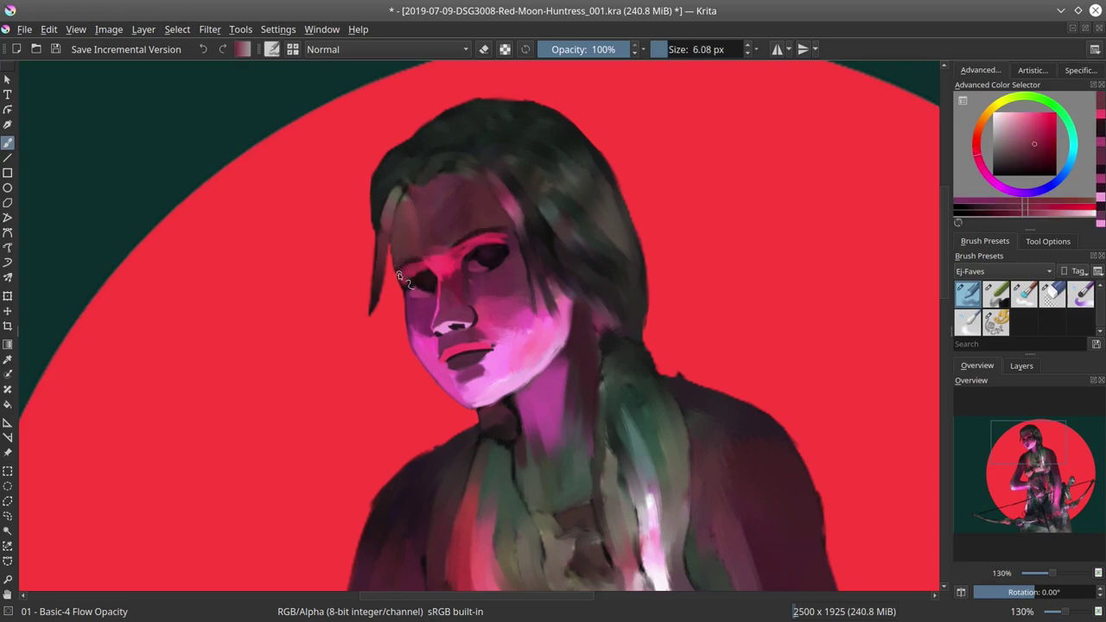
{"action": "left_click", "coordinate": [419, 321], "text": "ctrl"}
{"action": "left_click_drag", "start_coordinate": [550, 391], "coordinate": [521, 429], "text": "shift"}
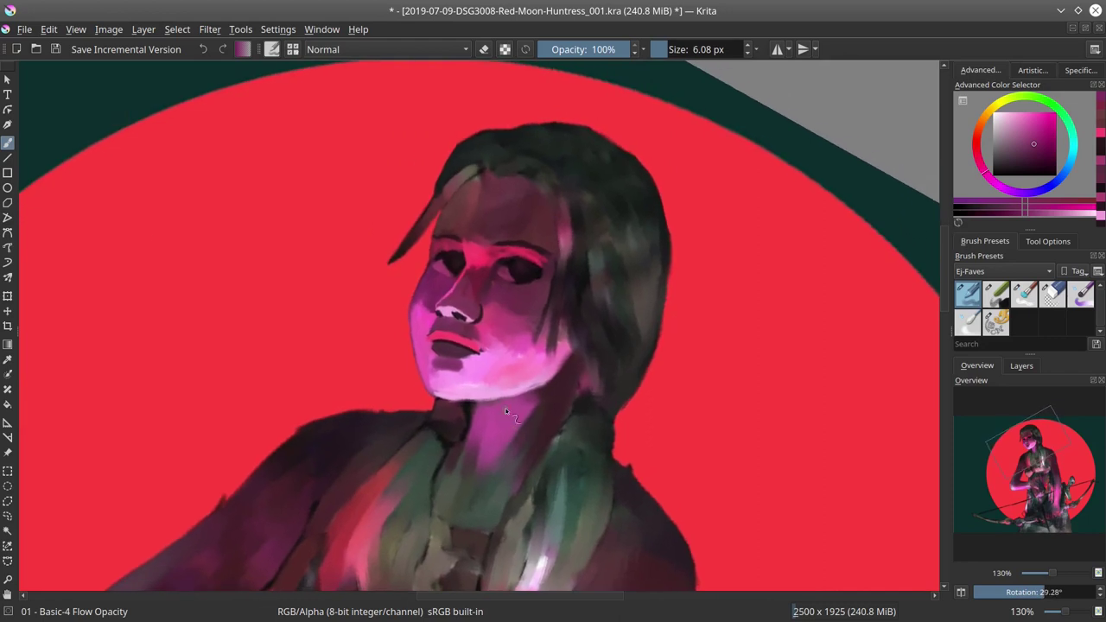
Step: Lasso the eyes, forehead and front hair lock and paste a copy of them as a new layer
{"action": "left_click", "coordinate": [7, 501]}
{"action": "mouse_move", "coordinate": [482, 180]}
{"action": "left_mouse_down"}
{"action": "mouse_move", "coordinate": [398, 149]}
{"action": "mouse_move", "coordinate": [529, 298]}
{"action": "mouse_move", "coordinate": [537, 145]}
{"action": "left_mouse_up"}
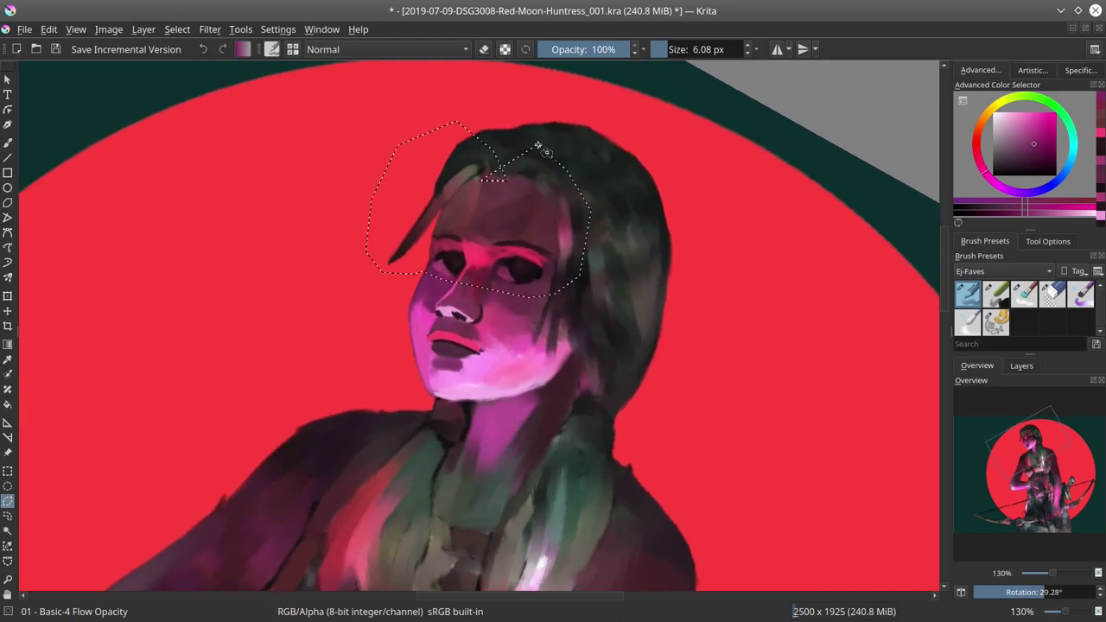
{"action": "left_click", "coordinate": [49, 29]}
{"action": "left_click", "coordinate": [69, 101]}
{"action": "left_click", "coordinate": [49, 29]}
{"action": "left_click", "coordinate": [70, 173]}
Step: Clear the selection, then shift and slightly transform the pasted eyes and forehead toward the far side of the face
{"action": "left_click", "coordinate": [178, 30]}
{"action": "left_click", "coordinate": [195, 65]}
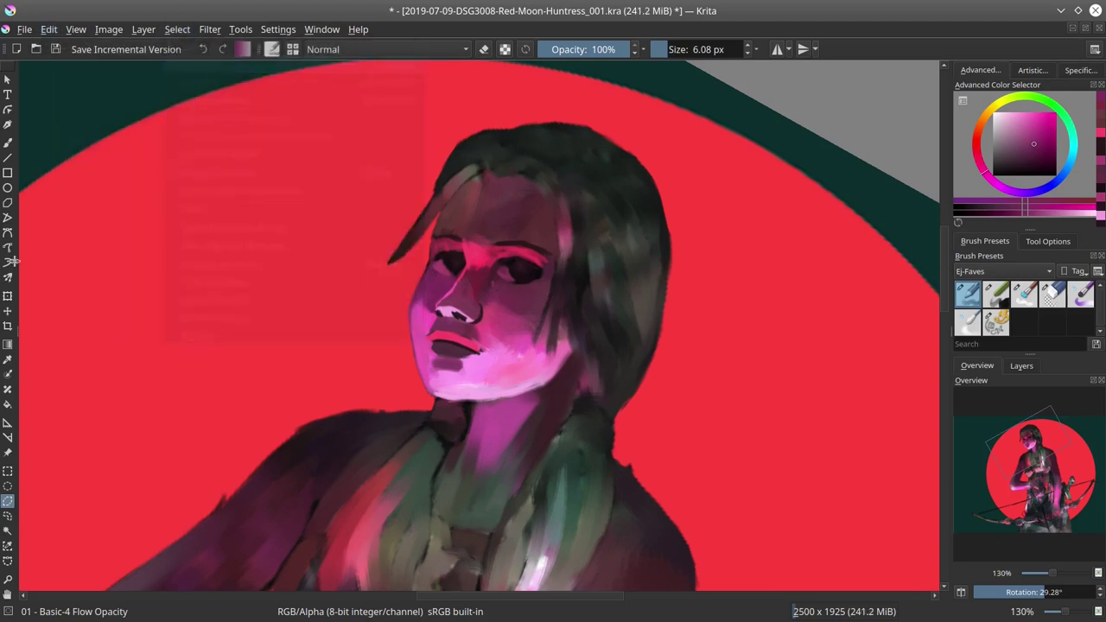
{"action": "left_click", "coordinate": [8, 311]}
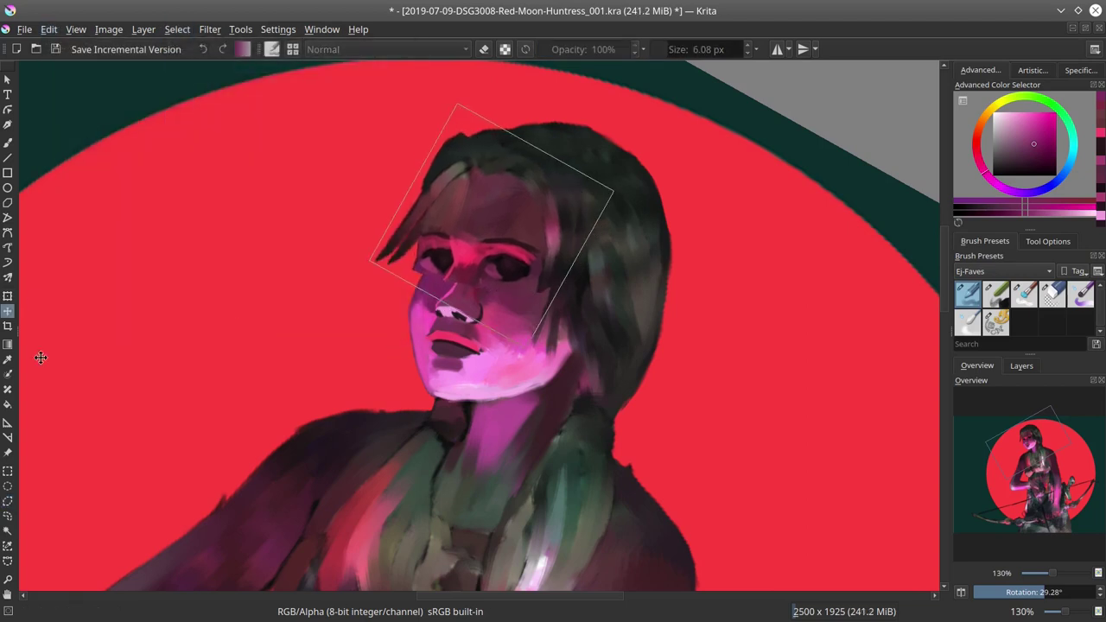
{"action": "key", "text": "ctrl+t"}
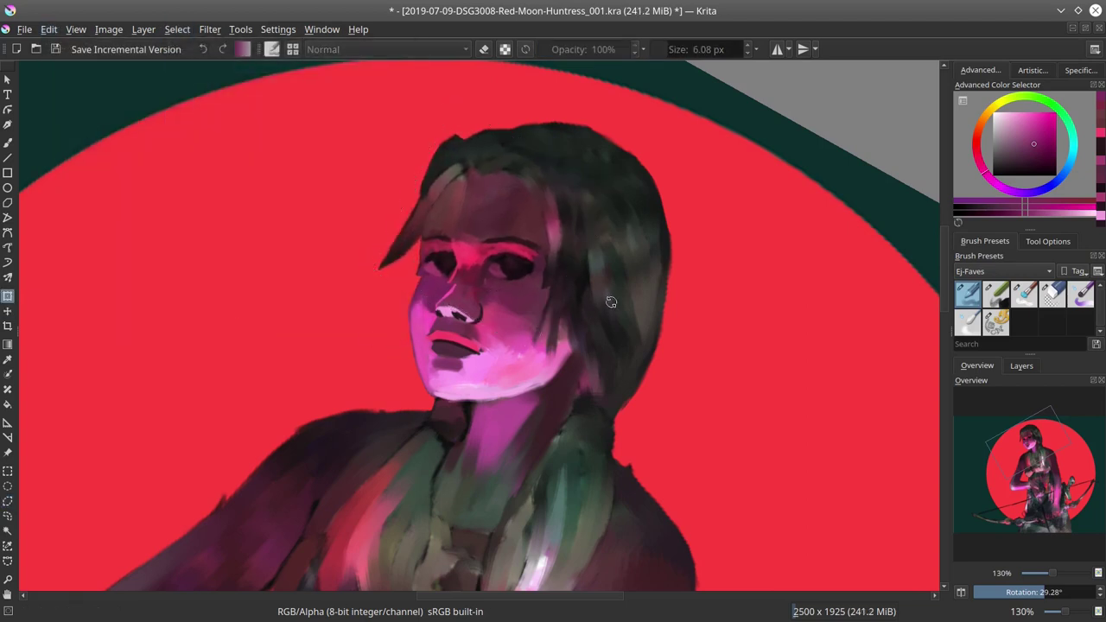
Step: Repaint the nose bridge to join the shifted eye area with the lower face, using sampled tones at about 3 px
{"action": "left_click", "coordinate": [9, 144]}
{"action": "left_click", "coordinate": [473, 322], "text": "ctrl"}
{"action": "mouse_move", "coordinate": [471, 275]}
{"action": "left_mouse_down"}
{"action": "mouse_move", "coordinate": [477, 298]}
{"action": "mouse_move", "coordinate": [448, 291]}
{"action": "left_mouse_up"}
{"action": "left_click", "coordinate": [465, 261], "text": "ctrl"}
{"action": "left_click", "coordinate": [439, 311], "text": "ctrl"}
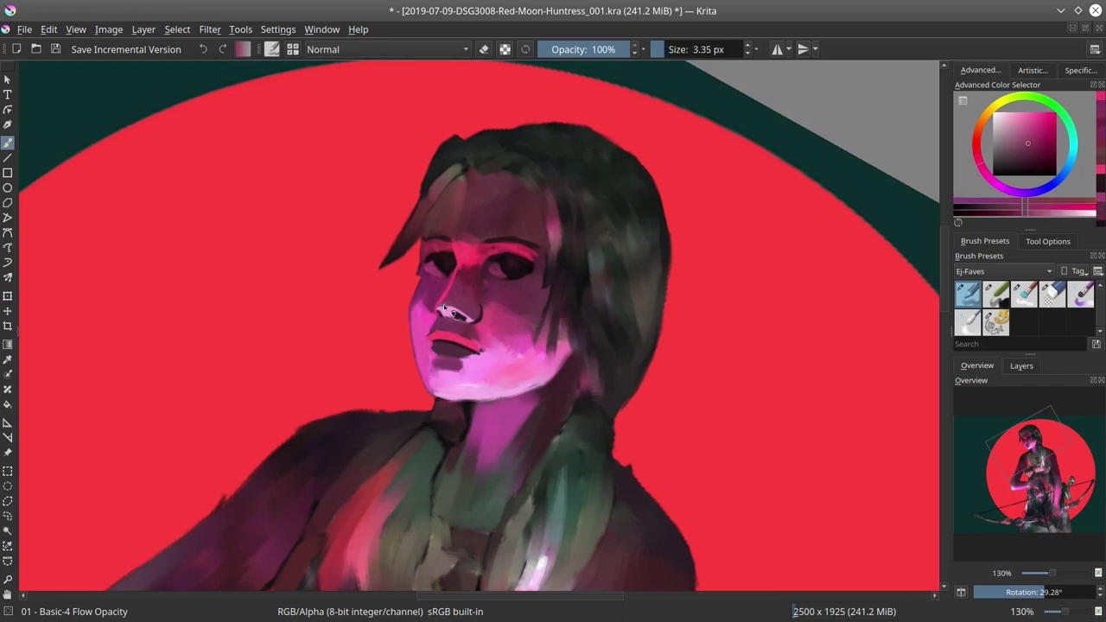
Step: Clean the far cheek edge with the circle eraser at about 18 px and shade beside the nose at about 11 px
{"action": "left_click", "coordinate": [1051, 302]}
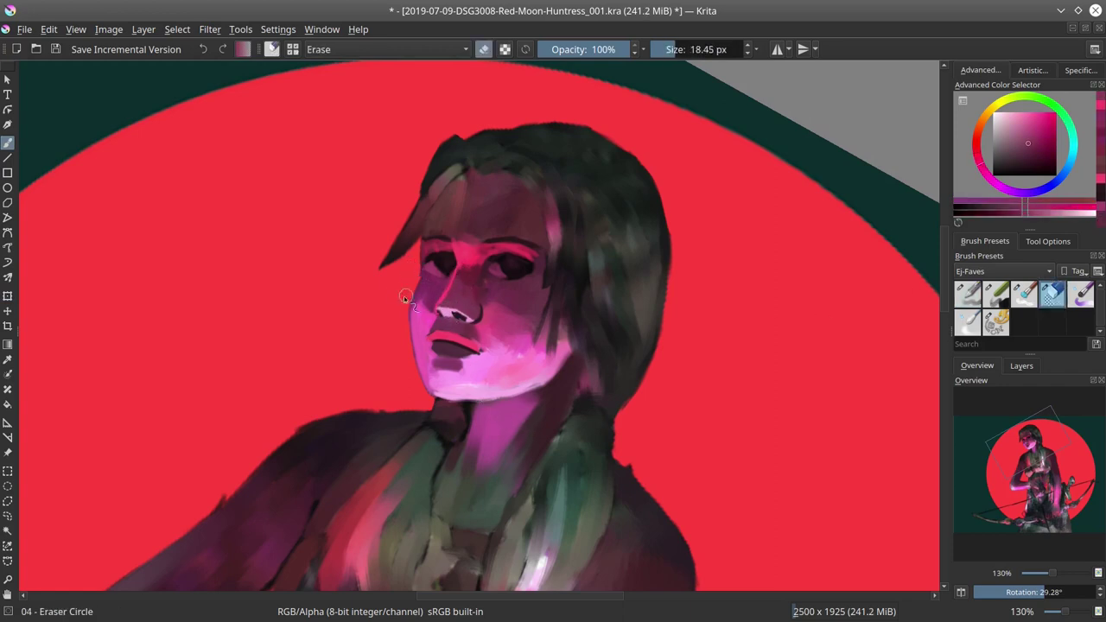
{"action": "key", "text": "e"}
{"action": "left_click_drag", "start_coordinate": [465, 287], "coordinate": [484, 287]}
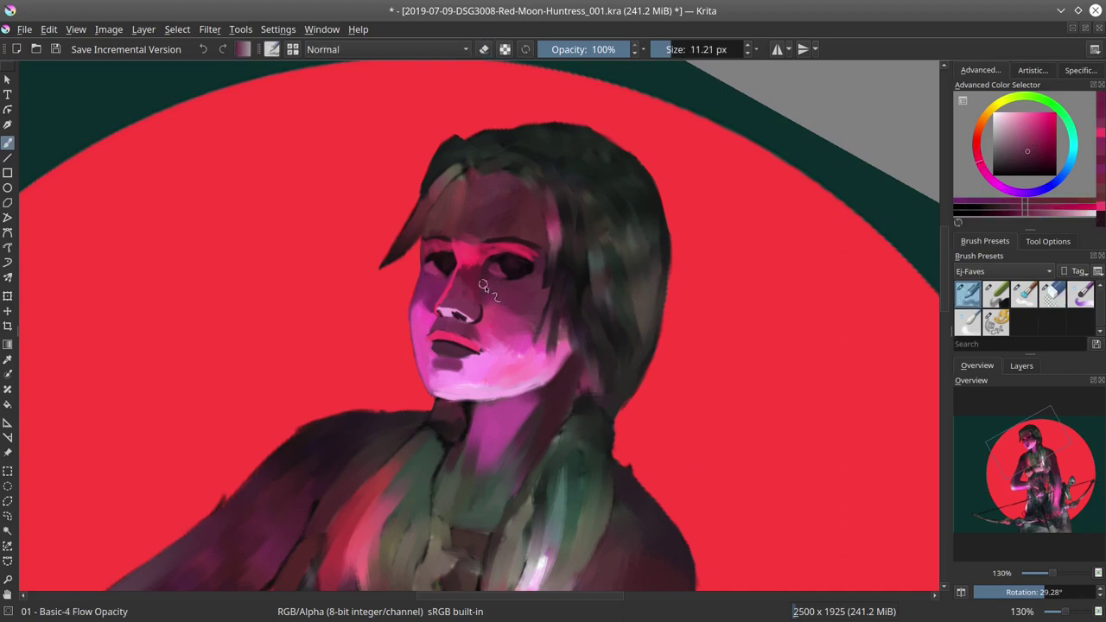
Step: Paint a thin muted pink strip of skin along the near temple and down the cheek at about 7 px
{"action": "left_click_drag", "start_coordinate": [542, 266], "coordinate": [548, 282]}
{"action": "left_click", "coordinate": [554, 256], "text": "ctrl"}
{"action": "left_click_drag", "start_coordinate": [554, 250], "coordinate": [548, 249]}
{"action": "left_click", "coordinate": [554, 245], "text": "ctrl"}
{"action": "left_click_drag", "start_coordinate": [554, 253], "coordinate": [547, 328]}
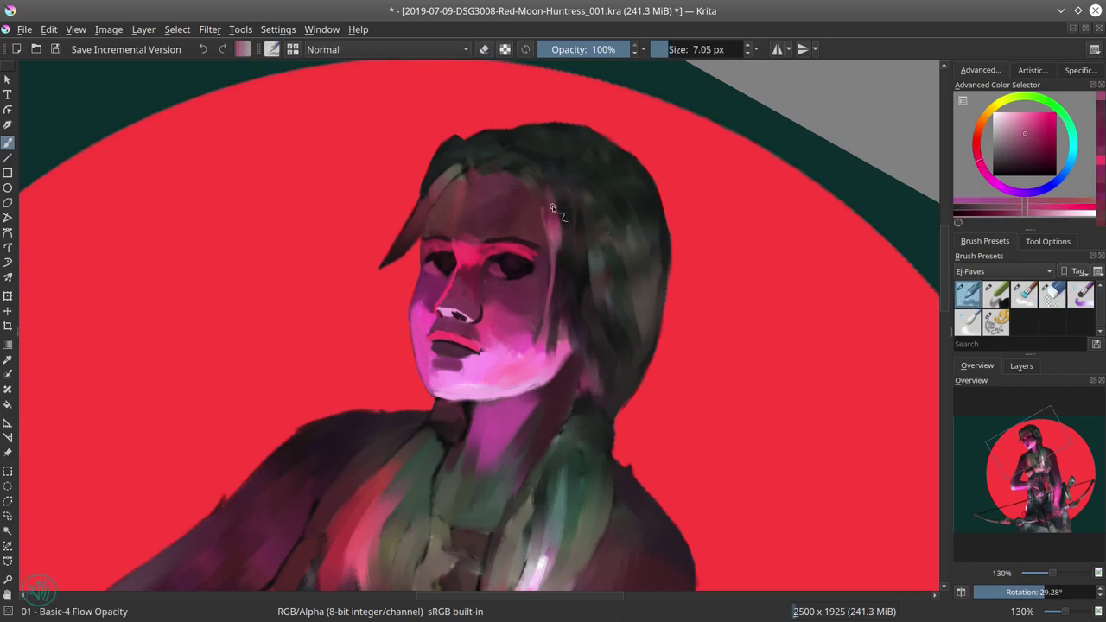
Step: Refine both eyes and the inner brow area with sampled dark and pink tones
{"action": "left_click", "coordinate": [444, 262], "text": "ctrl"}
{"action": "left_click", "coordinate": [463, 256], "text": "ctrl"}
{"action": "left_click_drag", "start_coordinate": [444, 262], "coordinate": [506, 251]}
{"action": "left_click", "coordinate": [494, 264], "text": "ctrl"}
{"action": "left_click", "coordinate": [535, 199], "text": "ctrl"}
{"action": "left_click", "coordinate": [474, 250], "text": "ctrl"}
Step: Smooth the forehead above the nose and touch up the brows and temple with sampled tones at about 8 px
{"action": "left_click", "coordinate": [474, 217], "text": "ctrl"}
{"action": "left_click_drag", "start_coordinate": [484, 226], "coordinate": [507, 225]}
{"action": "left_click", "coordinate": [508, 239], "text": "ctrl"}
{"action": "left_click_drag", "start_coordinate": [447, 242], "coordinate": [431, 239]}
{"action": "left_click_drag", "start_coordinate": [546, 298], "coordinate": [545, 256]}
{"action": "left_click", "coordinate": [545, 248], "text": "ctrl"}
{"action": "left_click", "coordinate": [433, 248], "text": "ctrl"}
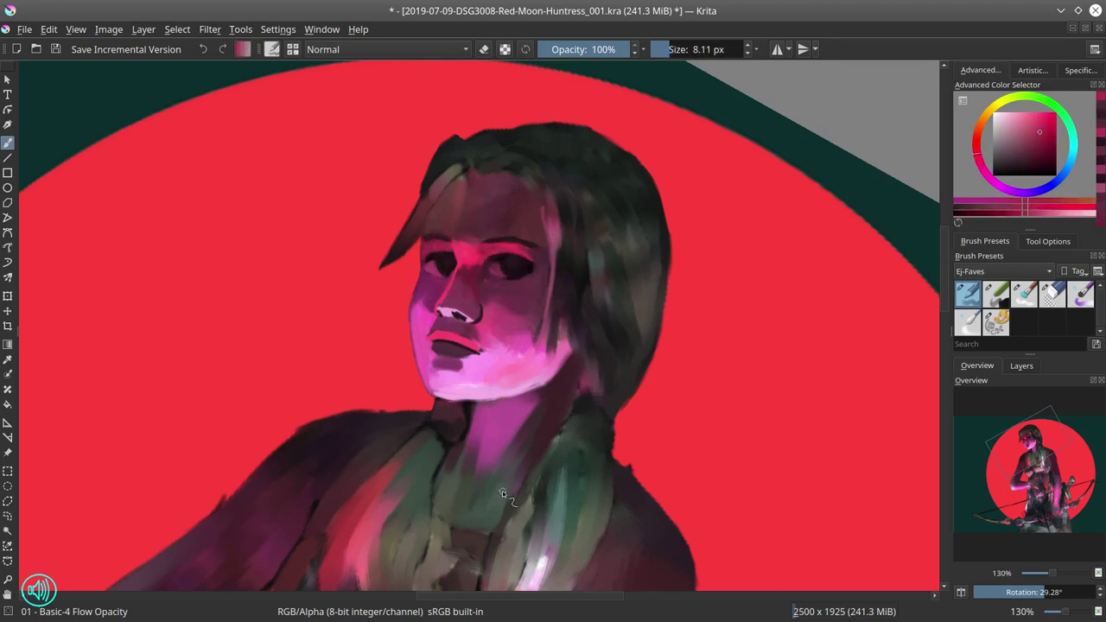
Step: Repaint the nose tip highlight and reshape the nostrils with sampled colours, undoing the strokes that miss
{"action": "left_click", "coordinate": [450, 313], "text": "ctrl"}
{"action": "left_click", "coordinate": [458, 328], "text": "ctrl"}
{"action": "mouse_move", "coordinate": [443, 314]}
{"action": "left_mouse_down"}
{"action": "mouse_move", "coordinate": [468, 321]}
{"action": "mouse_move", "coordinate": [449, 312]}
{"action": "left_mouse_up"}
{"action": "left_click", "coordinate": [449, 312], "text": "ctrl"}
{"action": "left_click", "coordinate": [449, 266], "text": "ctrl"}
{"action": "key", "text": "ctrl+z"}
{"action": "key", "text": "ctrl+z"}
{"action": "left_click", "coordinate": [447, 314], "text": "ctrl"}
{"action": "left_click", "coordinate": [454, 314], "text": "ctrl"}
{"action": "left_click", "coordinate": [449, 311], "text": "ctrl"}
{"action": "left_click", "coordinate": [447, 307], "text": "ctrl"}
{"action": "left_click", "coordinate": [447, 311], "text": "ctrl"}
{"action": "key", "text": "ctrl+z"}
{"action": "left_click", "coordinate": [452, 304], "text": "ctrl"}
Step: Clean up the mouth corner and darken the parting of the lips with sampled tones at about 5 px
{"action": "left_click", "coordinate": [486, 339], "text": "ctrl"}
{"action": "left_click_drag", "start_coordinate": [486, 344], "coordinate": [487, 350]}
{"action": "left_click", "coordinate": [466, 350], "text": "ctrl"}
{"action": "left_click", "coordinate": [453, 350], "text": "ctrl"}
{"action": "left_click", "coordinate": [446, 339], "text": "ctrl"}
{"action": "left_click", "coordinate": [445, 344], "text": "ctrl"}
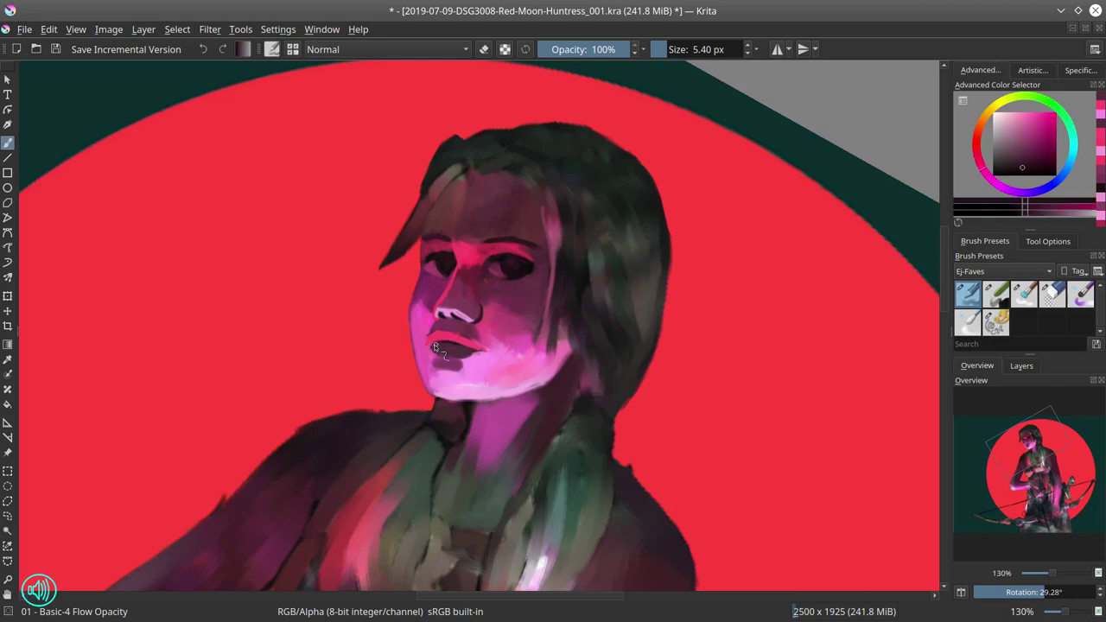
Step: Shade the near cheek and below the far eye with sampled muted purple, then check the whole figure unmirrored
{"action": "left_click", "coordinate": [501, 294], "text": "ctrl"}
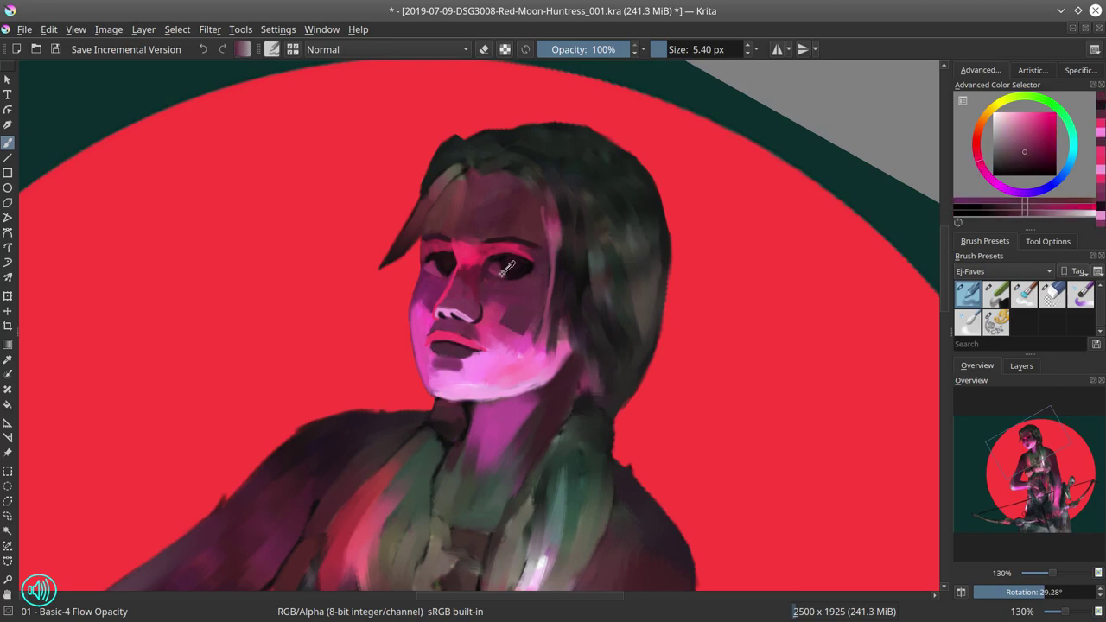
{"action": "left_click_drag", "start_coordinate": [432, 274], "coordinate": [432, 282]}
{"action": "key", "text": "5"}
{"action": "key", "text": "2"}
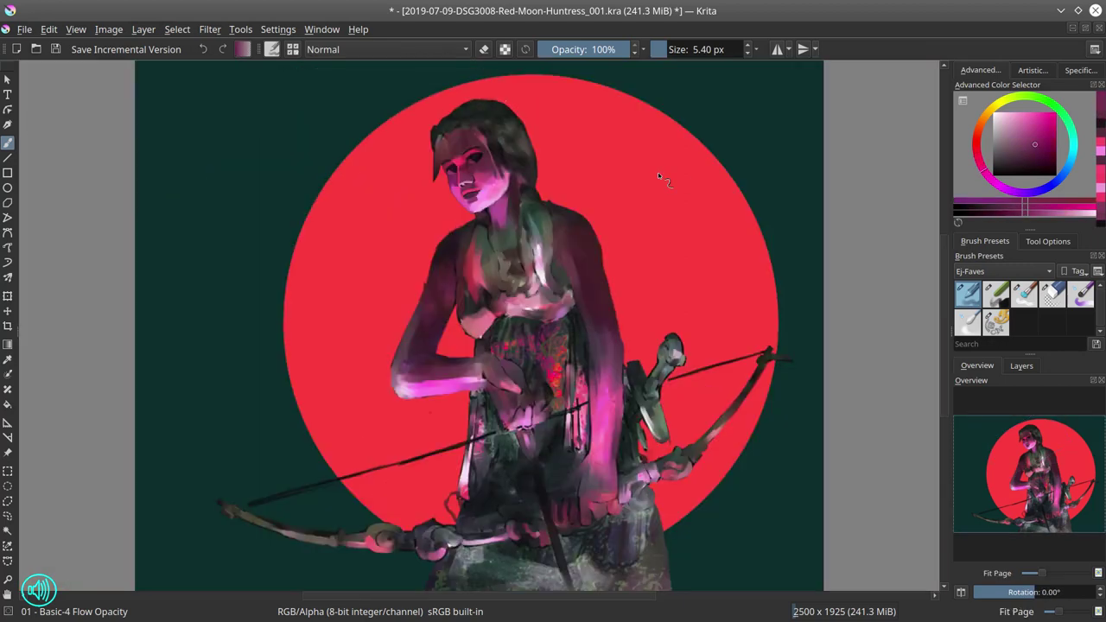
{"action": "left_click", "coordinate": [961, 593]}
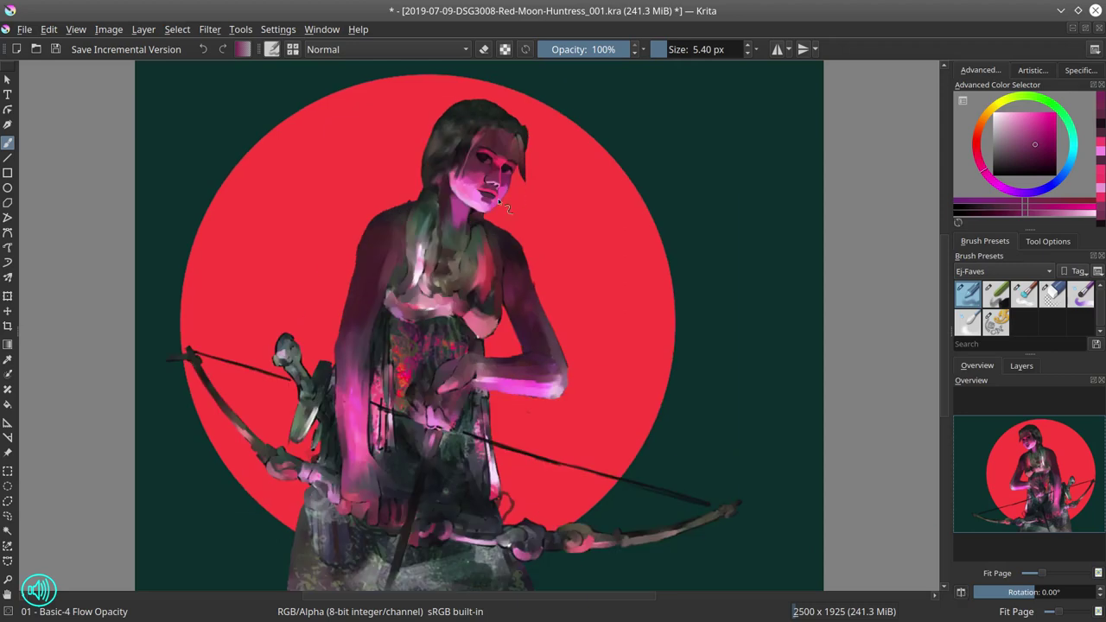
Step: Paint the near cheek and jaw with sampled pinks at about 14 px
{"action": "left_click_drag", "start_coordinate": [499, 117], "coordinate": [633, 270]}
{"action": "key", "text": "["}
{"action": "left_click", "coordinate": [476, 190], "text": "ctrl"}
{"action": "left_click_drag", "start_coordinate": [442, 224], "coordinate": [450, 233]}
{"action": "left_click", "coordinate": [368, 322], "text": "ctrl"}
{"action": "left_click_drag", "start_coordinate": [410, 298], "coordinate": [422, 298]}
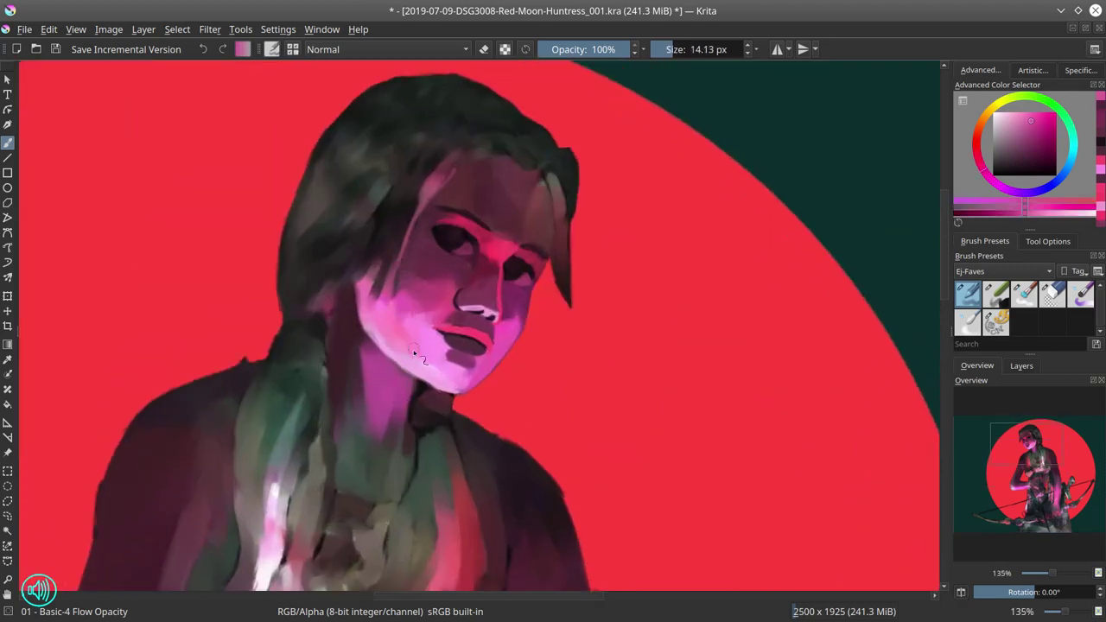
{"action": "left_click", "coordinate": [418, 366], "text": "ctrl"}
{"action": "left_click_drag", "start_coordinate": [432, 363], "coordinate": [424, 364]}
Step: Add light pink highlights to both eyes at about 8 px and check them on the full page
{"action": "left_click", "coordinate": [449, 235]}
{"action": "left_click_drag", "start_coordinate": [455, 242], "coordinate": [464, 246]}
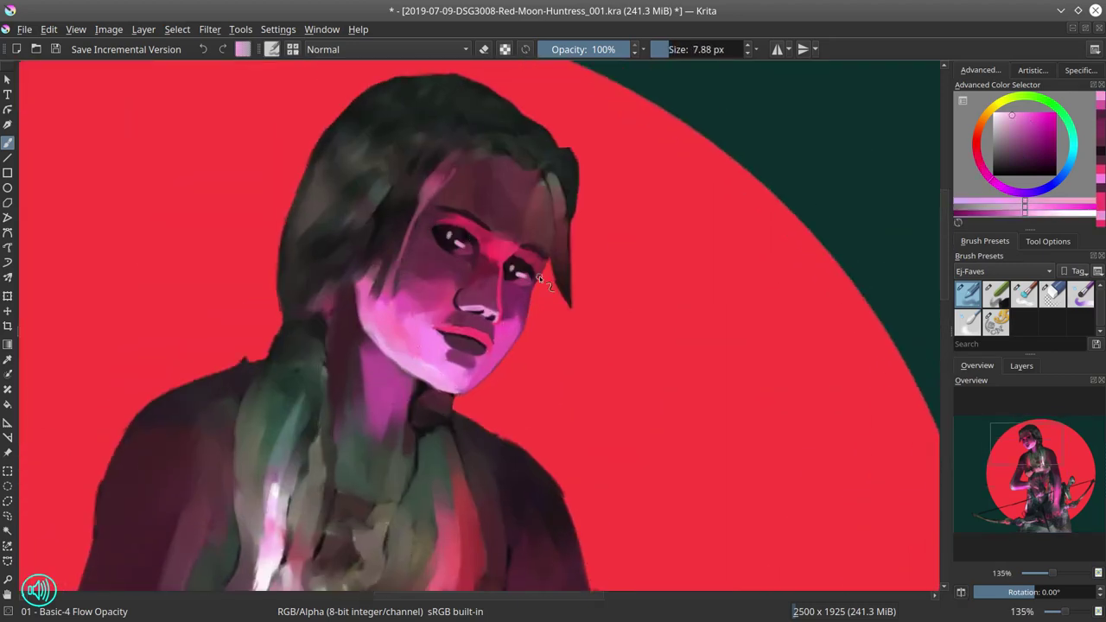
{"action": "key", "text": "1"}
{"action": "key", "text": "2"}
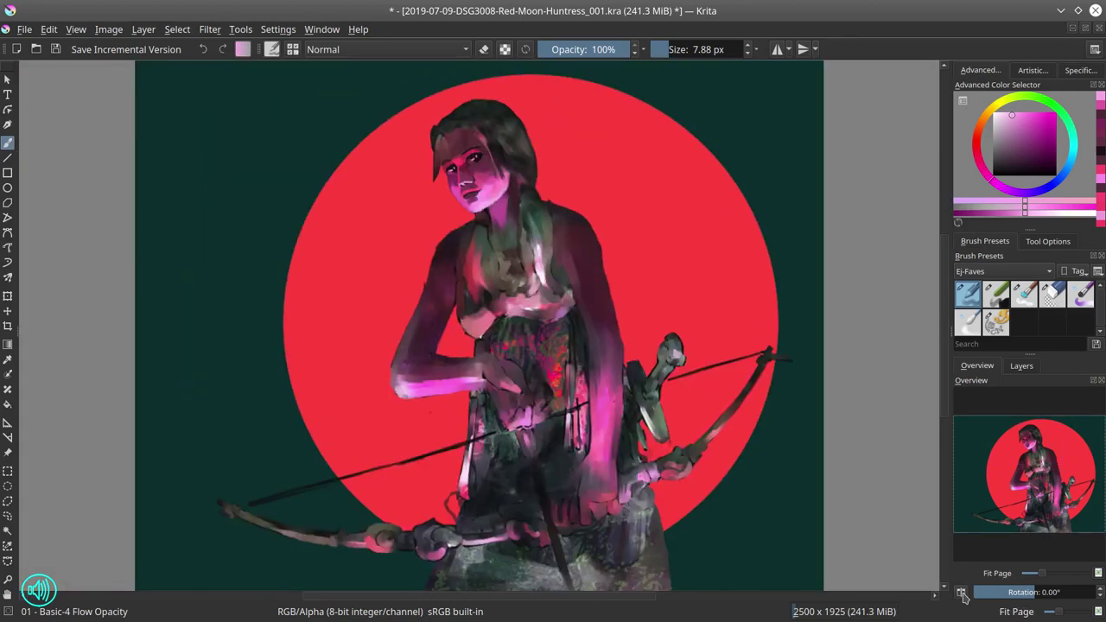
Step: Select the Blender Textured Soft brush at about 21 px and check the layer stack
{"action": "mouse_move", "coordinate": [513, 251]}
{"action": "left_mouse_down"}
{"action": "mouse_move", "coordinate": [548, 208]}
{"action": "mouse_move", "coordinate": [584, 370]}
{"action": "left_mouse_up"}
{"action": "key", "text": "/"}
{"action": "left_click", "coordinate": [1021, 366]}
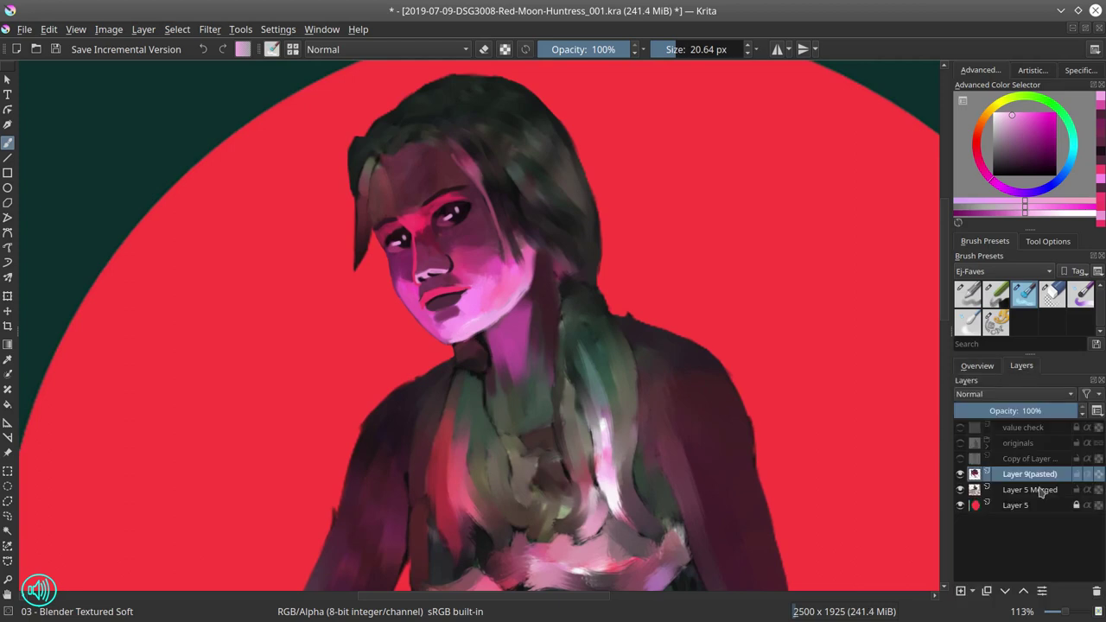
{"action": "left_click", "coordinate": [985, 368]}
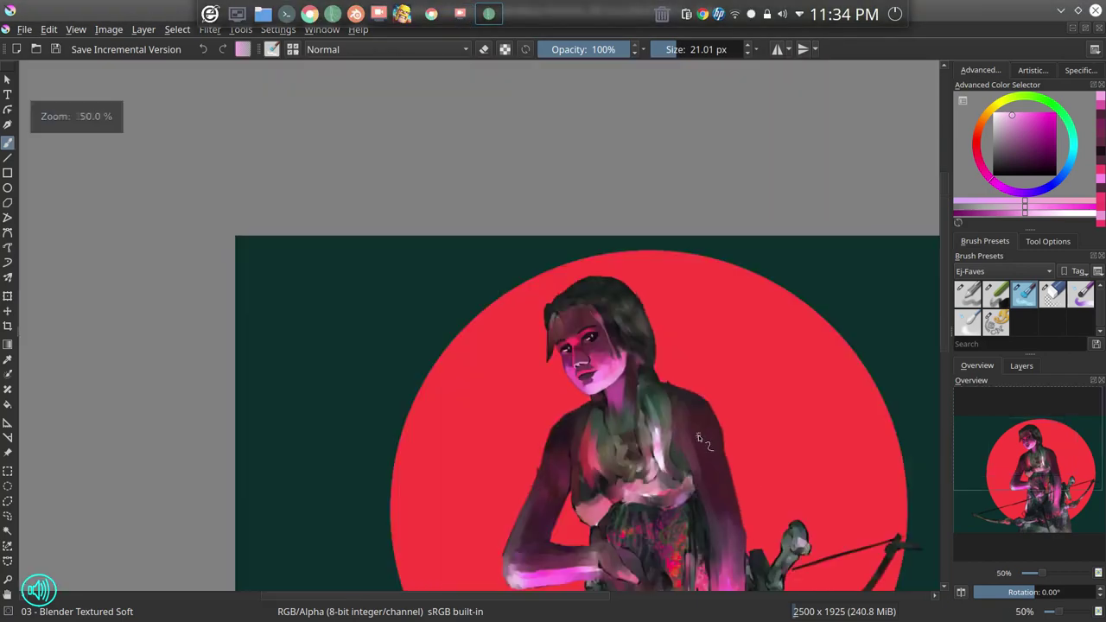
Step: Save the painting and check the whole figure mirrored and unmirrored at reduced zoom
{"action": "scroll", "coordinate": [698, 377], "scroll_direction": "down", "scroll_amount": 2}
{"action": "scroll", "coordinate": [698, 377], "scroll_direction": "up", "scroll_amount": 2}
{"action": "key", "text": "ctrl+s"}
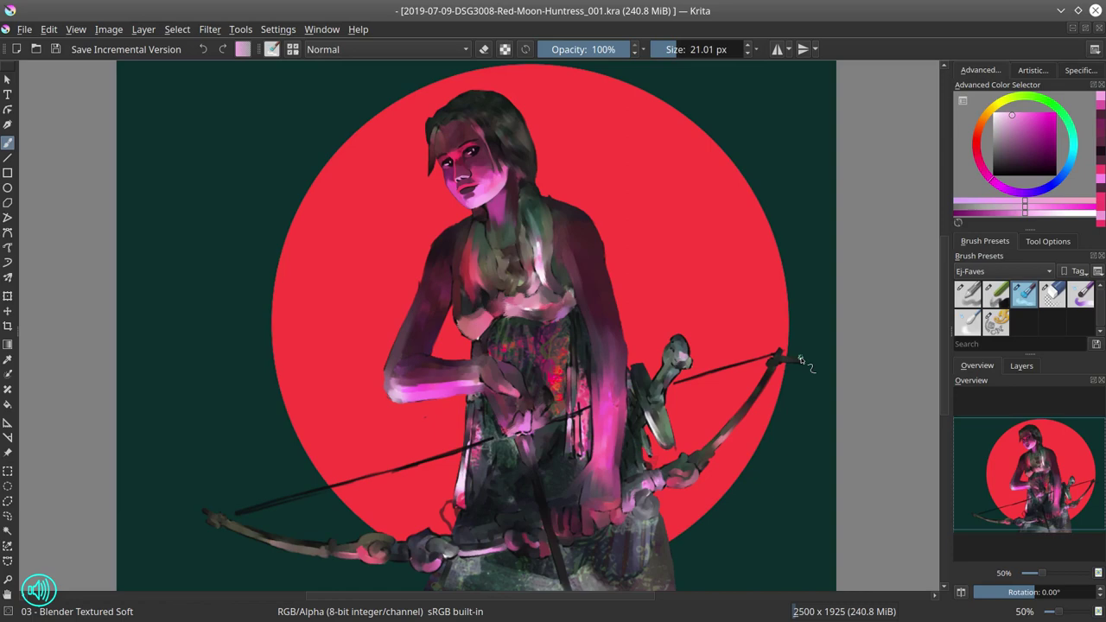
{"action": "left_click", "coordinate": [962, 595]}
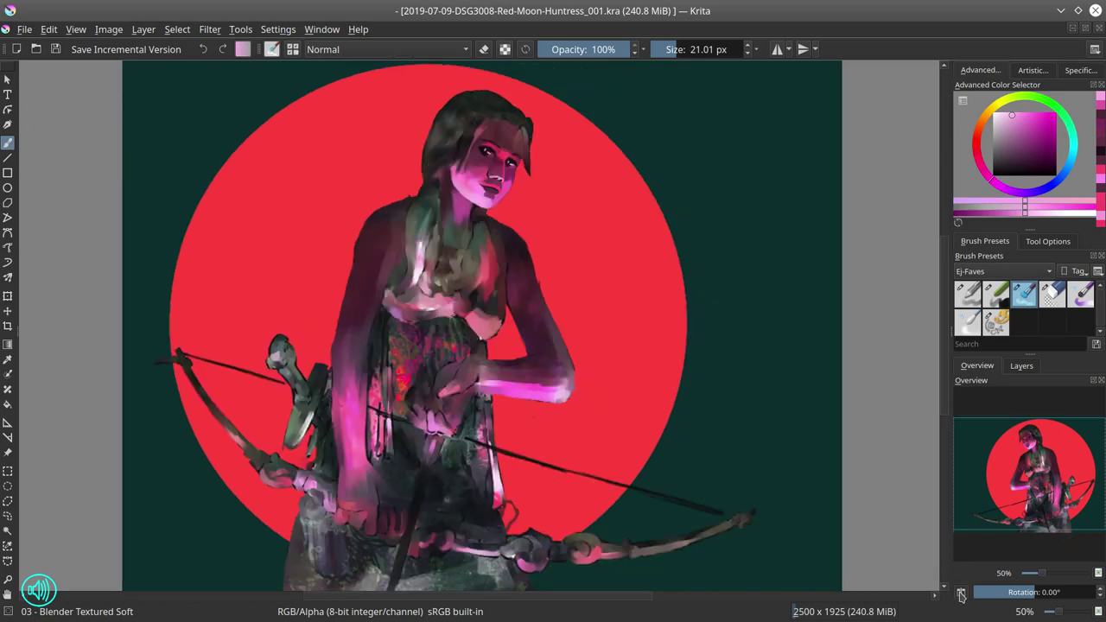
{"action": "left_click", "coordinate": [961, 595]}
{"action": "scroll", "coordinate": [882, 495], "scroll_direction": "down", "scroll_amount": 2}
{"action": "left_click_drag", "start_coordinate": [898, 453], "coordinate": [761, 360]}
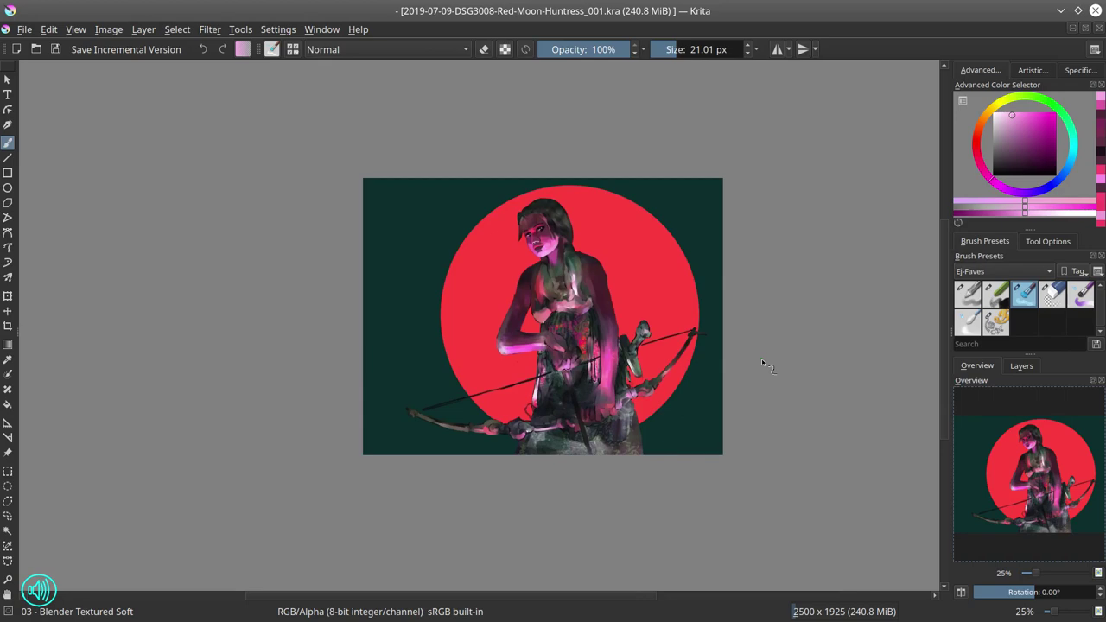
Step: Refine the jaw edge and neck with sampled tones using the Basic-4 Flow Opacity brush at about 6.5 px
{"action": "left_click", "coordinate": [968, 296]}
{"action": "left_click_drag", "start_coordinate": [547, 287], "coordinate": [571, 190]}
{"action": "left_click", "coordinate": [469, 306], "text": "ctrl"}
{"action": "left_click_drag", "start_coordinate": [446, 316], "coordinate": [438, 355]}
{"action": "left_click", "coordinate": [482, 328], "text": "ctrl"}
{"action": "left_click", "coordinate": [489, 341], "text": "ctrl"}
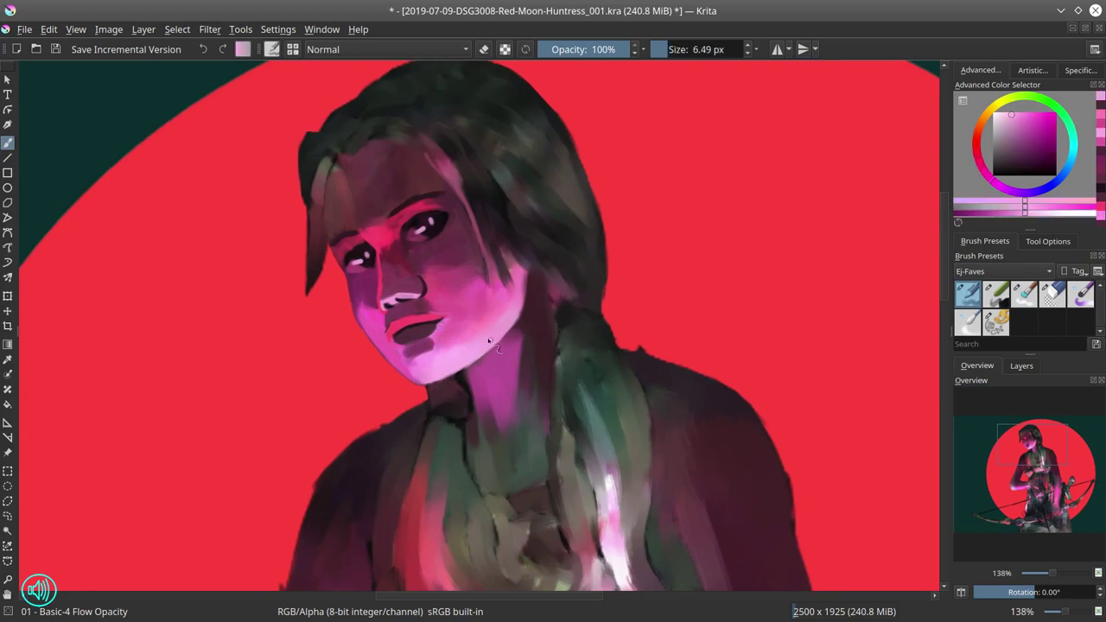
{"action": "left_click", "coordinate": [489, 423], "text": "ctrl"}
{"action": "left_click_drag", "start_coordinate": [487, 426], "coordinate": [477, 463]}
Step: Paint thin muted pink strands along the forehead hairline and beside the near cheek at about 5 px
{"action": "left_click", "coordinate": [429, 158], "text": "ctrl"}
{"action": "left_click_drag", "start_coordinate": [381, 139], "coordinate": [432, 163]}
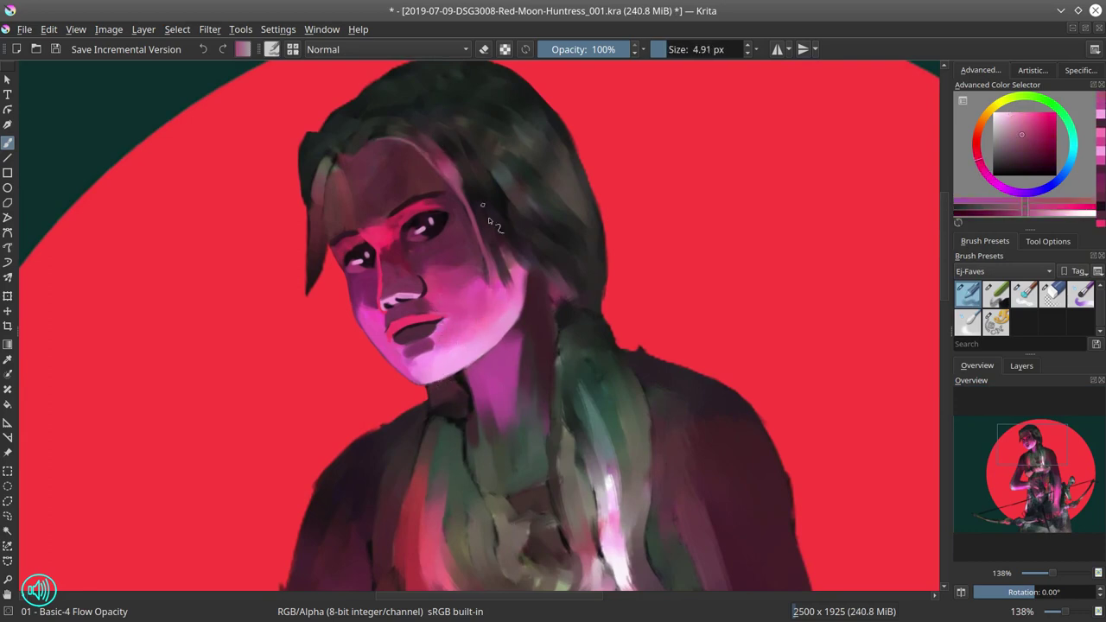
{"action": "mouse_move", "coordinate": [472, 199]}
{"action": "left_mouse_down"}
{"action": "mouse_move", "coordinate": [507, 281]}
{"action": "mouse_move", "coordinate": [498, 245]}
{"action": "left_mouse_up"}
{"action": "left_click", "coordinate": [500, 197], "text": "ctrl"}
Step: Draw fine loose hair strands down the far temple with sampled hair and skin tones at about 5 px
{"action": "left_click", "coordinate": [332, 182], "text": "ctrl"}
{"action": "left_click_drag", "start_coordinate": [328, 173], "coordinate": [307, 308]}
{"action": "left_click", "coordinate": [343, 153], "text": "ctrl"}
{"action": "mouse_move", "coordinate": [332, 152]}
{"action": "left_mouse_down"}
{"action": "mouse_move", "coordinate": [312, 132]}
{"action": "mouse_move", "coordinate": [301, 159]}
{"action": "mouse_move", "coordinate": [306, 225]}
{"action": "left_mouse_up"}
{"action": "left_click", "coordinate": [309, 161], "text": "ctrl"}
{"action": "left_click", "coordinate": [341, 177], "text": "ctrl"}
{"action": "left_click_drag", "start_coordinate": [332, 171], "coordinate": [328, 198]}
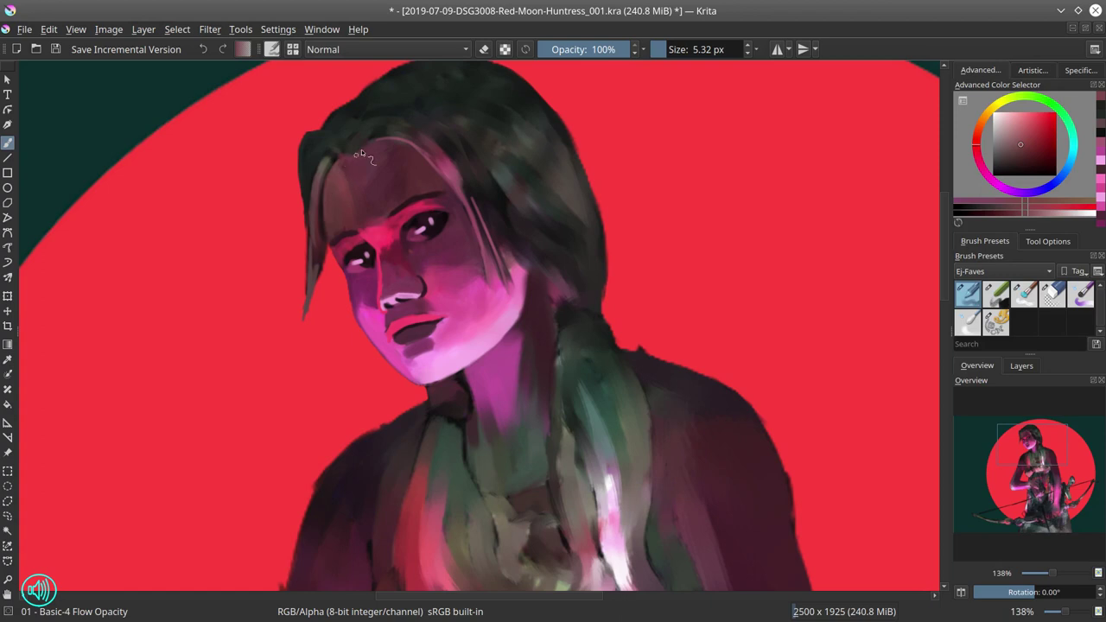
Step: Darken the hairline above the forehead and the near side hair with near-black strokes at about 5 px
{"action": "left_click", "coordinate": [405, 141], "text": "ctrl"}
{"action": "left_click", "coordinate": [377, 133], "text": "ctrl"}
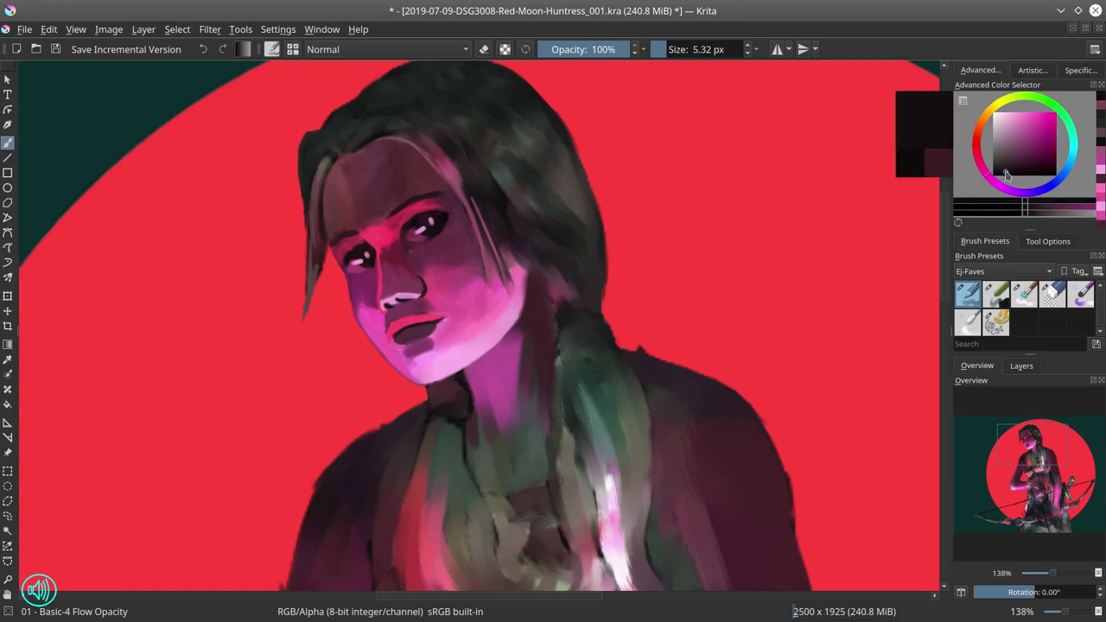
{"action": "left_click_drag", "start_coordinate": [381, 138], "coordinate": [362, 145]}
{"action": "left_click_drag", "start_coordinate": [433, 152], "coordinate": [457, 182]}
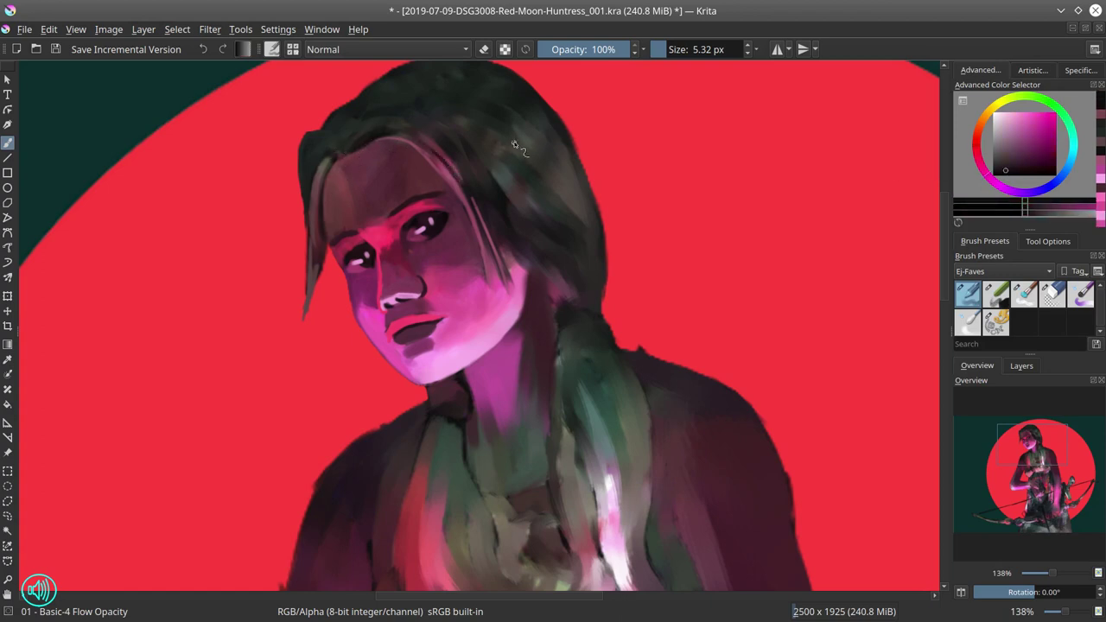
{"action": "left_click_drag", "start_coordinate": [522, 149], "coordinate": [524, 220]}
Step: Extend wispy dark green strands along the outer edge of the far-side hair at about 4.8 px
{"action": "left_click", "coordinate": [314, 215], "text": "ctrl"}
{"action": "left_click_drag", "start_coordinate": [317, 215], "coordinate": [300, 280]}
{"action": "left_click", "coordinate": [309, 244], "text": "ctrl"}
{"action": "left_click", "coordinate": [305, 234], "text": "ctrl"}
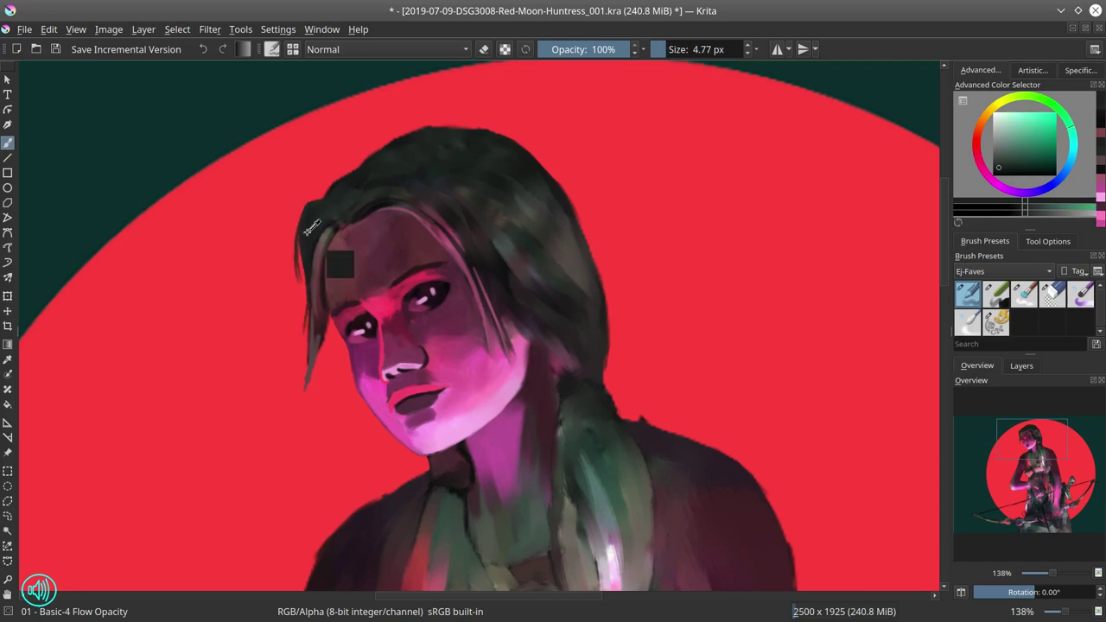
{"action": "left_click_drag", "start_coordinate": [300, 238], "coordinate": [305, 333]}
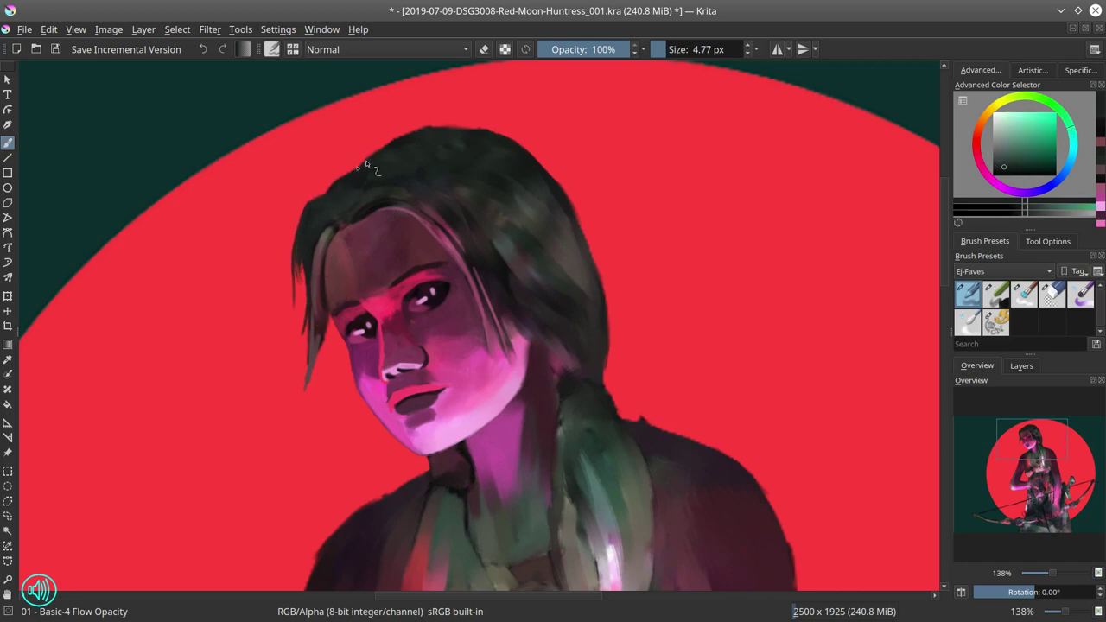
Step: Paint long dark strands over the crown and back of the hair with sampled tones at about 8 px
{"action": "mouse_move", "coordinate": [437, 209]}
{"action": "left_mouse_down"}
{"action": "mouse_move", "coordinate": [529, 307]}
{"action": "mouse_move", "coordinate": [505, 278]}
{"action": "mouse_move", "coordinate": [504, 297]}
{"action": "left_mouse_up"}
{"action": "left_click", "coordinate": [500, 274], "text": "ctrl"}
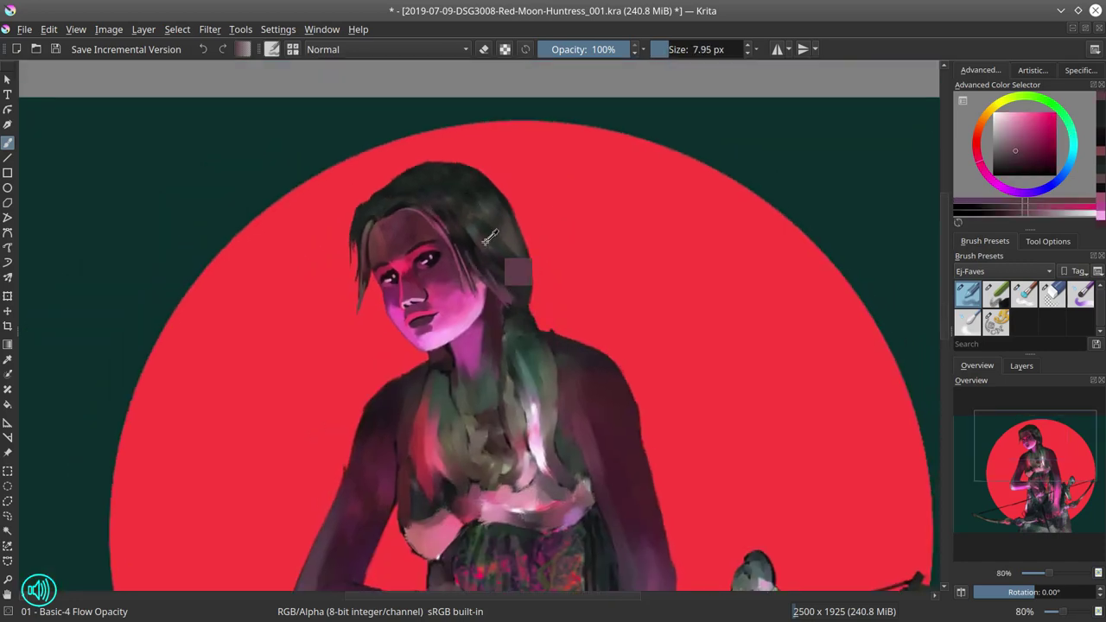
{"action": "left_click", "coordinate": [512, 278], "text": "ctrl"}
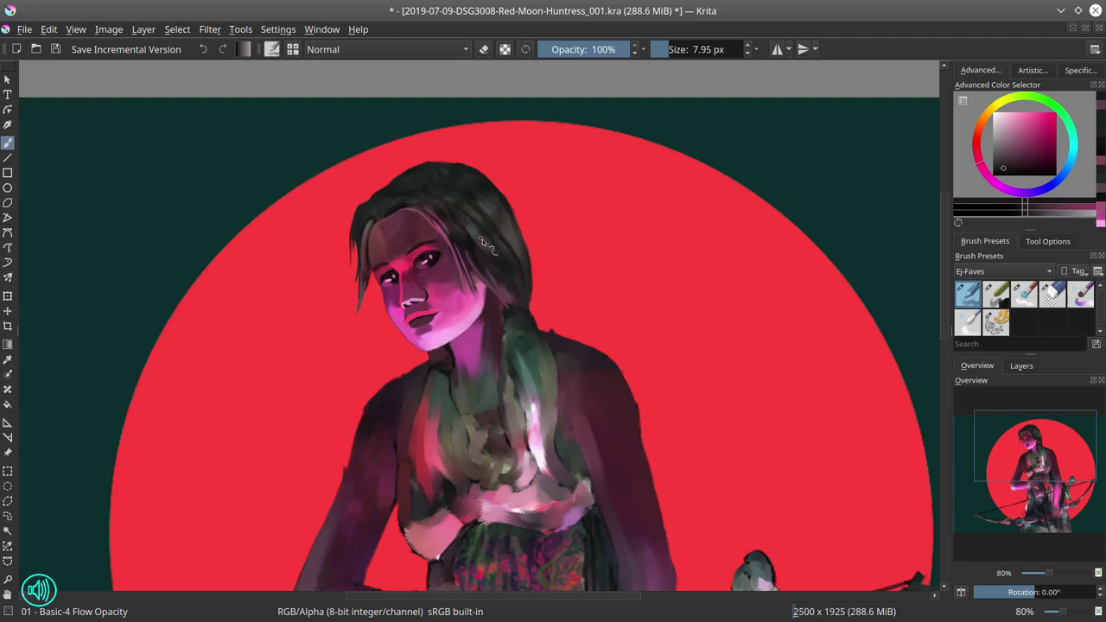
{"action": "left_click", "coordinate": [465, 179], "text": "ctrl"}
{"action": "left_click", "coordinate": [494, 193], "text": "ctrl"}
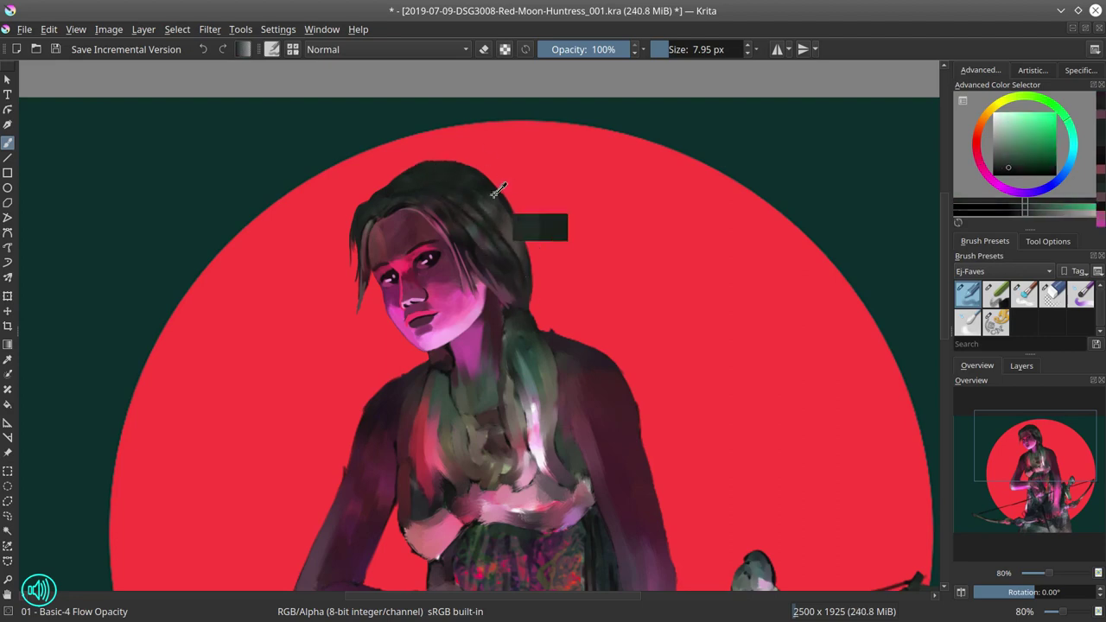
{"action": "left_click_drag", "start_coordinate": [503, 196], "coordinate": [483, 164]}
{"action": "left_click", "coordinate": [512, 215], "text": "ctrl"}
{"action": "left_click", "coordinate": [510, 212], "text": "ctrl"}
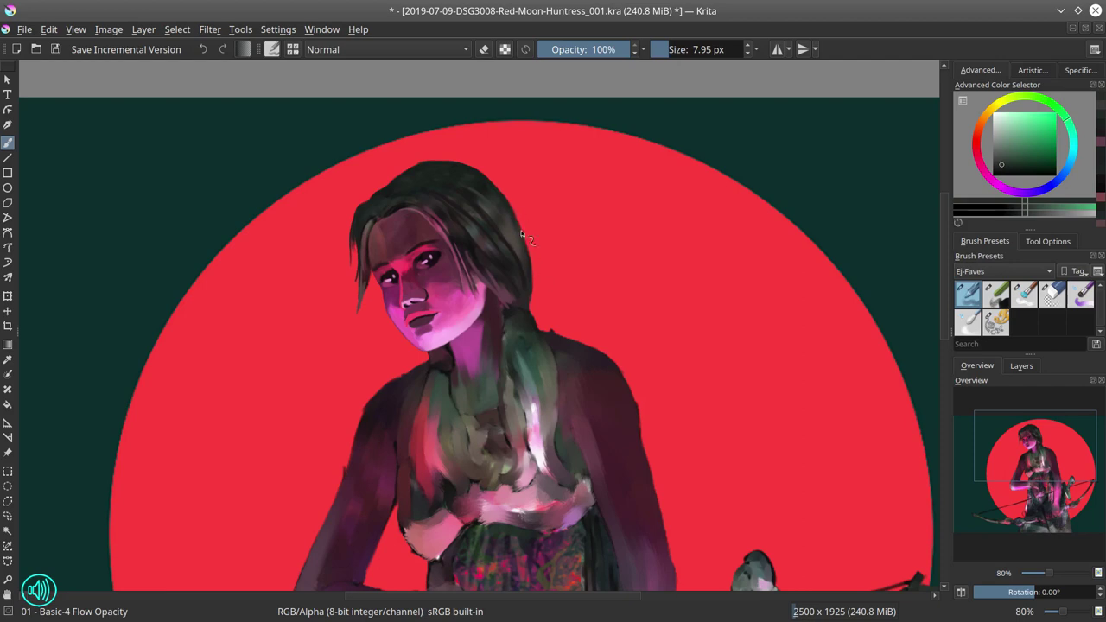
Step: Rework the hair behind the neck and the top of the green lock with sampled dark tones at about 8 px
{"action": "left_click", "coordinate": [500, 310], "text": "ctrl"}
{"action": "mouse_move", "coordinate": [497, 299]}
{"action": "left_mouse_down"}
{"action": "mouse_move", "coordinate": [504, 336]}
{"action": "mouse_move", "coordinate": [533, 330]}
{"action": "left_mouse_up"}
{"action": "left_click", "coordinate": [519, 327], "text": "ctrl"}
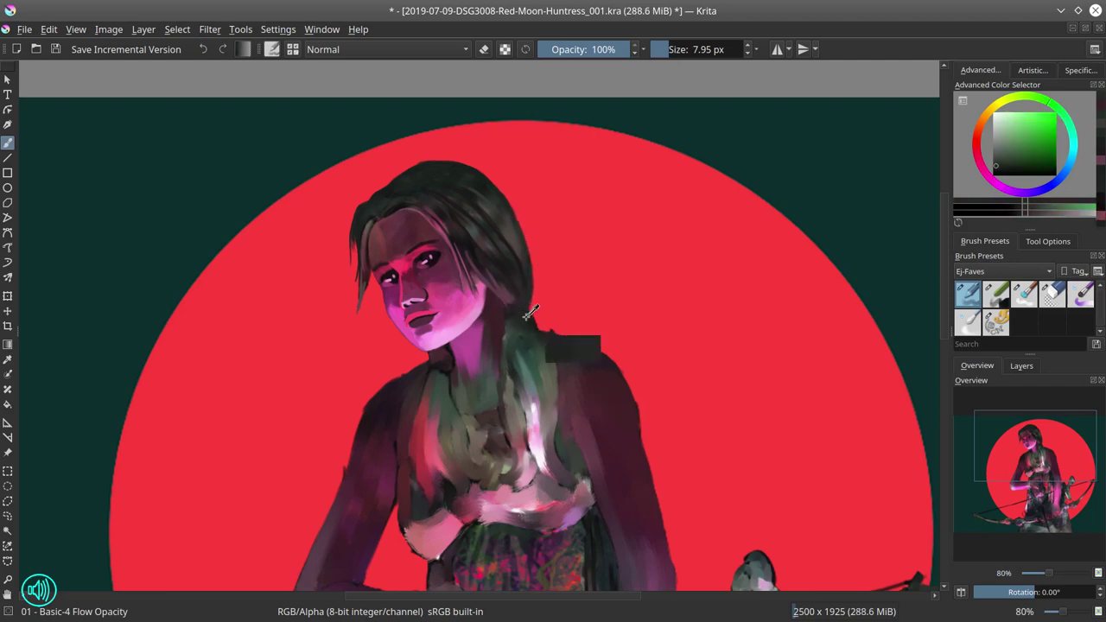
{"action": "left_click", "coordinate": [509, 332], "text": "ctrl"}
{"action": "left_click", "coordinate": [509, 330], "text": "ctrl"}
{"action": "left_click", "coordinate": [512, 367], "text": "ctrl"}
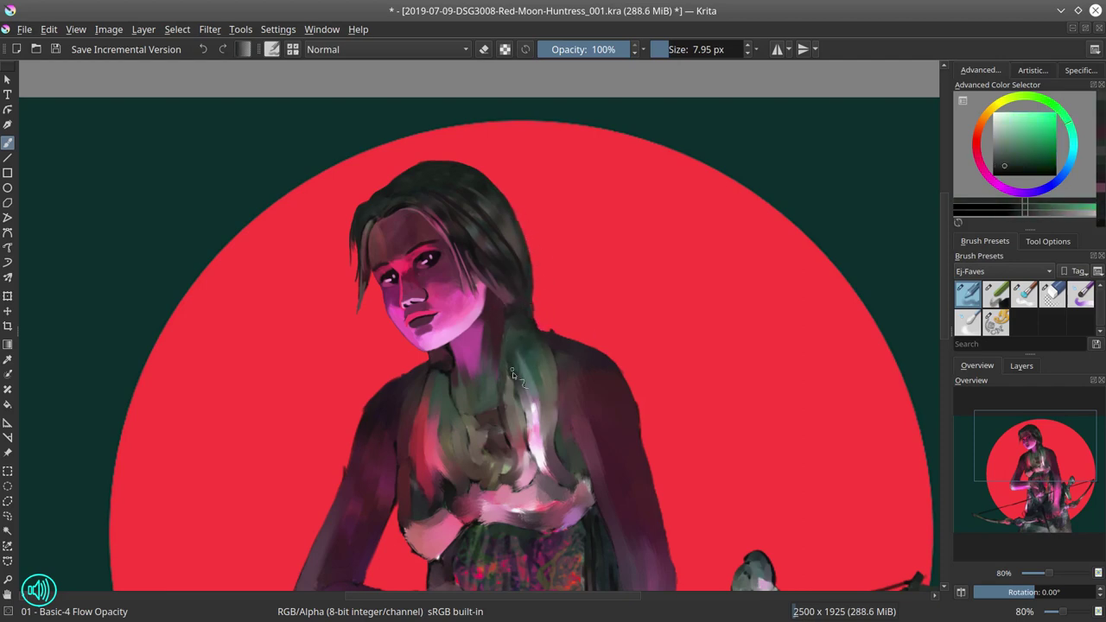
{"action": "left_click", "coordinate": [511, 370], "text": "ctrl"}
{"action": "left_click_drag", "start_coordinate": [510, 363], "coordinate": [510, 381]}
{"action": "left_click", "coordinate": [531, 325], "text": "ctrl"}
{"action": "left_click", "coordinate": [526, 307], "text": "ctrl"}
{"action": "mouse_move", "coordinate": [529, 321]}
{"action": "left_mouse_down"}
{"action": "mouse_move", "coordinate": [520, 306]}
{"action": "mouse_move", "coordinate": [530, 322]}
{"action": "left_mouse_up"}
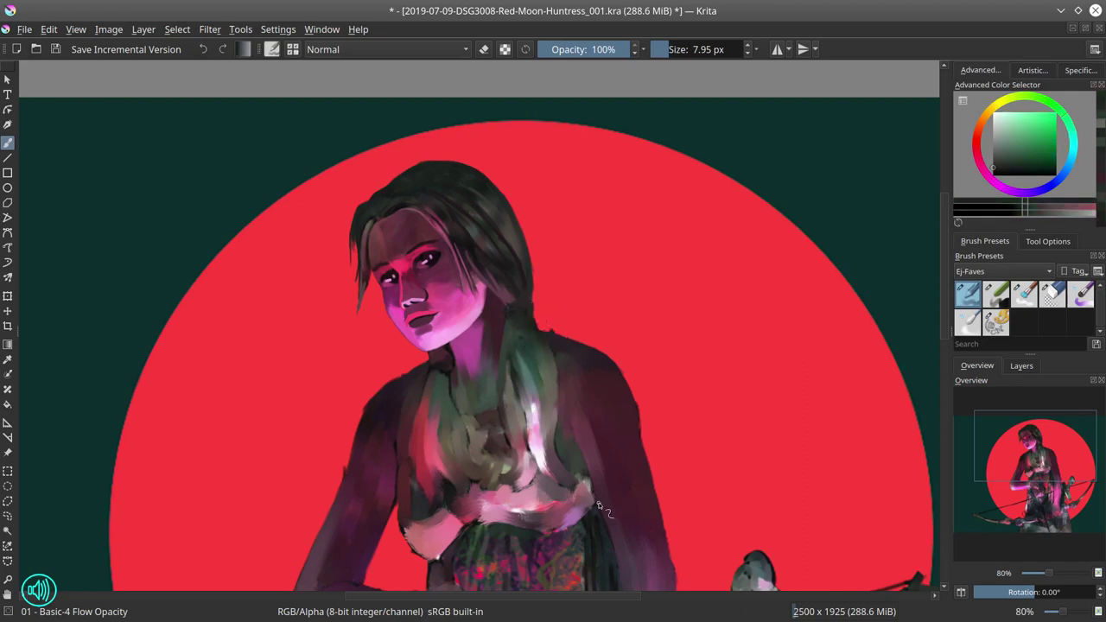
Step: Check the whole composition with the canvas mirrored horizontally and save the painting
{"action": "left_click", "coordinate": [52, 266], "text": "ctrl"}
{"action": "left_click", "coordinate": [55, 49]}
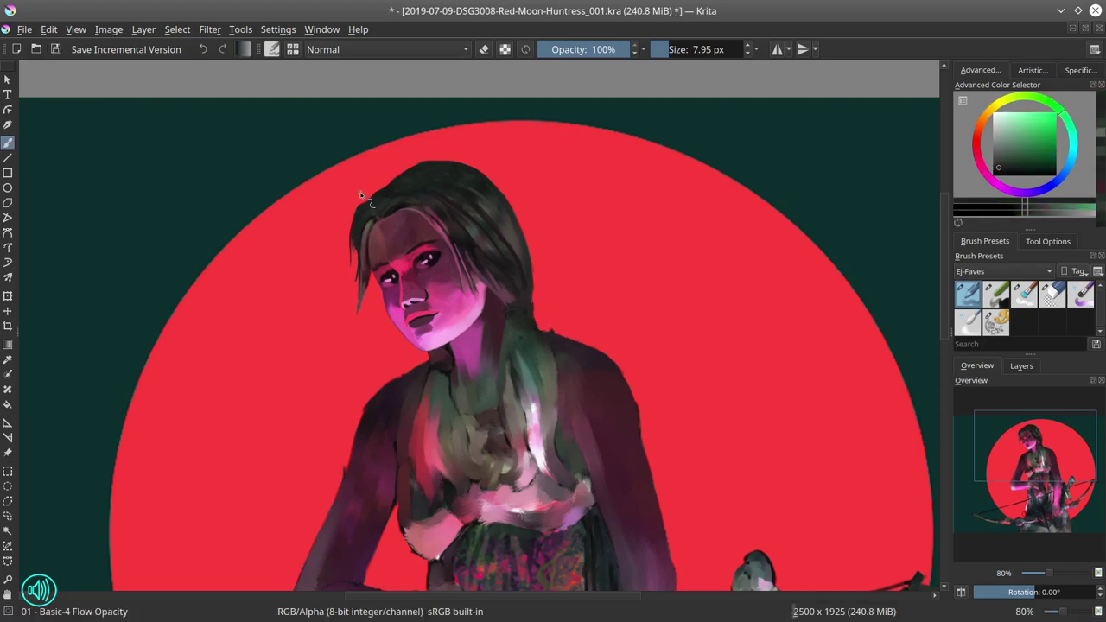
{"action": "key", "text": "minus"}
{"action": "key", "text": "minus"}
{"action": "key", "text": "minus"}
{"action": "left_click_drag", "start_coordinate": [679, 414], "coordinate": [625, 283]}
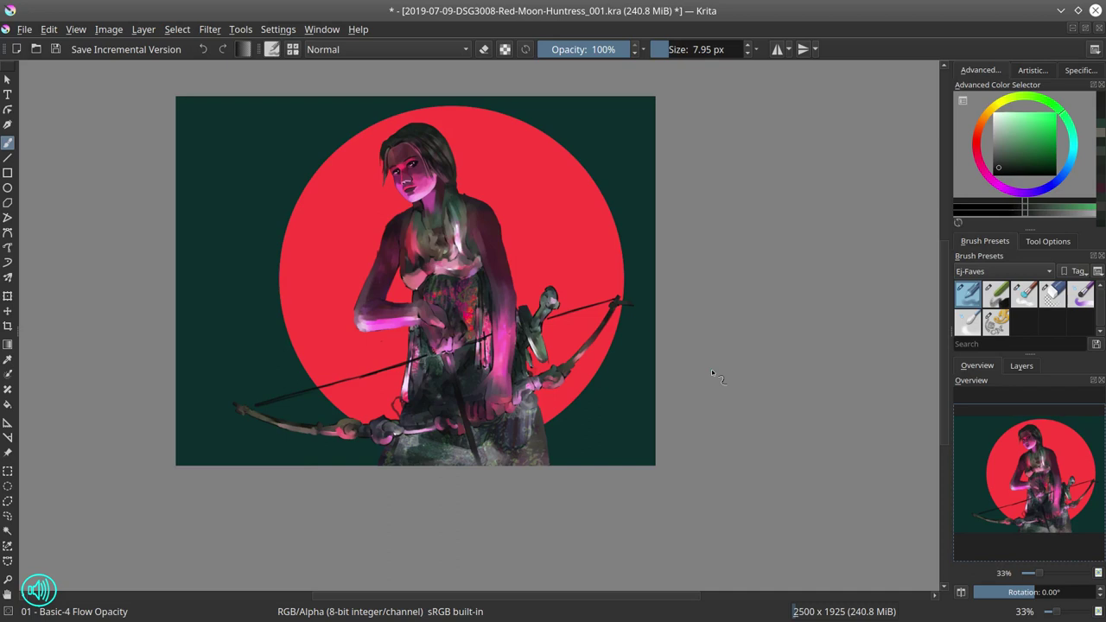
{"action": "key", "text": "m"}
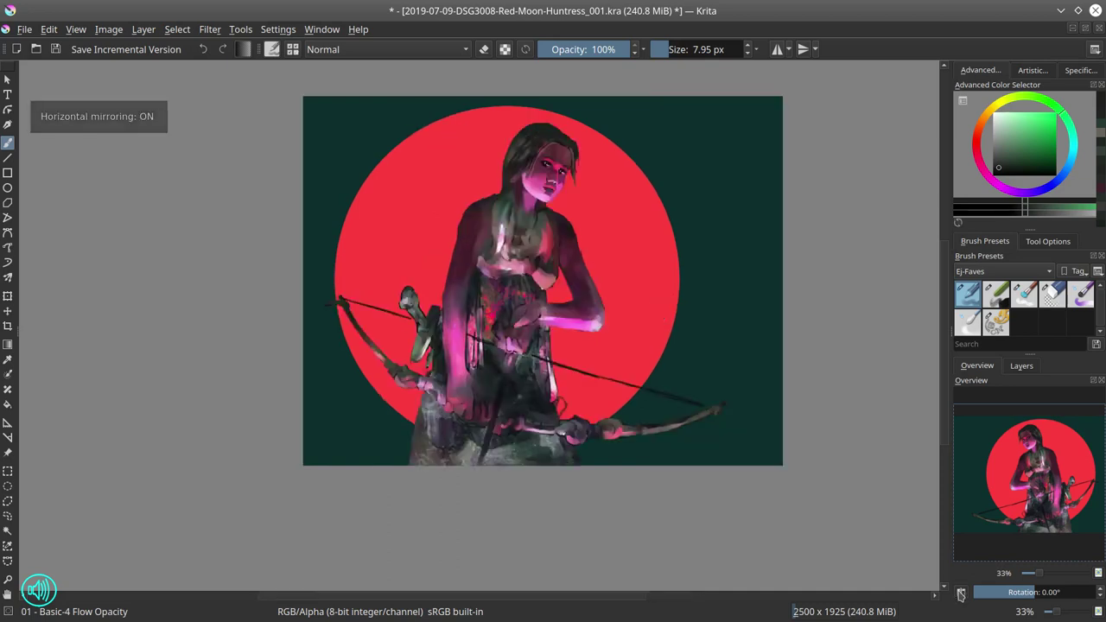
{"action": "key", "text": "ctrl+s"}
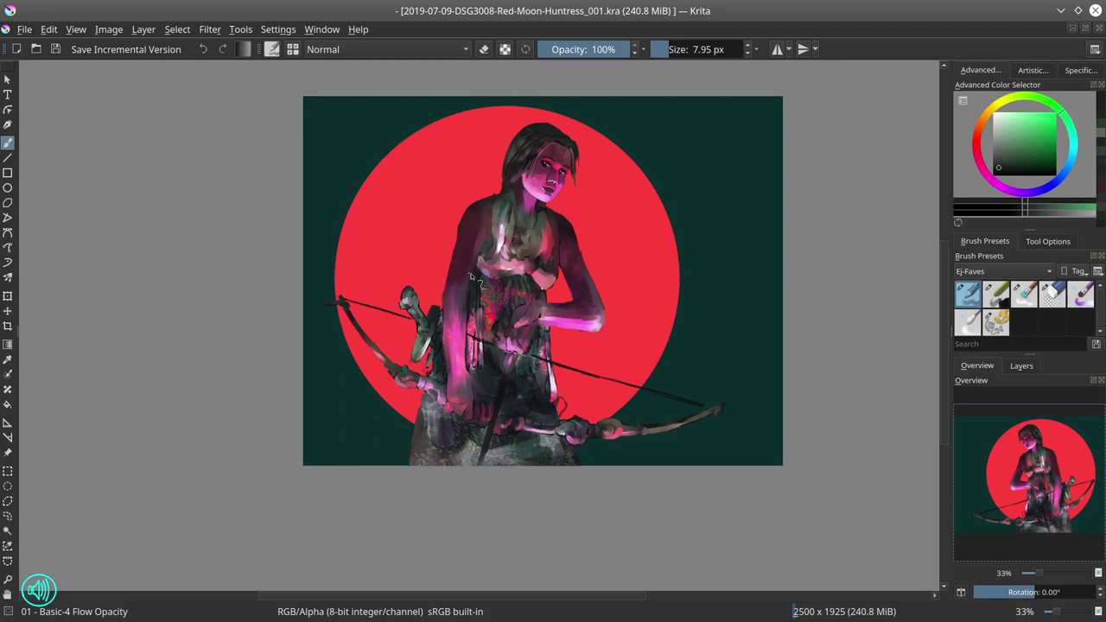
Step: Touch up the hair beside the bent arm's shoulder at about 14 px and the far cheek at about 34 px with sampled purples
{"action": "scroll", "coordinate": [469, 286], "scroll_direction": "up", "scroll_amount": 6}
{"action": "left_click", "coordinate": [536, 358], "text": "ctrl"}
{"action": "left_click_drag", "start_coordinate": [524, 349], "coordinate": [532, 356]}
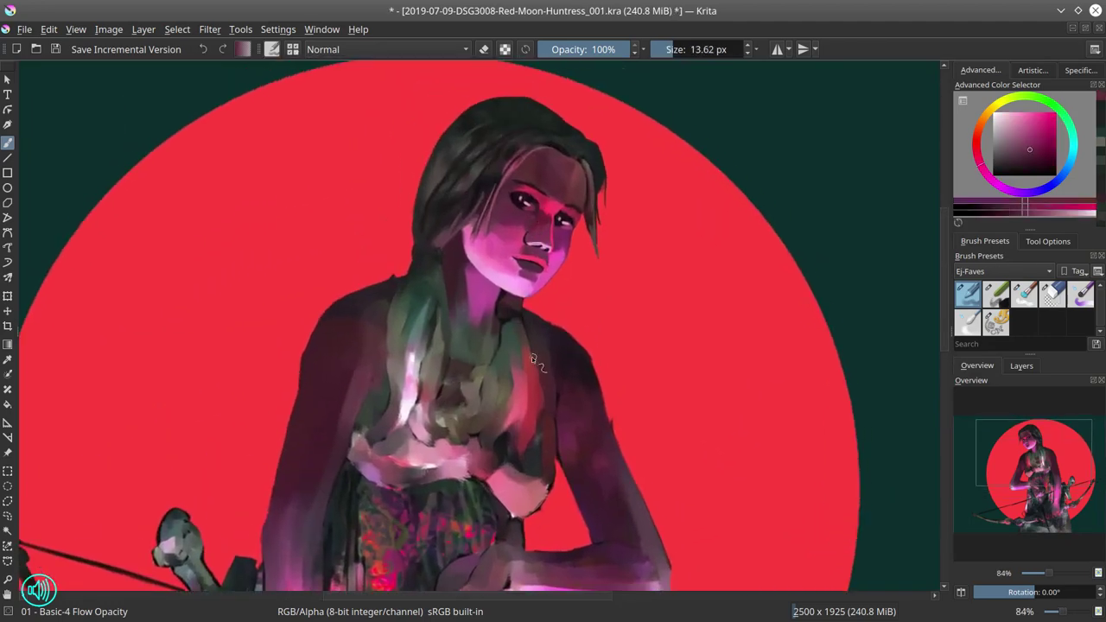
{"action": "left_click", "coordinate": [524, 226], "text": "ctrl"}
{"action": "mouse_move", "coordinate": [532, 224]}
{"action": "left_mouse_down"}
{"action": "mouse_move", "coordinate": [522, 238]}
{"action": "mouse_move", "coordinate": [562, 247]}
{"action": "left_mouse_up"}
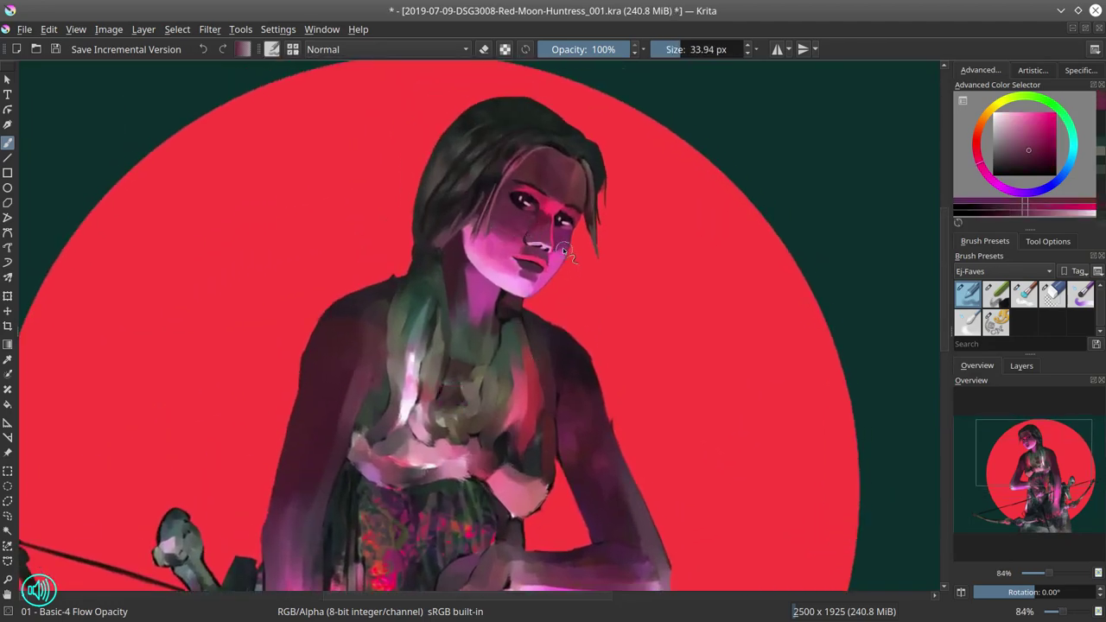
Step: Reshape the top and outer contour of the straight arm's shoulder with sampled dark purples at about 10 px
{"action": "left_click", "coordinate": [370, 323], "text": "ctrl"}
{"action": "left_click_drag", "start_coordinate": [386, 289], "coordinate": [368, 290]}
{"action": "left_click_drag", "start_coordinate": [347, 298], "coordinate": [380, 286]}
{"action": "left_click", "coordinate": [368, 296], "text": "ctrl"}
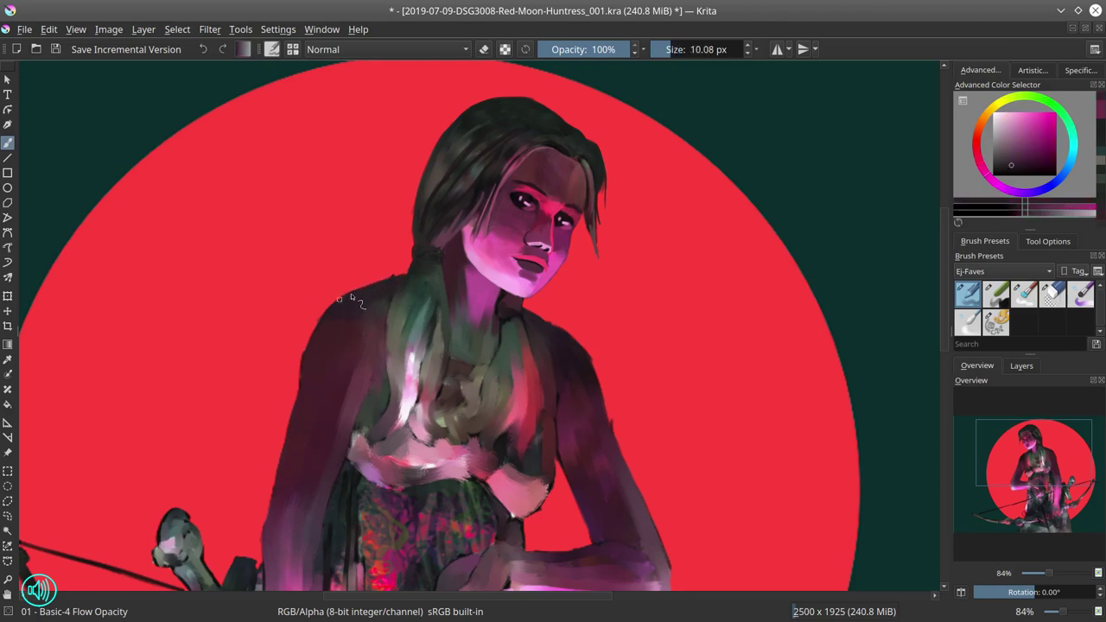
{"action": "left_click", "coordinate": [316, 353], "text": "ctrl"}
{"action": "left_click_drag", "start_coordinate": [306, 359], "coordinate": [297, 403]}
{"action": "mouse_move", "coordinate": [311, 334]}
{"action": "left_mouse_down"}
{"action": "mouse_move", "coordinate": [302, 357]}
{"action": "mouse_move", "coordinate": [295, 348]}
{"action": "left_mouse_up"}
Step: Clean the straight arm's shoulder edge with the Eraser Circle at about 21 px and repaint its contour at about 11 px
{"action": "left_click", "coordinate": [1053, 295]}
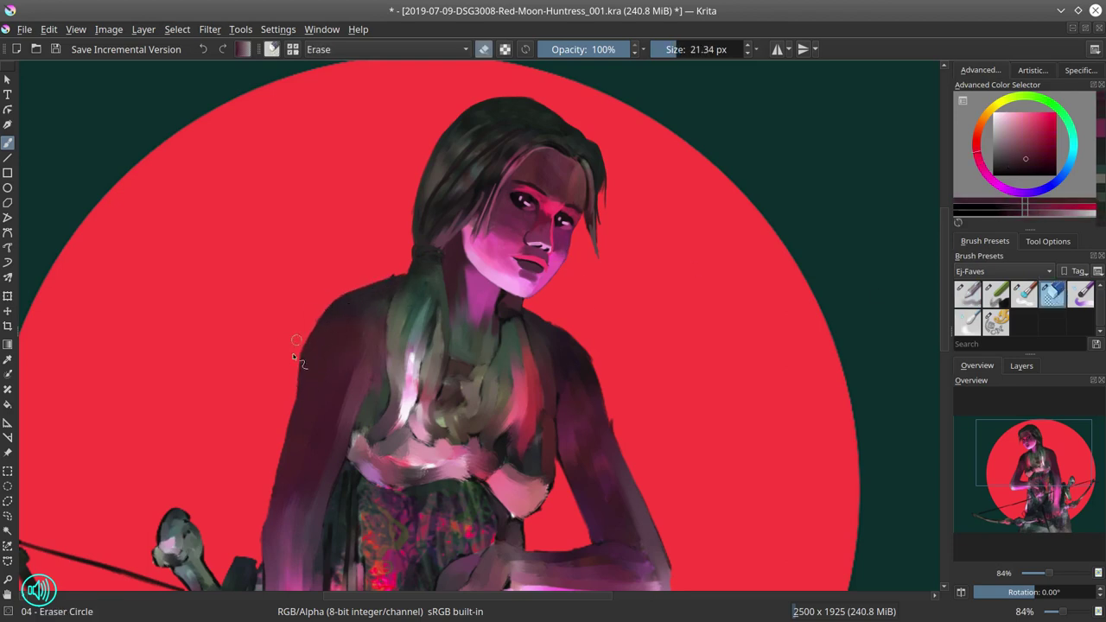
{"action": "key", "text": "slash"}
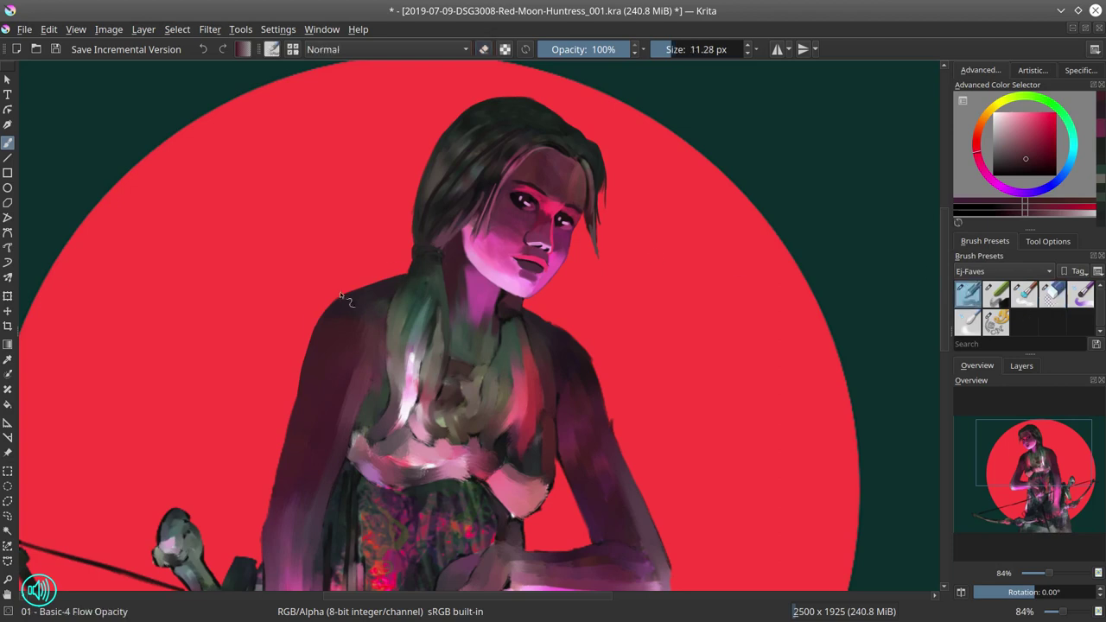
{"action": "left_click", "coordinate": [402, 276], "text": "ctrl"}
{"action": "mouse_move", "coordinate": [346, 301]}
{"action": "left_mouse_down"}
{"action": "mouse_move", "coordinate": [322, 313]}
{"action": "mouse_move", "coordinate": [313, 335]}
{"action": "left_mouse_up"}
{"action": "left_click", "coordinate": [312, 353], "text": "ctrl"}
{"action": "left_click_drag", "start_coordinate": [302, 412], "coordinate": [293, 428]}
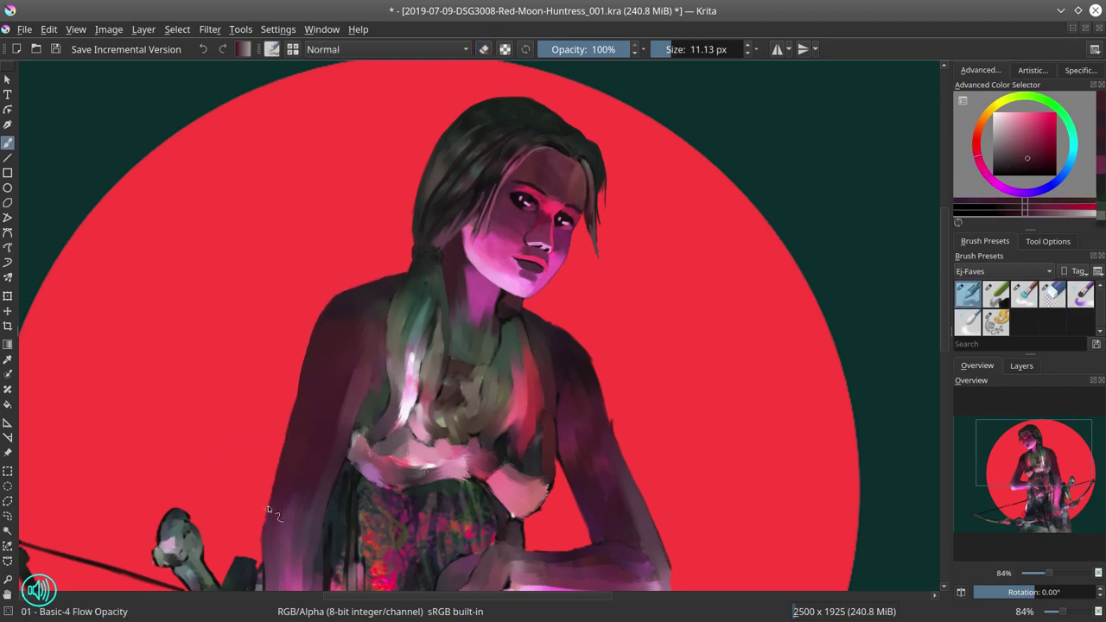
Step: Show the line-art layer and shade beside both arms and the neck in muted blue with Chalk Details set to Multiply
{"action": "left_click", "coordinate": [1021, 365]}
{"action": "left_click", "coordinate": [959, 458]}
{"action": "left_click", "coordinate": [996, 294]}
{"action": "left_click", "coordinate": [459, 50]}
{"action": "left_click", "coordinate": [449, 154]}
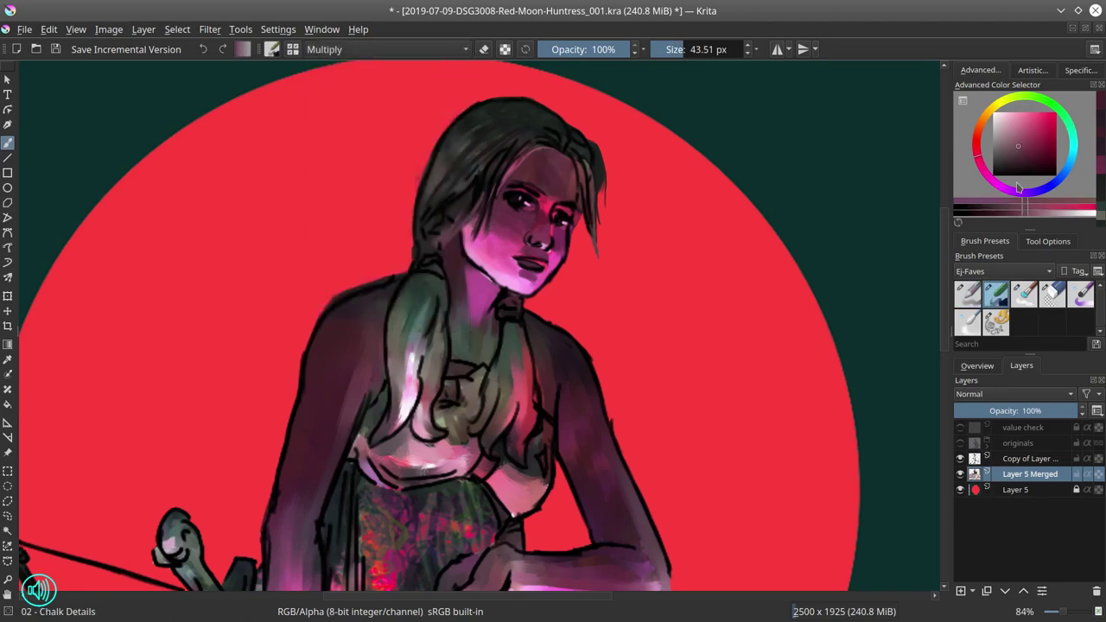
{"action": "left_click", "coordinate": [1047, 187]}
{"action": "left_click_drag", "start_coordinate": [372, 371], "coordinate": [353, 453]}
{"action": "left_click_drag", "start_coordinate": [453, 318], "coordinate": [467, 358]}
{"action": "left_click_drag", "start_coordinate": [536, 333], "coordinate": [567, 437]}
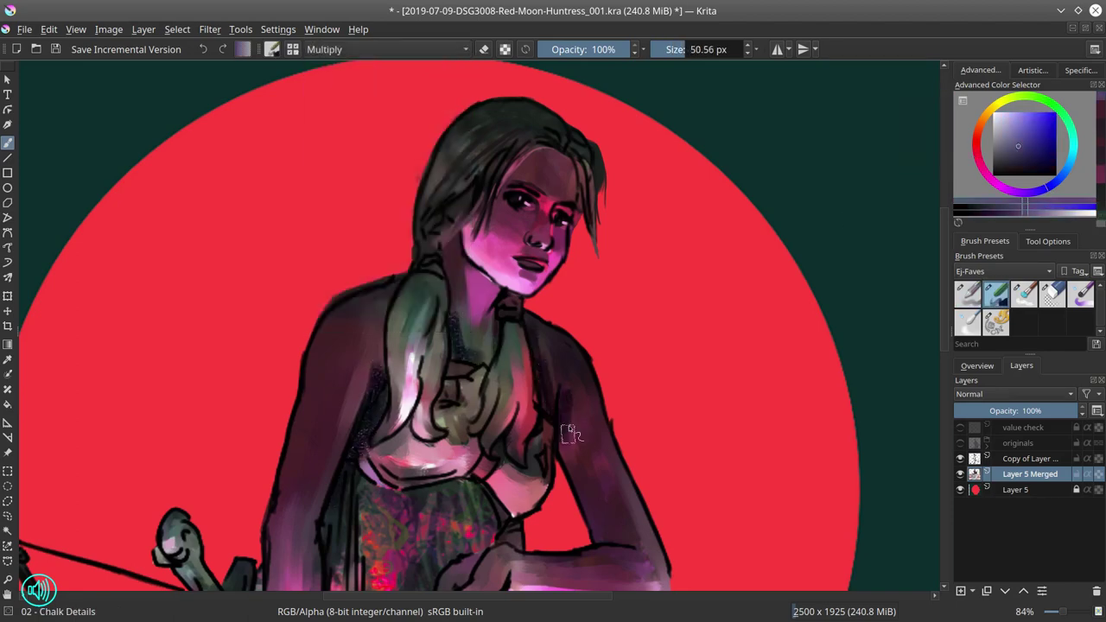
Step: Add blue Multiply shading along the dress side, hair locks and upper chest at about 47 px, and hide the line-art layer
{"action": "left_click_drag", "start_coordinate": [365, 465], "coordinate": [370, 554]}
{"action": "left_click_drag", "start_coordinate": [372, 553], "coordinate": [369, 408]}
{"action": "left_click_drag", "start_coordinate": [370, 349], "coordinate": [378, 348]}
{"action": "left_click_drag", "start_coordinate": [372, 349], "coordinate": [364, 452]}
{"action": "left_click_drag", "start_coordinate": [439, 346], "coordinate": [429, 346]}
{"action": "mouse_move", "coordinate": [438, 343]}
{"action": "left_mouse_down"}
{"action": "mouse_move", "coordinate": [437, 425]}
{"action": "mouse_move", "coordinate": [420, 376]}
{"action": "left_mouse_up"}
{"action": "left_click_drag", "start_coordinate": [463, 337], "coordinate": [465, 367]}
{"action": "left_click_drag", "start_coordinate": [481, 354], "coordinate": [503, 382]}
{"action": "left_click", "coordinate": [960, 459]}
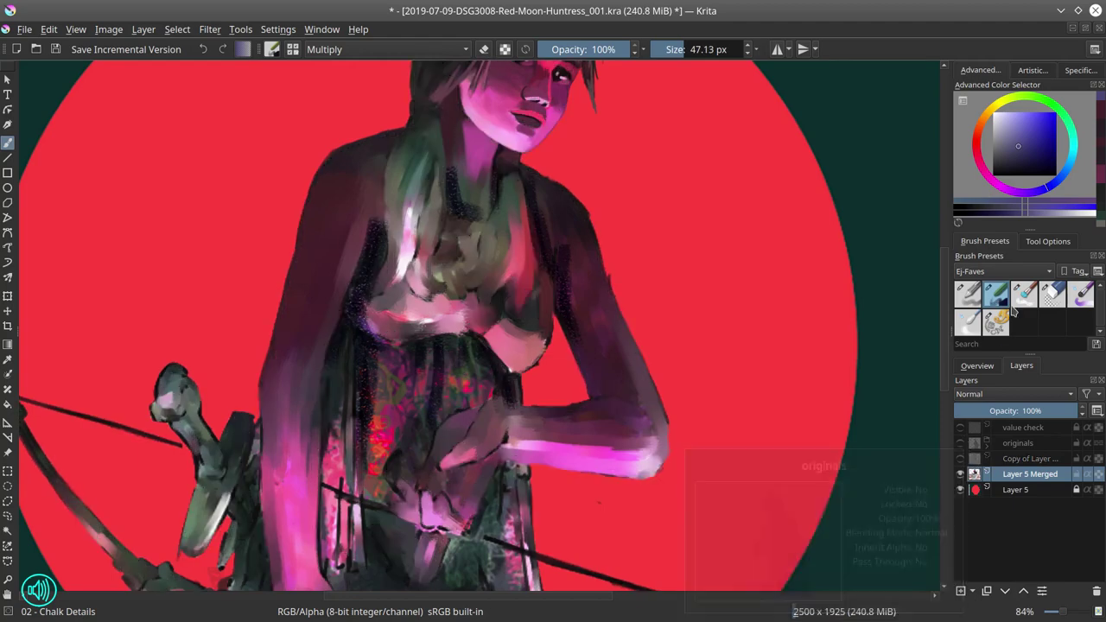
Step: Paint the bent arm's upper section and outer elbow with sampled purples using Basic-4 Flow Opacity at about 12 px
{"action": "left_click", "coordinate": [968, 295]}
{"action": "left_click_drag", "start_coordinate": [538, 184], "coordinate": [513, 294]}
{"action": "left_click", "coordinate": [512, 296], "text": "ctrl"}
{"action": "left_click_drag", "start_coordinate": [503, 271], "coordinate": [567, 348]}
{"action": "left_click", "coordinate": [564, 346], "text": "ctrl"}
{"action": "mouse_move", "coordinate": [585, 414]}
{"action": "left_mouse_down"}
{"action": "mouse_move", "coordinate": [551, 361]}
{"action": "mouse_move", "coordinate": [597, 461]}
{"action": "left_mouse_up"}
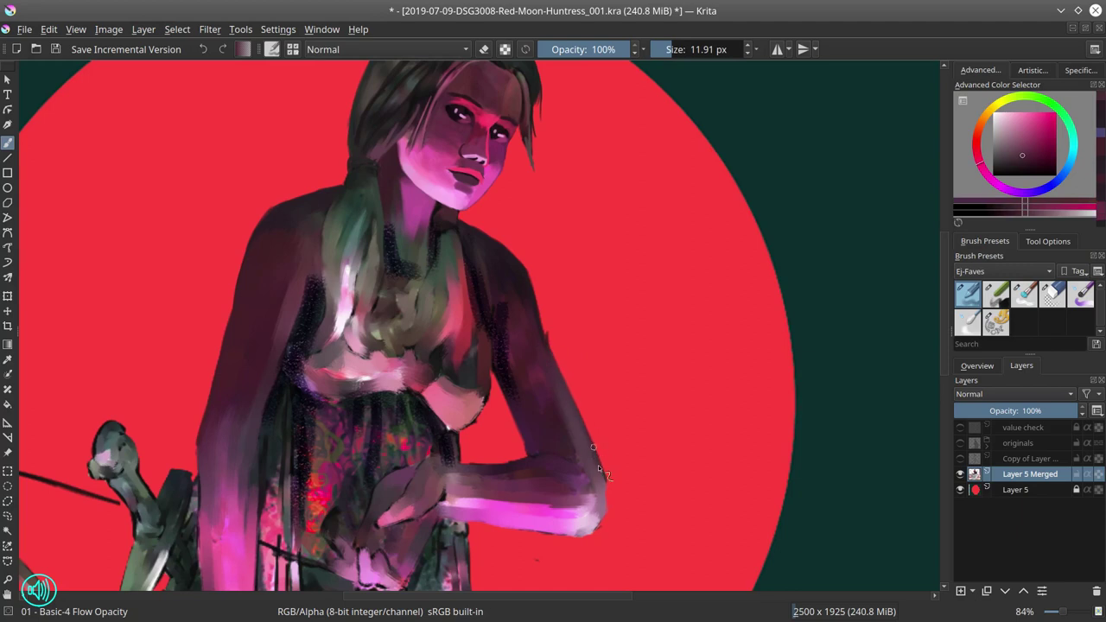
Step: Repaint the elbow's lower edge with a sampled pink and trim its contour with the Eraser Circle at about 30 px
{"action": "left_click", "coordinate": [541, 478], "text": "ctrl"}
{"action": "left_click", "coordinate": [571, 524], "text": "ctrl"}
{"action": "left_click_drag", "start_coordinate": [581, 533], "coordinate": [594, 528]}
{"action": "left_click", "coordinate": [1062, 299]}
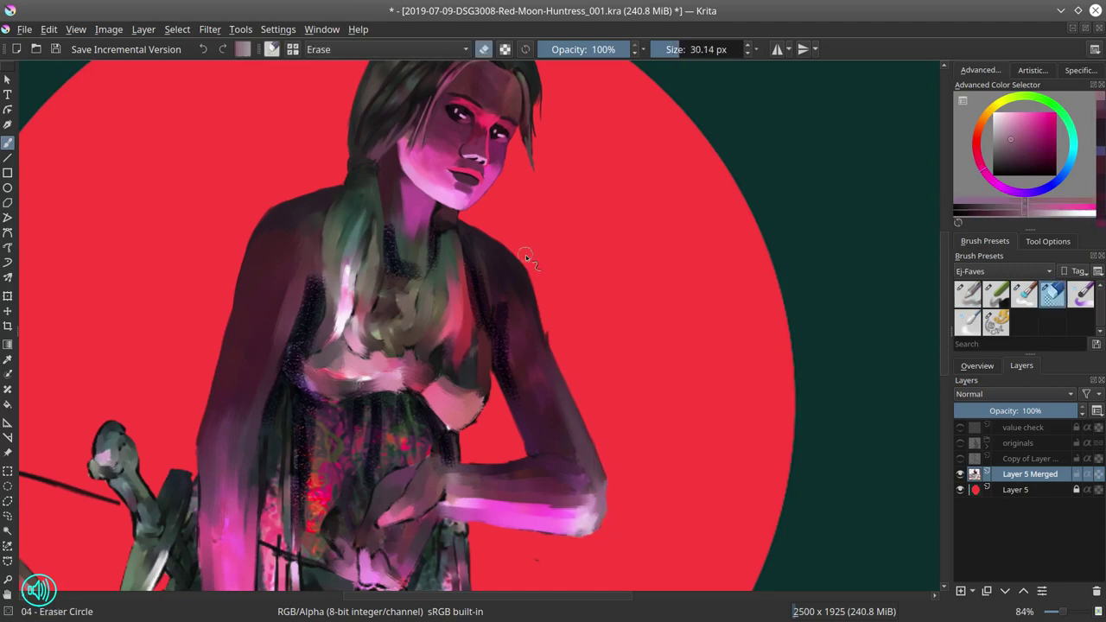
{"action": "left_click_drag", "start_coordinate": [605, 532], "coordinate": [593, 540]}
Step: Shade the inner edge of the bent upper arm with Basic-4 Flow Opacity at about 10 px and rotate the canvas
{"action": "left_click", "coordinate": [968, 295]}
{"action": "left_click", "coordinate": [520, 399], "text": "ctrl"}
{"action": "left_click_drag", "start_coordinate": [501, 386], "coordinate": [530, 444]}
{"action": "key", "text": "4"}
{"action": "key", "text": "4"}
{"action": "left_click", "coordinate": [442, 396], "text": "ctrl"}
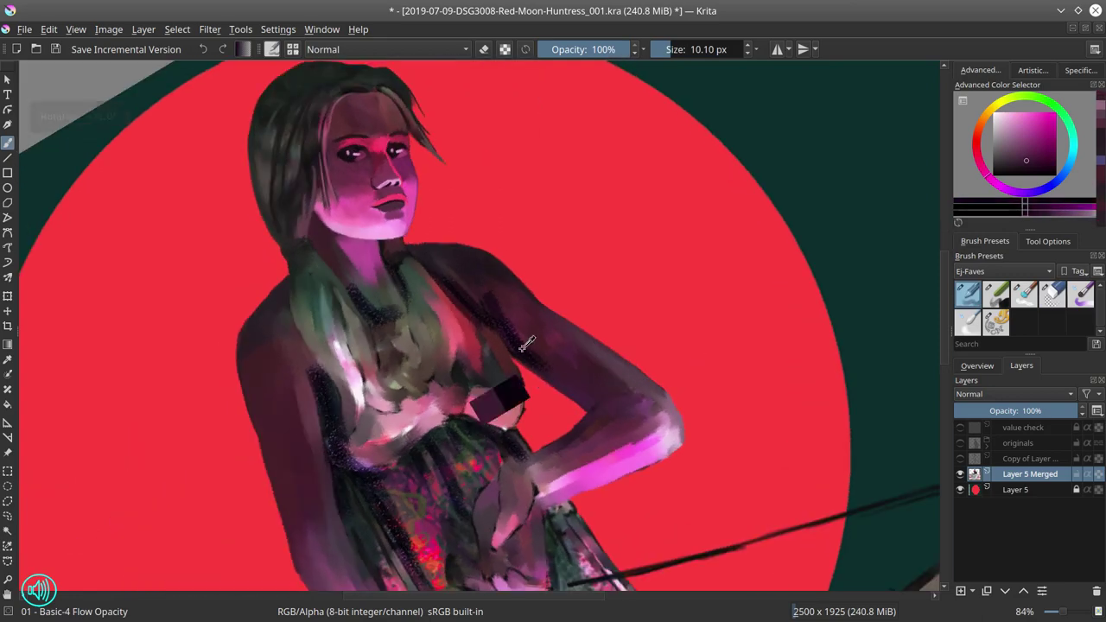
Step: Paint the raised hand's wrist and add a purple contour along its top with sampled colours at about 10 px, adjusting the canvas rotation
{"action": "left_click", "coordinate": [529, 449], "text": "ctrl"}
{"action": "left_click", "coordinate": [521, 459], "text": "ctrl"}
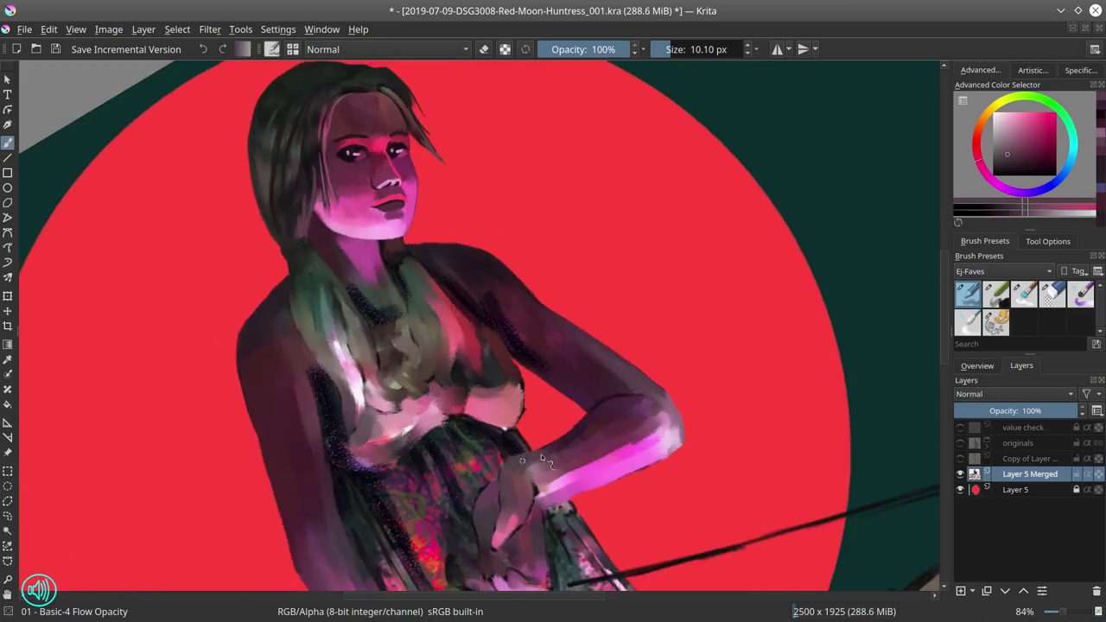
{"action": "mouse_move", "coordinate": [522, 460]}
{"action": "left_mouse_down"}
{"action": "mouse_move", "coordinate": [474, 518]}
{"action": "mouse_move", "coordinate": [508, 463]}
{"action": "mouse_move", "coordinate": [530, 452]}
{"action": "left_mouse_up"}
{"action": "left_click", "coordinate": [502, 506], "text": "ctrl"}
{"action": "left_click", "coordinate": [597, 463], "text": "ctrl"}
{"action": "key", "text": "6"}
{"action": "key", "text": "6"}
{"action": "key", "text": "4"}
{"action": "left_click", "coordinate": [513, 531], "text": "ctrl"}
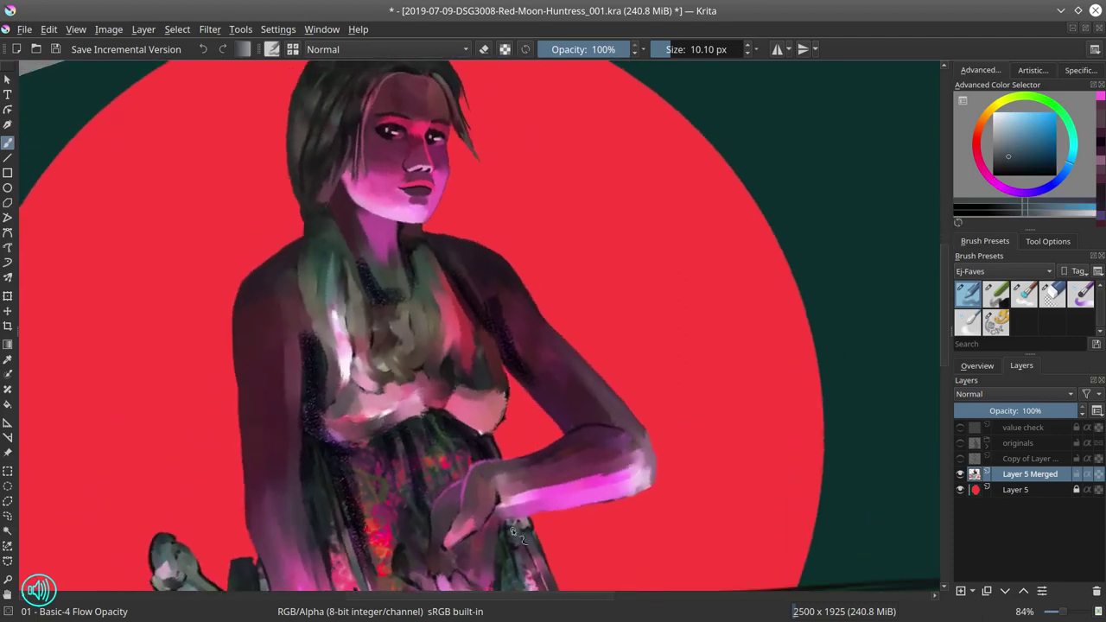
Step: Smooth the bent forearm's lower edge with sampled pinks at about 13 px and touch up its upper edge with dark purple at about 9 px
{"action": "left_click_drag", "start_coordinate": [514, 531], "coordinate": [638, 486]}
{"action": "left_click", "coordinate": [1046, 296]}
{"action": "left_click", "coordinate": [978, 304]}
{"action": "left_click", "coordinate": [500, 505], "text": "ctrl"}
{"action": "left_click", "coordinate": [498, 505], "text": "ctrl"}
{"action": "left_click", "coordinate": [638, 486], "text": "ctrl"}
{"action": "left_click_drag", "start_coordinate": [637, 490], "coordinate": [648, 479]}
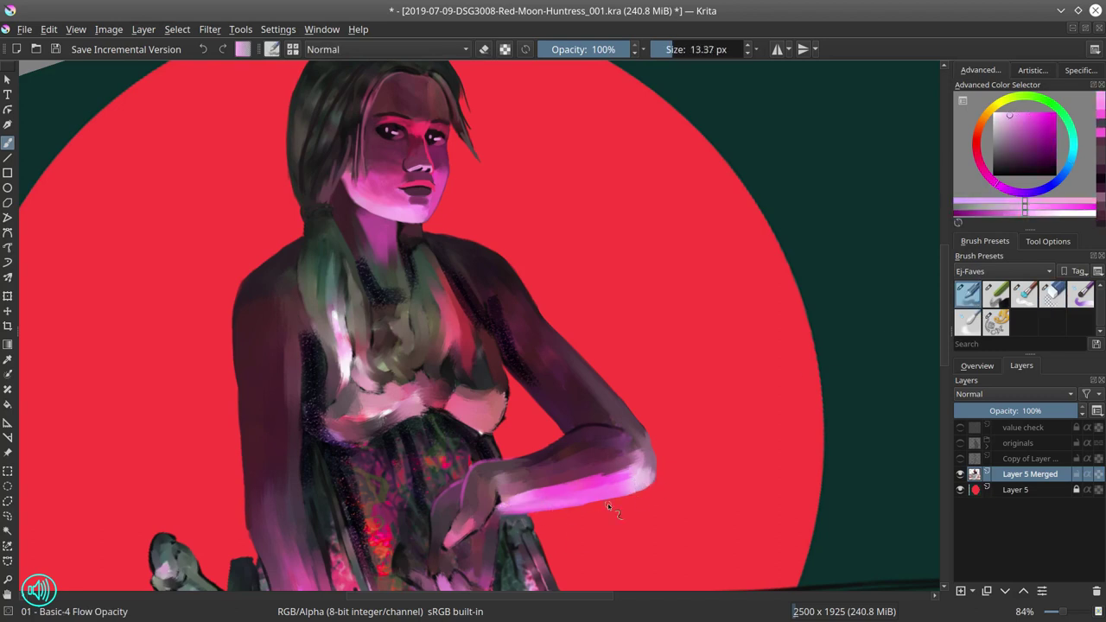
{"action": "left_click", "coordinate": [496, 464], "text": "ctrl"}
{"action": "left_click_drag", "start_coordinate": [574, 435], "coordinate": [568, 434]}
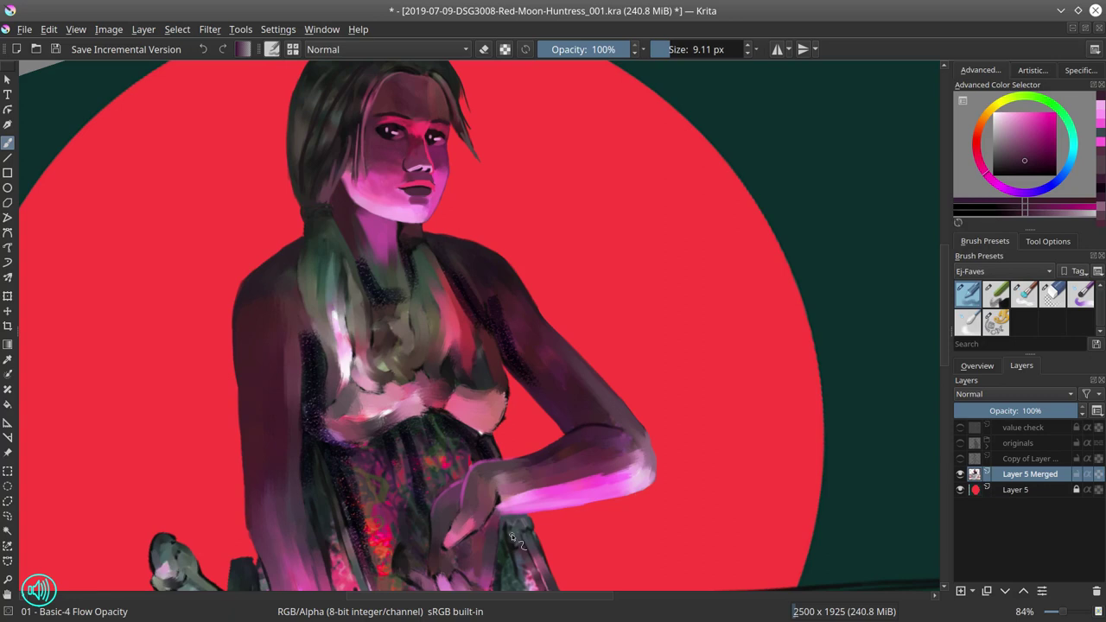
Step: Reset the canvas rotation and retouch the chest and bodice edges with sampled tones using Basic-4 Flow Opacity
{"action": "scroll", "coordinate": [441, 216], "scroll_direction": "up", "scroll_amount": 4}
{"action": "key", "text": "5"}
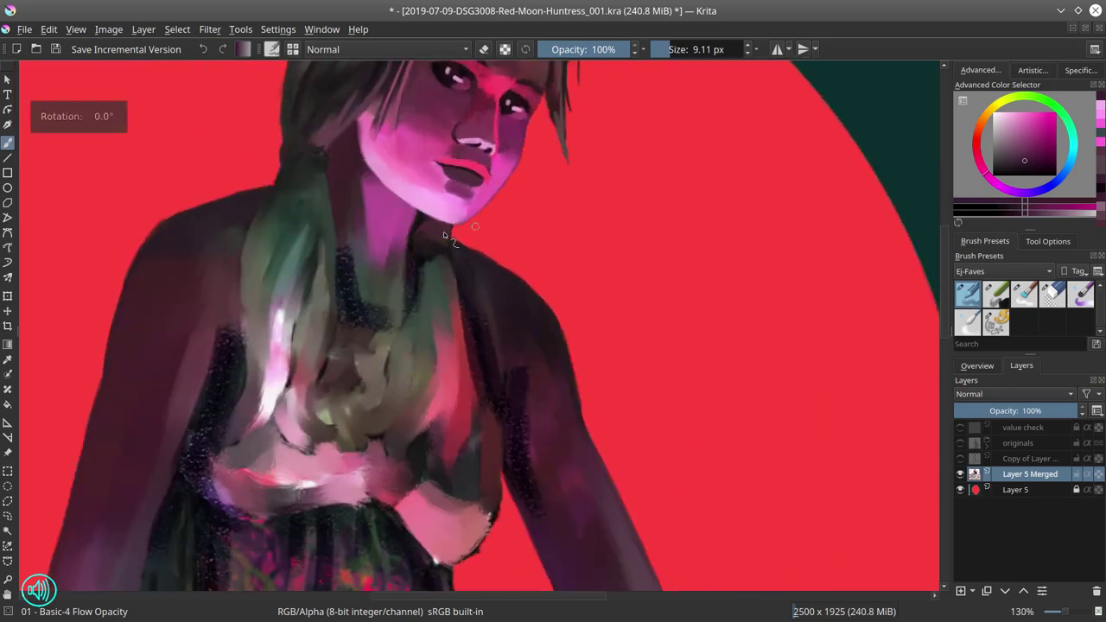
{"action": "scroll", "coordinate": [441, 216], "scroll_direction": "down", "scroll_amount": 1}
{"action": "mouse_move", "coordinate": [439, 149]}
{"action": "left_mouse_down"}
{"action": "mouse_move", "coordinate": [418, 326]}
{"action": "mouse_move", "coordinate": [448, 313]}
{"action": "left_mouse_up"}
{"action": "scroll", "coordinate": [418, 328], "scroll_direction": "up", "scroll_amount": 2}
{"action": "left_click", "coordinate": [454, 313], "text": "ctrl"}
{"action": "left_click", "coordinate": [451, 305], "text": "ctrl"}
{"action": "mouse_move", "coordinate": [455, 309]}
{"action": "left_mouse_down"}
{"action": "mouse_move", "coordinate": [461, 320]}
{"action": "mouse_move", "coordinate": [405, 334]}
{"action": "left_mouse_up"}
{"action": "left_click", "coordinate": [465, 315], "text": "ctrl"}
{"action": "left_click", "coordinate": [468, 309], "text": "ctrl"}
{"action": "left_click", "coordinate": [412, 338], "text": "ctrl"}
{"action": "left_click", "coordinate": [399, 327], "text": "ctrl"}
{"action": "left_click", "coordinate": [396, 341], "text": "ctrl"}
{"action": "left_click_drag", "start_coordinate": [398, 337], "coordinate": [443, 413]}
Step: Clean the hanging arm's outer contour with sampled dark tones at about 9 px
{"action": "mouse_move", "coordinate": [372, 458]}
{"action": "left_mouse_down"}
{"action": "mouse_move", "coordinate": [327, 417]}
{"action": "mouse_move", "coordinate": [356, 373]}
{"action": "mouse_move", "coordinate": [302, 425]}
{"action": "left_mouse_up"}
{"action": "left_click", "coordinate": [346, 309], "text": "ctrl"}
{"action": "left_click", "coordinate": [254, 374], "text": "ctrl"}
{"action": "left_click_drag", "start_coordinate": [275, 256], "coordinate": [262, 302]}
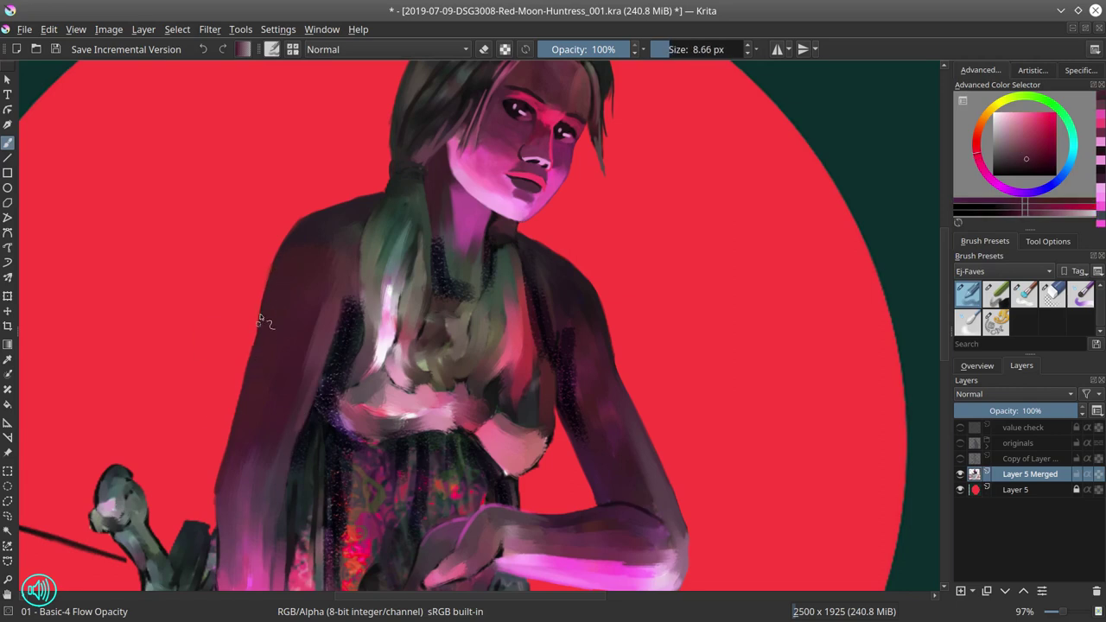
{"action": "left_click", "coordinate": [254, 368], "text": "ctrl"}
{"action": "mouse_move", "coordinate": [253, 370]}
{"action": "left_mouse_down"}
{"action": "mouse_move", "coordinate": [219, 482]}
{"action": "mouse_move", "coordinate": [220, 384]}
{"action": "left_mouse_up"}
Step: Define the bodice's lower edge with a sampled dark purple line at about 9 px
{"action": "left_click", "coordinate": [308, 333], "text": "ctrl"}
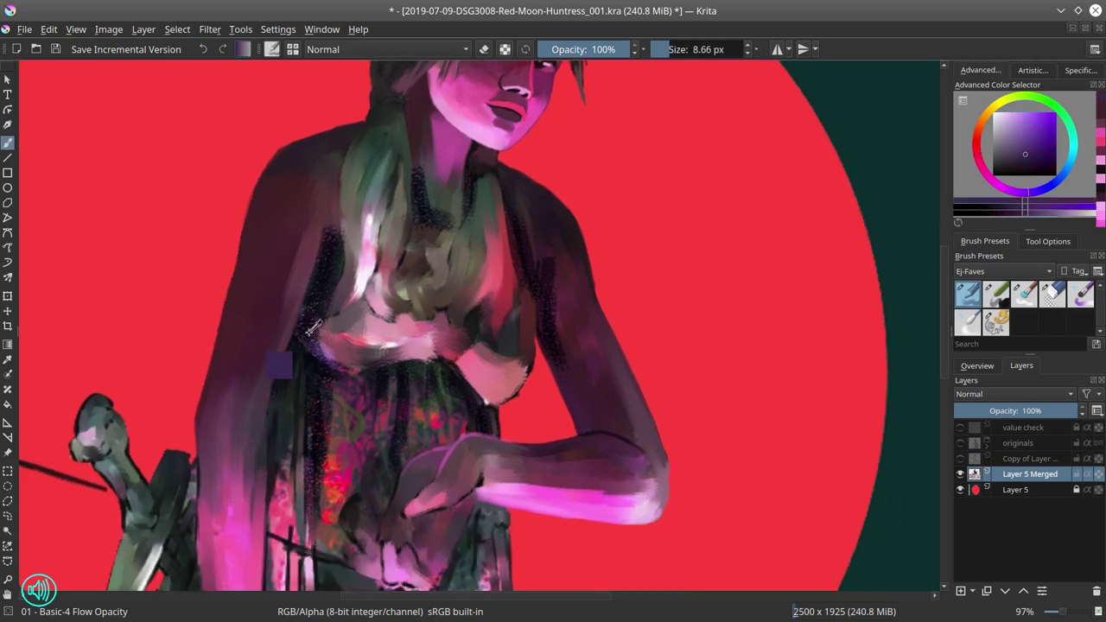
{"action": "left_click", "coordinate": [307, 335], "text": "ctrl"}
{"action": "mouse_move", "coordinate": [306, 341]}
{"action": "left_mouse_down"}
{"action": "mouse_move", "coordinate": [344, 373]}
{"action": "mouse_move", "coordinate": [386, 369]}
{"action": "mouse_move", "coordinate": [382, 430]}
{"action": "left_mouse_up"}
{"action": "left_click_drag", "start_coordinate": [428, 387], "coordinate": [439, 425]}
{"action": "mouse_move", "coordinate": [421, 360]}
{"action": "left_mouse_down"}
{"action": "mouse_move", "coordinate": [512, 398]}
{"action": "mouse_move", "coordinate": [532, 367]}
{"action": "mouse_move", "coordinate": [556, 385]}
{"action": "left_mouse_up"}
Step: Correct the dress edge between bust and forearm with the previous brush preset, and sample tones around the wrist for retouching
{"action": "left_click", "coordinate": [498, 386], "text": "ctrl"}
{"action": "key", "text": "slash"}
{"action": "mouse_move", "coordinate": [527, 391]}
{"action": "left_mouse_down"}
{"action": "mouse_move", "coordinate": [493, 415]}
{"action": "mouse_move", "coordinate": [499, 442]}
{"action": "mouse_move", "coordinate": [529, 448]}
{"action": "left_mouse_up"}
{"action": "key", "text": "slash"}
{"action": "left_click", "coordinate": [491, 415], "text": "ctrl"}
{"action": "left_click", "coordinate": [495, 444], "text": "ctrl"}
{"action": "left_click", "coordinate": [489, 443], "text": "ctrl"}
{"action": "left_click", "coordinate": [469, 437], "text": "ctrl"}
Step: Paint pale pink vertical highlights on the dress's hanging strips with sampled colours at about 7 px
{"action": "left_click", "coordinate": [309, 534], "text": "ctrl"}
{"action": "left_click_drag", "start_coordinate": [309, 544], "coordinate": [319, 472]}
{"action": "left_click_drag", "start_coordinate": [319, 472], "coordinate": [324, 473]}
{"action": "left_click_drag", "start_coordinate": [318, 437], "coordinate": [320, 476]}
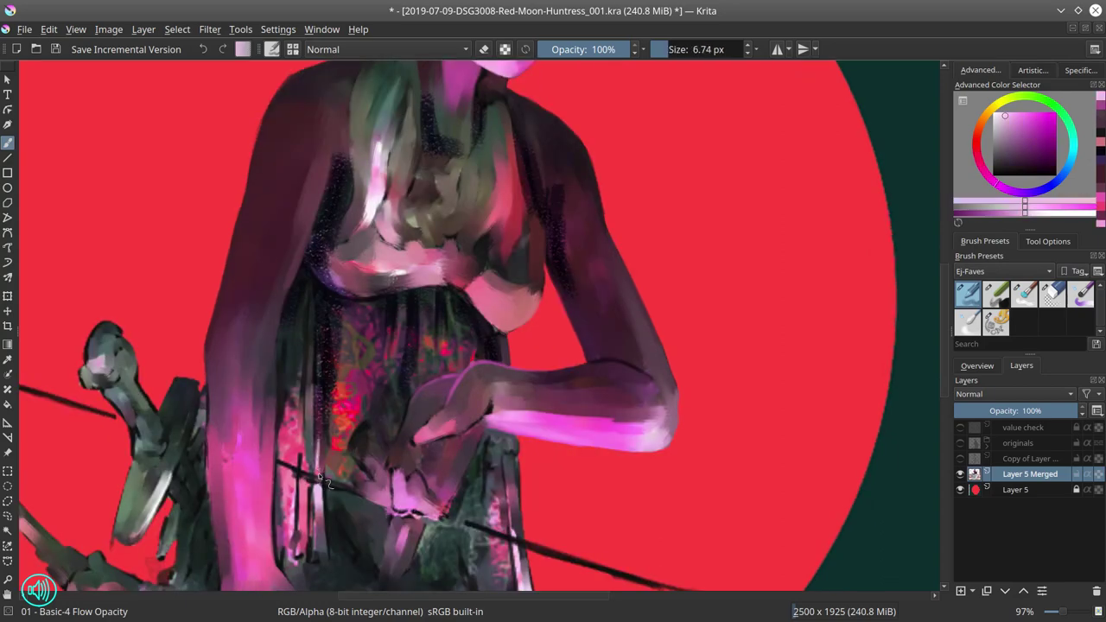
{"action": "left_click", "coordinate": [322, 506], "text": "ctrl"}
{"action": "left_click", "coordinate": [304, 554], "text": "ctrl"}
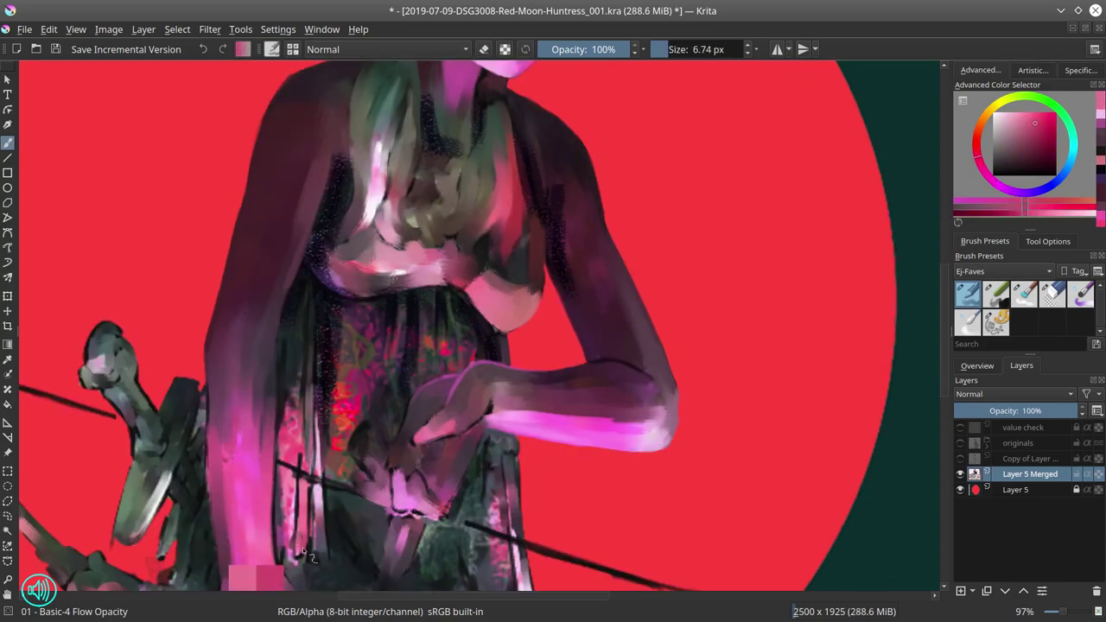
{"action": "left_click_drag", "start_coordinate": [304, 550], "coordinate": [308, 515]}
Step: Separate the dress's hanging strips and folds with short strokes of sampled dark and pink tones
{"action": "left_click", "coordinate": [330, 380], "text": "ctrl"}
{"action": "mouse_move", "coordinate": [311, 398]}
{"action": "left_mouse_down"}
{"action": "mouse_move", "coordinate": [304, 443]}
{"action": "mouse_move", "coordinate": [306, 423]}
{"action": "mouse_move", "coordinate": [325, 441]}
{"action": "left_mouse_up"}
{"action": "left_click", "coordinate": [327, 409], "text": "ctrl"}
{"action": "left_click", "coordinate": [329, 424], "text": "ctrl"}
{"action": "left_click_drag", "start_coordinate": [318, 436], "coordinate": [319, 459]}
{"action": "left_click", "coordinate": [312, 434], "text": "ctrl"}
{"action": "left_click", "coordinate": [321, 454], "text": "ctrl"}
{"action": "left_click", "coordinate": [325, 459], "text": "ctrl"}
{"action": "left_click", "coordinate": [317, 442], "text": "ctrl"}
{"action": "left_click", "coordinate": [302, 415], "text": "ctrl"}
Step: Repaint the hanging forearm's inner edge against the dress with sampled purples at about 9 to 11 px
{"action": "left_click", "coordinate": [286, 363], "text": "ctrl"}
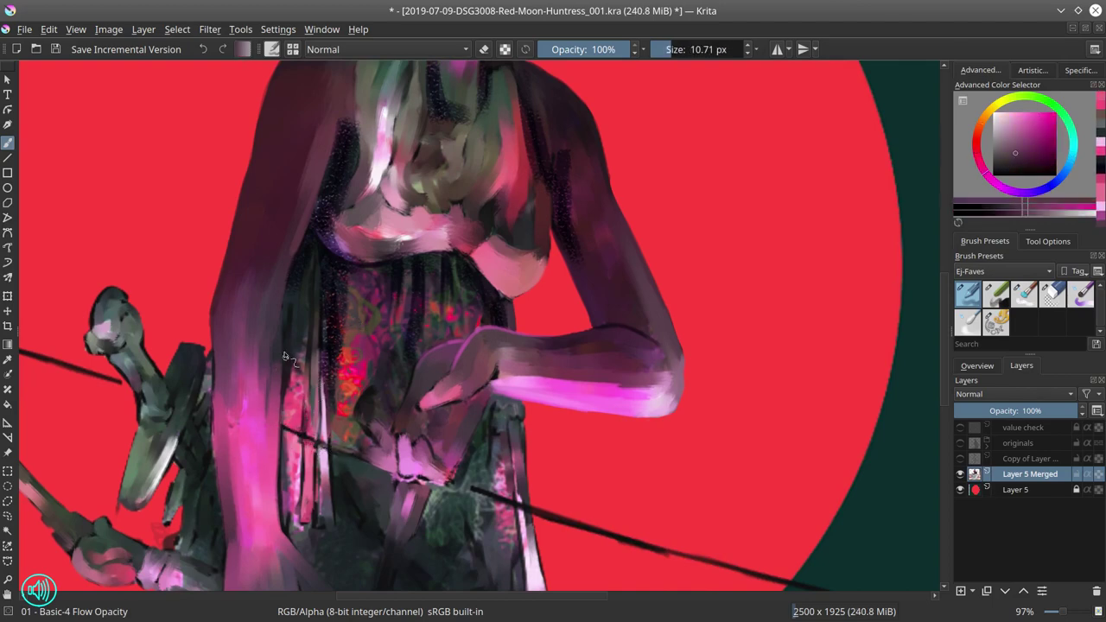
{"action": "left_click_drag", "start_coordinate": [284, 356], "coordinate": [281, 393]}
{"action": "left_click", "coordinate": [277, 405], "text": "ctrl"}
{"action": "left_click_drag", "start_coordinate": [277, 432], "coordinate": [274, 519]}
{"action": "left_click", "coordinate": [281, 449], "text": "ctrl"}
{"action": "left_click_drag", "start_coordinate": [281, 449], "coordinate": [281, 432]}
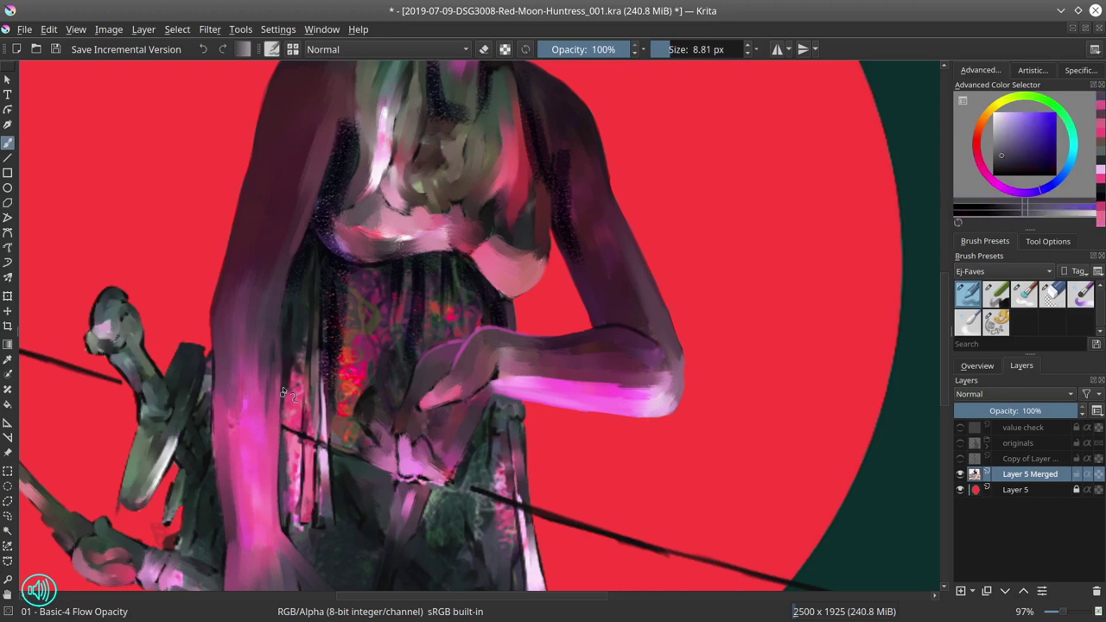
Step: Darken the dress fold above the hanging strips with sampled dark purple and pick a red for accents
{"action": "left_click", "coordinate": [284, 359], "text": "ctrl"}
{"action": "left_click", "coordinate": [327, 343], "text": "ctrl"}
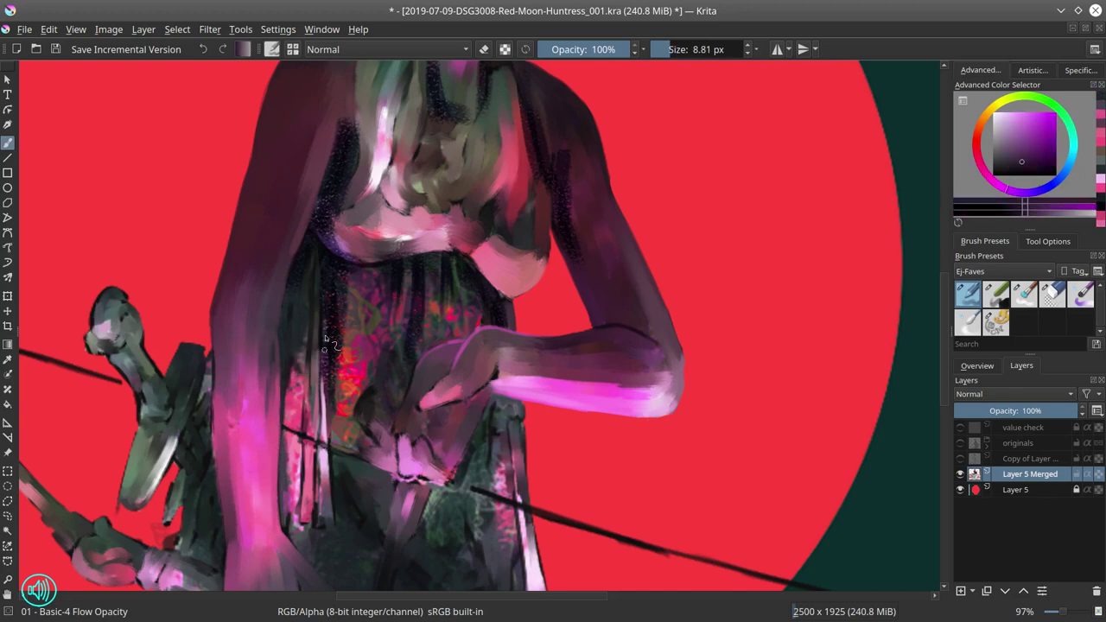
{"action": "left_click", "coordinate": [333, 341], "text": "ctrl"}
{"action": "mouse_move", "coordinate": [325, 350]}
{"action": "left_mouse_down"}
{"action": "mouse_move", "coordinate": [327, 333]}
{"action": "mouse_move", "coordinate": [320, 408]}
{"action": "left_mouse_up"}
{"action": "left_click", "coordinate": [325, 367], "text": "ctrl"}
{"action": "left_click", "coordinate": [301, 411], "text": "ctrl"}
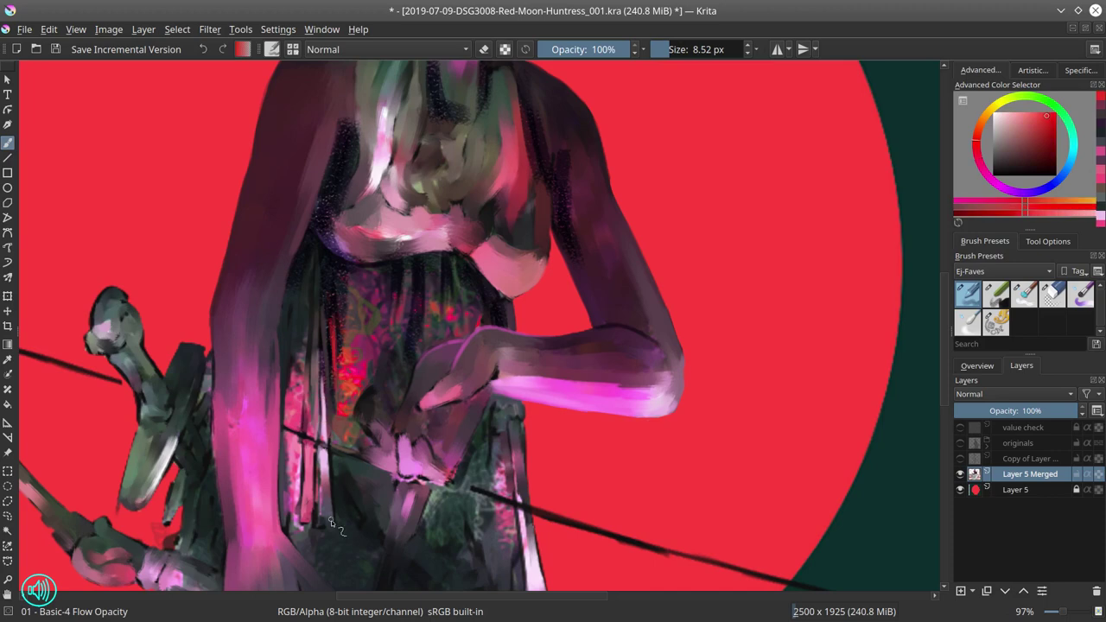
Step: Add thin red accent strokes to the lower skirt and its side panel at about 8.5 px
{"action": "scroll", "coordinate": [313, 524], "scroll_direction": "down", "scroll_amount": 2}
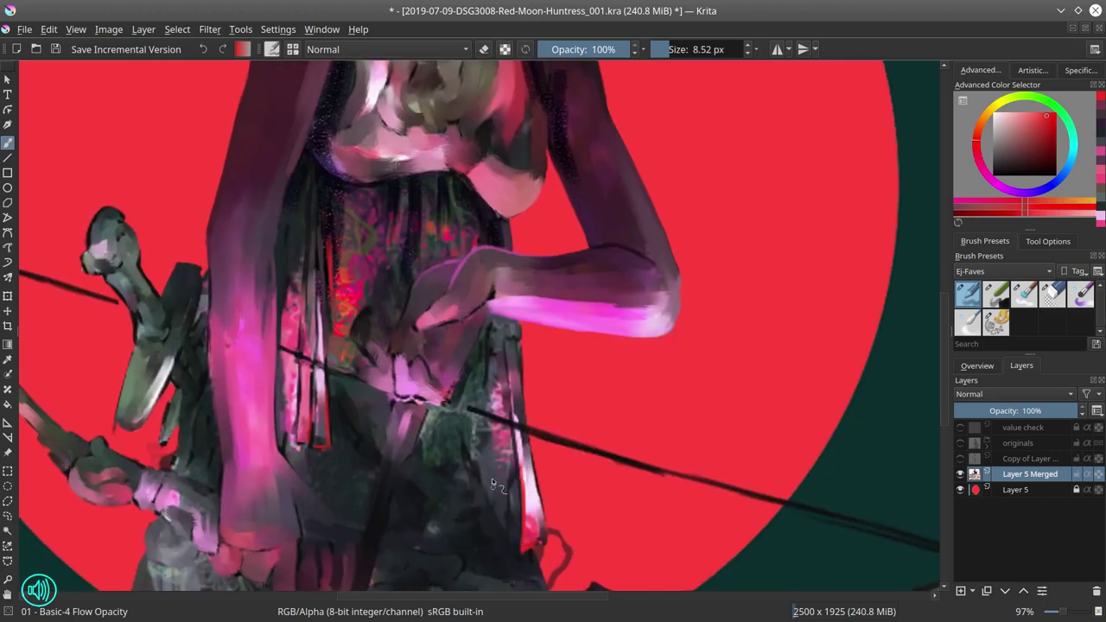
{"action": "left_click_drag", "start_coordinate": [482, 458], "coordinate": [492, 520]}
{"action": "left_click_drag", "start_coordinate": [488, 484], "coordinate": [501, 530]}
{"action": "left_click_drag", "start_coordinate": [453, 461], "coordinate": [438, 468], "text": "shift"}
{"action": "left_click_drag", "start_coordinate": [447, 444], "coordinate": [460, 461]}
Step: Add crimson pattern strokes to the dress front beside the raised hand, and sample the hand's purple with a brush of about 7.5 px
{"action": "left_click_drag", "start_coordinate": [368, 302], "coordinate": [378, 303], "text": "shift"}
{"action": "left_click", "coordinate": [350, 351], "text": "ctrl"}
{"action": "left_click", "coordinate": [356, 295], "text": "ctrl"}
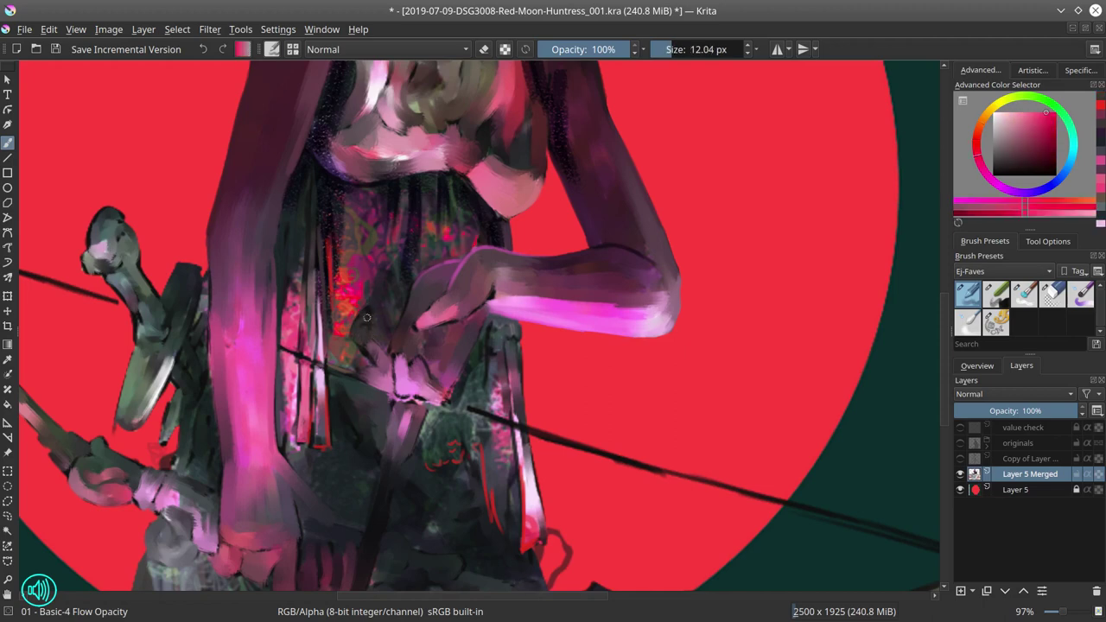
{"action": "key", "text": "bracketleft"}
{"action": "left_click", "coordinate": [408, 262], "text": "ctrl"}
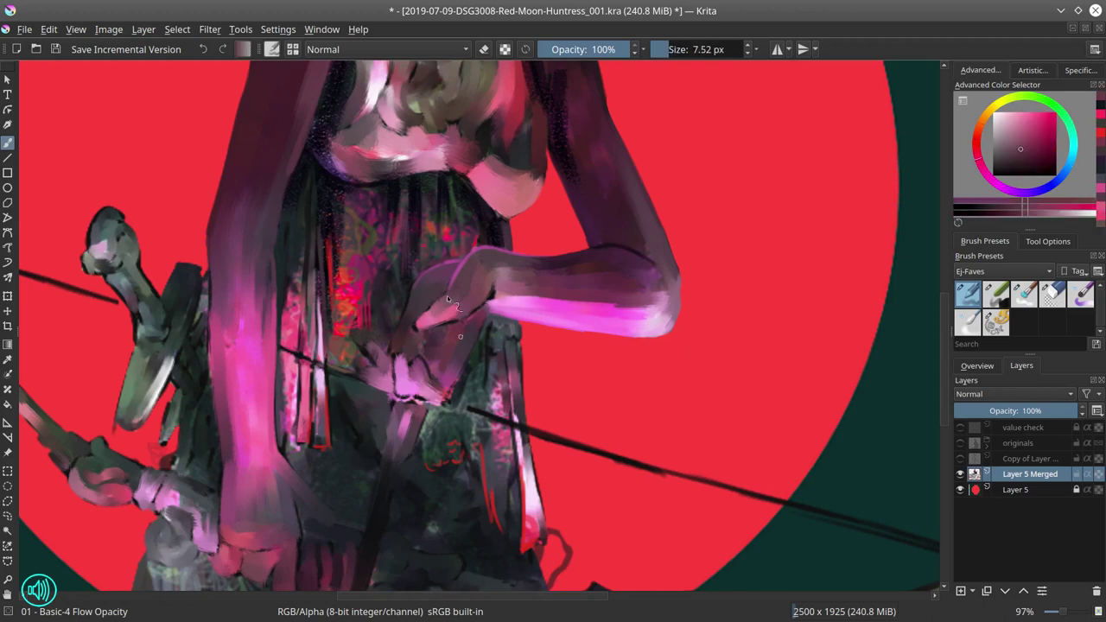
Step: Save the painting and show the canvas overview
{"action": "scroll", "coordinate": [447, 296], "scroll_direction": "down", "scroll_amount": 3}
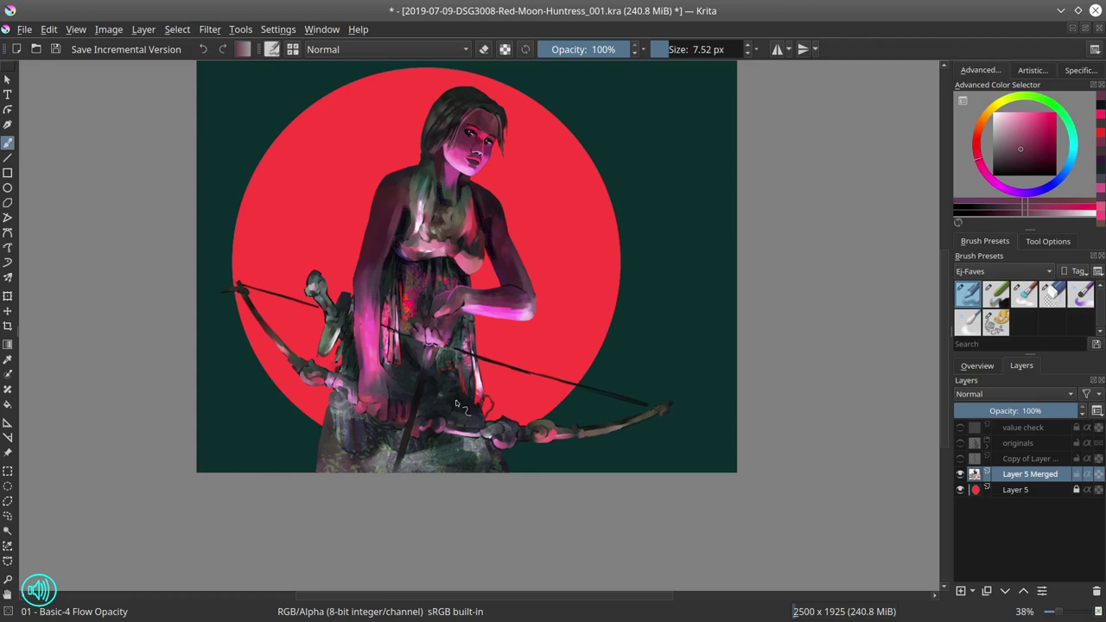
{"action": "left_click", "coordinate": [54, 50]}
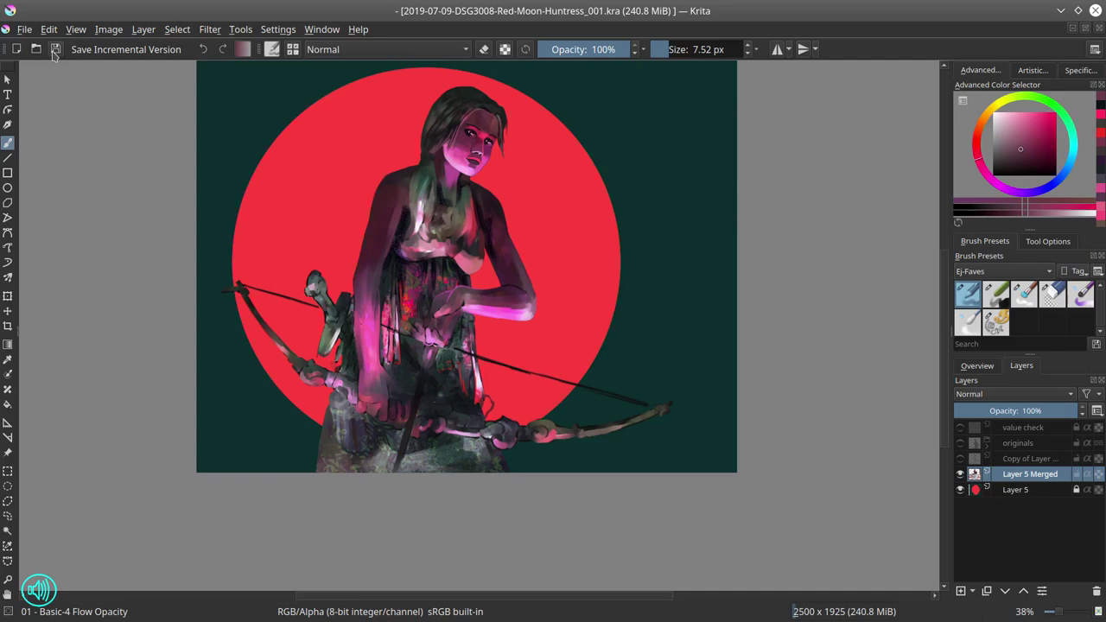
{"action": "left_click", "coordinate": [977, 366]}
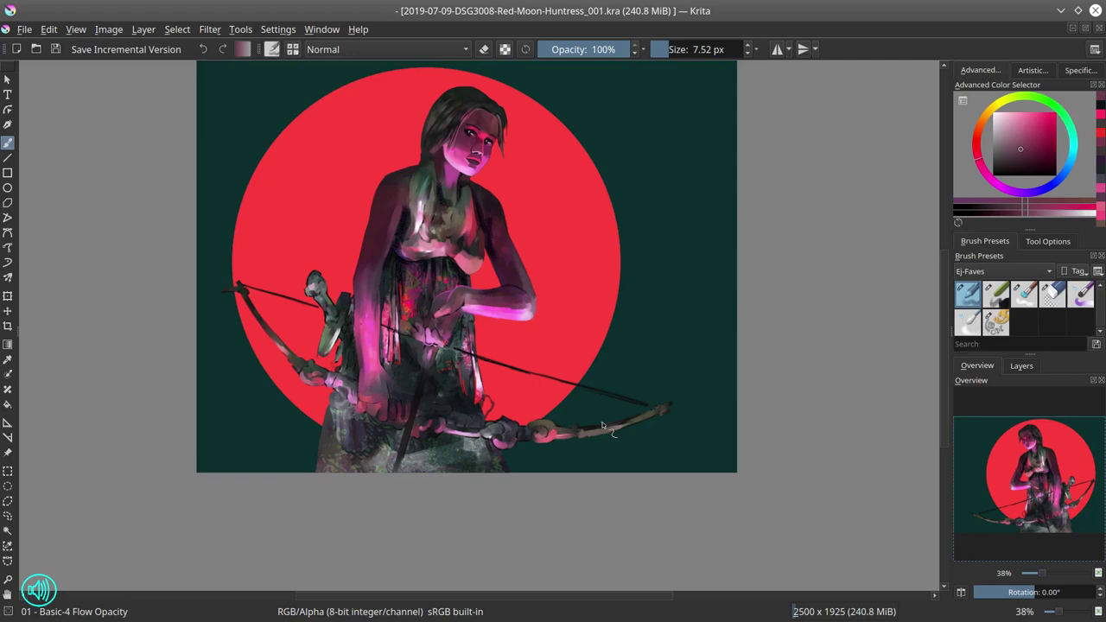
Step: Tidy the outer edge of the white-tipped hair lock and extend its end into curved white wisps at about 8 px
{"action": "left_click_drag", "start_coordinate": [481, 315], "coordinate": [487, 254]}
{"action": "left_click_drag", "start_coordinate": [406, 121], "coordinate": [444, 316]}
{"action": "left_click", "coordinate": [370, 295], "text": "ctrl"}
{"action": "left_click_drag", "start_coordinate": [369, 286], "coordinate": [364, 302]}
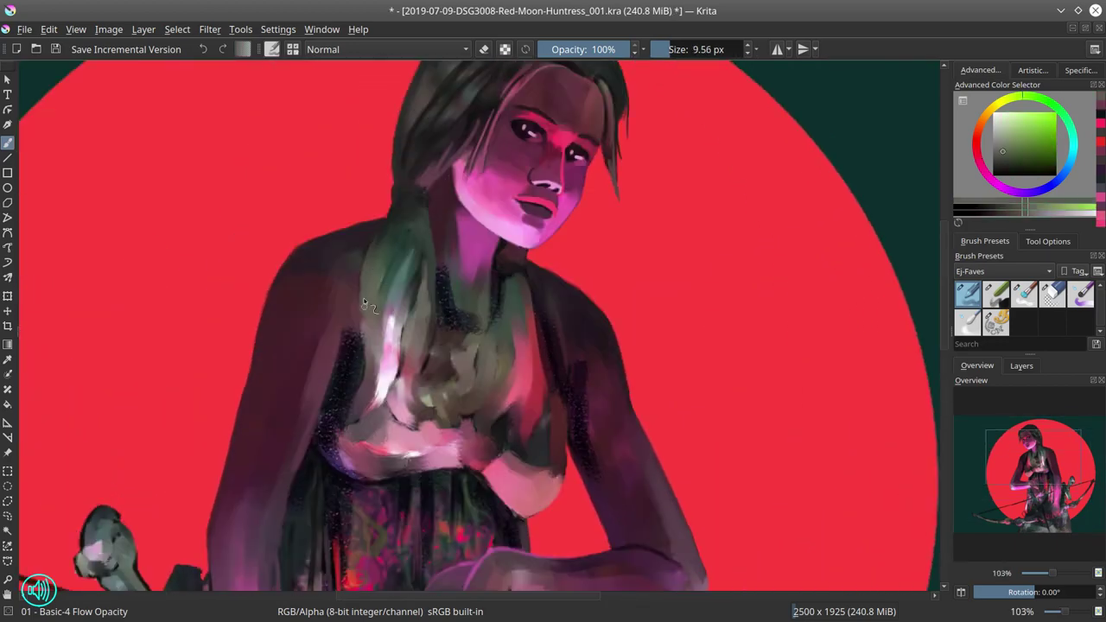
{"action": "left_click", "coordinate": [359, 396], "text": "ctrl"}
{"action": "key", "text": "["}
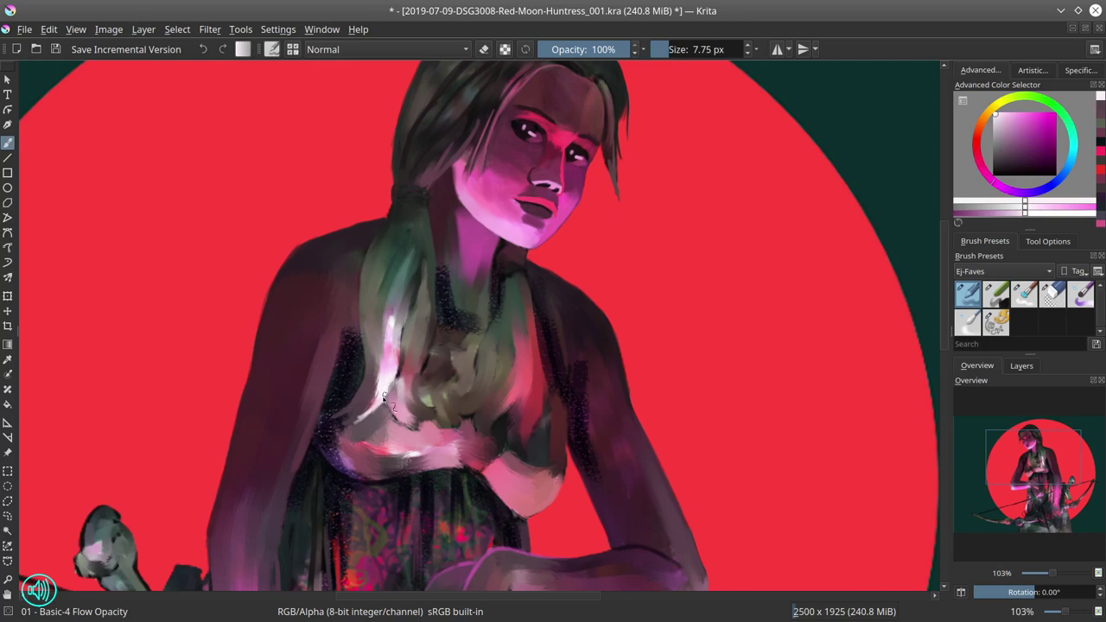
{"action": "mouse_move", "coordinate": [394, 374]}
{"action": "left_mouse_down"}
{"action": "mouse_move", "coordinate": [336, 417]}
{"action": "mouse_move", "coordinate": [411, 394]}
{"action": "mouse_move", "coordinate": [390, 408]}
{"action": "mouse_move", "coordinate": [413, 427]}
{"action": "left_mouse_up"}
{"action": "left_click", "coordinate": [424, 428], "text": "ctrl"}
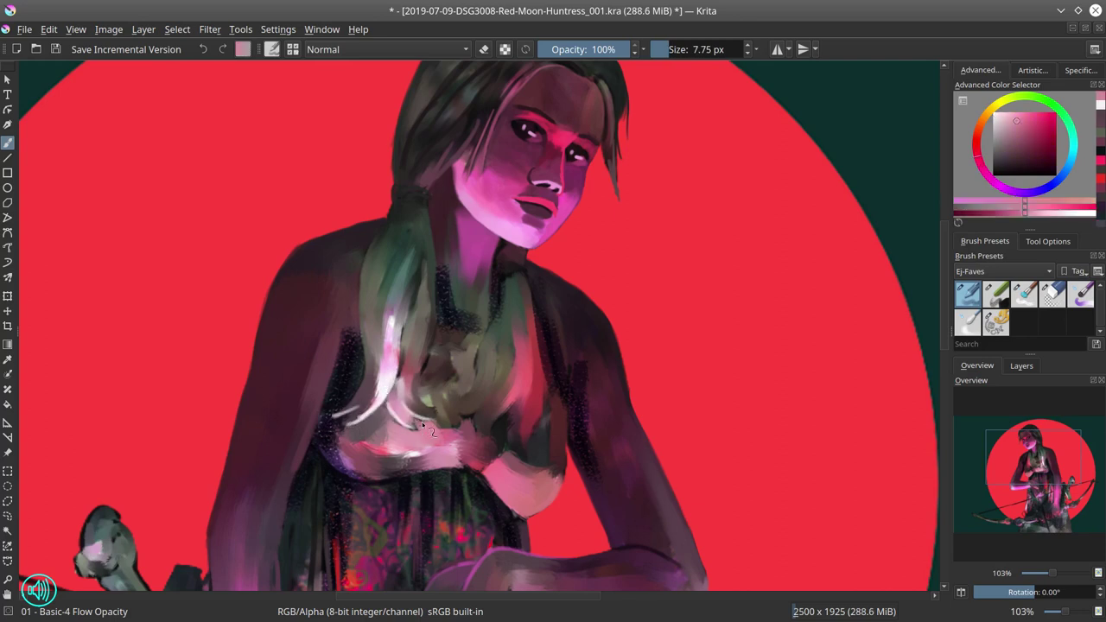
{"action": "left_click", "coordinate": [398, 385], "text": "ctrl"}
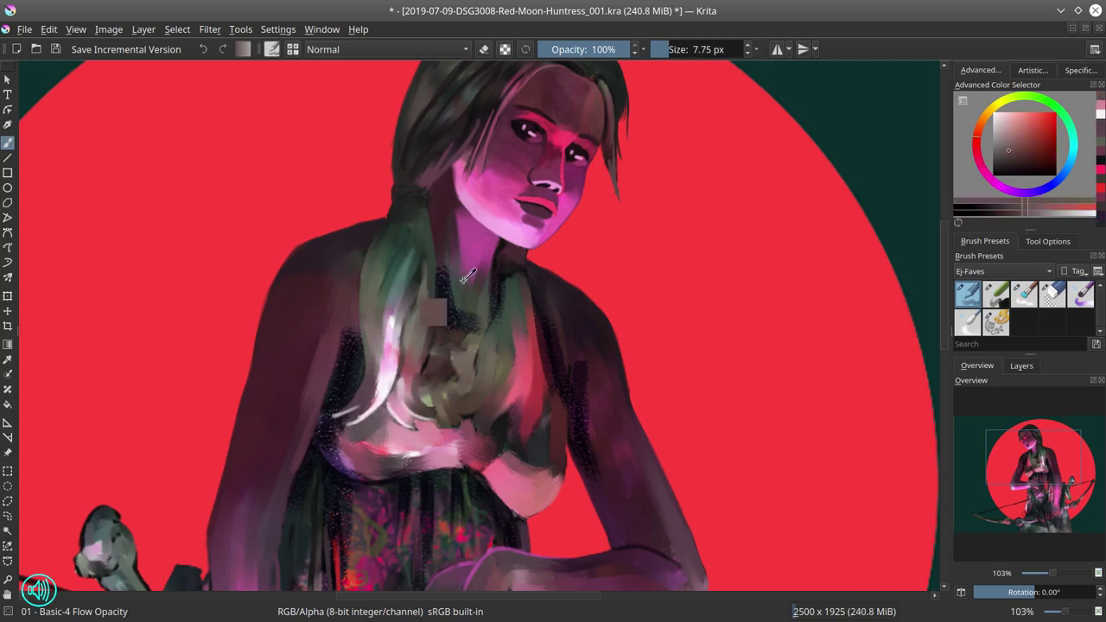
Step: Cover the dark speckles at the base of the neck with a sampled tone at about 17 px
{"action": "left_click", "coordinate": [462, 283], "text": "ctrl"}
{"action": "key", "text": "]"}
{"action": "key", "text": "]"}
{"action": "key", "text": "]"}
{"action": "key", "text": "]"}
{"action": "left_click_drag", "start_coordinate": [454, 319], "coordinate": [443, 266]}
Step: Draw dark neckline details and an olive highlight on the upper chest between the hair locks at about 8 px
{"action": "left_click", "coordinate": [441, 400], "text": "ctrl"}
{"action": "left_click", "coordinate": [427, 364], "text": "ctrl"}
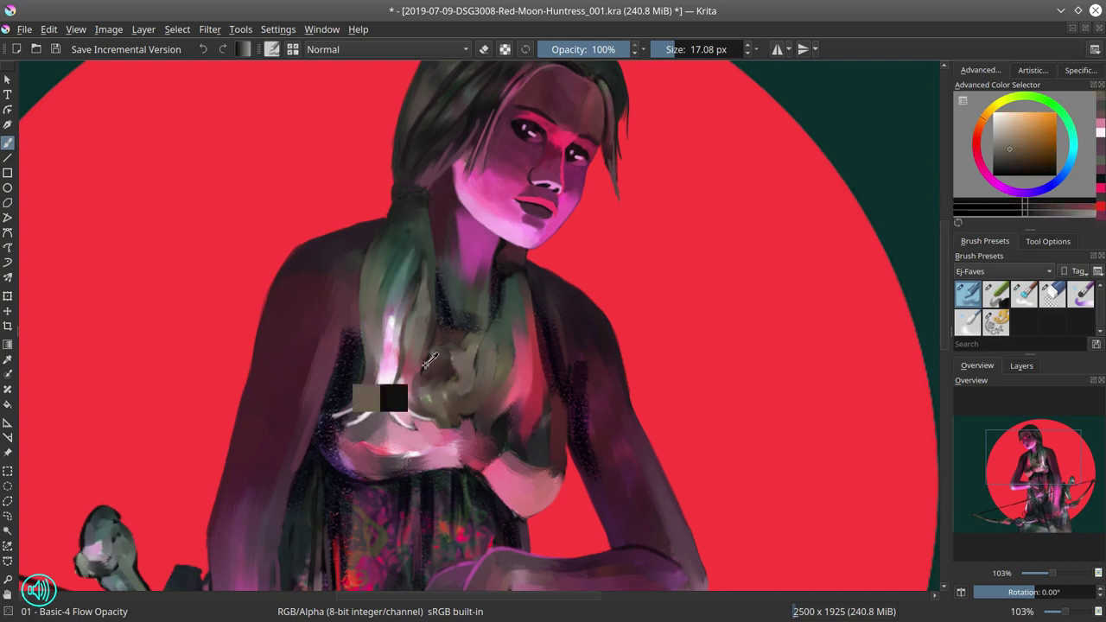
{"action": "left_click_drag", "start_coordinate": [437, 309], "coordinate": [433, 309]}
{"action": "left_click_drag", "start_coordinate": [427, 356], "coordinate": [422, 403]}
{"action": "mouse_move", "coordinate": [457, 349]}
{"action": "left_mouse_down"}
{"action": "mouse_move", "coordinate": [488, 331]}
{"action": "mouse_move", "coordinate": [458, 380]}
{"action": "left_mouse_up"}
{"action": "left_click", "coordinate": [444, 399], "text": "ctrl"}
{"action": "left_click_drag", "start_coordinate": [461, 382], "coordinate": [459, 382]}
Step: Paint the banded hair tie and inner contour of the red-lit hair lock with sampled olive and dark green at about 8 px
{"action": "left_click", "coordinate": [486, 344], "text": "ctrl"}
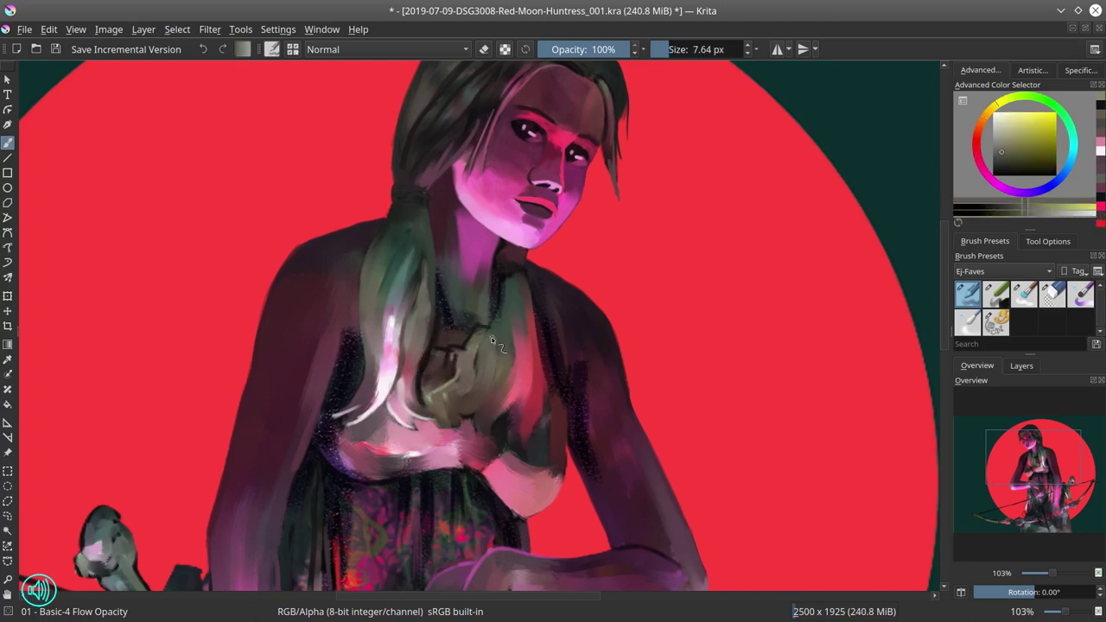
{"action": "left_click_drag", "start_coordinate": [491, 329], "coordinate": [502, 278]}
{"action": "left_click", "coordinate": [497, 328], "text": "ctrl"}
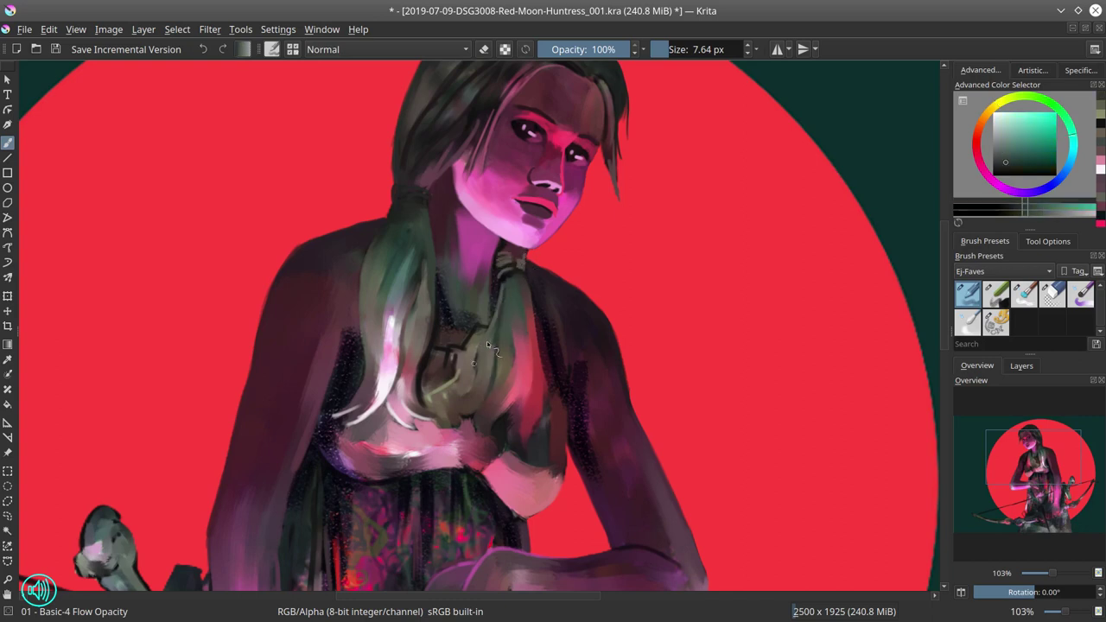
{"action": "left_click", "coordinate": [468, 375], "text": "ctrl"}
{"action": "left_click_drag", "start_coordinate": [444, 403], "coordinate": [457, 418]}
Step: Extend the red-lit hair lock's ends into tapered pink, red and dark strands over the bust with sampled colours
{"action": "left_click", "coordinate": [520, 349], "text": "ctrl"}
{"action": "left_click_drag", "start_coordinate": [480, 344], "coordinate": [478, 432]}
{"action": "left_click", "coordinate": [423, 397], "text": "ctrl"}
{"action": "left_click", "coordinate": [484, 393], "text": "ctrl"}
{"action": "left_click", "coordinate": [526, 371], "text": "ctrl"}
{"action": "mouse_move", "coordinate": [519, 393]}
{"action": "left_mouse_down"}
{"action": "mouse_move", "coordinate": [495, 435]}
{"action": "mouse_move", "coordinate": [530, 454]}
{"action": "left_mouse_up"}
{"action": "left_click", "coordinate": [516, 424], "text": "ctrl"}
{"action": "left_click", "coordinate": [529, 431], "text": "ctrl"}
Step: Cover the speckled shading on the bent upper arm and beside the torso with sampled dark maroon at about 30 px
{"action": "left_click", "coordinate": [593, 361], "text": "ctrl"}
{"action": "left_click_drag", "start_coordinate": [578, 355], "coordinate": [598, 355]}
{"action": "left_click_drag", "start_coordinate": [595, 432], "coordinate": [595, 463]}
{"action": "left_click_drag", "start_coordinate": [574, 386], "coordinate": [579, 460]}
{"action": "left_click", "coordinate": [563, 441], "text": "ctrl"}
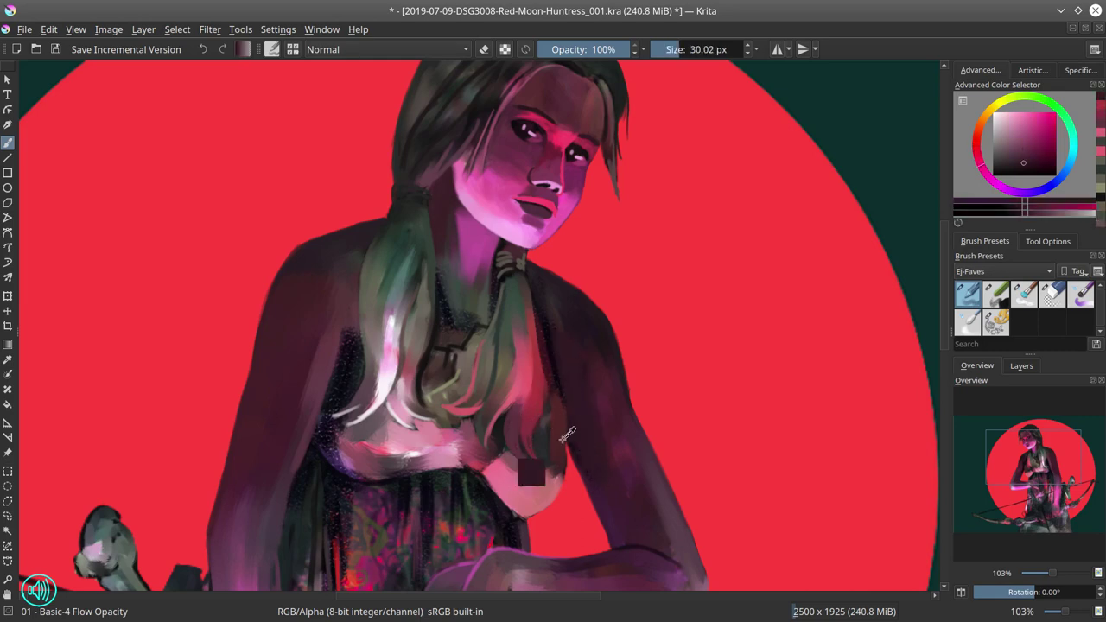
{"action": "left_click_drag", "start_coordinate": [574, 420], "coordinate": [561, 419]}
{"action": "left_click_drag", "start_coordinate": [557, 373], "coordinate": [561, 402]}
Step: Refine the bust contour, paint a pink centre knot on the bodice and add small pale stitch marks at about 7 px
{"action": "left_click", "coordinate": [553, 481], "text": "ctrl"}
{"action": "left_click_drag", "start_coordinate": [562, 472], "coordinate": [547, 473]}
{"action": "left_click", "coordinate": [470, 469], "text": "ctrl"}
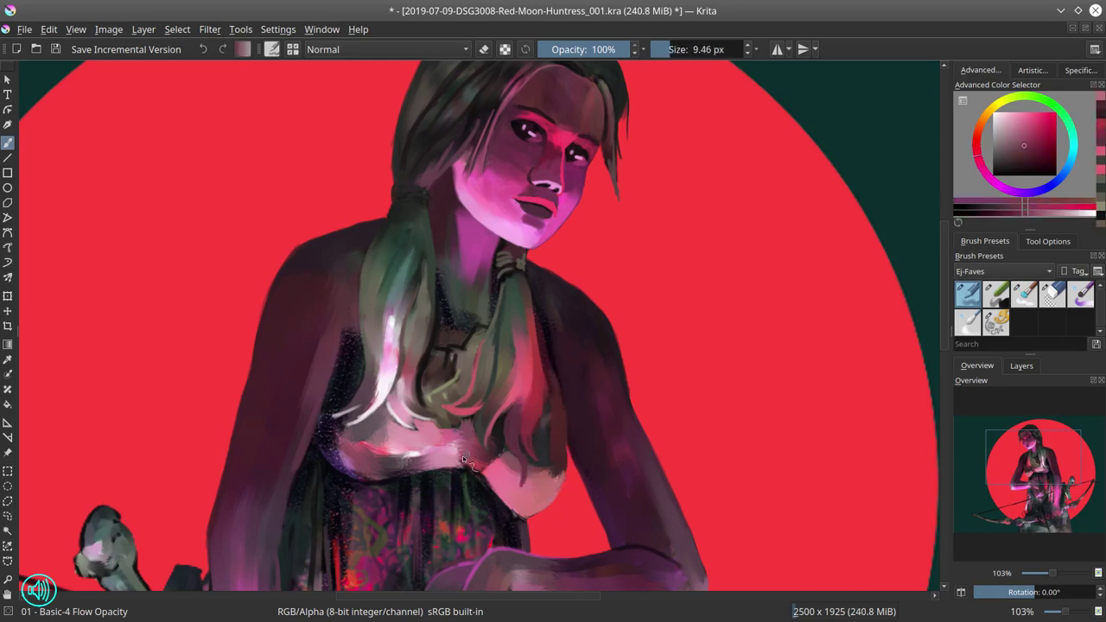
{"action": "key", "text": "bracketleft"}
{"action": "left_click", "coordinate": [432, 412], "text": "ctrl"}
{"action": "left_click_drag", "start_coordinate": [435, 417], "coordinate": [450, 441]}
{"action": "left_click", "coordinate": [423, 451], "text": "ctrl"}
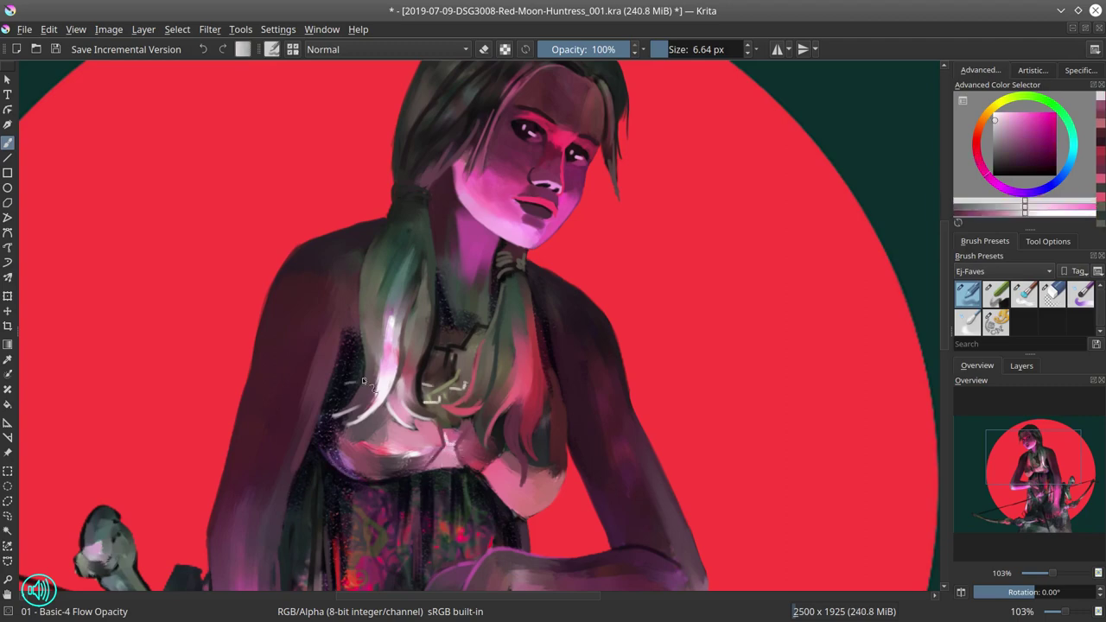
Step: Define the neckline and base of the neck with sampled dark and green tones at about 6.5 px, and shade the bodice's lower edge
{"action": "left_click_drag", "start_coordinate": [518, 375], "coordinate": [572, 553]}
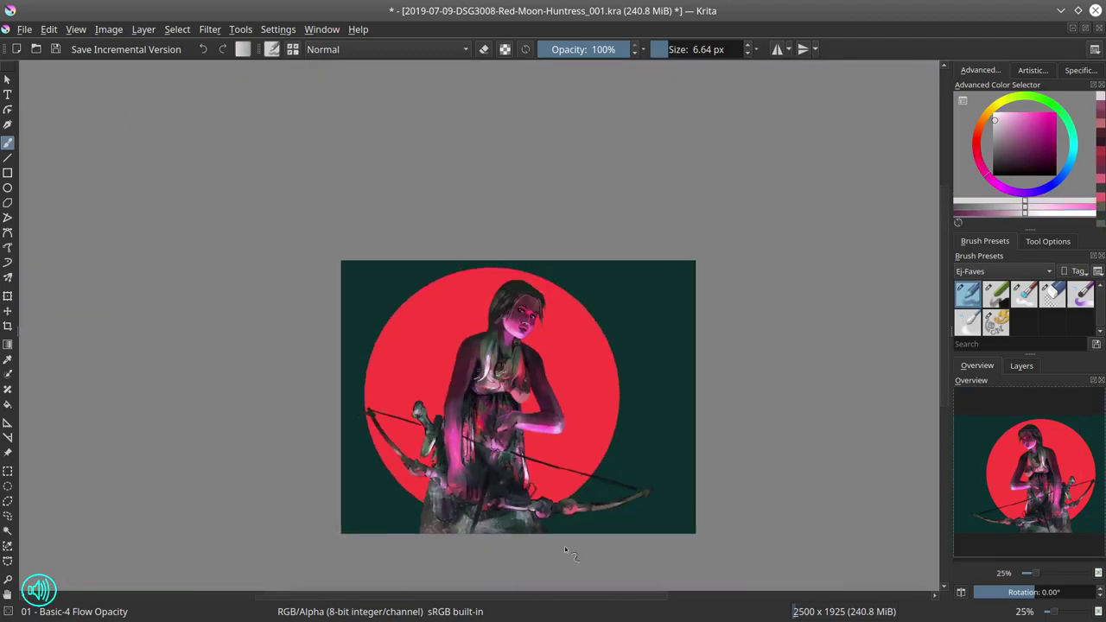
{"action": "mouse_move", "coordinate": [485, 418]}
{"action": "left_mouse_down"}
{"action": "mouse_move", "coordinate": [521, 328]}
{"action": "mouse_move", "coordinate": [488, 441]}
{"action": "left_mouse_up"}
{"action": "left_click", "coordinate": [522, 327], "text": "ctrl"}
{"action": "left_click_drag", "start_coordinate": [524, 332], "coordinate": [510, 346]}
{"action": "left_click", "coordinate": [514, 299], "text": "ctrl"}
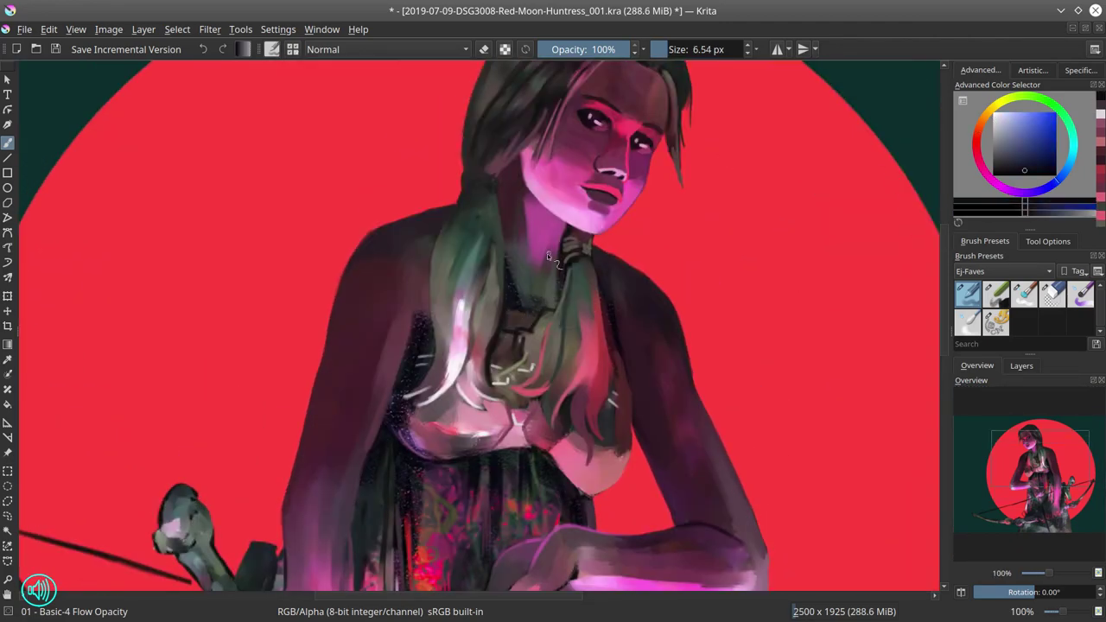
{"action": "left_click", "coordinate": [516, 317], "text": "ctrl"}
{"action": "left_click", "coordinate": [509, 271], "text": "ctrl"}
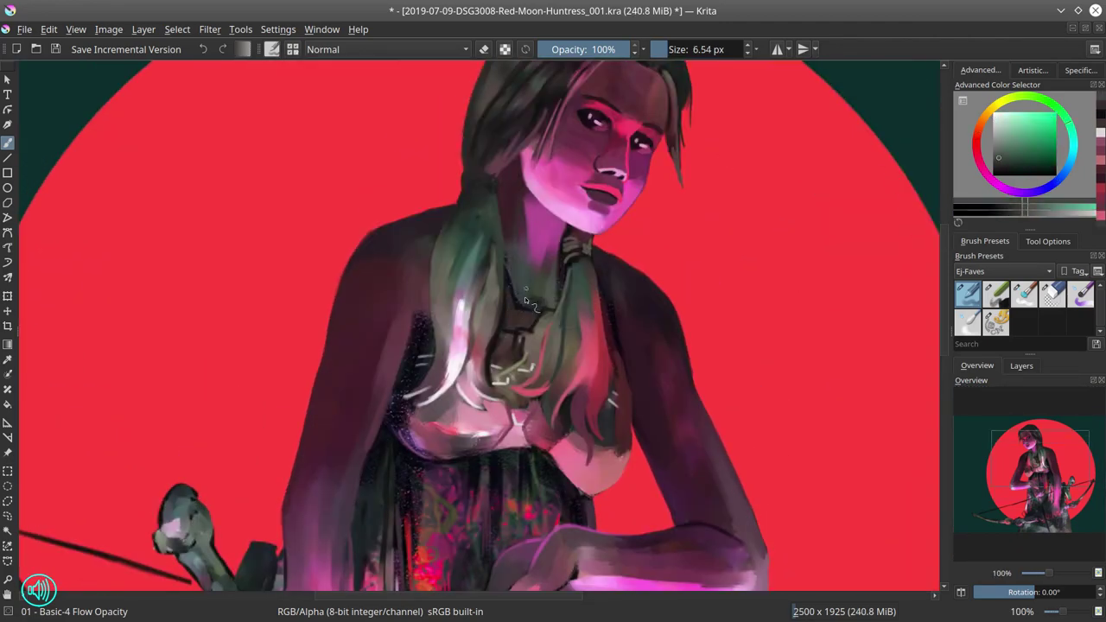
{"action": "left_click", "coordinate": [555, 314], "text": "ctrl"}
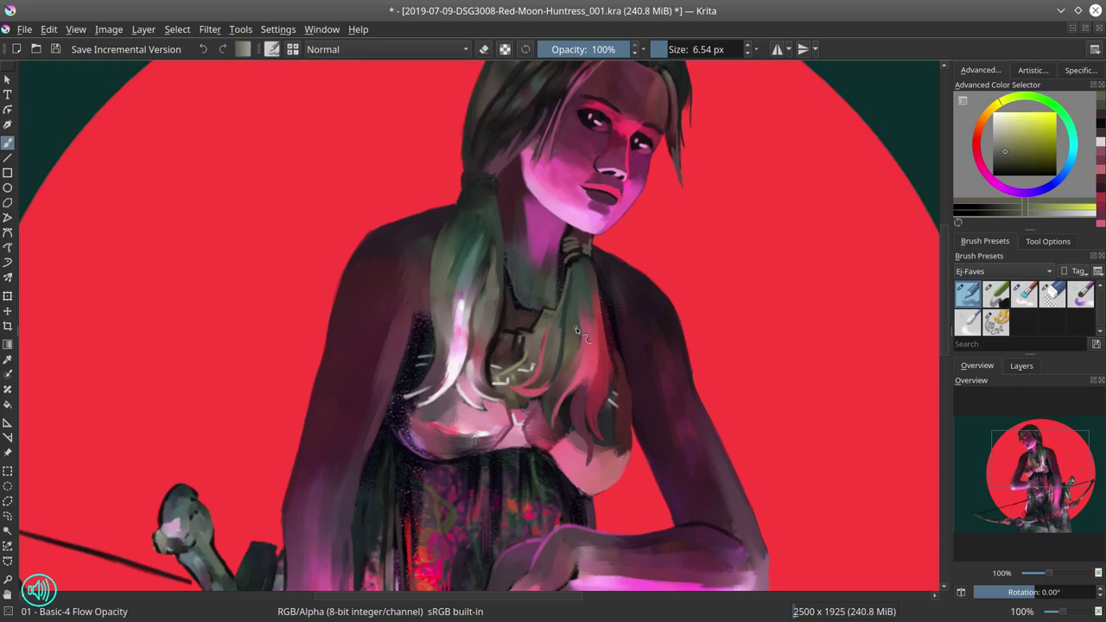
{"action": "left_click", "coordinate": [461, 432], "text": "ctrl"}
{"action": "left_click_drag", "start_coordinate": [441, 456], "coordinate": [498, 451]}
Step: Repaint the hanging arm's inner edge beside the dress with sampled maroon and pink at about 9 to 10 px
{"action": "mouse_move", "coordinate": [566, 302]}
{"action": "left_mouse_down"}
{"action": "mouse_move", "coordinate": [618, 372]}
{"action": "mouse_move", "coordinate": [594, 332]}
{"action": "mouse_move", "coordinate": [539, 339]}
{"action": "left_mouse_up"}
{"action": "left_click", "coordinate": [537, 337], "text": "ctrl"}
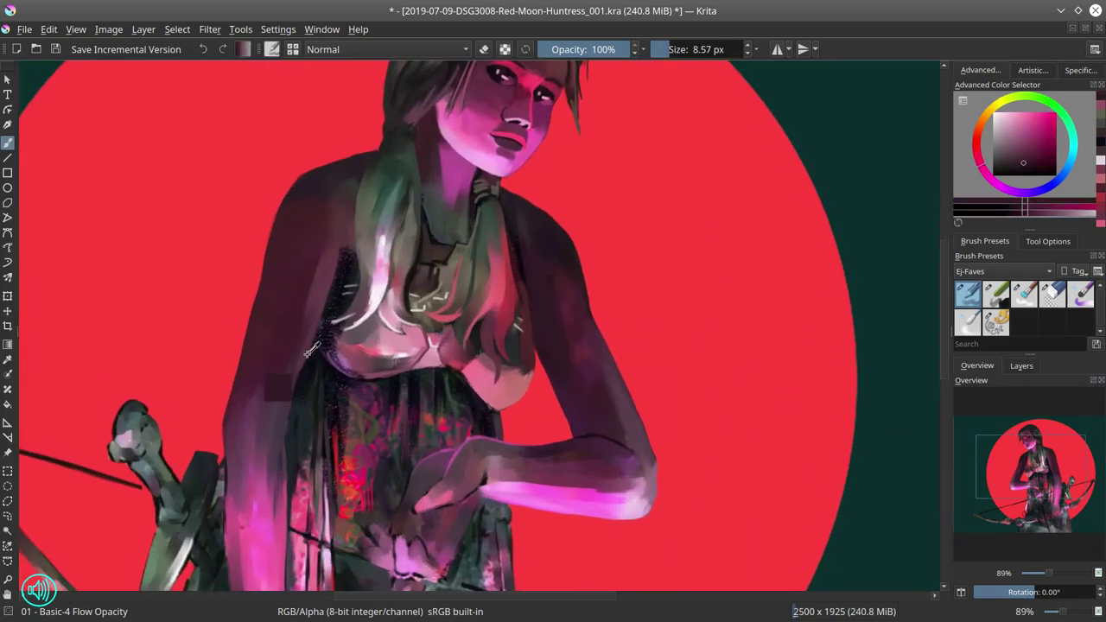
{"action": "left_click", "coordinate": [272, 384], "text": "ctrl"}
{"action": "left_click_drag", "start_coordinate": [285, 389], "coordinate": [284, 415]}
{"action": "left_click", "coordinate": [246, 529], "text": "ctrl"}
{"action": "left_click_drag", "start_coordinate": [278, 472], "coordinate": [276, 520]}
{"action": "left_click_drag", "start_coordinate": [281, 468], "coordinate": [281, 494]}
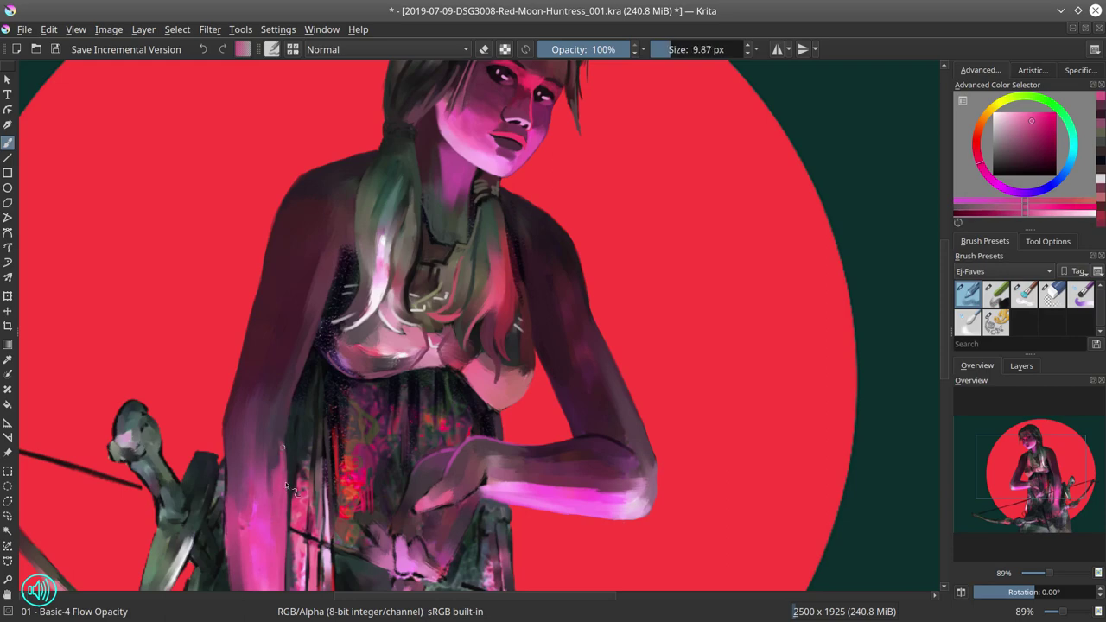
Step: Repaint the hanging arm's forearm and elbow with sampled purple tones at about 10 px, and erase along its outer edge at about 16 px
{"action": "left_click_drag", "start_coordinate": [290, 390], "coordinate": [282, 445]}
{"action": "left_click", "coordinate": [238, 435], "text": "ctrl"}
{"action": "mouse_move", "coordinate": [228, 421]}
{"action": "left_mouse_down"}
{"action": "mouse_move", "coordinate": [223, 469]}
{"action": "mouse_move", "coordinate": [266, 347]}
{"action": "left_mouse_up"}
{"action": "left_click", "coordinate": [259, 332], "text": "ctrl"}
{"action": "left_click_drag", "start_coordinate": [251, 320], "coordinate": [241, 398]}
{"action": "left_click", "coordinate": [267, 353], "text": "ctrl"}
{"action": "left_click", "coordinate": [263, 331], "text": "ctrl"}
{"action": "left_click", "coordinate": [1053, 295]}
{"action": "left_click_drag", "start_coordinate": [215, 463], "coordinate": [222, 462], "text": "shift"}
{"action": "mouse_move", "coordinate": [221, 441]}
{"action": "left_mouse_down"}
{"action": "mouse_move", "coordinate": [201, 498]}
{"action": "mouse_move", "coordinate": [222, 438]}
{"action": "mouse_move", "coordinate": [216, 497]}
{"action": "left_mouse_up"}
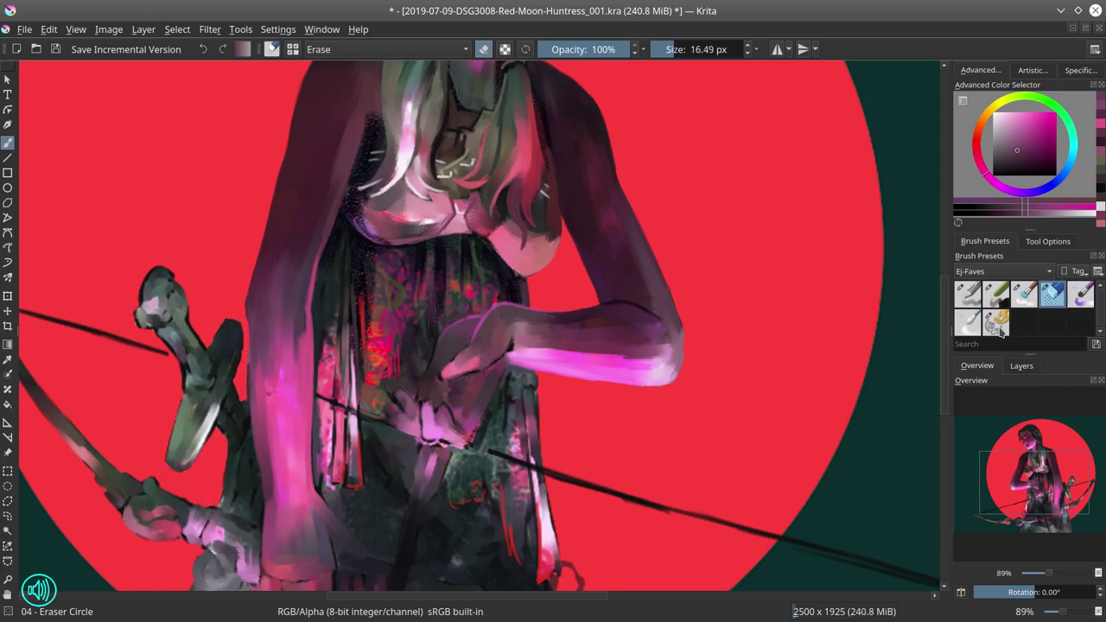
Step: Rebuild the hanging arm's outer contour around the elbow with sampled purple and maroon at about 12 px, and save the painting
{"action": "left_click", "coordinate": [969, 296]}
{"action": "left_click", "coordinate": [248, 305], "text": "ctrl"}
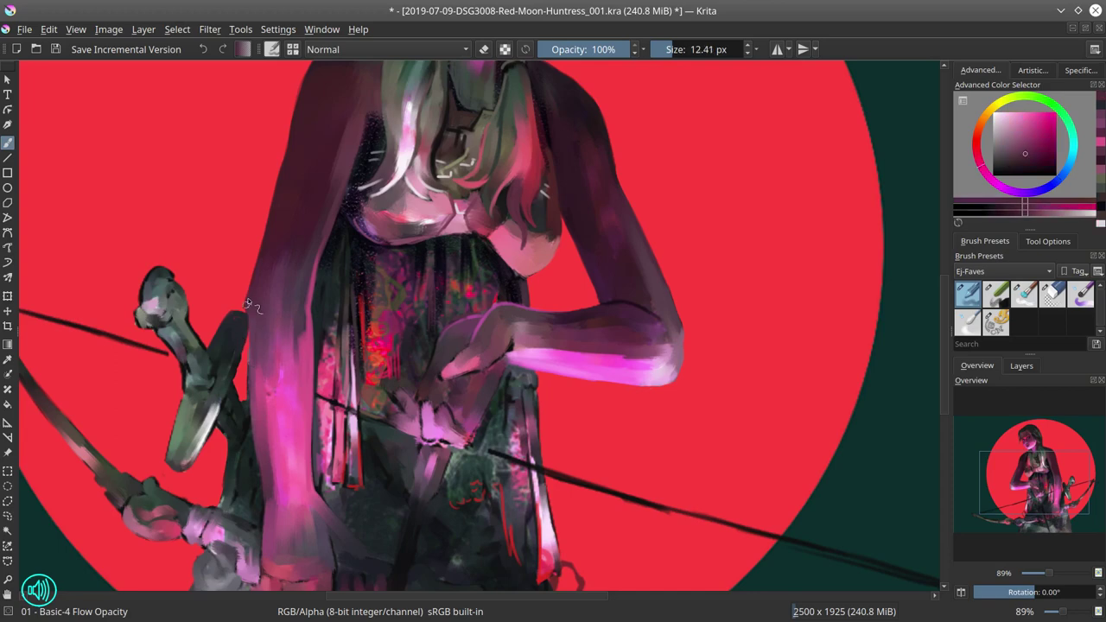
{"action": "left_click_drag", "start_coordinate": [248, 304], "coordinate": [252, 345]}
{"action": "left_click", "coordinate": [266, 252], "text": "ctrl"}
{"action": "mouse_move", "coordinate": [266, 254]}
{"action": "left_mouse_down"}
{"action": "mouse_move", "coordinate": [244, 299]}
{"action": "mouse_move", "coordinate": [243, 287]}
{"action": "left_mouse_up"}
{"action": "left_click", "coordinate": [273, 215], "text": "ctrl"}
{"action": "left_click_drag", "start_coordinate": [270, 222], "coordinate": [353, 449]}
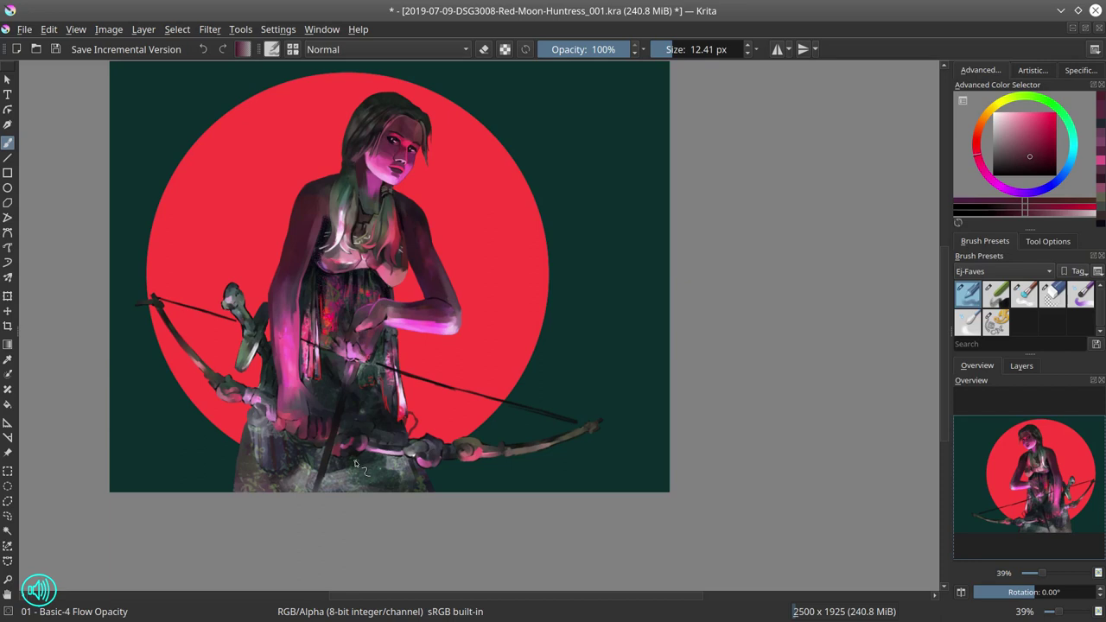
{"action": "key", "text": "ctrl+s"}
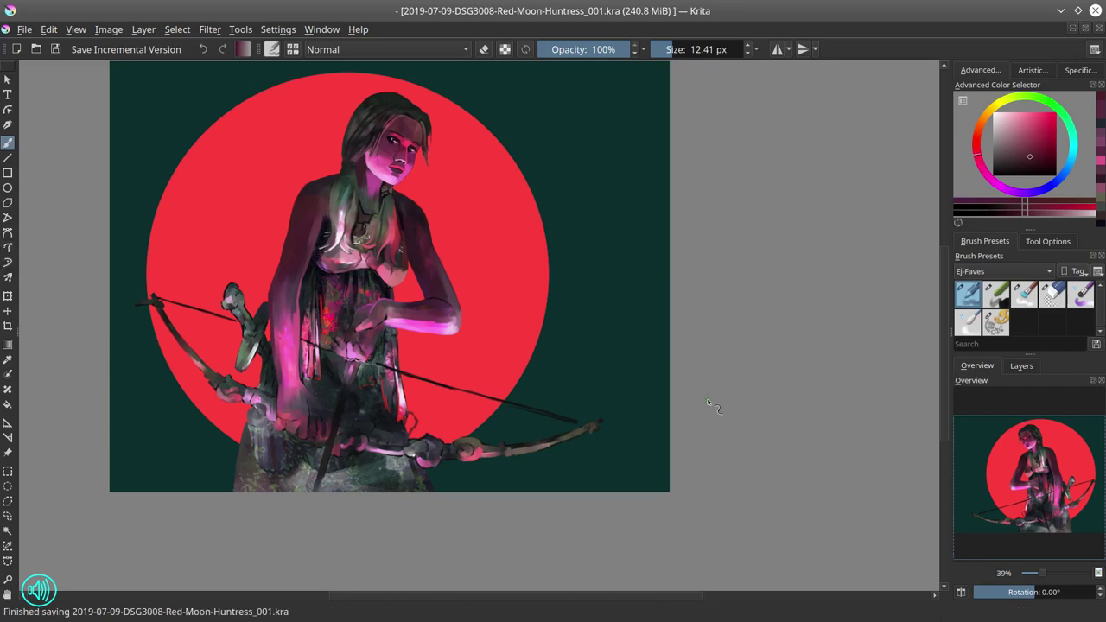
Step: Mirror the canvas view and refine the bust's outer contour beside the bent arm with sampled pink at about 6 px
{"action": "left_click", "coordinate": [961, 593]}
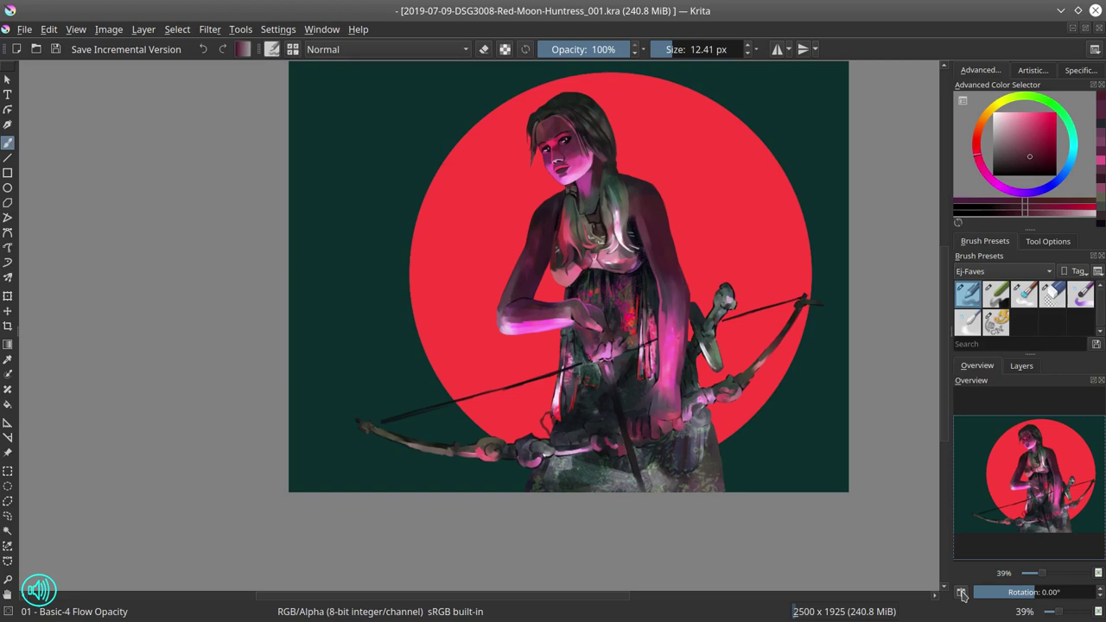
{"action": "mouse_move", "coordinate": [599, 308]}
{"action": "left_mouse_down"}
{"action": "mouse_move", "coordinate": [613, 263]}
{"action": "mouse_move", "coordinate": [603, 356]}
{"action": "left_mouse_up"}
{"action": "left_click", "coordinate": [508, 344], "text": "ctrl"}
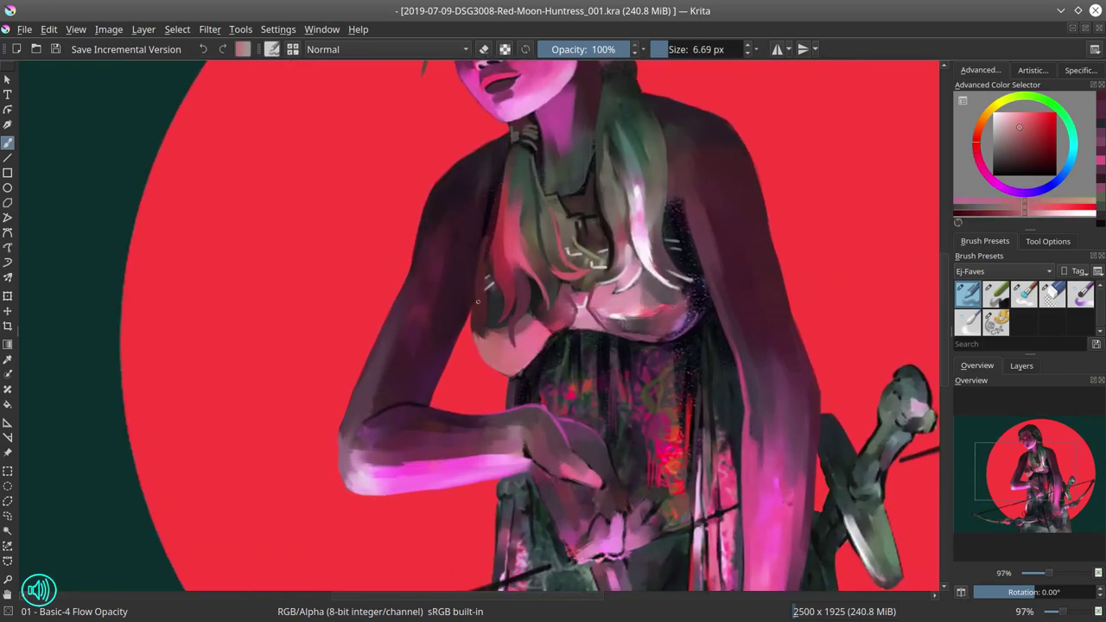
{"action": "left_click_drag", "start_coordinate": [480, 278], "coordinate": [473, 334]}
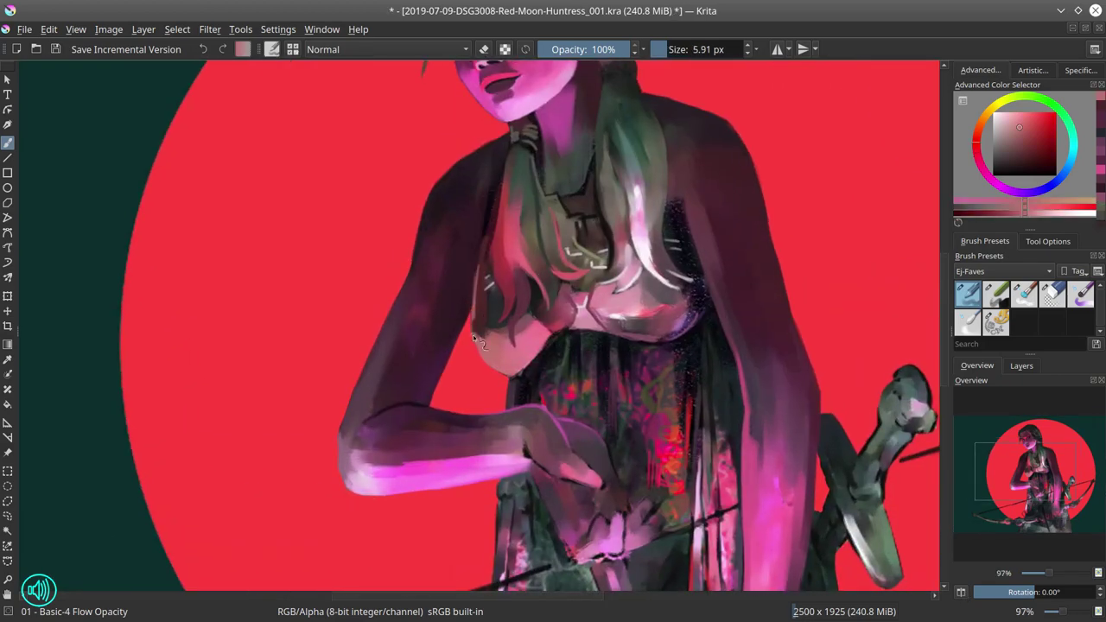
{"action": "left_click", "coordinate": [497, 255], "text": "ctrl"}
{"action": "scroll", "coordinate": [497, 254], "scroll_direction": "down", "scroll_amount": 4}
{"action": "scroll", "coordinate": [521, 372], "scroll_direction": "up", "scroll_amount": 4}
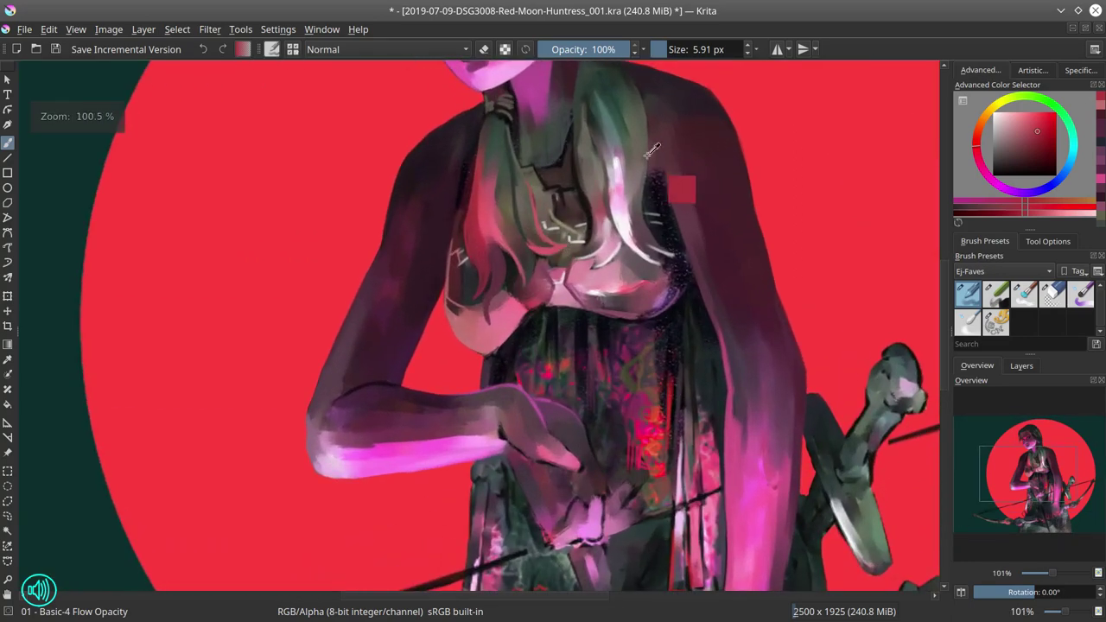
Step: Touch up the waist and the edge of the bent hand's fingers with sampled dark and pink tones at about 5 to 9 px
{"action": "left_click", "coordinate": [520, 378], "text": "ctrl"}
{"action": "mouse_move", "coordinate": [546, 424]}
{"action": "left_mouse_down"}
{"action": "mouse_move", "coordinate": [506, 347]}
{"action": "mouse_move", "coordinate": [541, 297]}
{"action": "left_mouse_up"}
{"action": "left_click", "coordinate": [546, 406], "text": "ctrl"}
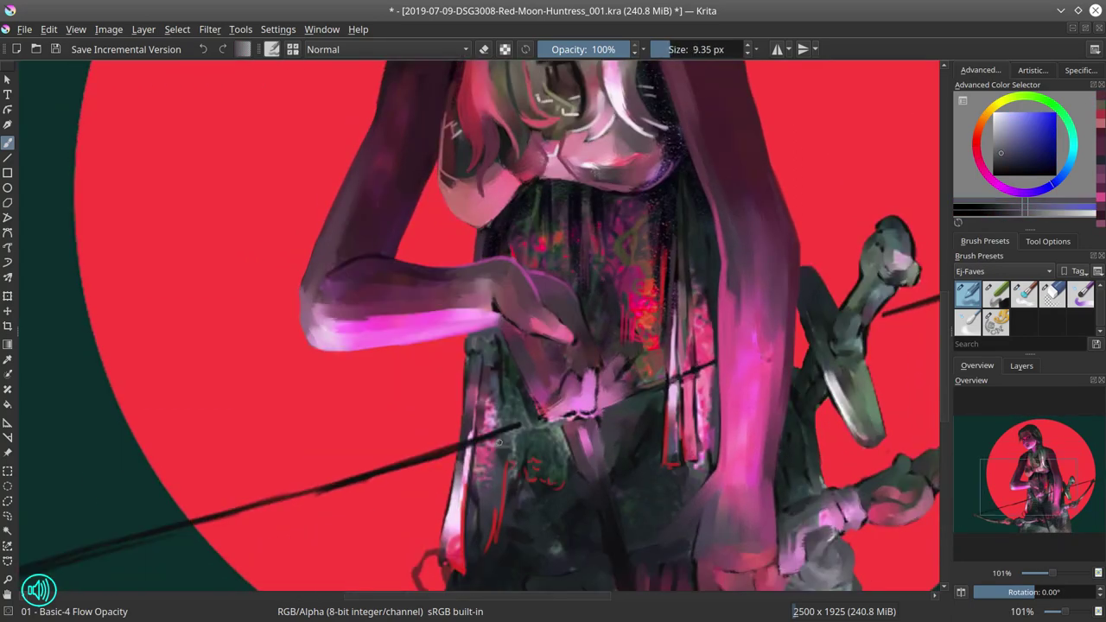
{"action": "left_click", "coordinate": [545, 410], "text": "ctrl"}
{"action": "left_click", "coordinate": [541, 404], "text": "ctrl"}
{"action": "left_click", "coordinate": [539, 409], "text": "ctrl"}
{"action": "left_click", "coordinate": [544, 409], "text": "ctrl"}
{"action": "scroll", "coordinate": [494, 452], "scroll_direction": "down", "scroll_amount": 1}
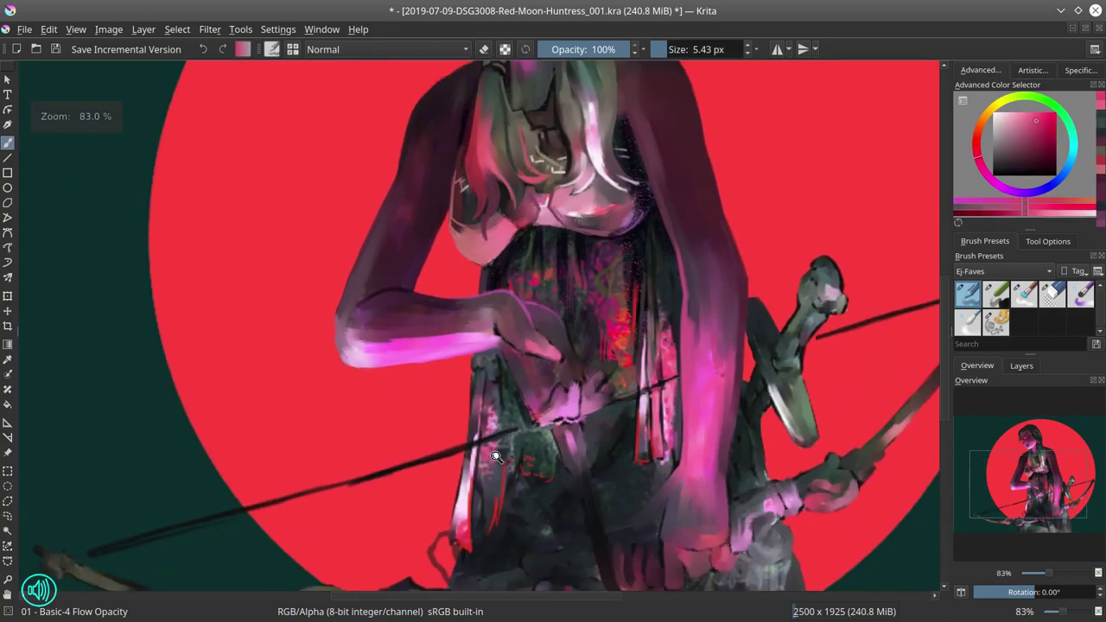
Step: Thin the bowstring between the long bow tip and the dress with the circle eraser at about 27 px and smaller
{"action": "left_click_drag", "start_coordinate": [493, 454], "coordinate": [581, 381]}
{"action": "key", "text": "slash"}
{"action": "left_click_drag", "start_coordinate": [187, 491], "coordinate": [192, 491]}
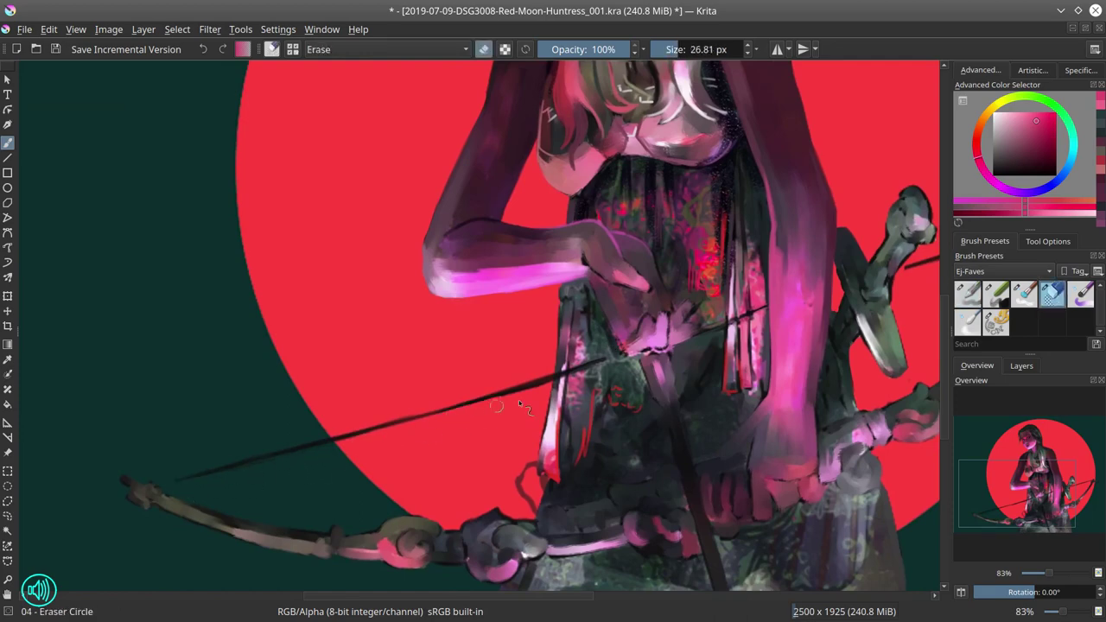
{"action": "key", "text": "bracketleft"}
{"action": "key", "text": "bracketleft"}
{"action": "left_click_drag", "start_coordinate": [548, 377], "coordinate": [320, 443]}
{"action": "key", "text": "bracketleft"}
{"action": "key", "text": "bracketleft"}
{"action": "key", "text": "bracketleft"}
{"action": "left_click_drag", "start_coordinate": [407, 433], "coordinate": [410, 433]}
Step: Clean the opposite bow tip and its short stretch of bowstring with the eraser at about 22 px
{"action": "mouse_move", "coordinate": [693, 321]}
{"action": "left_mouse_down"}
{"action": "mouse_move", "coordinate": [811, 287]}
{"action": "mouse_move", "coordinate": [699, 311]}
{"action": "left_mouse_up"}
{"action": "left_click_drag", "start_coordinate": [877, 325], "coordinate": [883, 326]}
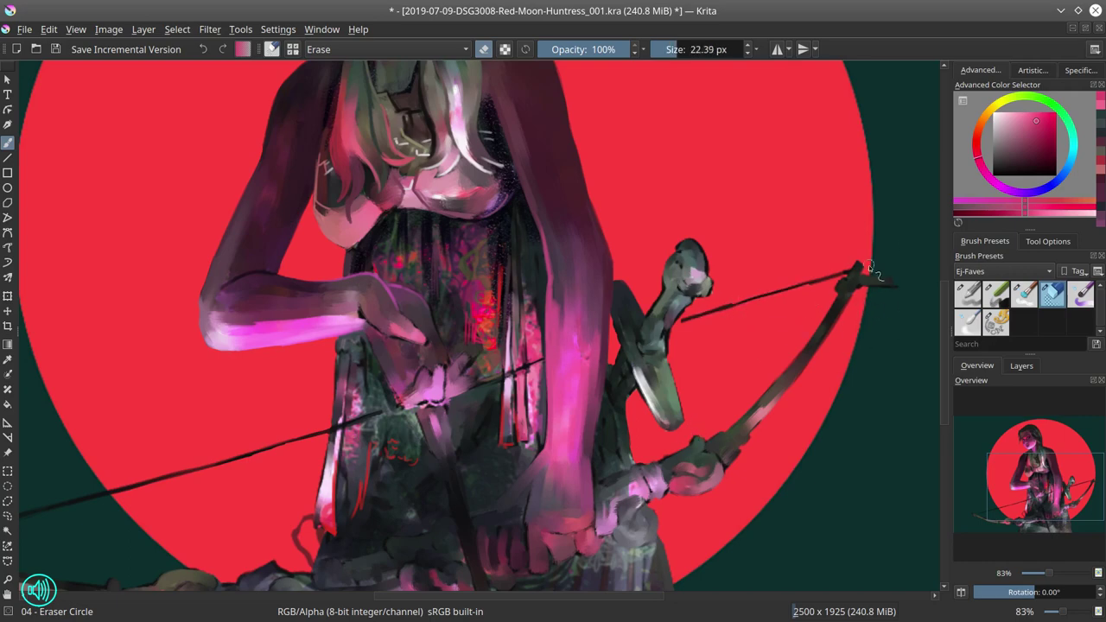
{"action": "mouse_move", "coordinate": [848, 291]}
{"action": "left_mouse_down"}
{"action": "mouse_move", "coordinate": [863, 331]}
{"action": "mouse_move", "coordinate": [874, 289]}
{"action": "left_mouse_up"}
{"action": "left_click_drag", "start_coordinate": [714, 215], "coordinate": [708, 215]}
{"action": "left_click_drag", "start_coordinate": [664, 230], "coordinate": [871, 178]}
Step: Square off the green crossguard's end behind the hanging arm with sampled green and near-white tones at about 7 px
{"action": "key", "text": "slash"}
{"action": "left_click", "coordinate": [652, 336], "text": "ctrl"}
{"action": "left_click_drag", "start_coordinate": [653, 340], "coordinate": [666, 365]}
{"action": "left_click", "coordinate": [661, 372], "text": "ctrl"}
{"action": "left_click_drag", "start_coordinate": [665, 370], "coordinate": [659, 373]}
{"action": "left_click", "coordinate": [615, 319], "text": "ctrl"}
{"action": "left_click_drag", "start_coordinate": [605, 306], "coordinate": [632, 356]}
{"action": "left_click_drag", "start_coordinate": [605, 310], "coordinate": [639, 372]}
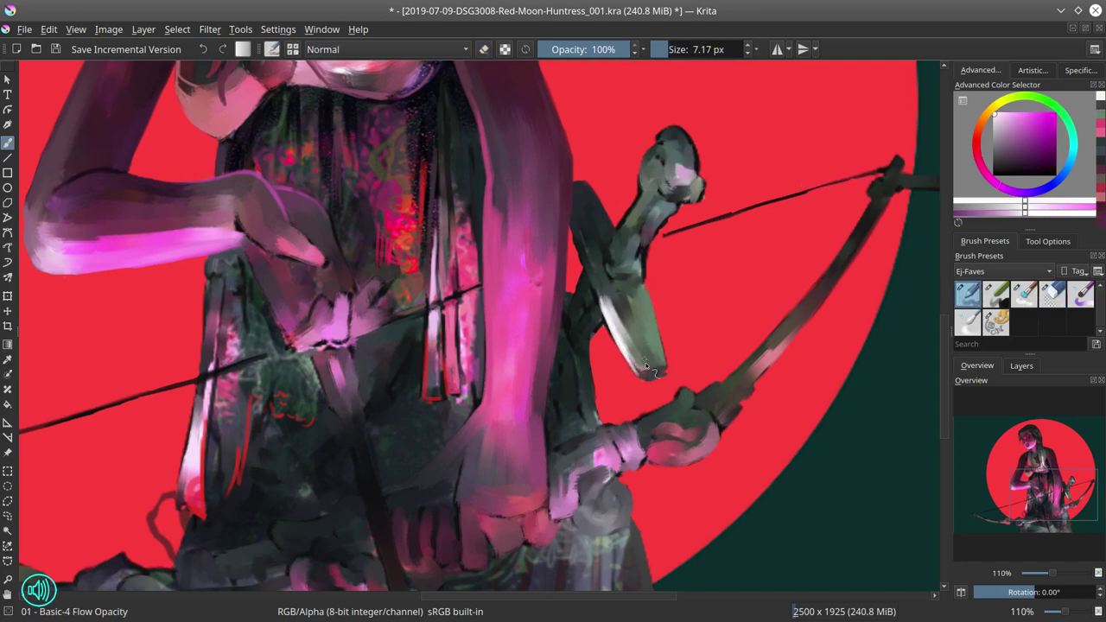
Step: Refine the sword grip's edge and paint a pale rim under the pommel with sampled tones at about 6 to 7 px
{"action": "left_click", "coordinate": [646, 285], "text": "ctrl"}
{"action": "mouse_move", "coordinate": [645, 275]}
{"action": "left_mouse_down"}
{"action": "mouse_move", "coordinate": [664, 212]}
{"action": "mouse_move", "coordinate": [690, 190]}
{"action": "mouse_move", "coordinate": [676, 197]}
{"action": "left_mouse_up"}
{"action": "left_click", "coordinate": [650, 235], "text": "ctrl"}
{"action": "left_click", "coordinate": [669, 192], "text": "ctrl"}
{"action": "left_click", "coordinate": [679, 188], "text": "ctrl"}
{"action": "left_click", "coordinate": [683, 175], "text": "ctrl"}
{"action": "left_click_drag", "start_coordinate": [671, 197], "coordinate": [702, 195]}
{"action": "left_click", "coordinate": [699, 185], "text": "ctrl"}
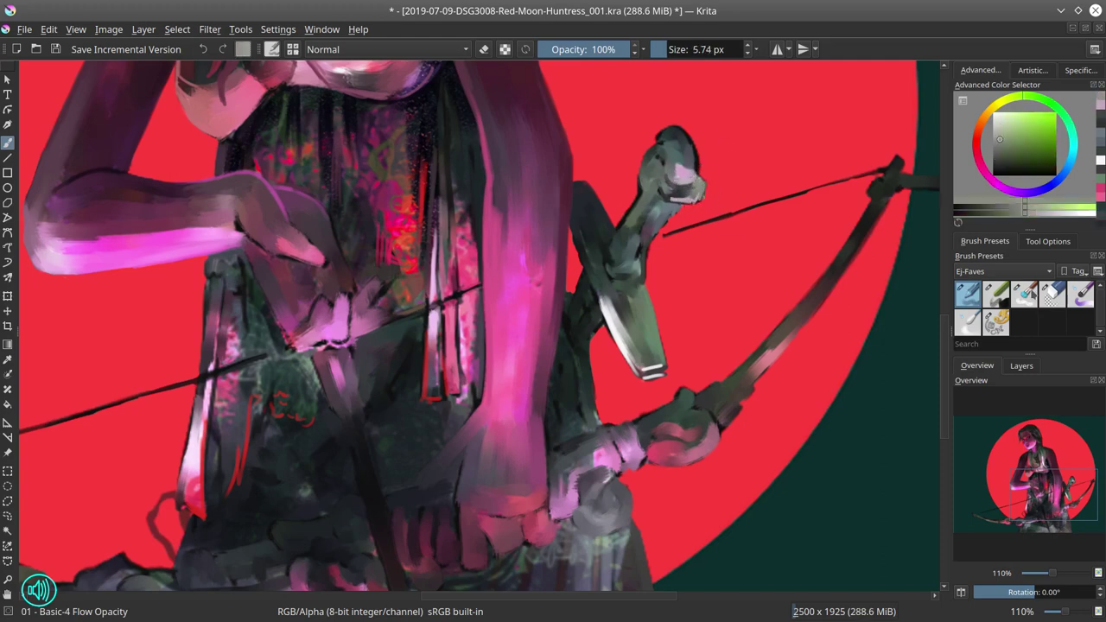
{"action": "key", "text": "slash"}
{"action": "key", "text": "slash"}
Step: Smooth the pommel's cap and the grip with blended strokes of sampled grey-green and dark tones at about 5 to 7 px
{"action": "left_click", "coordinate": [696, 164], "text": "ctrl"}
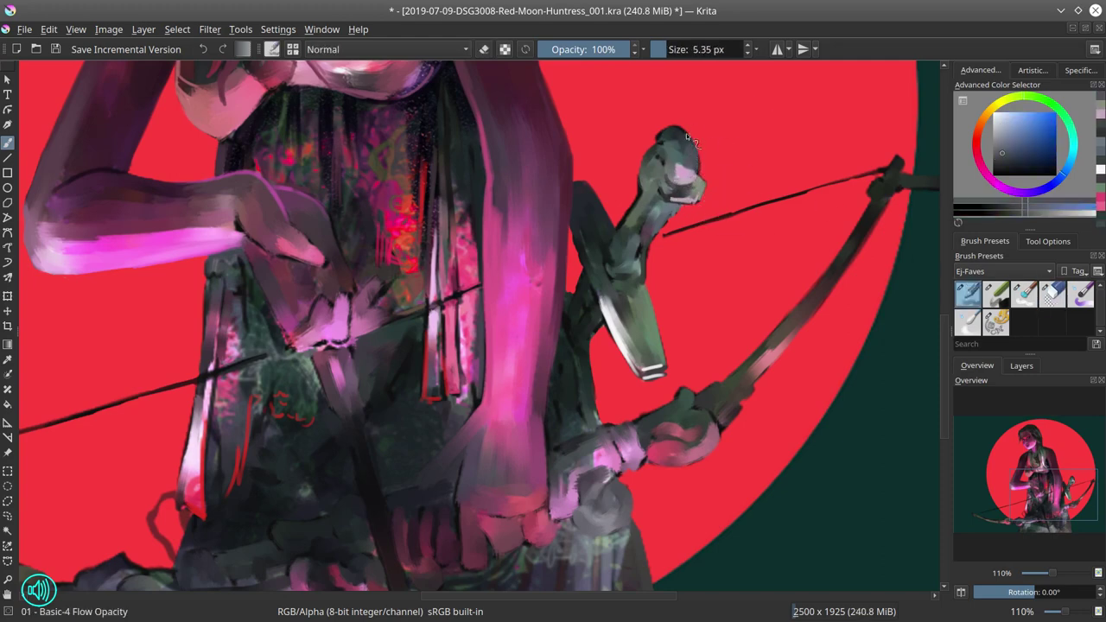
{"action": "left_click", "coordinate": [691, 152], "text": "ctrl"}
{"action": "left_click", "coordinate": [689, 156], "text": "ctrl"}
{"action": "left_click_drag", "start_coordinate": [693, 153], "coordinate": [692, 161]}
{"action": "left_click", "coordinate": [686, 150], "text": "ctrl"}
{"action": "left_click", "coordinate": [683, 155], "text": "ctrl"}
{"action": "left_click_drag", "start_coordinate": [679, 155], "coordinate": [654, 153]}
{"action": "left_click", "coordinate": [669, 149], "text": "ctrl"}
{"action": "left_click", "coordinate": [662, 150], "text": "ctrl"}
{"action": "left_click", "coordinate": [654, 154], "text": "ctrl"}
{"action": "left_click_drag", "start_coordinate": [648, 162], "coordinate": [652, 163]}
{"action": "left_click", "coordinate": [631, 233], "text": "ctrl"}
{"action": "left_click", "coordinate": [647, 232], "text": "ctrl"}
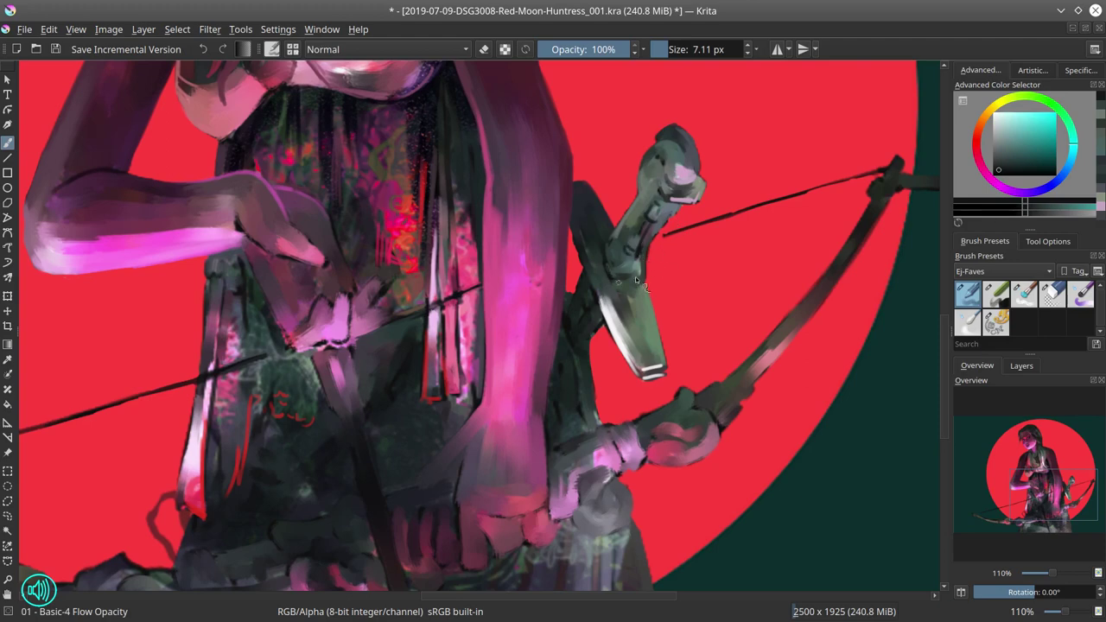
Step: Add small near-white highlights along the sword grip and where it meets the crossguard at about 5.5 px
{"action": "left_click", "coordinate": [687, 201], "text": "ctrl"}
{"action": "key", "text": "["}
{"action": "left_click_drag", "start_coordinate": [616, 280], "coordinate": [627, 282]}
{"action": "left_click_drag", "start_coordinate": [629, 247], "coordinate": [638, 251]}
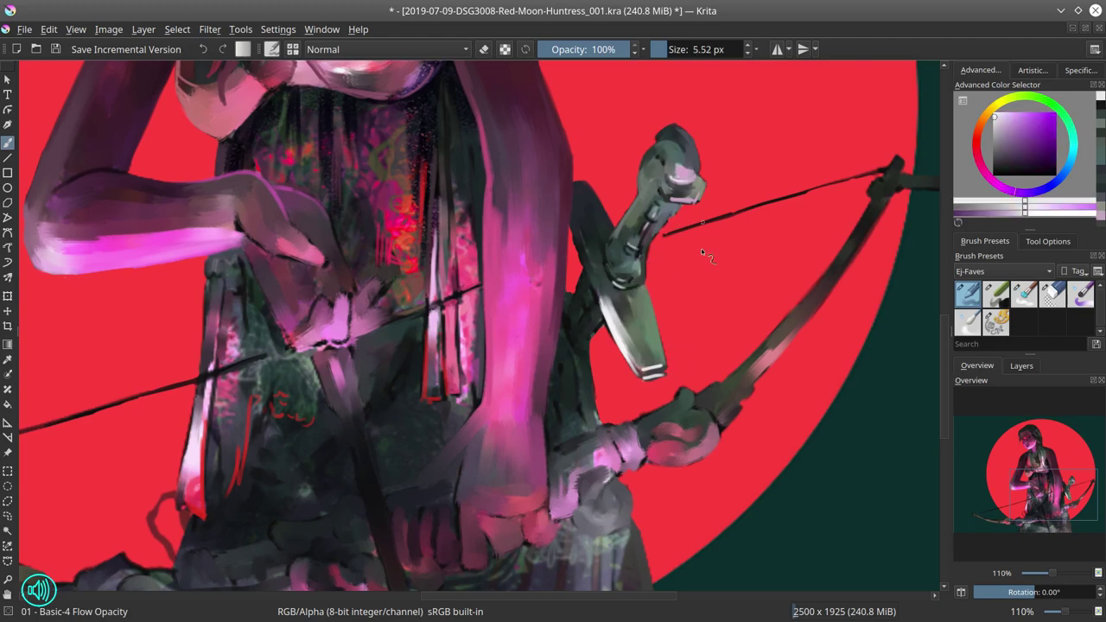
Step: Accent the hanging dress strips beside the hanging arm with sampled pink at about 5.7 px
{"action": "left_click", "coordinate": [506, 314], "text": "ctrl"}
{"action": "left_click_drag", "start_coordinate": [507, 314], "coordinate": [475, 285]}
{"action": "left_click", "coordinate": [471, 347], "text": "ctrl"}
{"action": "left_click_drag", "start_coordinate": [471, 347], "coordinate": [454, 344]}
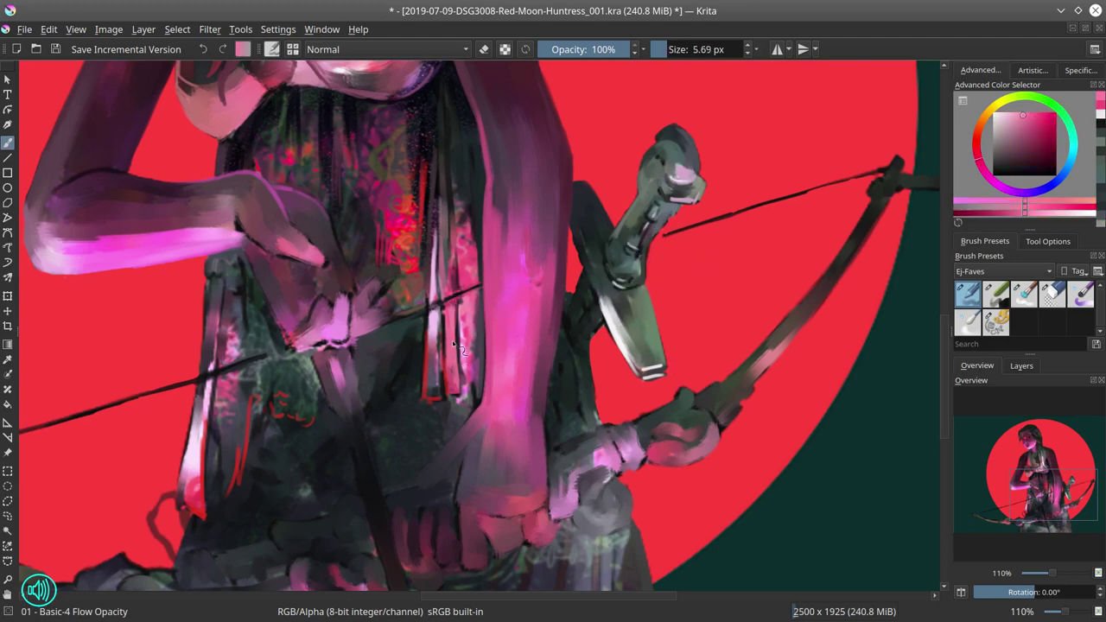
Step: Thin the long bowstring with the eraser at about 12 px and retouch the dress side panel around it with sampled dark tones
{"action": "left_click_drag", "start_coordinate": [436, 397], "coordinate": [782, 300]}
{"action": "key", "text": "/"}
{"action": "left_click_drag", "start_coordinate": [251, 368], "coordinate": [381, 333]}
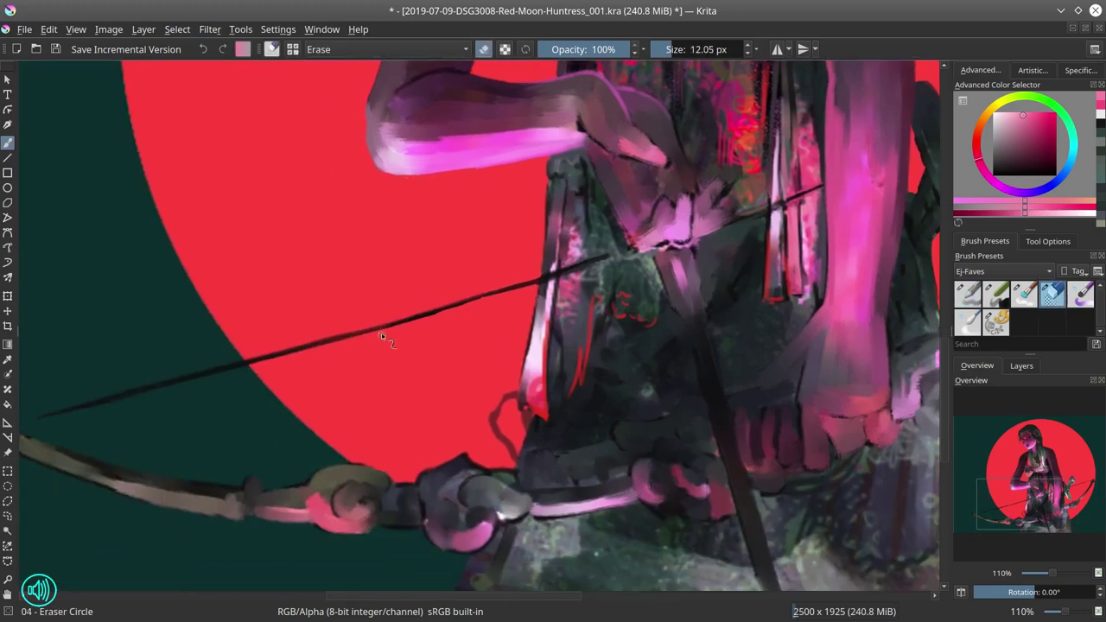
{"action": "key", "text": "/"}
{"action": "left_click", "coordinate": [572, 278], "text": "ctrl"}
{"action": "left_click", "coordinate": [566, 281], "text": "ctrl"}
{"action": "mouse_move", "coordinate": [572, 277]}
{"action": "left_mouse_down"}
{"action": "mouse_move", "coordinate": [558, 280]}
{"action": "mouse_move", "coordinate": [590, 264]}
{"action": "left_mouse_up"}
{"action": "left_click", "coordinate": [609, 262], "text": "ctrl"}
Step: Erase the stray loop beside the dress hem above the bow at about 19 px
{"action": "key", "text": "/"}
{"action": "left_click_drag", "start_coordinate": [500, 433], "coordinate": [517, 458]}
{"action": "left_click_drag", "start_coordinate": [529, 441], "coordinate": [530, 323]}
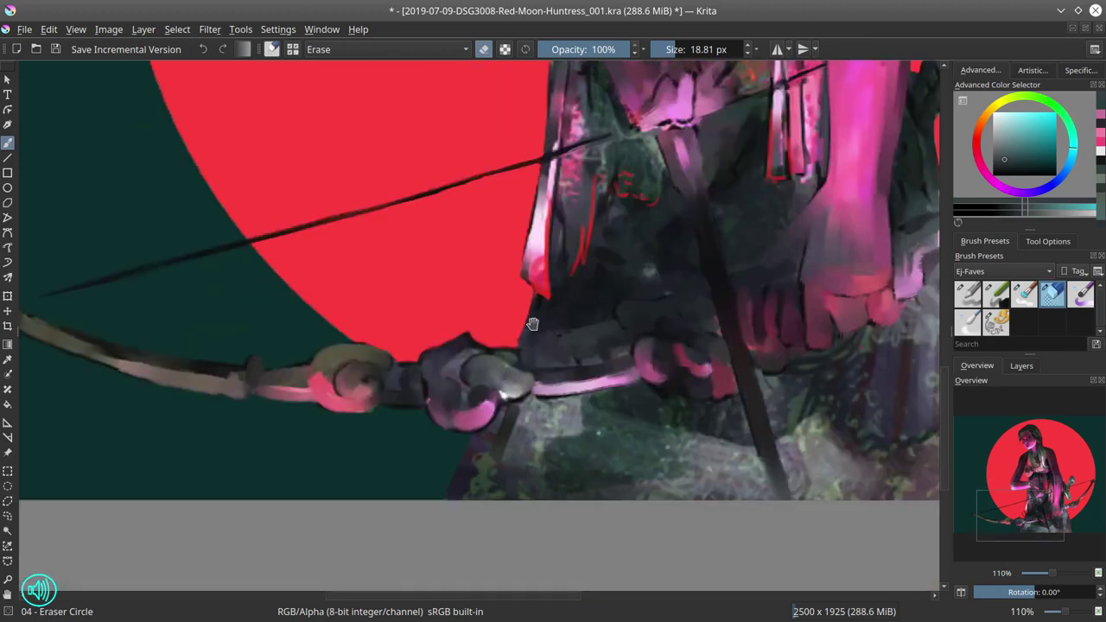
{"action": "left_click_drag", "start_coordinate": [646, 236], "coordinate": [504, 359]}
{"action": "left_click_drag", "start_coordinate": [477, 407], "coordinate": [697, 373]}
Step: Repaint the bowstring in sampled dark colour as one continuous line between both bow tips, passing over the dress and arm
{"action": "left_click", "coordinate": [147, 381], "text": "ctrl"}
{"action": "key", "text": "/"}
{"action": "left_click_drag", "start_coordinate": [112, 407], "coordinate": [114, 407]}
{"action": "left_click_drag", "start_coordinate": [76, 398], "coordinate": [727, 216]}
{"action": "mouse_move", "coordinate": [864, 173]}
{"action": "left_mouse_down"}
{"action": "mouse_move", "coordinate": [614, 283]}
{"action": "mouse_move", "coordinate": [770, 233]}
{"action": "mouse_move", "coordinate": [875, 218]}
{"action": "left_mouse_up"}
{"action": "left_click_drag", "start_coordinate": [343, 305], "coordinate": [408, 318]}
Step: Repaint the bent hand's wrist side and fingertips with sampled purple and pink at about 7.5 px, covering the black outlines
{"action": "left_click", "coordinate": [371, 346], "text": "ctrl"}
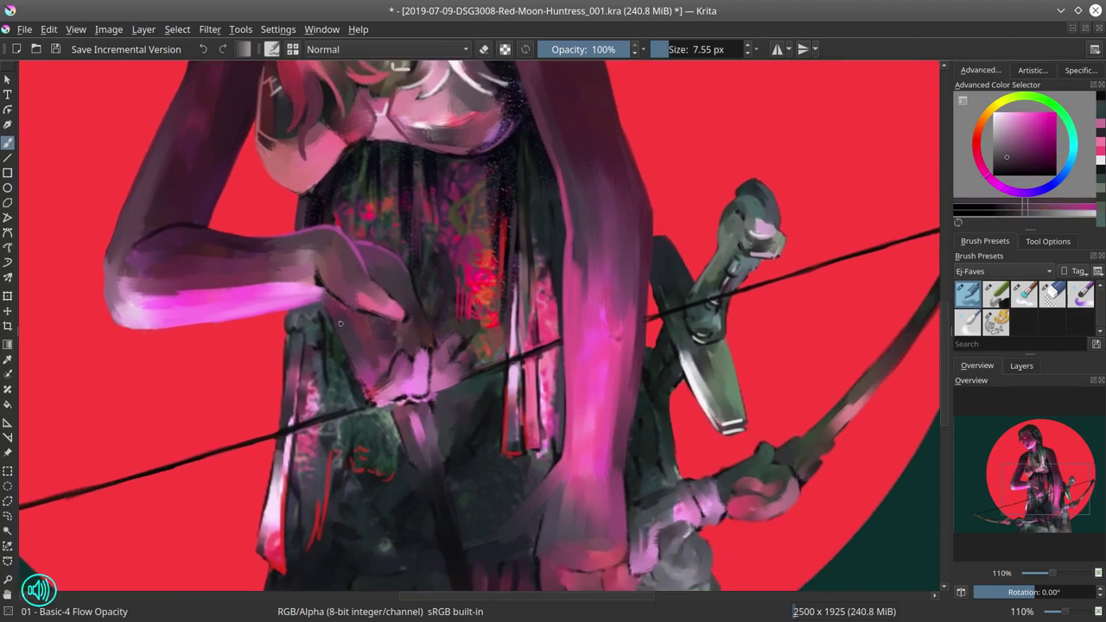
{"action": "mouse_move", "coordinate": [353, 345]}
{"action": "left_mouse_down"}
{"action": "mouse_move", "coordinate": [399, 393]}
{"action": "mouse_move", "coordinate": [421, 393]}
{"action": "mouse_move", "coordinate": [406, 400]}
{"action": "mouse_move", "coordinate": [425, 403]}
{"action": "mouse_move", "coordinate": [436, 363]}
{"action": "mouse_move", "coordinate": [465, 379]}
{"action": "mouse_move", "coordinate": [467, 346]}
{"action": "mouse_move", "coordinate": [432, 349]}
{"action": "mouse_move", "coordinate": [426, 328]}
{"action": "left_mouse_up"}
{"action": "left_click", "coordinate": [396, 399], "text": "ctrl"}
{"action": "left_click", "coordinate": [386, 369], "text": "ctrl"}
{"action": "left_click", "coordinate": [414, 399], "text": "ctrl"}
{"action": "left_click", "coordinate": [420, 380], "text": "ctrl"}
{"action": "left_click", "coordinate": [405, 409], "text": "ctrl"}
{"action": "left_click", "coordinate": [440, 403], "text": "ctrl"}
{"action": "left_click", "coordinate": [386, 412], "text": "ctrl"}
{"action": "left_click", "coordinate": [390, 406], "text": "ctrl"}
Step: Reshape the outer fingers of the bent hand against the dress with sampled pink, purple and dark brown tones
{"action": "key", "text": "bracketright"}
{"action": "key", "text": "bracketright"}
{"action": "left_click", "coordinate": [447, 379], "text": "ctrl"}
{"action": "key", "text": "bracketleft"}
{"action": "left_click", "coordinate": [456, 381], "text": "ctrl"}
{"action": "left_click", "coordinate": [473, 347], "text": "ctrl"}
{"action": "left_click", "coordinate": [477, 333], "text": "ctrl"}
{"action": "left_click", "coordinate": [468, 334], "text": "ctrl"}
{"action": "left_click", "coordinate": [440, 337], "text": "ctrl"}
Step: Toggle the copied layer's visibility on and off for comparison, and define the hand's outer edge and raised finger with sampled tones at about 5.7 px
{"action": "left_click", "coordinate": [1026, 368]}
{"action": "left_click", "coordinate": [961, 460]}
{"action": "left_click", "coordinate": [961, 460]}
{"action": "left_click", "coordinate": [415, 288], "text": "ctrl"}
{"action": "left_click", "coordinate": [428, 316], "text": "ctrl"}
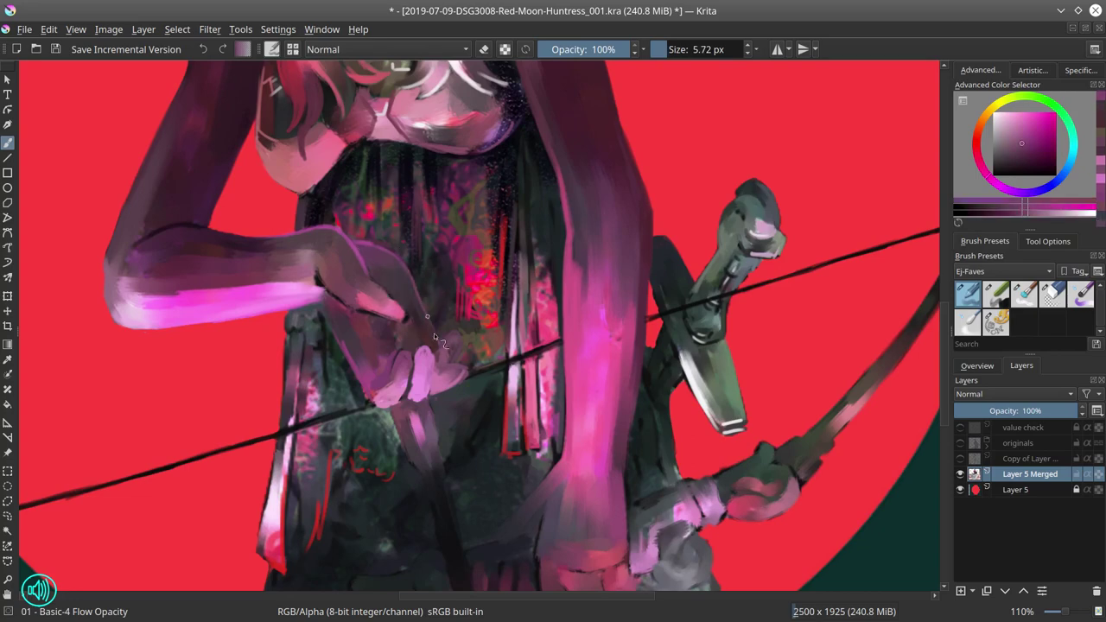
{"action": "left_click", "coordinate": [469, 334], "text": "ctrl"}
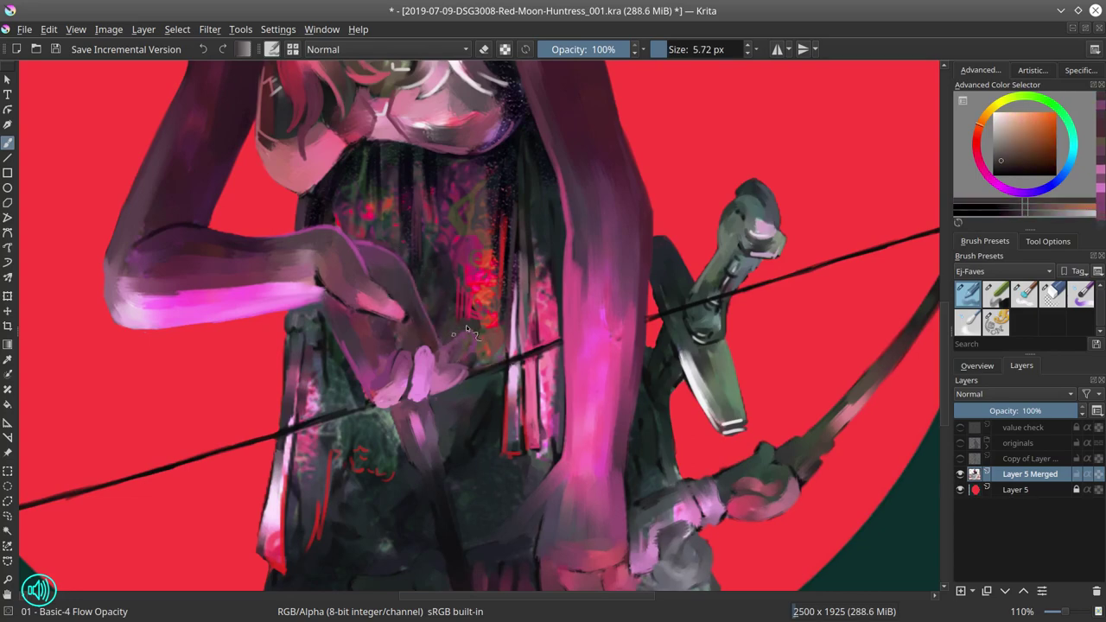
{"action": "left_click", "coordinate": [465, 350], "text": "ctrl"}
{"action": "left_click", "coordinate": [448, 359], "text": "ctrl"}
{"action": "left_click_drag", "start_coordinate": [447, 359], "coordinate": [449, 354]}
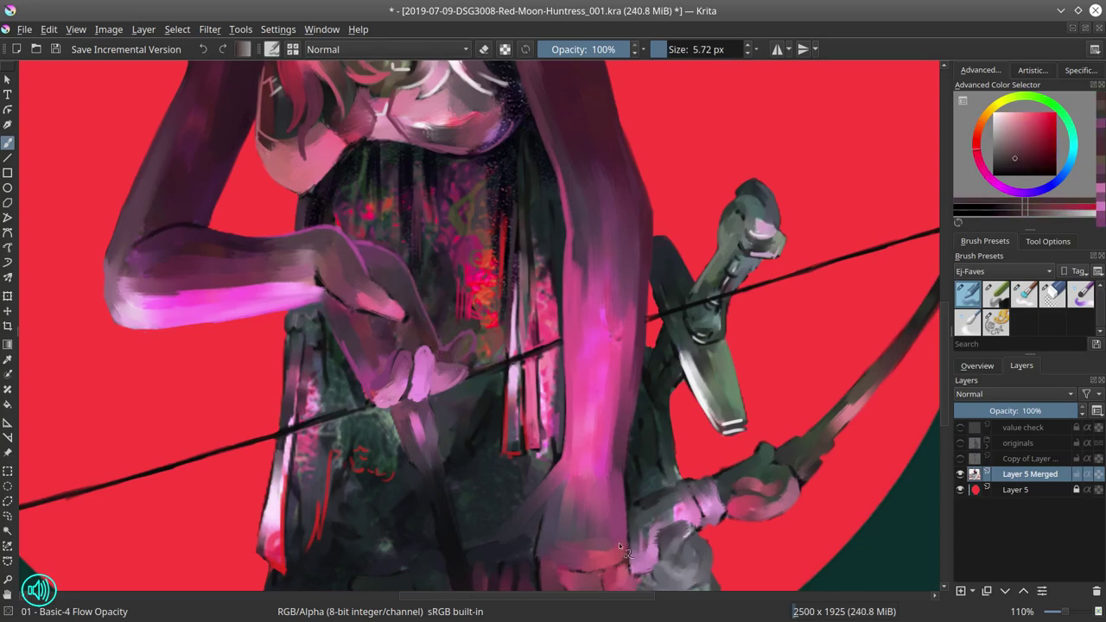
{"action": "left_click", "coordinate": [456, 353], "text": "ctrl"}
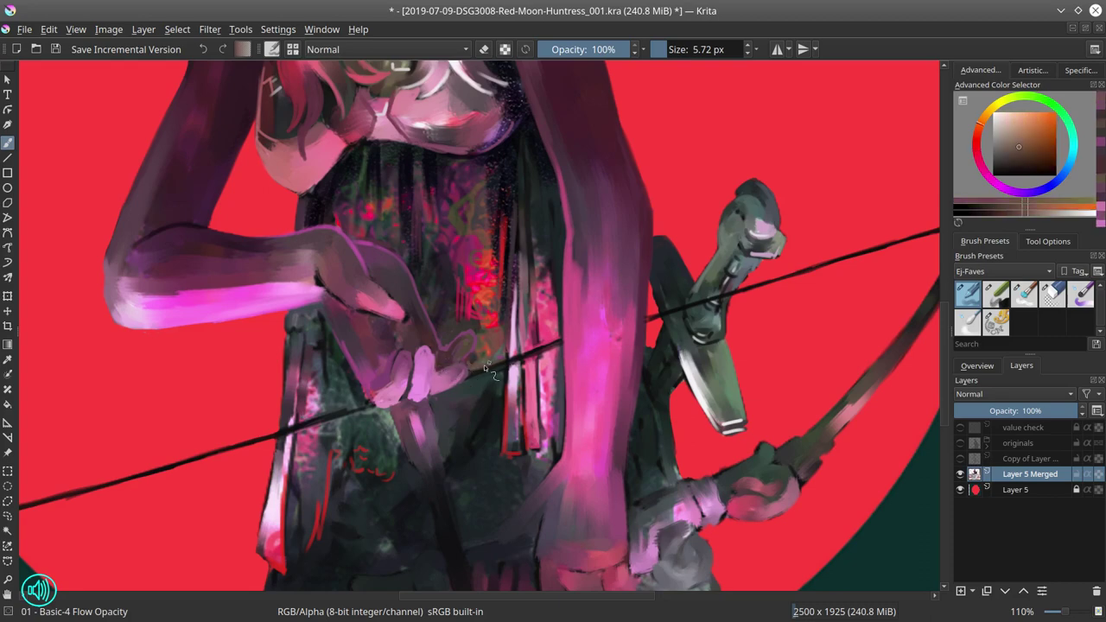
Step: Retouch the folds and edges of the dress side panel below the bent arm with colours sampled from it
{"action": "left_click", "coordinate": [394, 411], "text": "ctrl"}
{"action": "left_click", "coordinate": [304, 422], "text": "ctrl"}
{"action": "left_click", "coordinate": [298, 405], "text": "ctrl"}
{"action": "mouse_move", "coordinate": [304, 425]}
{"action": "left_mouse_down"}
{"action": "mouse_move", "coordinate": [344, 413]}
{"action": "mouse_move", "coordinate": [293, 434]}
{"action": "mouse_move", "coordinate": [285, 449]}
{"action": "mouse_move", "coordinate": [284, 385]}
{"action": "left_mouse_up"}
{"action": "left_click", "coordinate": [291, 441], "text": "ctrl"}
{"action": "left_click", "coordinate": [278, 454], "text": "ctrl"}
Step: Replace the bent hand's dark thumb outline with sampled purple tones at about 9 to 12 px, and save the painting
{"action": "left_click", "coordinate": [320, 279], "text": "ctrl"}
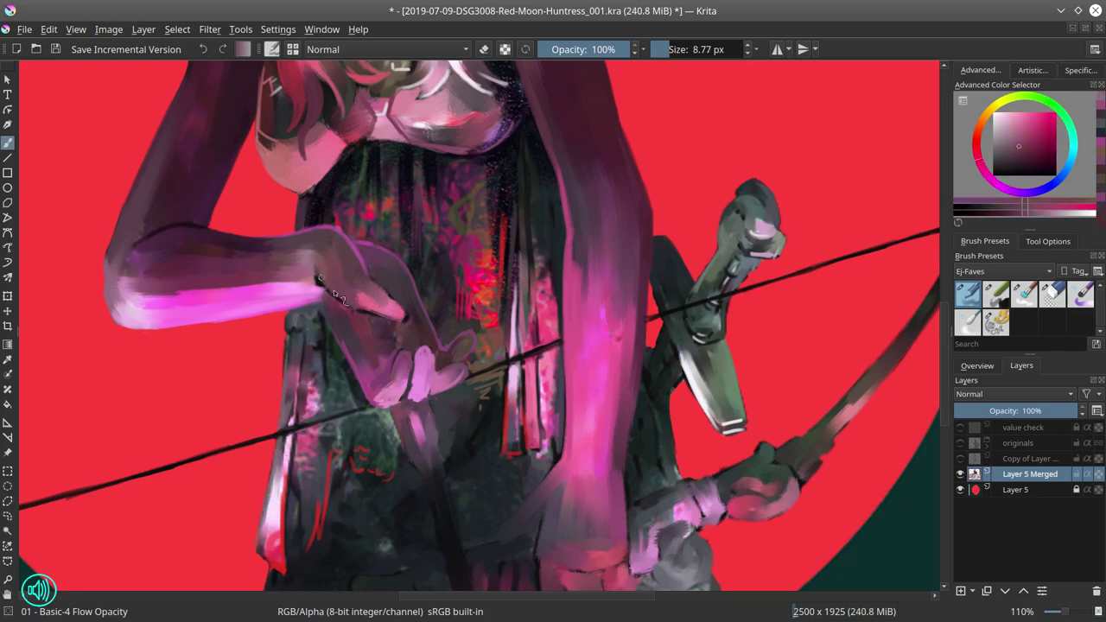
{"action": "left_click", "coordinate": [328, 285], "text": "ctrl"}
{"action": "left_click_drag", "start_coordinate": [322, 281], "coordinate": [409, 326]}
{"action": "left_click", "coordinate": [403, 336], "text": "ctrl"}
{"action": "left_click_drag", "start_coordinate": [403, 326], "coordinate": [405, 335]}
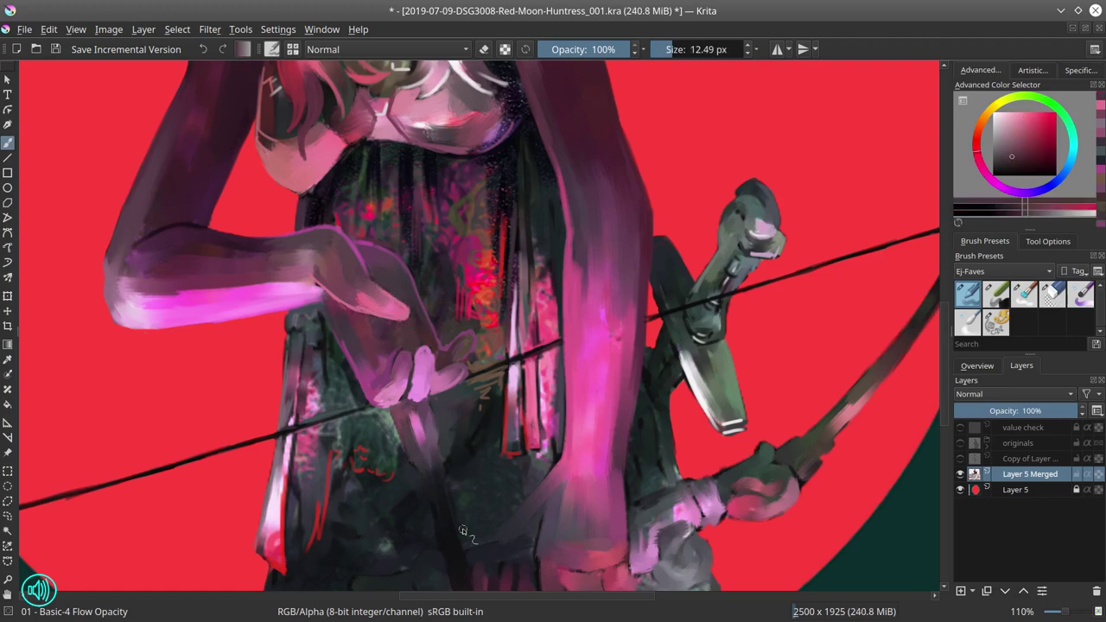
{"action": "left_click", "coordinate": [341, 346], "text": "ctrl"}
{"action": "left_click_drag", "start_coordinate": [340, 346], "coordinate": [349, 349]}
{"action": "scroll", "coordinate": [378, 382], "scroll_direction": "down", "scroll_amount": 5}
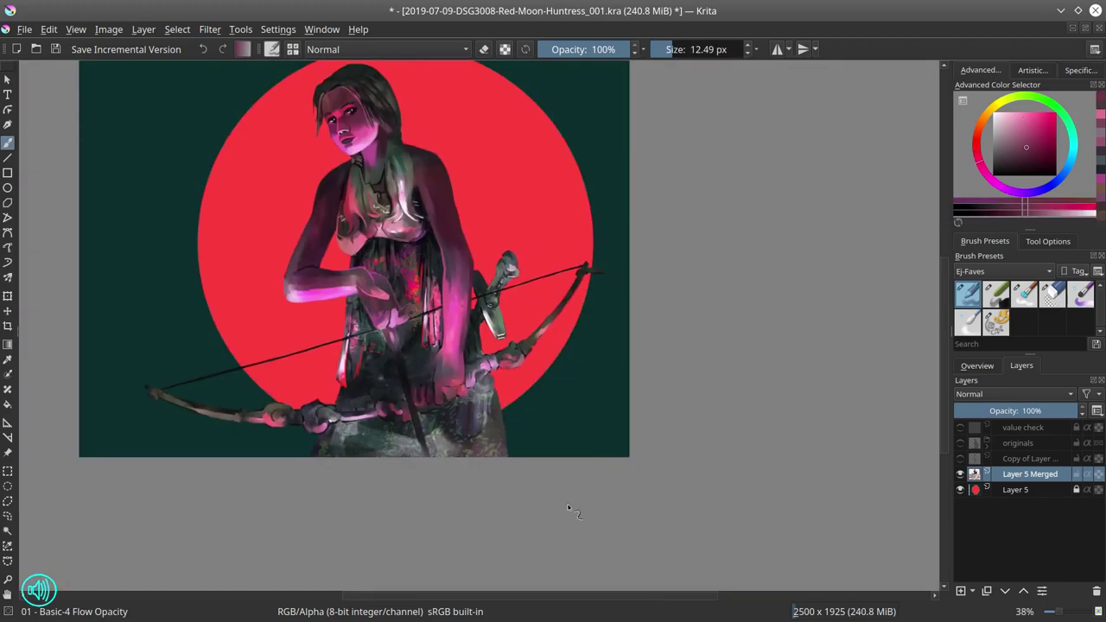
{"action": "left_click", "coordinate": [977, 366]}
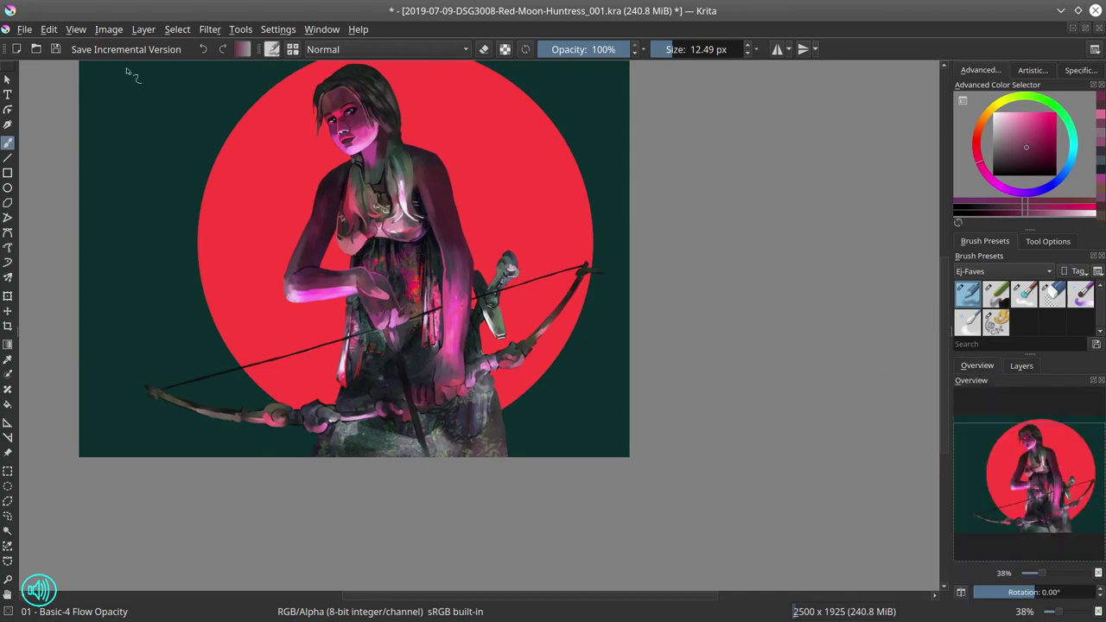
{"action": "left_click", "coordinate": [56, 50]}
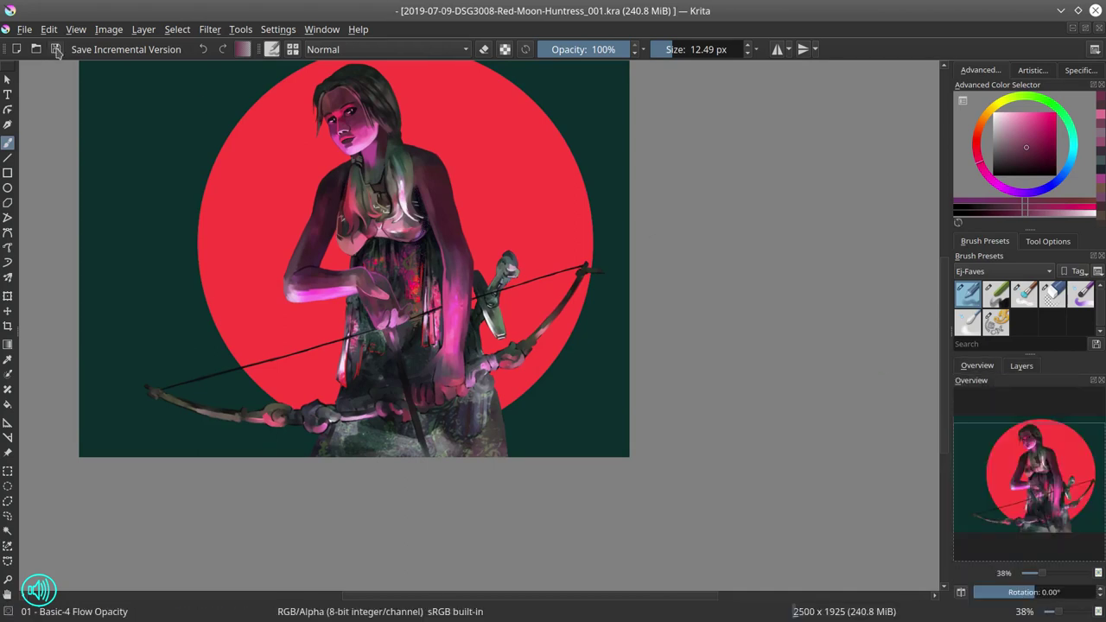
Step: Try brightening Layer 5's red moon and green background with a colour adjustment curve
{"action": "left_click", "coordinate": [1021, 366]}
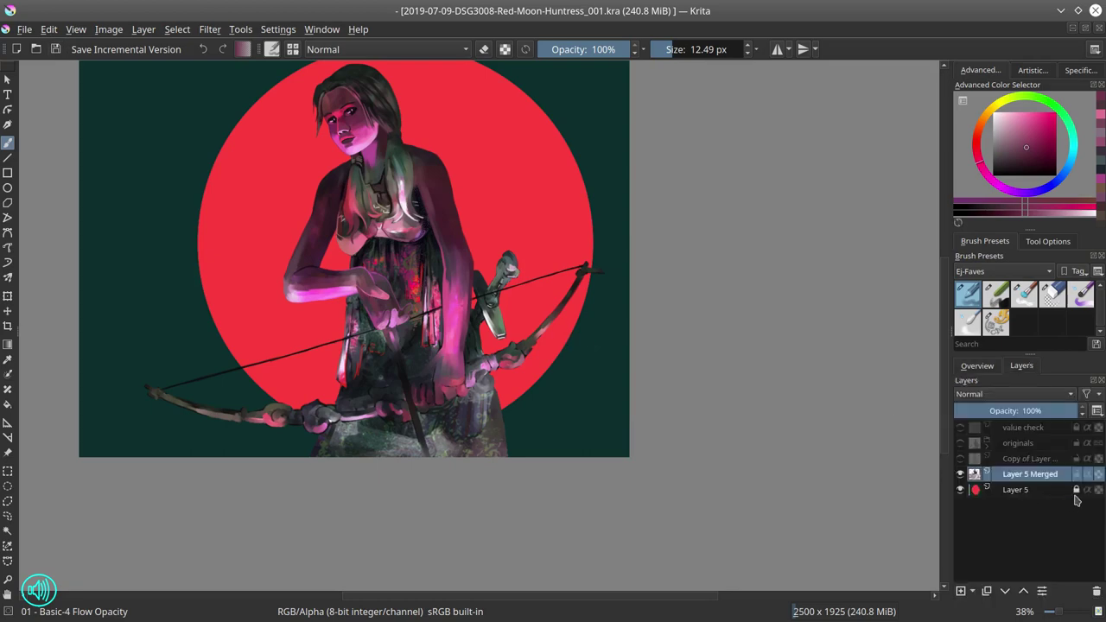
{"action": "left_click", "coordinate": [1015, 489]}
{"action": "left_click", "coordinate": [210, 29]}
{"action": "mouse_move", "coordinate": [225, 66]}
{"action": "left_click", "coordinate": [519, 245]}
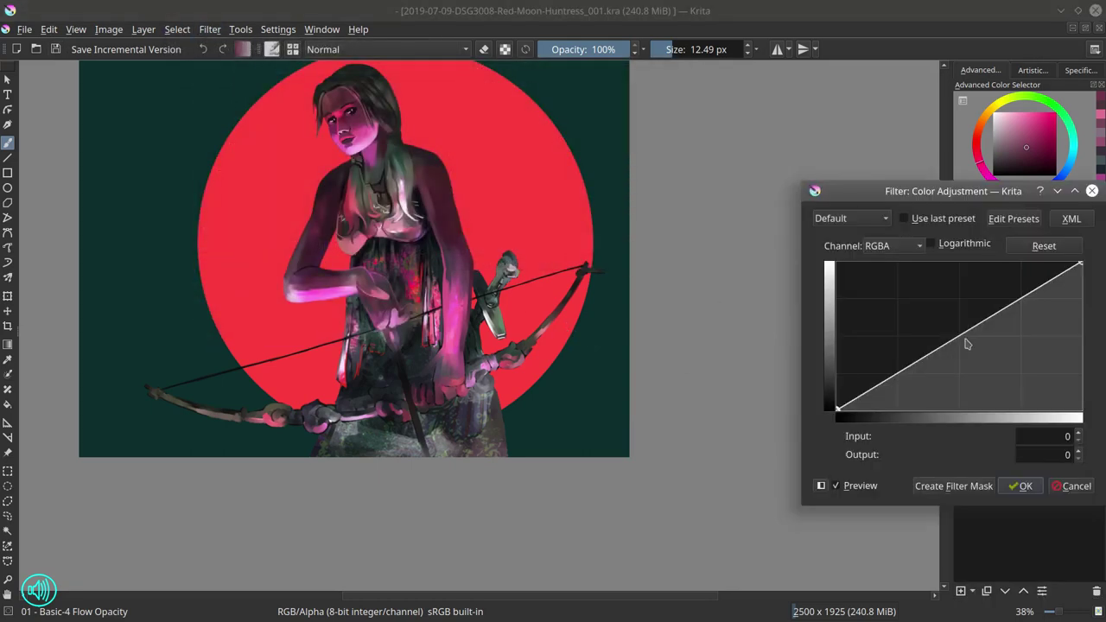
{"action": "left_click_drag", "start_coordinate": [951, 190], "coordinate": [852, 161]}
{"action": "left_click_drag", "start_coordinate": [800, 341], "coordinate": [791, 329]}
{"action": "left_click_drag", "start_coordinate": [865, 292], "coordinate": [929, 244]}
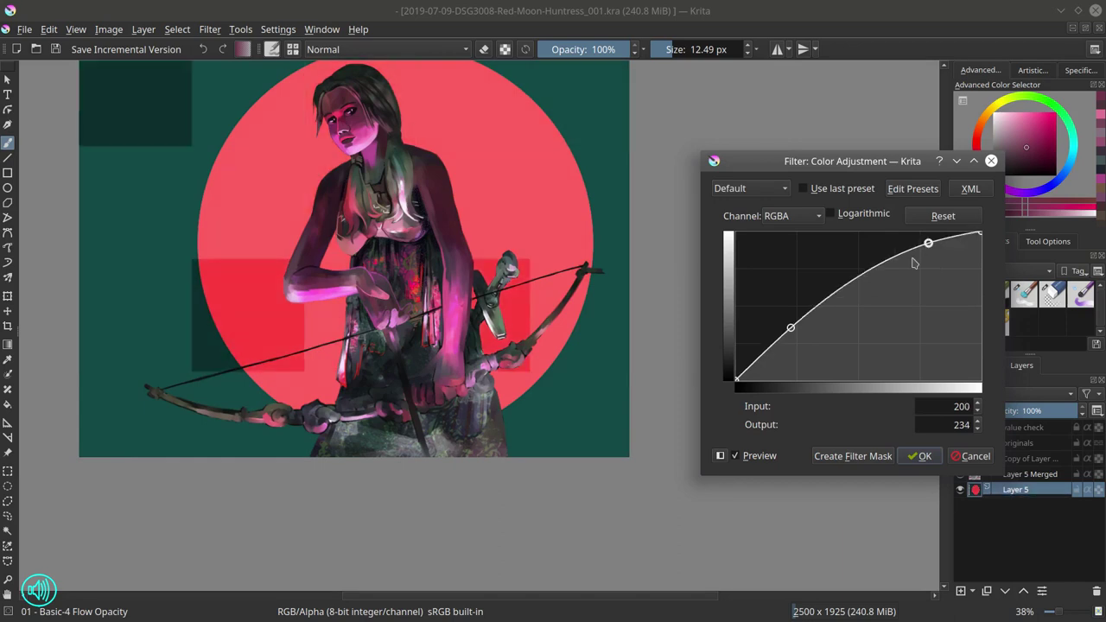
{"action": "left_click_drag", "start_coordinate": [791, 327], "coordinate": [792, 348]}
{"action": "left_click", "coordinate": [984, 462]}
{"action": "left_click", "coordinate": [978, 367]}
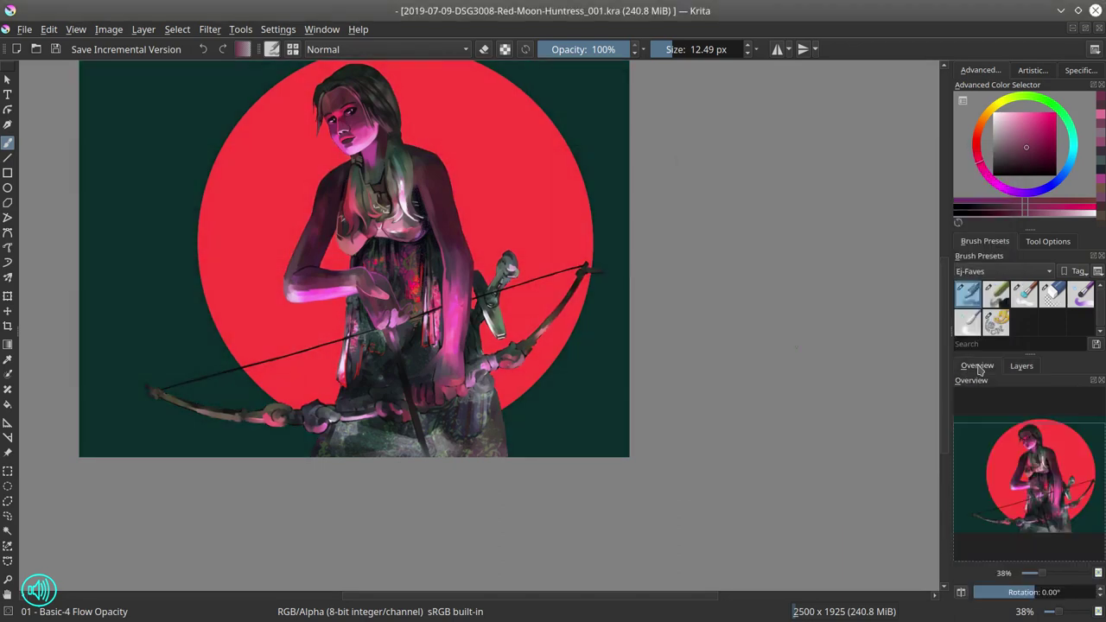
Step: Try lowering the background layer's saturation to -66, and undo the adjustment
{"action": "left_click", "coordinate": [217, 30]}
{"action": "mouse_move", "coordinate": [230, 85]}
{"action": "left_click", "coordinate": [484, 204]}
{"action": "left_click_drag", "start_coordinate": [853, 258], "coordinate": [797, 259]}
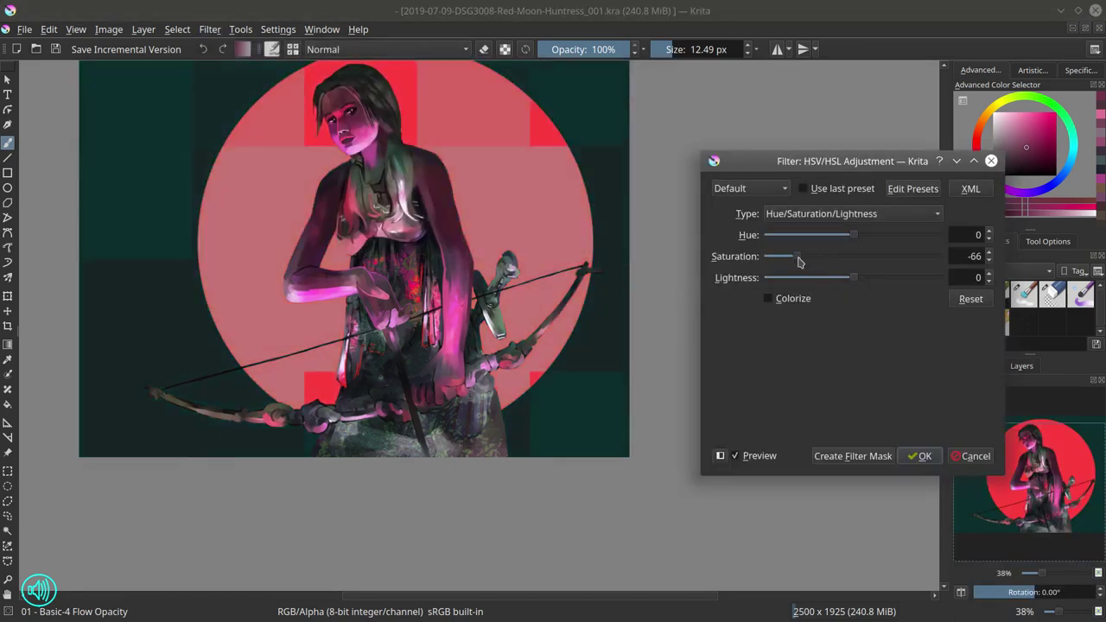
{"action": "left_click", "coordinate": [927, 456]}
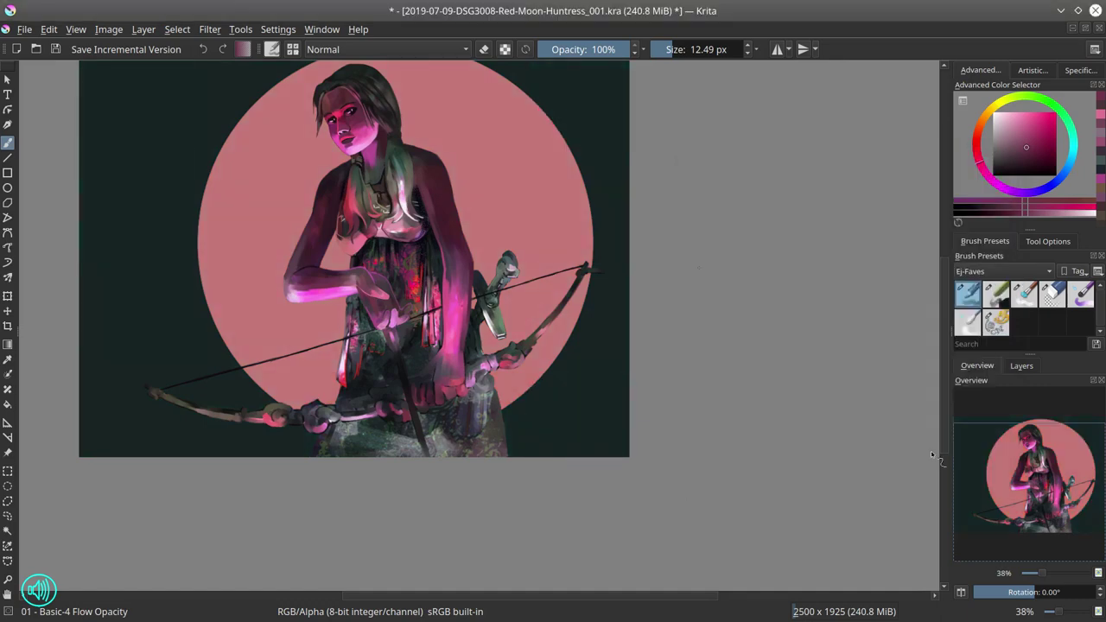
{"action": "left_click", "coordinate": [49, 29]}
{"action": "left_click", "coordinate": [70, 43]}
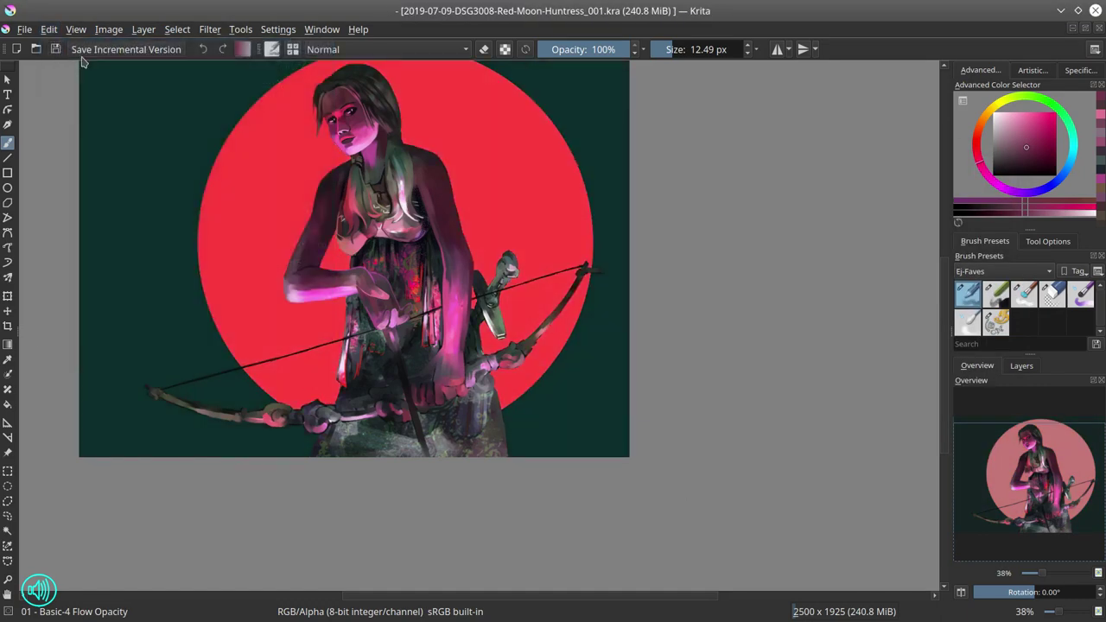
Step: Isolate the background layer and undo the stray brush strokes painted on it
{"action": "left_click", "coordinate": [245, 219]}
{"action": "left_click", "coordinate": [7, 143]}
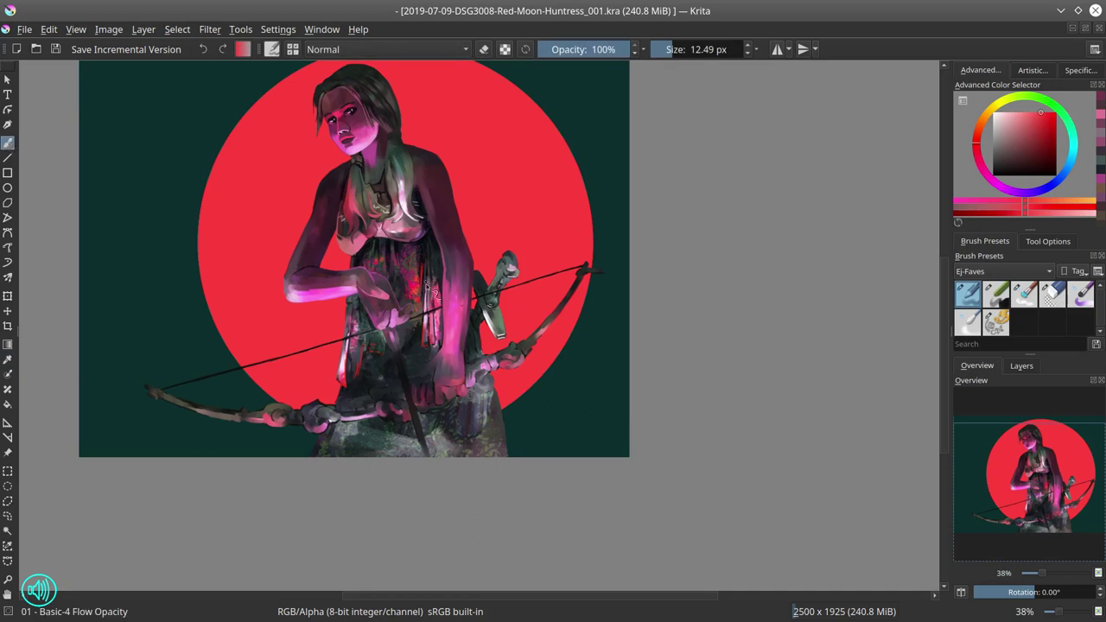
{"action": "left_click_drag", "start_coordinate": [440, 405], "coordinate": [433, 339]}
{"action": "left_click", "coordinate": [341, 264], "text": "ctrl"}
{"action": "left_click", "coordinate": [346, 303], "text": "ctrl"}
{"action": "left_click_drag", "start_coordinate": [336, 269], "coordinate": [337, 291]}
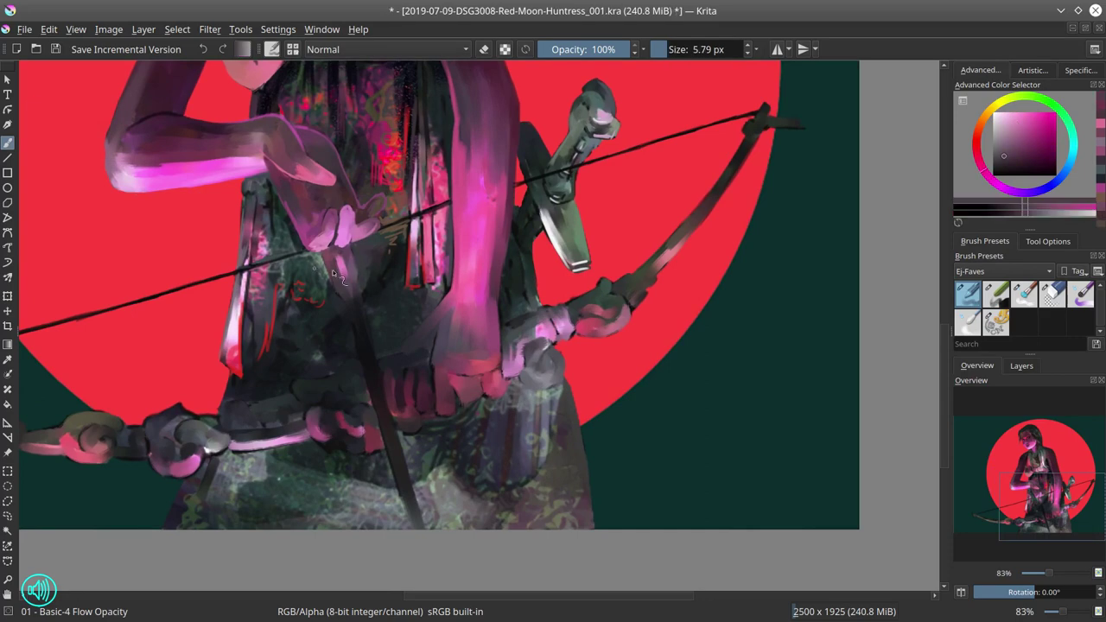
{"action": "left_click", "coordinate": [1022, 365]}
{"action": "left_click", "coordinate": [960, 490], "text": "shift"}
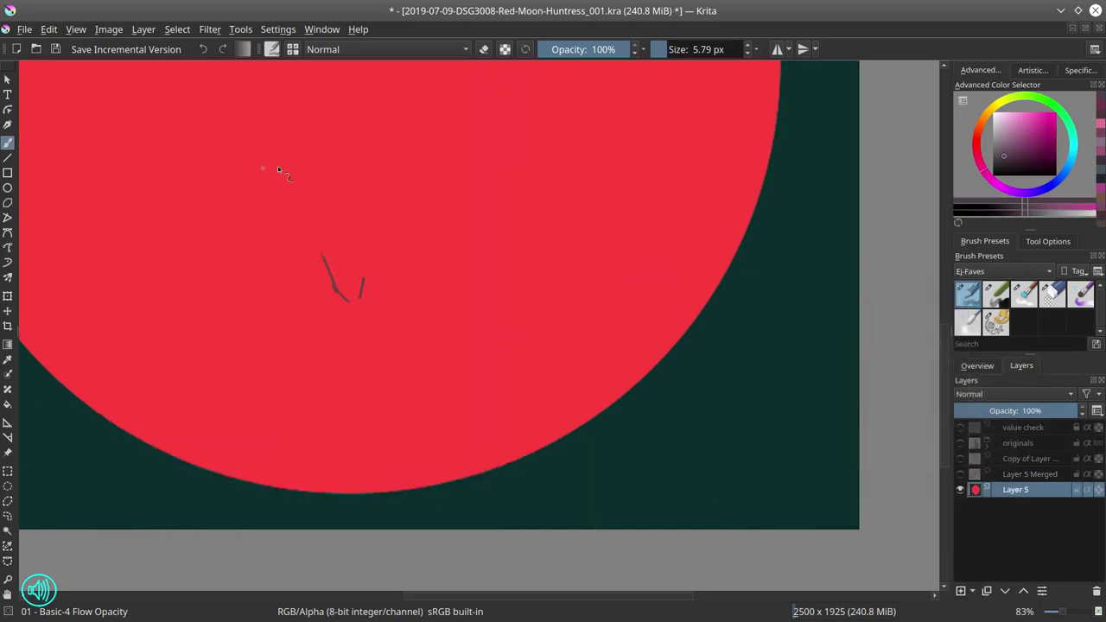
{"action": "left_click", "coordinate": [203, 49]}
Step: On Layer 5 Merged, refine the bent hand's lower fingers and the dark shaft below them with sampled tones at about 7.9 px
{"action": "left_click", "coordinate": [1055, 481]}
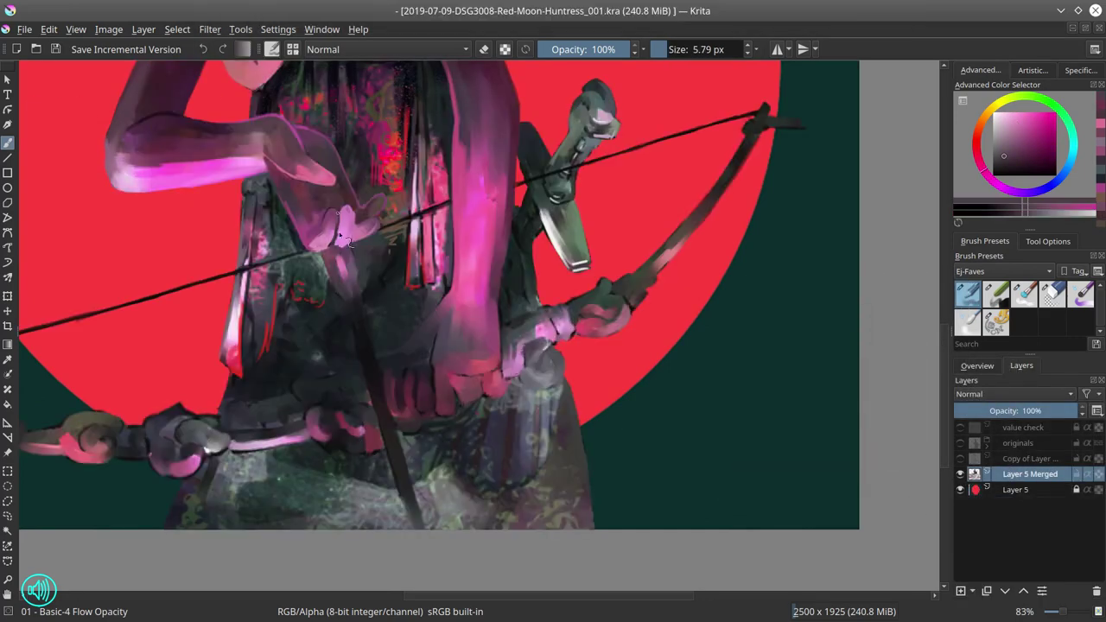
{"action": "mouse_move", "coordinate": [326, 262]}
{"action": "left_mouse_down"}
{"action": "mouse_move", "coordinate": [348, 300]}
{"action": "mouse_move", "coordinate": [353, 268]}
{"action": "left_mouse_up"}
{"action": "left_click", "coordinate": [352, 268], "text": "ctrl"}
{"action": "left_click", "coordinate": [344, 293], "text": "ctrl"}
{"action": "left_click", "coordinate": [379, 413], "text": "ctrl"}
{"action": "left_click_drag", "start_coordinate": [380, 417], "coordinate": [417, 505]}
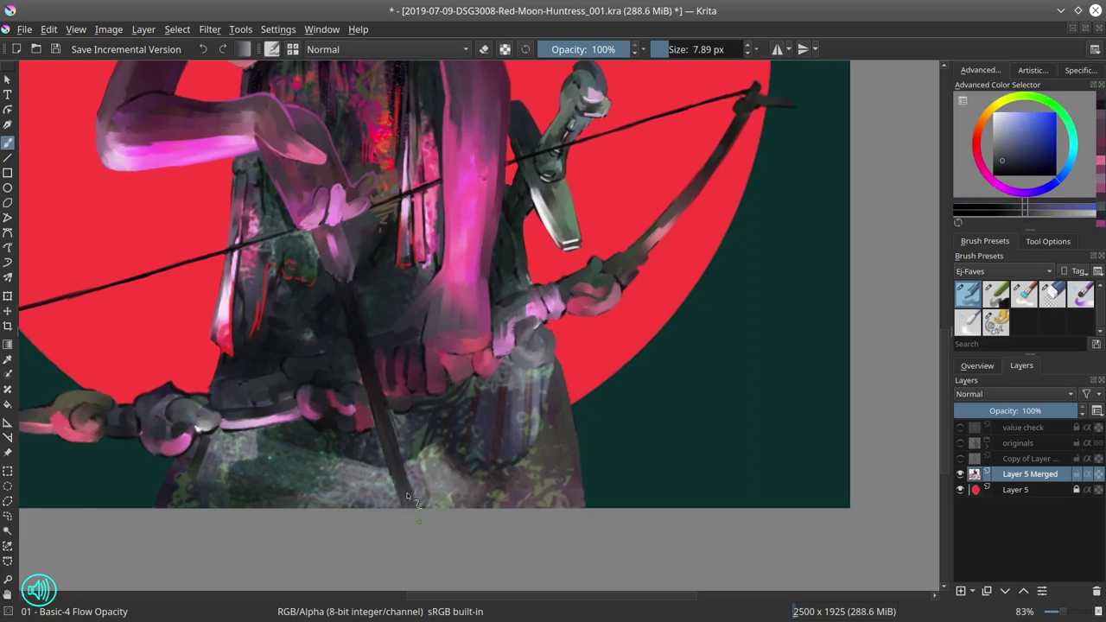
{"action": "left_click", "coordinate": [367, 404], "text": "ctrl"}
{"action": "left_click_drag", "start_coordinate": [365, 399], "coordinate": [372, 424]}
Step: Define the thumb and wrist of the hand gripping the bow with sampled pink and dark tones at about 8.2 px
{"action": "left_click_drag", "start_coordinate": [457, 279], "coordinate": [493, 296]}
{"action": "left_click", "coordinate": [499, 290], "text": "ctrl"}
{"action": "scroll", "coordinate": [471, 320], "scroll_direction": "up", "scroll_amount": 1}
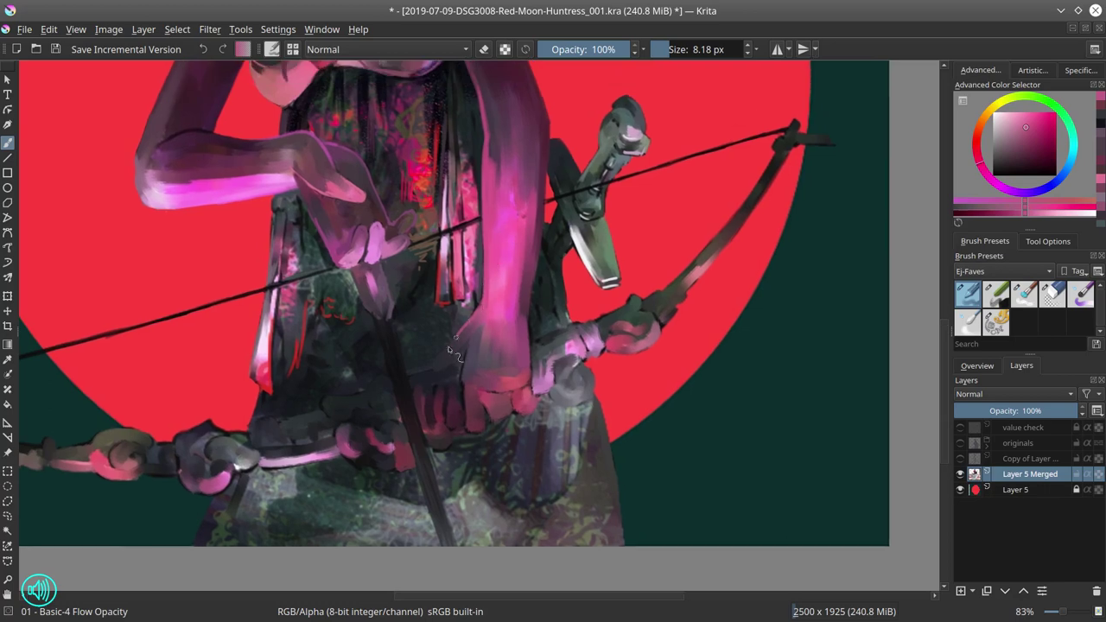
{"action": "left_click", "coordinate": [453, 373], "text": "ctrl"}
{"action": "left_click", "coordinate": [453, 375], "text": "ctrl"}
{"action": "mouse_move", "coordinate": [460, 370]}
{"action": "left_mouse_down"}
{"action": "mouse_move", "coordinate": [471, 425]}
{"action": "mouse_move", "coordinate": [534, 405]}
{"action": "left_mouse_up"}
Step: Reshape the knuckles and lower finger edges of the bow-gripping hand with sampled pink, red and dark dress tones
{"action": "left_click", "coordinate": [474, 402], "text": "ctrl"}
{"action": "left_click", "coordinate": [485, 402], "text": "ctrl"}
{"action": "left_click", "coordinate": [506, 404], "text": "ctrl"}
{"action": "left_click", "coordinate": [515, 396], "text": "ctrl"}
{"action": "left_click", "coordinate": [522, 403], "text": "ctrl"}
{"action": "left_click", "coordinate": [559, 443], "text": "ctrl"}
{"action": "left_click", "coordinate": [536, 396], "text": "ctrl"}
{"action": "left_click", "coordinate": [518, 400], "text": "ctrl"}
{"action": "mouse_move", "coordinate": [519, 400]}
{"action": "left_mouse_down"}
{"action": "mouse_move", "coordinate": [524, 414]}
{"action": "mouse_move", "coordinate": [512, 417]}
{"action": "mouse_move", "coordinate": [538, 410]}
{"action": "mouse_move", "coordinate": [539, 392]}
{"action": "mouse_move", "coordinate": [530, 396]}
{"action": "left_mouse_up"}
{"action": "left_click", "coordinate": [556, 443], "text": "ctrl"}
{"action": "left_click", "coordinate": [510, 406], "text": "ctrl"}
{"action": "left_click", "coordinate": [518, 420], "text": "ctrl"}
{"action": "left_click", "coordinate": [534, 399], "text": "ctrl"}
{"action": "left_click", "coordinate": [524, 402], "text": "ctrl"}
{"action": "left_click", "coordinate": [518, 388], "text": "ctrl"}
Step: Retouch the wrist and outer forearm above the bow grip with sampled pink tones
{"action": "left_click", "coordinate": [524, 327], "text": "ctrl"}
{"action": "left_click_drag", "start_coordinate": [524, 327], "coordinate": [524, 327]}
{"action": "mouse_move", "coordinate": [533, 265]}
{"action": "left_mouse_down"}
{"action": "mouse_move", "coordinate": [528, 325]}
{"action": "mouse_move", "coordinate": [558, 313]}
{"action": "left_mouse_up"}
Step: Refine the grey scroll ornament beside the gripping hand with tones sampled from the bow at about 8.8 px
{"action": "left_click", "coordinate": [551, 371], "text": "ctrl"}
{"action": "mouse_move", "coordinate": [553, 368]}
{"action": "left_mouse_down"}
{"action": "mouse_move", "coordinate": [566, 406]}
{"action": "mouse_move", "coordinate": [593, 379]}
{"action": "mouse_move", "coordinate": [551, 378]}
{"action": "mouse_move", "coordinate": [569, 361]}
{"action": "mouse_move", "coordinate": [575, 390]}
{"action": "mouse_move", "coordinate": [567, 325]}
{"action": "mouse_move", "coordinate": [591, 375]}
{"action": "left_mouse_up"}
{"action": "left_click", "coordinate": [574, 412], "text": "ctrl"}
{"action": "left_click", "coordinate": [573, 376], "text": "ctrl"}
{"action": "left_click", "coordinate": [574, 364], "text": "ctrl"}
{"action": "left_click", "coordinate": [581, 365], "text": "ctrl"}
{"action": "left_click", "coordinate": [581, 366], "text": "ctrl"}
{"action": "left_click", "coordinate": [559, 333], "text": "ctrl"}
{"action": "left_click_drag", "start_coordinate": [574, 329], "coordinate": [590, 334]}
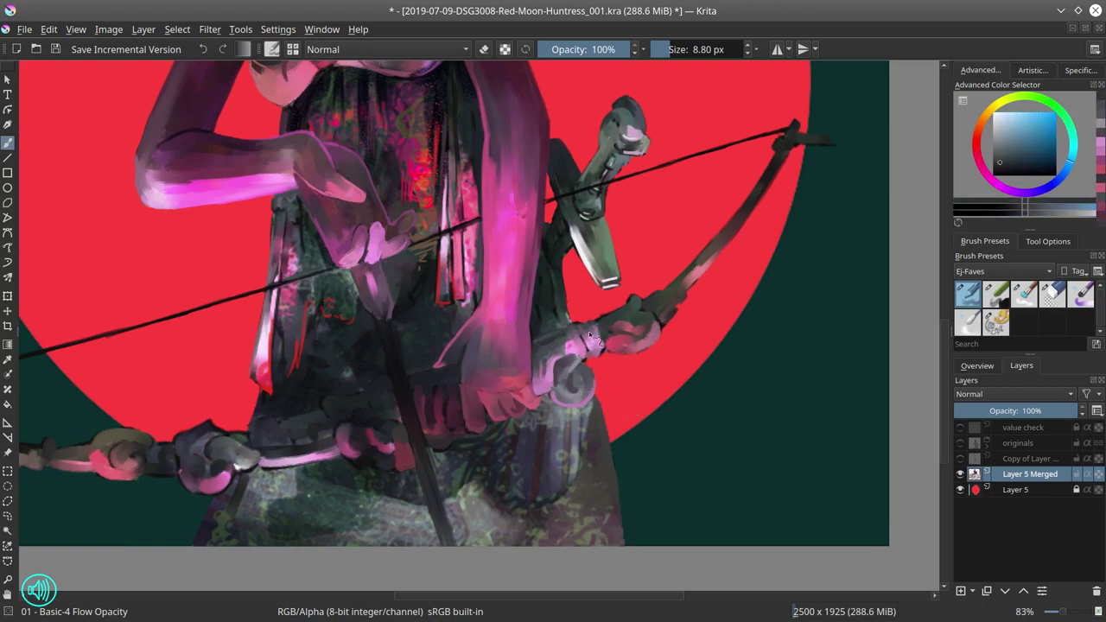
Step: Clean the bow's edge with the circle eraser at about 18.8 px, and repaint the pale band in sampled lilac at 8.8 px
{"action": "key", "text": "e"}
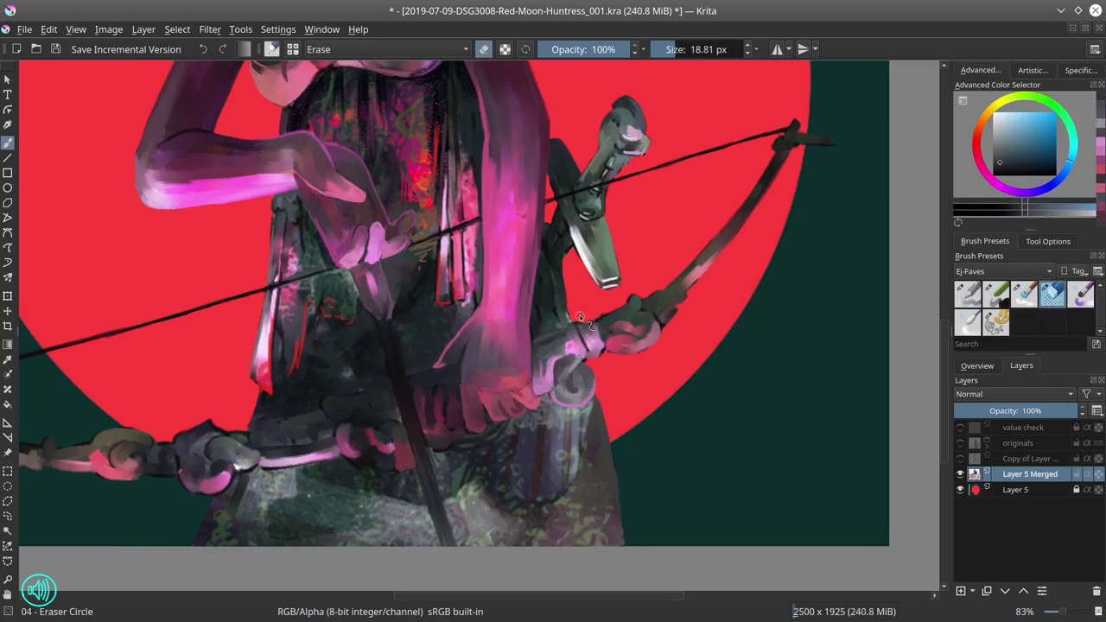
{"action": "left_click", "coordinate": [969, 299]}
{"action": "left_click", "coordinate": [598, 328], "text": "ctrl"}
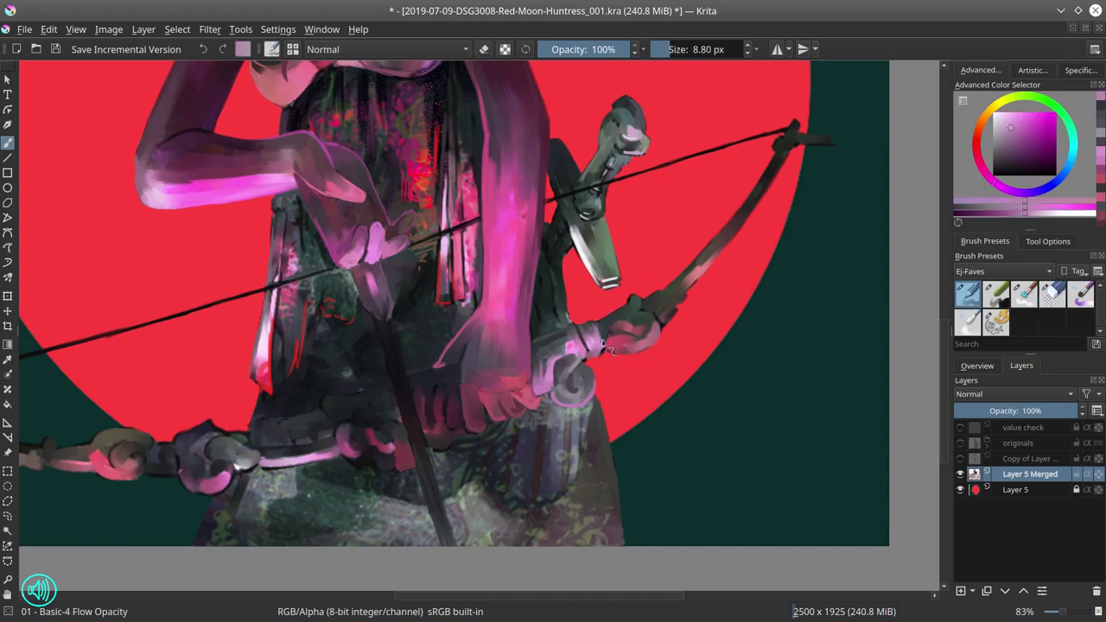
{"action": "left_click", "coordinate": [596, 350], "text": "ctrl"}
{"action": "left_click_drag", "start_coordinate": [596, 330], "coordinate": [600, 354]}
Step: Retouch the pink curl and green ornament at the base of the upper bow limb with sampled colours
{"action": "left_click", "coordinate": [598, 356], "text": "ctrl"}
{"action": "left_click", "coordinate": [629, 350], "text": "ctrl"}
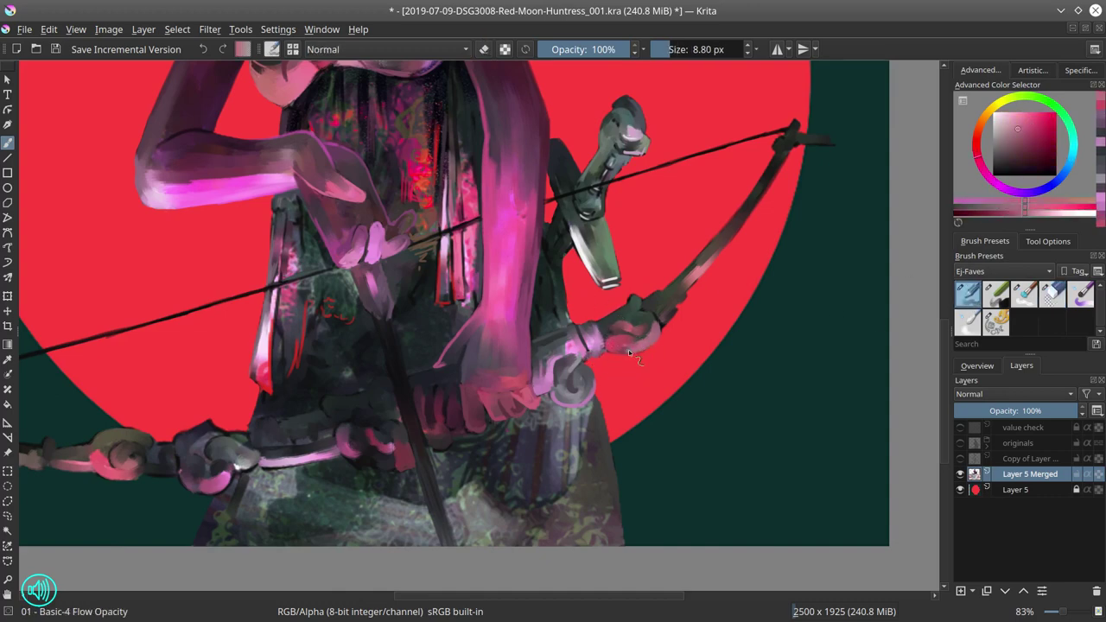
{"action": "left_click", "coordinate": [660, 338], "text": "ctrl"}
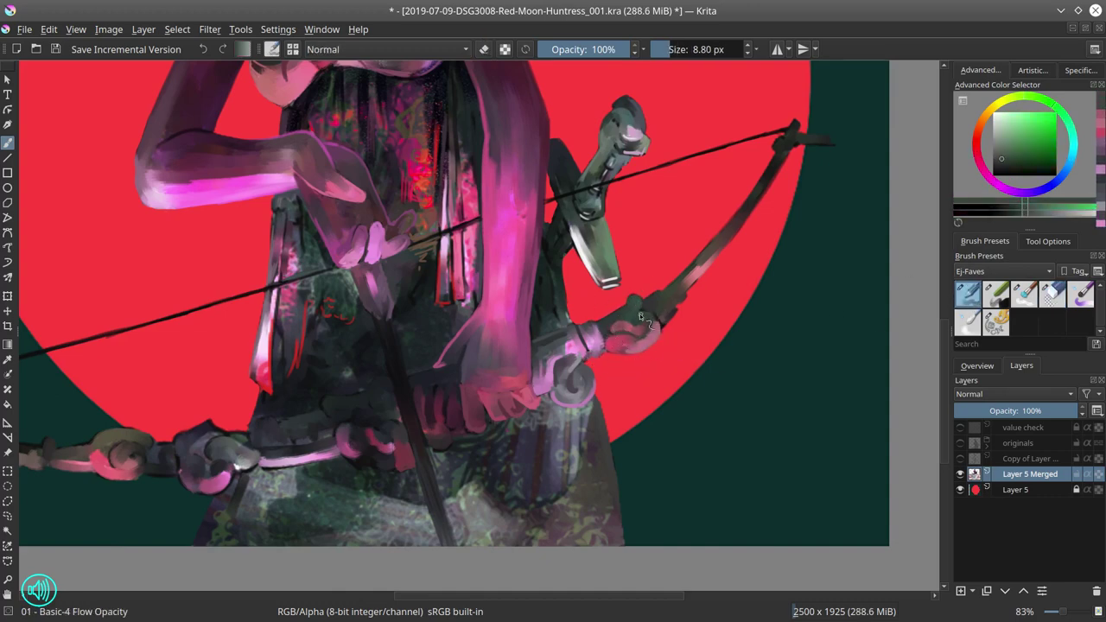
{"action": "left_click", "coordinate": [674, 286], "text": "ctrl"}
{"action": "left_click_drag", "start_coordinate": [674, 285], "coordinate": [695, 265]}
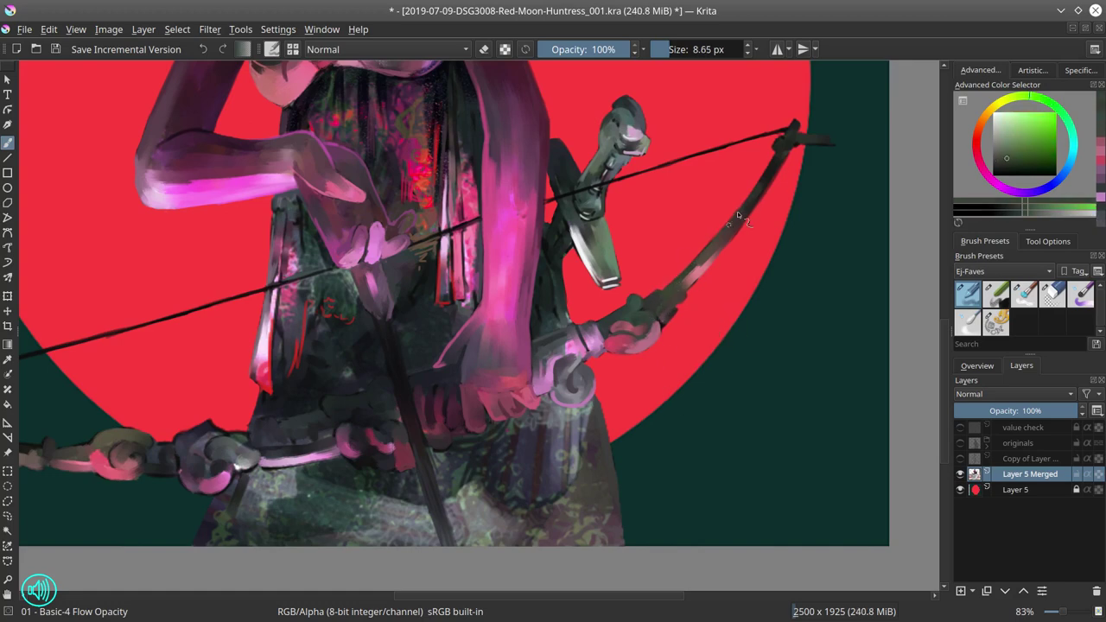
Step: Refine the upper bow limb and tip with sampled dark tones and pink highlights at about 5.9 px, and save the painting
{"action": "left_click", "coordinate": [740, 214], "text": "ctrl"}
{"action": "mouse_move", "coordinate": [741, 211]}
{"action": "left_mouse_down"}
{"action": "mouse_move", "coordinate": [794, 124]}
{"action": "mouse_move", "coordinate": [837, 142]}
{"action": "left_mouse_up"}
{"action": "left_click", "coordinate": [800, 140], "text": "ctrl"}
{"action": "left_click", "coordinate": [698, 272], "text": "ctrl"}
{"action": "left_click_drag", "start_coordinate": [698, 273], "coordinate": [719, 253]}
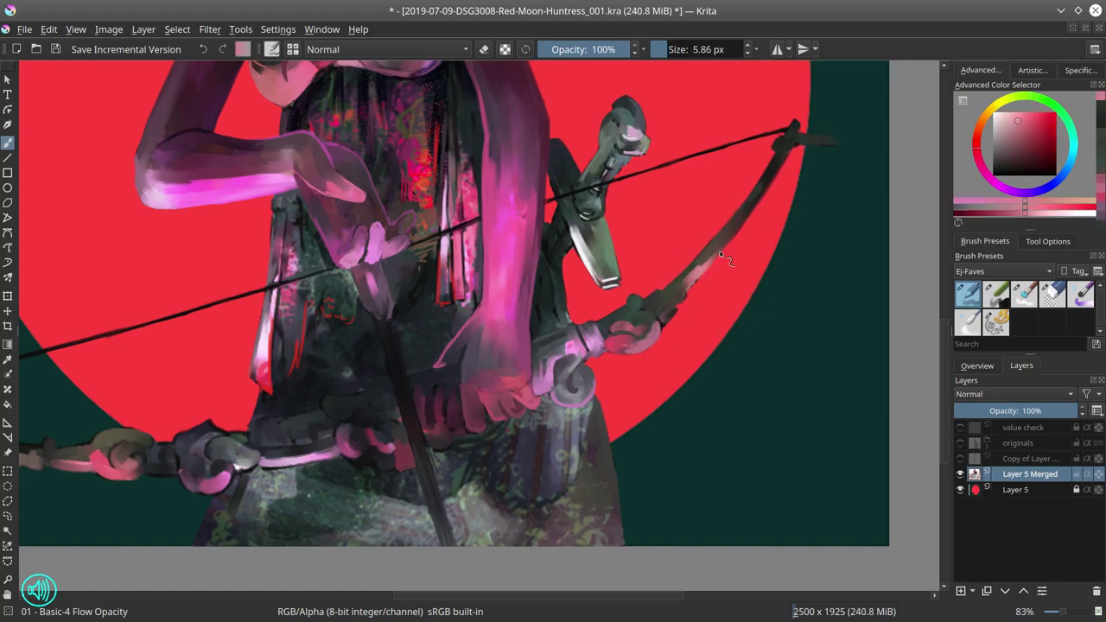
{"action": "left_click_drag", "start_coordinate": [792, 146], "coordinate": [839, 142]}
{"action": "left_click", "coordinate": [975, 367]}
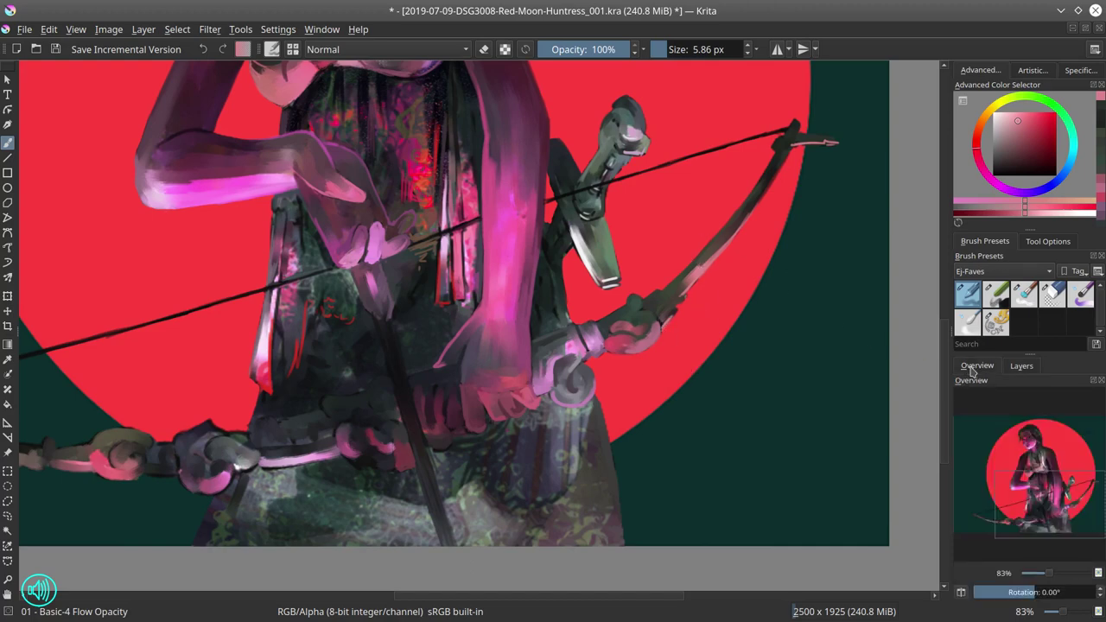
{"action": "left_click", "coordinate": [57, 51]}
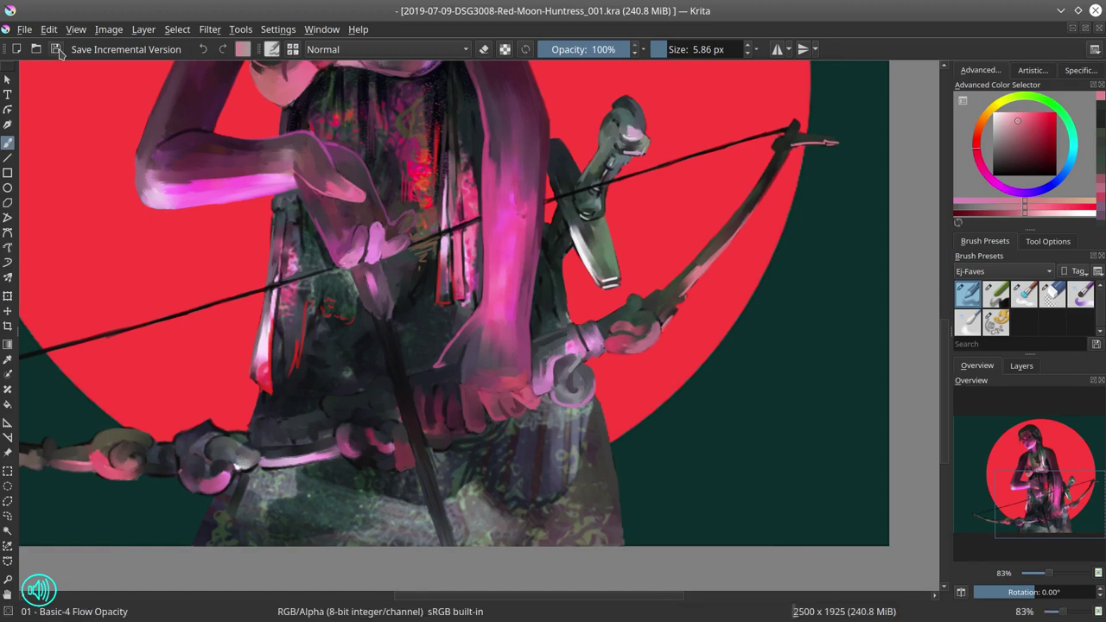
Step: Blend the pink highlight along the straight forearm with sampled tones at about 19.9 px
{"action": "left_click", "coordinate": [518, 216], "text": "ctrl"}
{"action": "left_click_drag", "start_coordinate": [518, 204], "coordinate": [520, 223]}
{"action": "left_click", "coordinate": [520, 225], "text": "ctrl"}
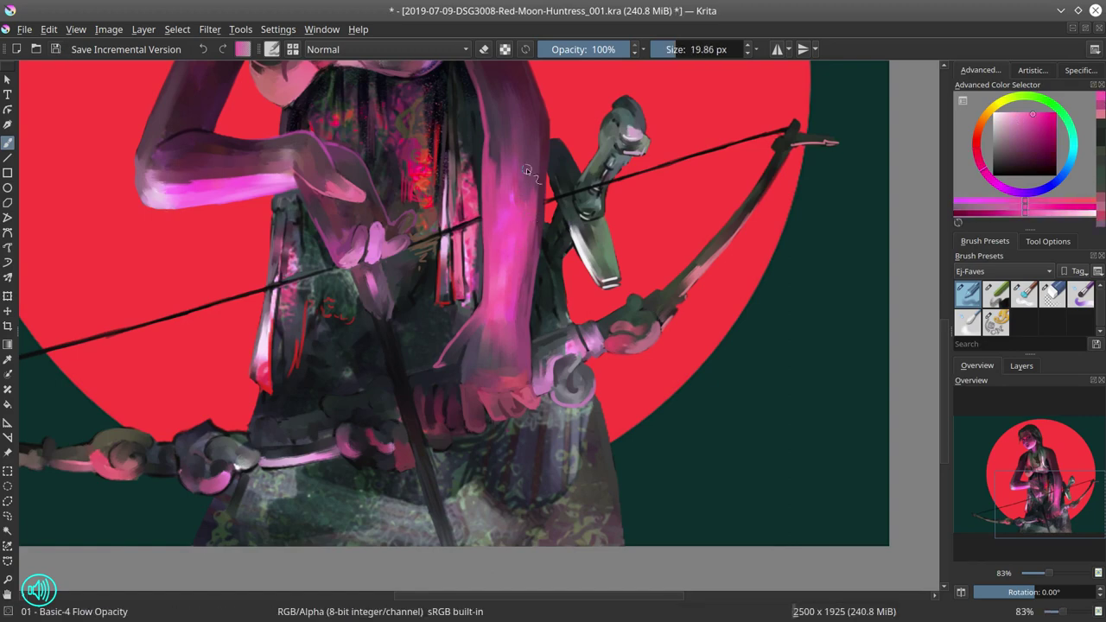
Step: Add pink rim highlights to the curls of the bow grip around the dark shaft at about 7.5 px
{"action": "left_click", "coordinate": [394, 446], "text": "ctrl"}
{"action": "mouse_move", "coordinate": [378, 439]}
{"action": "left_mouse_down"}
{"action": "mouse_move", "coordinate": [416, 467]}
{"action": "mouse_move", "coordinate": [432, 426]}
{"action": "left_mouse_up"}
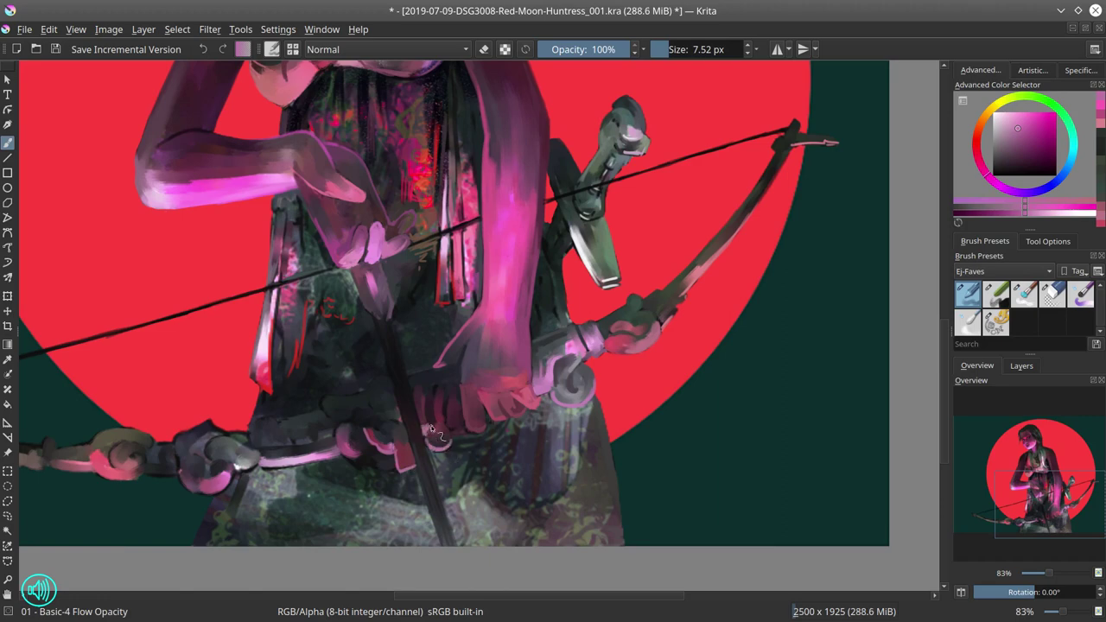
{"action": "left_click_drag", "start_coordinate": [339, 447], "coordinate": [368, 456]}
{"action": "mouse_move", "coordinate": [326, 399]}
{"action": "left_mouse_down"}
{"action": "mouse_move", "coordinate": [345, 417]}
{"action": "mouse_move", "coordinate": [391, 406]}
{"action": "left_mouse_up"}
{"action": "left_click", "coordinate": [409, 415], "text": "ctrl"}
{"action": "mouse_move", "coordinate": [311, 424]}
{"action": "left_mouse_down"}
{"action": "mouse_move", "coordinate": [425, 385]}
{"action": "mouse_move", "coordinate": [361, 387]}
{"action": "left_mouse_up"}
Step: Clean up the dark grip section and the pale rod beneath it with colours sampled from the bow
{"action": "left_click", "coordinate": [398, 418], "text": "ctrl"}
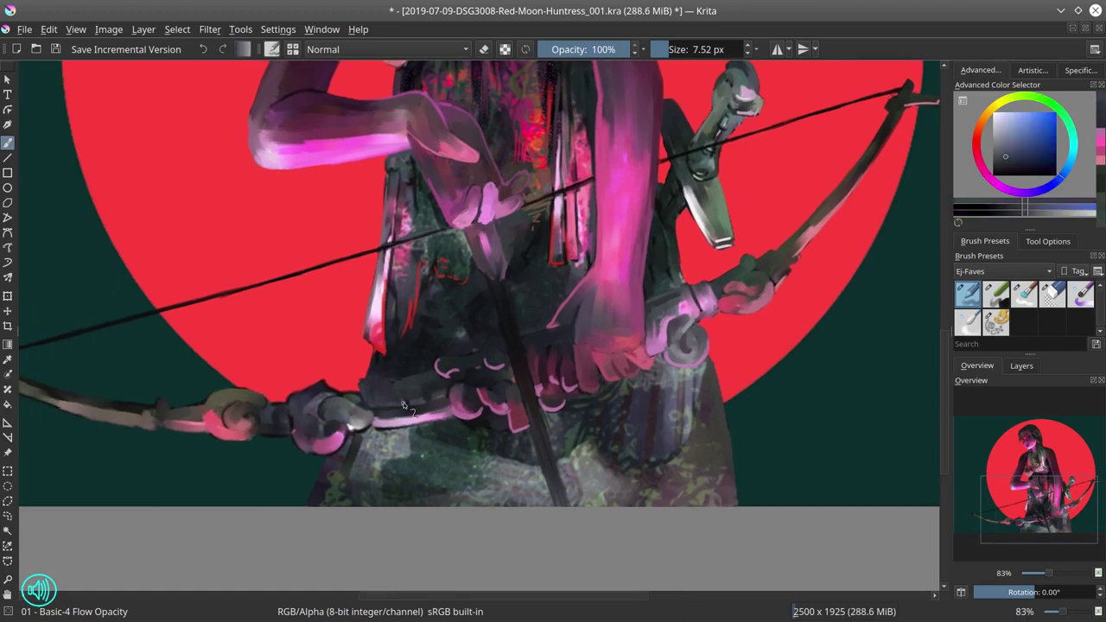
{"action": "left_click", "coordinate": [440, 394], "text": "ctrl"}
{"action": "mouse_move", "coordinate": [441, 424]}
{"action": "left_mouse_down"}
{"action": "mouse_move", "coordinate": [486, 418]}
{"action": "mouse_move", "coordinate": [443, 406]}
{"action": "mouse_move", "coordinate": [374, 425]}
{"action": "mouse_move", "coordinate": [426, 450]}
{"action": "left_mouse_up"}
{"action": "left_click", "coordinate": [406, 435], "text": "ctrl"}
{"action": "left_click", "coordinate": [384, 425], "text": "ctrl"}
{"action": "left_click", "coordinate": [410, 434], "text": "ctrl"}
{"action": "left_click", "coordinate": [382, 404], "text": "ctrl"}
Step: Reshape the grey and purple scroll ornament on the lower bow half with sampled tones at about 7.1 px
{"action": "mouse_move", "coordinate": [367, 411]}
{"action": "left_mouse_down"}
{"action": "mouse_move", "coordinate": [377, 422]}
{"action": "mouse_move", "coordinate": [303, 439]}
{"action": "mouse_move", "coordinate": [322, 427]}
{"action": "mouse_move", "coordinate": [301, 421]}
{"action": "left_mouse_up"}
{"action": "left_click", "coordinate": [360, 418], "text": "ctrl"}
{"action": "left_click", "coordinate": [314, 413], "text": "ctrl"}
{"action": "left_click", "coordinate": [332, 411], "text": "ctrl"}
{"action": "left_click", "coordinate": [306, 415], "text": "ctrl"}
{"action": "left_click", "coordinate": [335, 446], "text": "ctrl"}
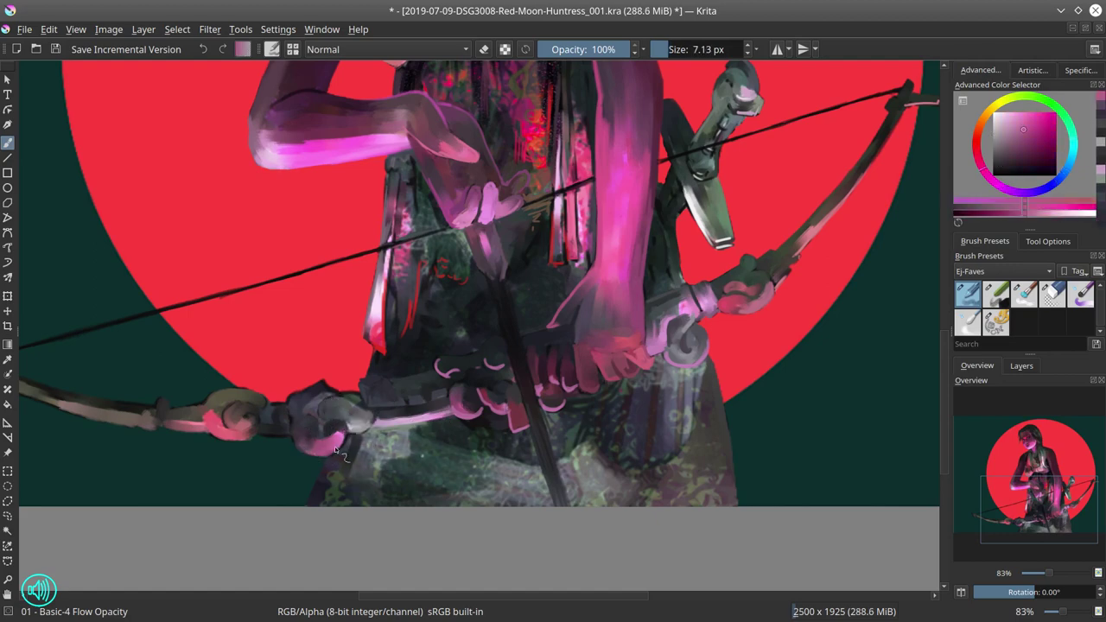
{"action": "left_click", "coordinate": [349, 424], "text": "ctrl"}
Step: Refine the pink and olive scroll ornament and its connector to the grey scroll with sampled colours at about 7.8 px
{"action": "left_click", "coordinate": [226, 432], "text": "ctrl"}
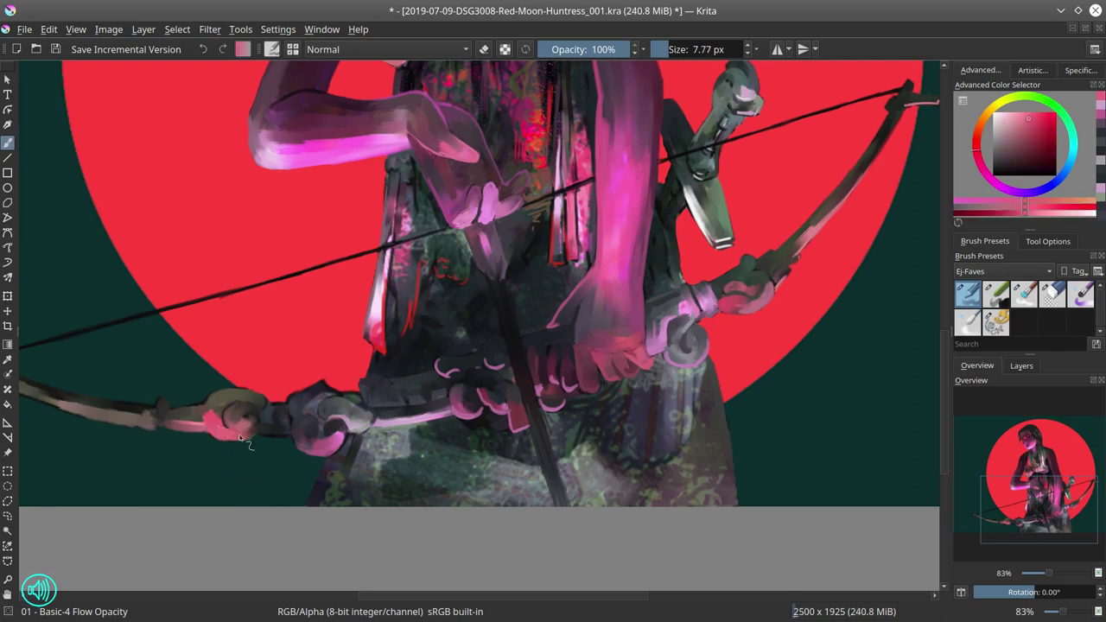
{"action": "left_click_drag", "start_coordinate": [260, 434], "coordinate": [288, 437]}
{"action": "left_click", "coordinate": [247, 397], "text": "ctrl"}
{"action": "mouse_move", "coordinate": [245, 397]}
{"action": "left_mouse_down"}
{"action": "mouse_move", "coordinate": [257, 413]}
{"action": "mouse_move", "coordinate": [324, 414]}
{"action": "left_mouse_up"}
{"action": "left_click", "coordinate": [235, 430], "text": "ctrl"}
{"action": "left_click", "coordinate": [246, 400], "text": "ctrl"}
{"action": "left_click", "coordinate": [260, 412], "text": "ctrl"}
Step: Trim the lower bow tip with the circle eraser at about 16.4 px, and add sampled pink highlights to limb and tip at 6.3 px
{"action": "left_click", "coordinate": [174, 391], "text": "ctrl"}
{"action": "key", "text": "slash"}
{"action": "left_click_drag", "start_coordinate": [79, 374], "coordinate": [84, 374]}
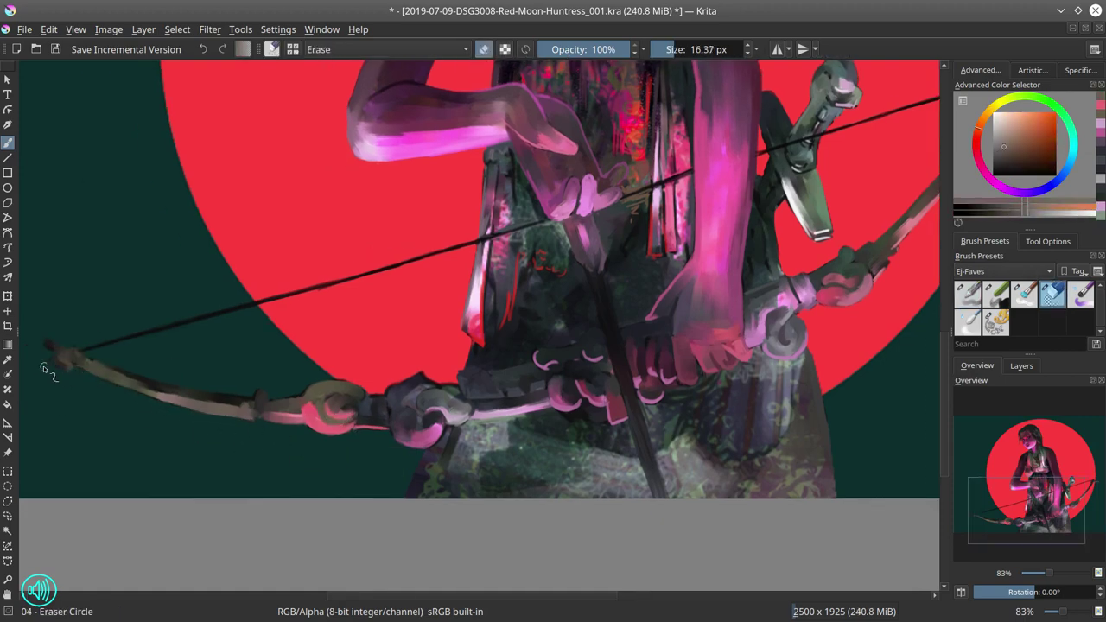
{"action": "left_click", "coordinate": [968, 294]}
{"action": "left_click", "coordinate": [282, 418], "text": "ctrl"}
{"action": "left_click_drag", "start_coordinate": [275, 420], "coordinate": [262, 420]}
{"action": "left_click_drag", "start_coordinate": [229, 347], "coordinate": [231, 347]}
{"action": "mouse_move", "coordinate": [78, 366]}
{"action": "left_mouse_down"}
{"action": "mouse_move", "coordinate": [184, 408]}
{"action": "mouse_move", "coordinate": [65, 371]}
{"action": "left_mouse_up"}
{"action": "left_click_drag", "start_coordinate": [66, 371], "coordinate": [62, 372]}
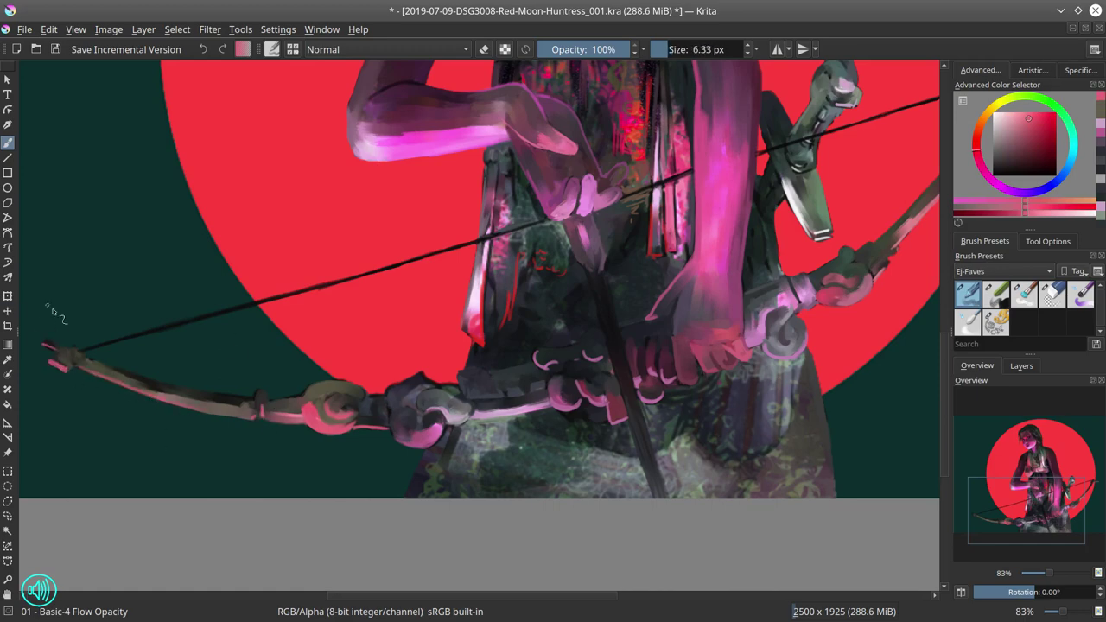
Step: Clean the upper edges of the lower bow's scrolls and connector with sampled olive and dark tones at about 6.3 px
{"action": "left_click", "coordinate": [315, 385], "text": "ctrl"}
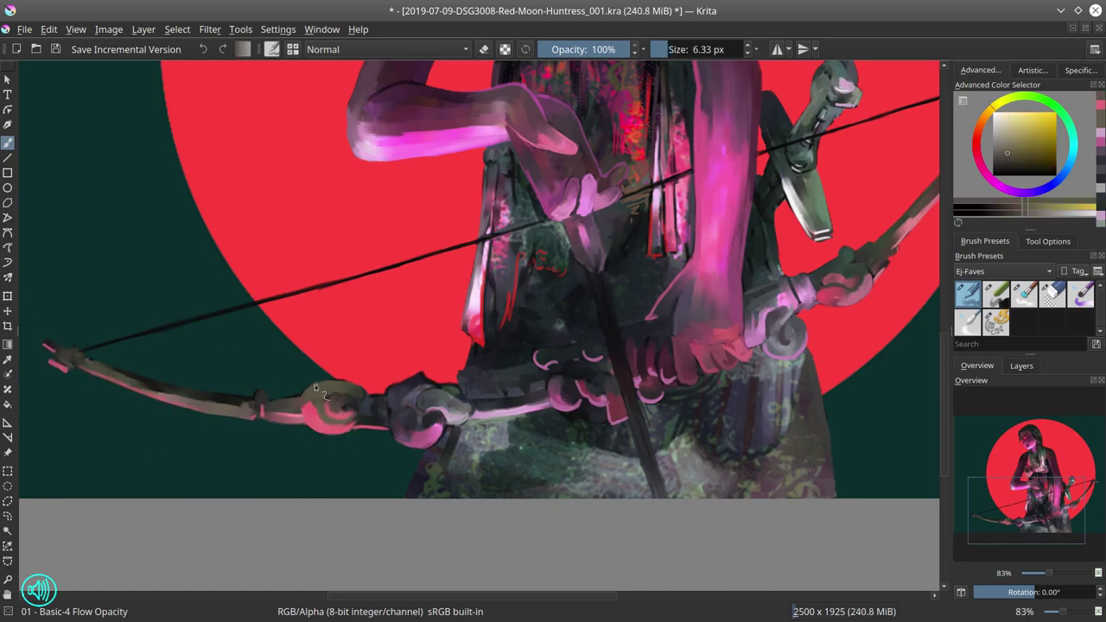
{"action": "left_click", "coordinate": [402, 383], "text": "ctrl"}
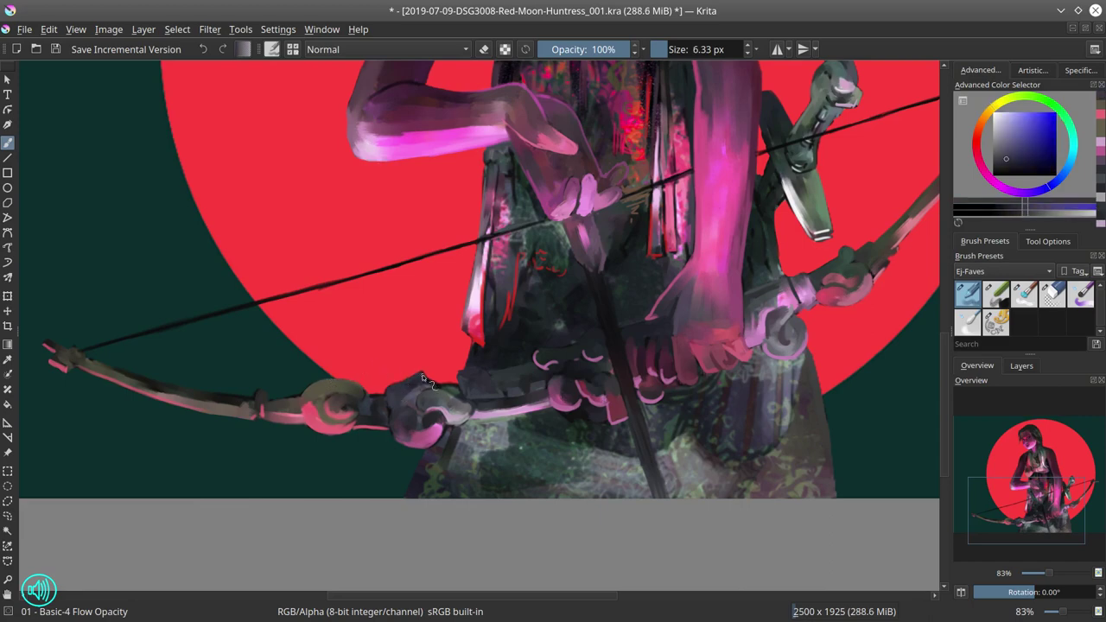
{"action": "left_click", "coordinate": [373, 395], "text": "ctrl"}
{"action": "left_click", "coordinate": [271, 400], "text": "ctrl"}
{"action": "left_click_drag", "start_coordinate": [270, 400], "coordinate": [280, 402]}
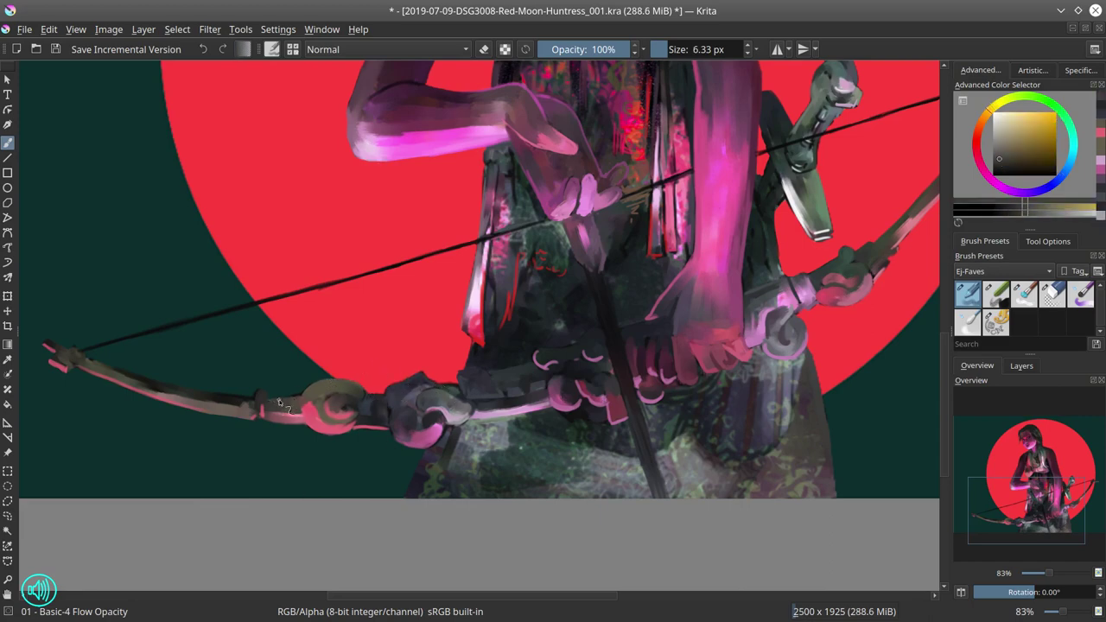
Step: Sample the dark green background, lower the opacity of Layer 5 Merged and add a new layer above it
{"action": "scroll", "coordinate": [265, 467], "scroll_direction": "down", "scroll_amount": 5}
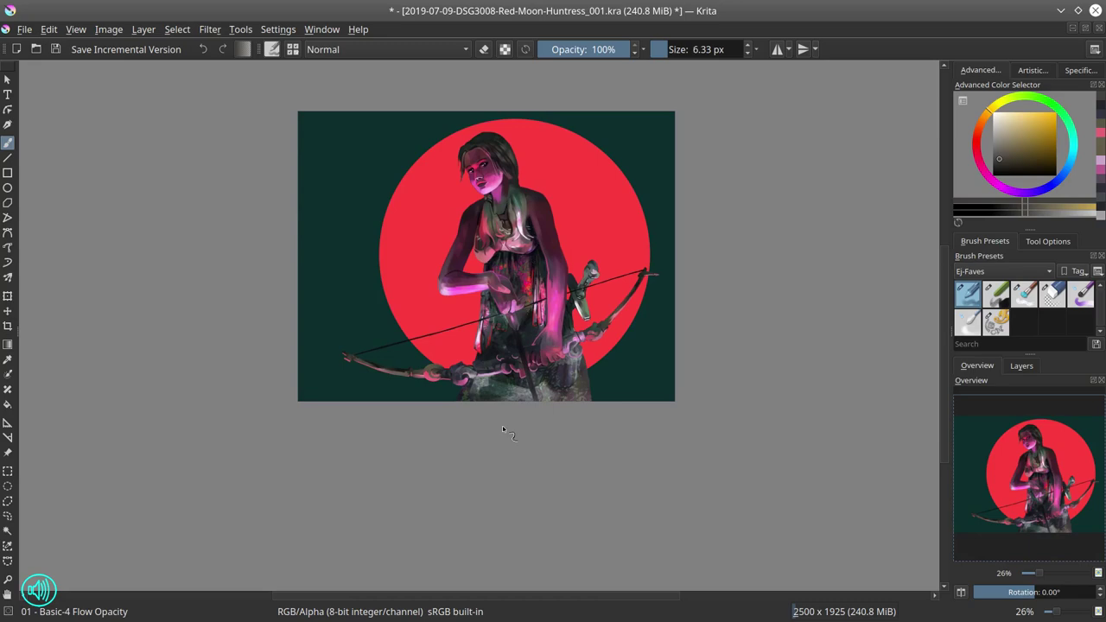
{"action": "scroll", "coordinate": [502, 425], "scroll_direction": "up", "scroll_amount": 5}
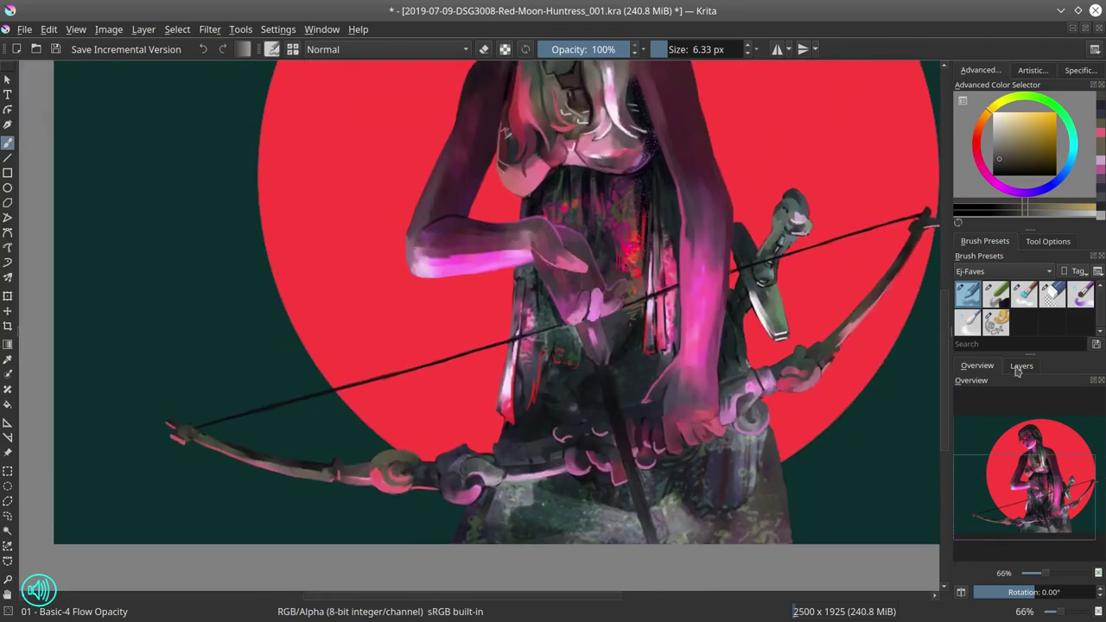
{"action": "left_click", "coordinate": [320, 462], "text": "ctrl"}
{"action": "left_click", "coordinate": [1022, 367]}
{"action": "left_click", "coordinate": [997, 411]}
{"action": "left_click", "coordinate": [962, 592]}
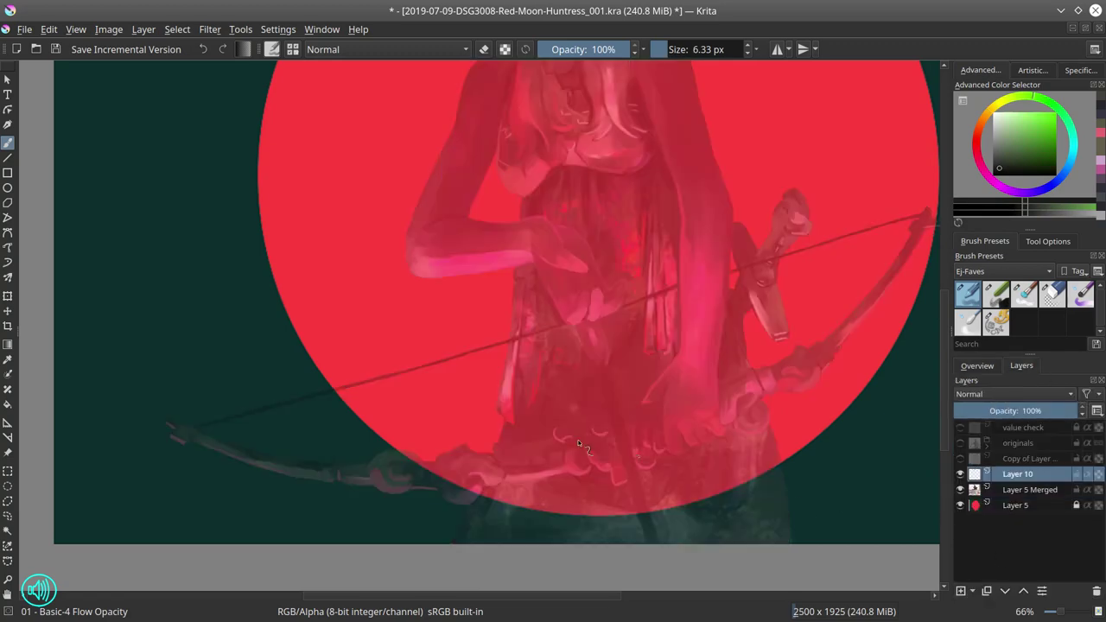
Step: Paint a new dark bowstring from tip to tip on Layer 10 at about 7 px, hiding Layer 5 Merged to check it
{"action": "key", "text": "]"}
{"action": "left_click_drag", "start_coordinate": [171, 426], "coordinate": [577, 325]}
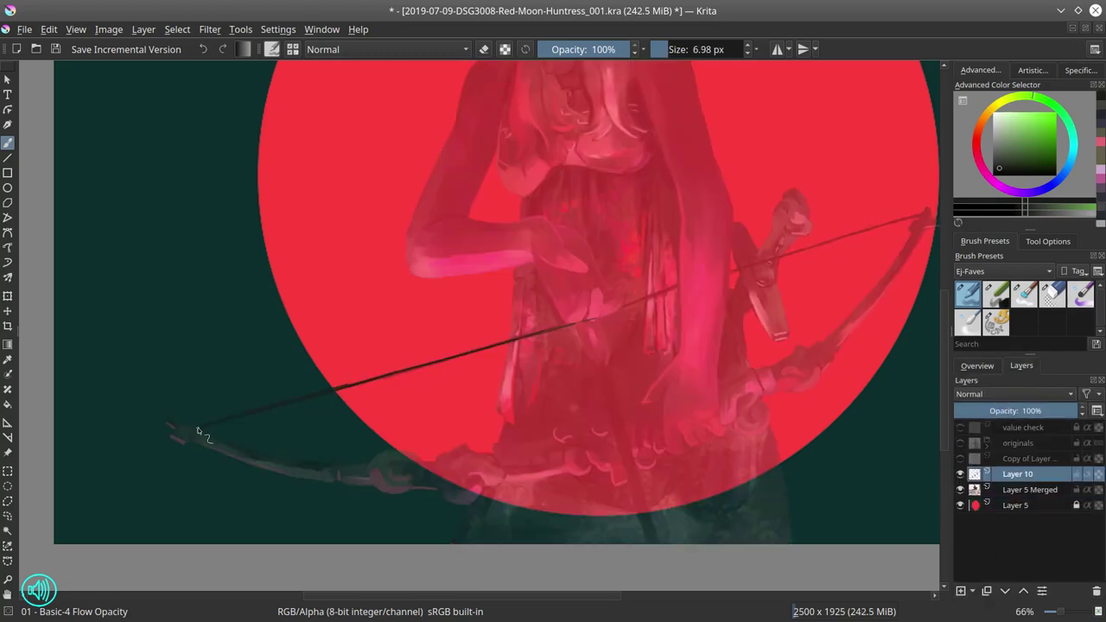
{"action": "left_click", "coordinate": [960, 489]}
{"action": "mouse_move", "coordinate": [342, 389]}
{"action": "left_mouse_down"}
{"action": "mouse_move", "coordinate": [674, 306]}
{"action": "mouse_move", "coordinate": [890, 235]}
{"action": "mouse_move", "coordinate": [774, 308]}
{"action": "left_mouse_up"}
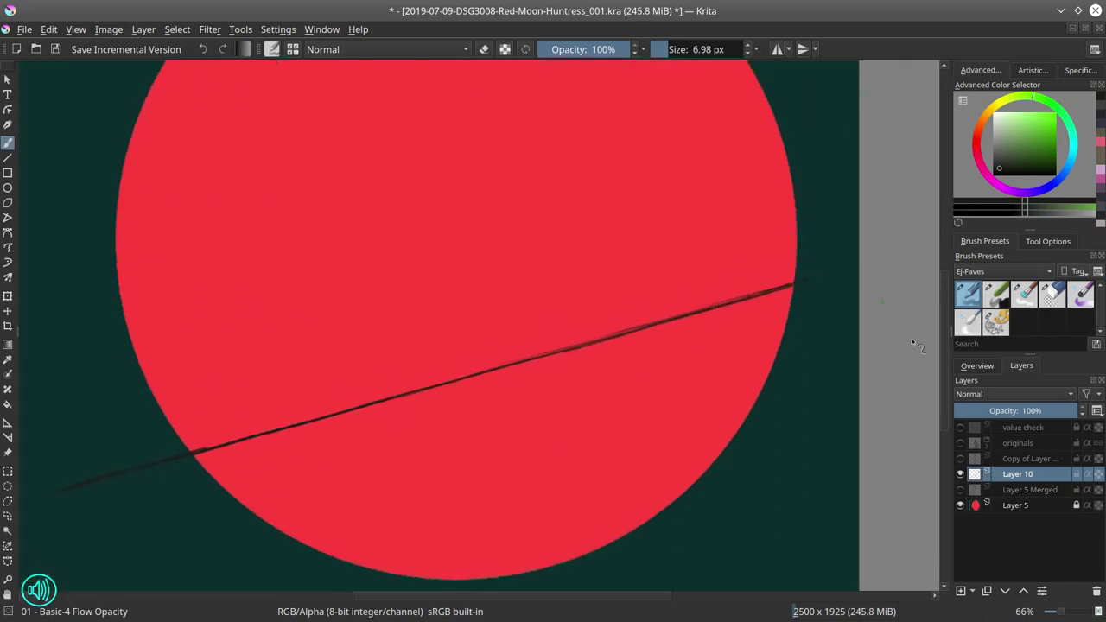
Step: Show Layer 5 Merged, shift the new bowstring with the Transform tool to meet the bow tips, and lower Layer 10's opacity to 75%
{"action": "left_click", "coordinate": [960, 489]}
{"action": "left_click", "coordinate": [8, 296]}
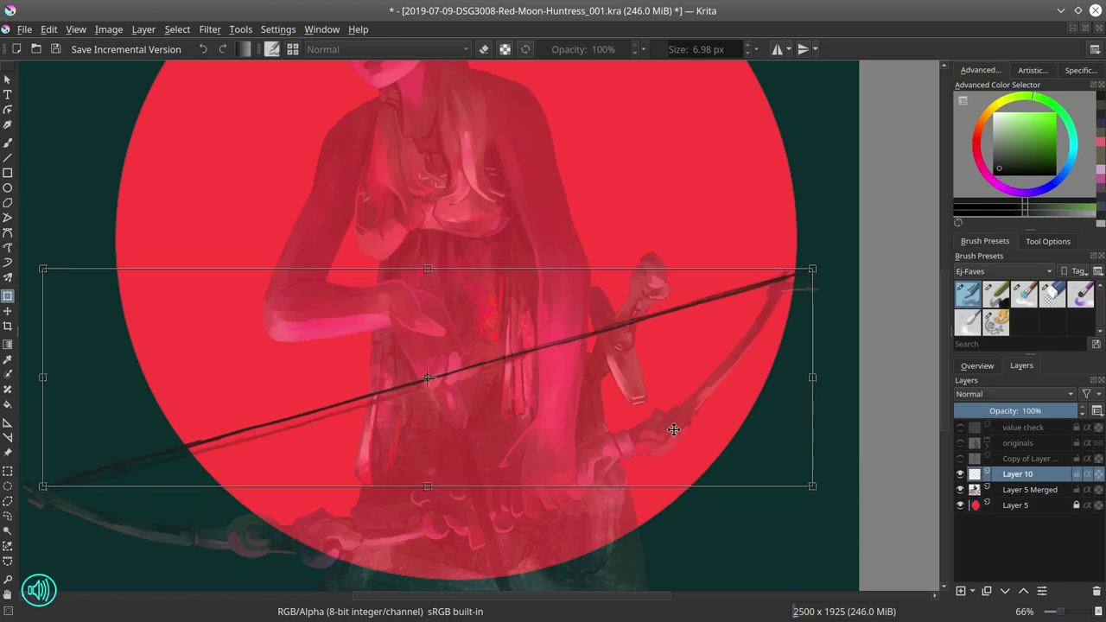
{"action": "left_click_drag", "start_coordinate": [675, 429], "coordinate": [658, 433]}
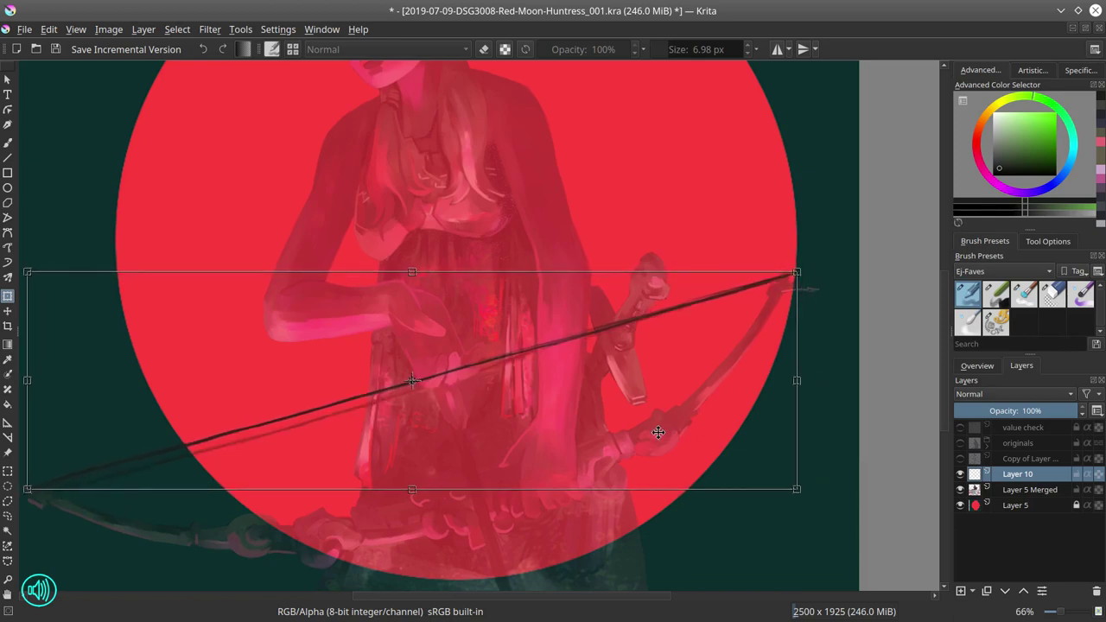
{"action": "key", "text": "Return"}
{"action": "left_click", "coordinate": [1052, 411]}
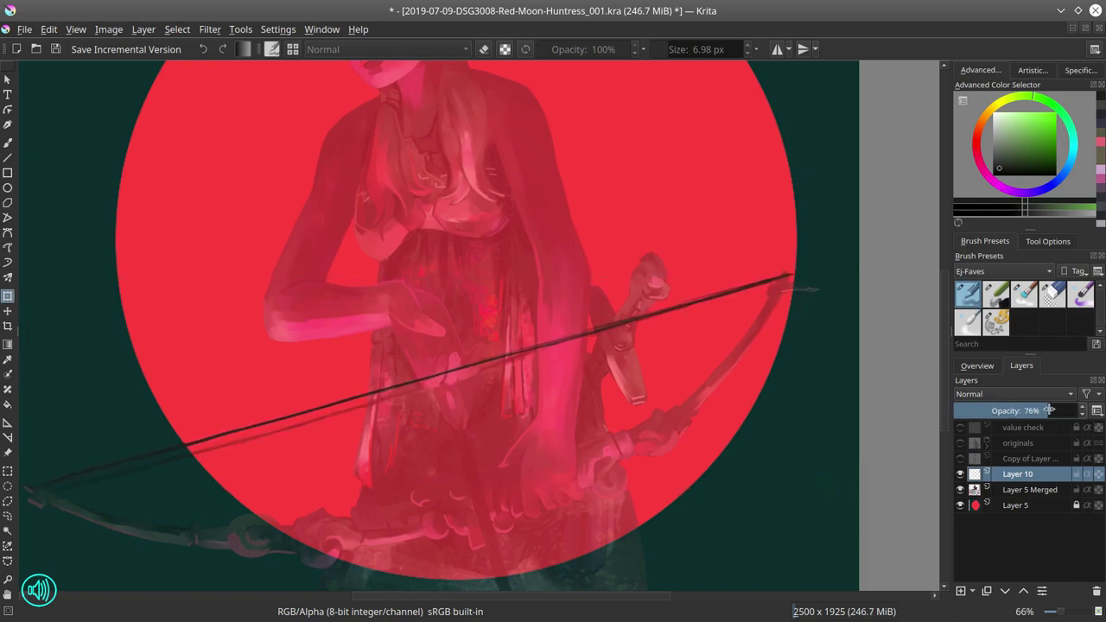
Step: Hide Layer 10 and erase the old bowstring over the background on Layer 5 Merged with the circle eraser at about 30 and 18.7 px
{"action": "left_click", "coordinate": [1053, 295]}
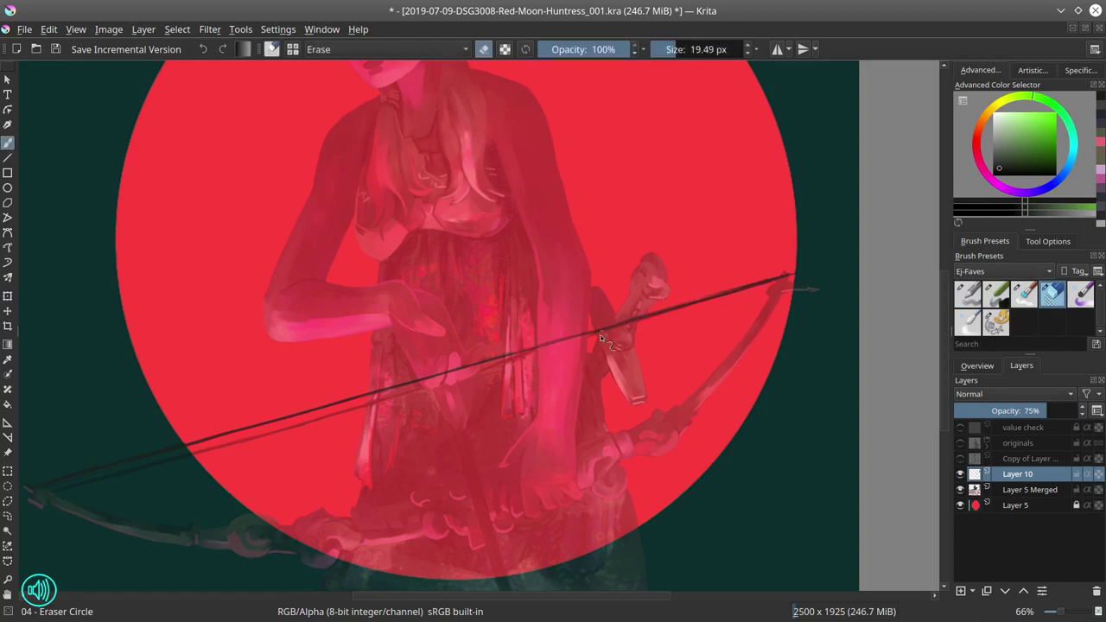
{"action": "left_click", "coordinate": [1017, 492]}
{"action": "left_click", "coordinate": [960, 473]}
{"action": "left_click_drag", "start_coordinate": [88, 480], "coordinate": [63, 487]}
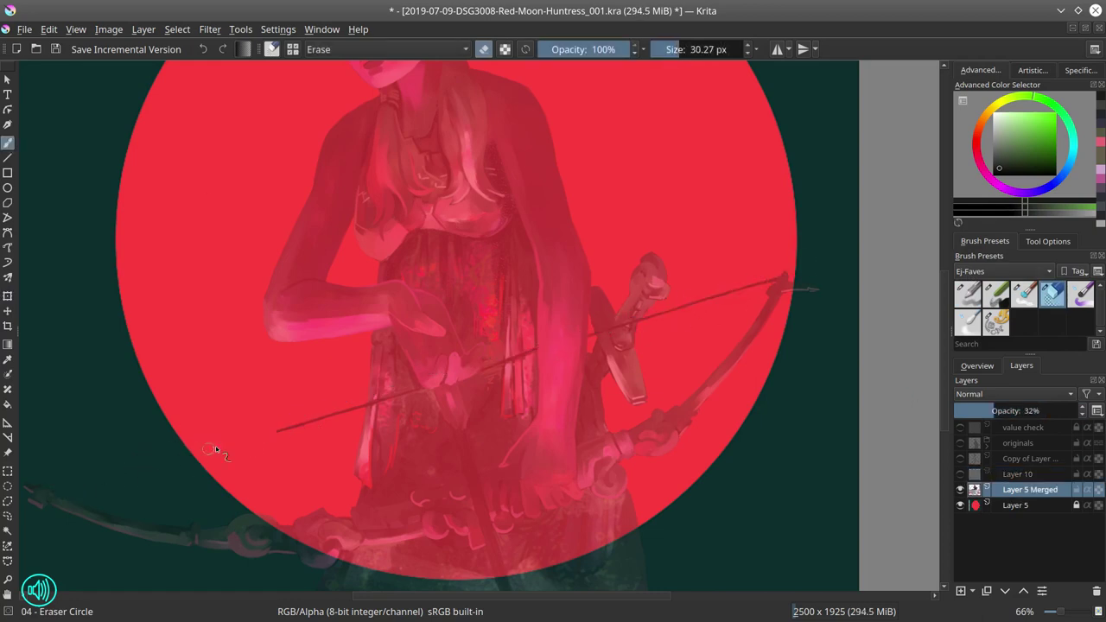
{"action": "left_click_drag", "start_coordinate": [277, 430], "coordinate": [365, 403]}
{"action": "key", "text": "bracketleft"}
{"action": "key", "text": "bracketleft"}
{"action": "key", "text": "bracketleft"}
{"action": "left_click_drag", "start_coordinate": [655, 315], "coordinate": [742, 287]}
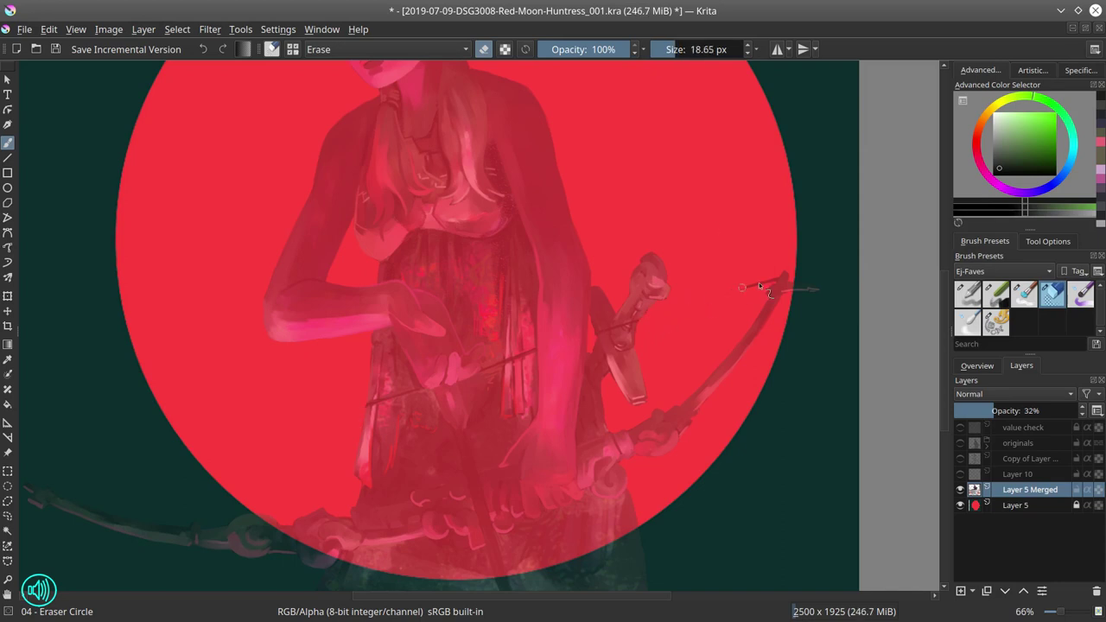
Step: Restore Layer 5 Merged to 100% opacity and paint out the old string across the sword with sampled colours at about 11 px
{"action": "left_click_drag", "start_coordinate": [1041, 410], "coordinate": [1080, 410]}
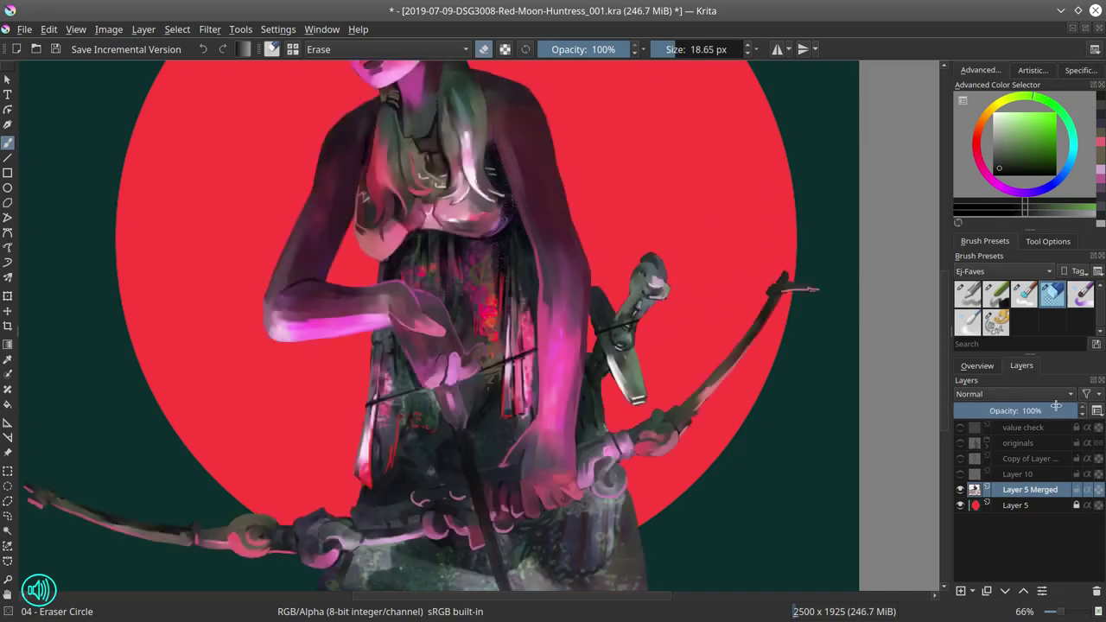
{"action": "left_click", "coordinate": [968, 294]}
{"action": "scroll", "coordinate": [646, 332], "scroll_direction": "up", "scroll_amount": 1}
{"action": "left_click", "coordinate": [601, 332], "text": "ctrl"}
{"action": "left_click", "coordinate": [619, 311], "text": "ctrl"}
{"action": "mouse_move", "coordinate": [599, 330]}
{"action": "left_mouse_down"}
{"action": "mouse_move", "coordinate": [636, 313]}
{"action": "mouse_move", "coordinate": [589, 328]}
{"action": "left_mouse_up"}
{"action": "left_click", "coordinate": [636, 305], "text": "ctrl"}
{"action": "left_click", "coordinate": [585, 320], "text": "ctrl"}
Step: Paint out the old string across the dress beside the drawing hand with sampled dress tones at about 11 px
{"action": "left_click", "coordinate": [467, 369], "text": "ctrl"}
{"action": "mouse_move", "coordinate": [463, 368]}
{"action": "left_mouse_down"}
{"action": "mouse_move", "coordinate": [474, 363]}
{"action": "mouse_move", "coordinate": [406, 388]}
{"action": "left_mouse_up"}
{"action": "left_click", "coordinate": [458, 355], "text": "ctrl"}
{"action": "left_click", "coordinate": [440, 357], "text": "ctrl"}
{"action": "left_click", "coordinate": [478, 351], "text": "ctrl"}
{"action": "left_click", "coordinate": [421, 375], "text": "ctrl"}
{"action": "left_click", "coordinate": [407, 434], "text": "ctrl"}
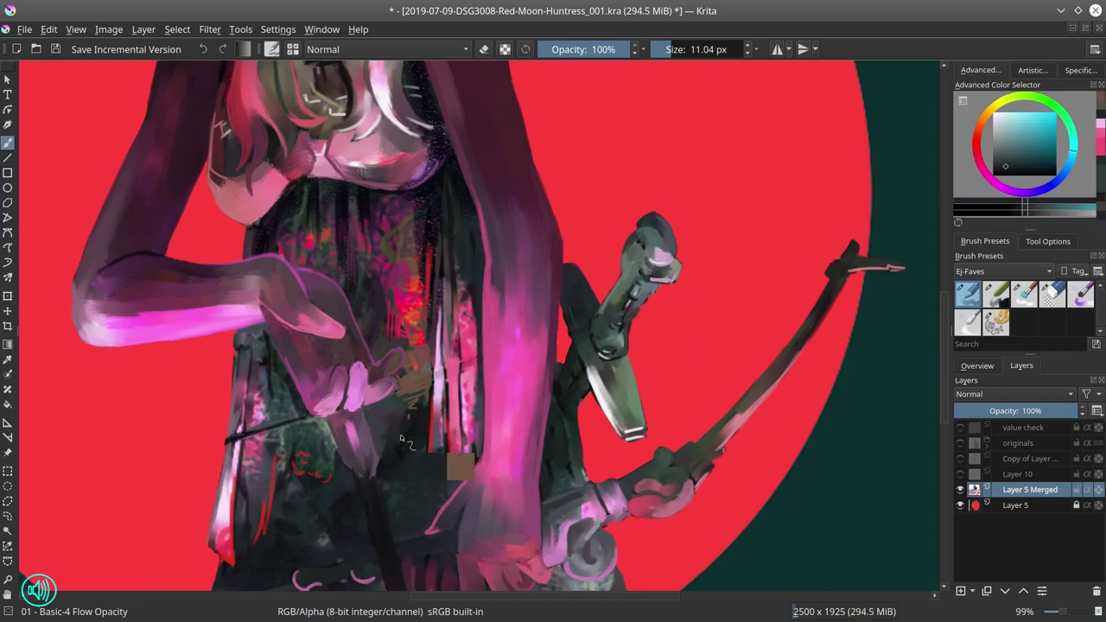
Step: Cover the old string on the dress's outer drape below the bent arm with sampled dark and pink tones at about 11 px
{"action": "left_click", "coordinate": [296, 430], "text": "ctrl"}
{"action": "left_click_drag", "start_coordinate": [315, 417], "coordinate": [279, 427]}
{"action": "left_click", "coordinate": [260, 419], "text": "ctrl"}
{"action": "left_click_drag", "start_coordinate": [253, 431], "coordinate": [282, 422]}
{"action": "left_click", "coordinate": [244, 426], "text": "ctrl"}
{"action": "left_click_drag", "start_coordinate": [245, 434], "coordinate": [232, 448]}
{"action": "left_click", "coordinate": [235, 456], "text": "ctrl"}
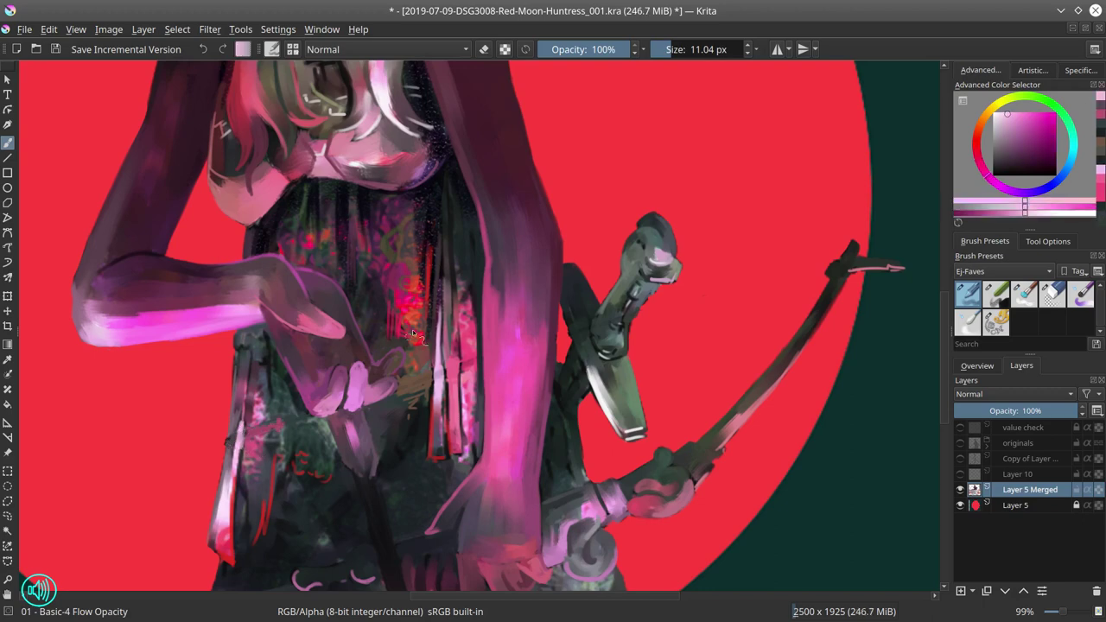
Step: Show Layer 10 and erase its bowstring where it crosses the fingers and forearm with the circle eraser at about 22.8 px
{"action": "left_click", "coordinate": [961, 474]}
{"action": "left_click", "coordinate": [1053, 295]}
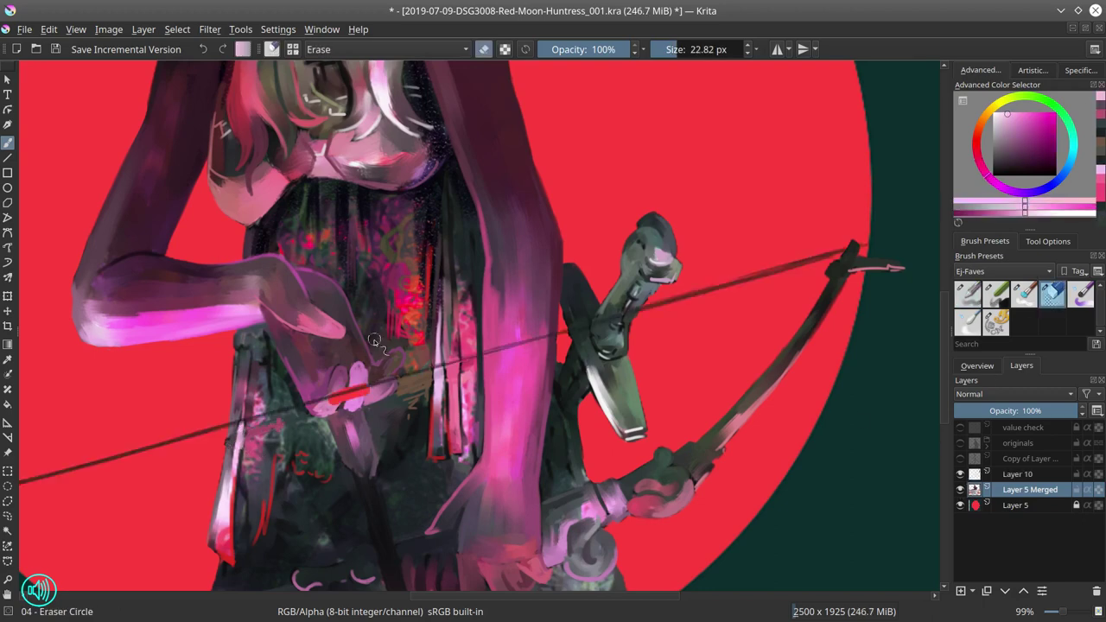
{"action": "key", "text": "Page_Up"}
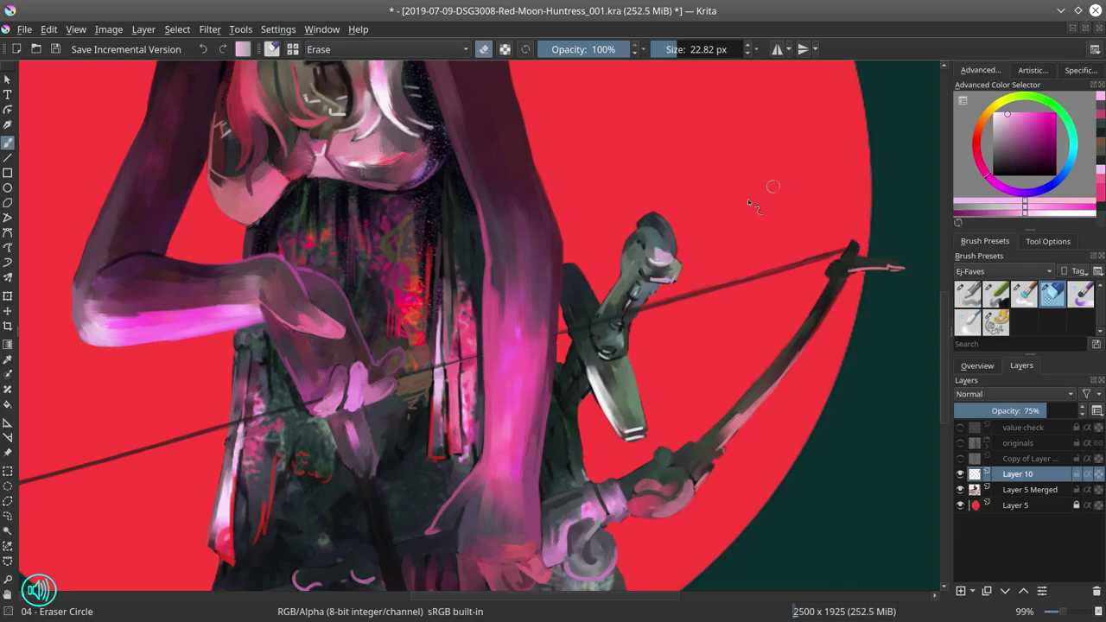
{"action": "scroll", "coordinate": [623, 285], "scroll_direction": "down", "scroll_amount": 3}
{"action": "scroll", "coordinate": [772, 338], "scroll_direction": "down", "scroll_amount": 2}
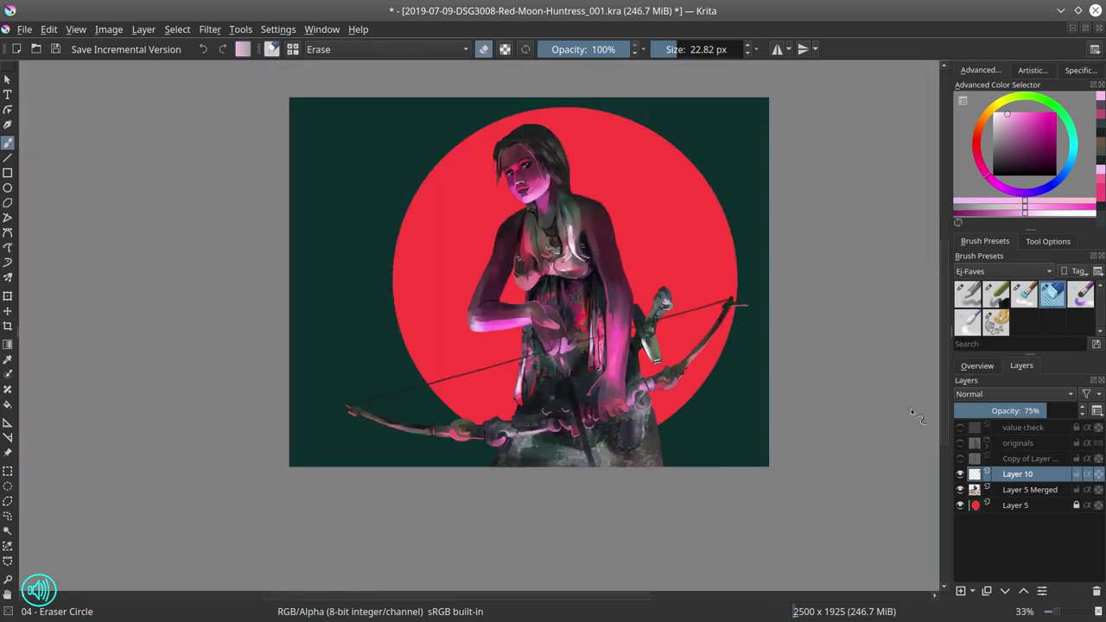
Step: Touch up the outer edge of the straight upper arm with a sampled dark maroon at about 11 px
{"action": "scroll", "coordinate": [610, 275], "scroll_direction": "up", "scroll_amount": 3}
{"action": "left_click", "coordinate": [621, 225], "text": "ctrl"}
{"action": "key", "text": "slash"}
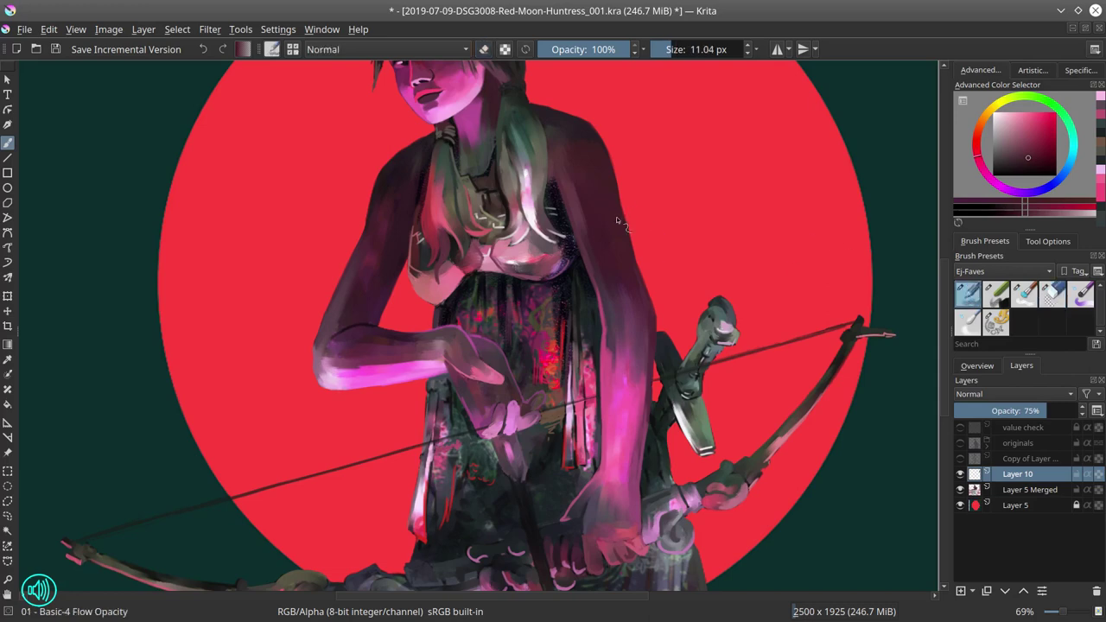
{"action": "mouse_move", "coordinate": [618, 222]}
{"action": "left_mouse_down"}
{"action": "mouse_move", "coordinate": [616, 199]}
{"action": "mouse_move", "coordinate": [646, 283]}
{"action": "mouse_move", "coordinate": [630, 237]}
{"action": "left_mouse_up"}
{"action": "left_click", "coordinate": [618, 212], "text": "ctrl"}
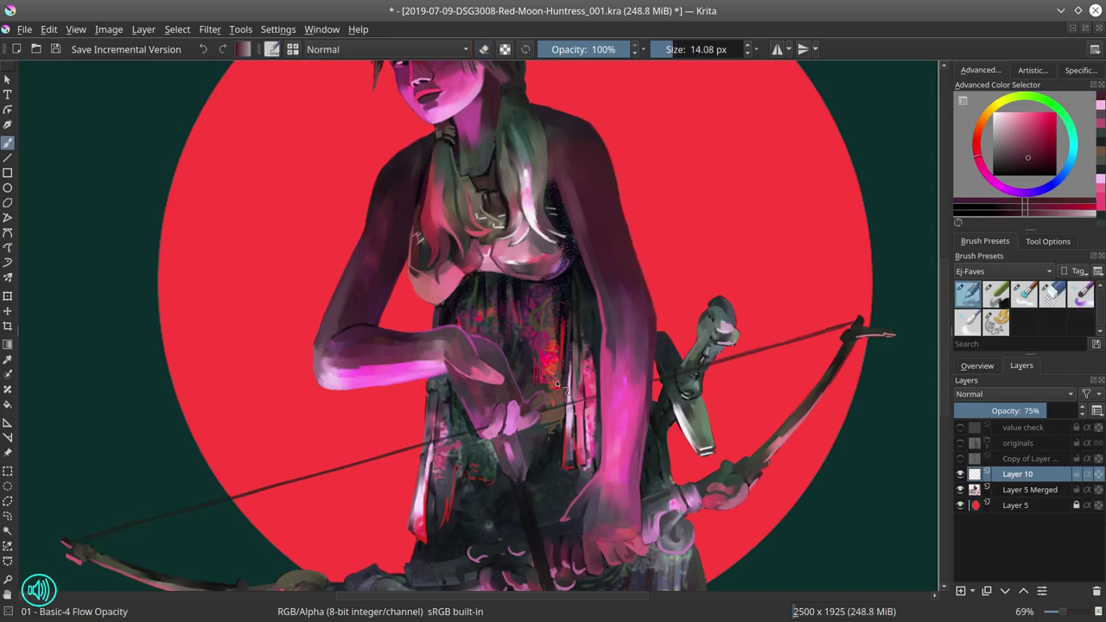
{"action": "scroll", "coordinate": [859, 476], "scroll_direction": "down", "scroll_amount": 3}
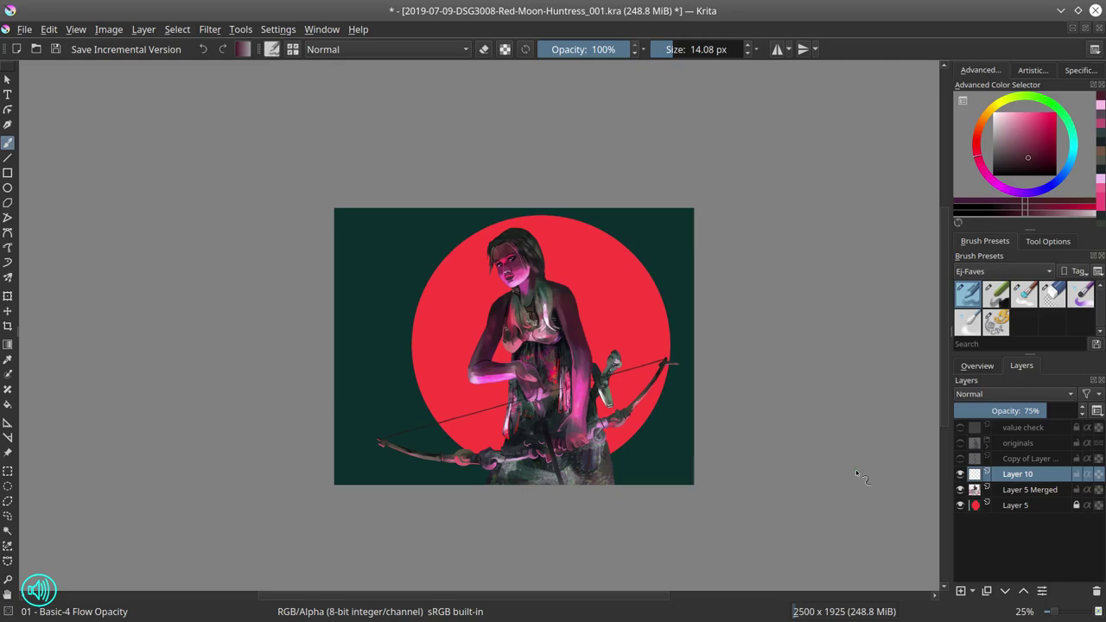
Step: Paint sampled pink highlights between the brows at about 9.2 px and soften them with Blender Textured Soft at about 10.2 px
{"action": "left_click_drag", "start_coordinate": [529, 285], "coordinate": [569, 194]}
{"action": "left_click", "coordinate": [521, 314], "text": "ctrl"}
{"action": "left_click_drag", "start_coordinate": [469, 298], "coordinate": [483, 290]}
{"action": "left_click_drag", "start_coordinate": [483, 288], "coordinate": [548, 283]}
{"action": "left_click", "coordinate": [530, 324], "text": "ctrl"}
{"action": "left_click", "coordinate": [978, 365]}
{"action": "left_click_drag", "start_coordinate": [441, 192], "coordinate": [443, 182]}
{"action": "left_click", "coordinate": [423, 184], "text": "ctrl"}
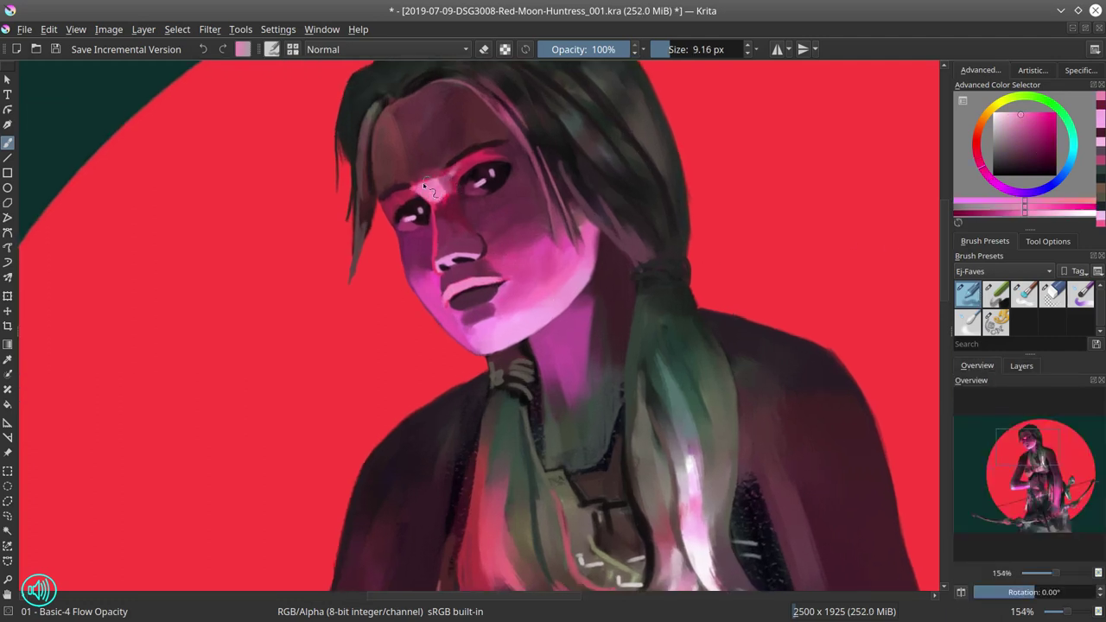
{"action": "key", "text": "slash"}
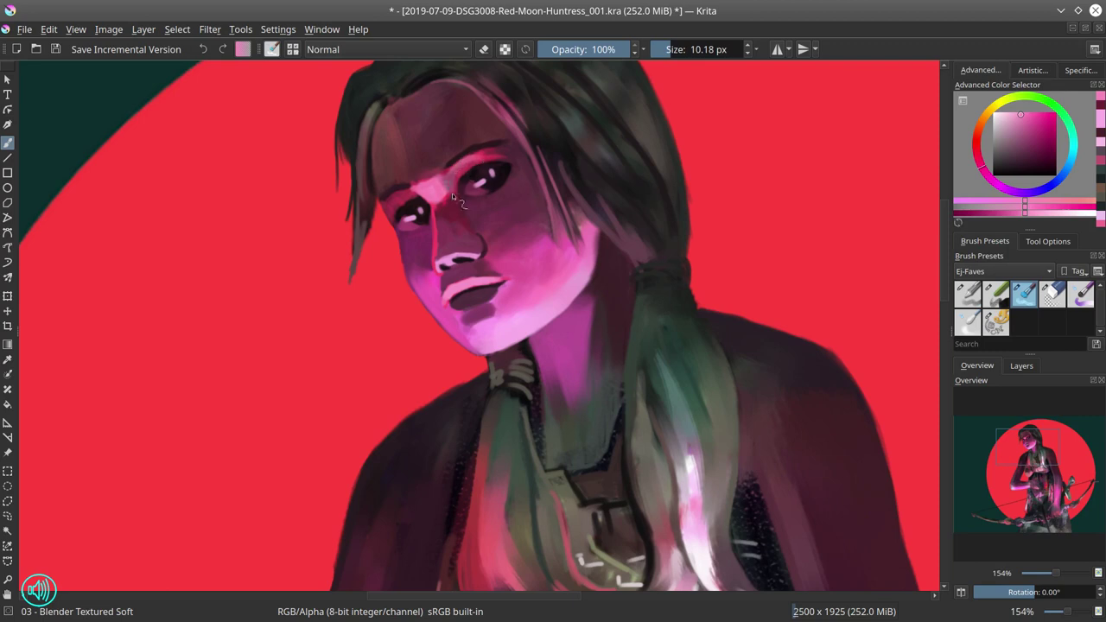
{"action": "mouse_move", "coordinate": [435, 186]}
{"action": "left_mouse_down"}
{"action": "mouse_move", "coordinate": [404, 196]}
{"action": "mouse_move", "coordinate": [443, 151]}
{"action": "mouse_move", "coordinate": [452, 204]}
{"action": "left_mouse_up"}
{"action": "key", "text": "bracketleft"}
Step: Merge the bowstring's Layer 10 down into Layer 5 Merged
{"action": "left_click", "coordinate": [1025, 368]}
{"action": "right_click", "coordinate": [1003, 472]}
{"action": "left_click", "coordinate": [974, 273]}
Step: Refine both brows and the light area between them with sampled pink and dark tones at about 10 px
{"action": "mouse_move", "coordinate": [458, 163]}
{"action": "left_mouse_down"}
{"action": "mouse_move", "coordinate": [444, 203]}
{"action": "mouse_move", "coordinate": [415, 173]}
{"action": "left_mouse_up"}
{"action": "left_click_drag", "start_coordinate": [414, 173], "coordinate": [456, 157]}
{"action": "left_click", "coordinate": [974, 291]}
{"action": "left_click", "coordinate": [458, 159], "text": "ctrl"}
{"action": "mouse_move", "coordinate": [444, 168]}
{"action": "left_mouse_down"}
{"action": "mouse_move", "coordinate": [477, 146]}
{"action": "mouse_move", "coordinate": [464, 155]}
{"action": "left_mouse_up"}
{"action": "mouse_move", "coordinate": [537, 192]}
{"action": "left_mouse_down"}
{"action": "mouse_move", "coordinate": [558, 265]}
{"action": "mouse_move", "coordinate": [526, 103]}
{"action": "left_mouse_up"}
{"action": "left_click", "coordinate": [508, 145], "text": "ctrl"}
{"action": "mouse_move", "coordinate": [507, 146]}
{"action": "left_mouse_down"}
{"action": "mouse_move", "coordinate": [503, 129]}
{"action": "mouse_move", "coordinate": [543, 120]}
{"action": "left_mouse_up"}
{"action": "left_click", "coordinate": [490, 138], "text": "ctrl"}
{"action": "left_click", "coordinate": [537, 213], "text": "ctrl"}
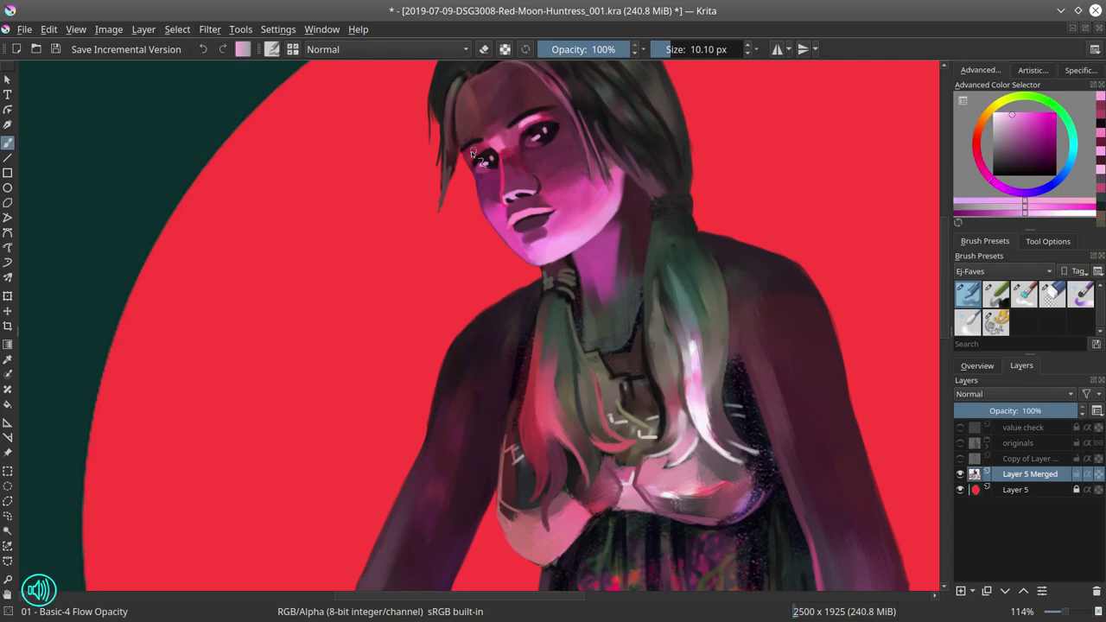
Step: Rework the nose bridge and inner brow shading with sampled pink and dark red tones at about 15.2 px
{"action": "key", "text": "bracketright"}
{"action": "scroll", "coordinate": [471, 161], "scroll_direction": "down", "scroll_amount": 5}
{"action": "scroll", "coordinate": [677, 162], "scroll_direction": "up", "scroll_amount": 5}
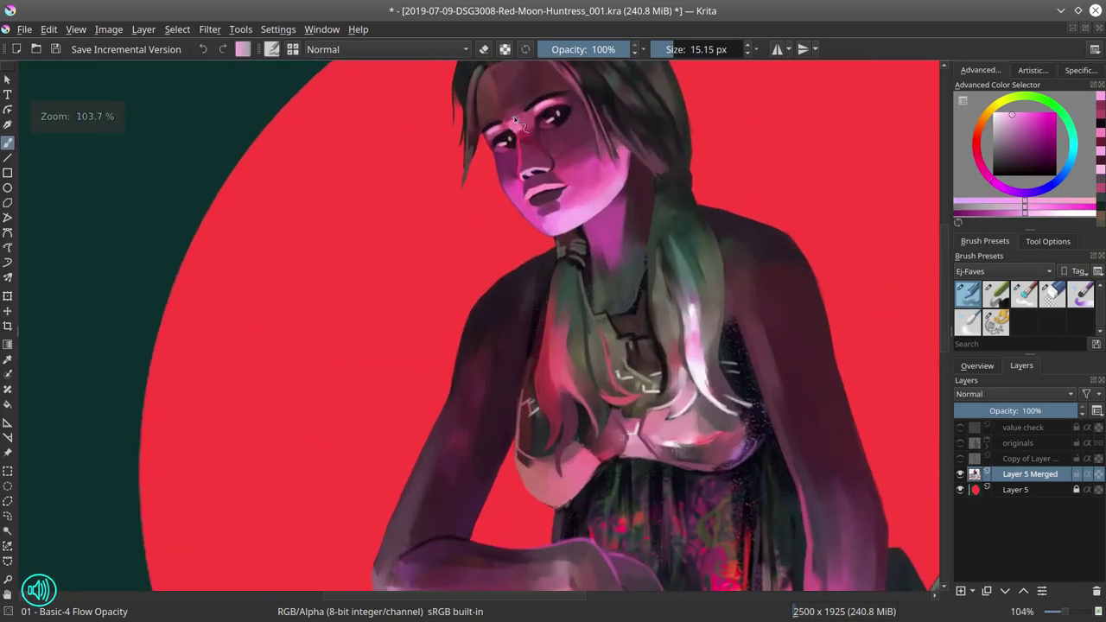
{"action": "left_click", "coordinate": [516, 129], "text": "ctrl"}
{"action": "left_click", "coordinate": [526, 143], "text": "ctrl"}
{"action": "mouse_move", "coordinate": [510, 132]}
{"action": "left_mouse_down"}
{"action": "mouse_move", "coordinate": [538, 121]}
{"action": "mouse_move", "coordinate": [526, 146]}
{"action": "left_mouse_up"}
{"action": "left_click", "coordinate": [536, 134], "text": "ctrl"}
{"action": "left_click", "coordinate": [519, 130], "text": "ctrl"}
{"action": "left_click", "coordinate": [530, 140], "text": "ctrl"}
{"action": "scroll", "coordinate": [536, 139], "scroll_direction": "down", "scroll_amount": 3}
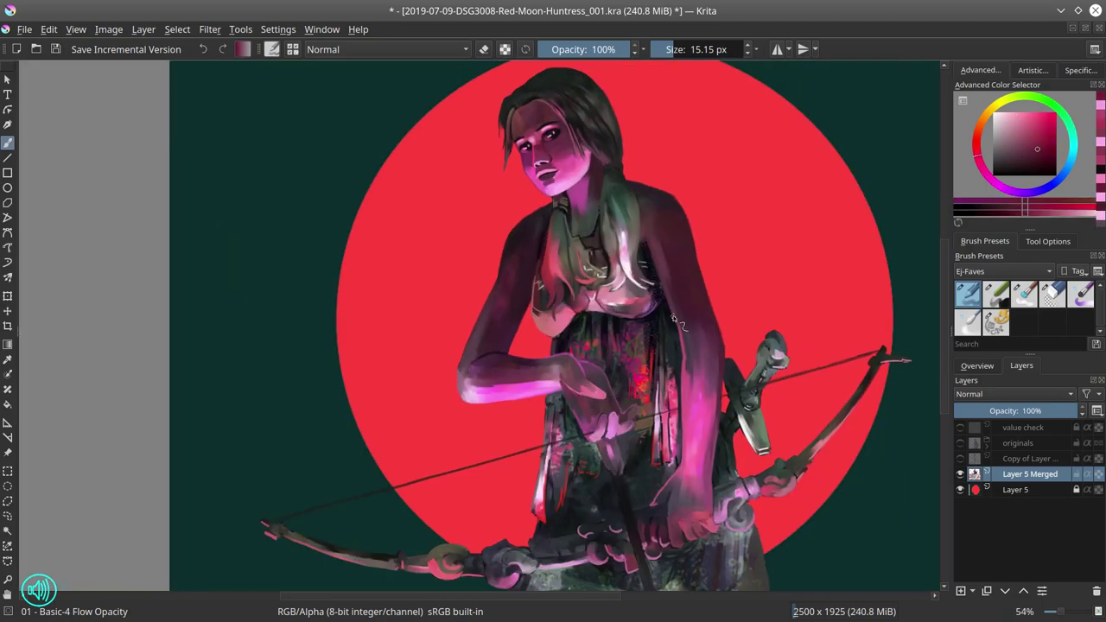
Step: Smooth the shading of both upper arms with sampled dark purple and maroon tones at about 35 px
{"action": "left_click", "coordinate": [692, 303], "text": "ctrl"}
{"action": "mouse_move", "coordinate": [675, 318]}
{"action": "left_mouse_down"}
{"action": "mouse_move", "coordinate": [685, 318]}
{"action": "mouse_move", "coordinate": [682, 284]}
{"action": "left_mouse_up"}
{"action": "left_click", "coordinate": [522, 302], "text": "ctrl"}
{"action": "left_click_drag", "start_coordinate": [515, 301], "coordinate": [495, 319]}
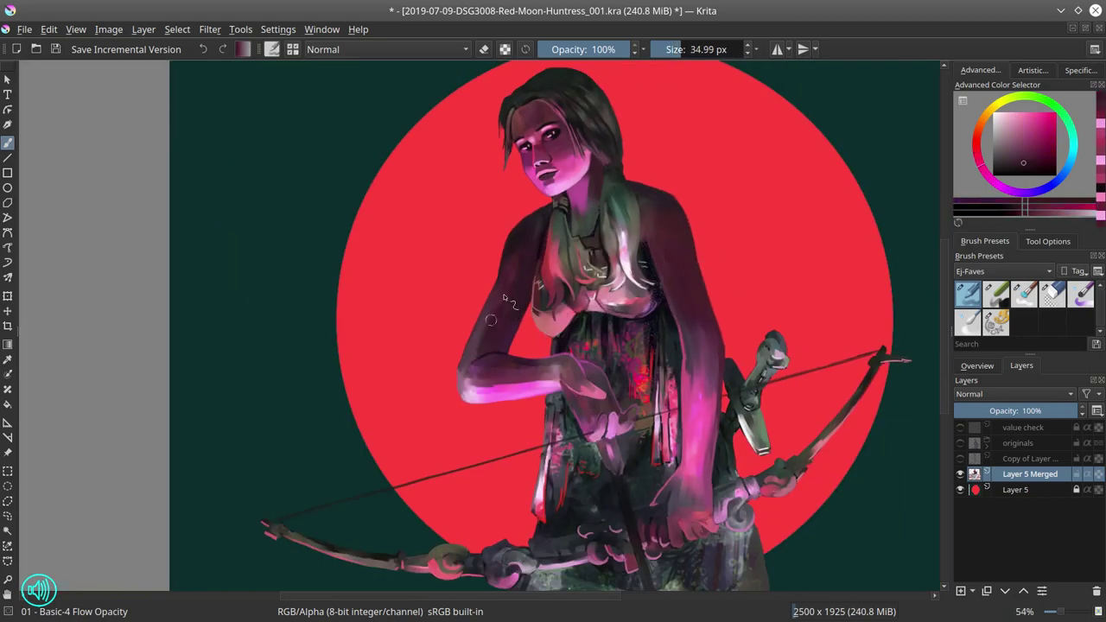
{"action": "left_click", "coordinate": [696, 336], "text": "ctrl"}
{"action": "left_click_drag", "start_coordinate": [702, 339], "coordinate": [672, 263]}
{"action": "left_click_drag", "start_coordinate": [557, 275], "coordinate": [570, 296]}
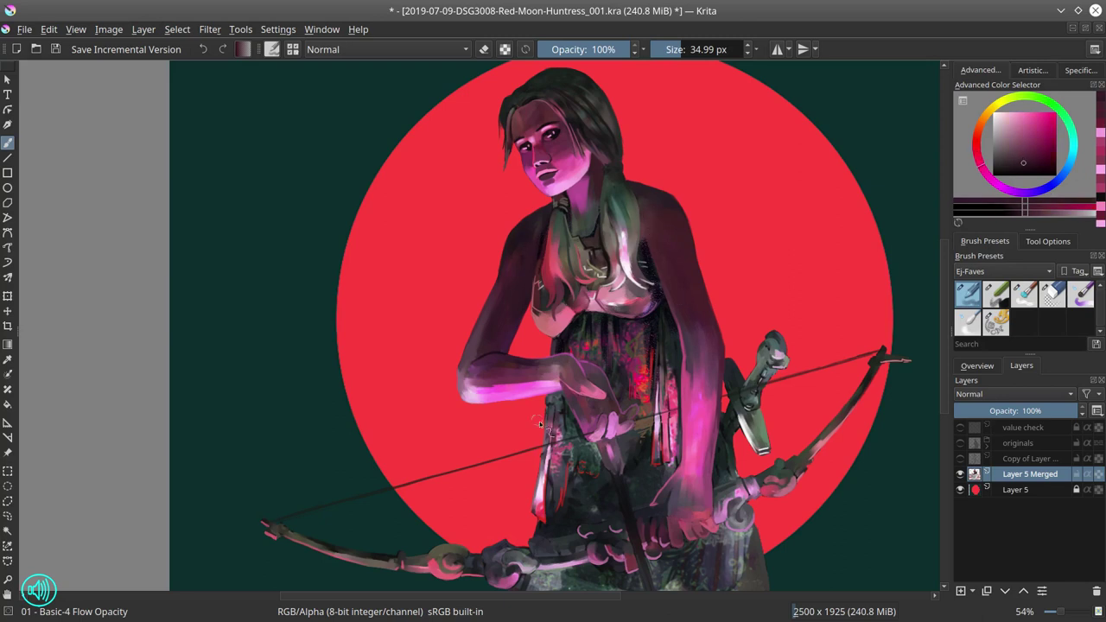
Step: Shade the neck and the straight arm's inner edge with sampled magenta and purple tones at about 29.6 px
{"action": "left_click", "coordinate": [977, 366]}
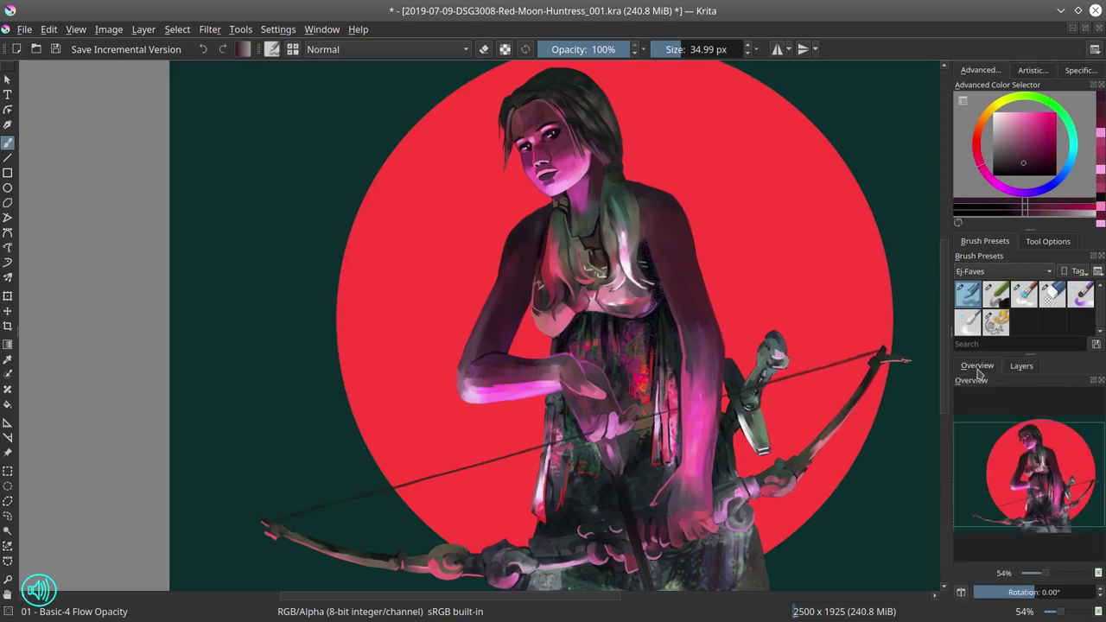
{"action": "left_click_drag", "start_coordinate": [631, 165], "coordinate": [627, 164]}
{"action": "left_click", "coordinate": [588, 196], "text": "ctrl"}
{"action": "mouse_move", "coordinate": [597, 173]}
{"action": "left_mouse_down"}
{"action": "mouse_move", "coordinate": [592, 226]}
{"action": "mouse_move", "coordinate": [601, 173]}
{"action": "left_mouse_up"}
{"action": "left_click", "coordinate": [602, 210], "text": "ctrl"}
{"action": "left_click", "coordinate": [590, 197], "text": "ctrl"}
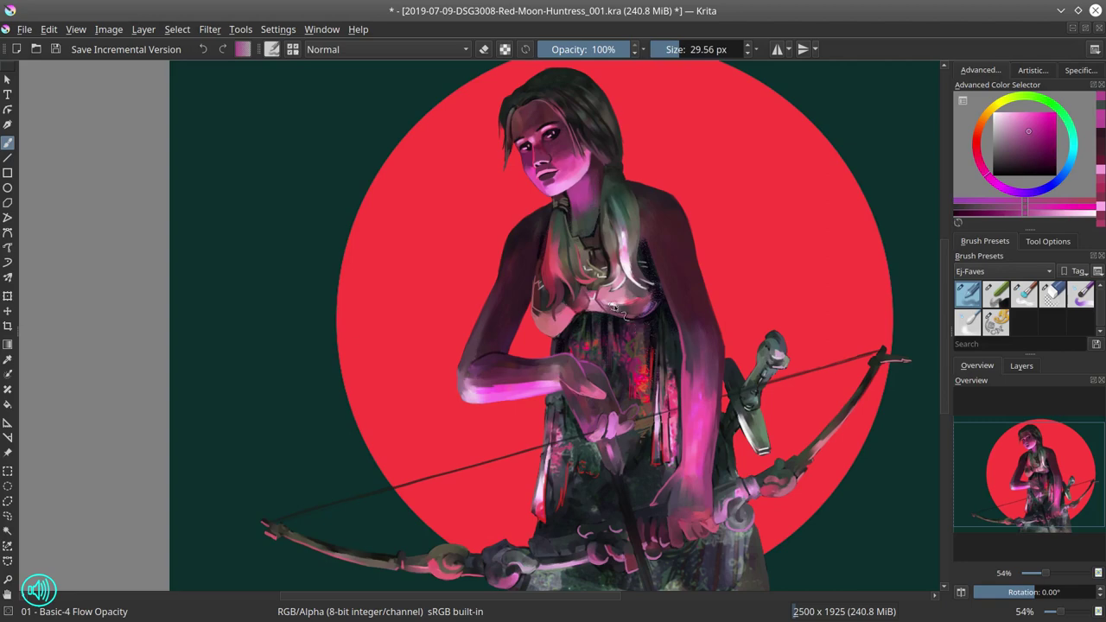
{"action": "left_click_drag", "start_coordinate": [671, 317], "coordinate": [679, 240]}
Step: Darken the dress below the drawing hand with sampled dark tones at about 33.4 px
{"action": "left_click", "coordinate": [605, 432], "text": "ctrl"}
{"action": "left_click_drag", "start_coordinate": [608, 433], "coordinate": [552, 448]}
{"action": "scroll", "coordinate": [602, 433], "scroll_direction": "up", "scroll_amount": 1}
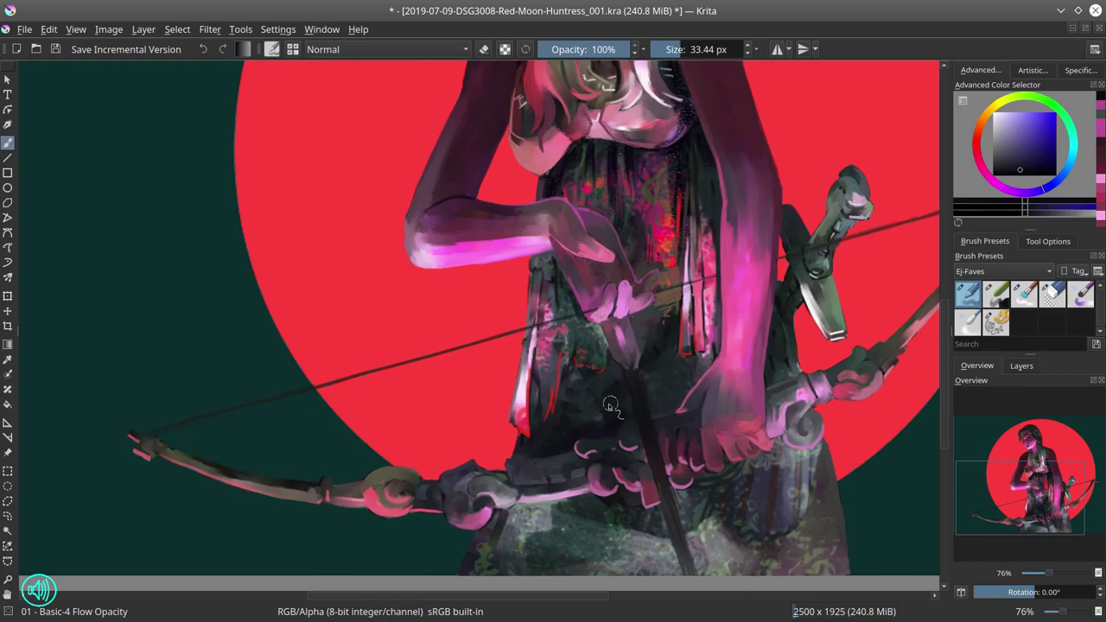
{"action": "scroll", "coordinate": [654, 376], "scroll_direction": "down", "scroll_amount": 2}
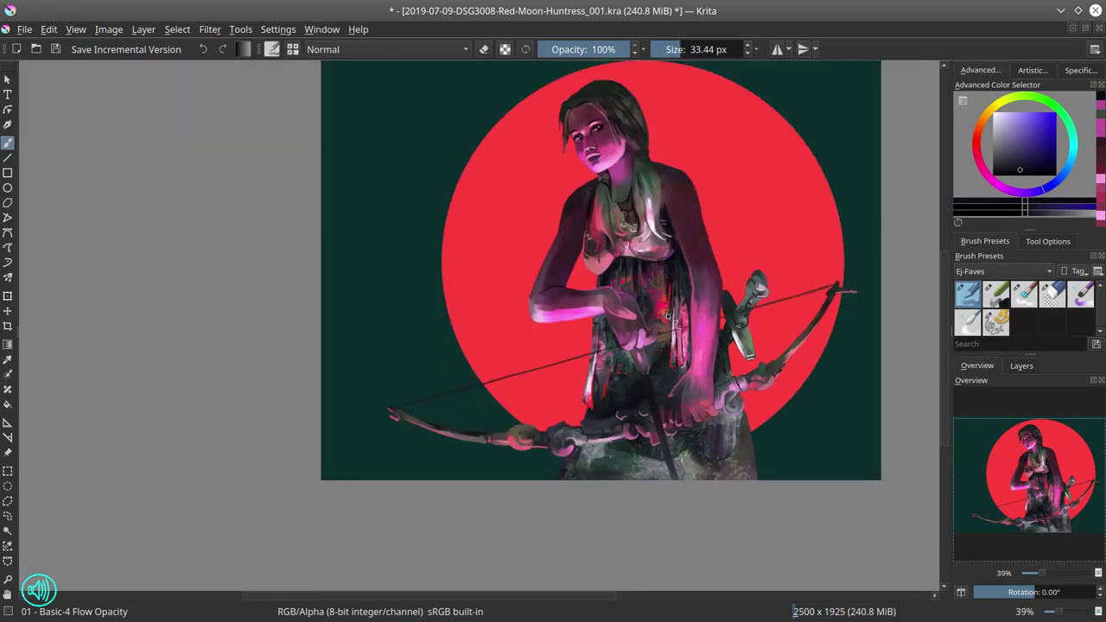
Step: Define the edges of the dark shaft below the drawing hand with sampled grey tones at about 8.5 px
{"action": "scroll", "coordinate": [649, 377], "scroll_direction": "up", "scroll_amount": 3}
{"action": "left_click", "coordinate": [624, 278], "text": "ctrl"}
{"action": "left_click_drag", "start_coordinate": [646, 355], "coordinate": [637, 342]}
{"action": "mouse_move", "coordinate": [659, 341]}
{"action": "left_mouse_down"}
{"action": "mouse_move", "coordinate": [638, 342]}
{"action": "mouse_move", "coordinate": [660, 458]}
{"action": "left_mouse_up"}
{"action": "left_click_drag", "start_coordinate": [610, 315], "coordinate": [629, 374]}
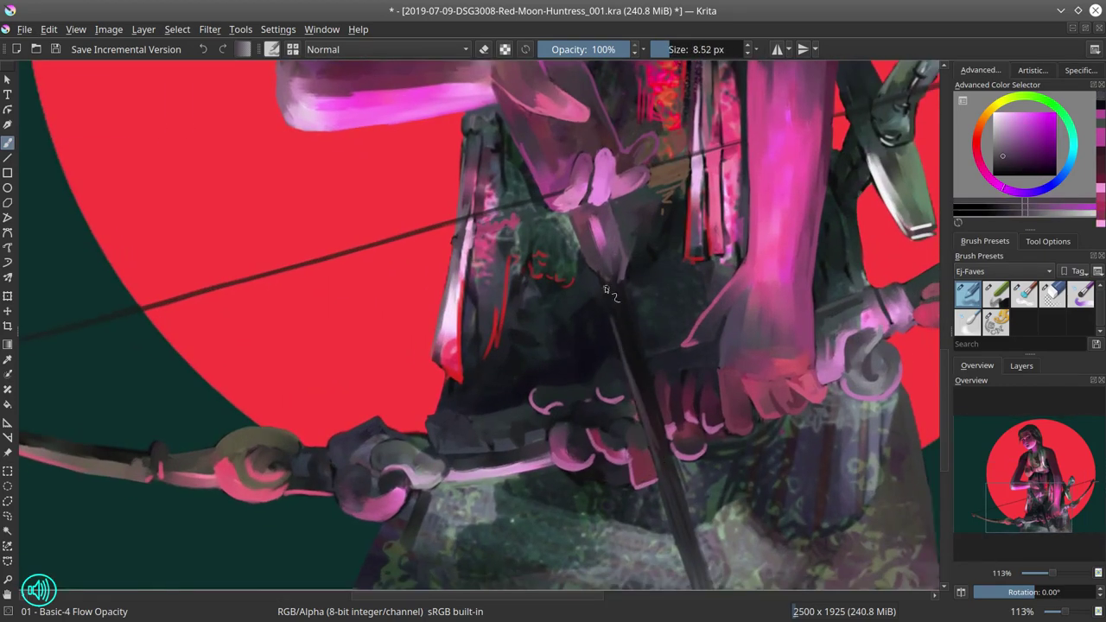
{"action": "left_click_drag", "start_coordinate": [605, 285], "coordinate": [625, 349]}
{"action": "left_click_drag", "start_coordinate": [621, 284], "coordinate": [673, 458]}
{"action": "scroll", "coordinate": [705, 437], "scroll_direction": "down", "scroll_amount": 10}
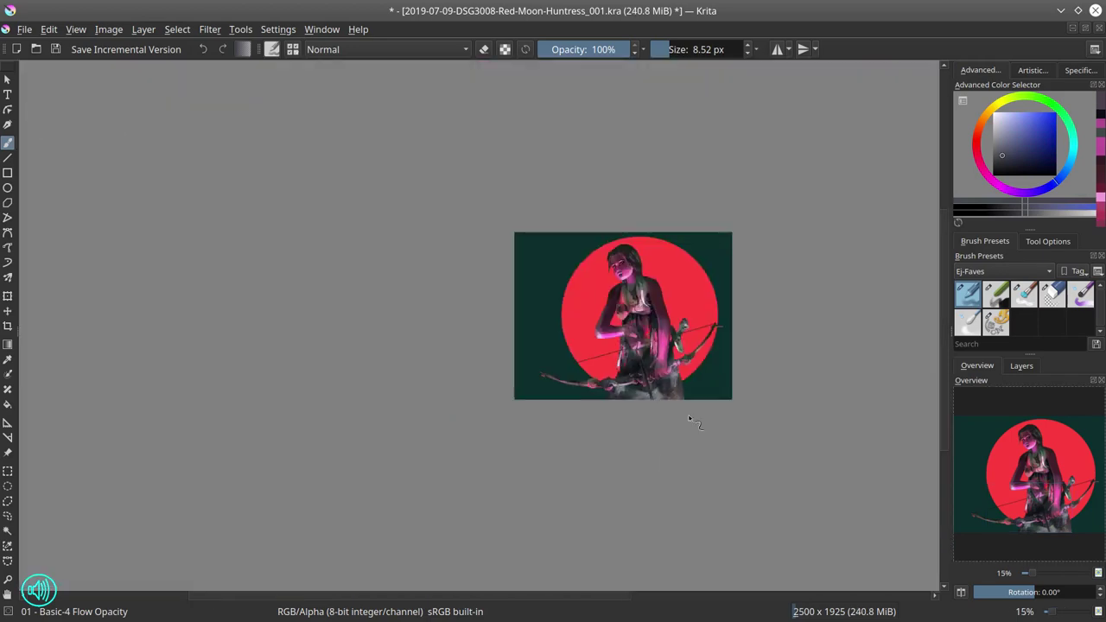
Step: Shift the hue of background Layer 5 to -180 with the HSV/HSL Adjustment filter
{"action": "left_click", "coordinate": [216, 31]}
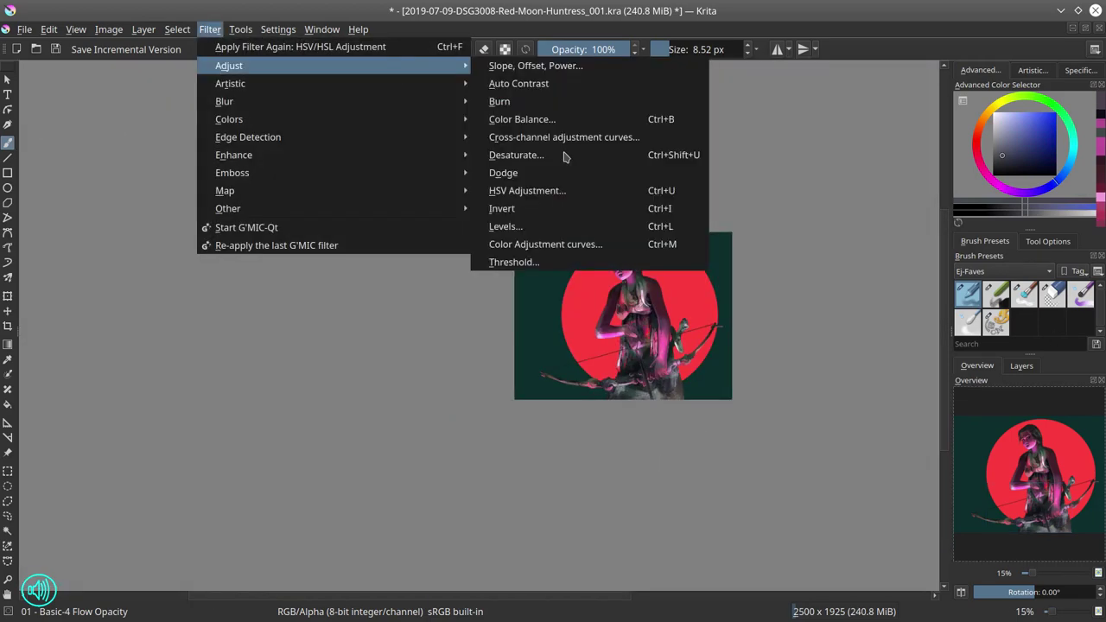
{"action": "left_click", "coordinate": [213, 32]}
{"action": "left_click", "coordinate": [1022, 366]}
{"action": "left_click", "coordinate": [1037, 490]}
{"action": "left_click", "coordinate": [212, 33]}
{"action": "mouse_move", "coordinate": [261, 68]}
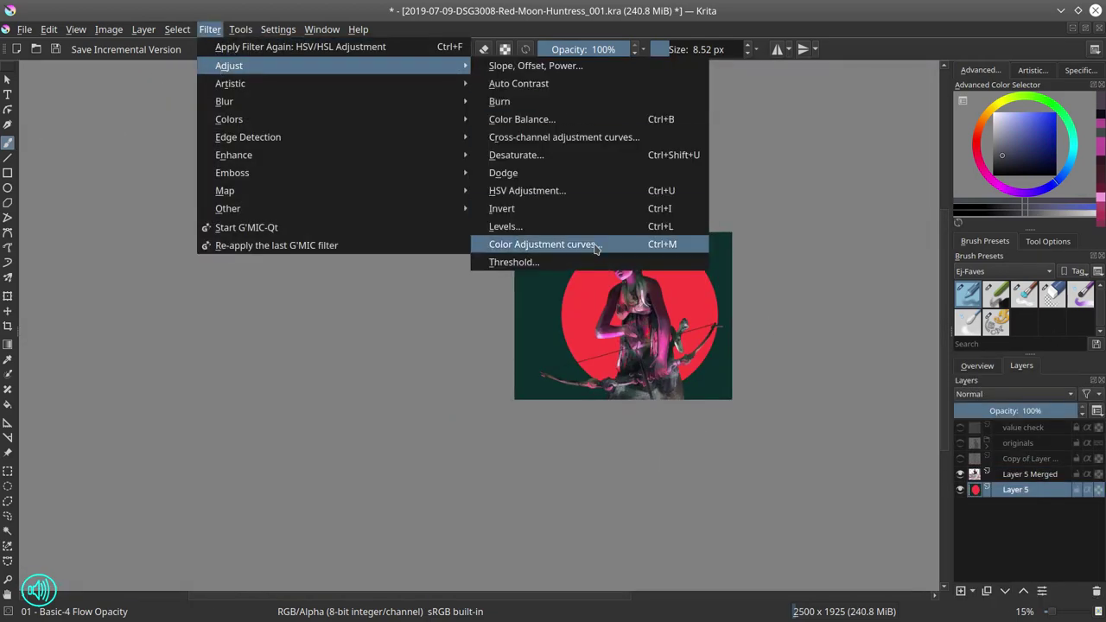
{"action": "left_click", "coordinate": [527, 191]}
{"action": "left_click_drag", "start_coordinate": [830, 154], "coordinate": [168, 110]}
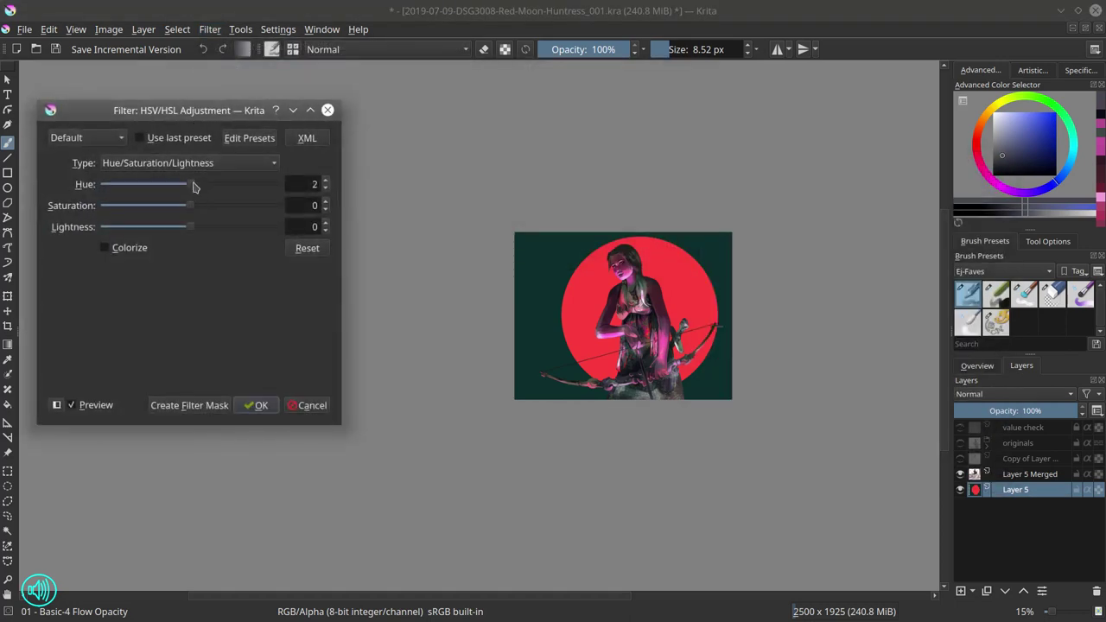
{"action": "left_click_drag", "start_coordinate": [190, 184], "coordinate": [279, 194]}
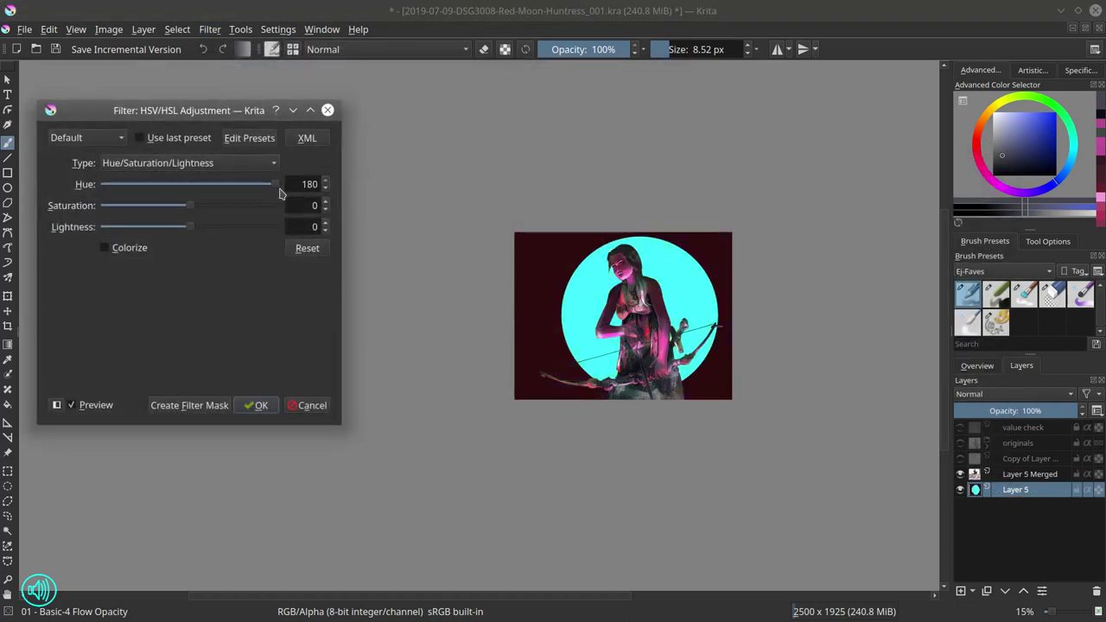
{"action": "left_click_drag", "start_coordinate": [164, 184], "coordinate": [98, 189]}
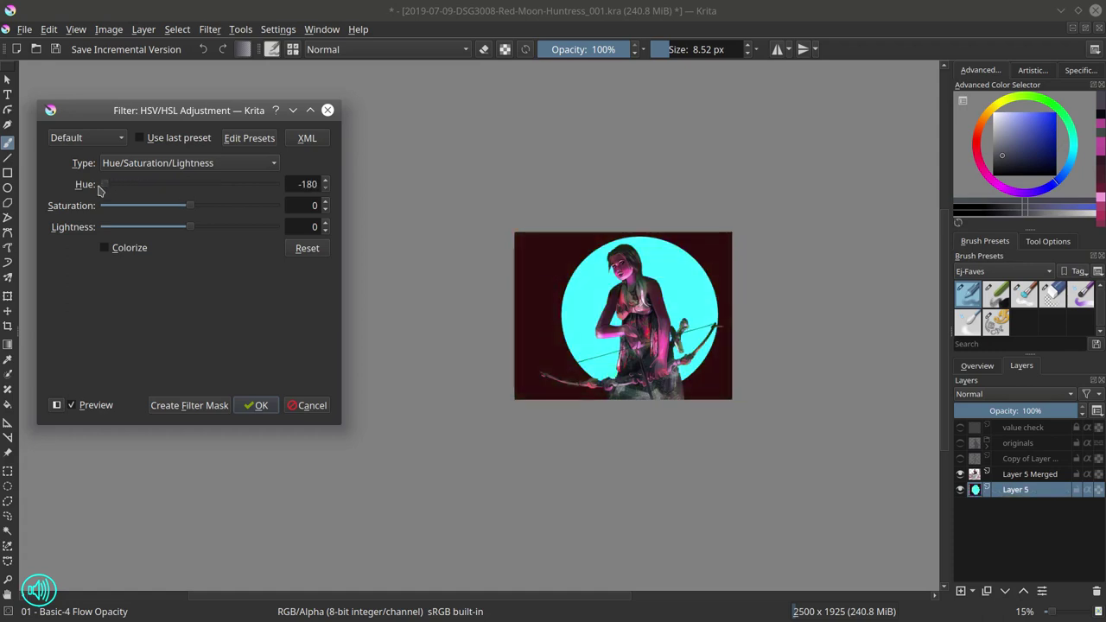
{"action": "left_click", "coordinate": [261, 405]}
{"action": "left_click", "coordinate": [980, 366]}
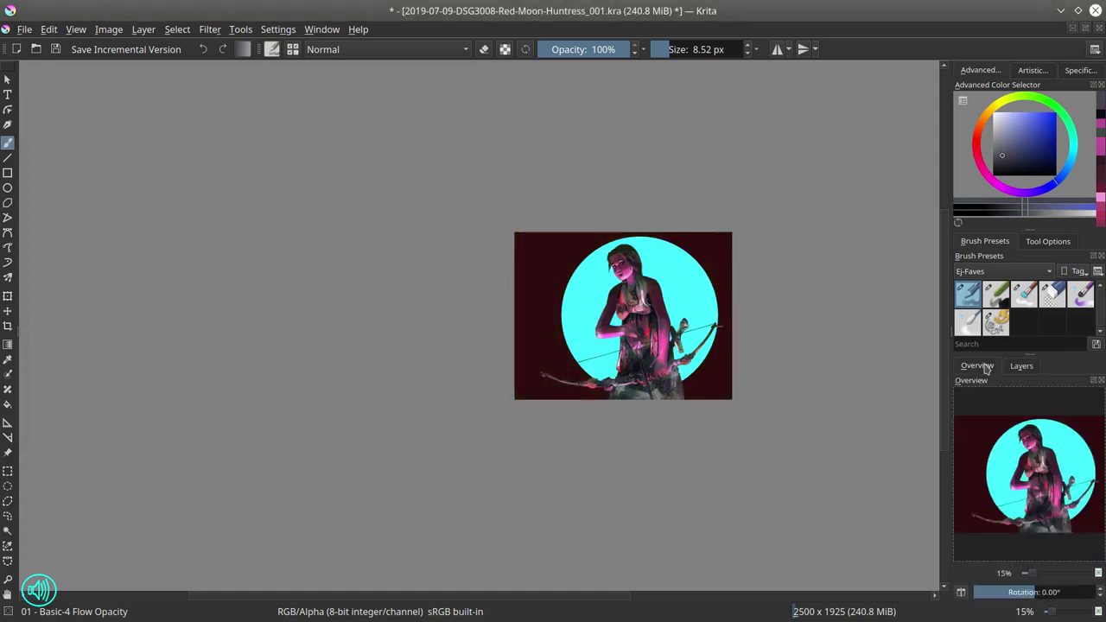
Step: Adjust Layer 5 Merged with Color Adjustment curves, raising the bright tones and adding a shadow point at input 61, output 68
{"action": "left_click", "coordinate": [1022, 366]}
{"action": "left_click", "coordinate": [209, 29]}
{"action": "mouse_move", "coordinate": [222, 69]}
{"action": "left_click", "coordinate": [536, 243]}
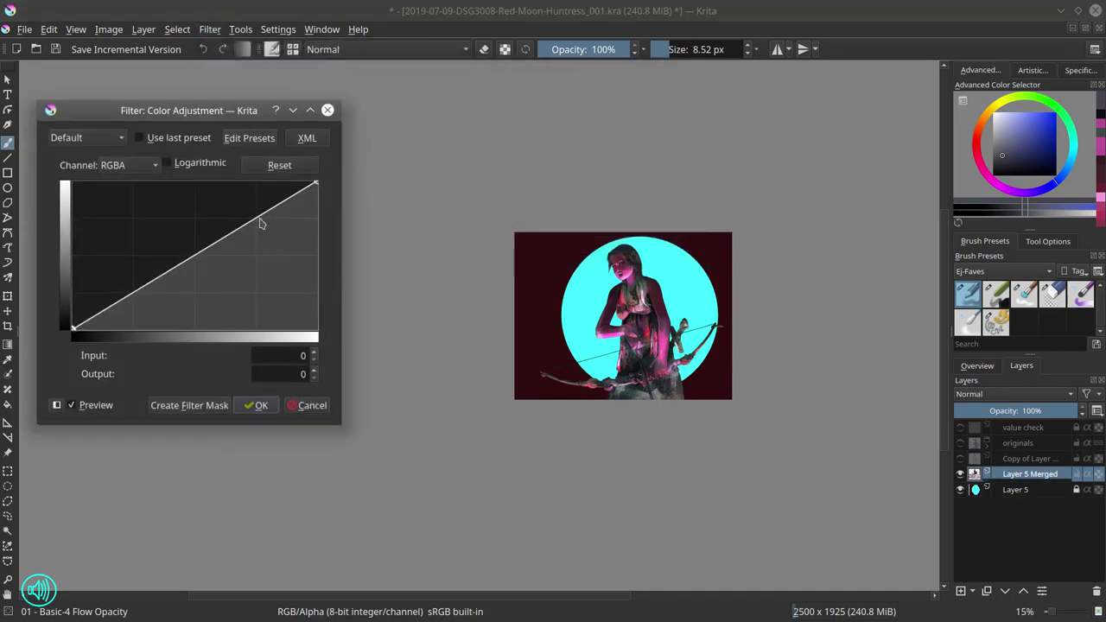
{"action": "left_click_drag", "start_coordinate": [257, 219], "coordinate": [258, 210]}
{"action": "left_click", "coordinate": [130, 290]}
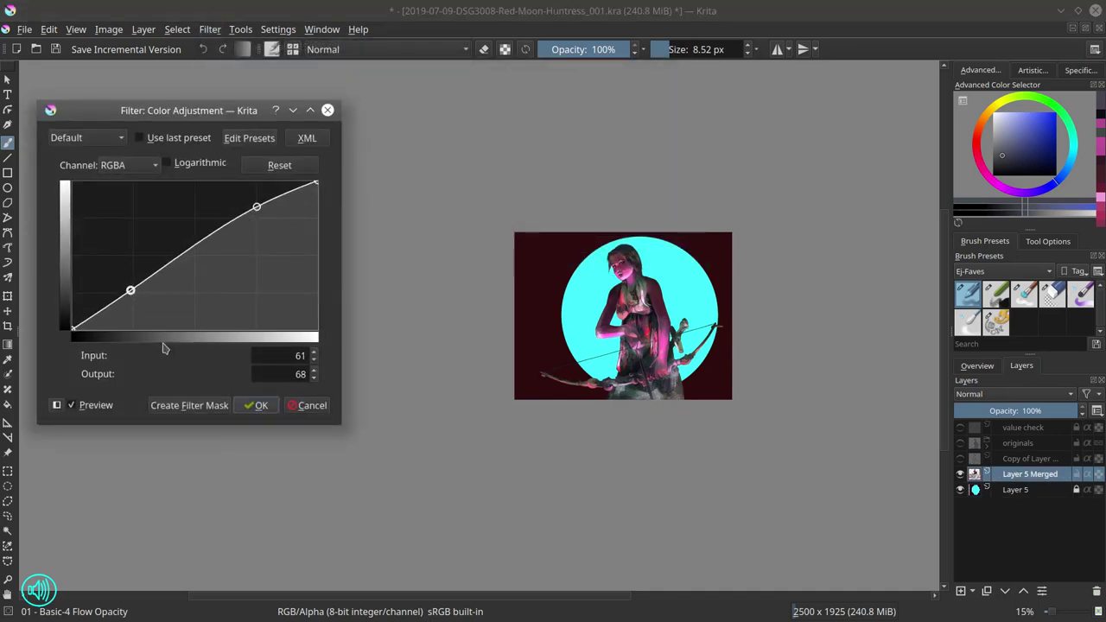
{"action": "left_click", "coordinate": [260, 406]}
Step: Save the painting and check the whole image
{"action": "left_click", "coordinate": [978, 365]}
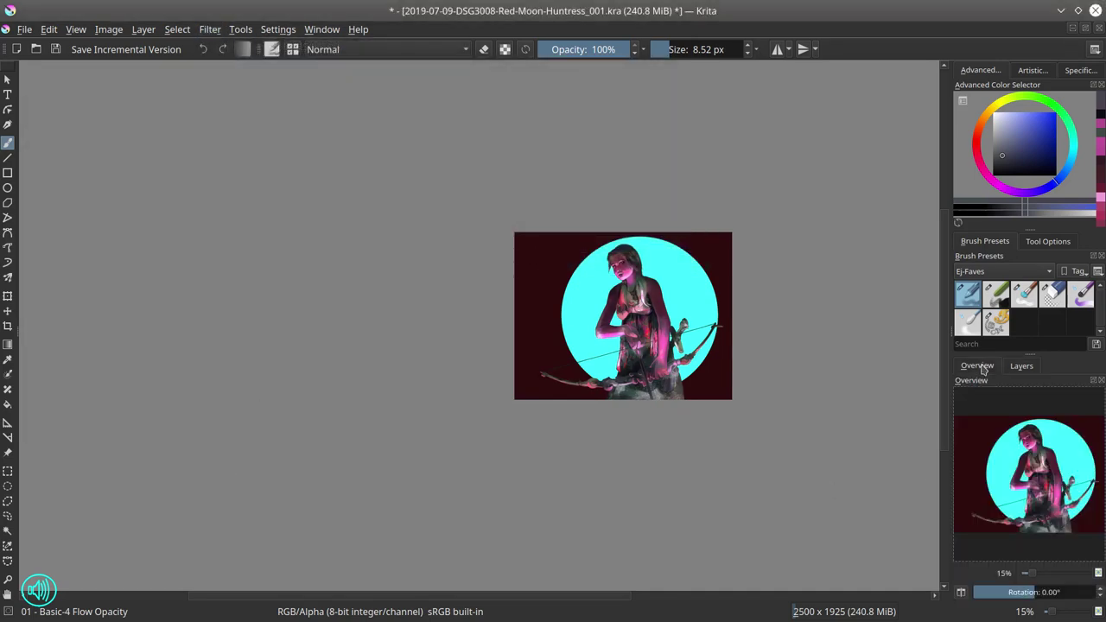
{"action": "left_click", "coordinate": [56, 50]}
{"action": "key", "text": "2"}
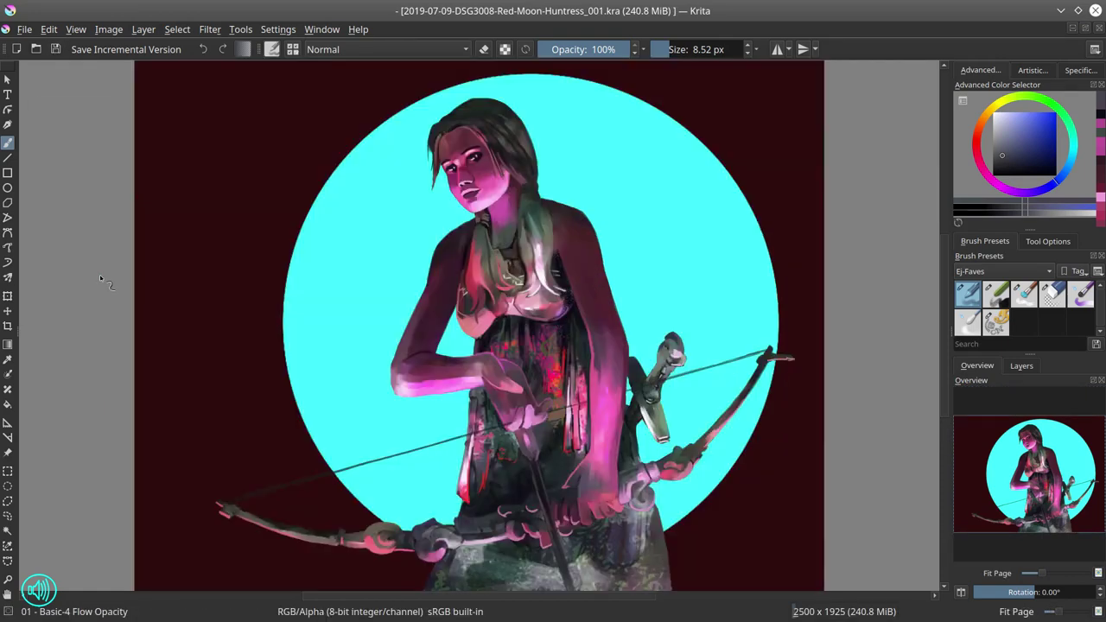